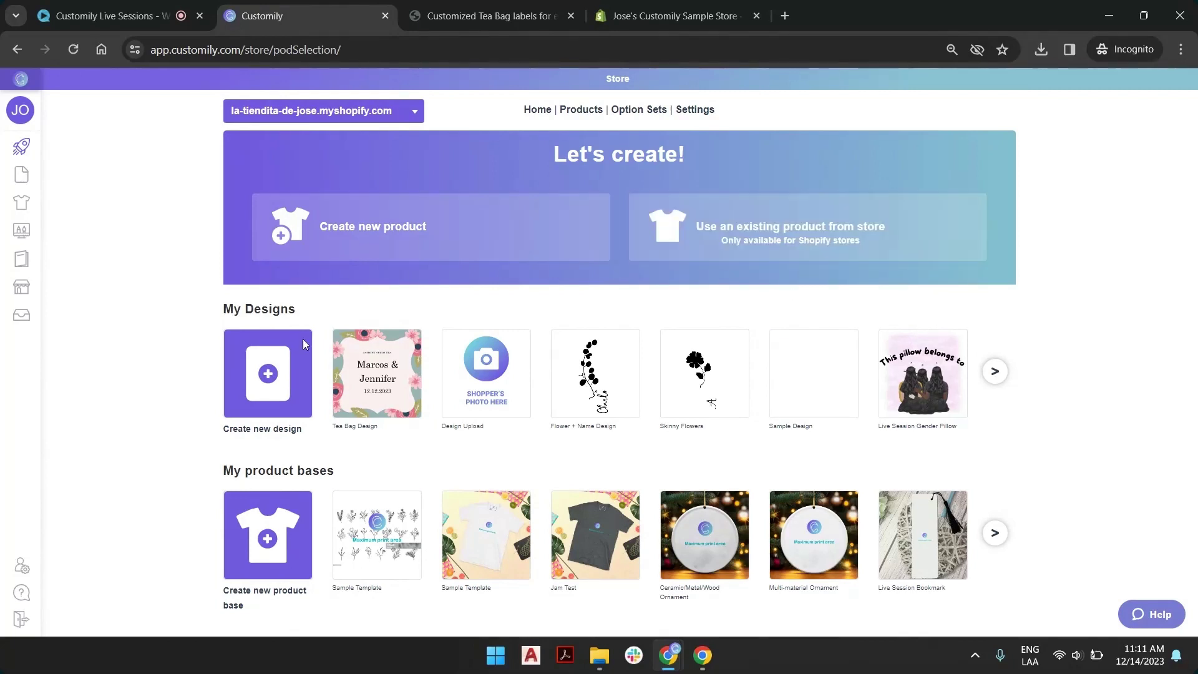
Step: Review the product bases and print providers offered for creating a new product, along with the existing designs and bases
mouse_move(31, 144)
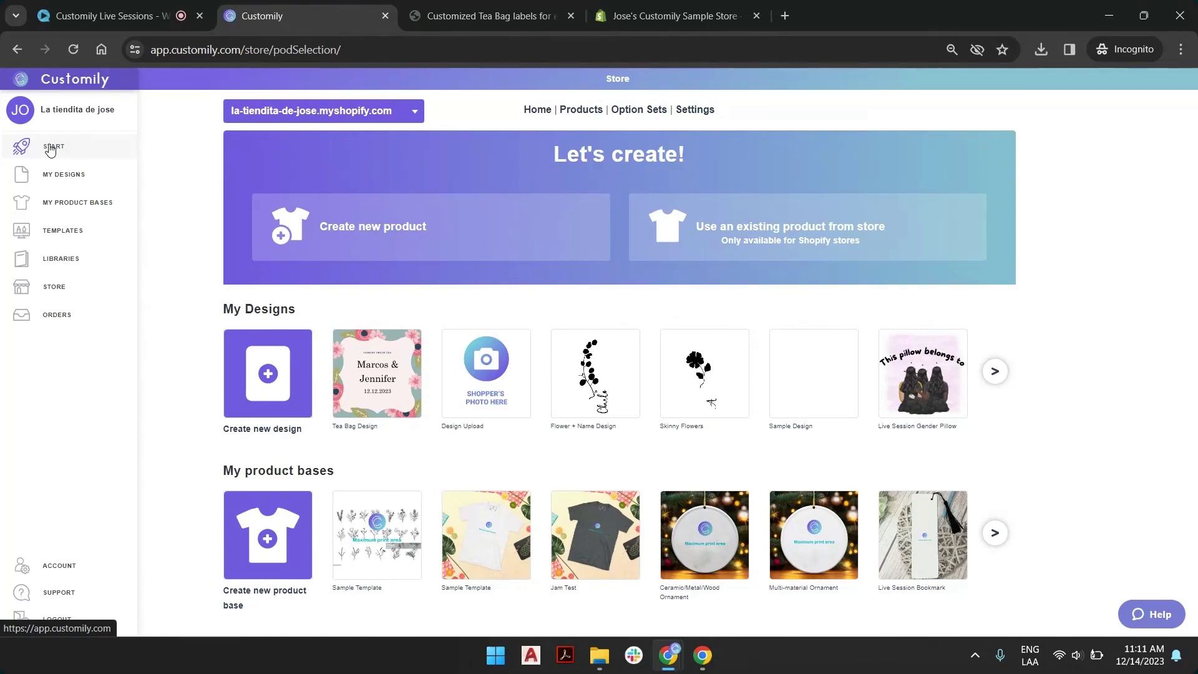
click(391, 243)
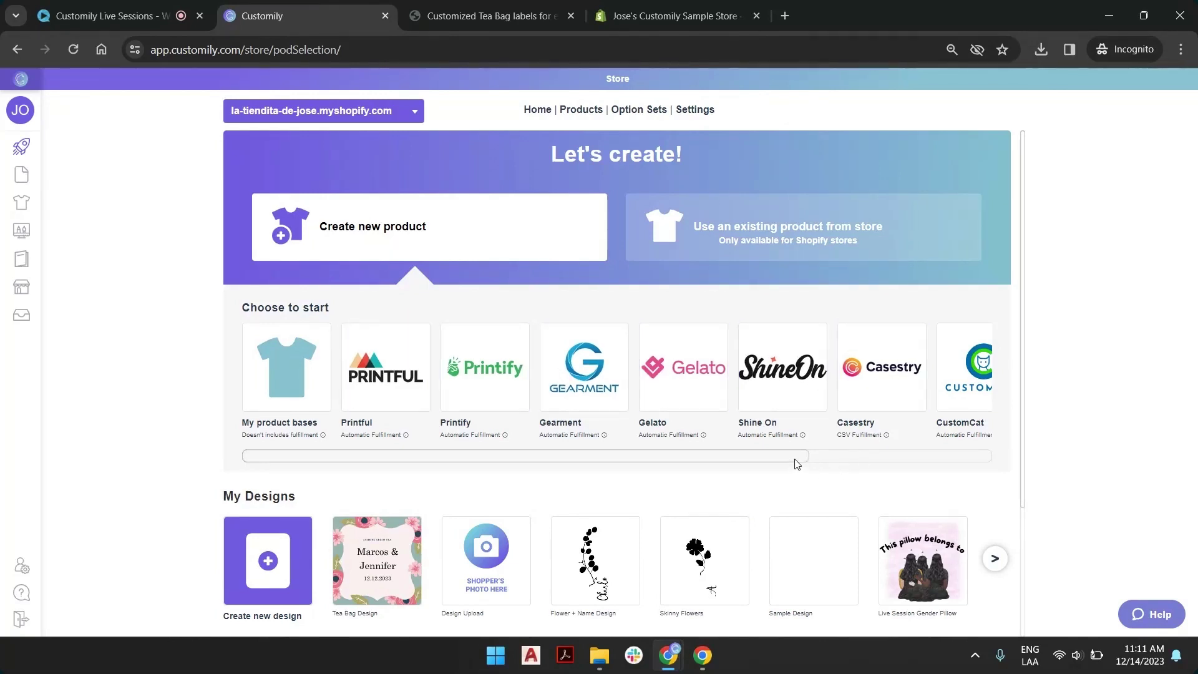
drag(794, 460, 989, 456)
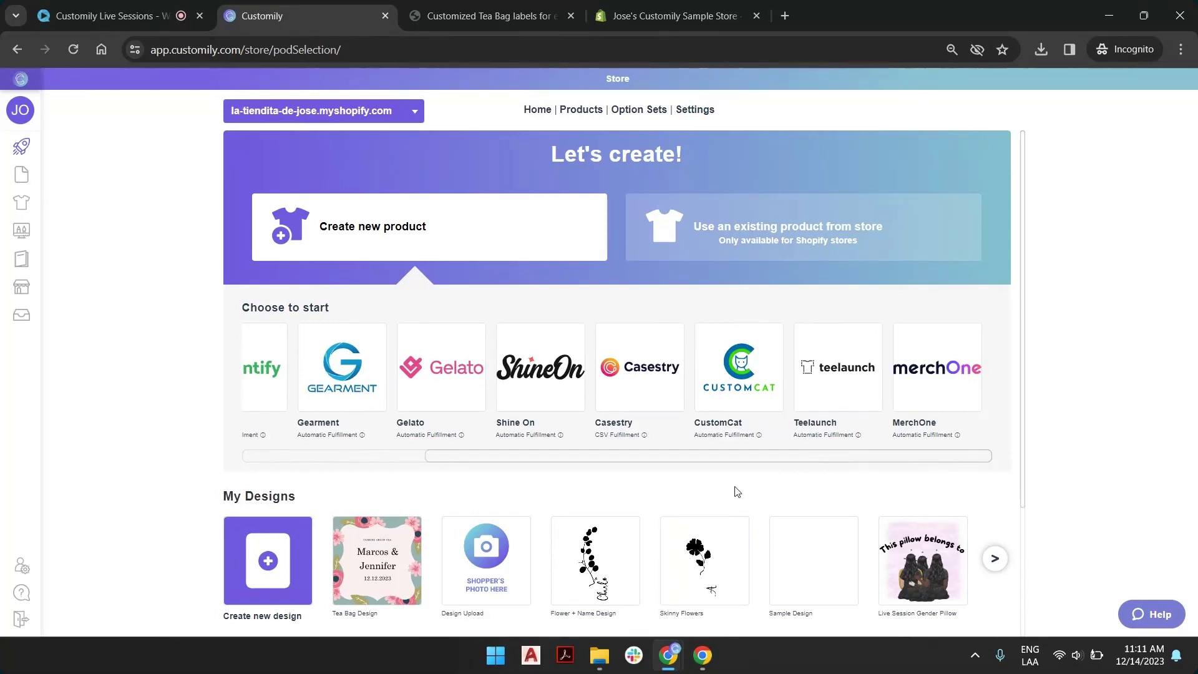
drag(738, 461, 476, 462)
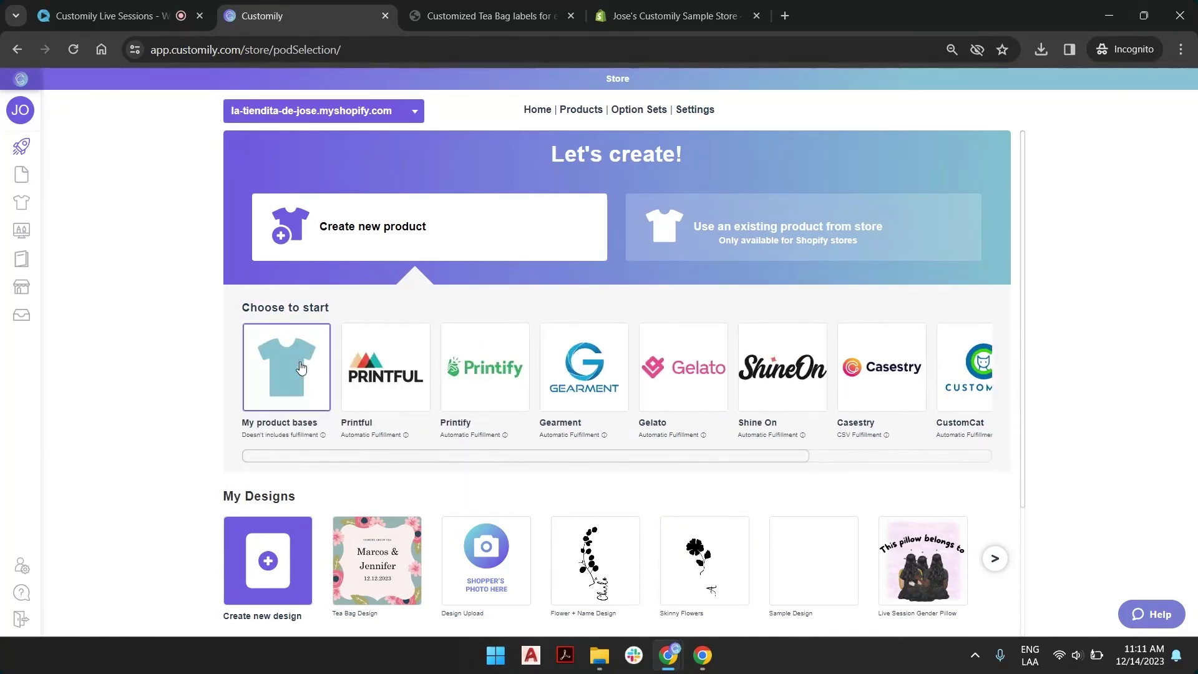
scroll(300, 367, down, 3)
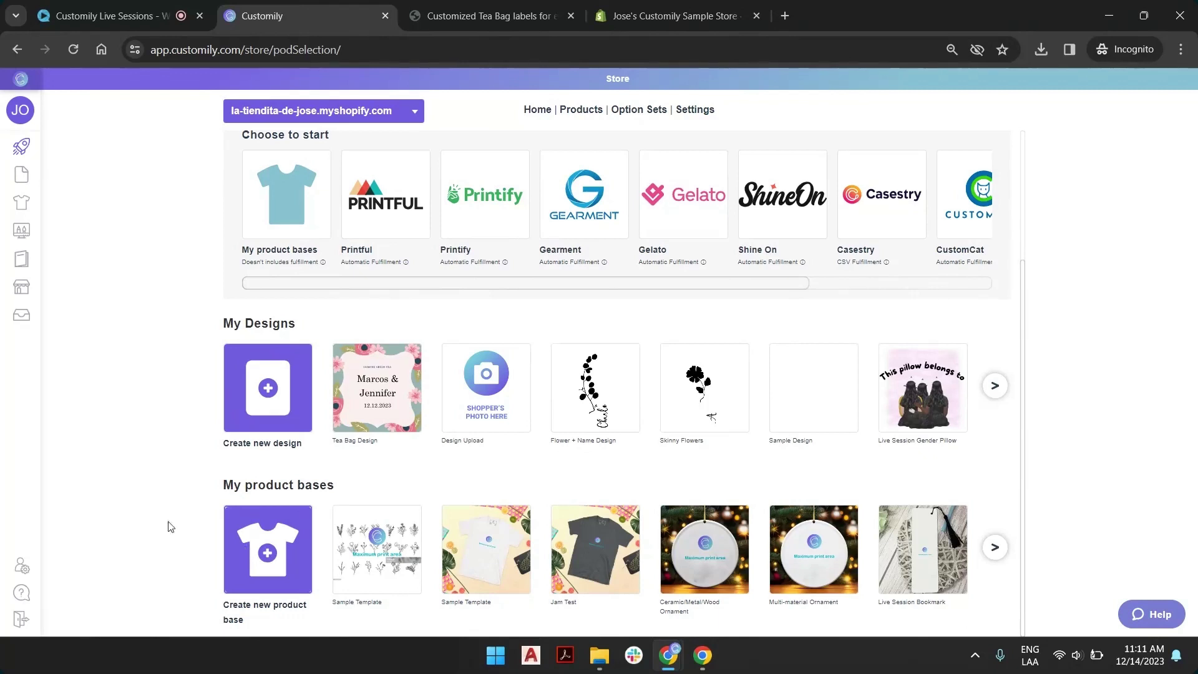
mouse_move(4, 526)
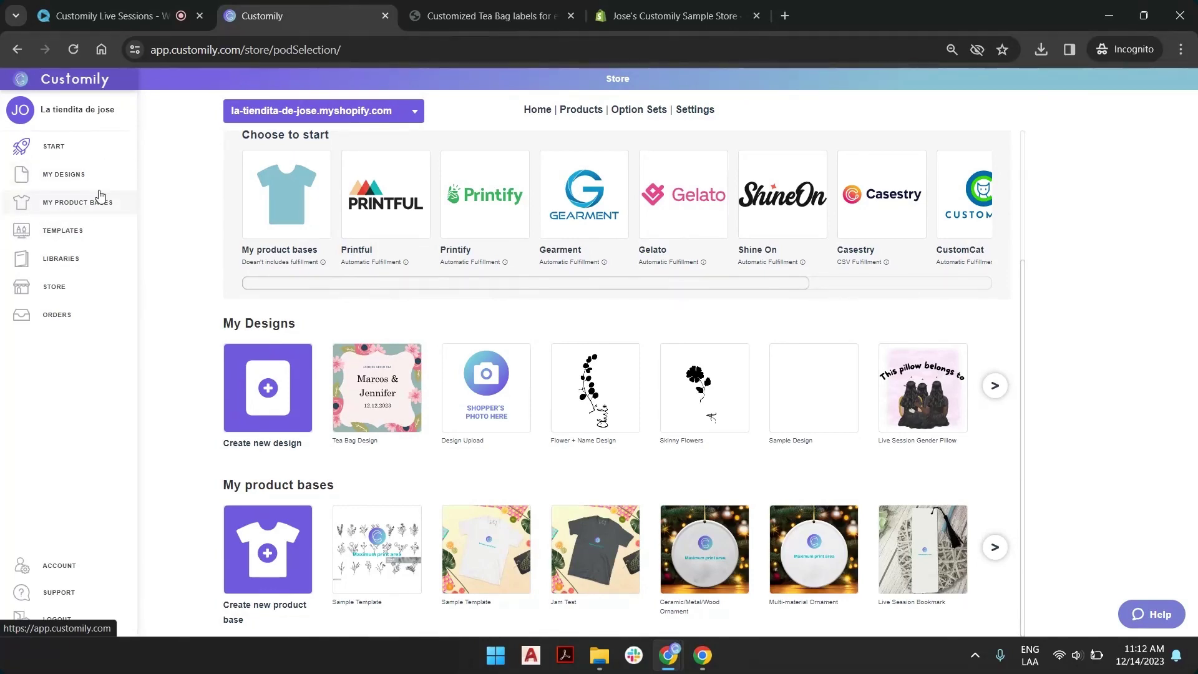
Step: Look through the templates list, the libraries and the store's list of linkable products
click(70, 230)
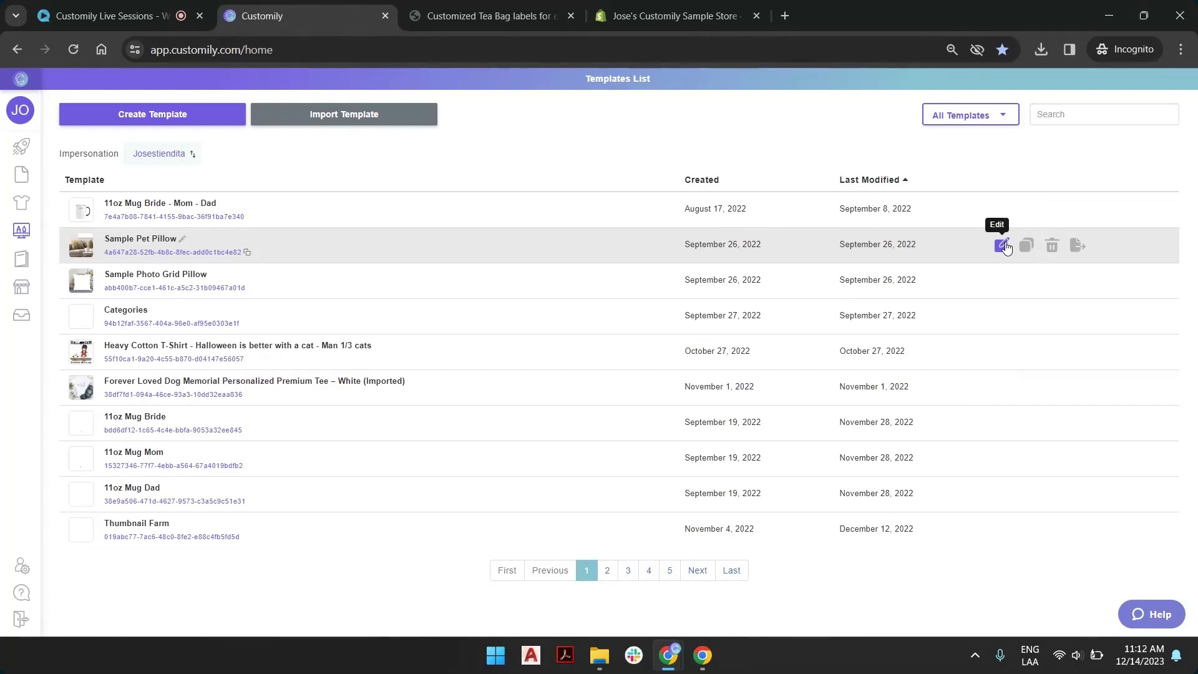
click(11, 261)
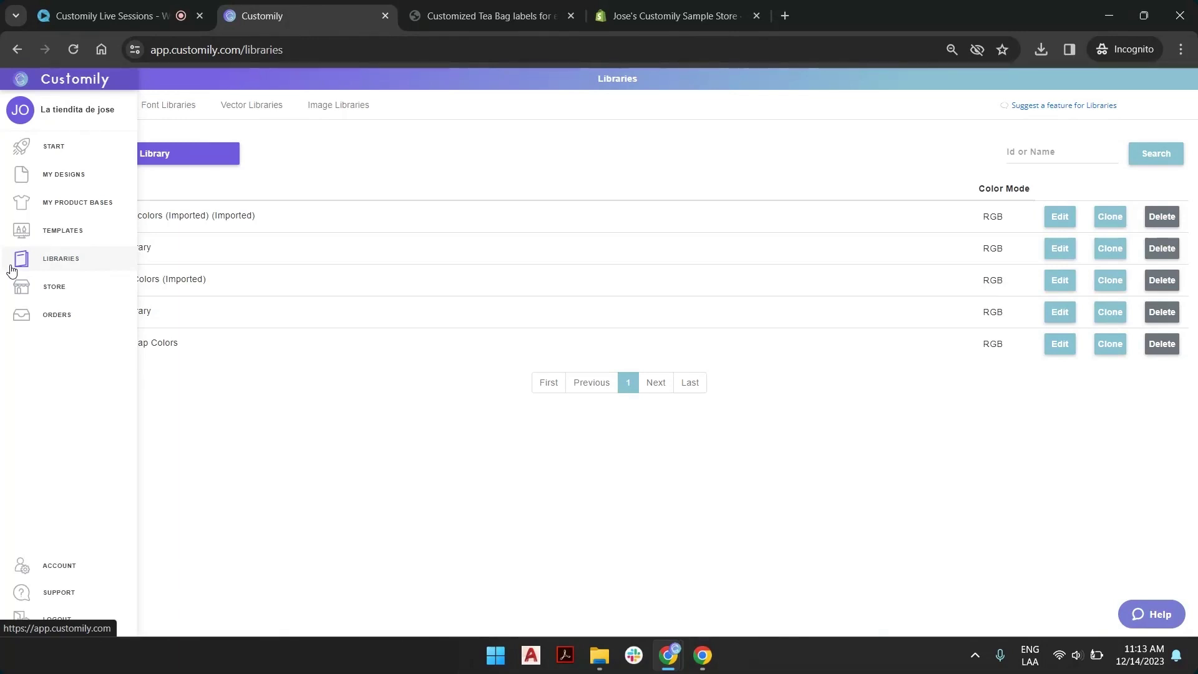
click(30, 288)
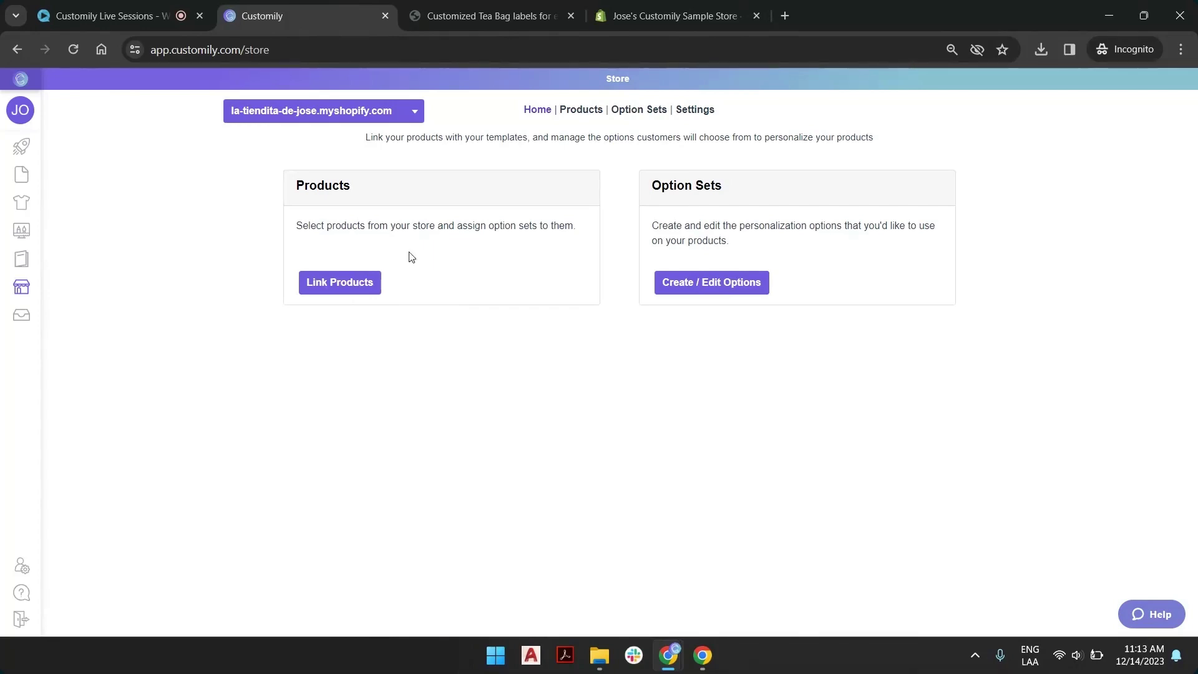
click(369, 285)
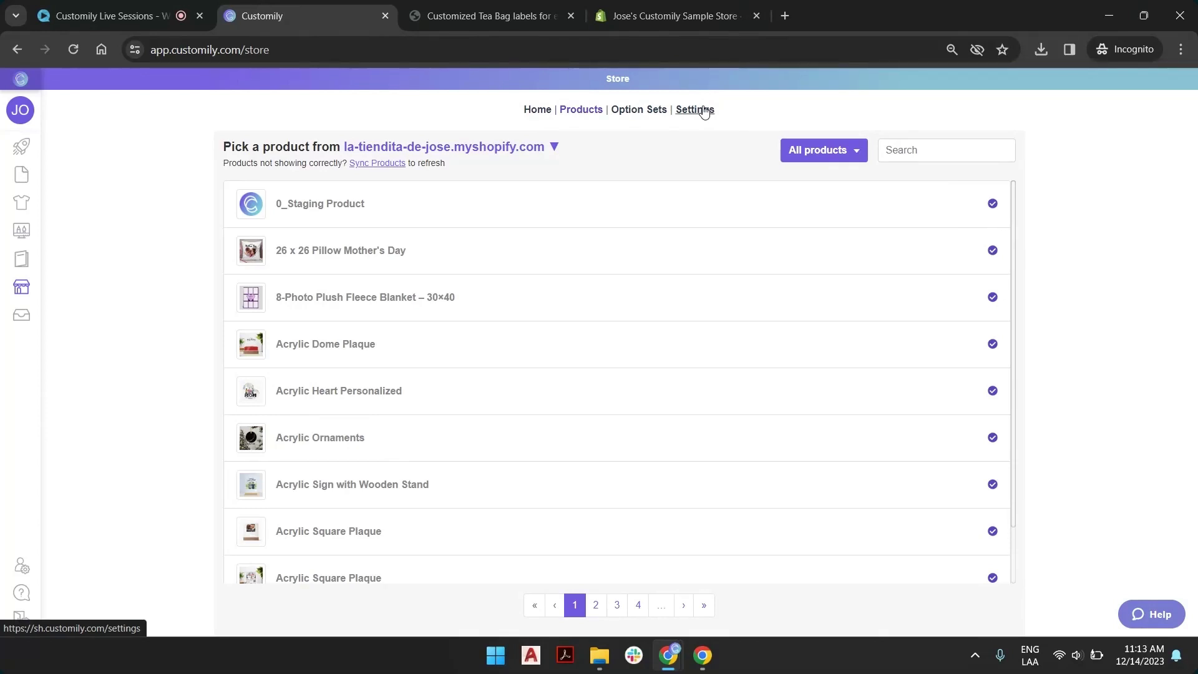
mouse_move(49, 310)
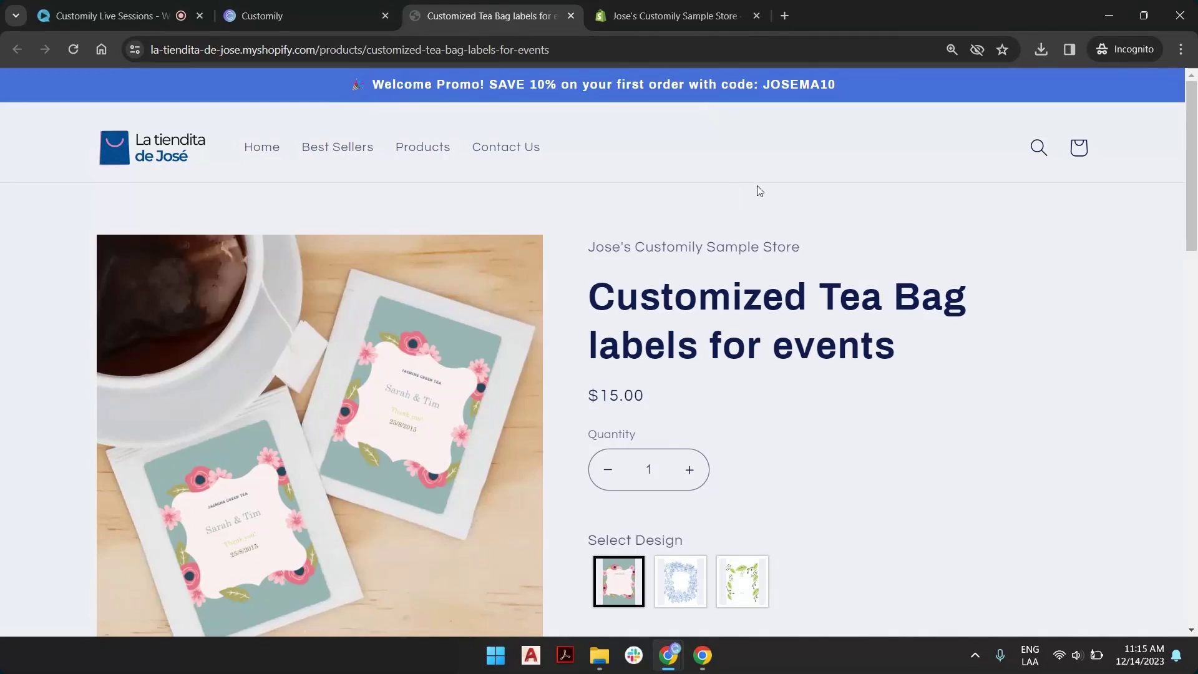
Step: Switch to the Shopify admin and start a new product titled "Customizable Tea Bag label for Events (25 pcs)"
click(672, 7)
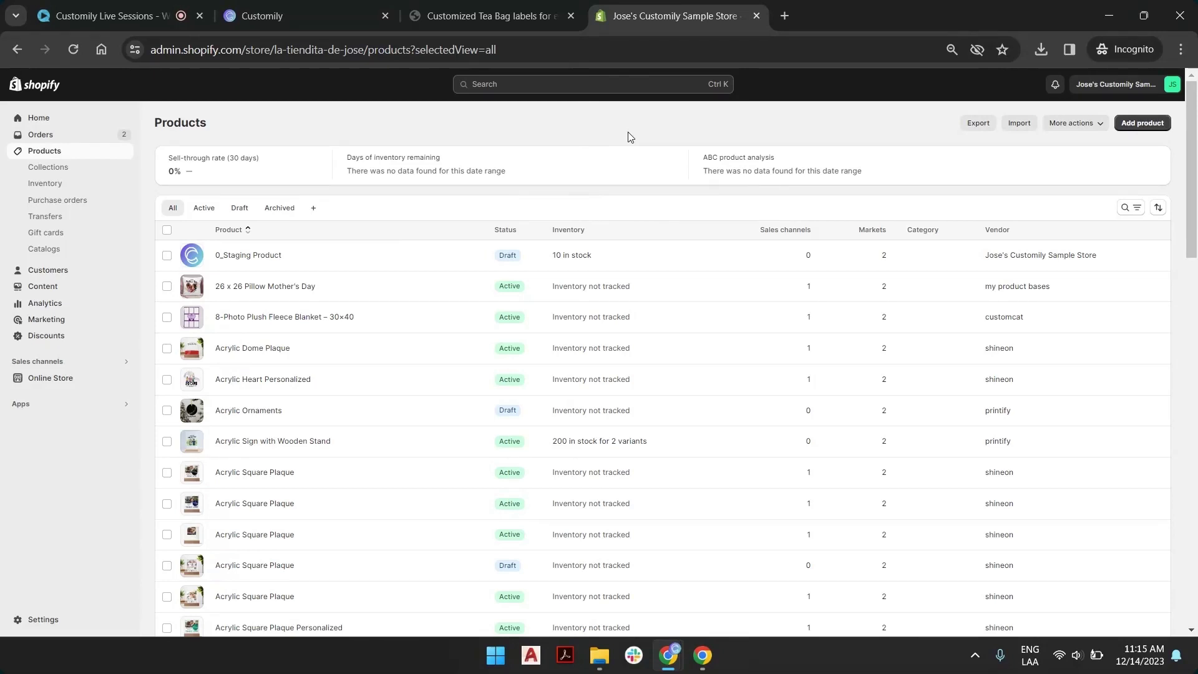
click(1154, 125)
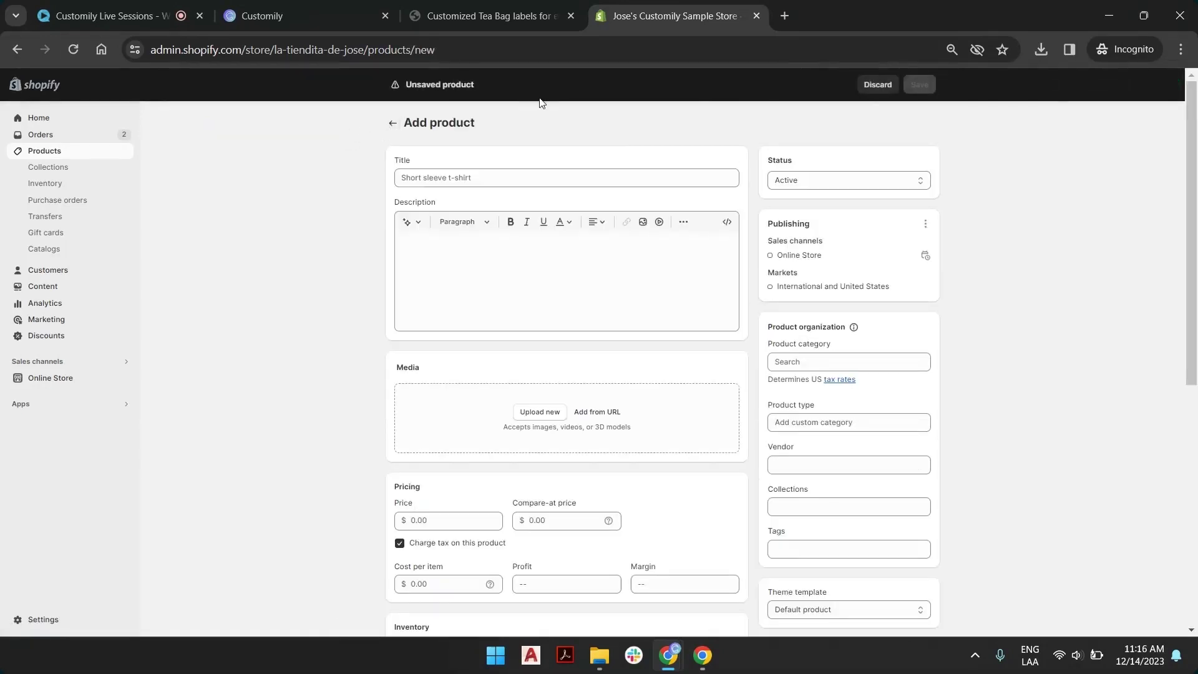
click(500, 178)
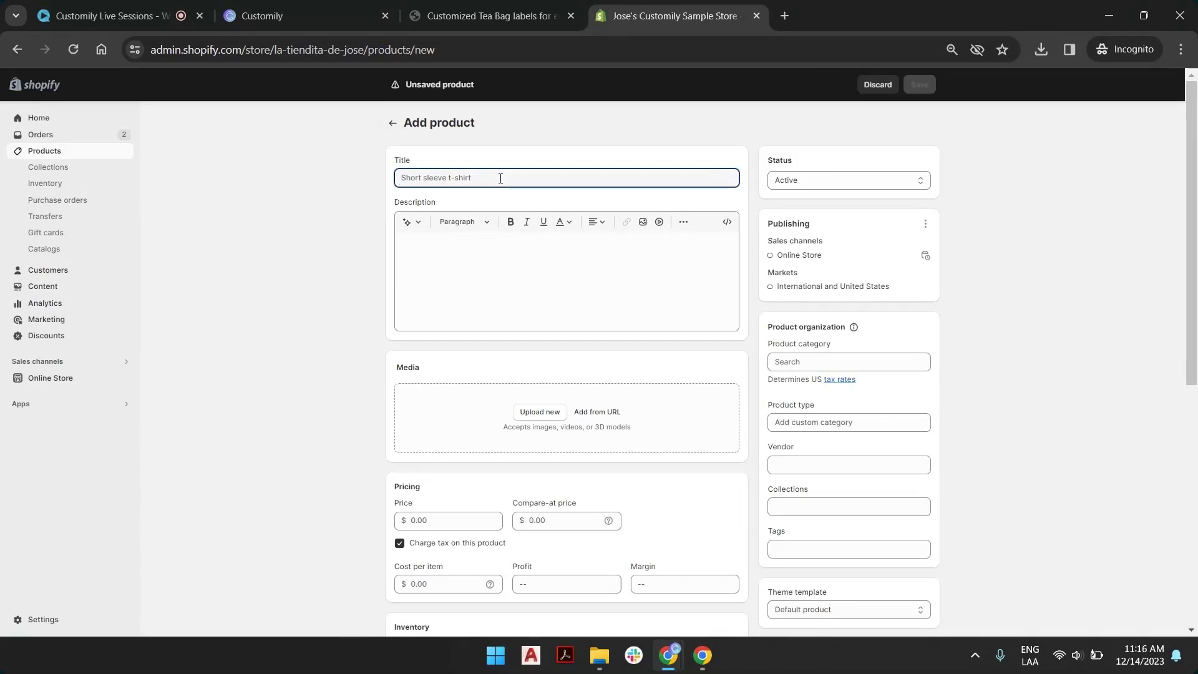
text(Custom)
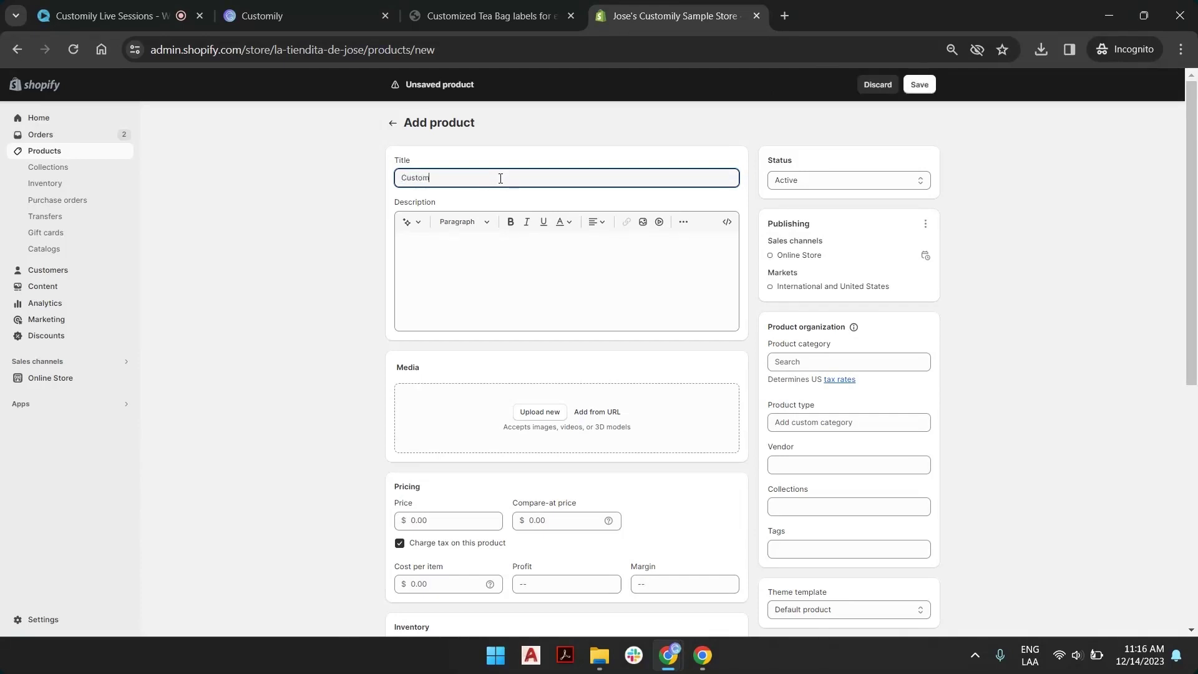
text(izable Tea Bag label for Events)
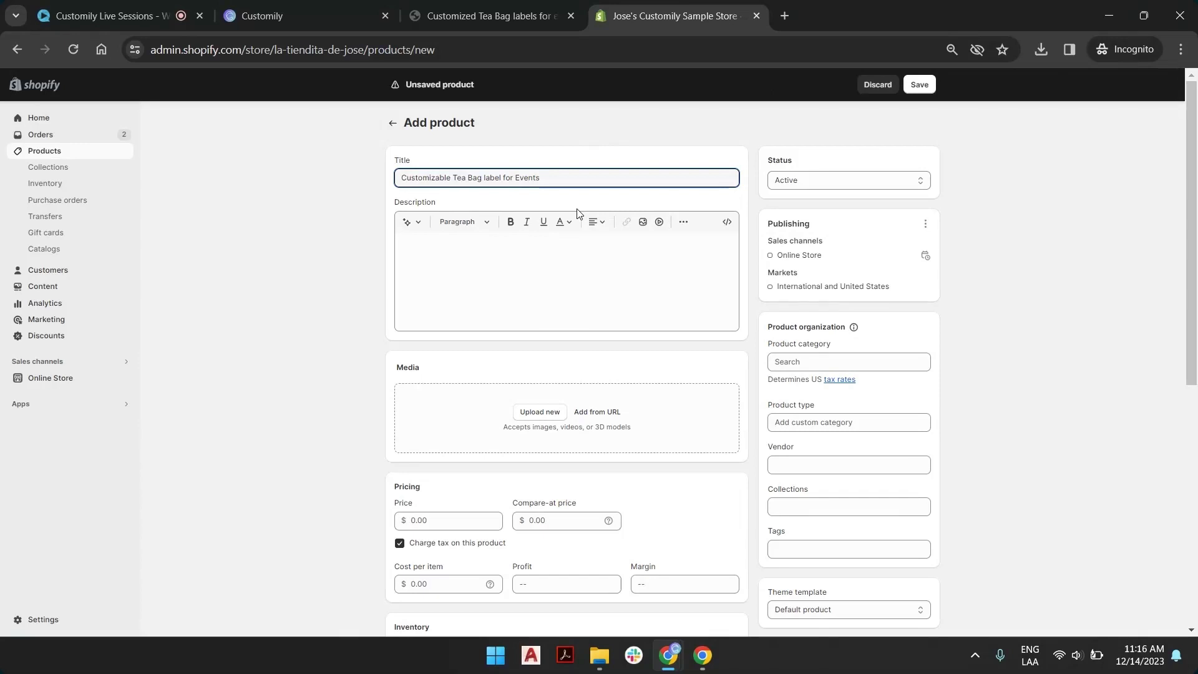
text((25 pcs))
Step: Enter the description "Each order contains 25 copies." and upload listing.png as the product image
click(567, 285)
click(506, 243)
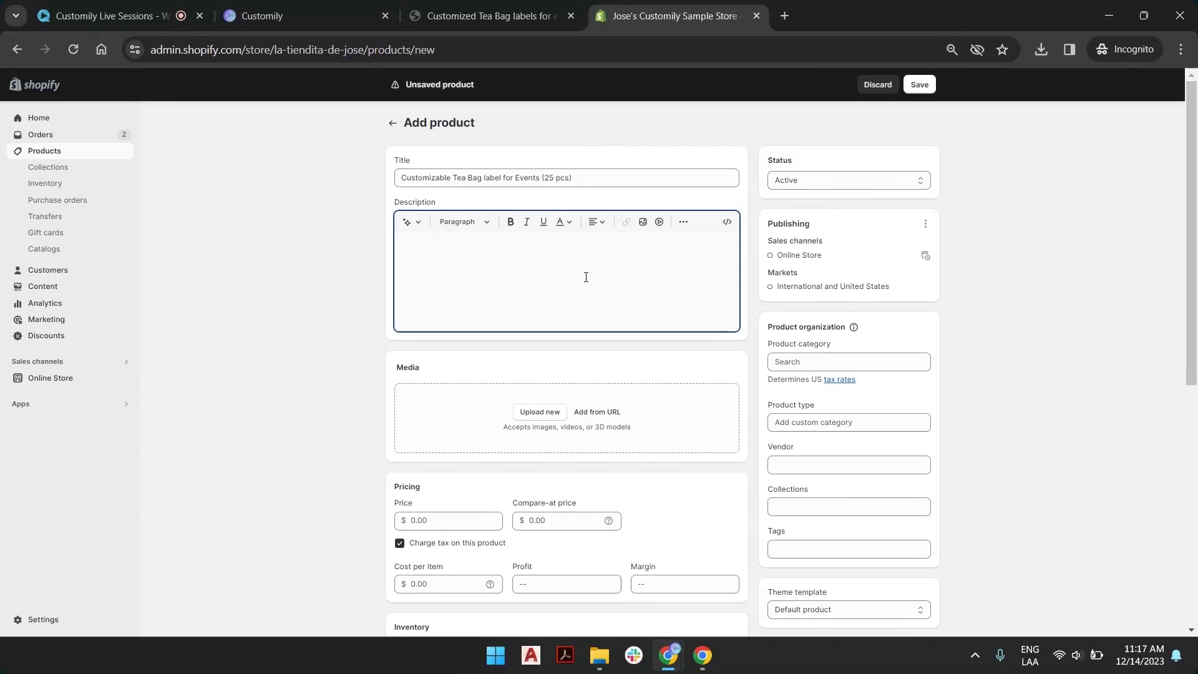
text(Each order contains 25 copies)
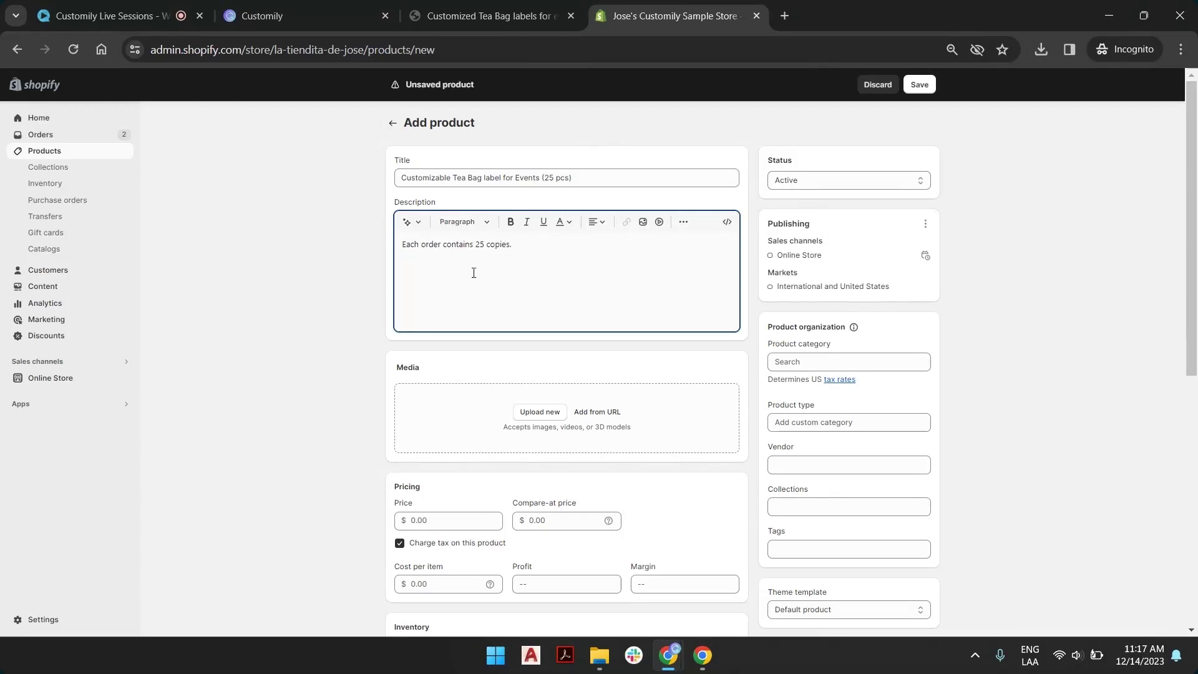
click(552, 417)
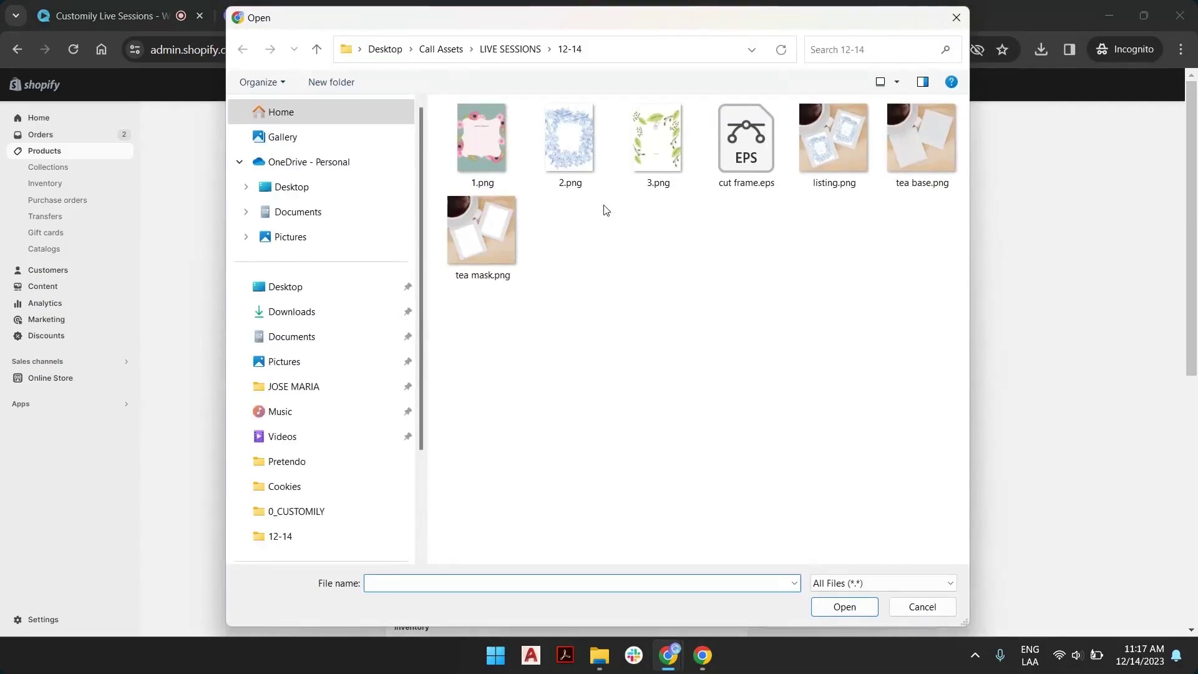
double_click(832, 118)
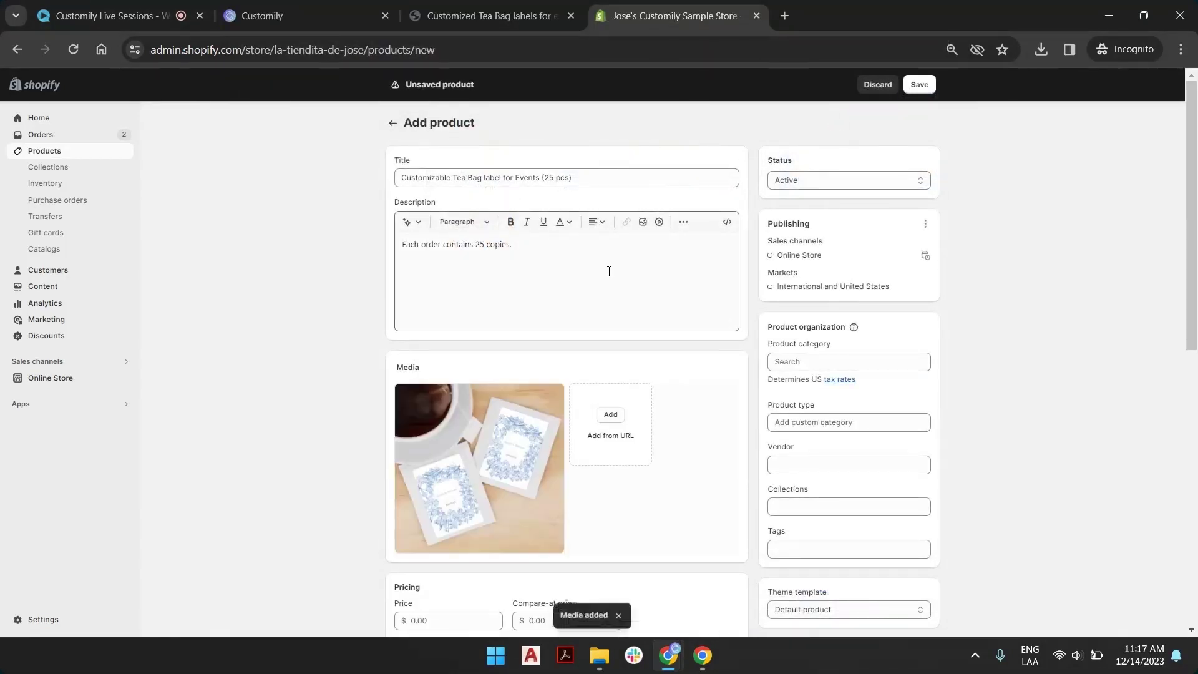
Step: Assign the product to the Home Decor collection and set its price to $15.00
scroll(760, 394, down, 2)
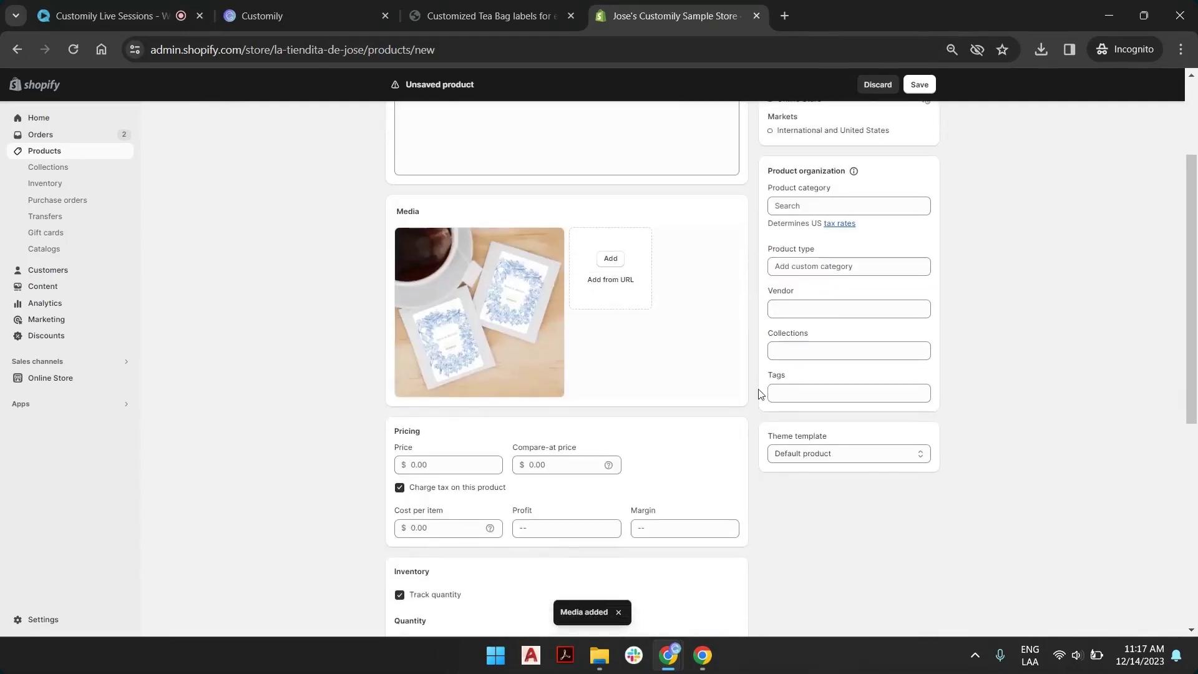
click(823, 348)
click(822, 472)
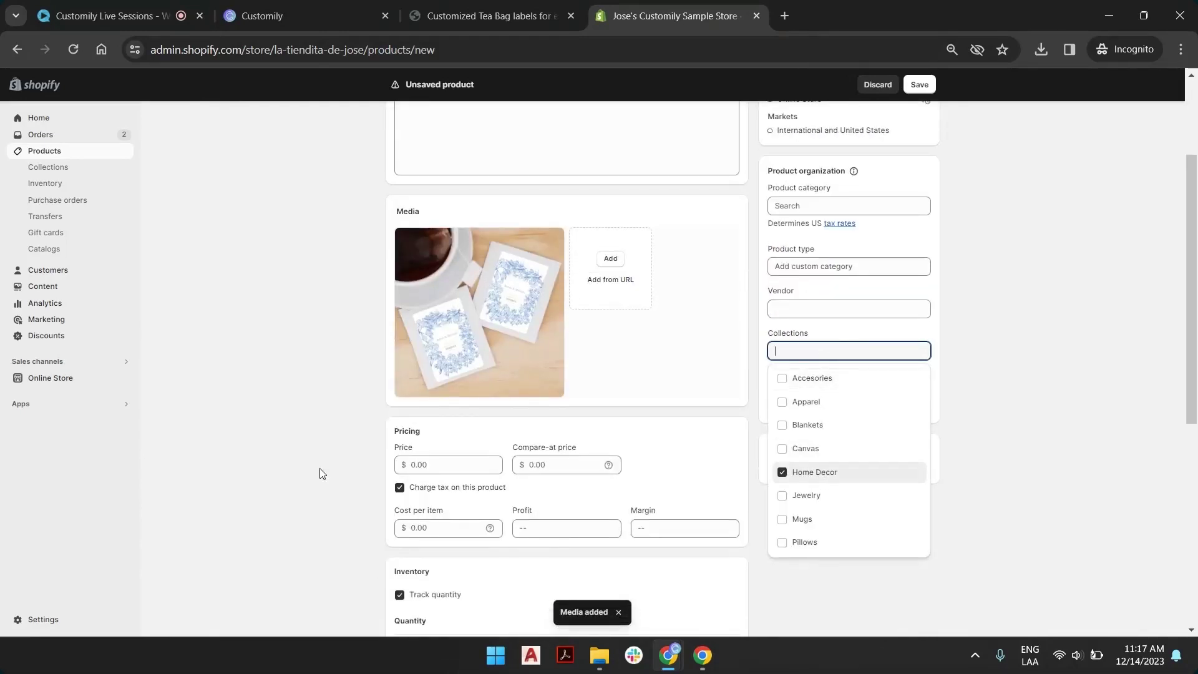
click(330, 466)
click(440, 467)
text(15)
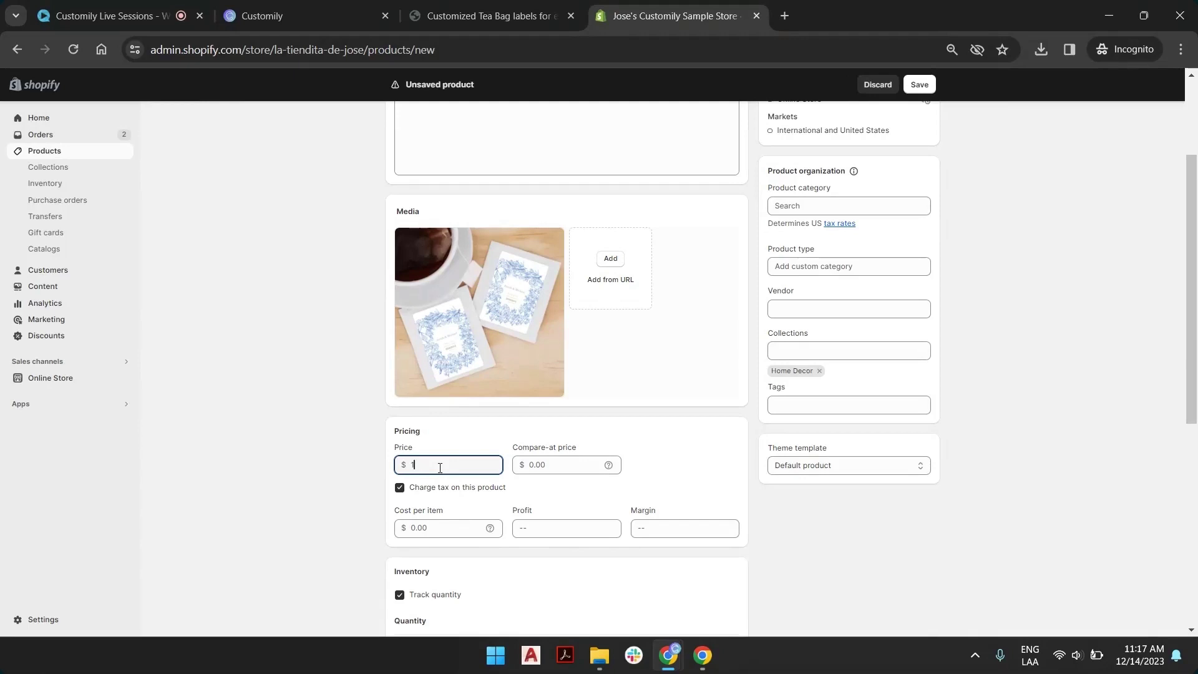
click(277, 455)
Step: Set the stock quantity to 1 and the shipping weight to 1.0 lb, and save the product
scroll(776, 463, down, 3)
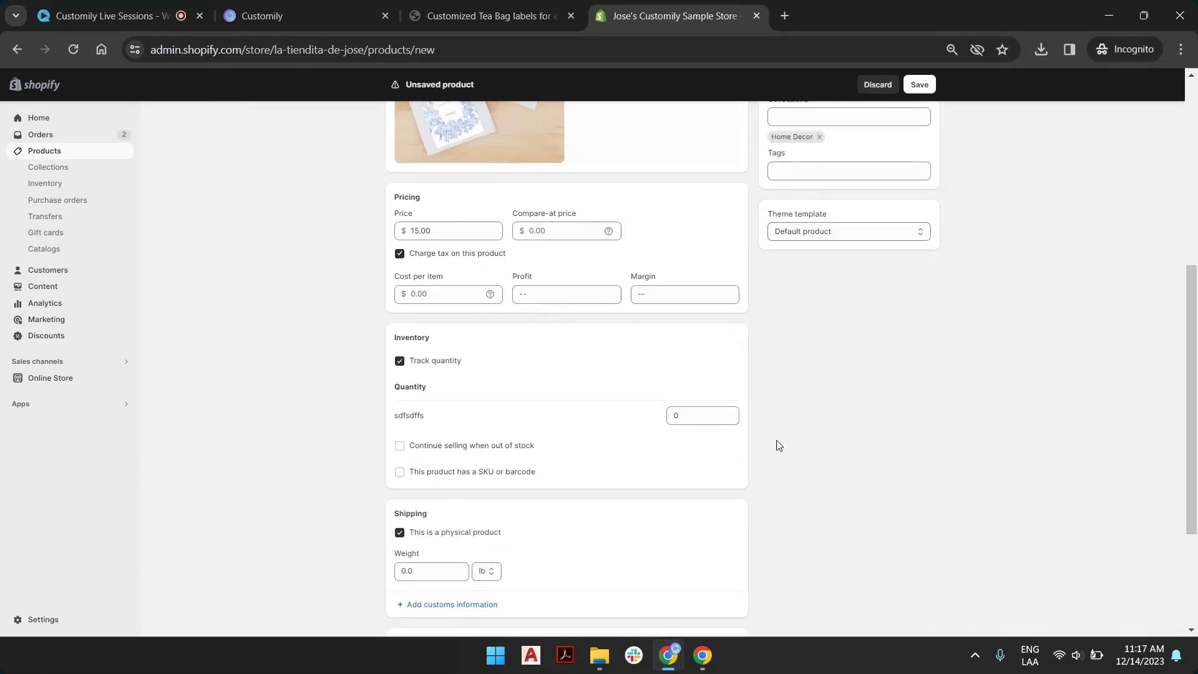
click(733, 413)
double_click(440, 572)
text(5)
click(976, 571)
double_click(409, 570)
text(1)
click(944, 528)
scroll(943, 527, down, 3)
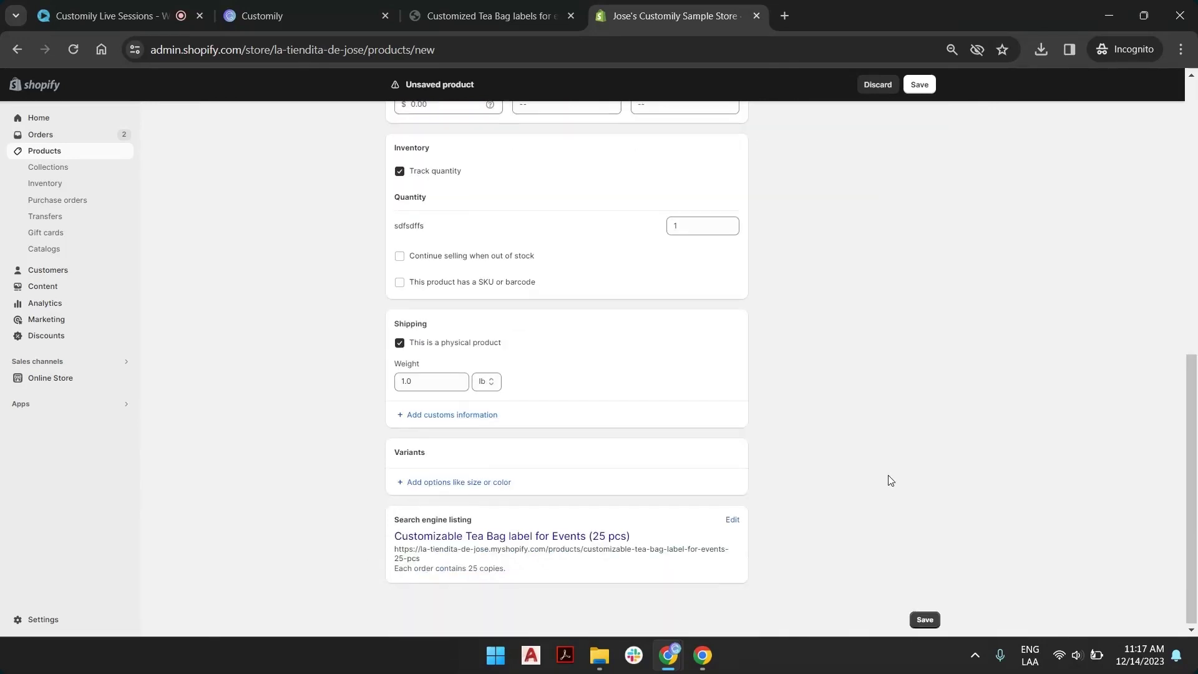
click(924, 620)
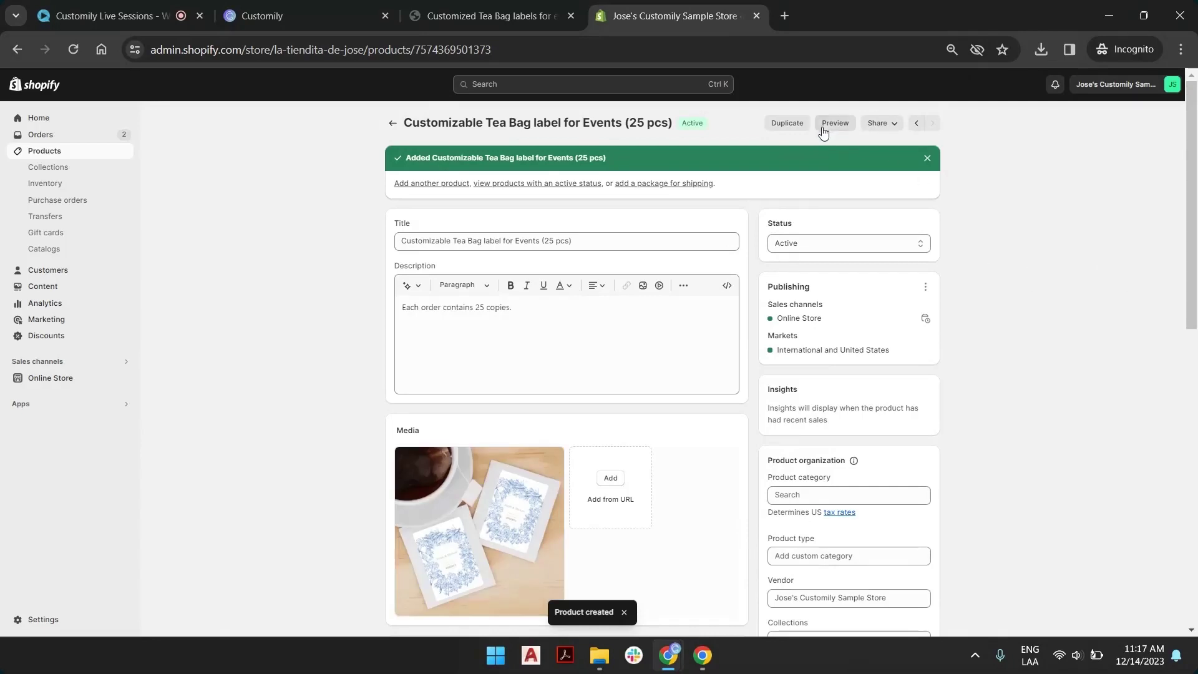
Step: Preview the new tea bag label product in the online store without the preview bar and examine its page
click(827, 125)
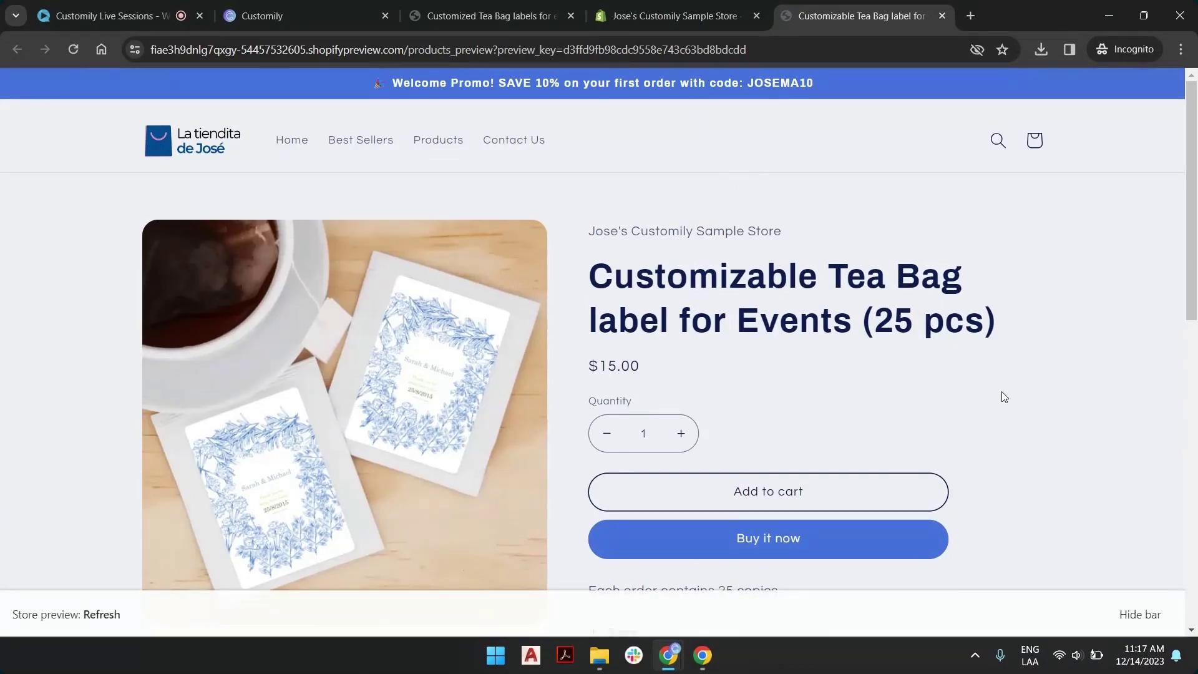
click(1139, 613)
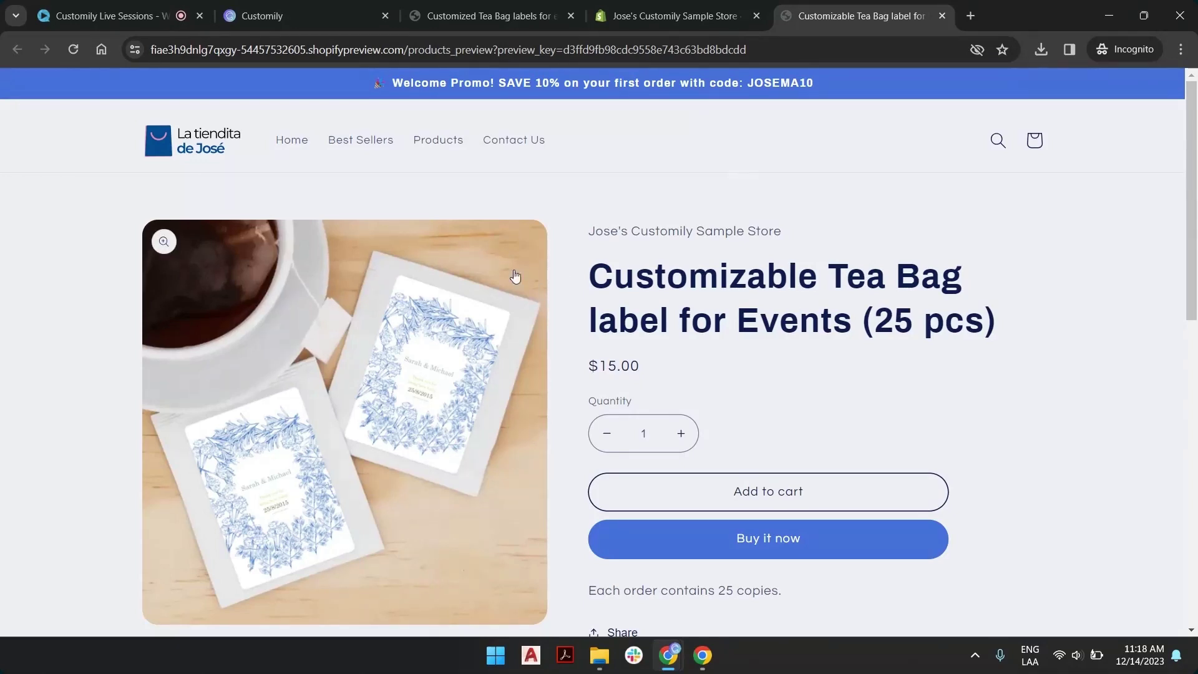
scroll(515, 277, down, 4)
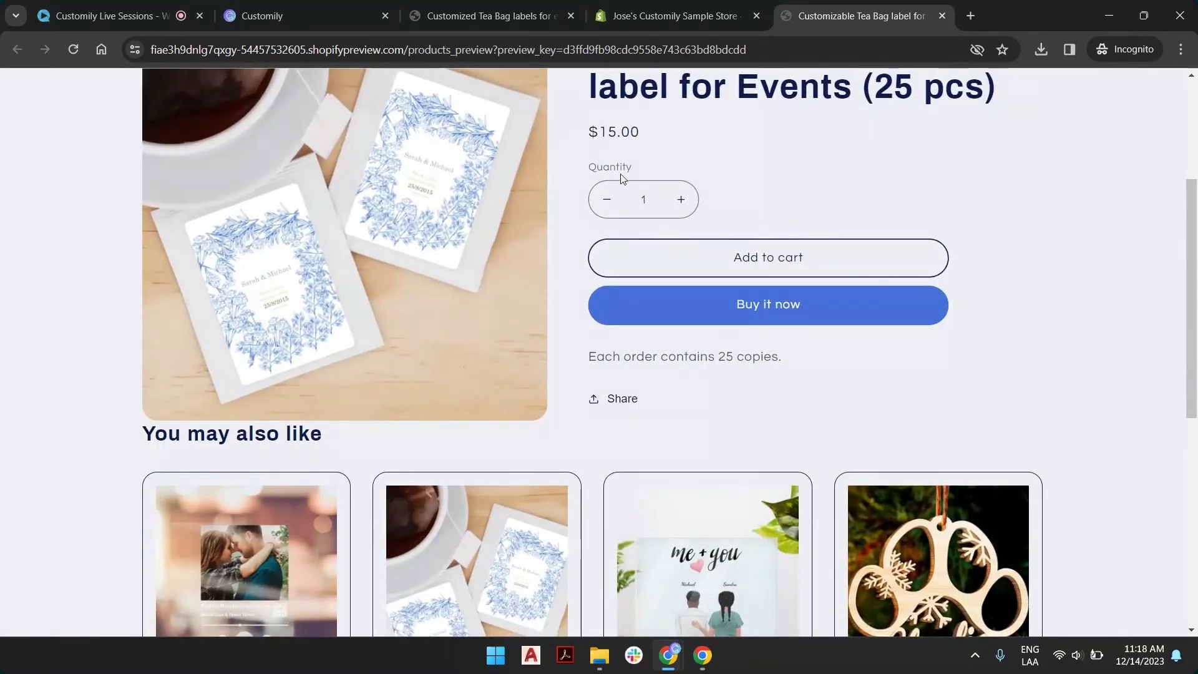
scroll(1050, 412, up, 3)
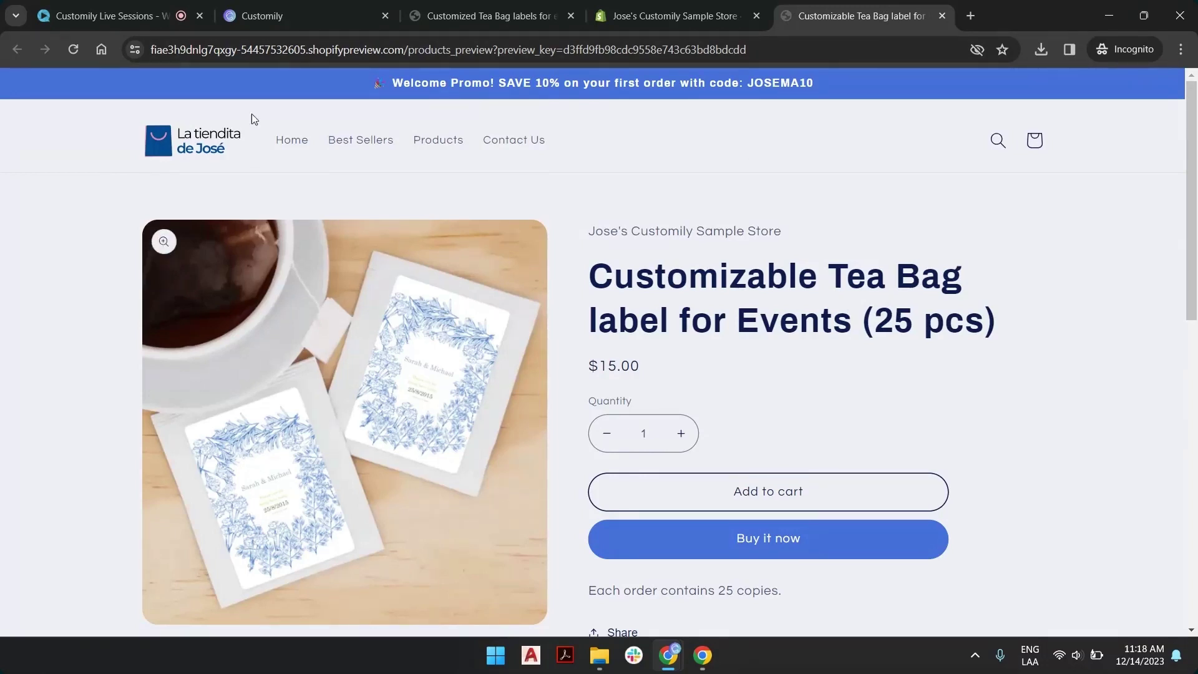
Step: Switch to Customily and open the templates list, checking the product's store preview once more
click(273, 5)
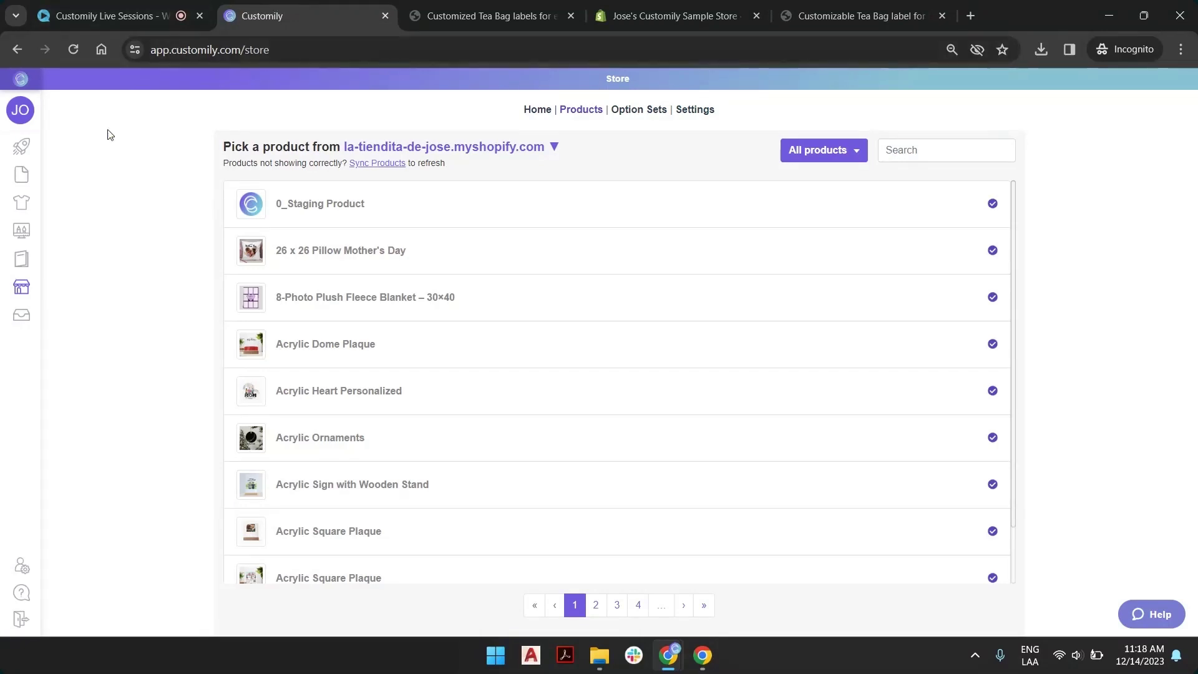
click(25, 231)
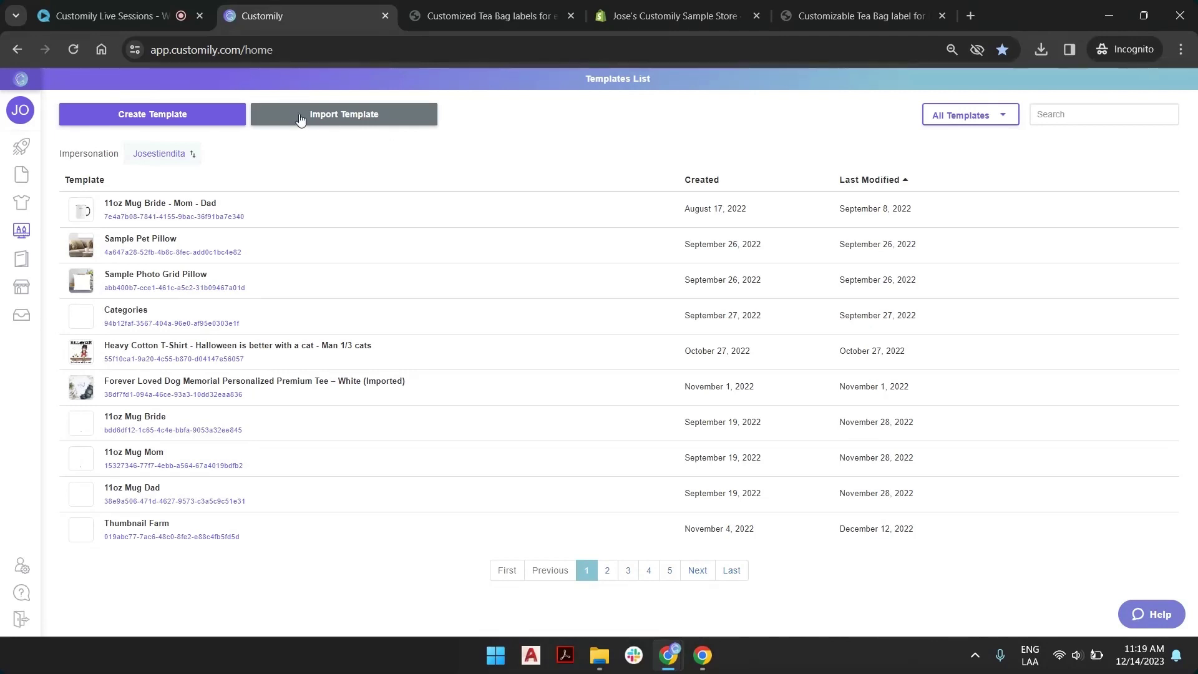
mouse_move(16, 148)
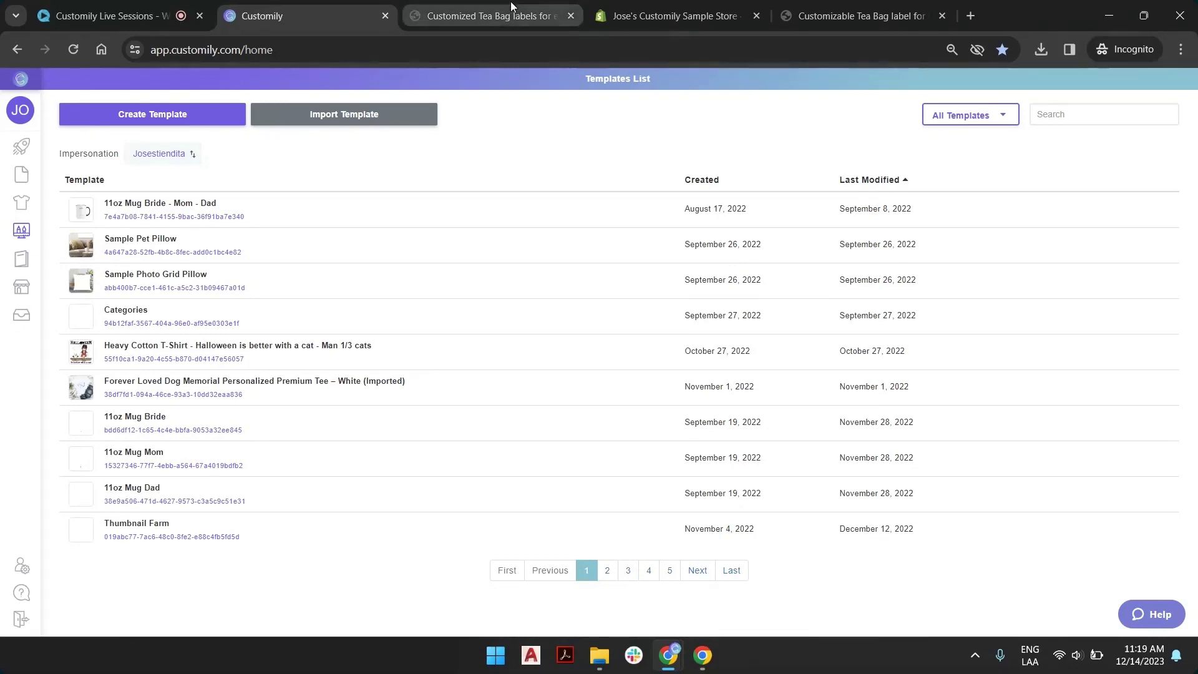
click(861, 15)
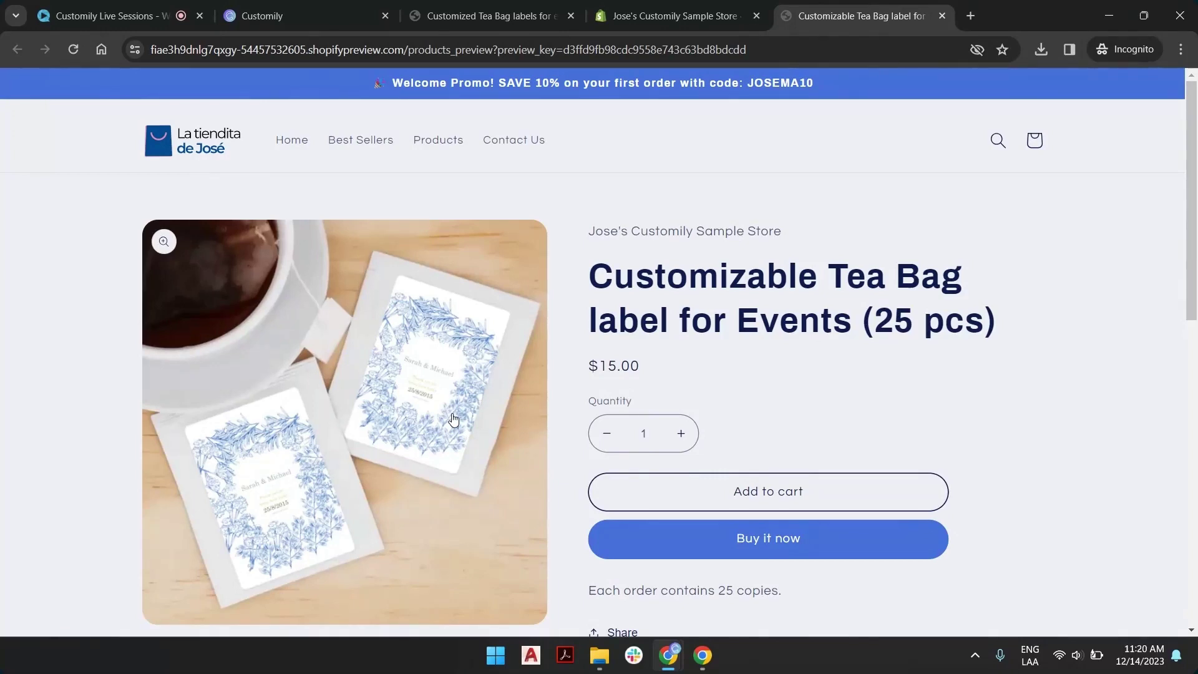
click(339, 5)
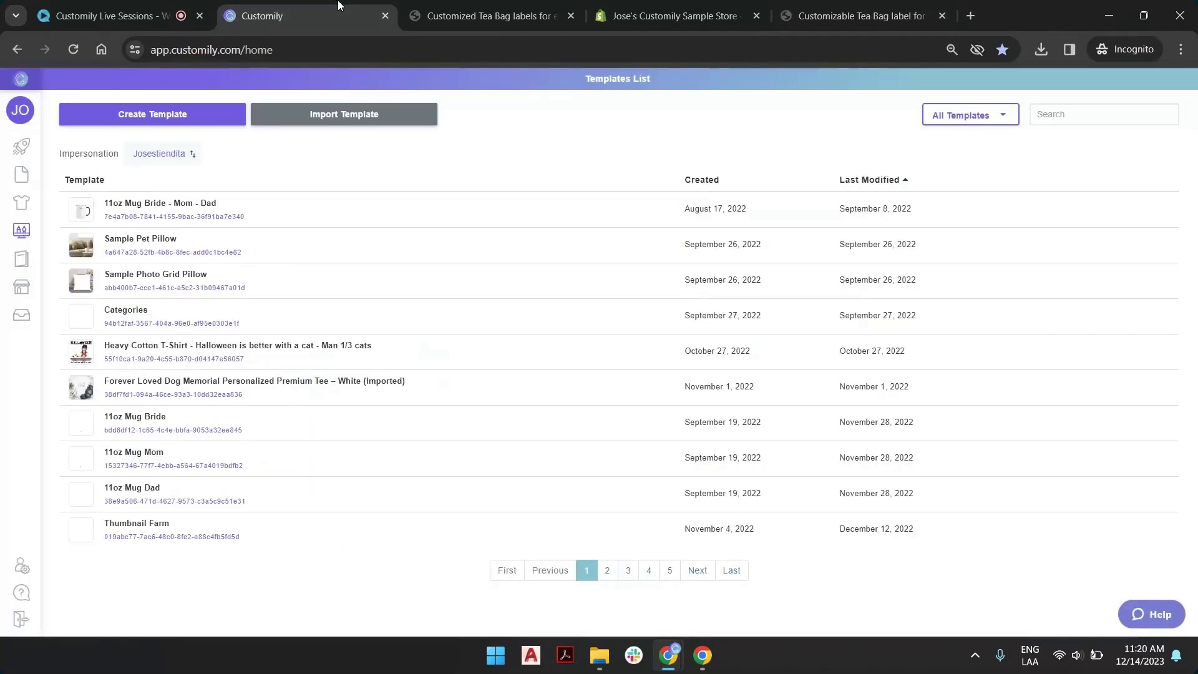
Step: Start a new template and name it LS Tea Bags
click(165, 117)
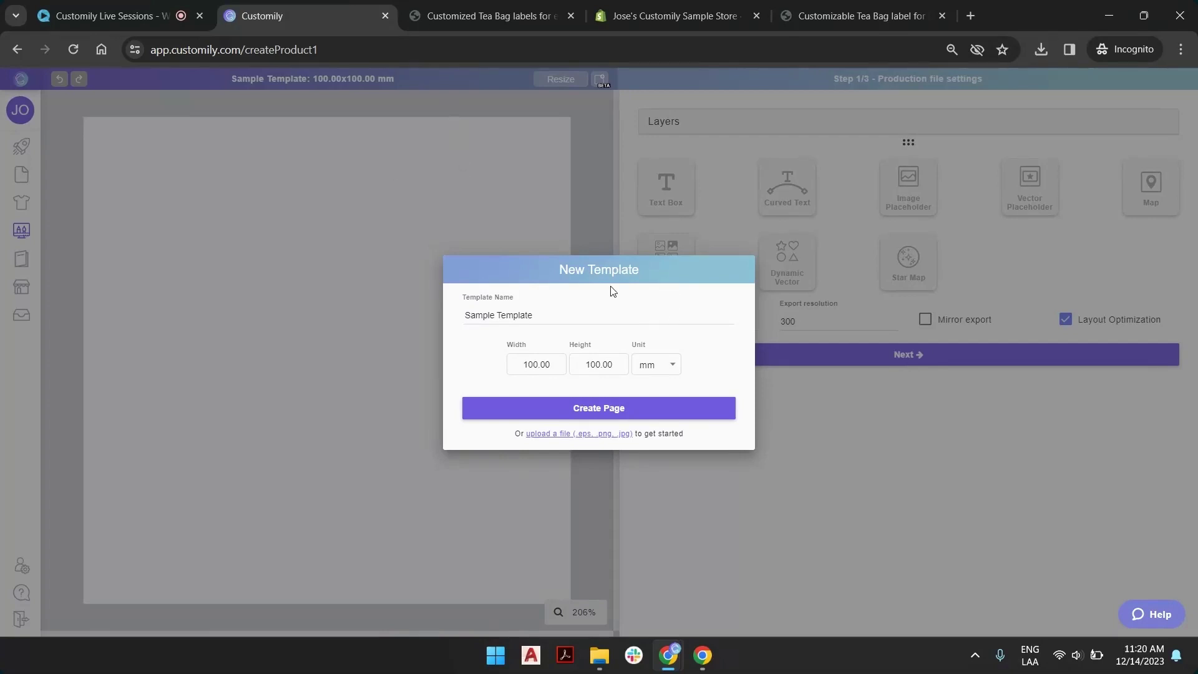
triple_click(517, 319)
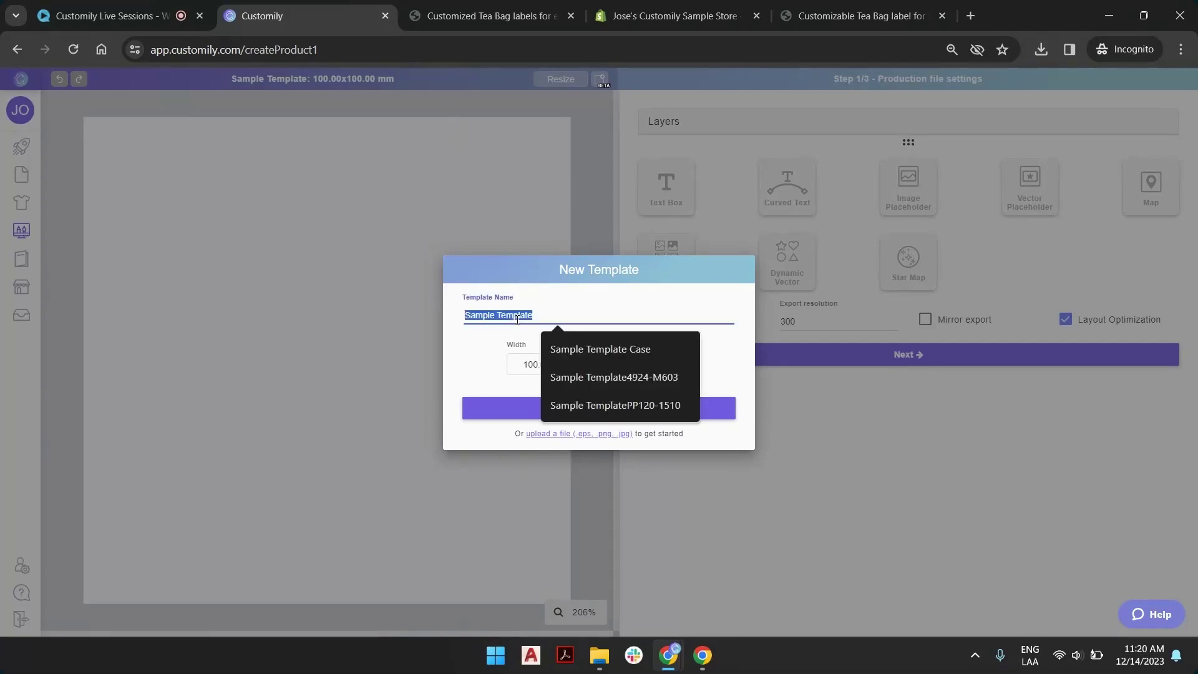
text(LS T)
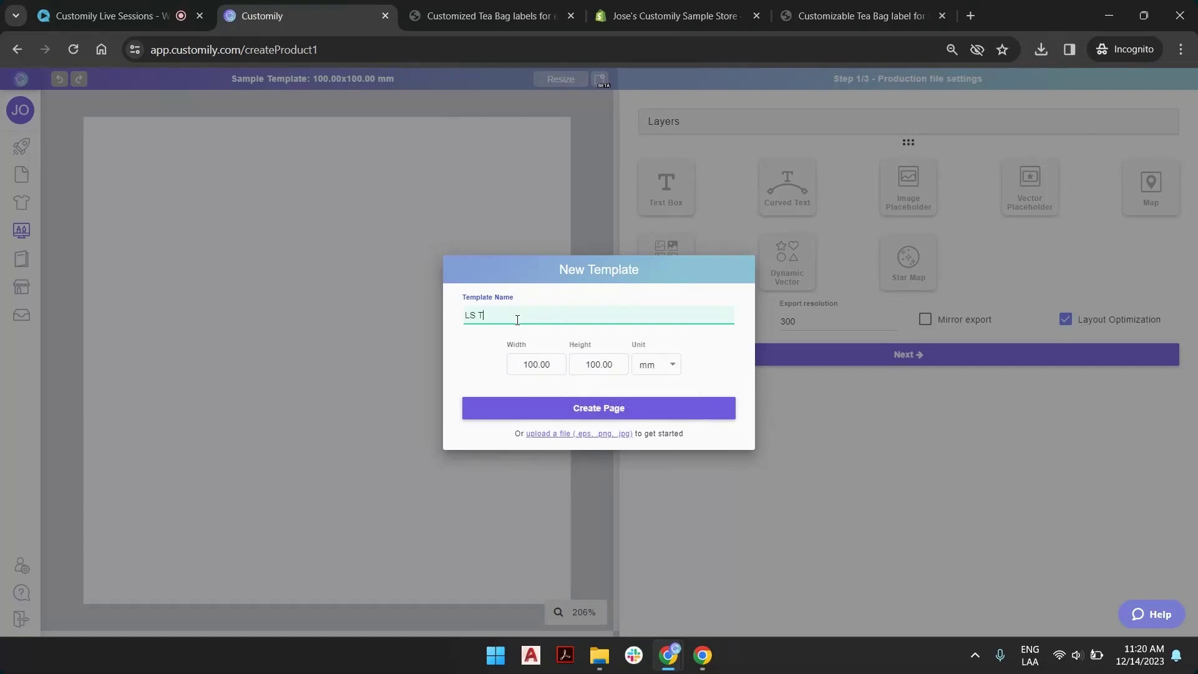
text(ea Bags)
drag(529, 367, 571, 374)
click(573, 372)
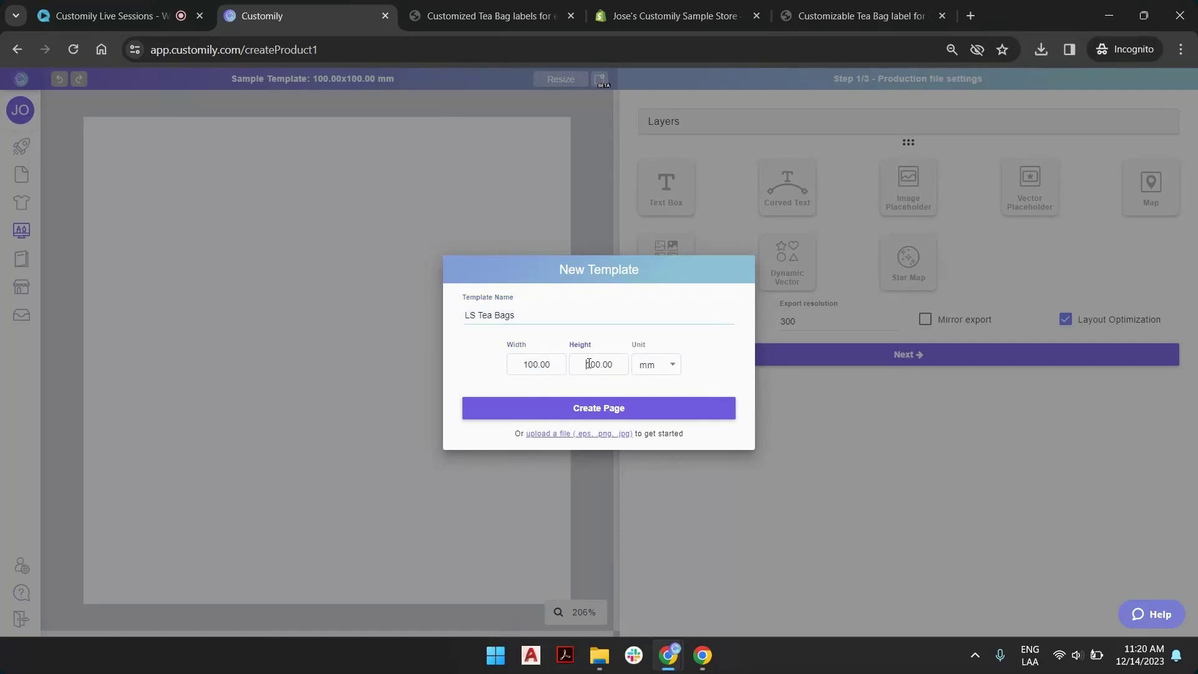
double_click(529, 367)
double_click(606, 368)
click(605, 370)
Step: Review the prepared design, mockup and cut frame files in the 12-14 folder with larger thumbnails
click(599, 655)
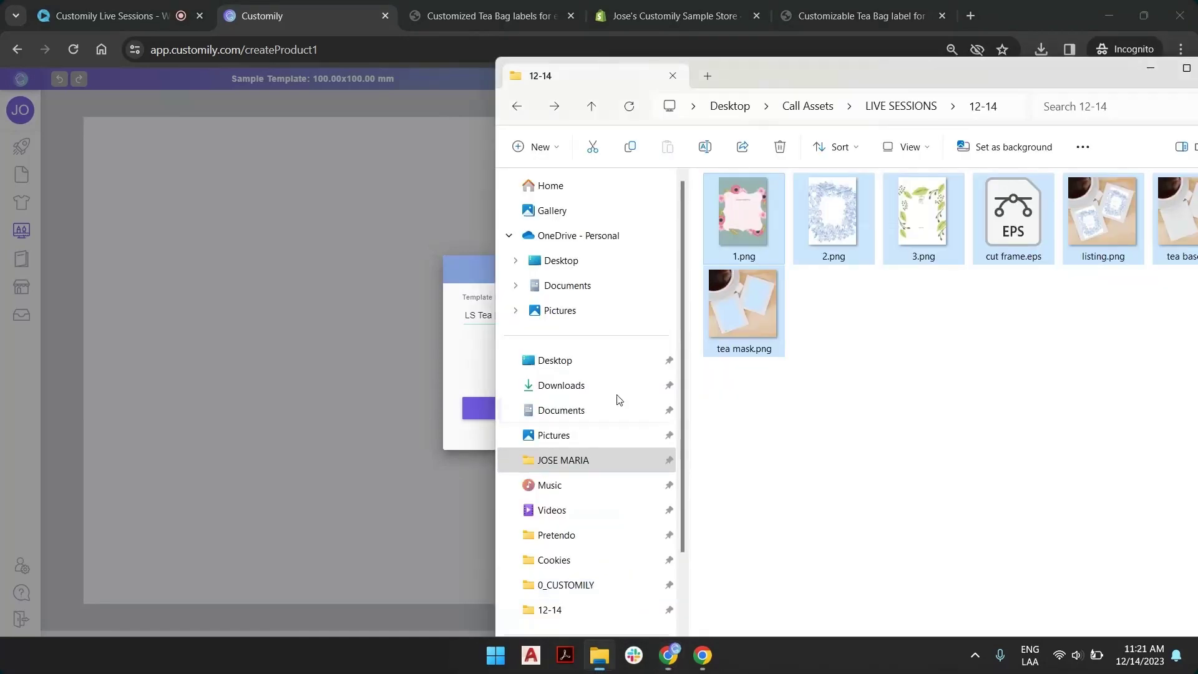
click(1012, 240)
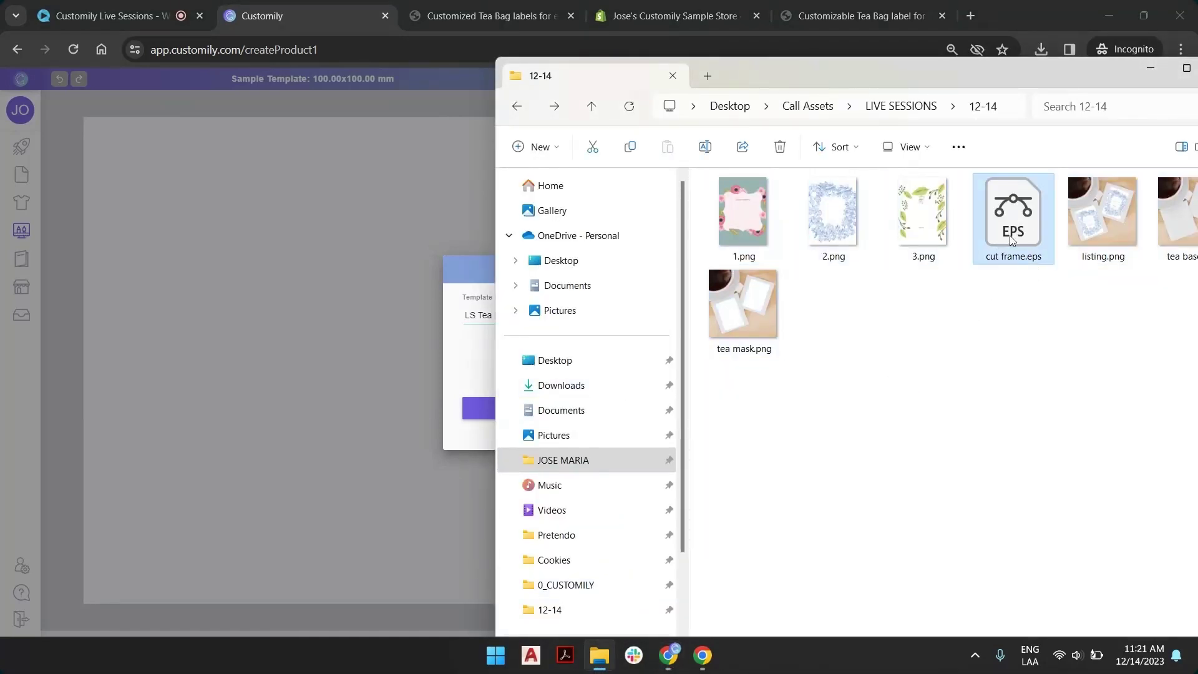
double_click(1026, 65)
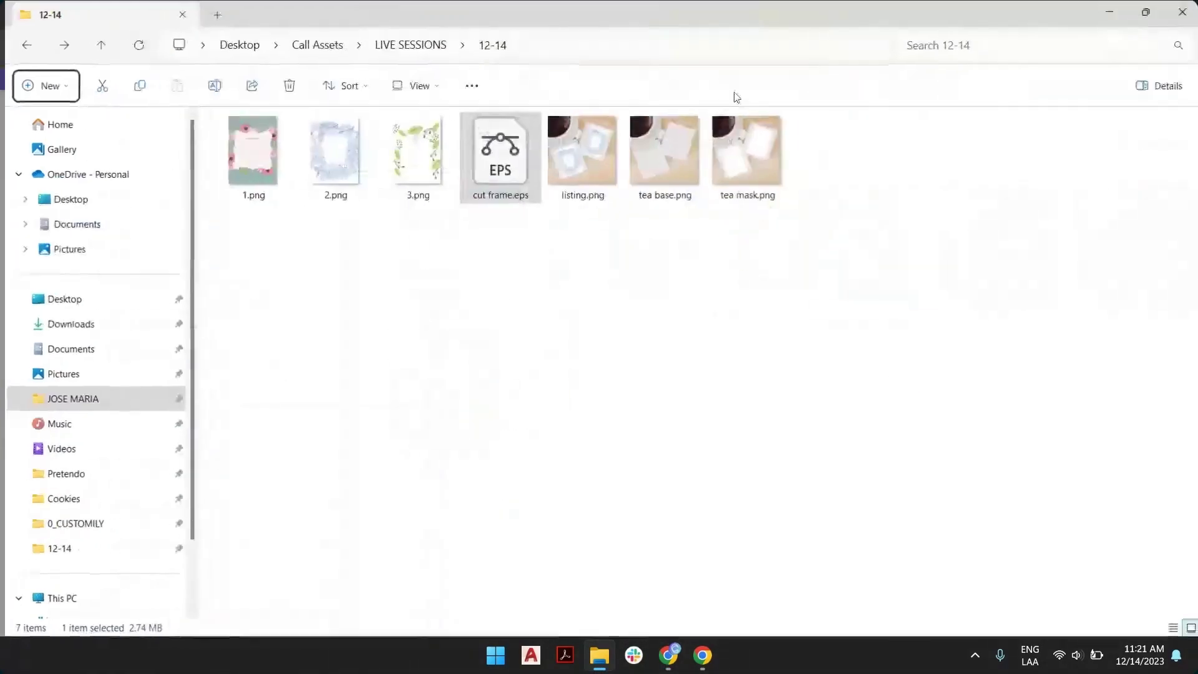
click(417, 85)
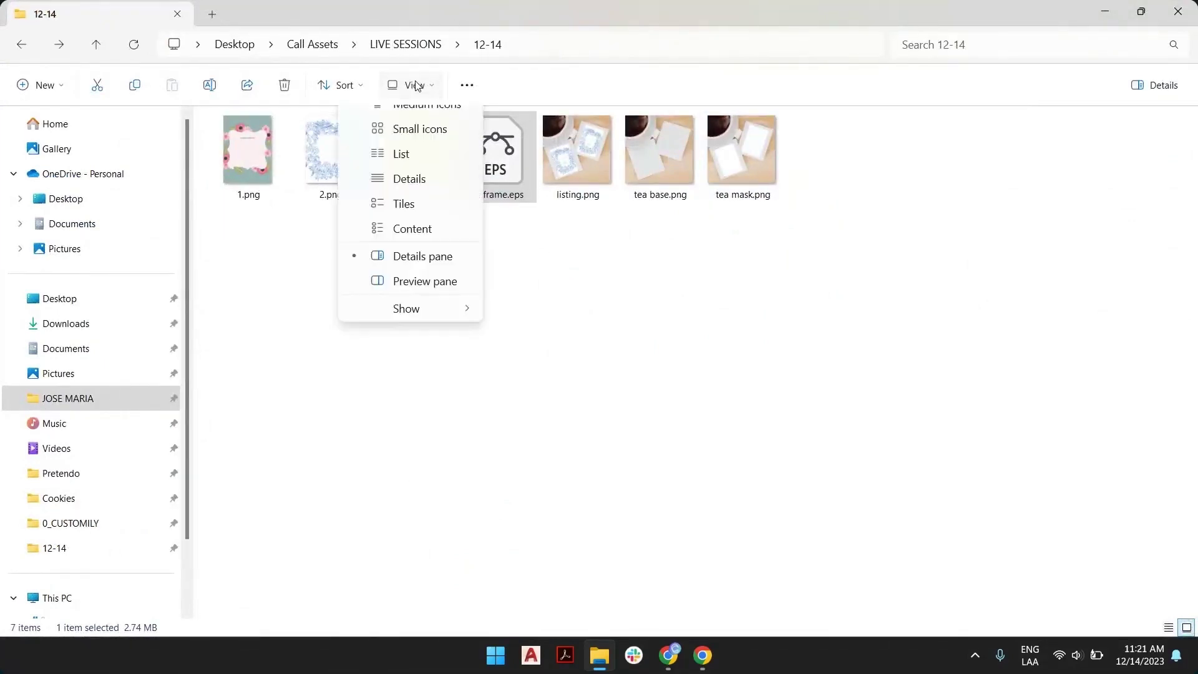
click(423, 123)
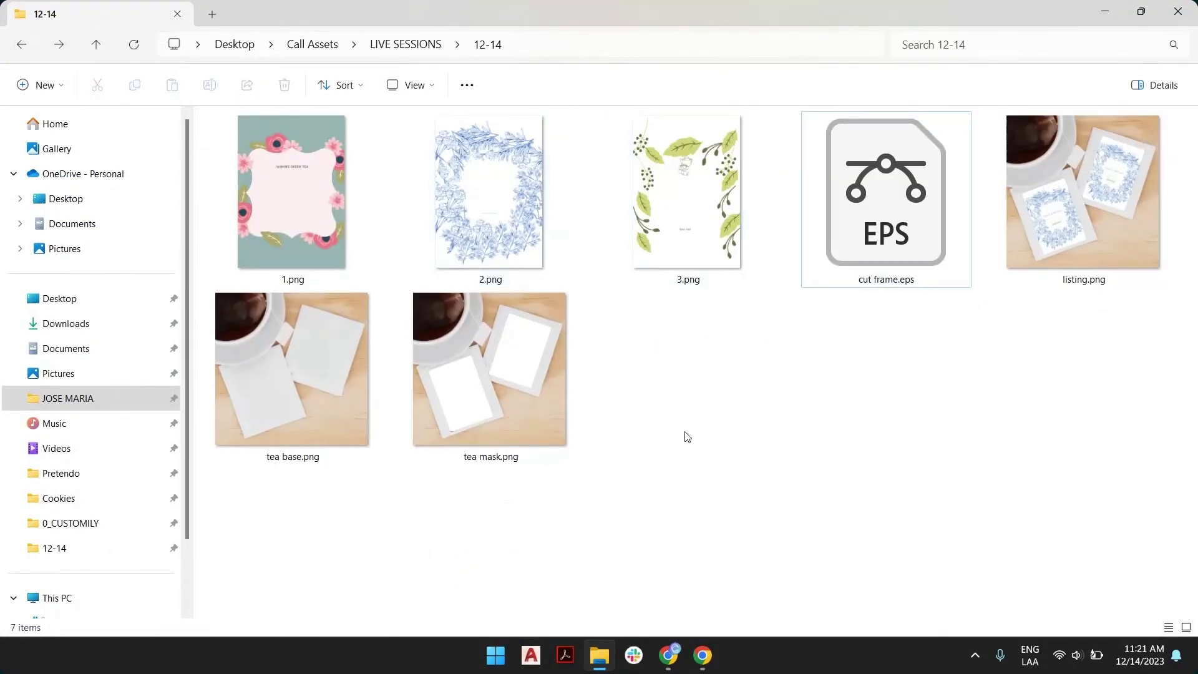
key(alt+Tab)
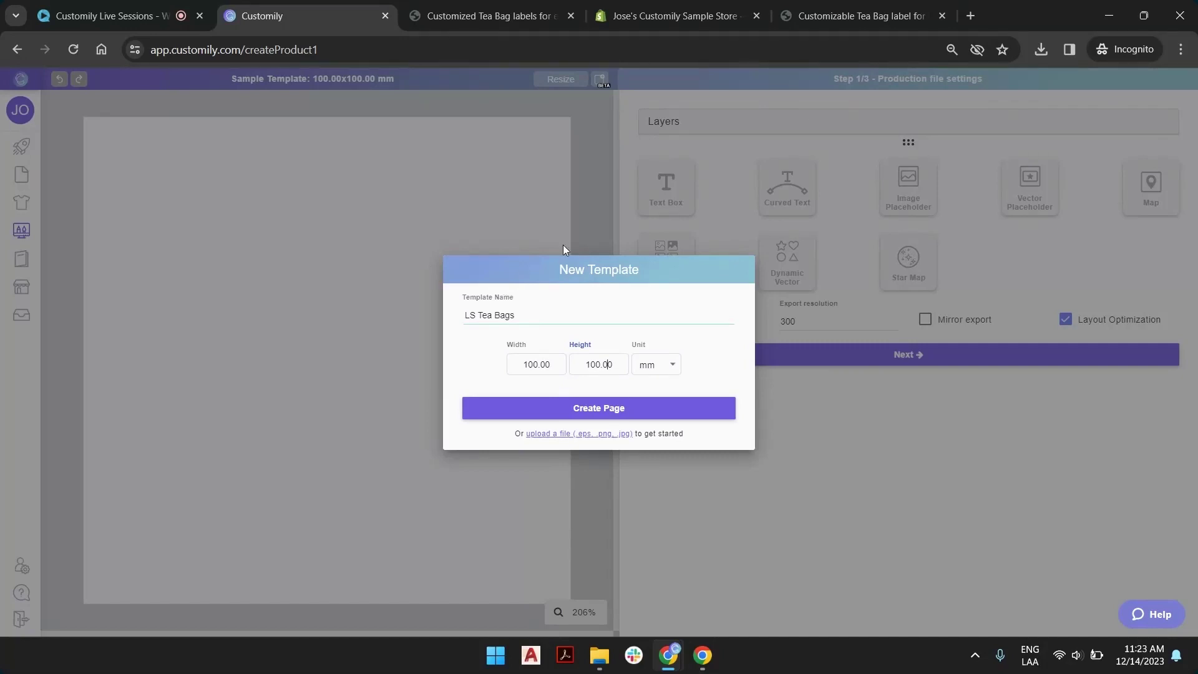
Step: Create the template page by uploading cut frame.eps as its base file, and inspect its label grid
click(537, 315)
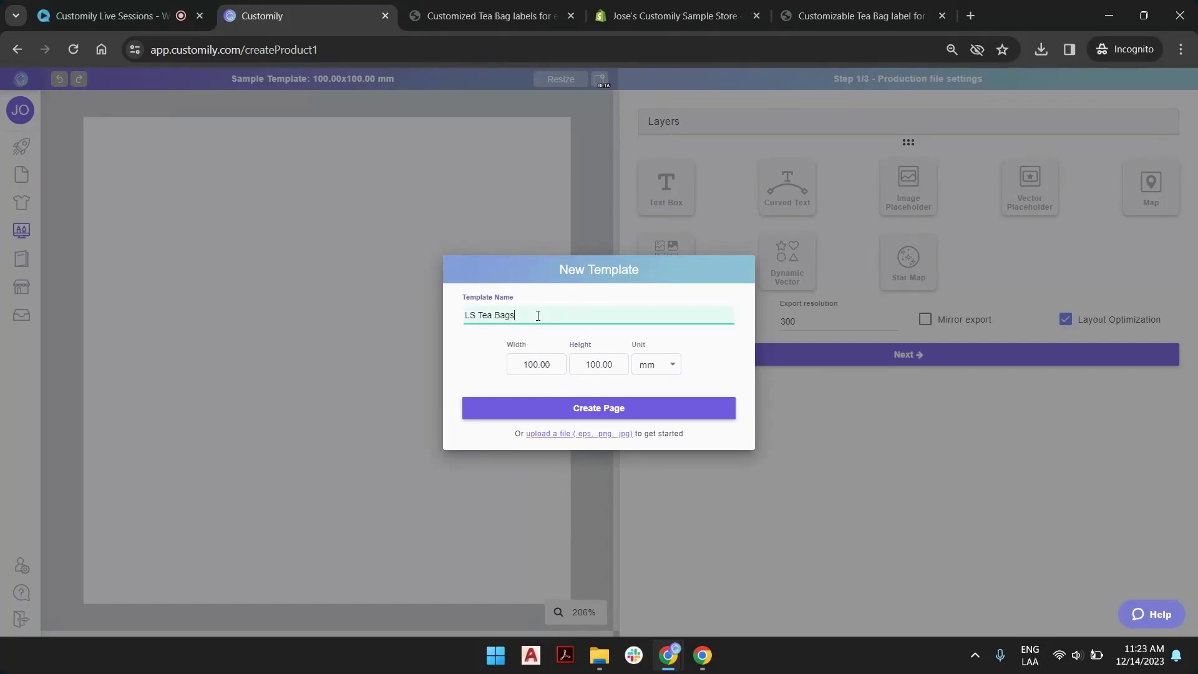
double_click(538, 364)
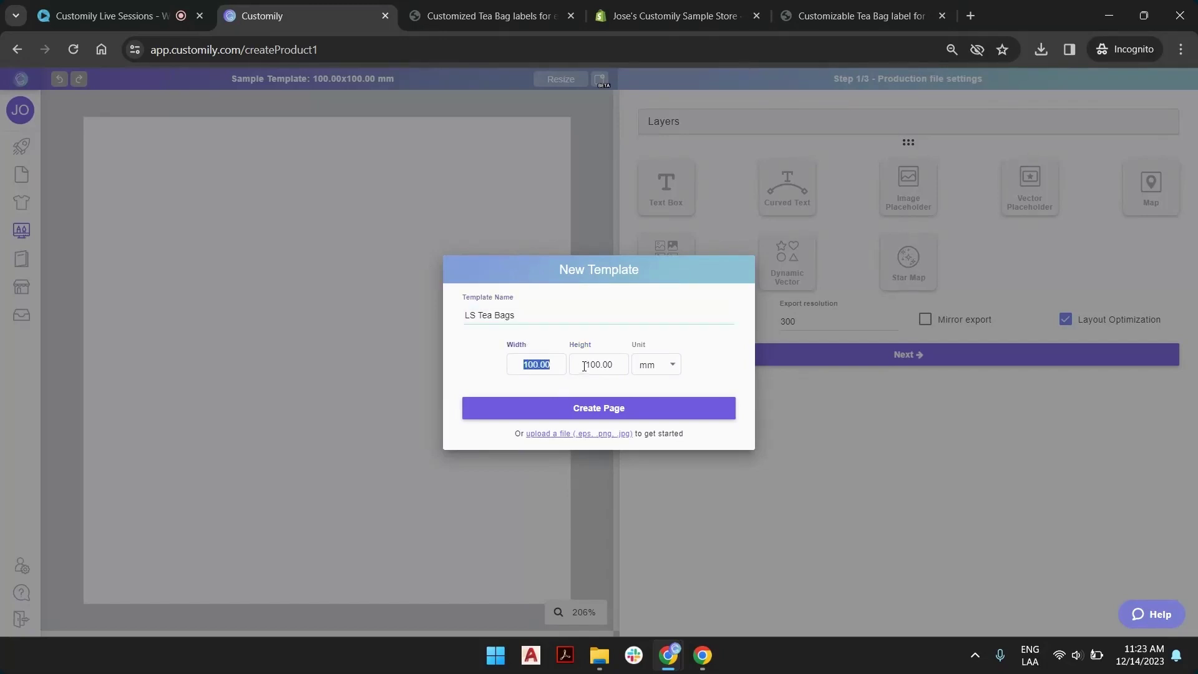
drag(585, 364, 491, 371)
click(563, 434)
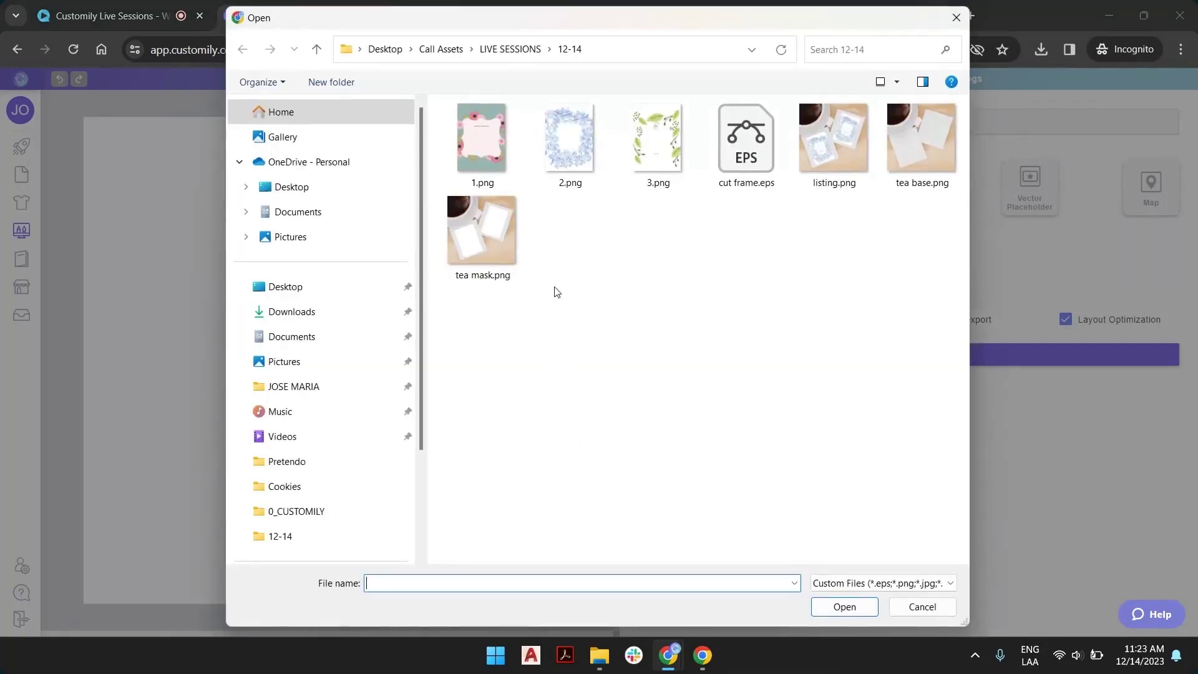
click(745, 154)
click(859, 599)
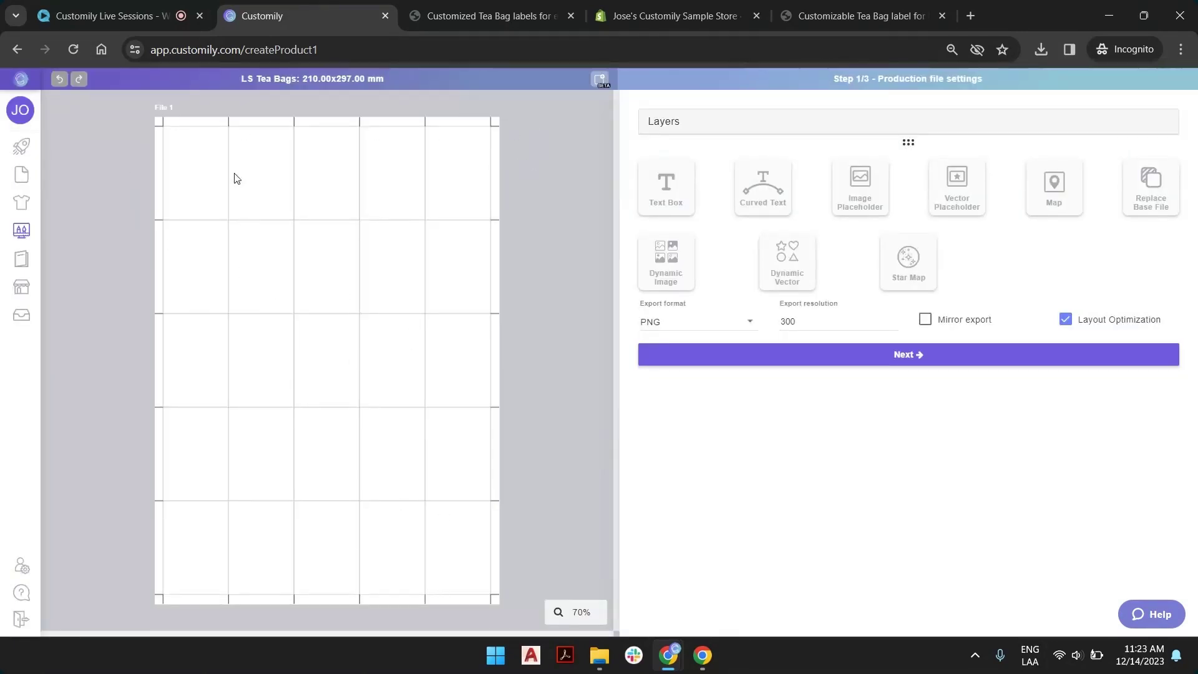
scroll(215, 128, up, 4)
scroll(300, 219, up, 3)
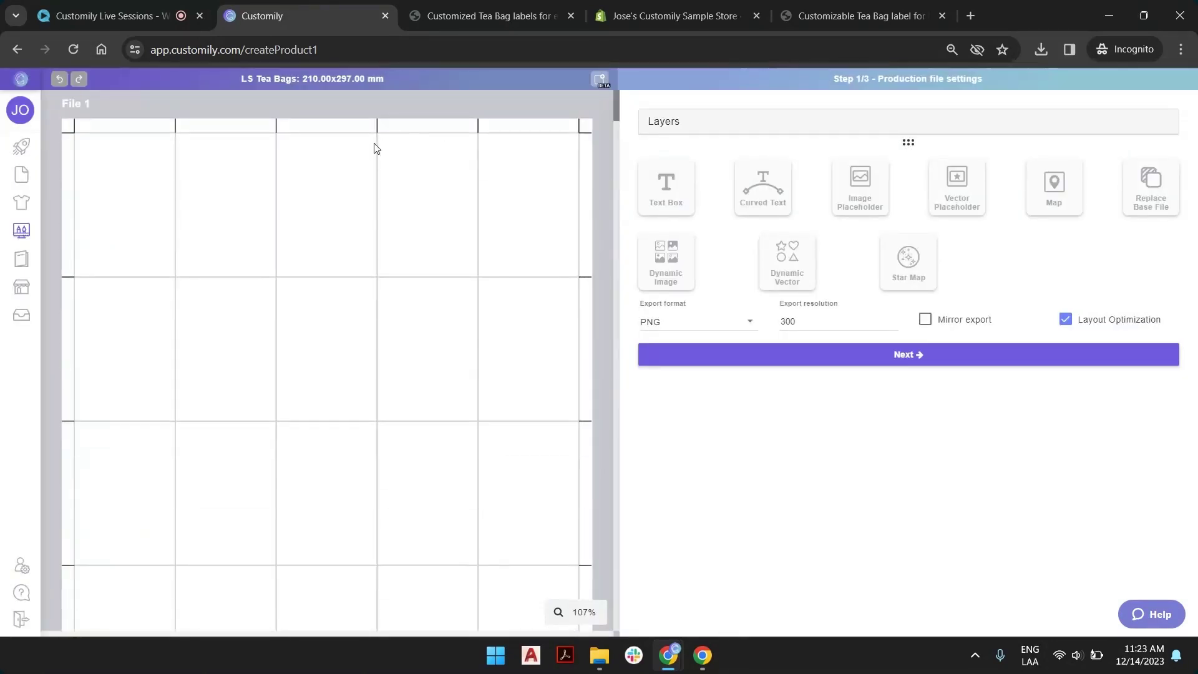
scroll(284, 198, down, 5)
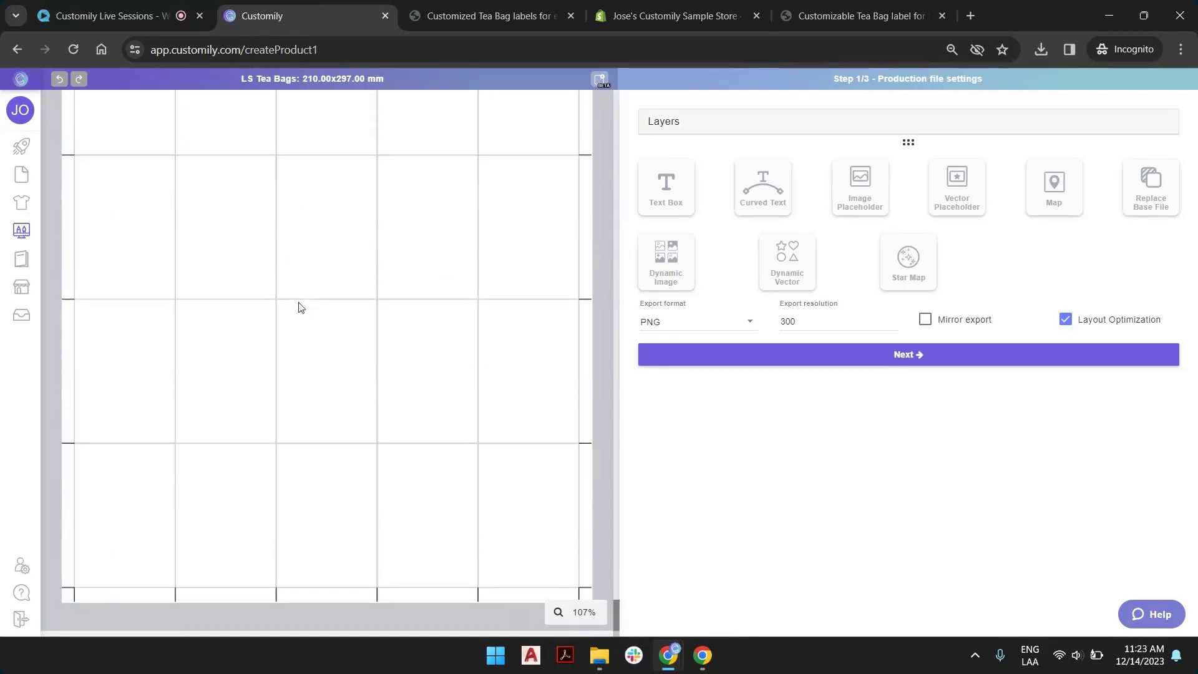
scroll(212, 437, up, 5)
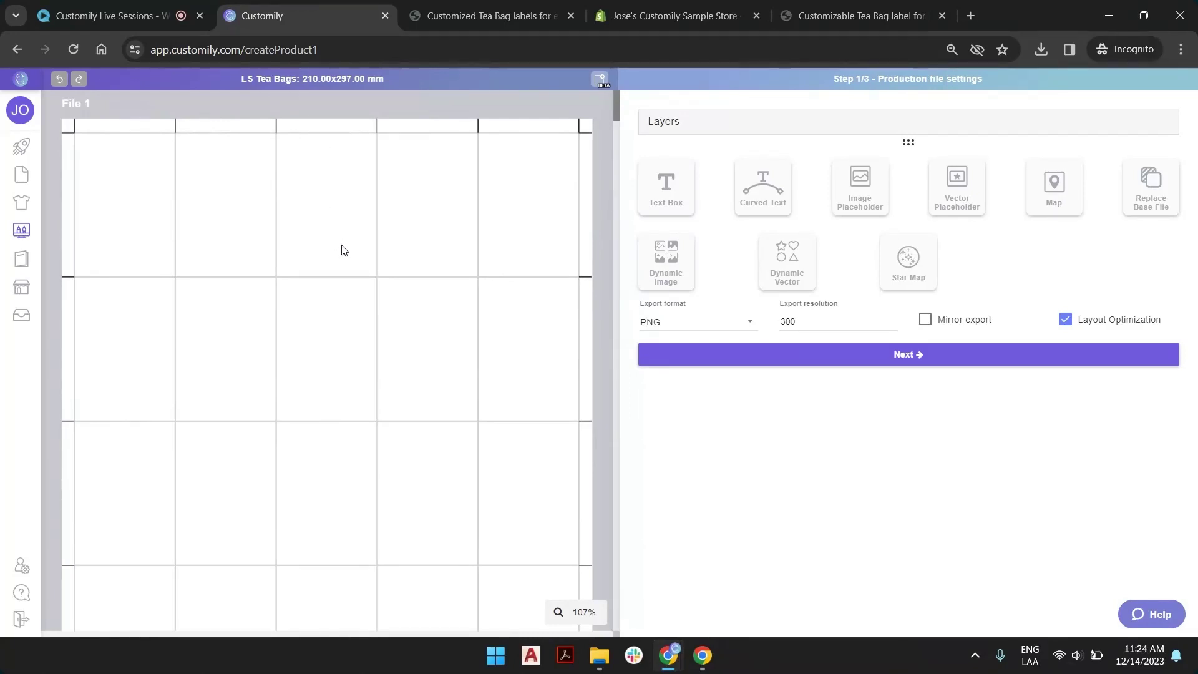
scroll(343, 251, down, 3)
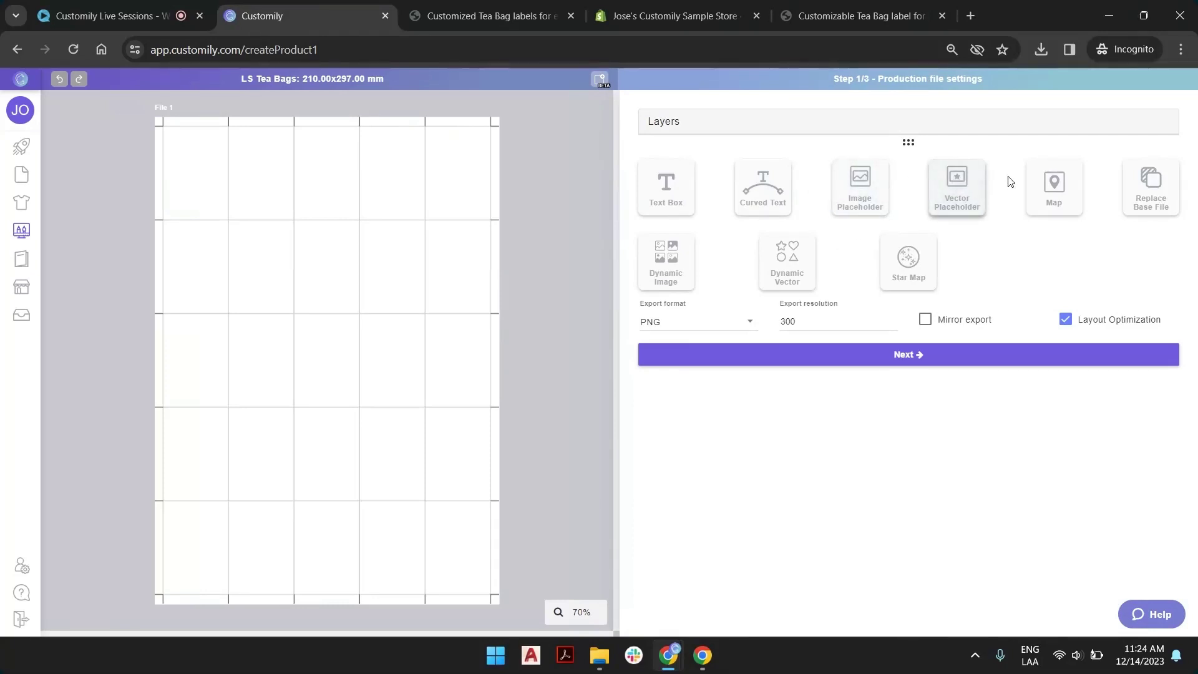
click(861, 183)
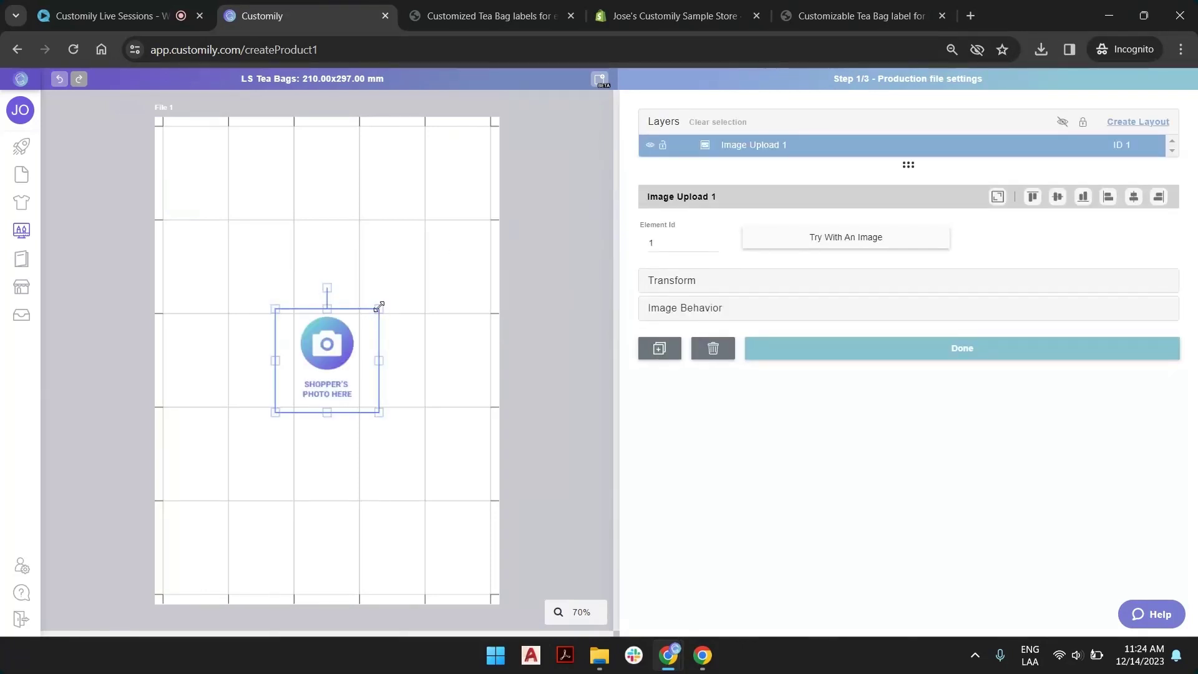
drag(379, 309, 367, 274)
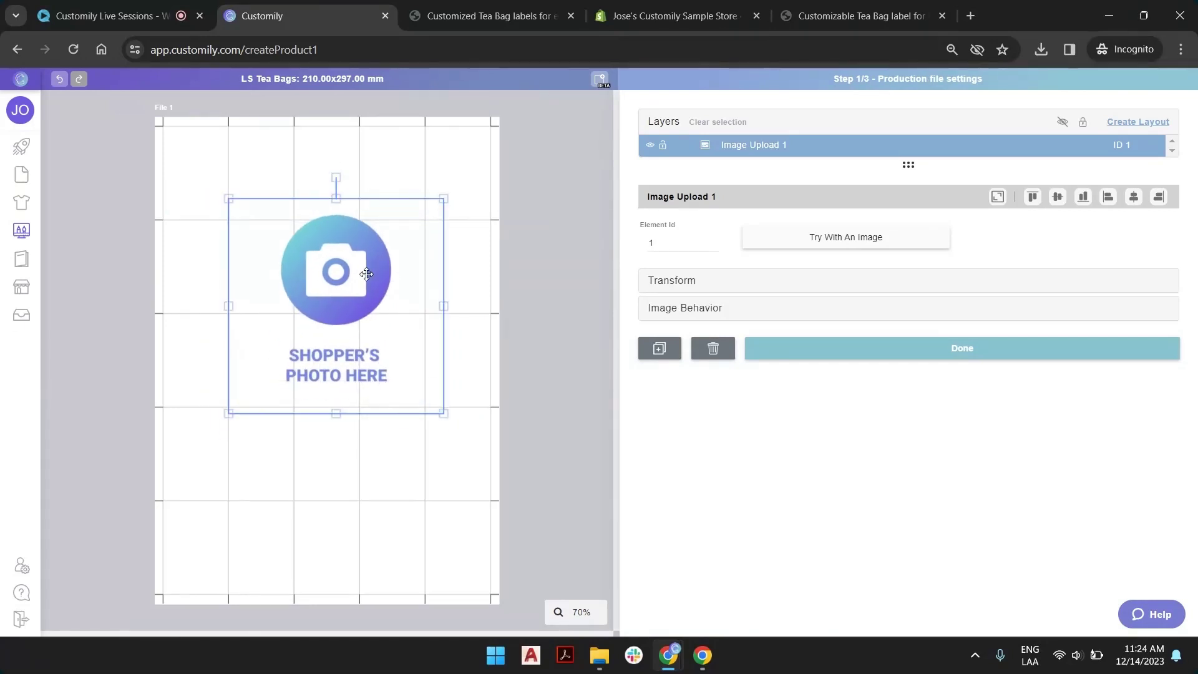
key(Delete)
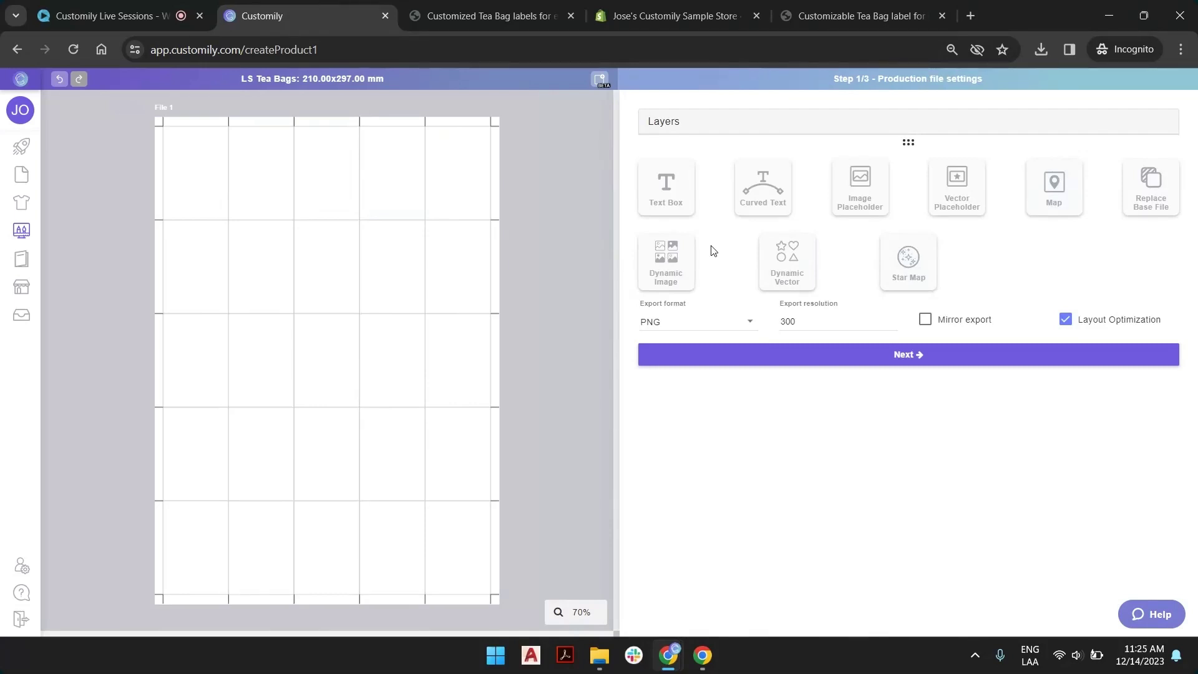
Step: Switch to the finished Customized Tea Bag labels product page and preview its three label designs
click(487, 15)
scroll(820, 536, down, 3)
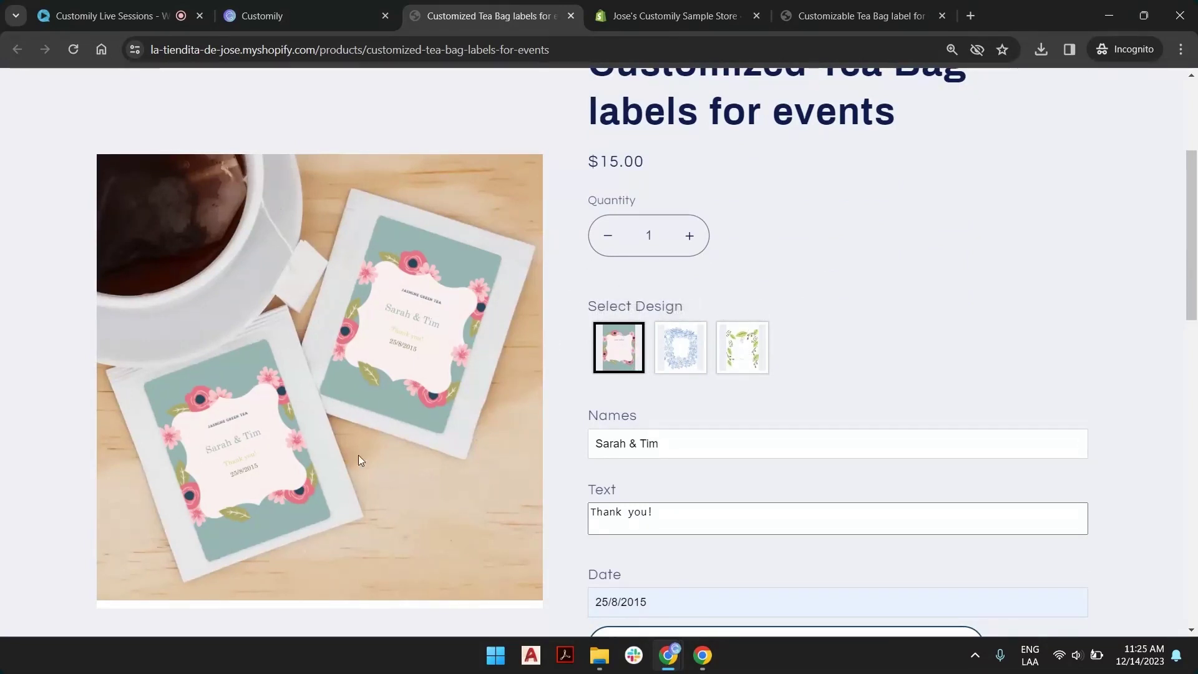
click(686, 351)
click(727, 358)
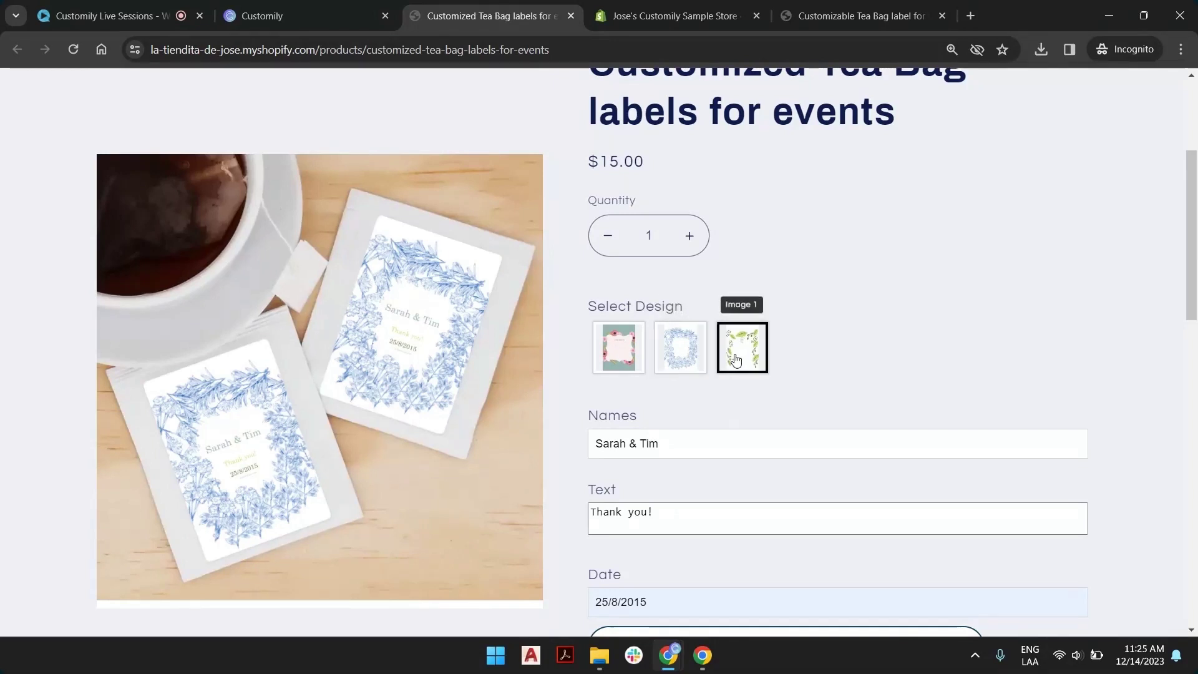
click(668, 349)
click(619, 355)
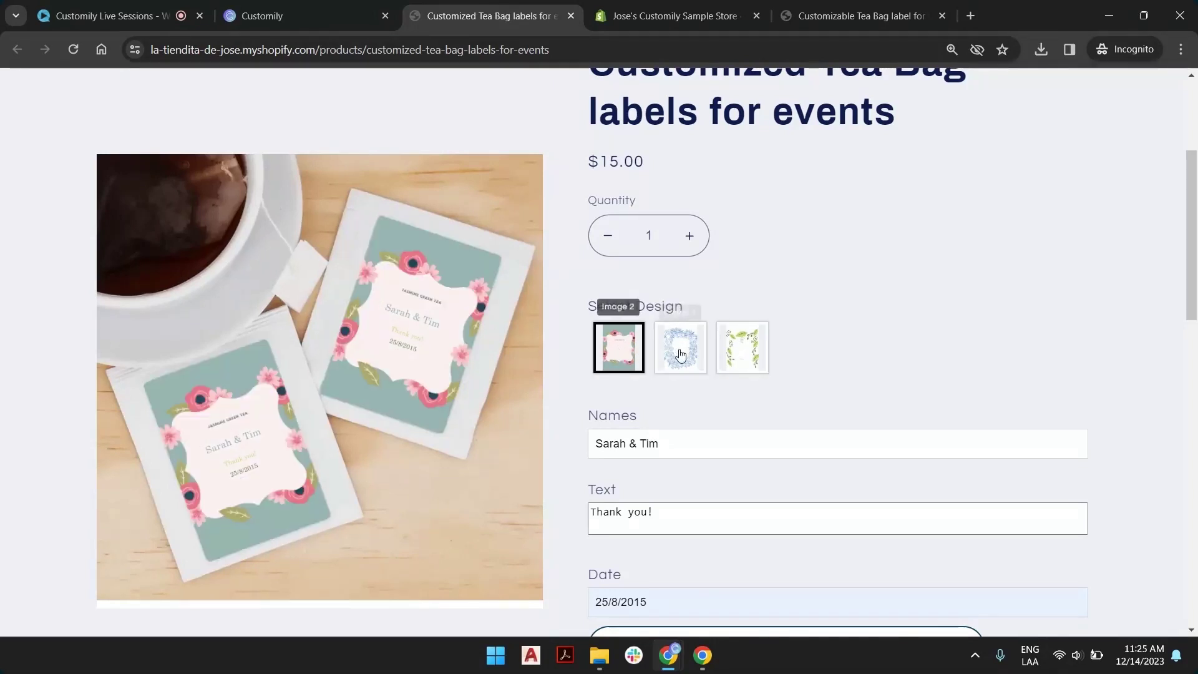
Step: Return to the LS Tea Bags template, add a dynamic image in the page's upper half, and upload 1.png, 2.png and 3.png to it
click(304, 8)
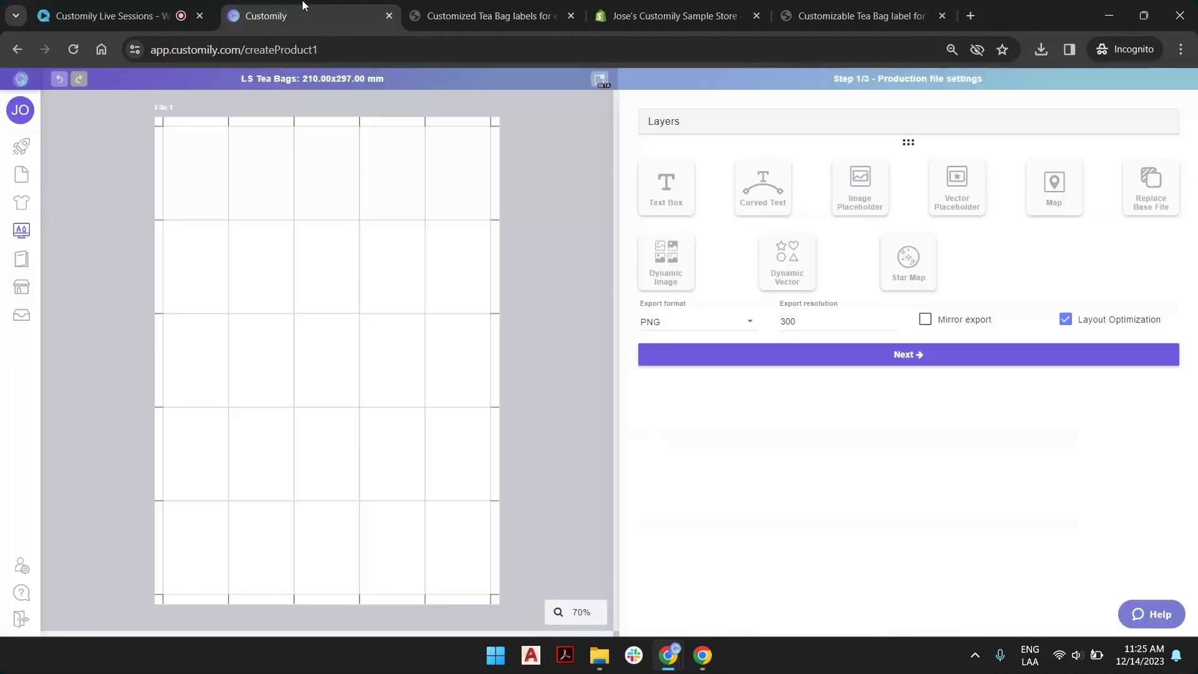
click(671, 273)
drag(330, 336, 344, 247)
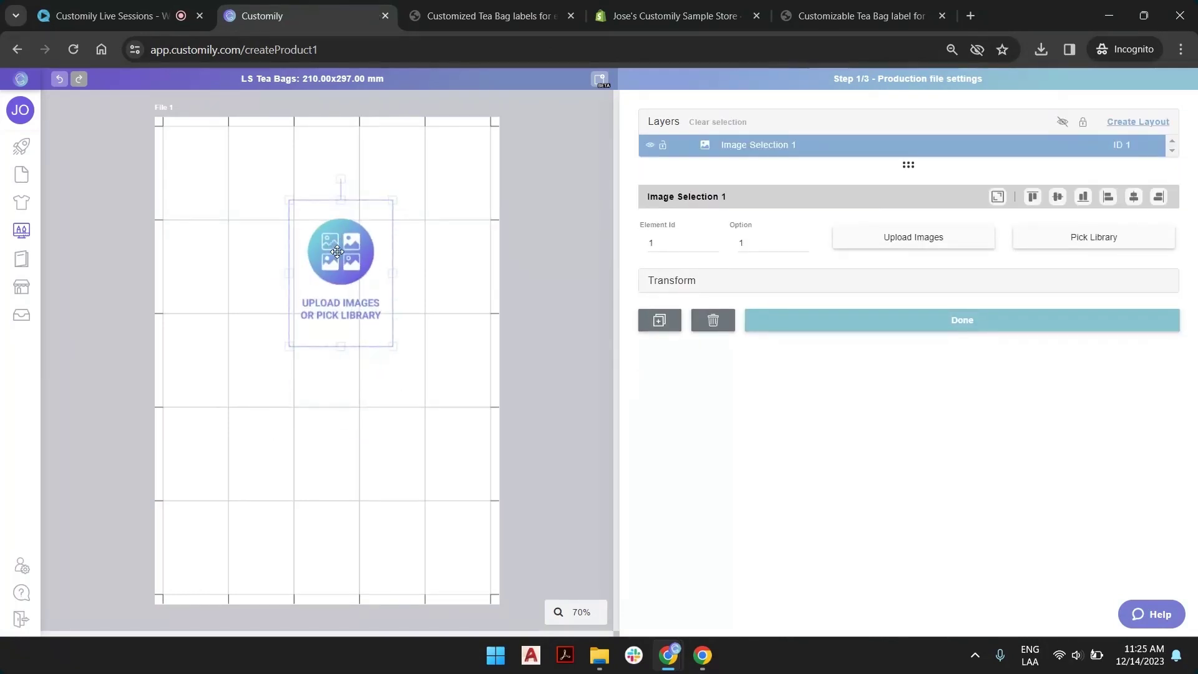
click(901, 238)
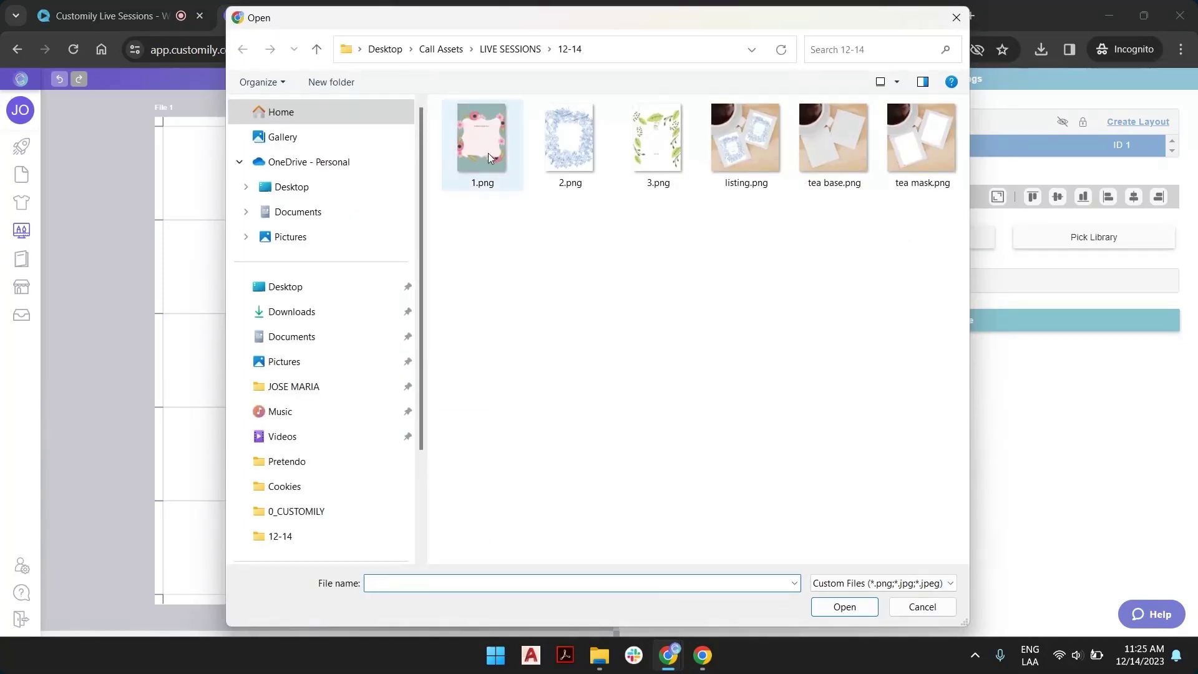
drag(488, 267, 674, 119)
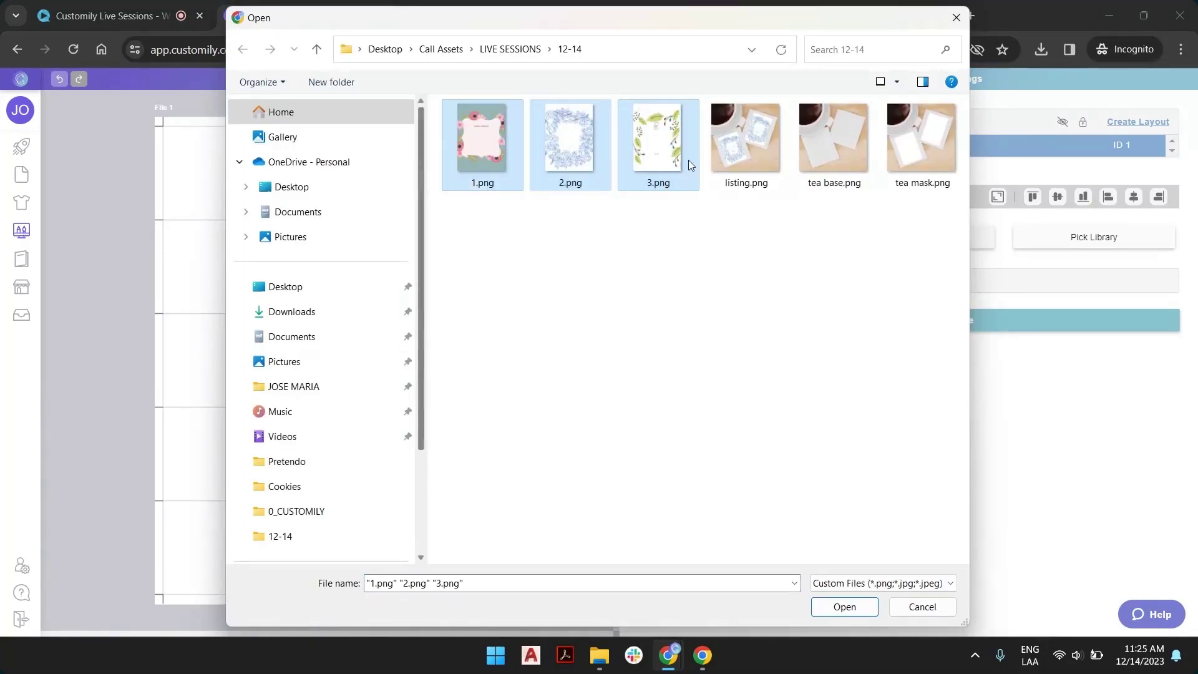
click(845, 607)
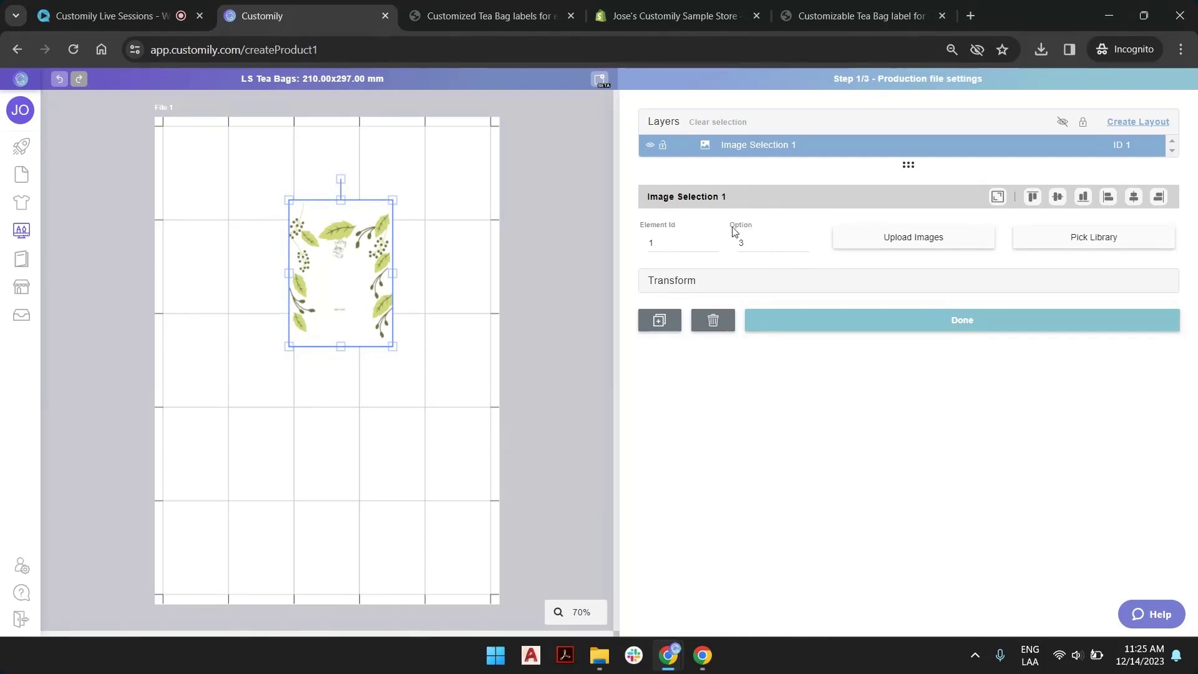
Step: Display option 1 of the dynamic image, shift it up toward the page's corner, and rename its layer Select Design
click(804, 246)
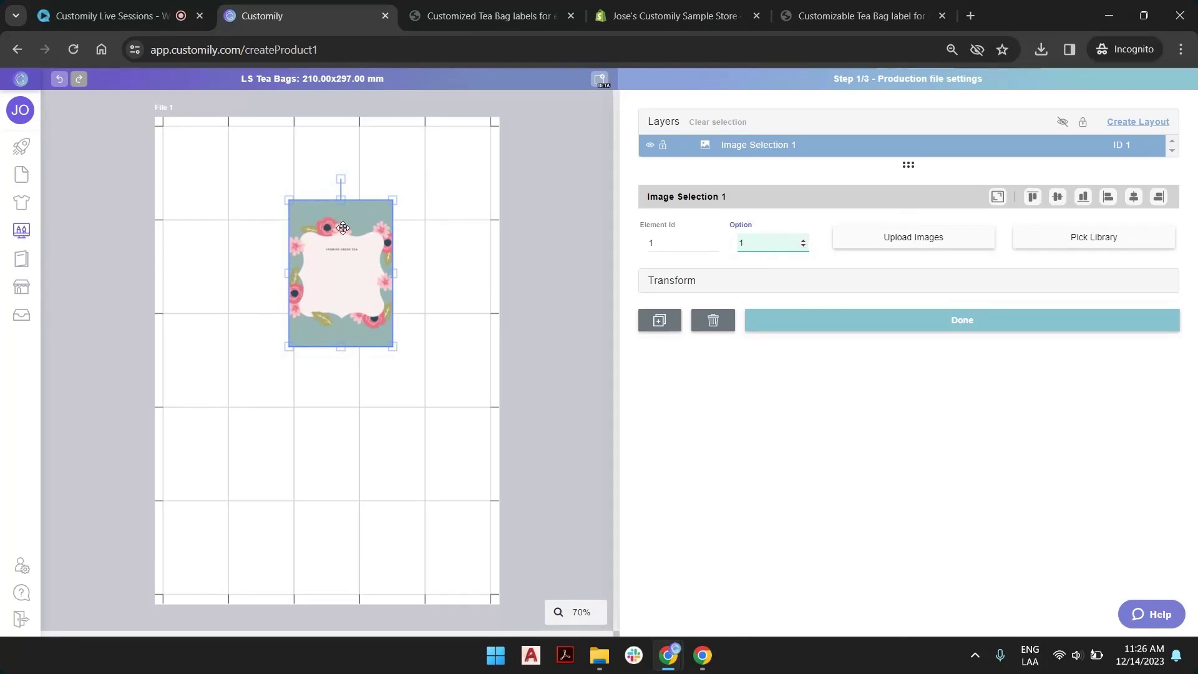
drag(342, 272, 296, 236)
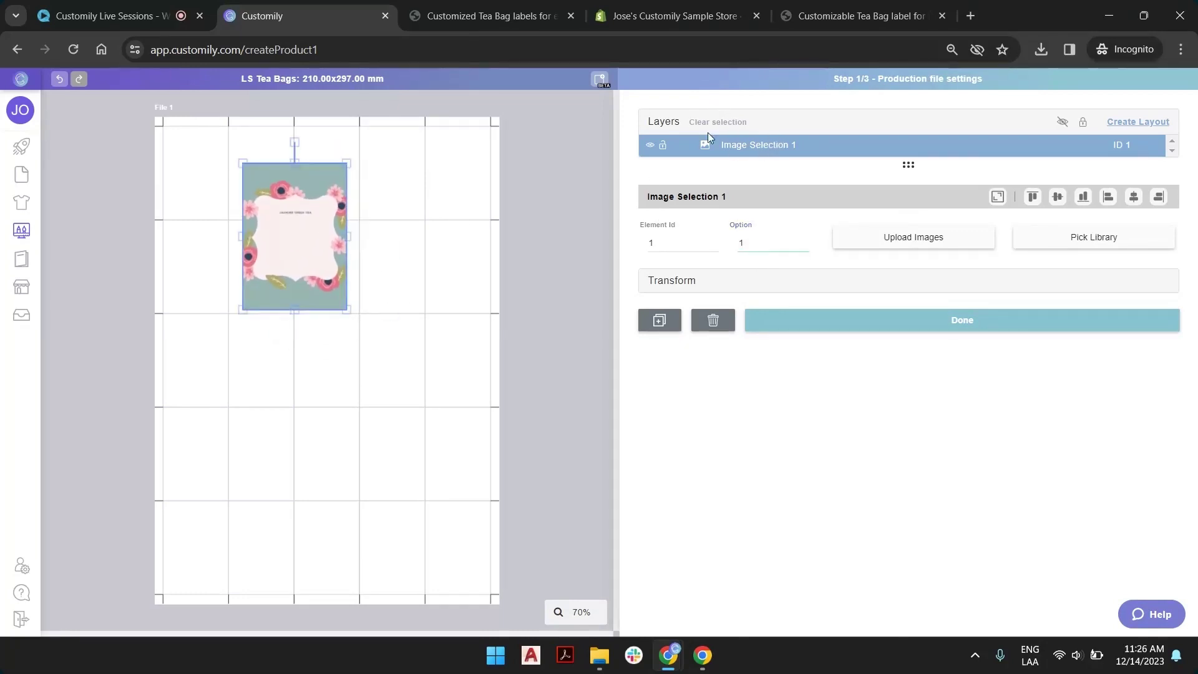
double_click(775, 147)
text(Selec)
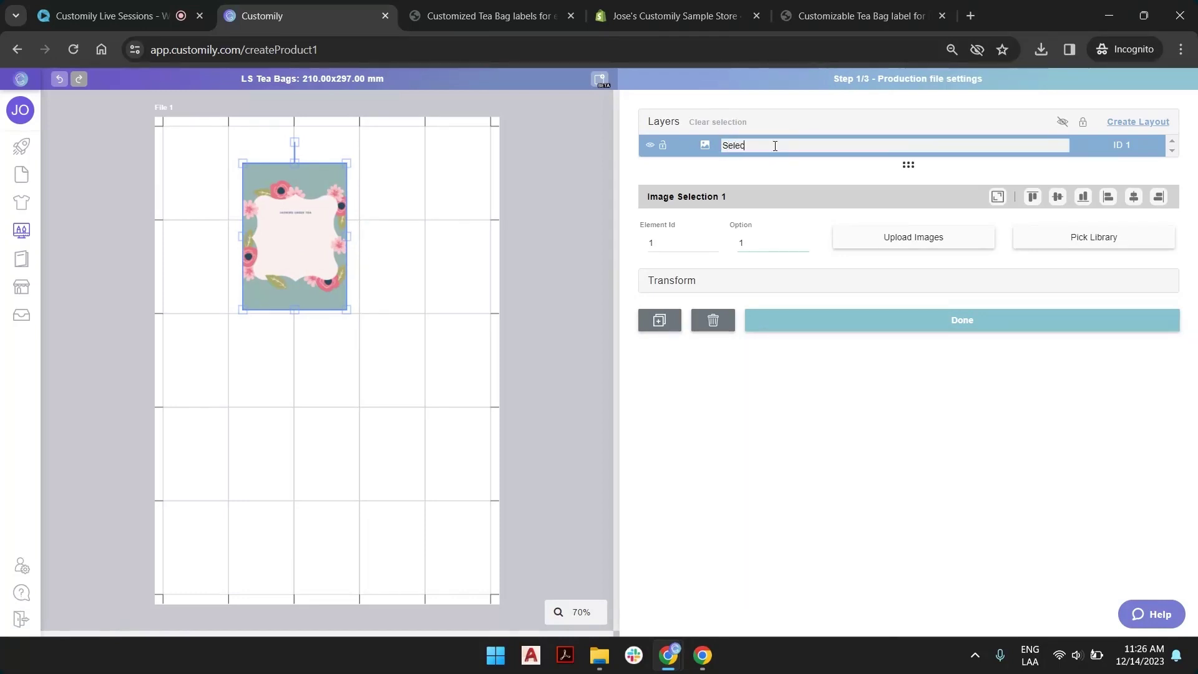
text(t Design)
key(Return)
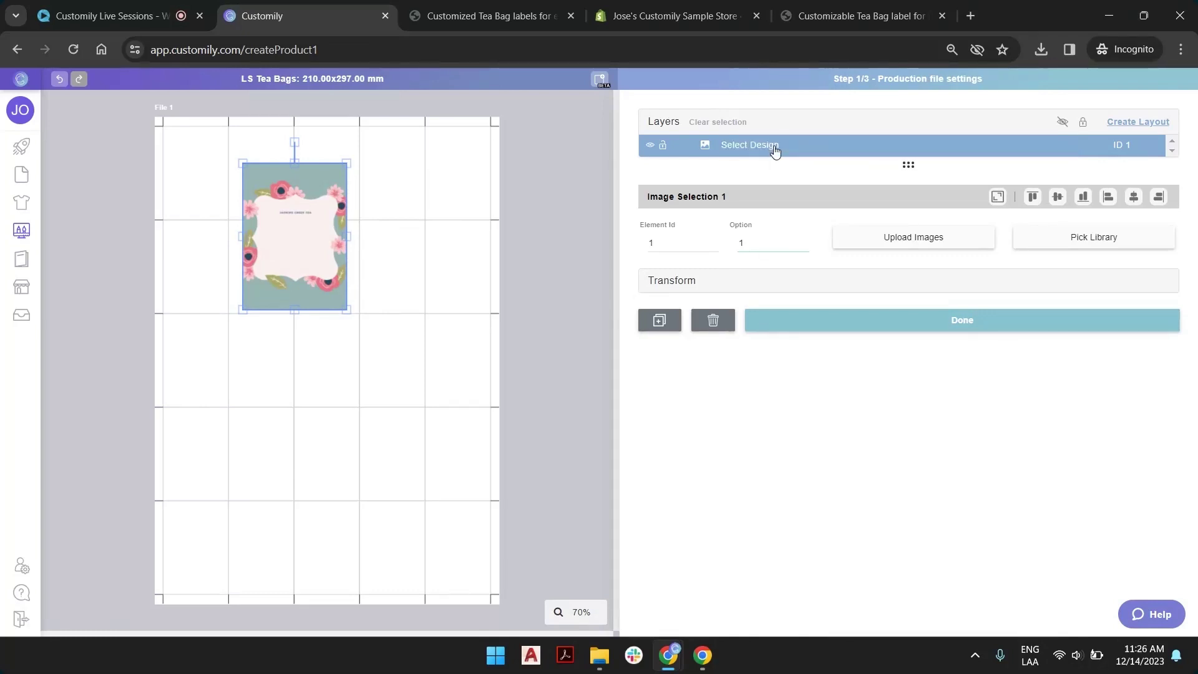
Step: Resize the Select Design image to 40 mm wide and 57.14 mm high
drag(300, 242, 332, 268)
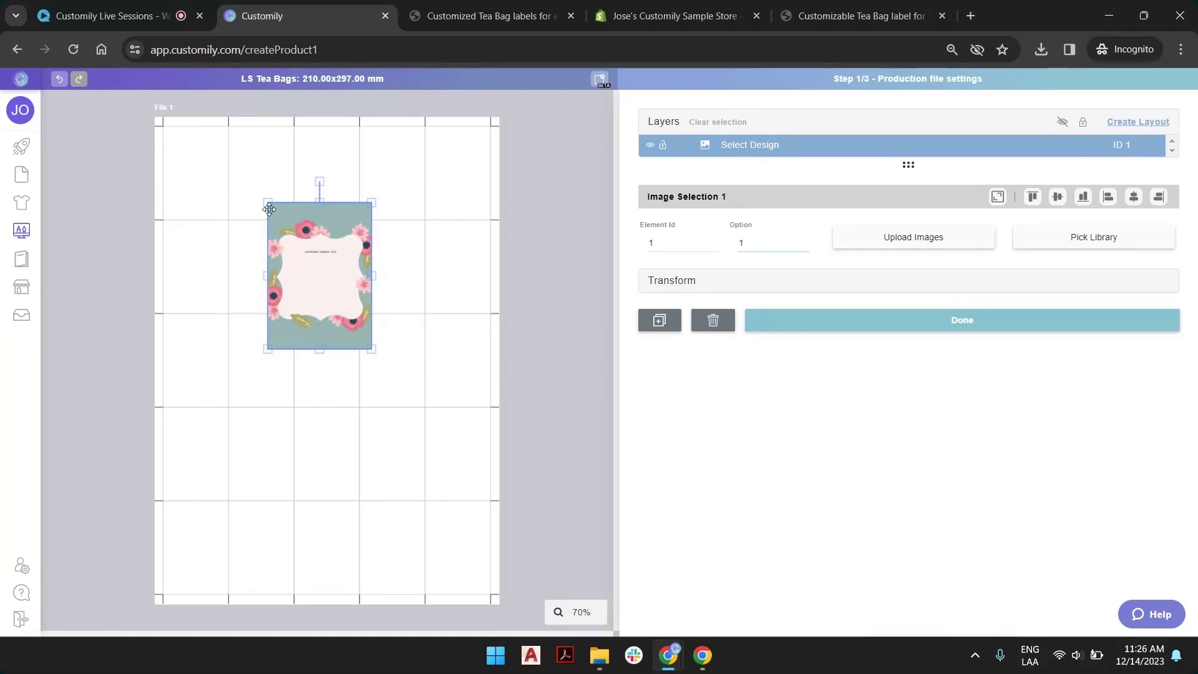
click(730, 281)
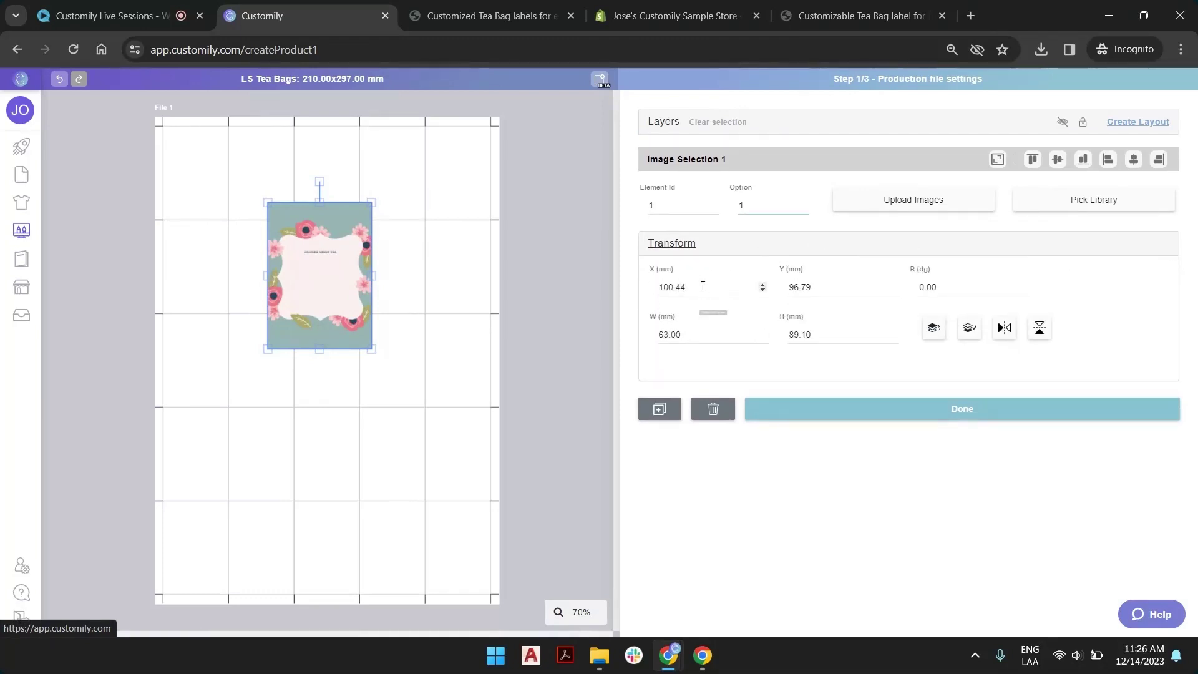
click(681, 287)
click(816, 288)
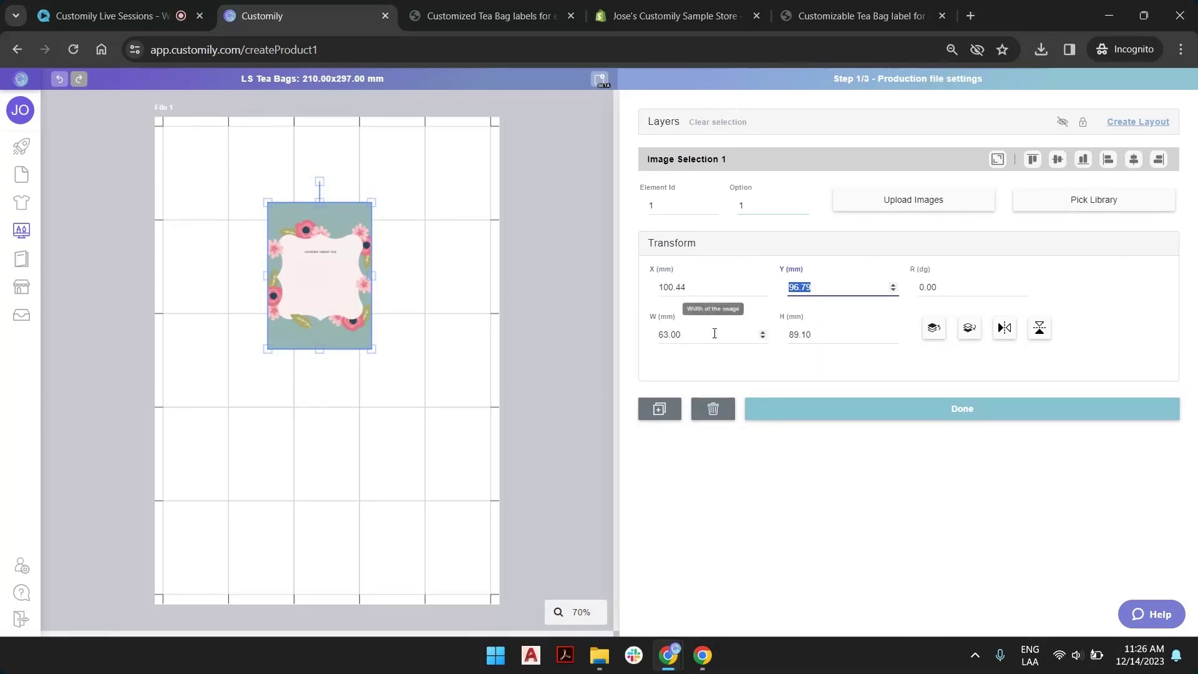
click(714, 331)
text(40)
key(Tab)
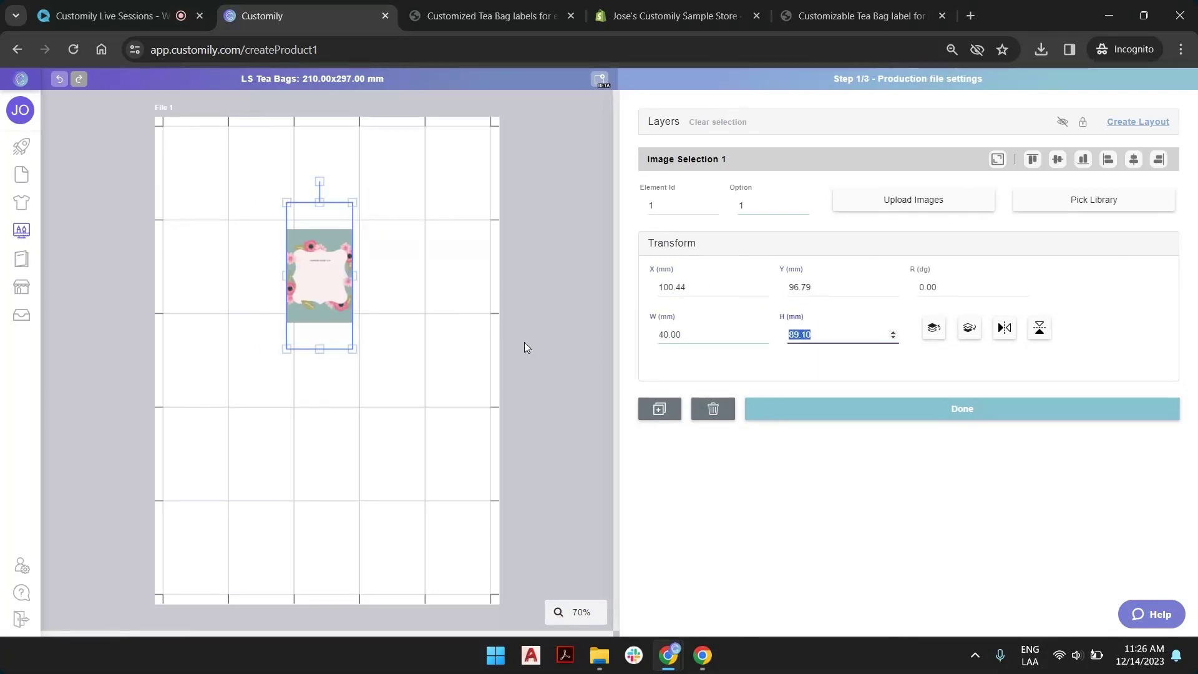
text(57)
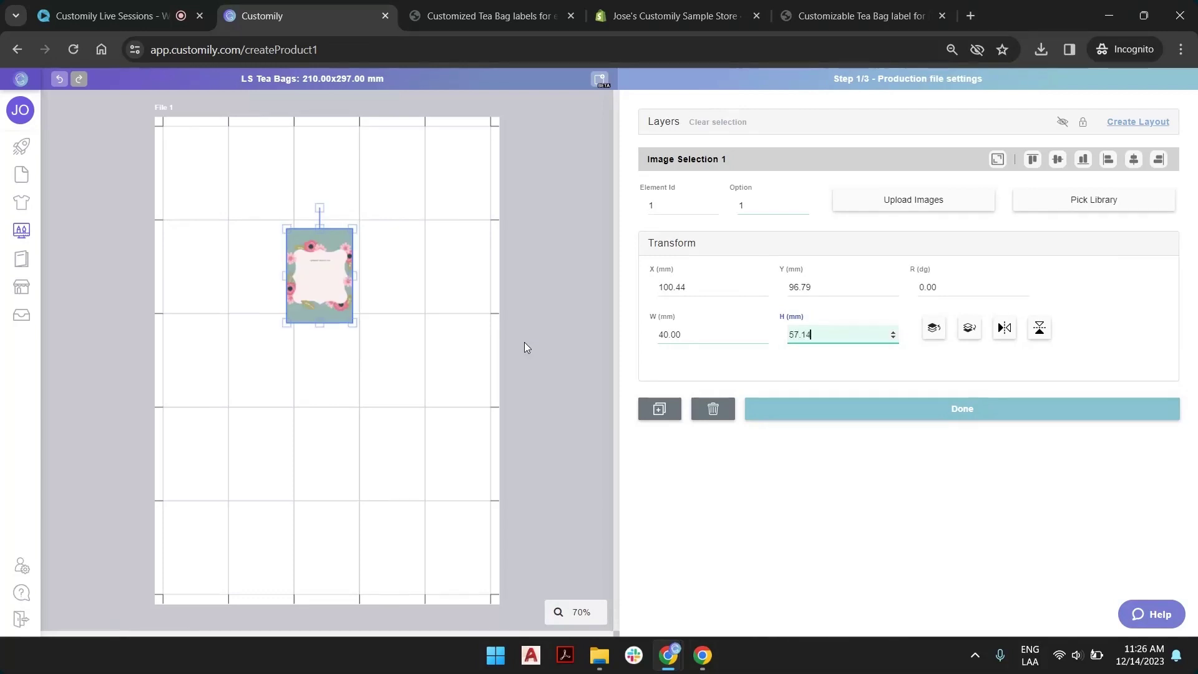
text(.14)
Step: Move the Select Design image into the sheet's upper-left label cell, at about X 24.89 mm and Y 34.16 mm
drag(319, 275, 202, 178)
click(577, 612)
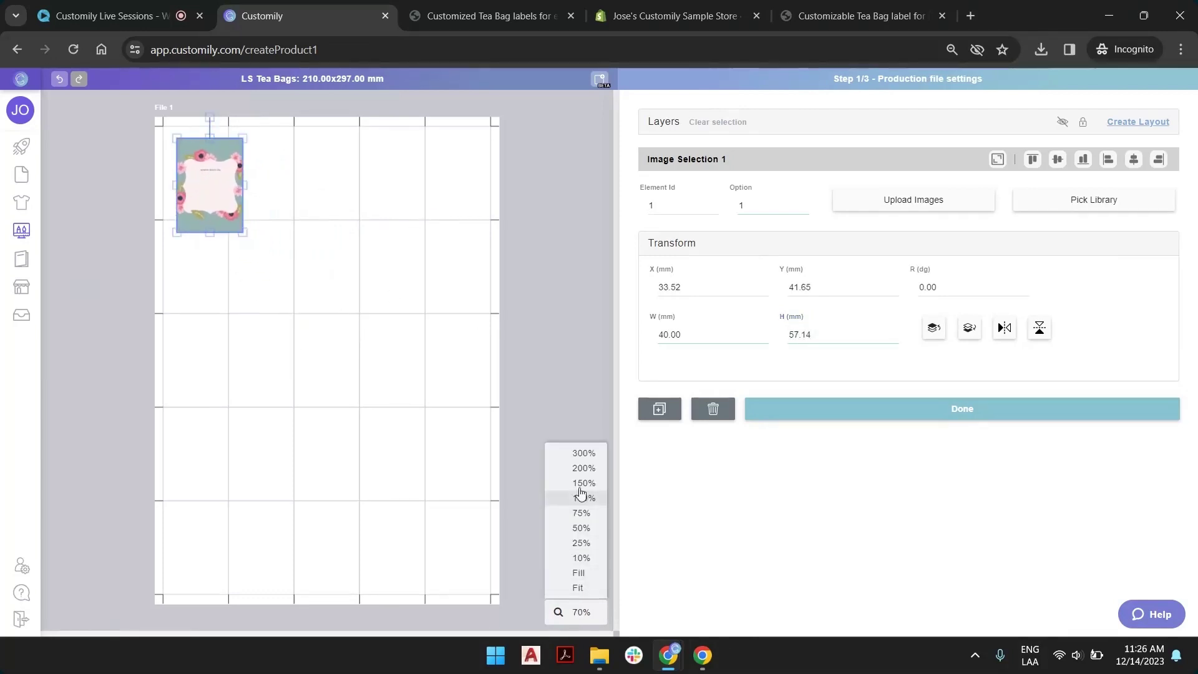
click(583, 453)
scroll(332, 377, up, 3)
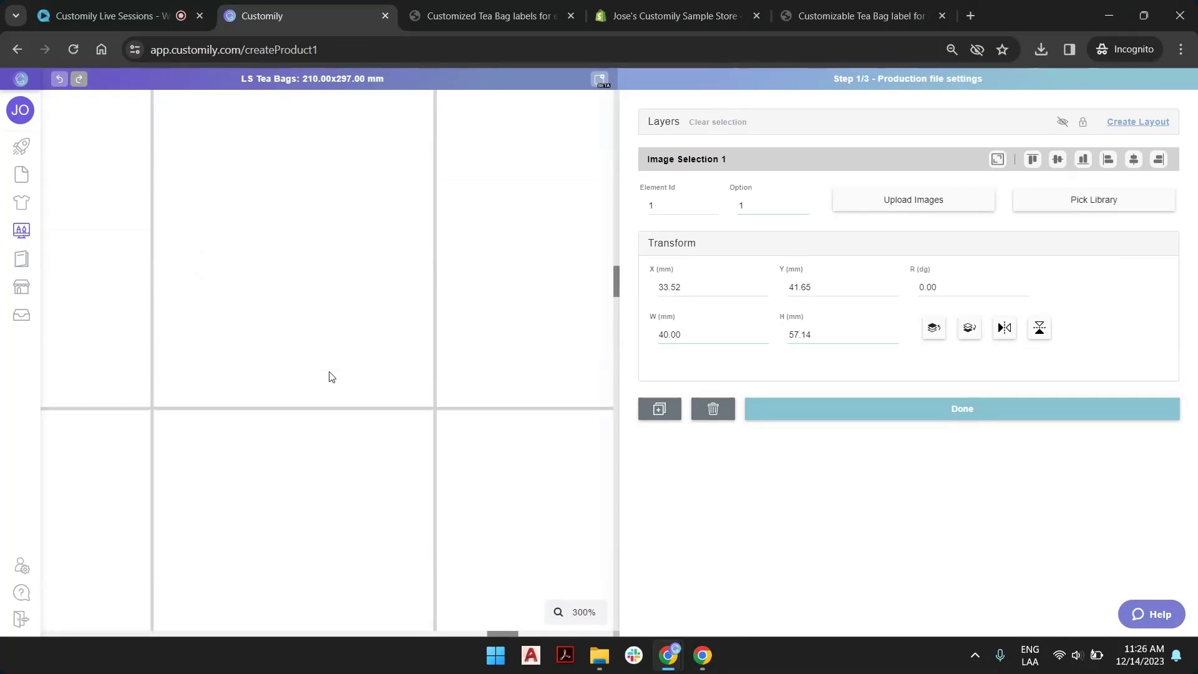
scroll(332, 377, up, 3)
scroll(611, 196, up, 4)
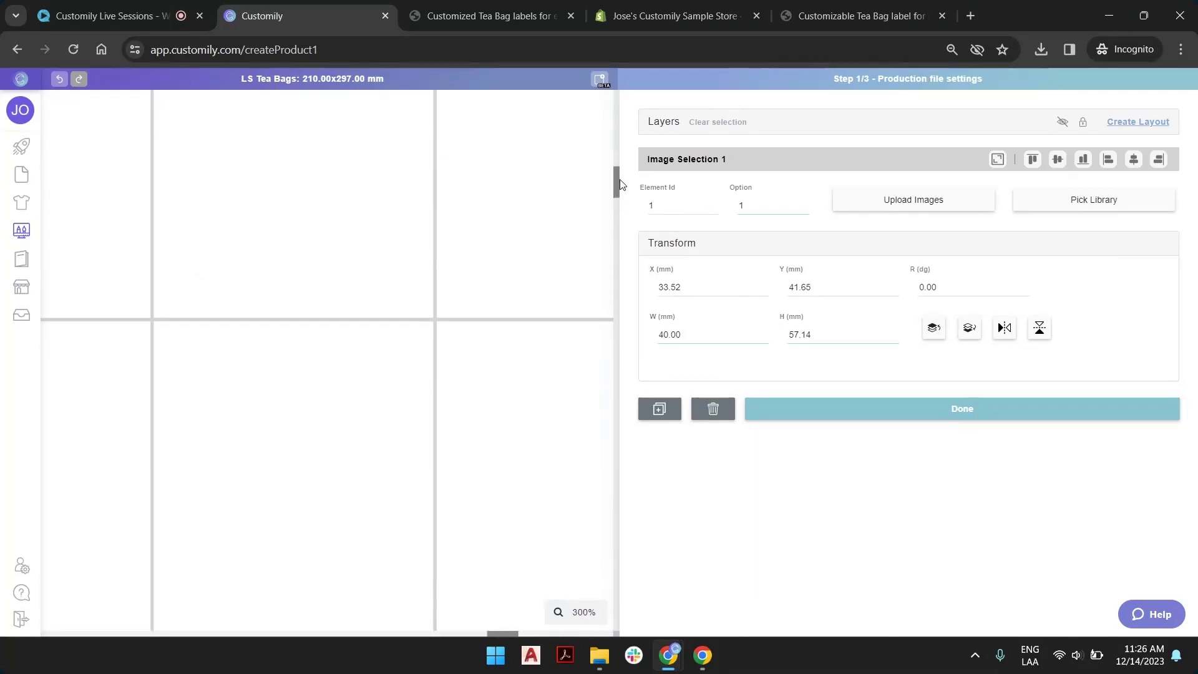
drag(506, 634, 73, 634)
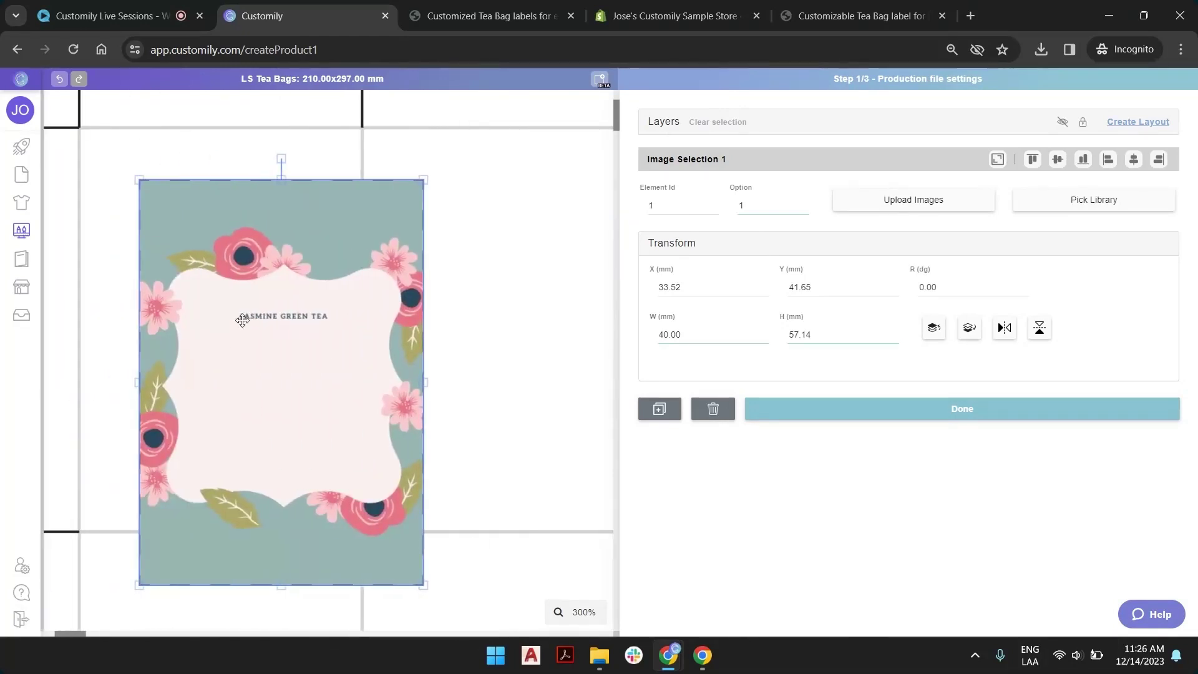
drag(242, 316, 182, 280)
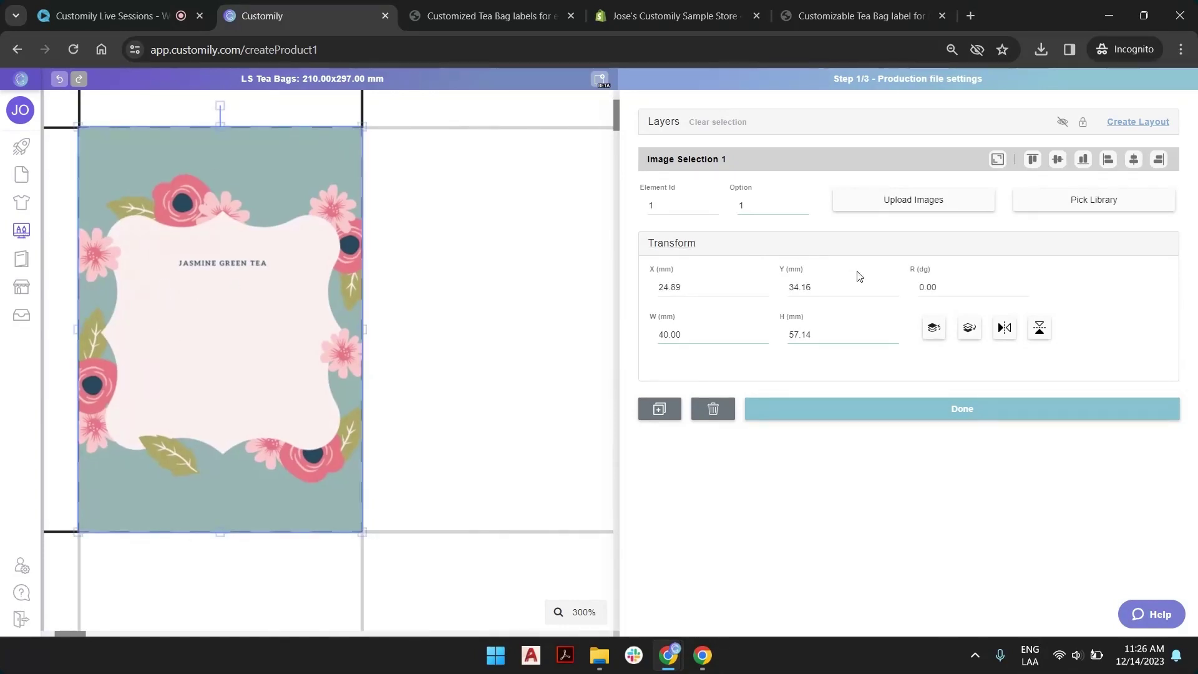
Step: Preview design option 3 of the dynamic image in its label cell, and return it to option 1
click(803, 203)
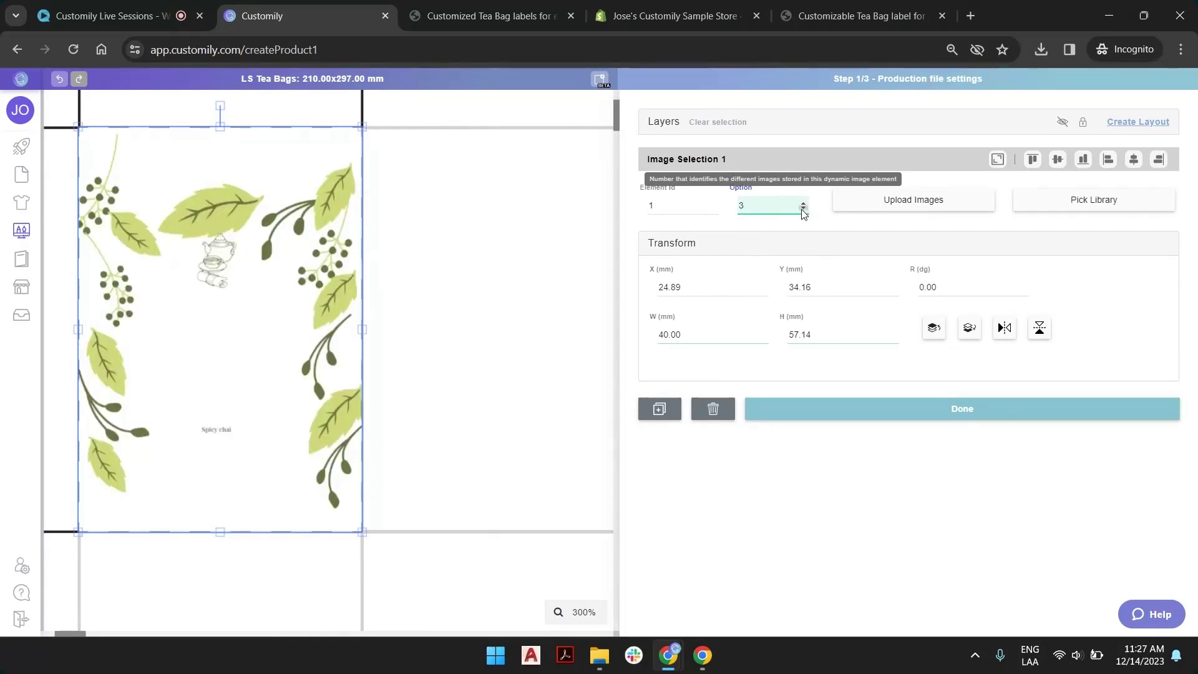
click(583, 120)
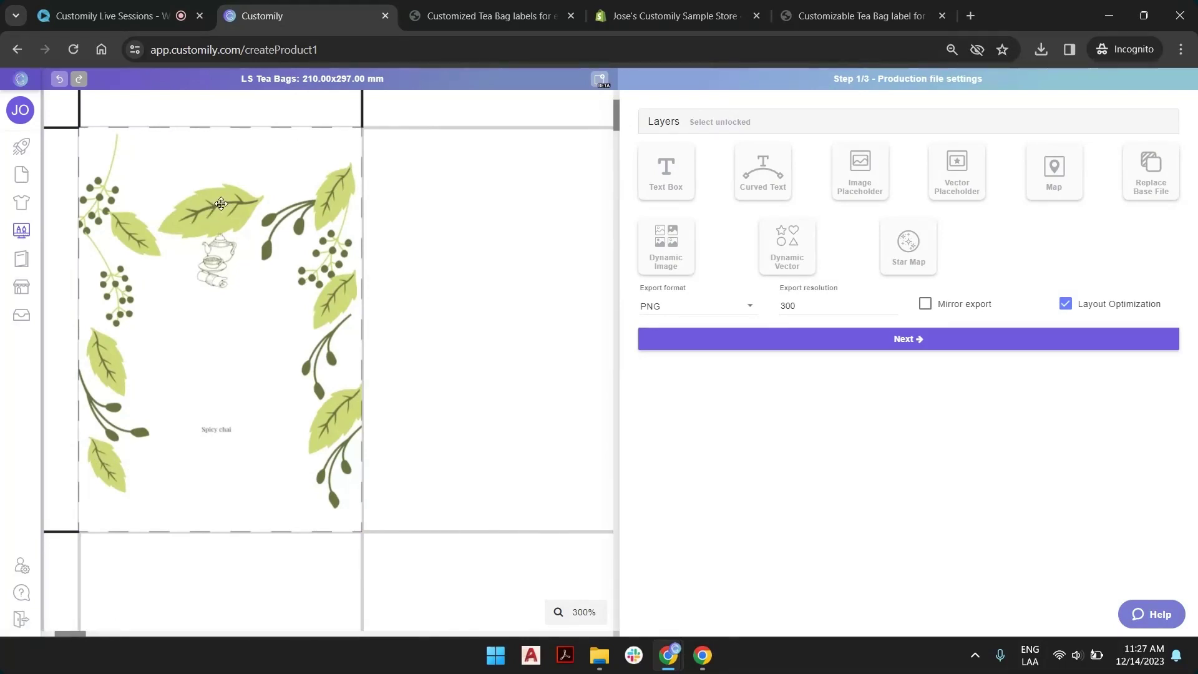
click(221, 203)
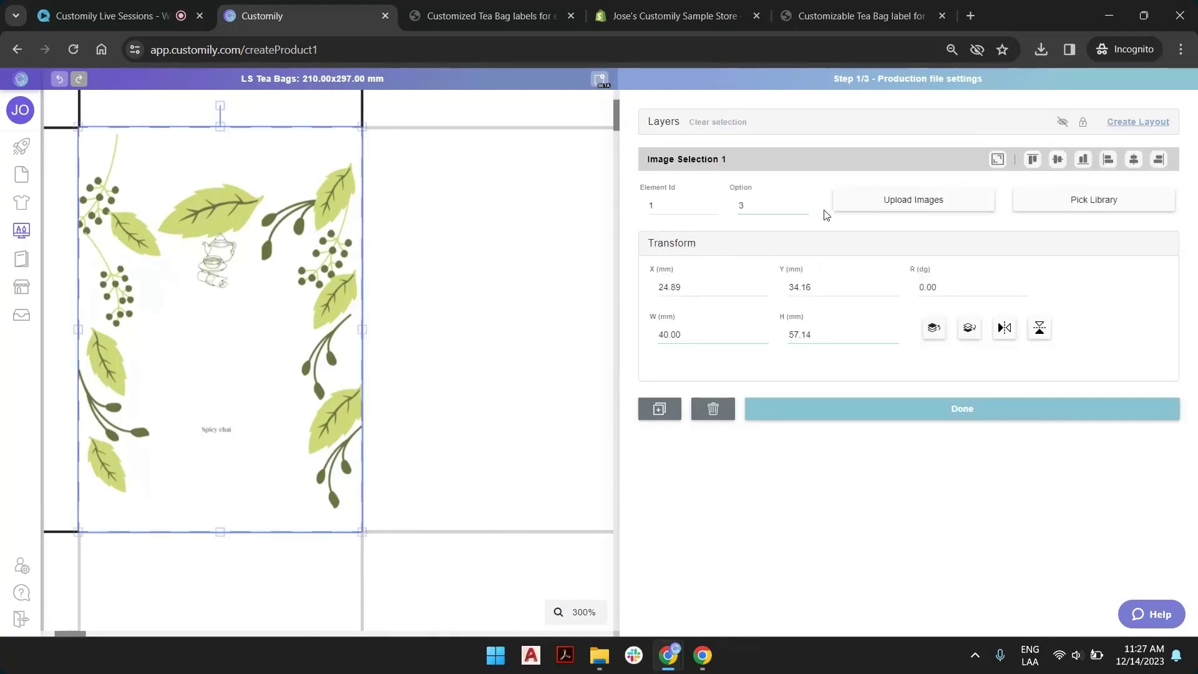
click(803, 211)
click(596, 199)
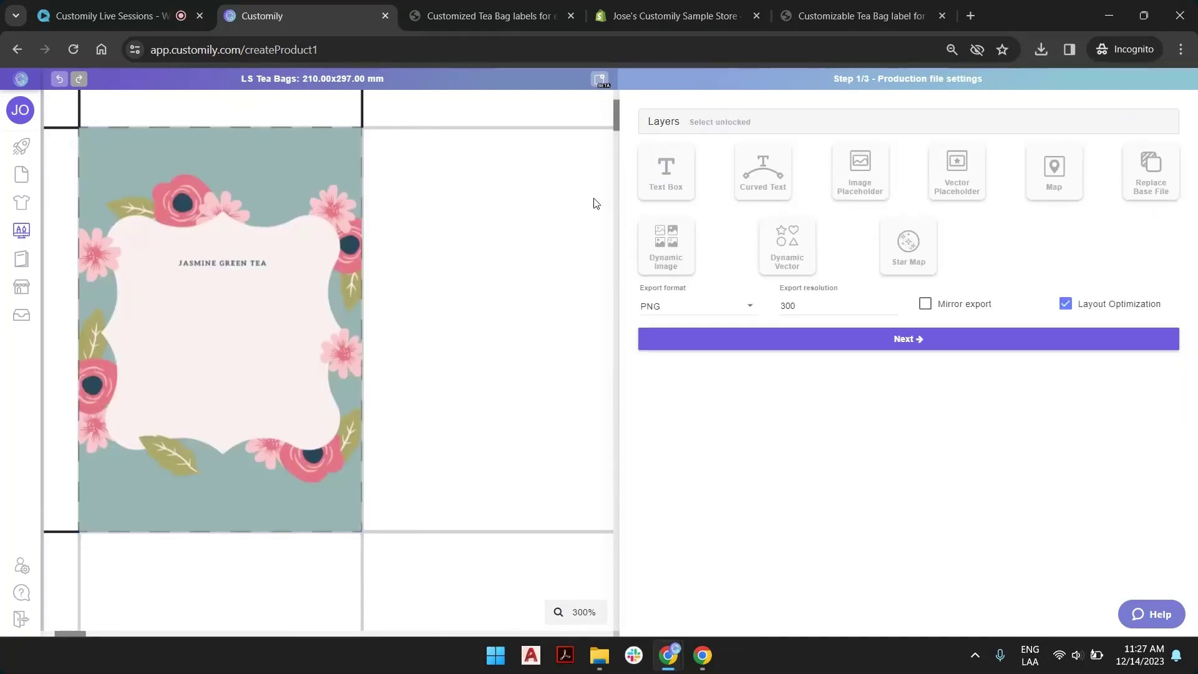
Step: Add a text box, shrink it to a text size of about 36 pt, and place it inside the floral label's frame
click(677, 175)
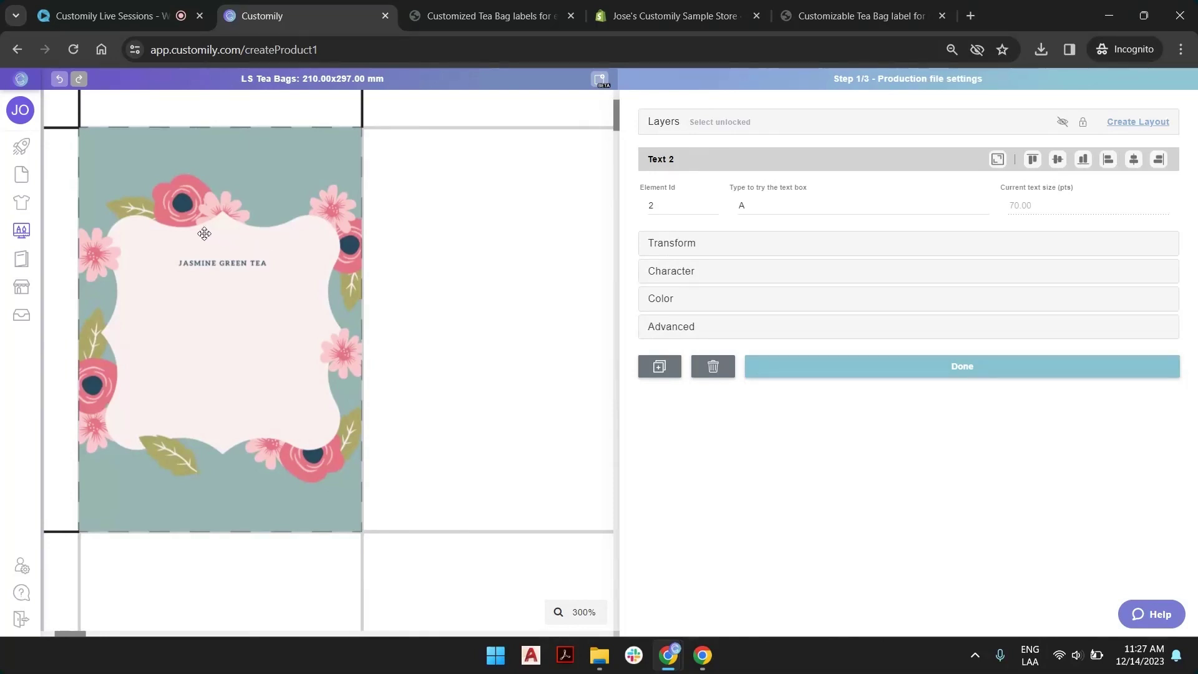
scroll(251, 266, down, 3)
scroll(250, 266, down, 5)
drag(333, 353, 226, 216)
drag(226, 298, 213, 153)
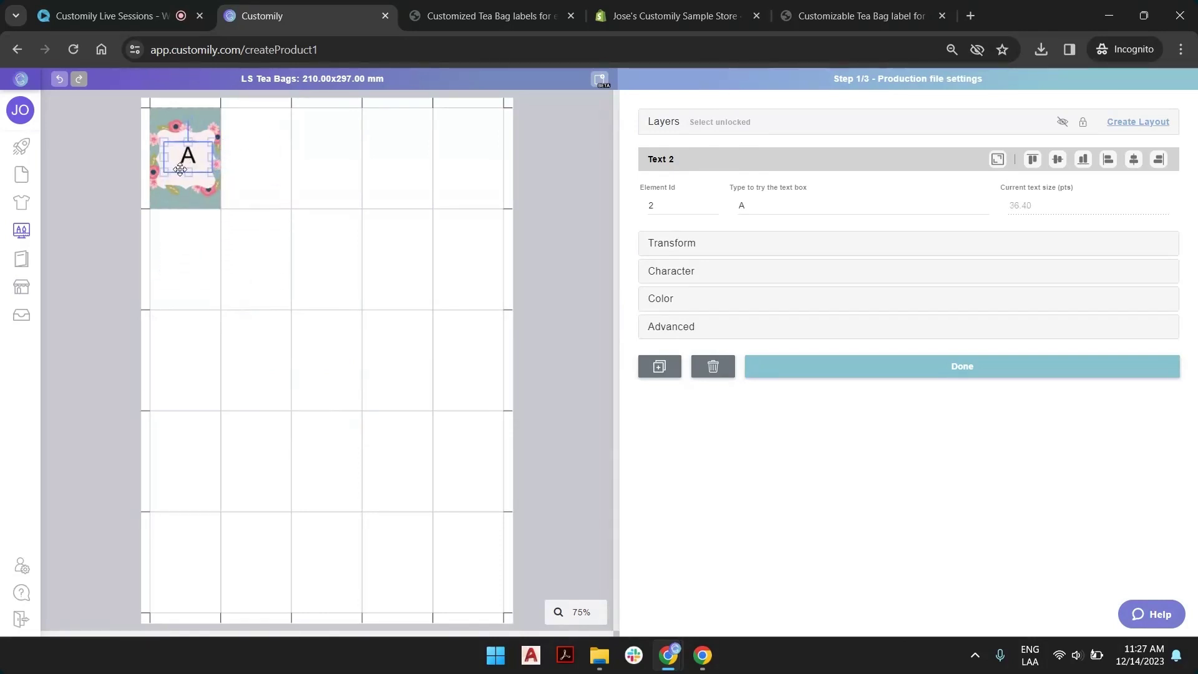
Step: Check which personalization fields the finished Customized Tea Bag labels product page offers, and return to the Customily template
click(481, 14)
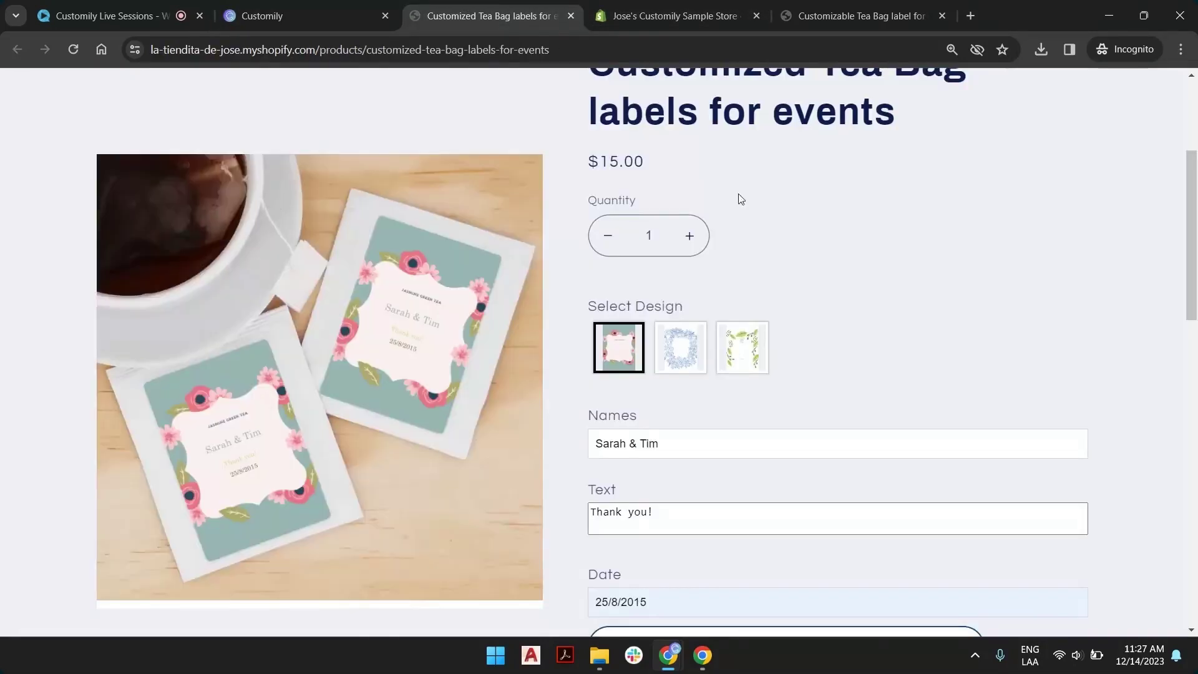
scroll(783, 285, down, 4)
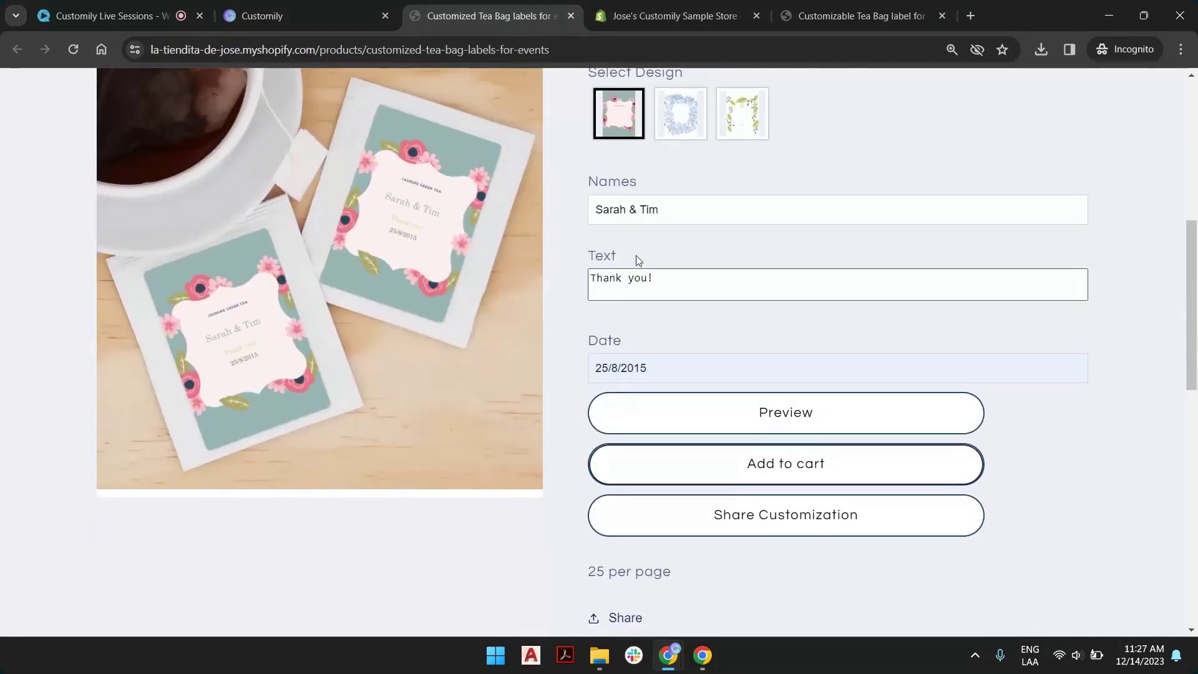
click(347, 5)
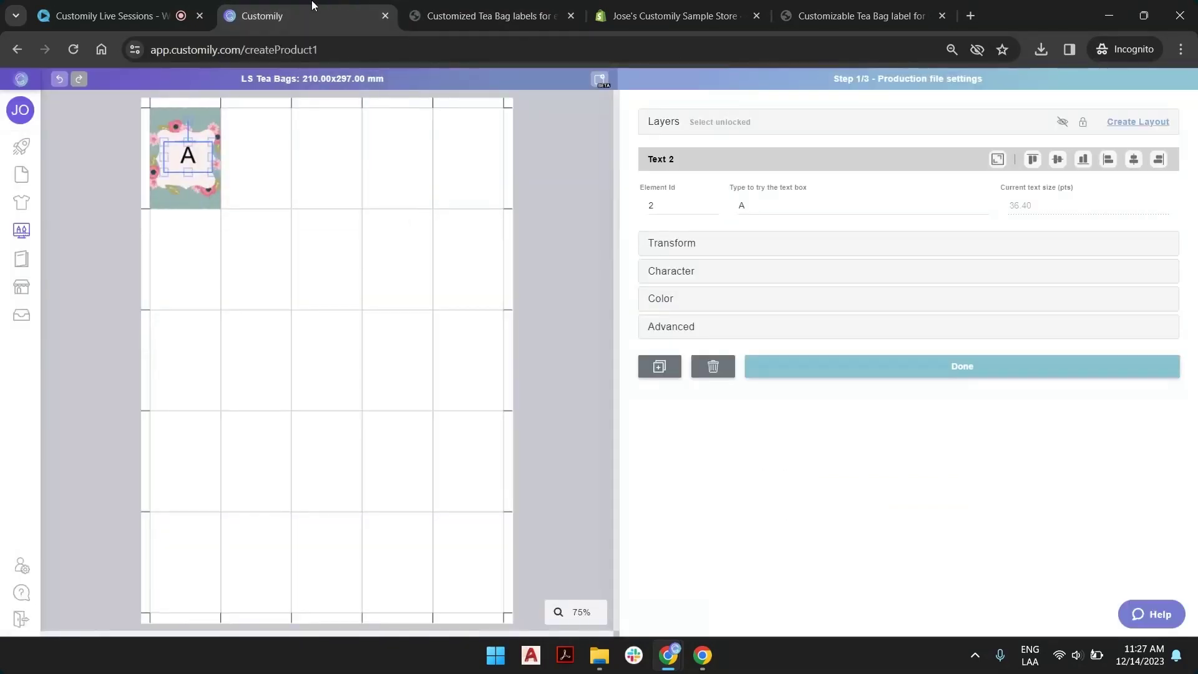
Step: Add a second text box, shrink it to a text size of about 23 pt, and place it below the first one on the label
click(587, 181)
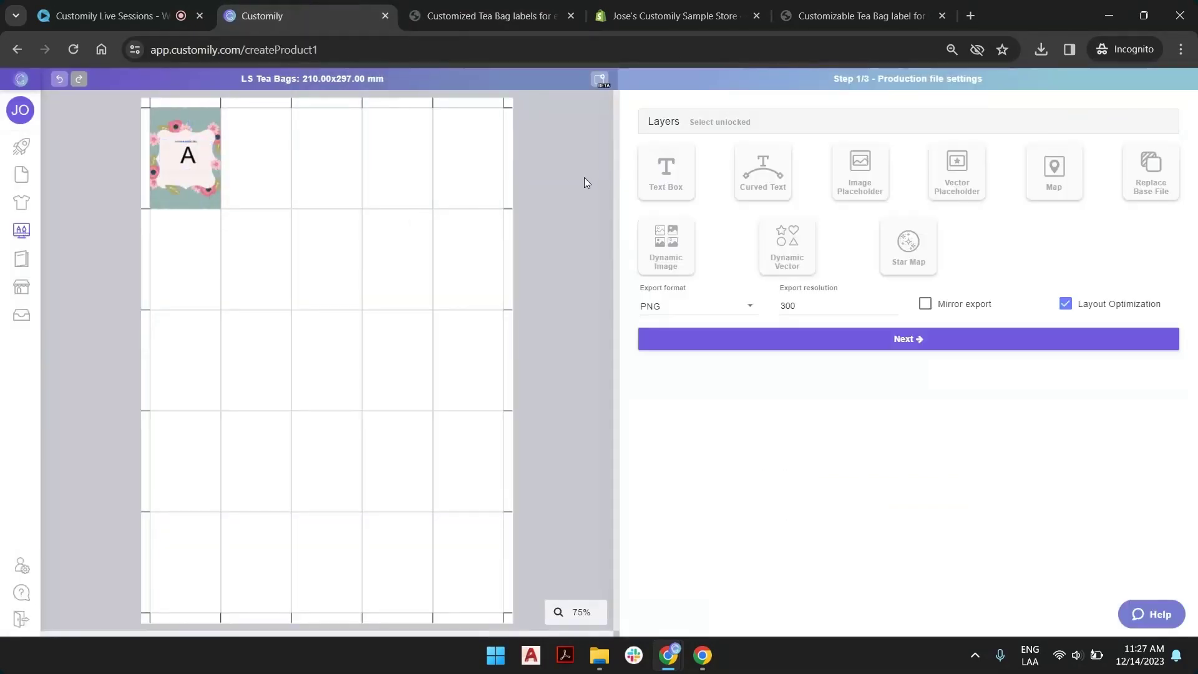
click(681, 176)
drag(395, 360, 489, 360)
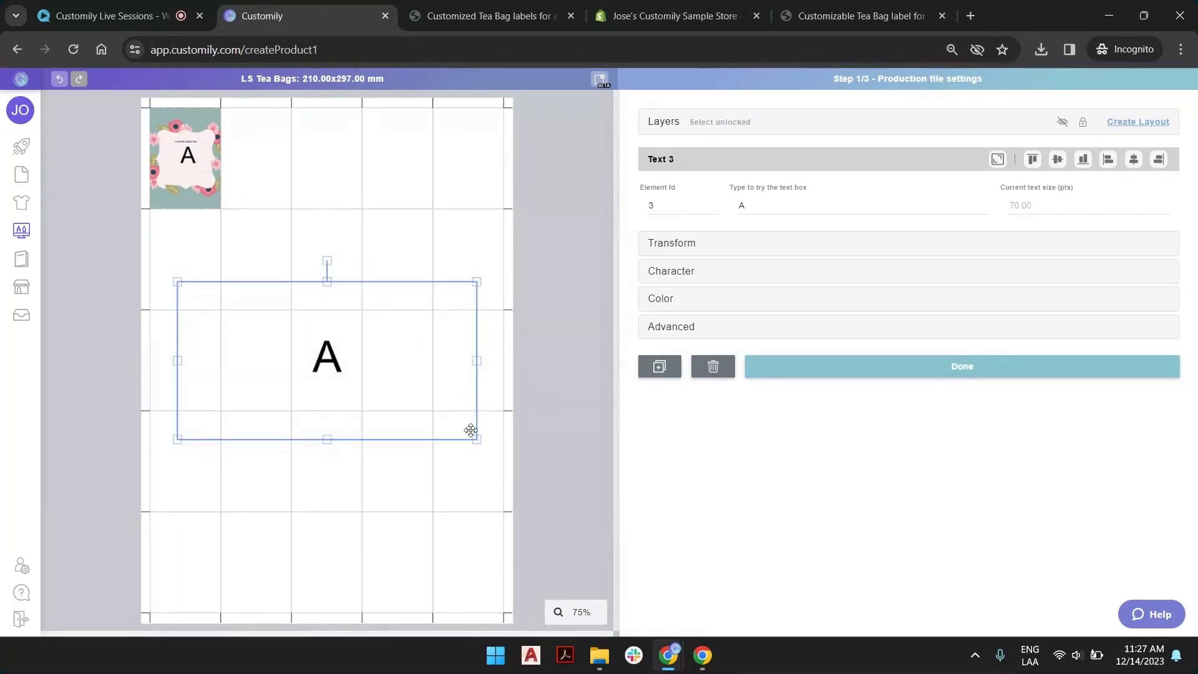
drag(475, 438, 188, 186)
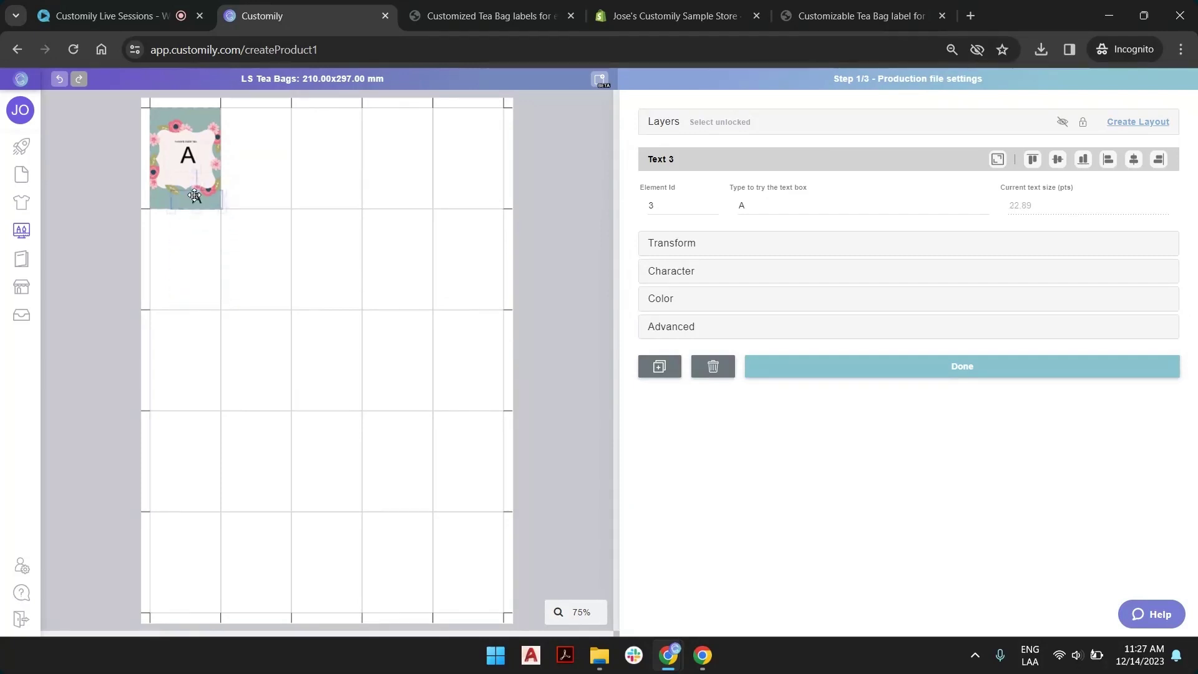
click(598, 209)
Step: Add a third text box and shrink it to a thin line of about 6 pt text along the label's lower edge
click(676, 184)
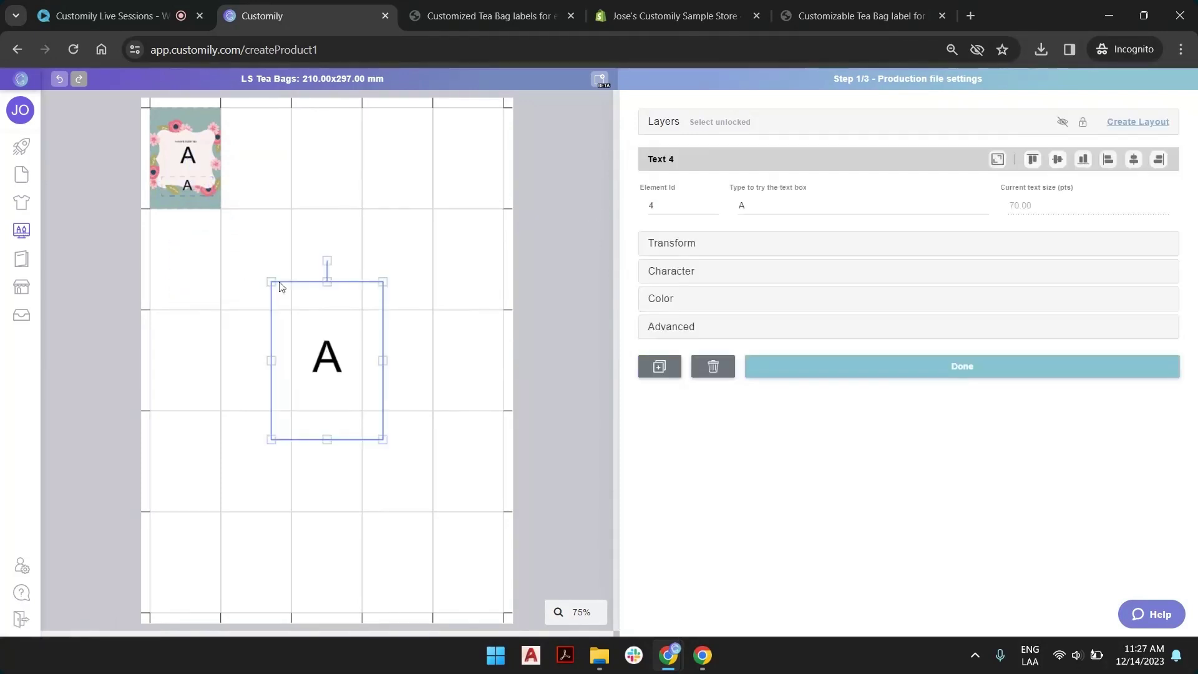
drag(332, 352, 213, 270)
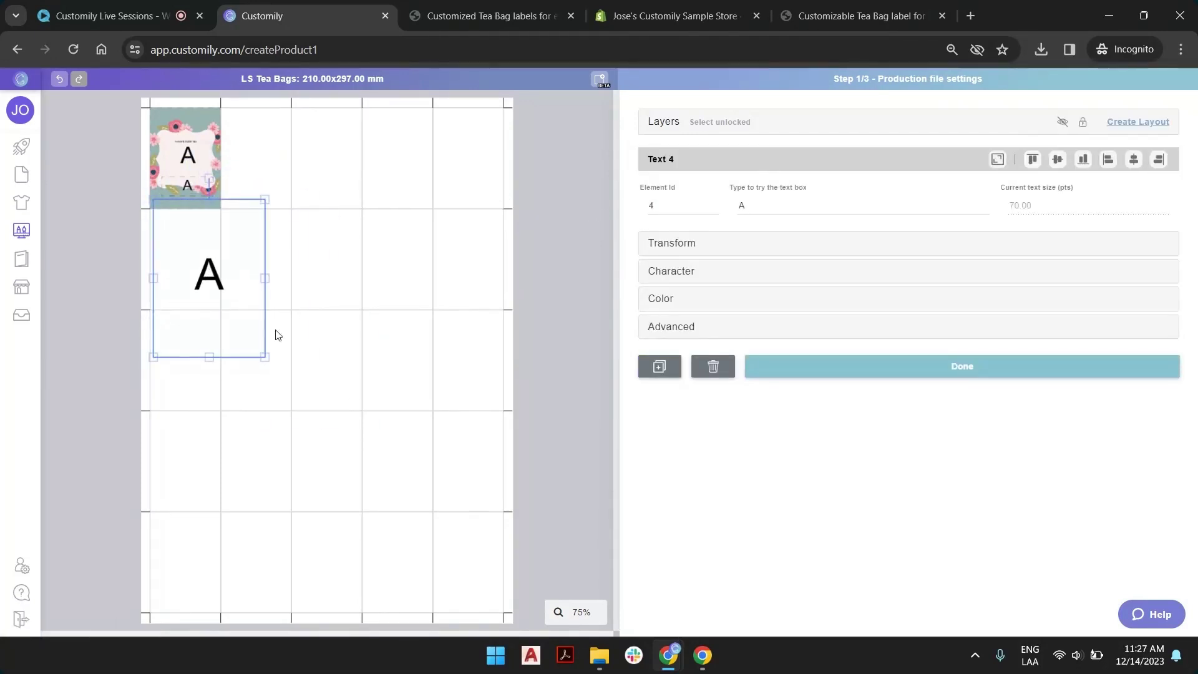
drag(265, 355, 181, 204)
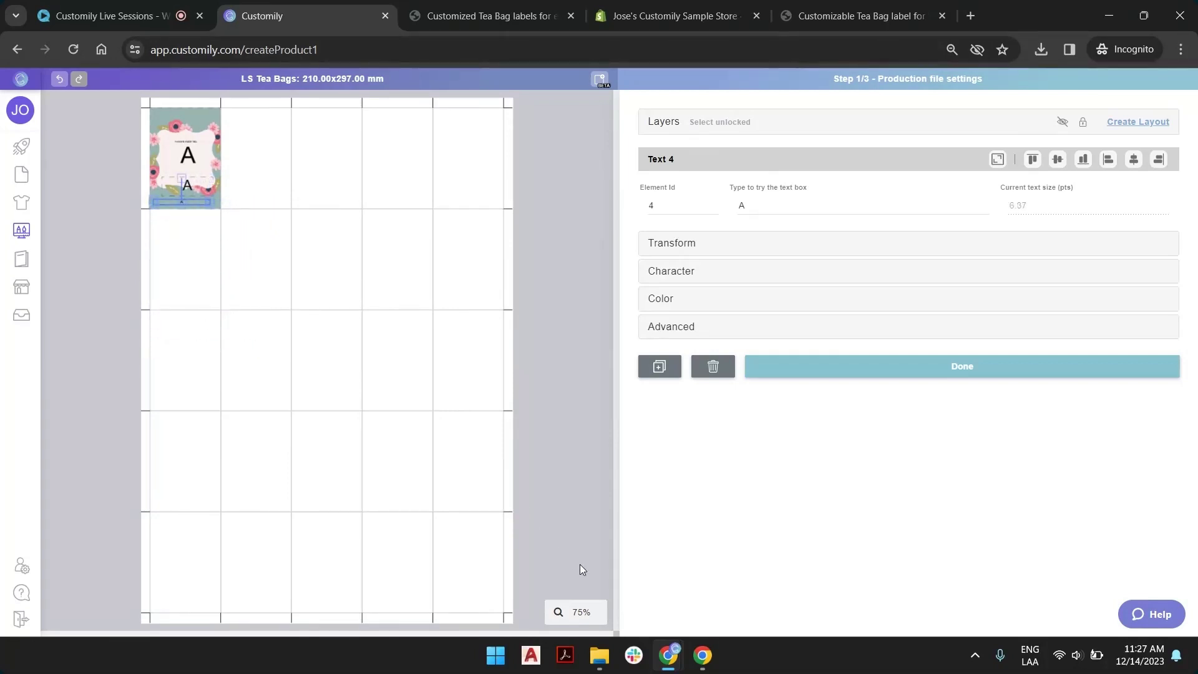
Step: Center the first text box in the label's frame and reduce its height so it fits just below JASMINE GREEN TEA, at about 13.5 pt
click(573, 613)
click(583, 454)
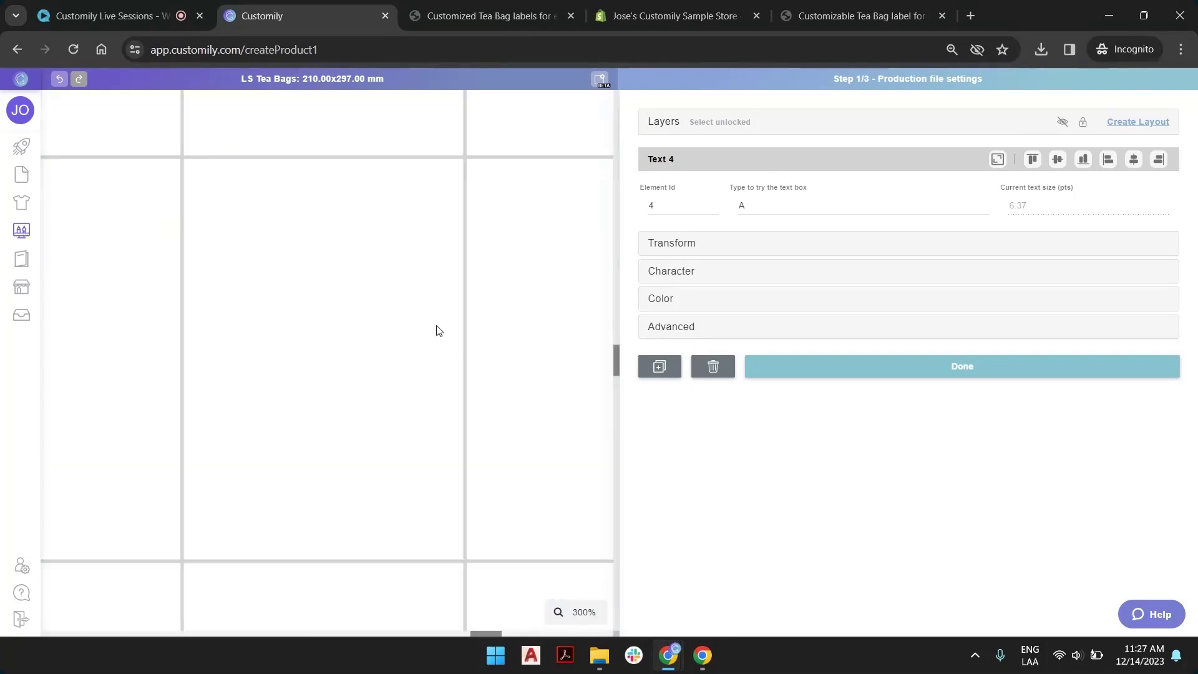
drag(481, 635, 43, 618)
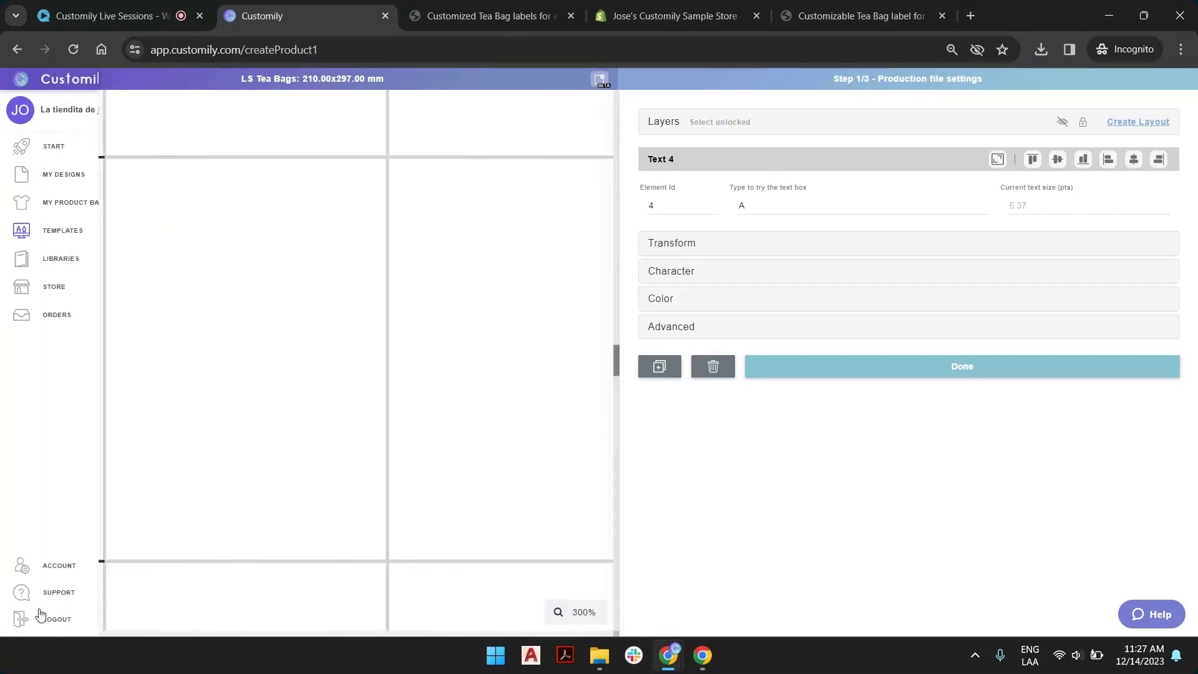
drag(617, 355, 622, 113)
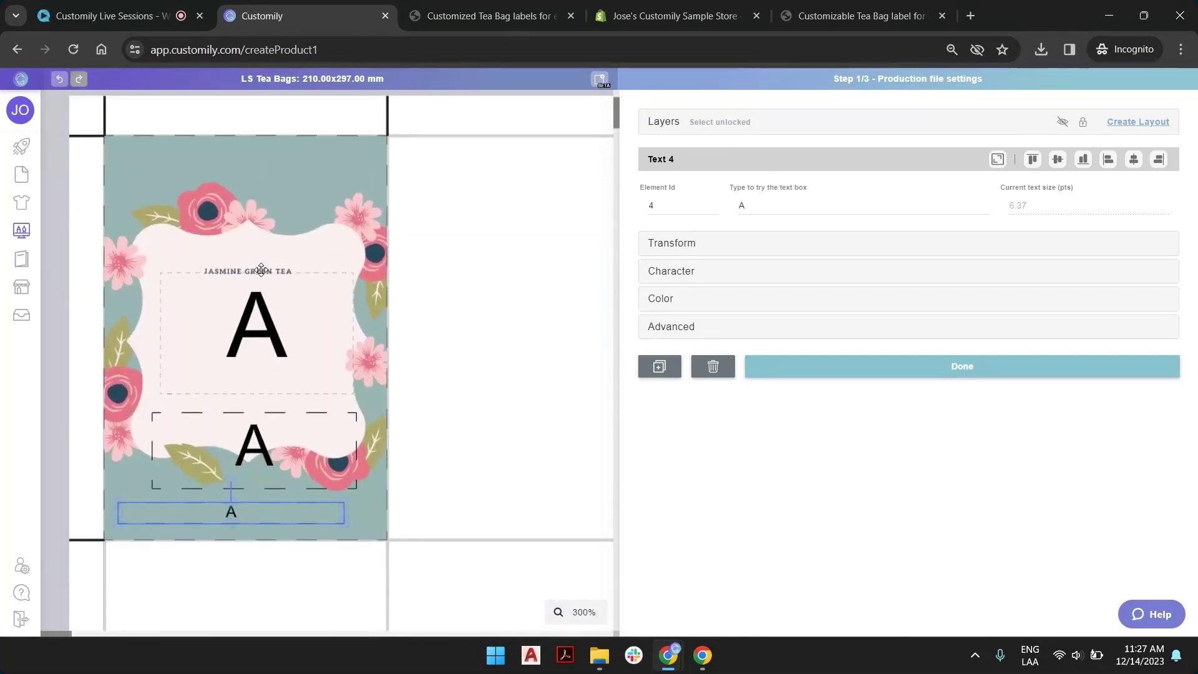
click(259, 312)
drag(259, 312, 254, 313)
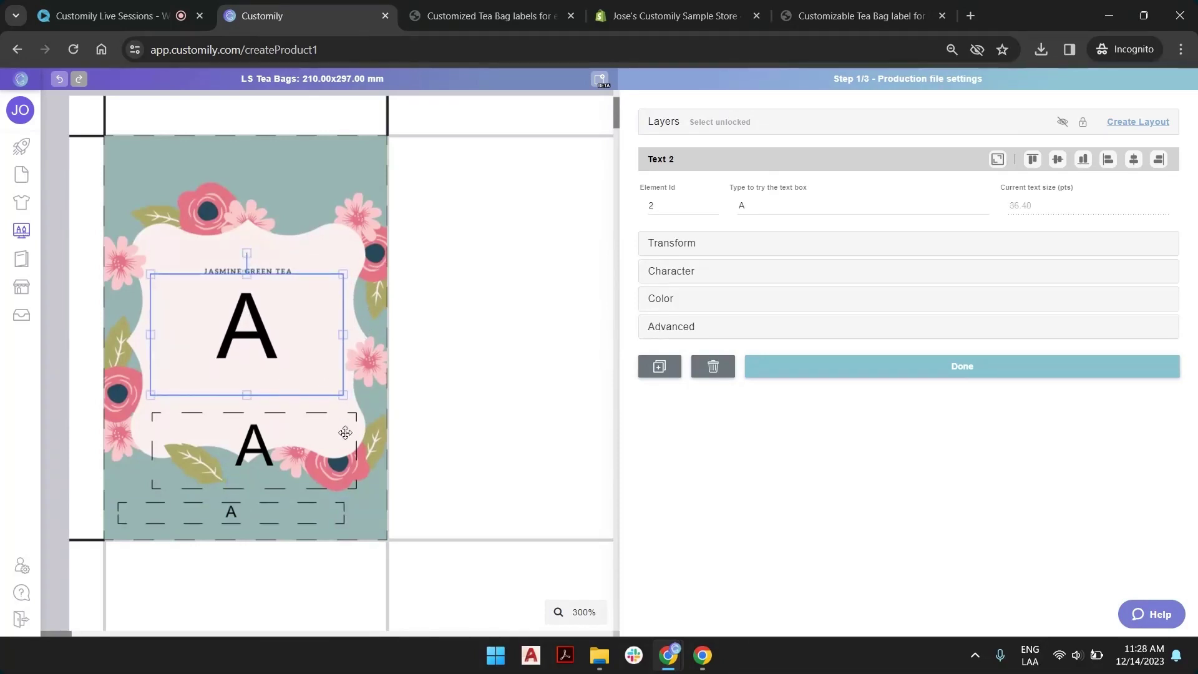
click(344, 178)
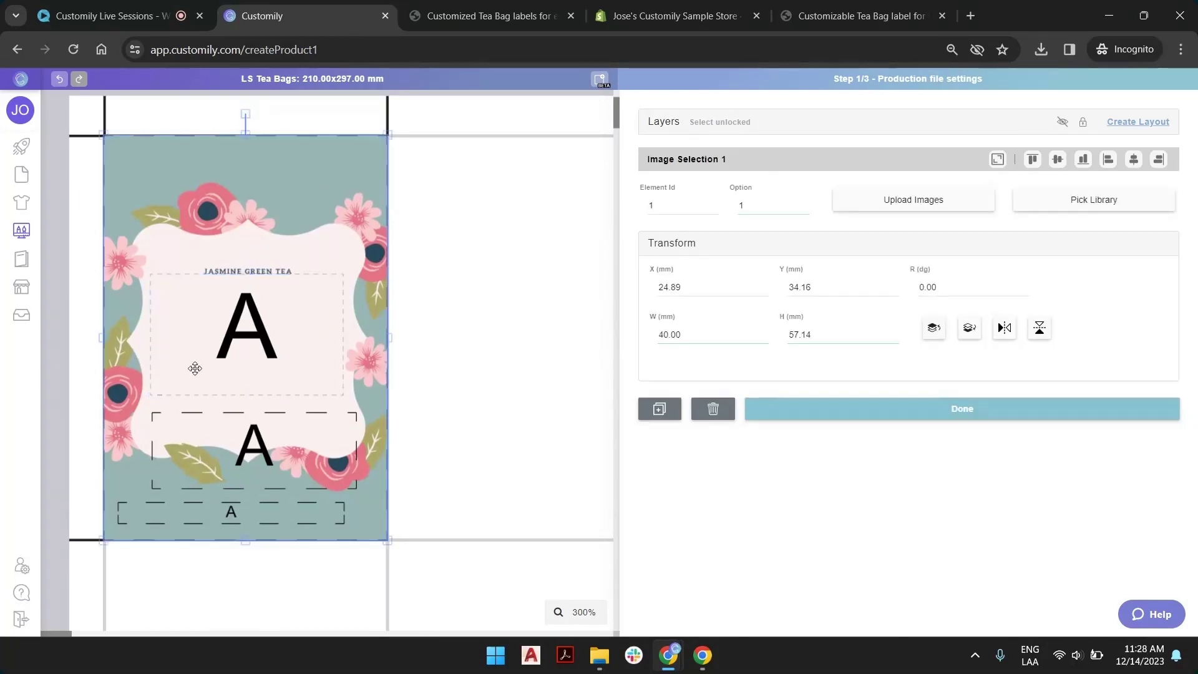
click(249, 337)
drag(247, 394, 246, 323)
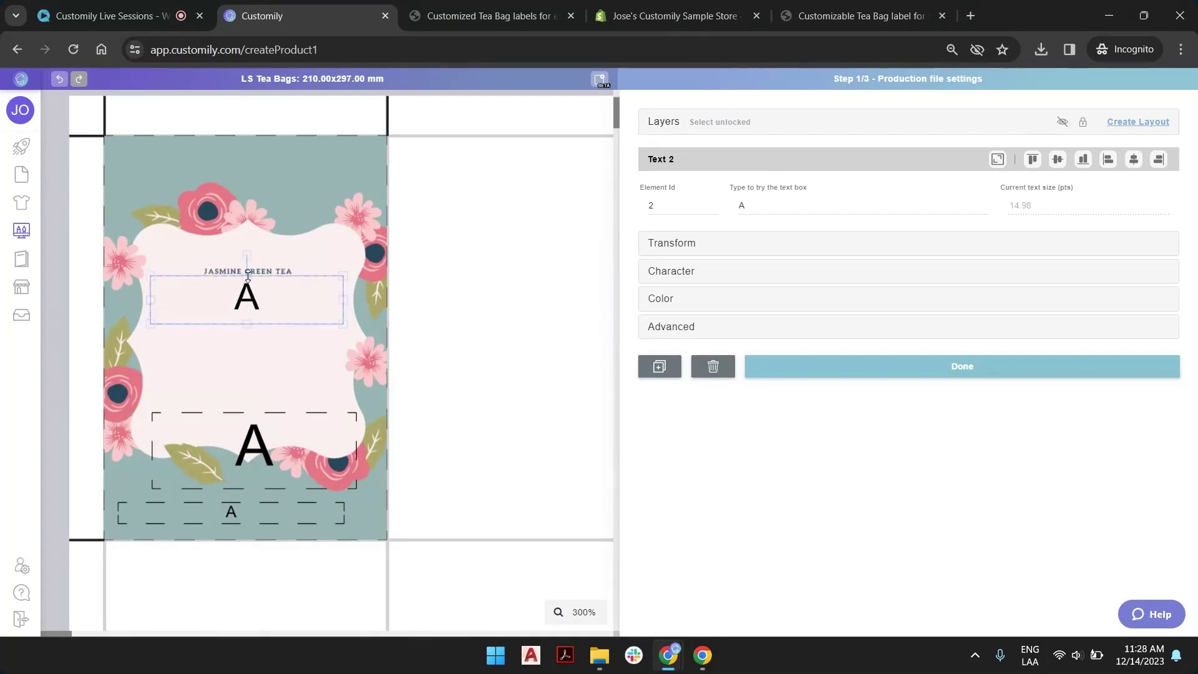
drag(247, 274, 248, 279)
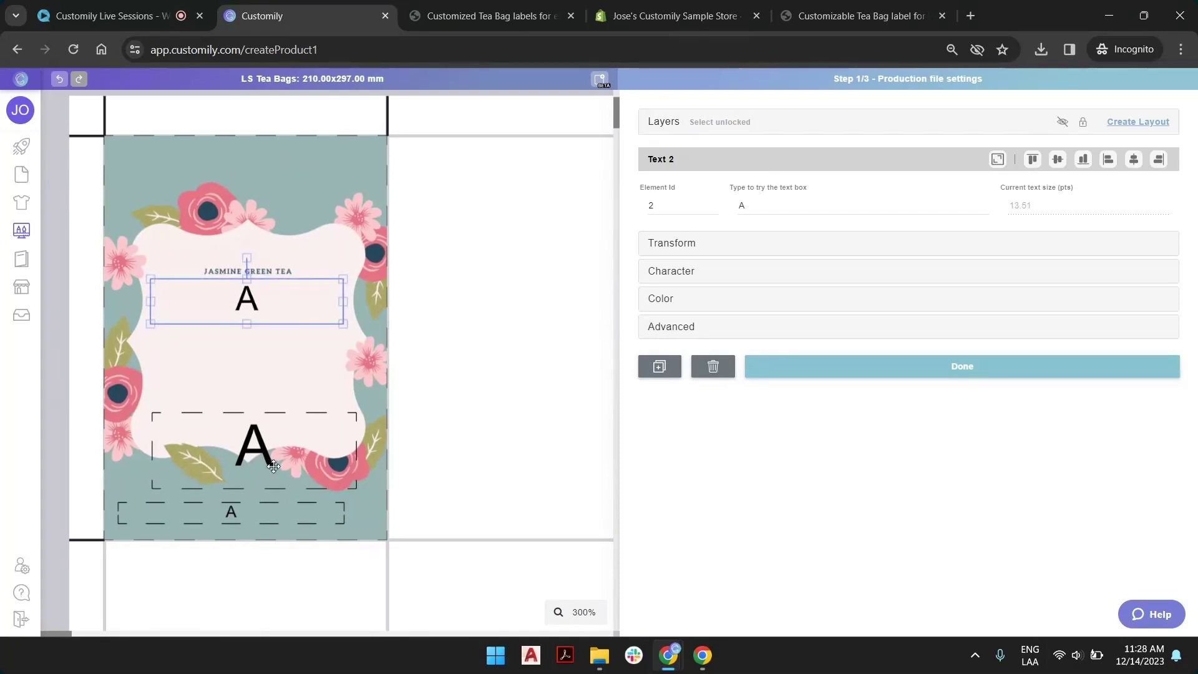
Step: Stack the second and third text boxes directly below the first, matching its width and reducing the second box's height
drag(258, 430, 256, 343)
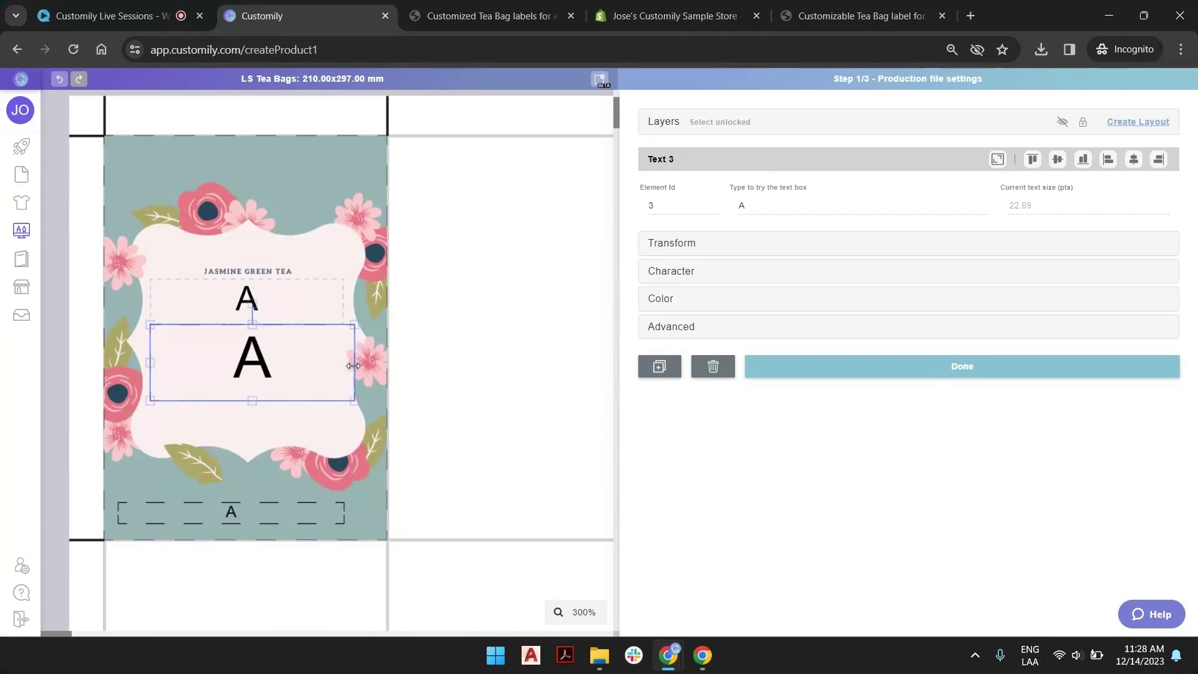
drag(354, 364, 344, 363)
drag(247, 398, 247, 366)
drag(242, 520, 273, 384)
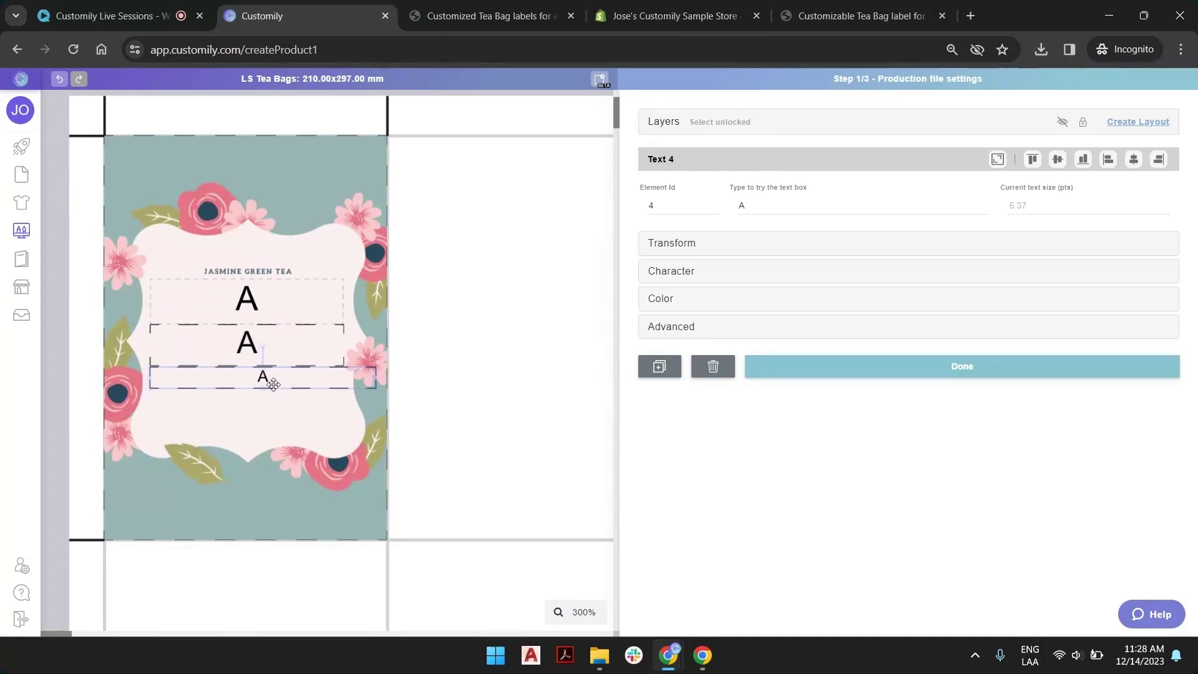
drag(375, 379, 344, 378)
click(260, 300)
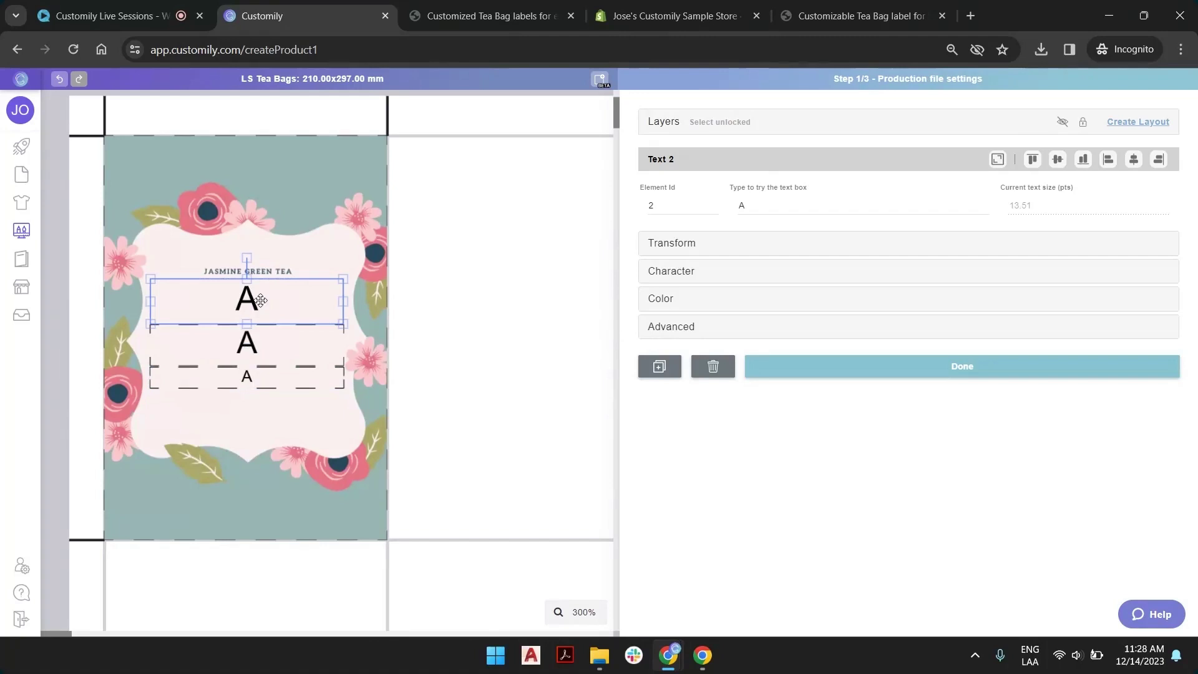
shift+click(274, 348)
shift+click(269, 376)
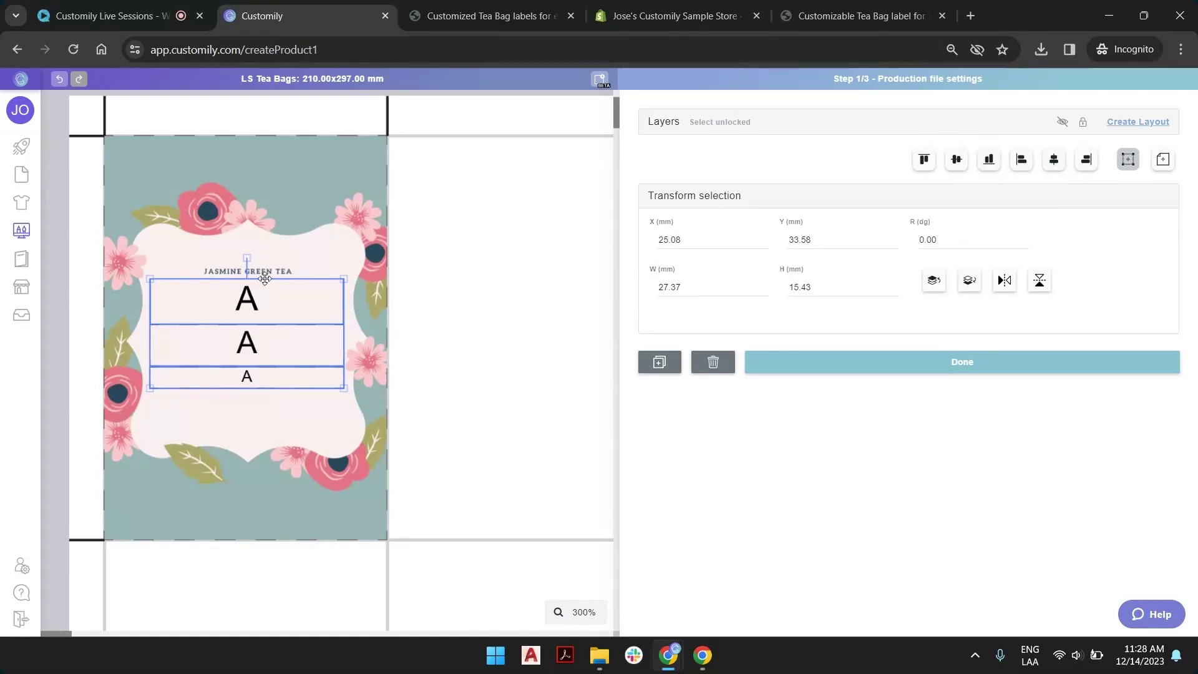
click(473, 249)
Step: Set the font of the first text box below JASMINE GREEN TEA to Century Schoolbook (Regular), saved in option 1
click(308, 301)
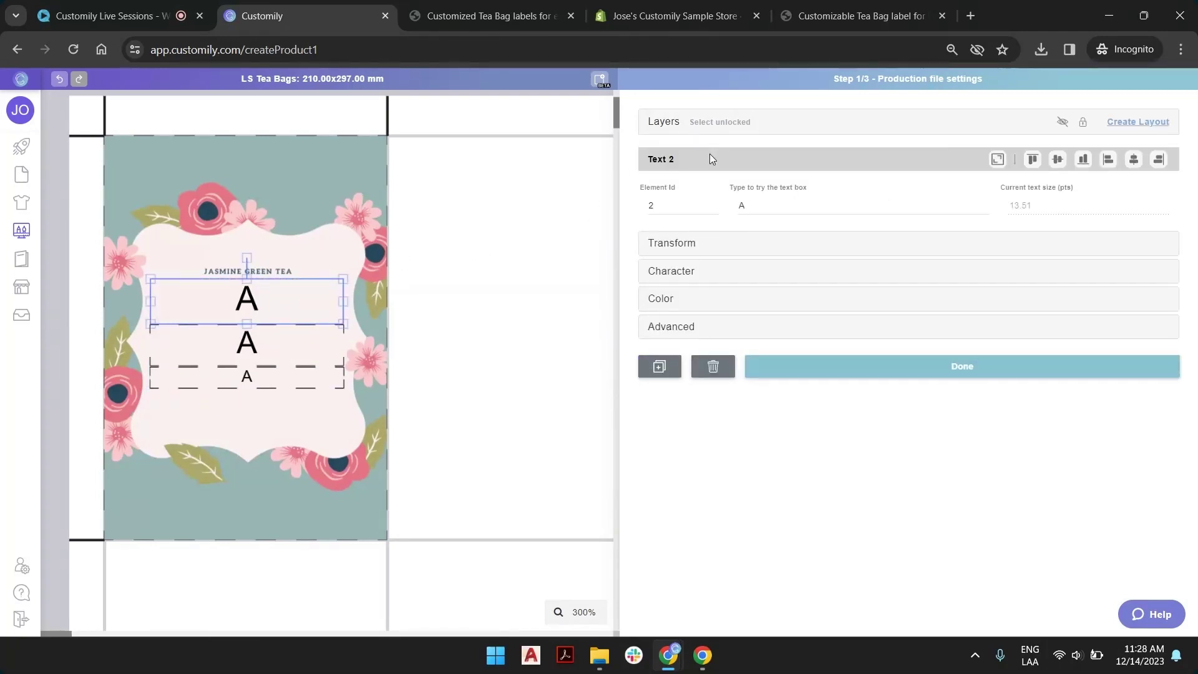
click(676, 273)
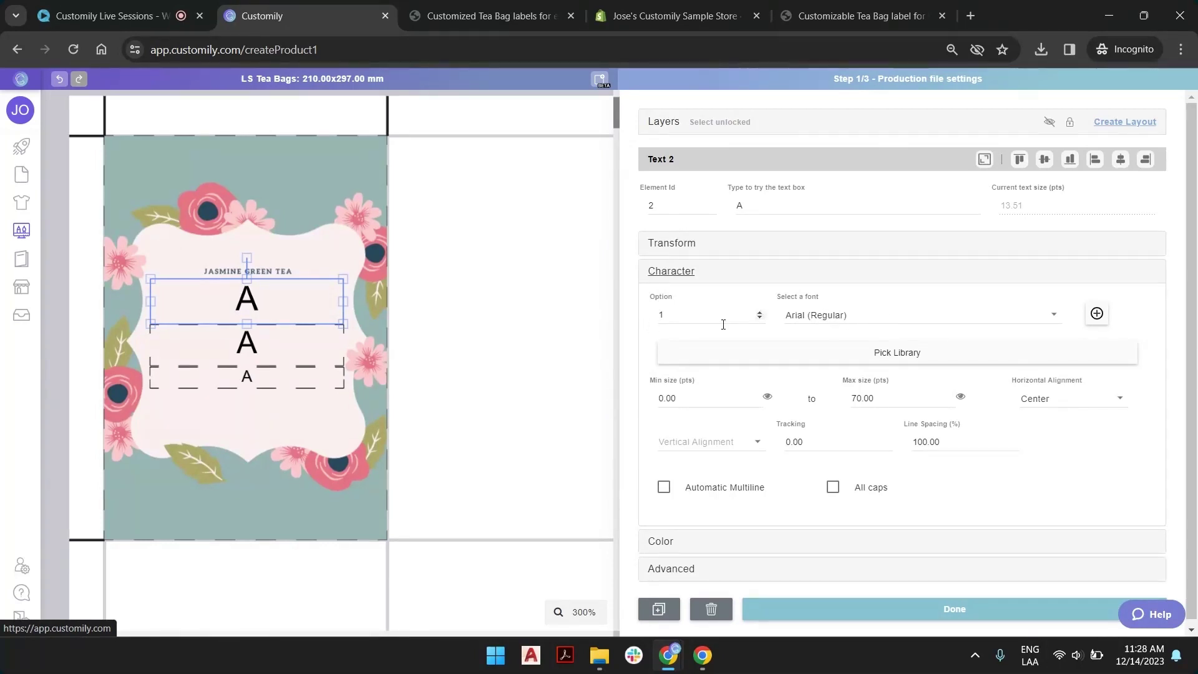
click(826, 320)
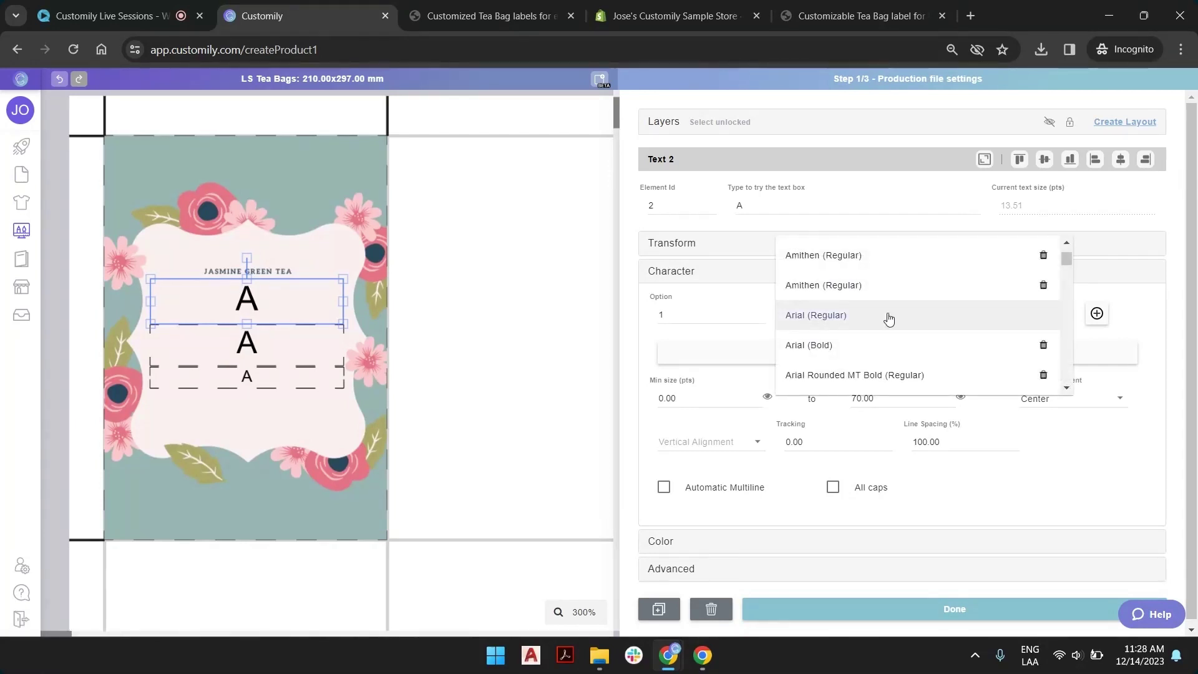
scroll(889, 319, down, 10)
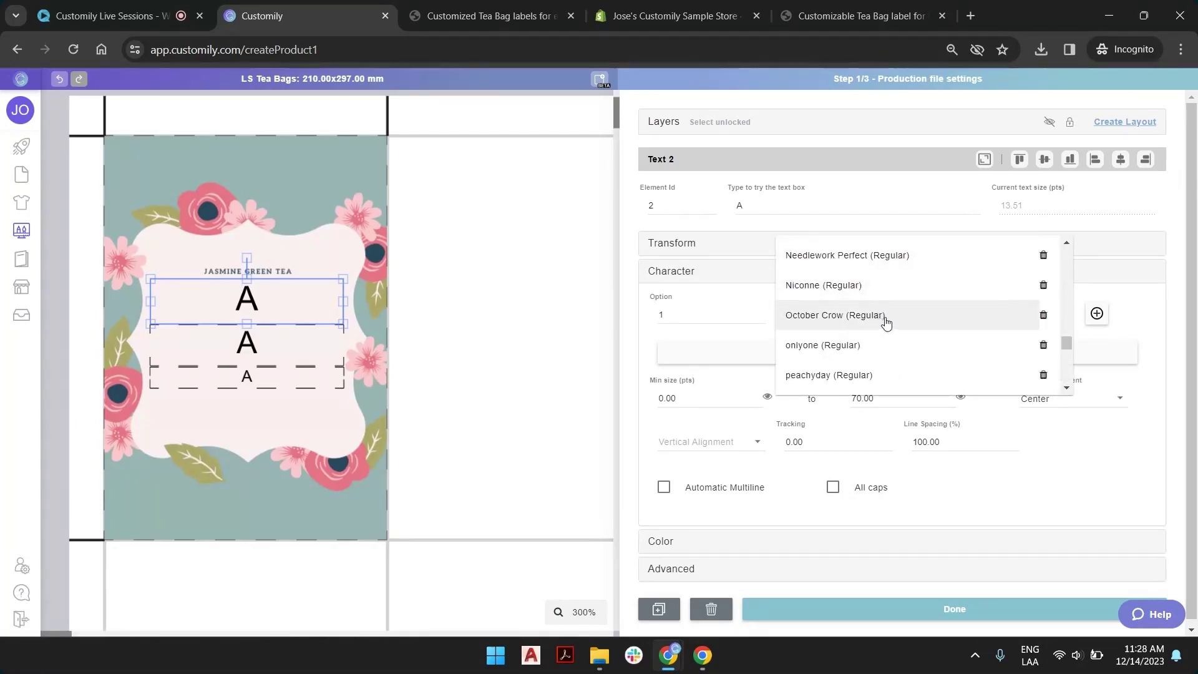
scroll(887, 321, up, 10)
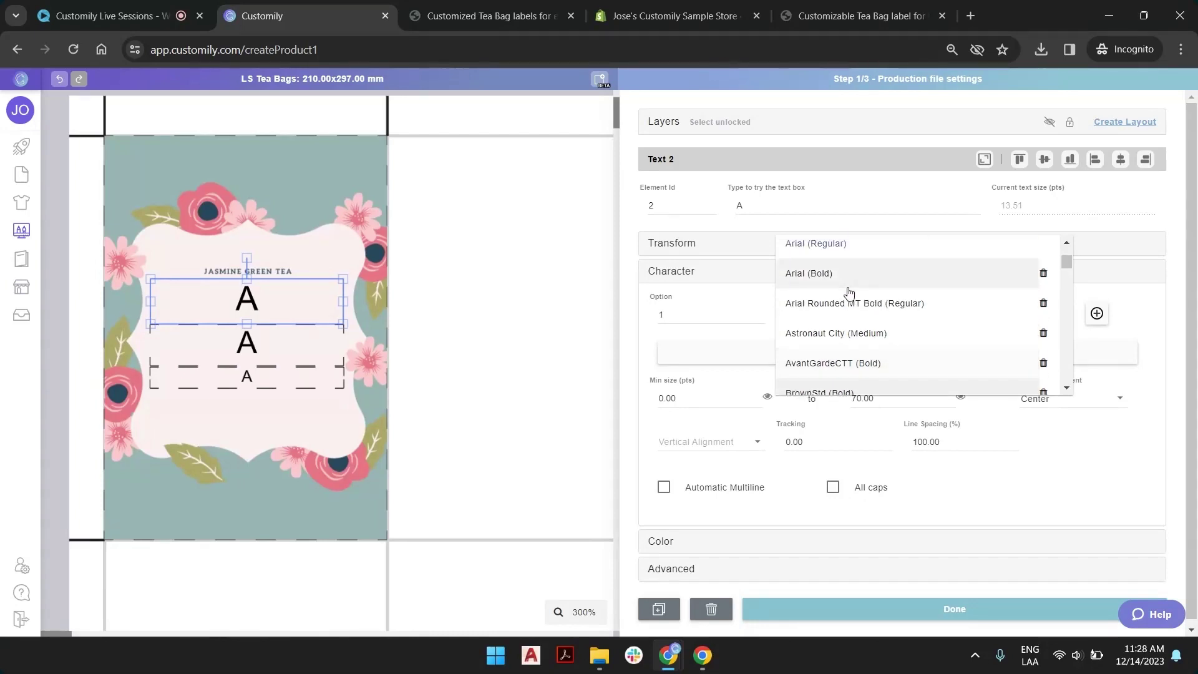
scroll(849, 292, down, 4)
scroll(863, 345, down, 2)
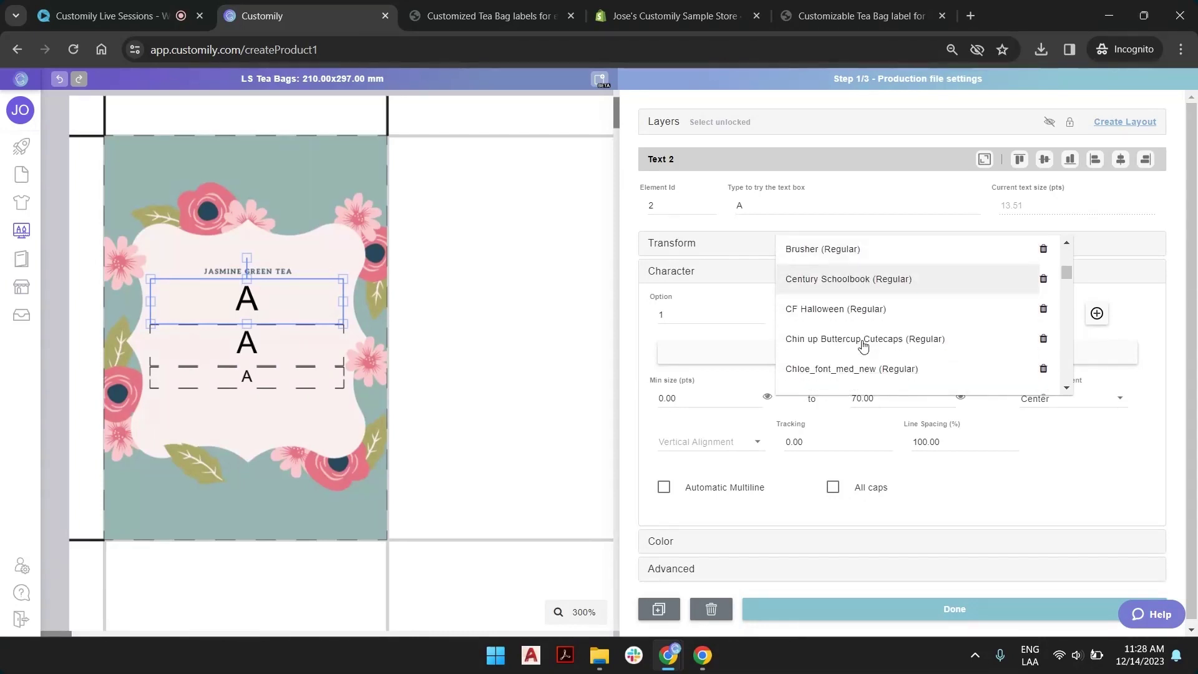
click(860, 291)
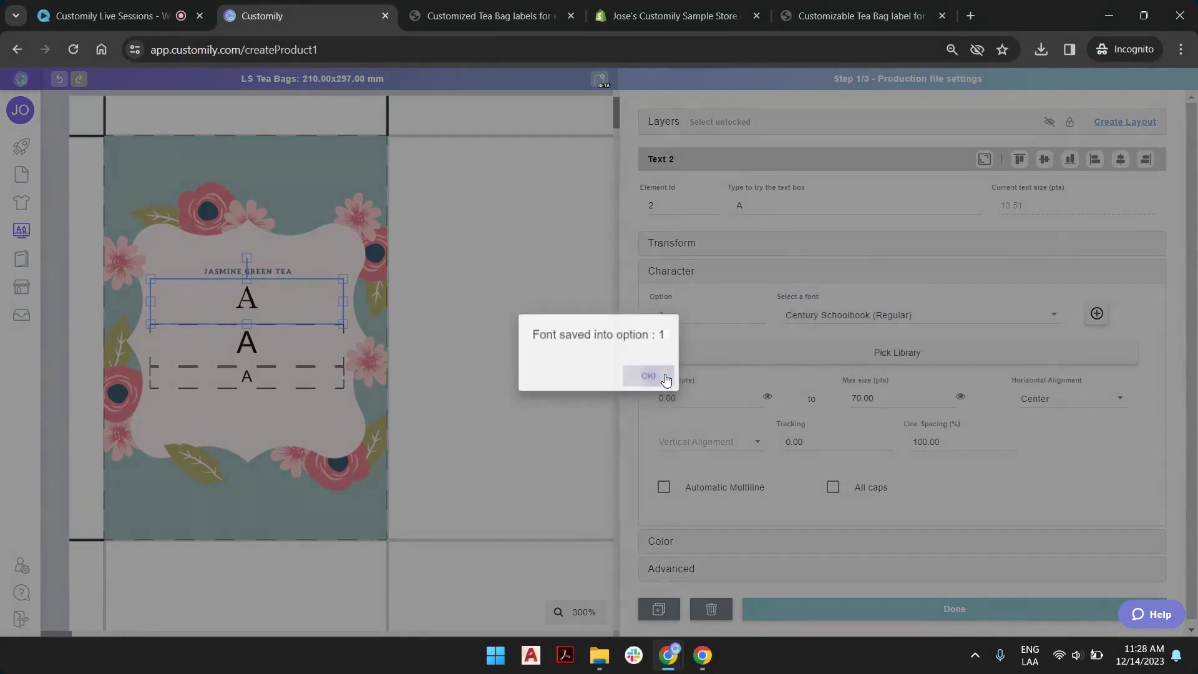
click(665, 379)
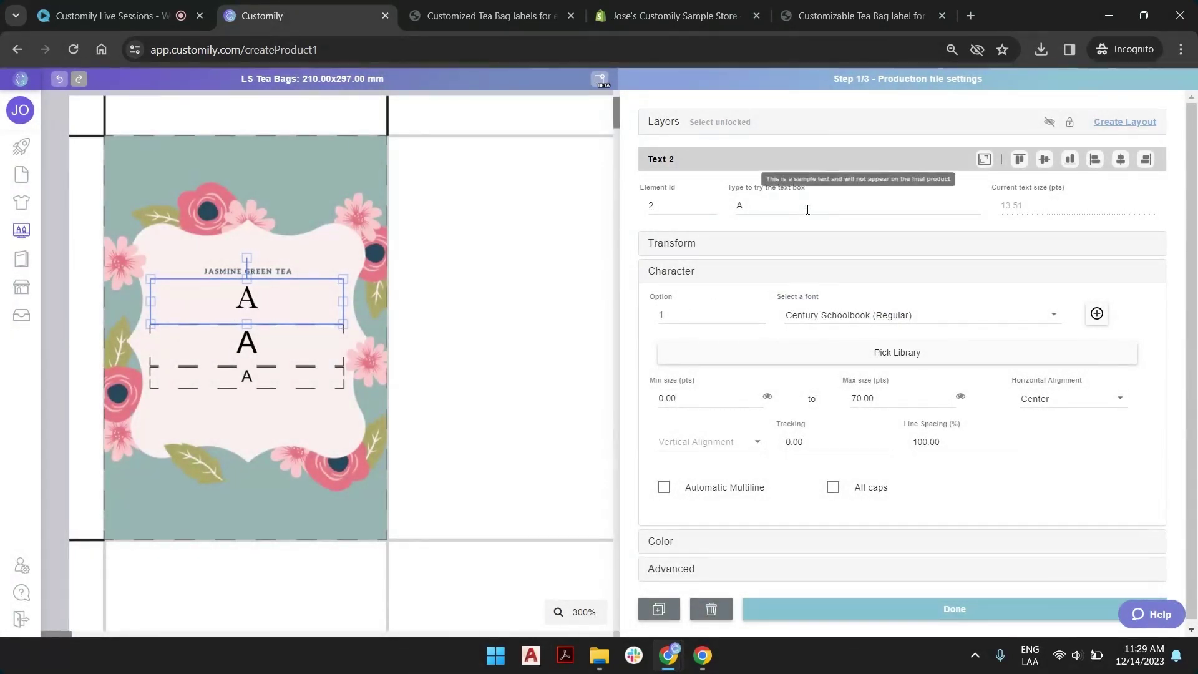
Step: Replace the first text box's sample text with a couple's first names joined by "&"
drag(808, 209, 752, 199)
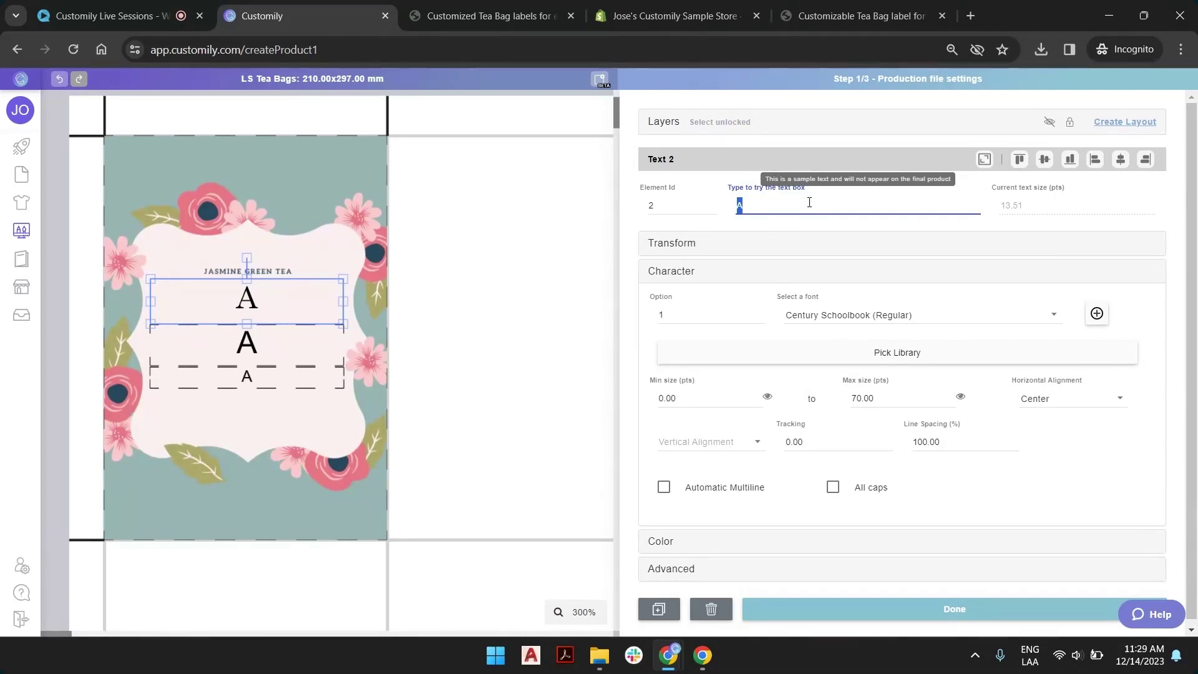
text(Christopher)
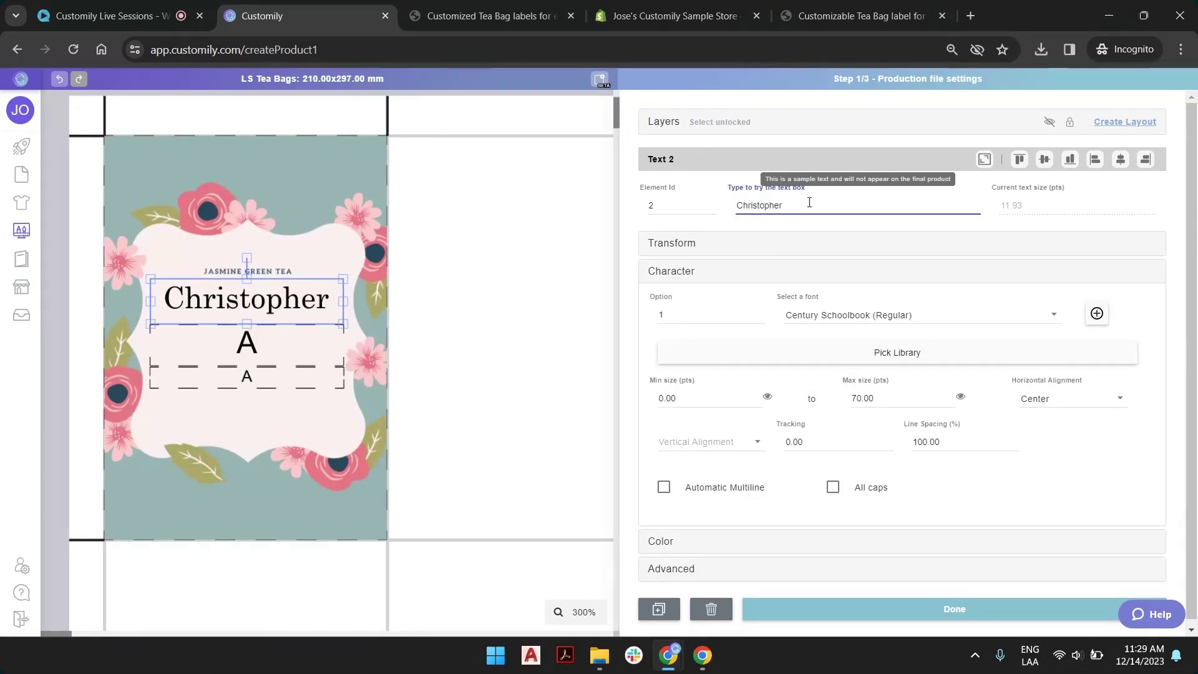
text( $)
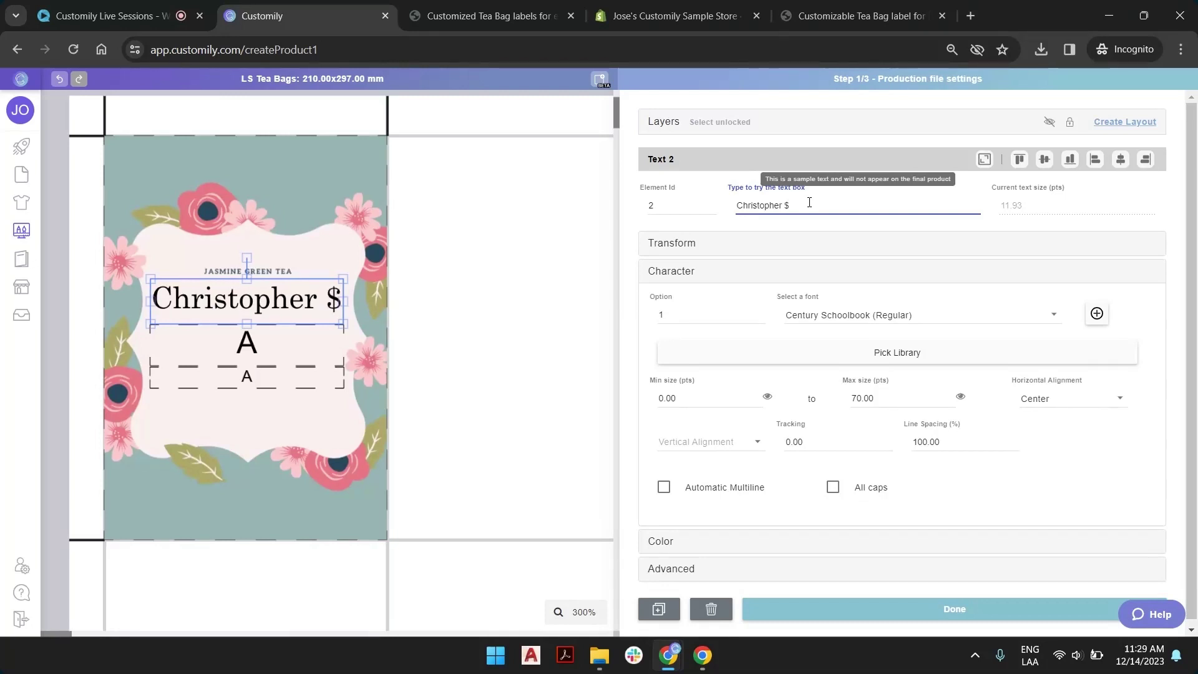
key(BackSpace)
text(& Re)
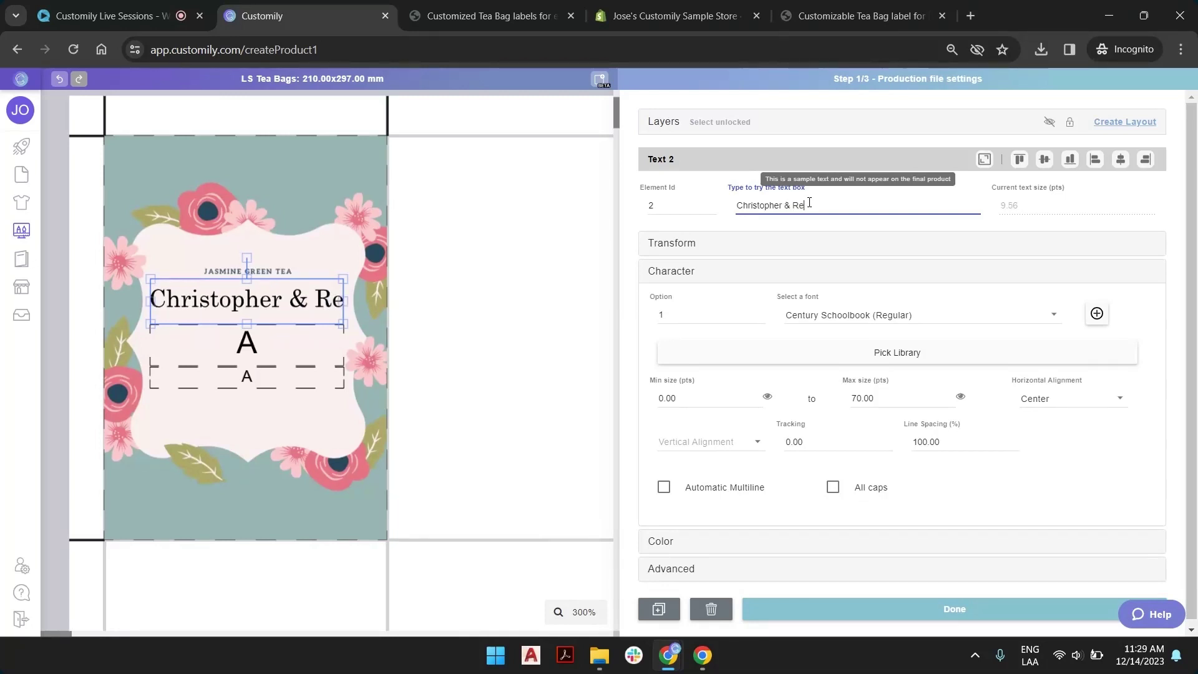
text(bbecca)
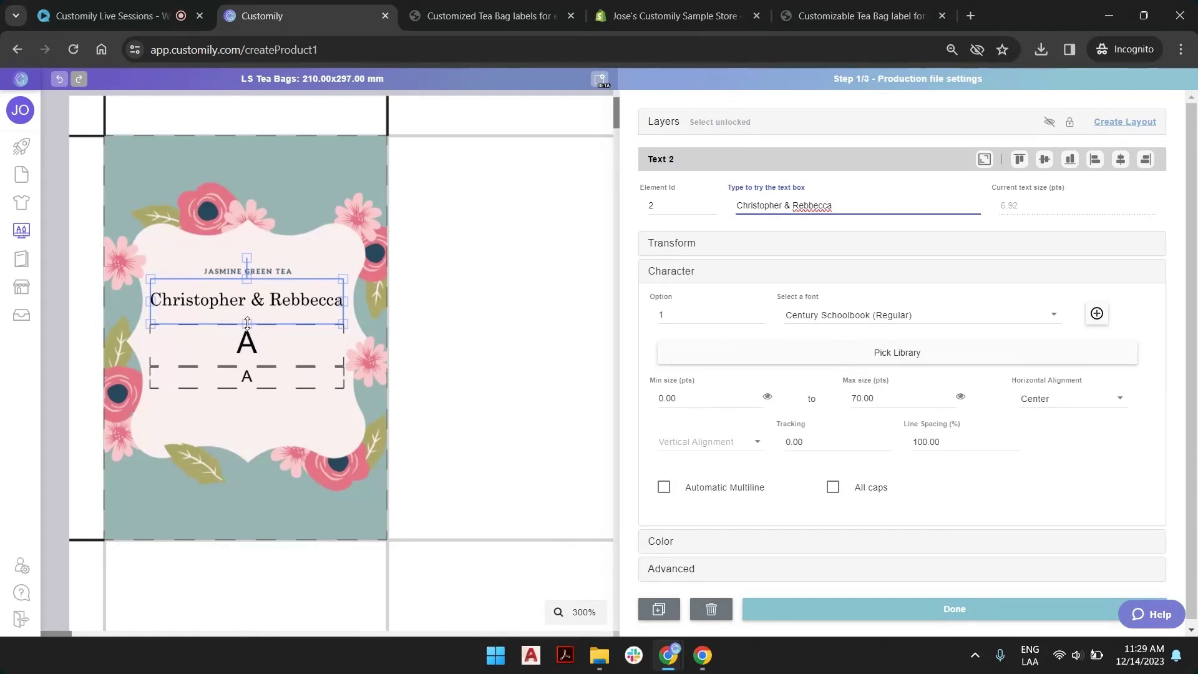
Step: Extend the first text box downward and turn on Automatic Multiline for it
drag(247, 330, 248, 340)
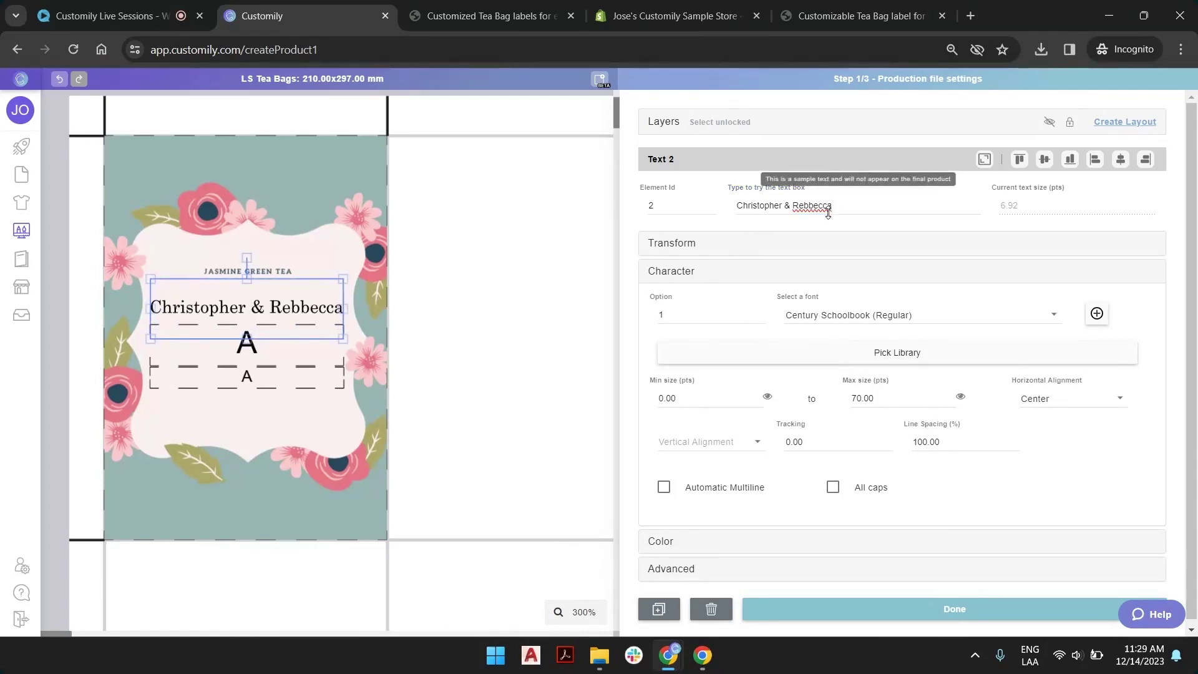
click(663, 492)
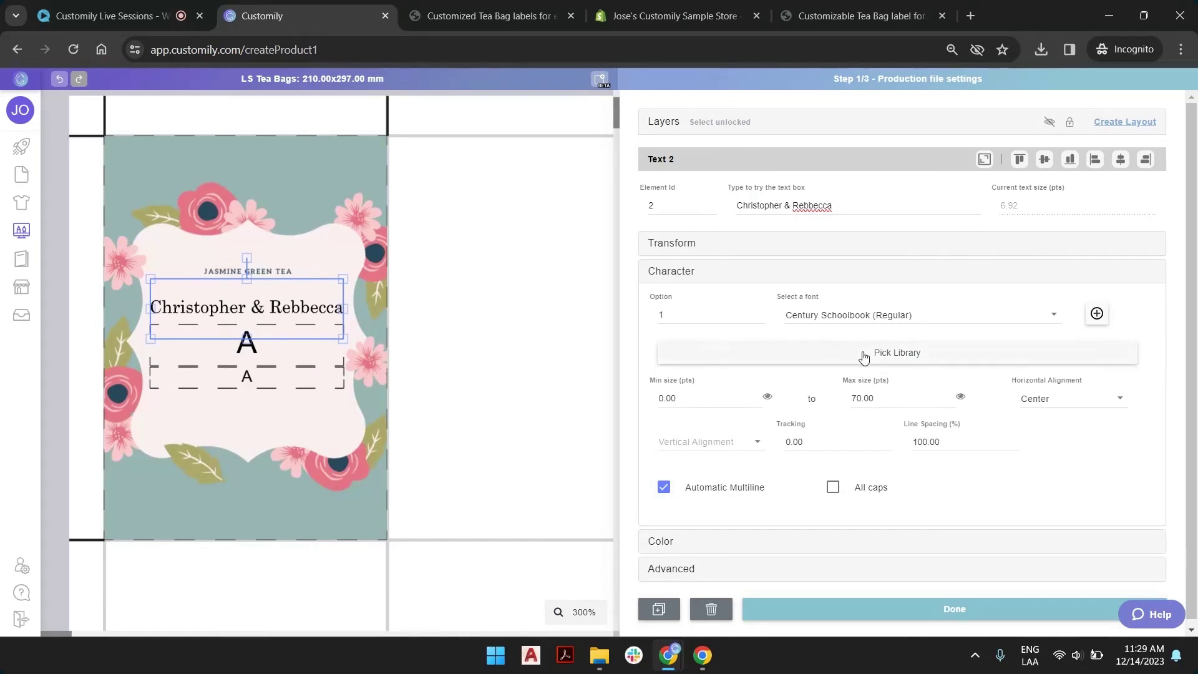
Step: Set the first text box's maximum size to 7 pt and raise its minimum size to 7 pt, previewing smaller minimums on the way
drag(861, 399, 924, 400)
key(BackSpace)
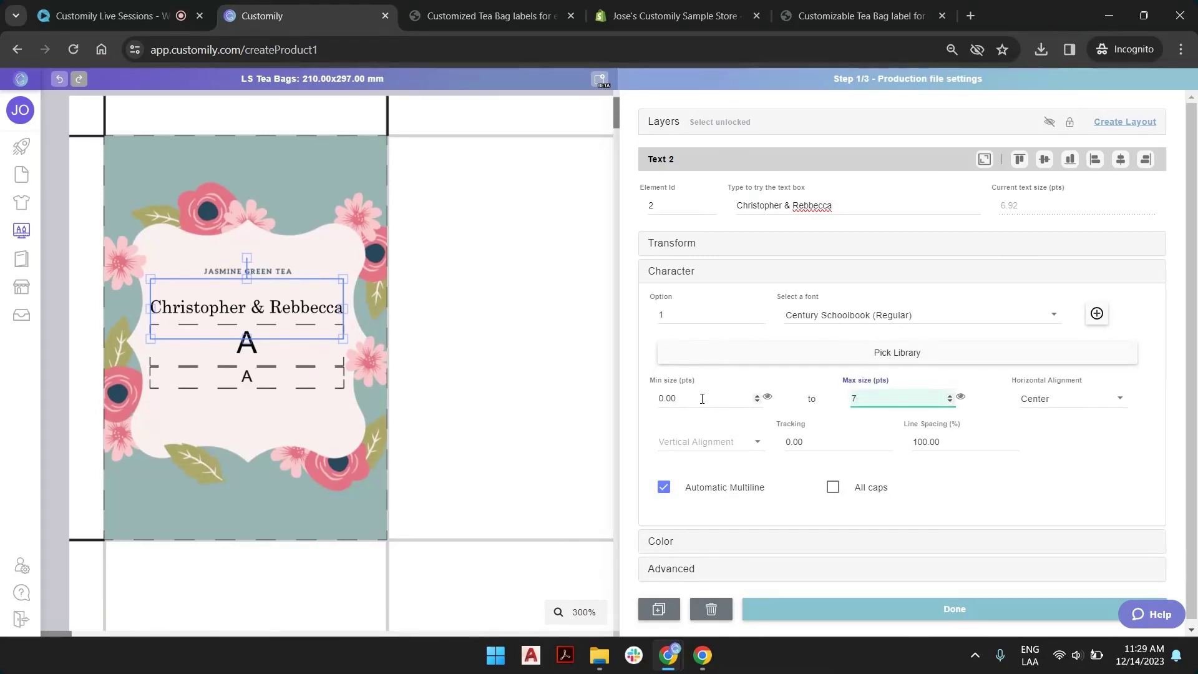
click(696, 400)
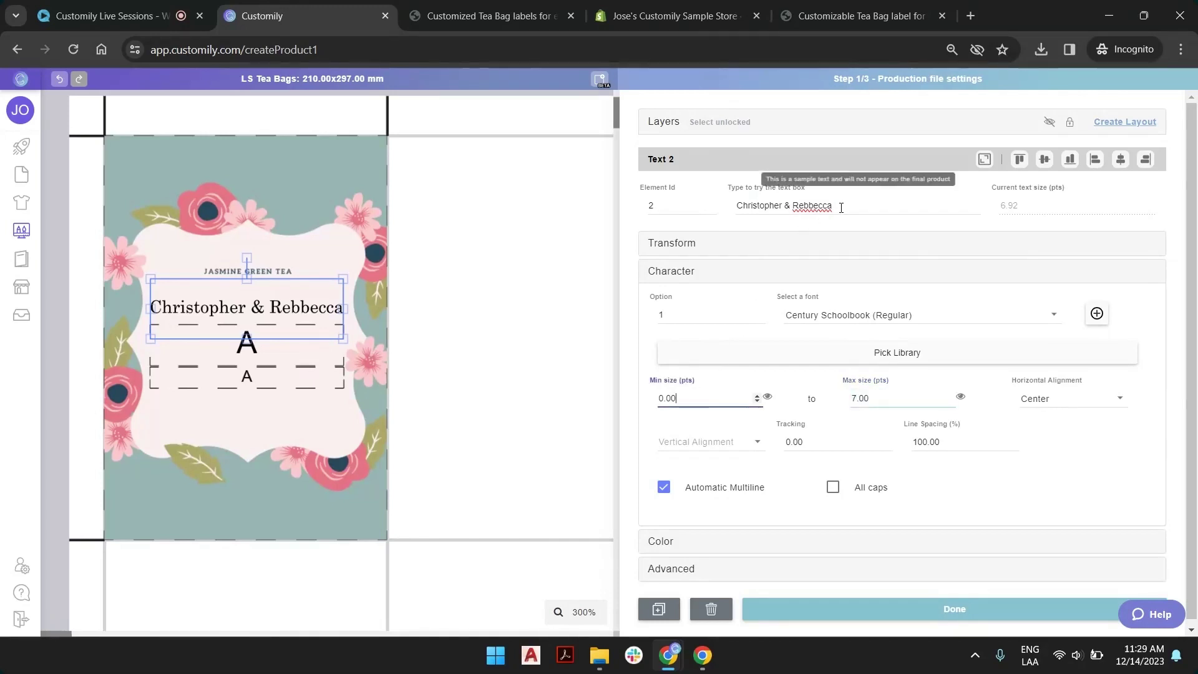
click(766, 398)
click(756, 395)
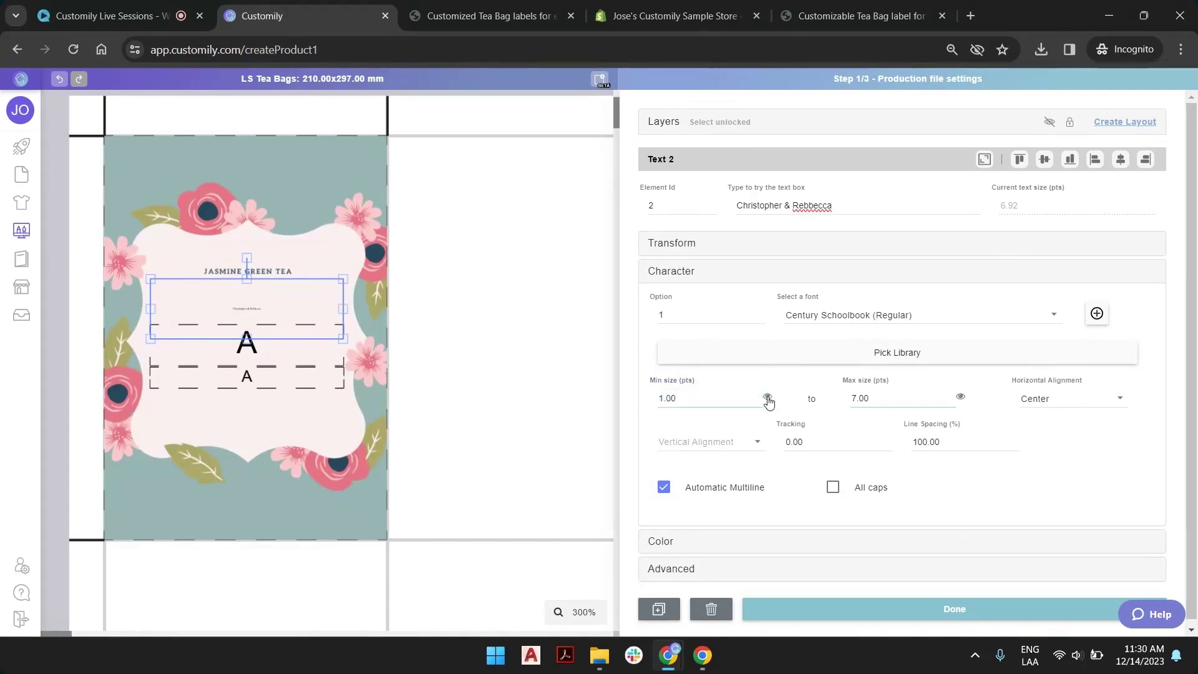
click(768, 398)
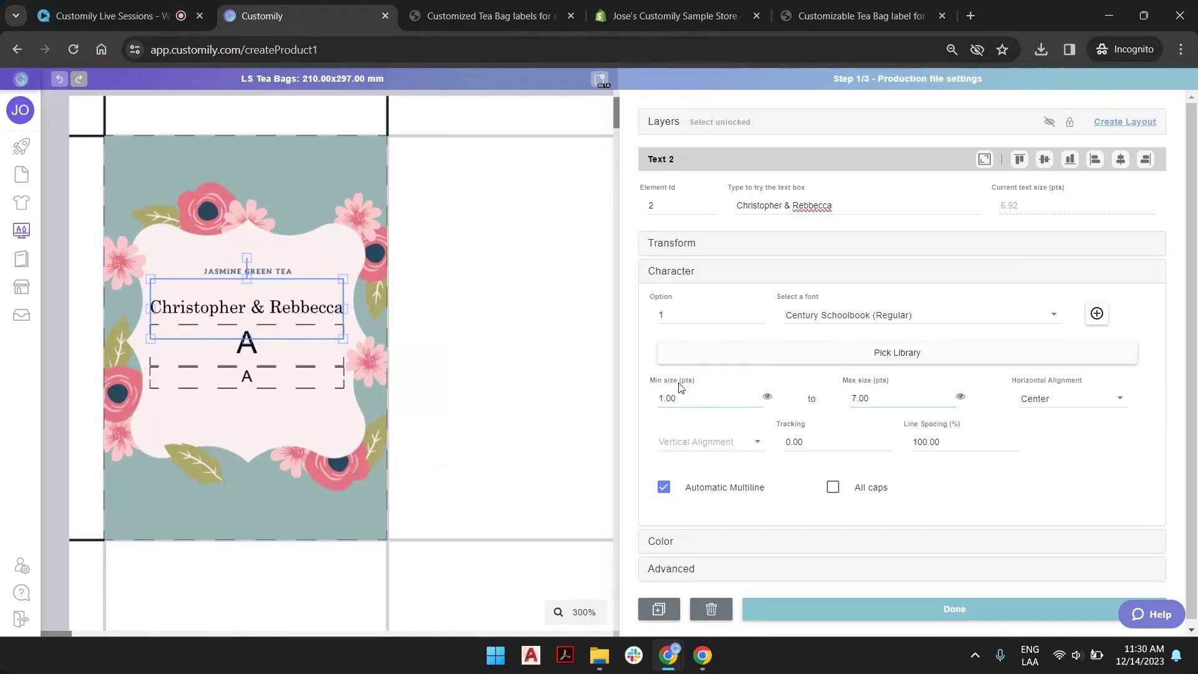
click(759, 396)
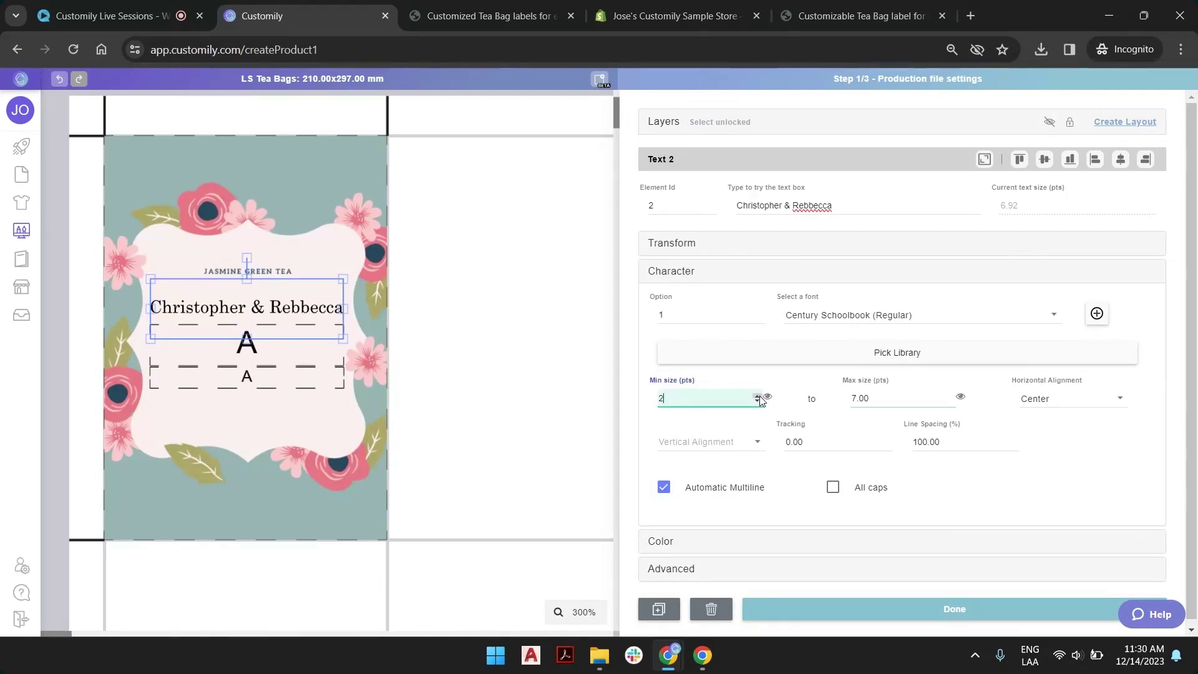
click(758, 397)
click(767, 398)
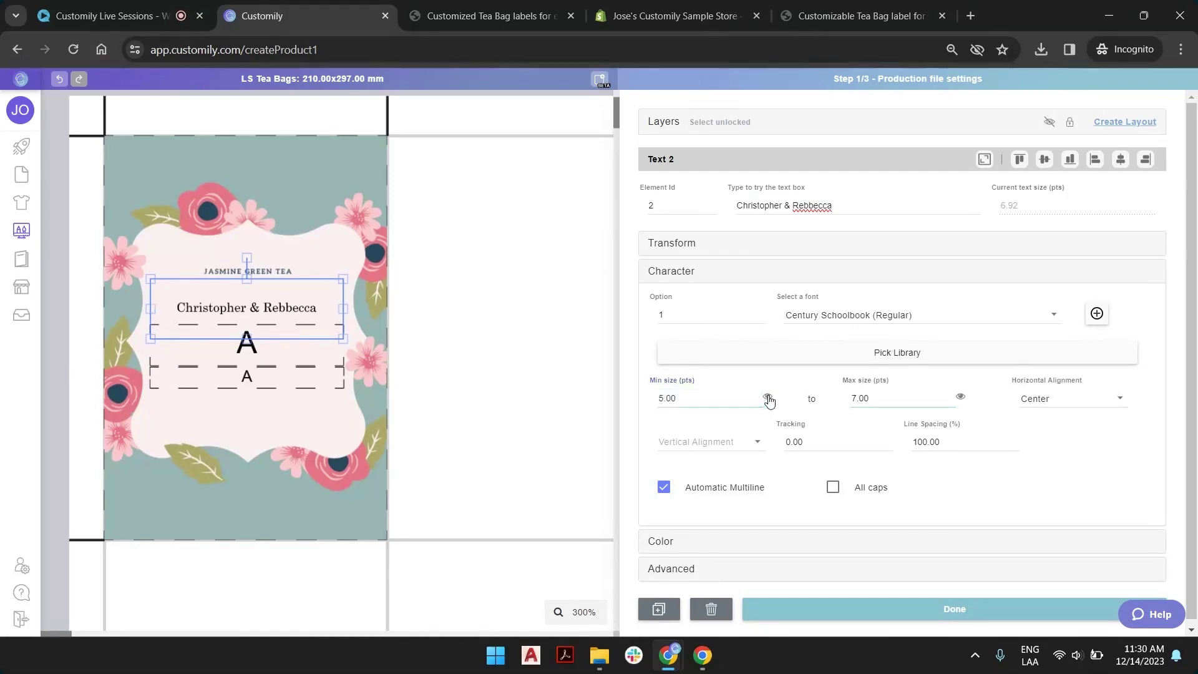
click(757, 396)
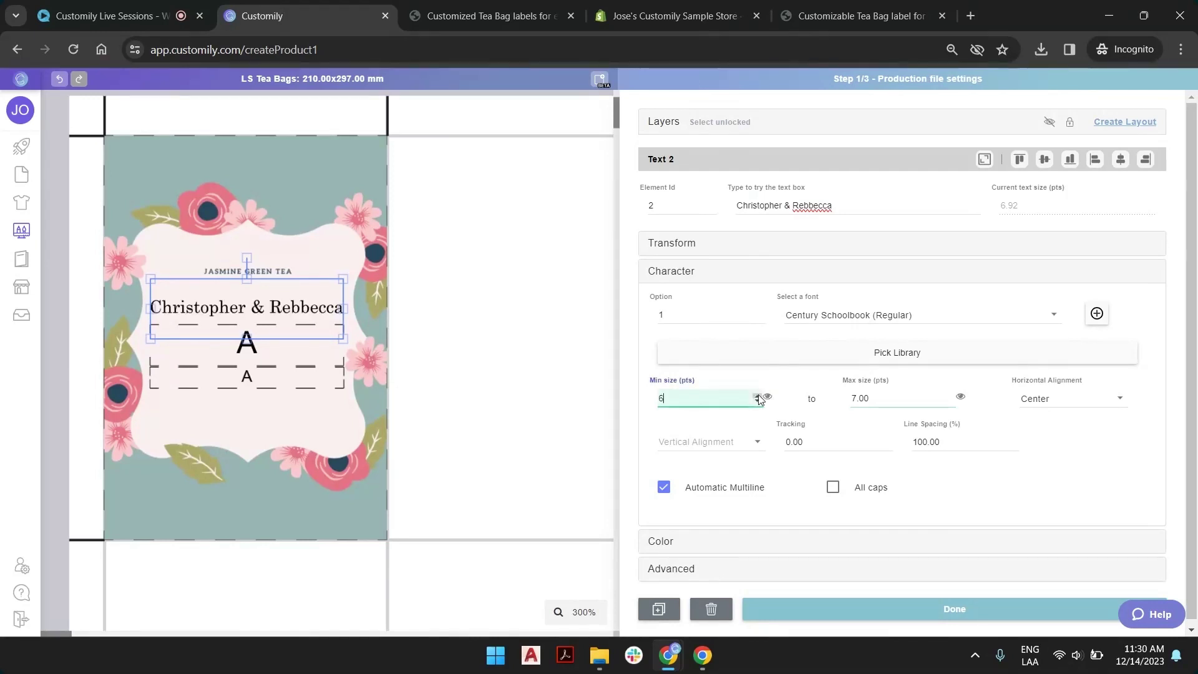
click(757, 397)
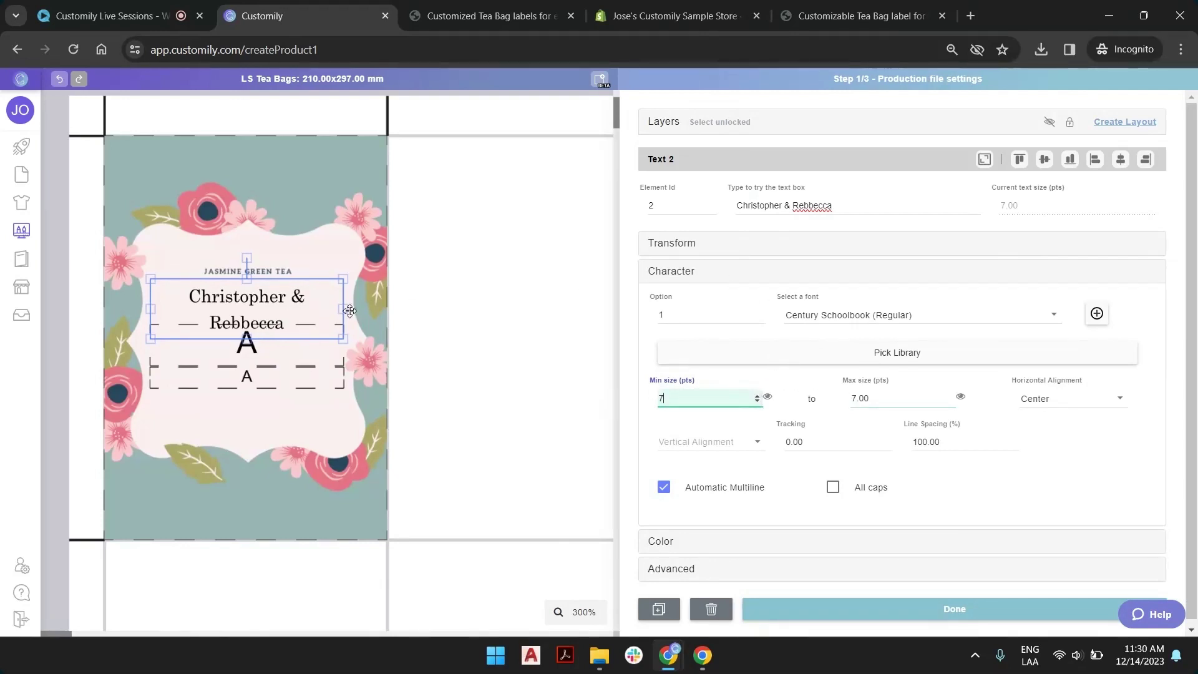
Step: Raise the first text box's maximum size to 10 pt and shorten the sample text to only the first name
double_click(949, 398)
text(80)
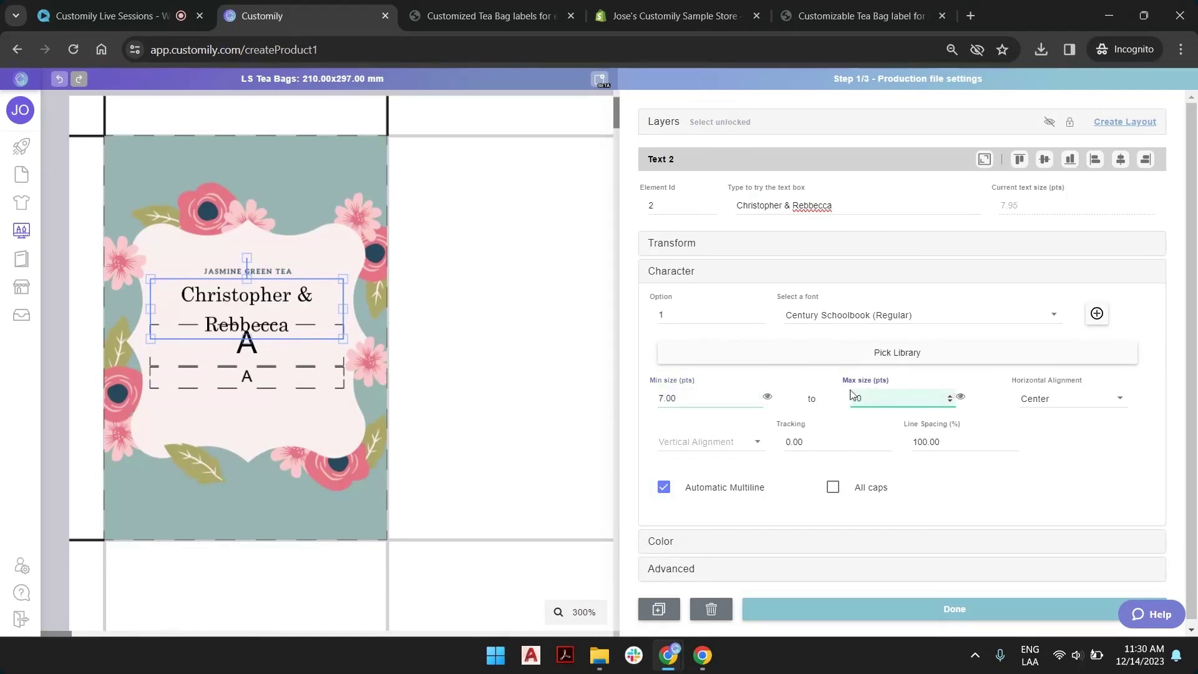
click(793, 206)
key(End)
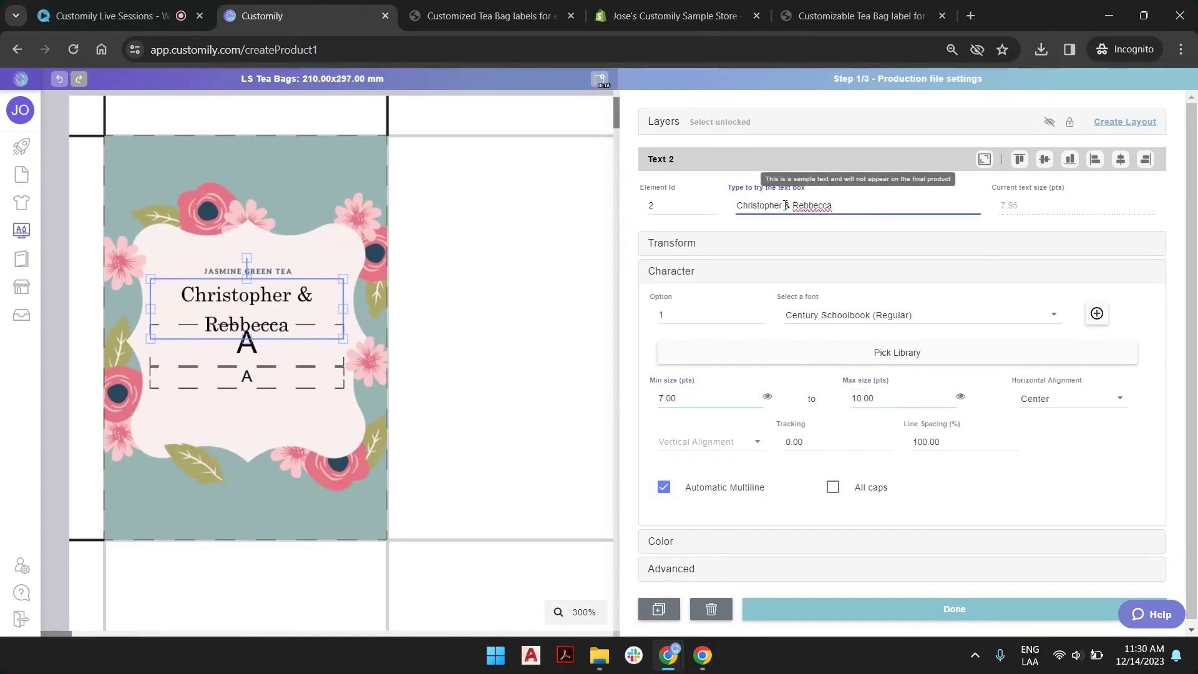
drag(783, 206, 925, 203)
key(BackSpace)
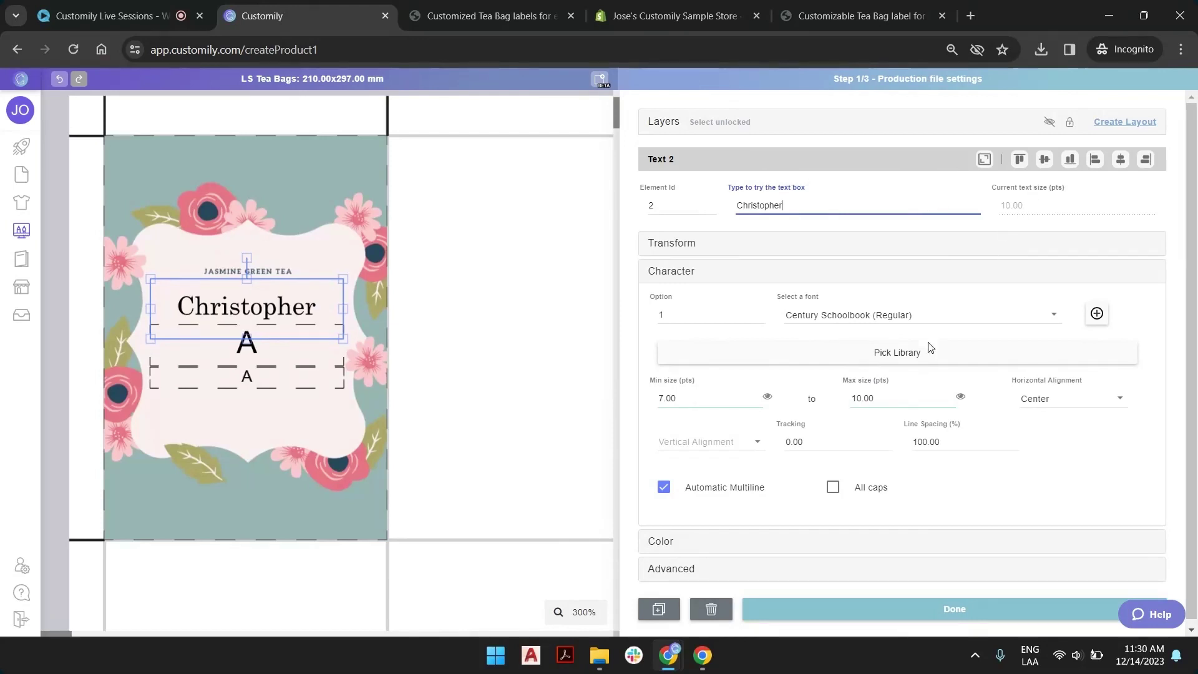
Step: Set the first text box's maximum size to 15 pt
double_click(949, 398)
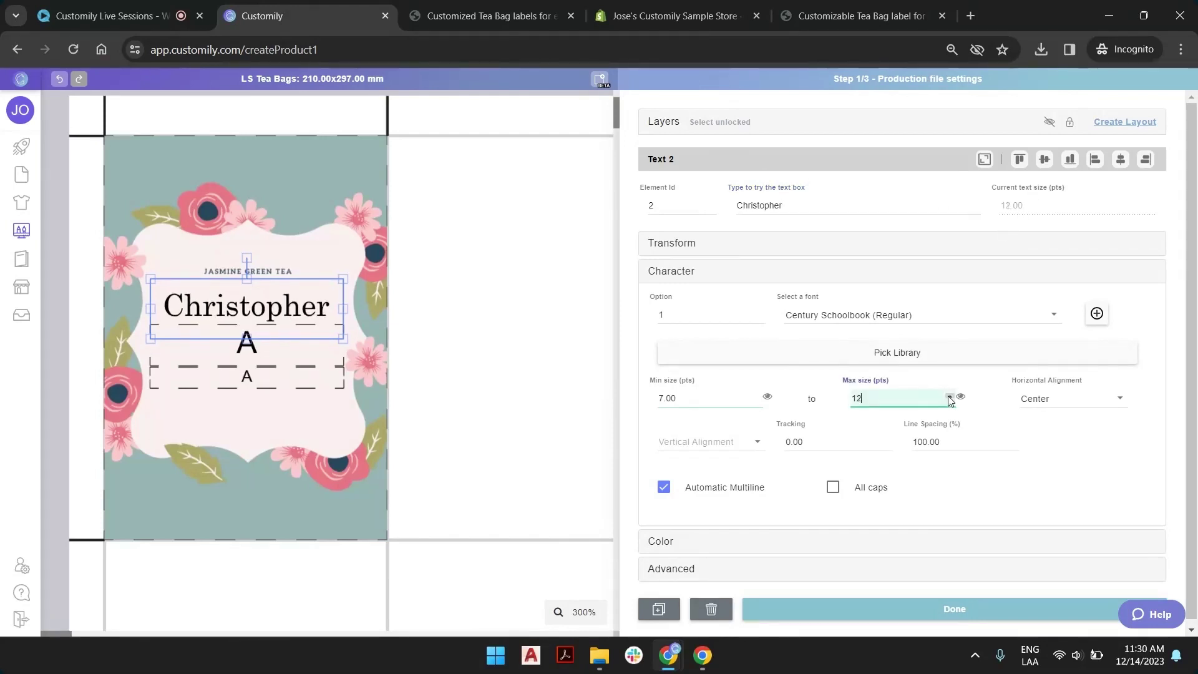
text(15)
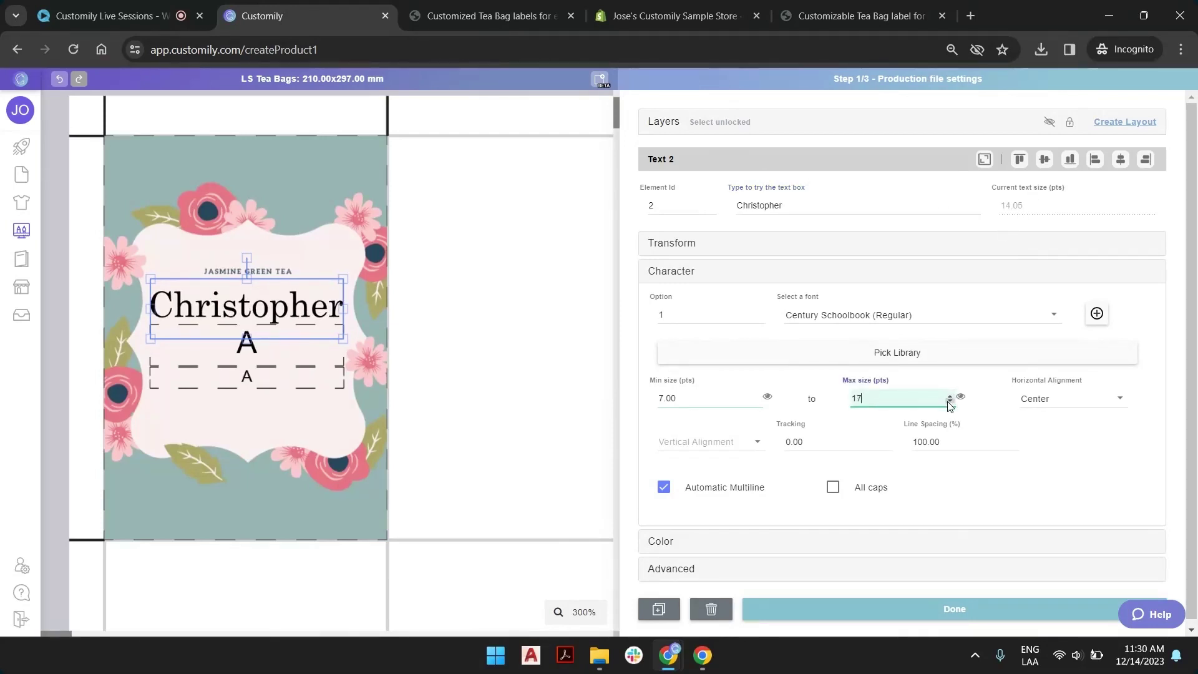
click(950, 403)
click(768, 397)
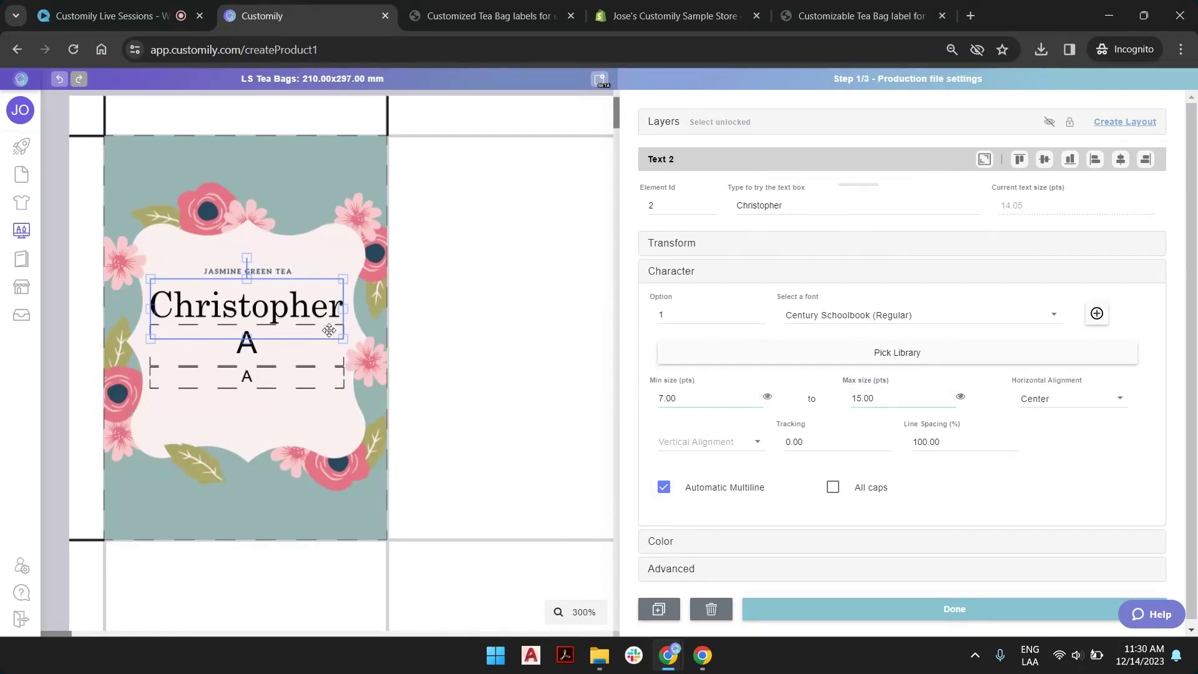
Step: Move the second and third text boxes down so they stack directly below the enlarged first box
click(241, 351)
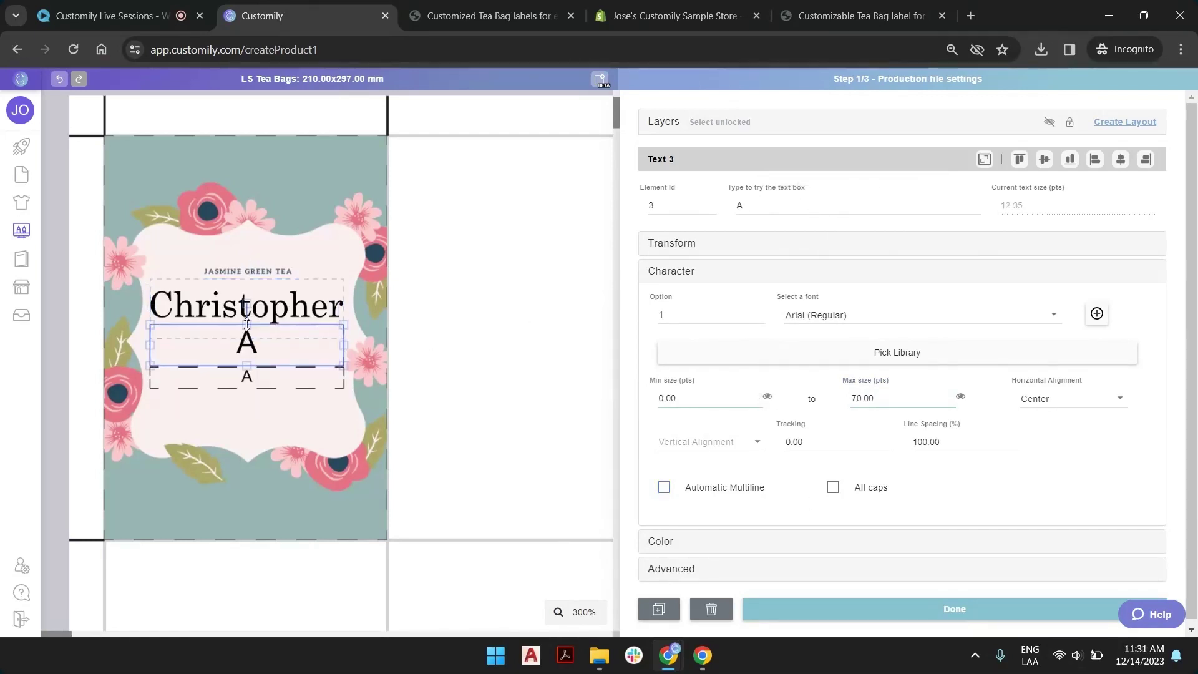
drag(247, 343, 246, 393)
click(246, 382)
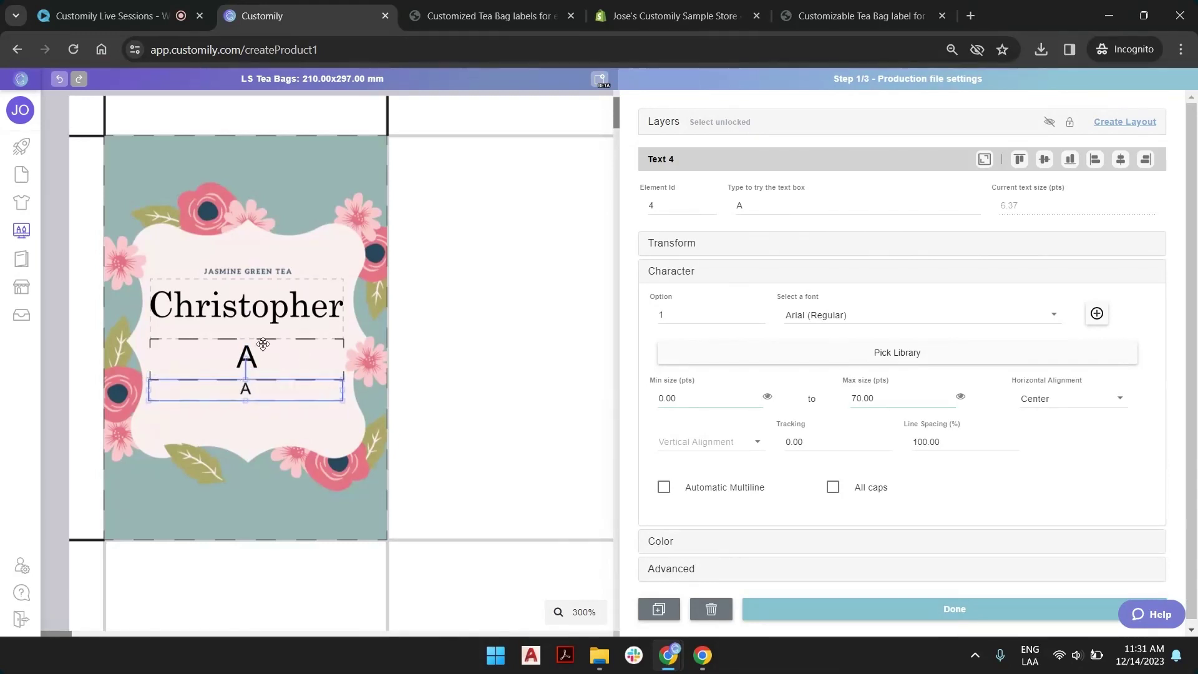
Step: Extend the first text box's sample text to two first names joined by an ampersand to test line wrapping
click(280, 305)
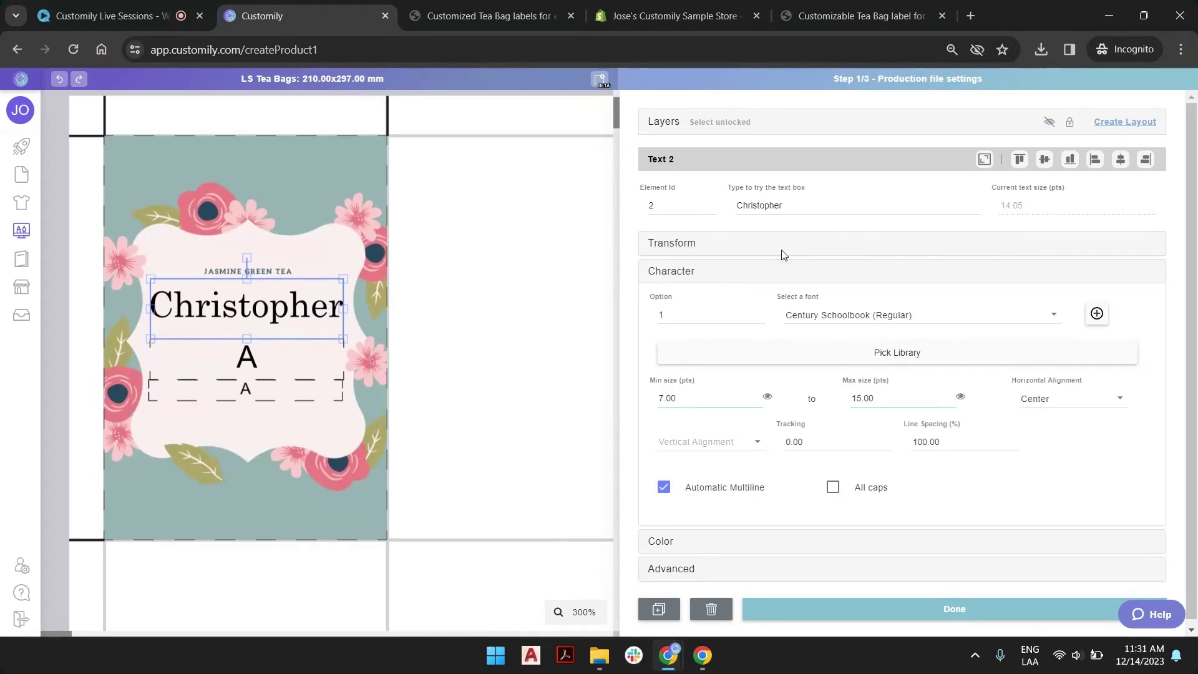
double_click(806, 206)
click(820, 205)
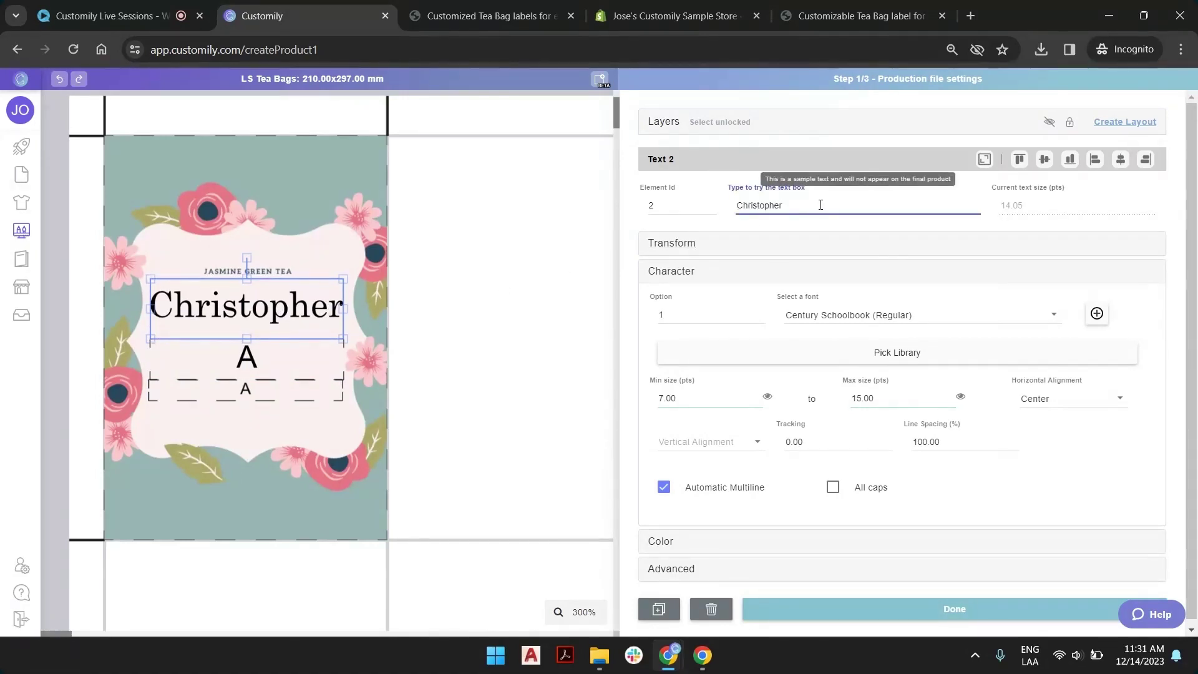
text(& )
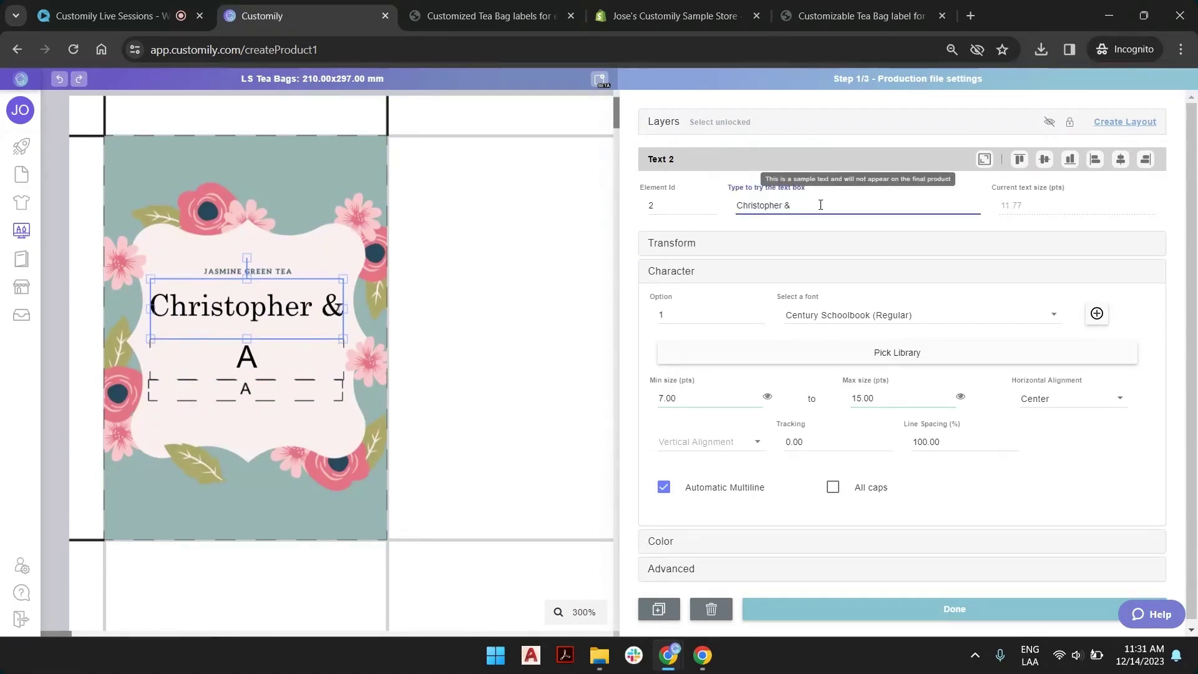
text(Rebbecca)
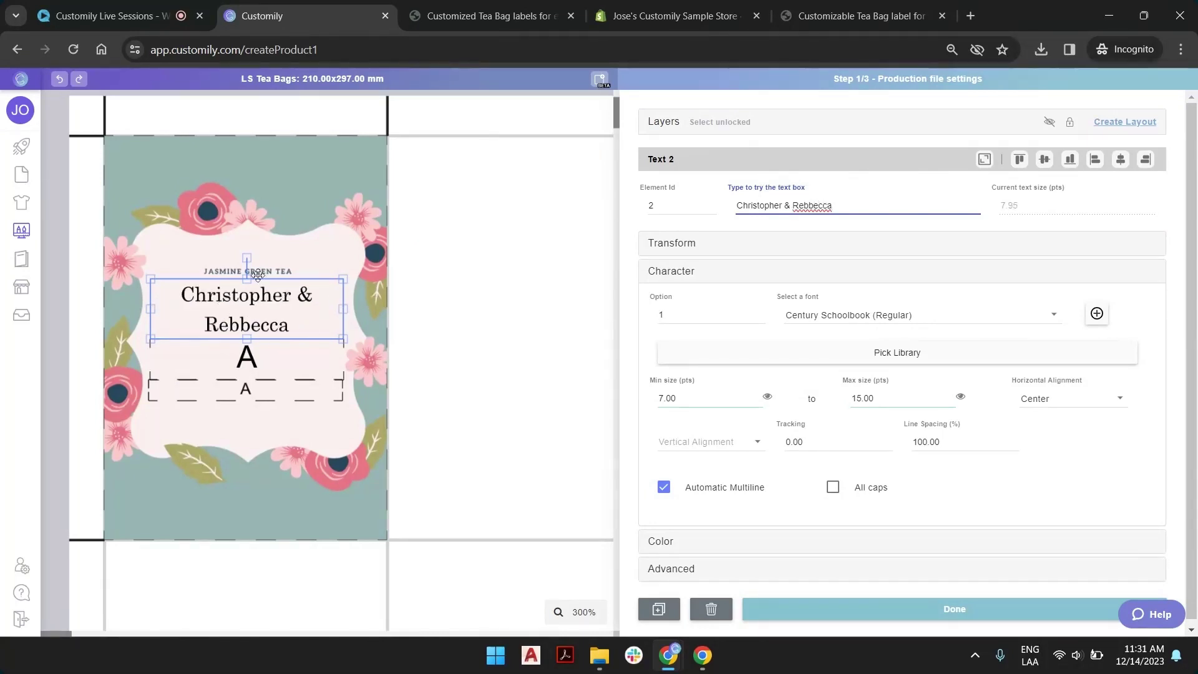
Step: Set the second text box's font to Century Schoolbook (Regular) and enable Automatic Multiline
click(285, 353)
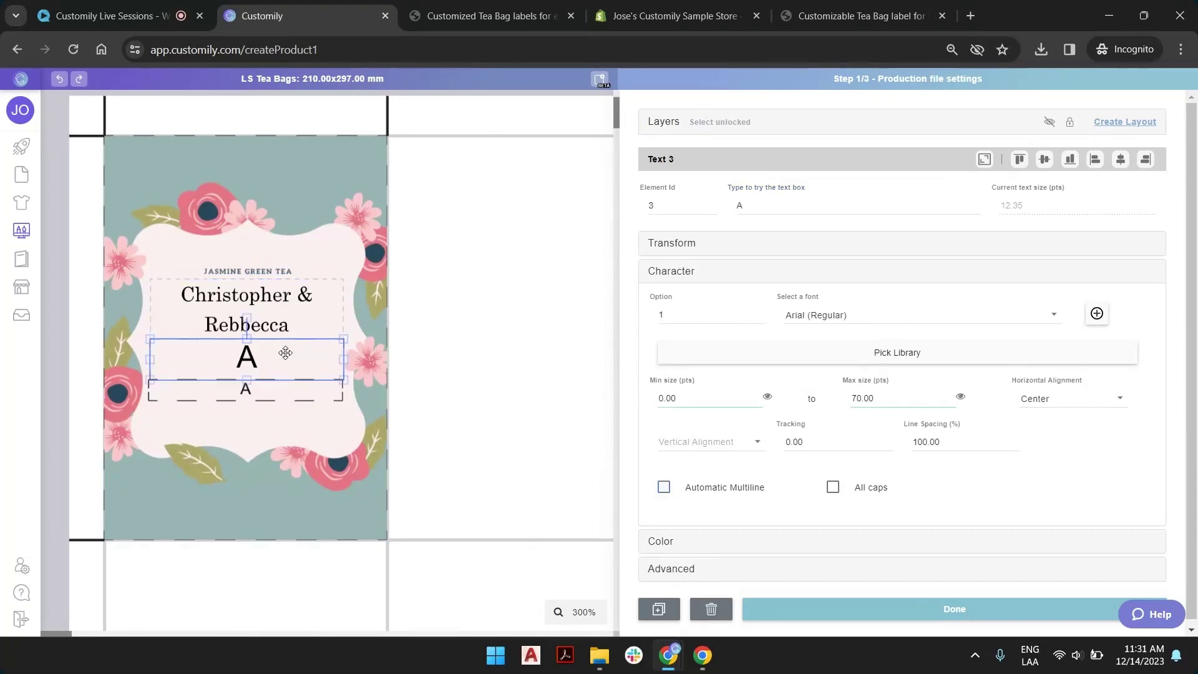
click(817, 317)
scroll(876, 318, down, 3)
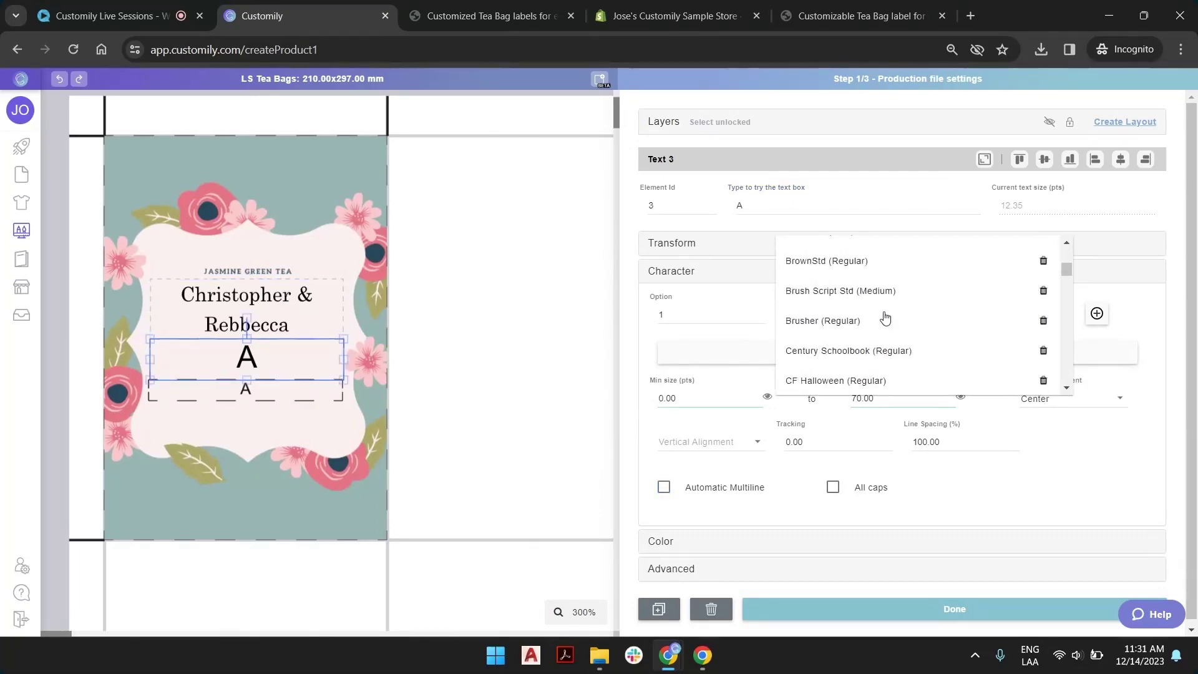
click(880, 351)
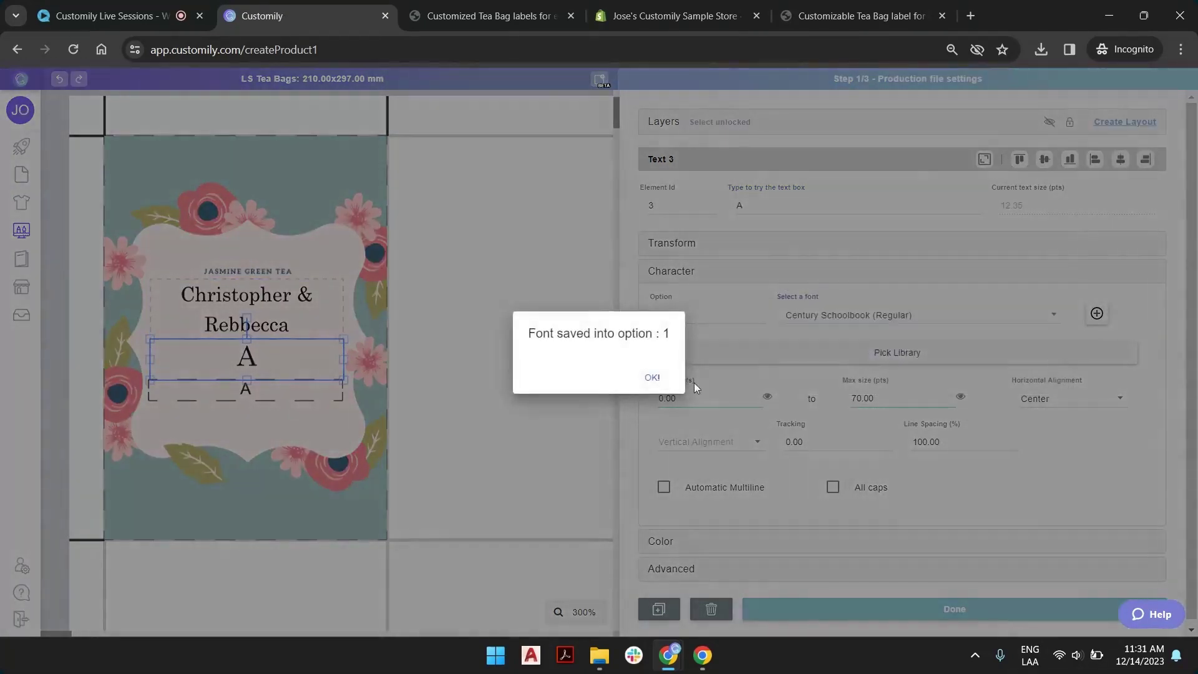
click(651, 379)
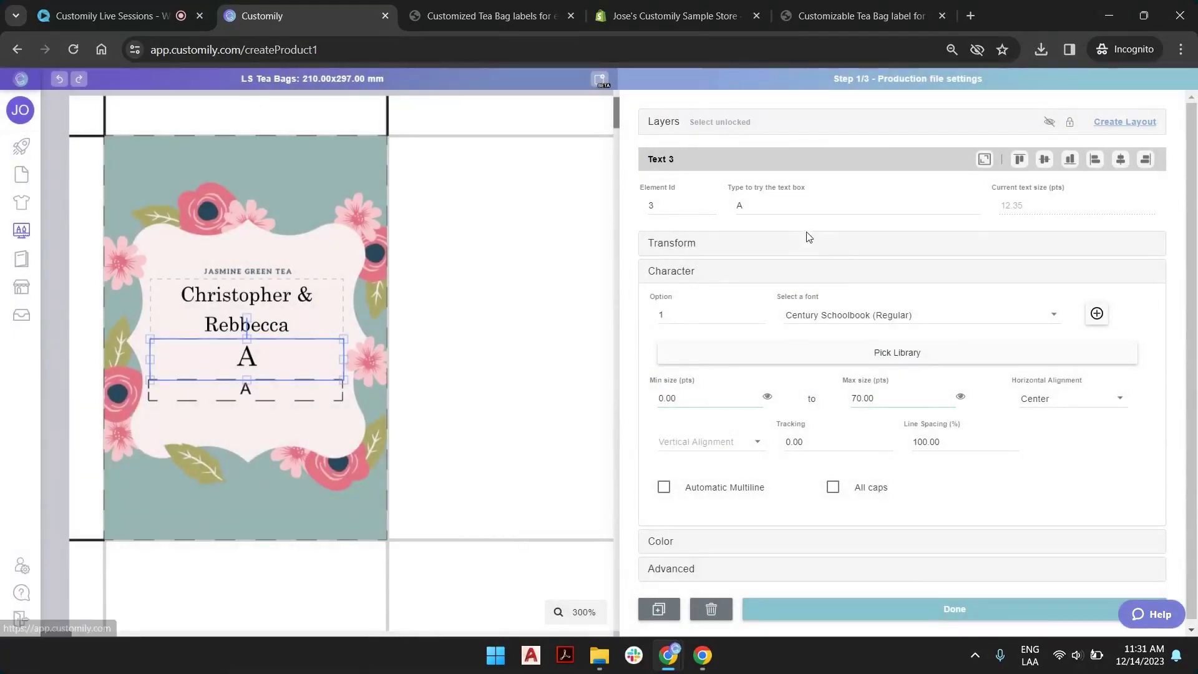
click(732, 494)
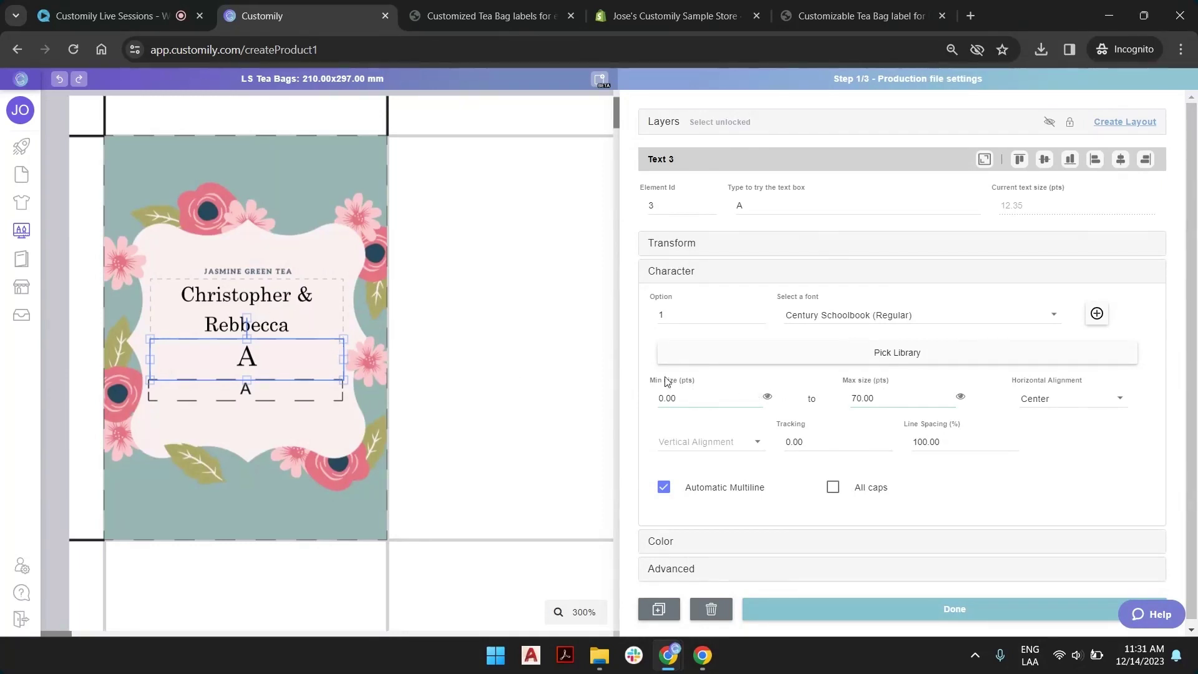
Step: Set the second text box's minimum size to 5 pt and maximum size to 10 pt, checking the first box's limits for reference
click(664, 400)
double_click(664, 400)
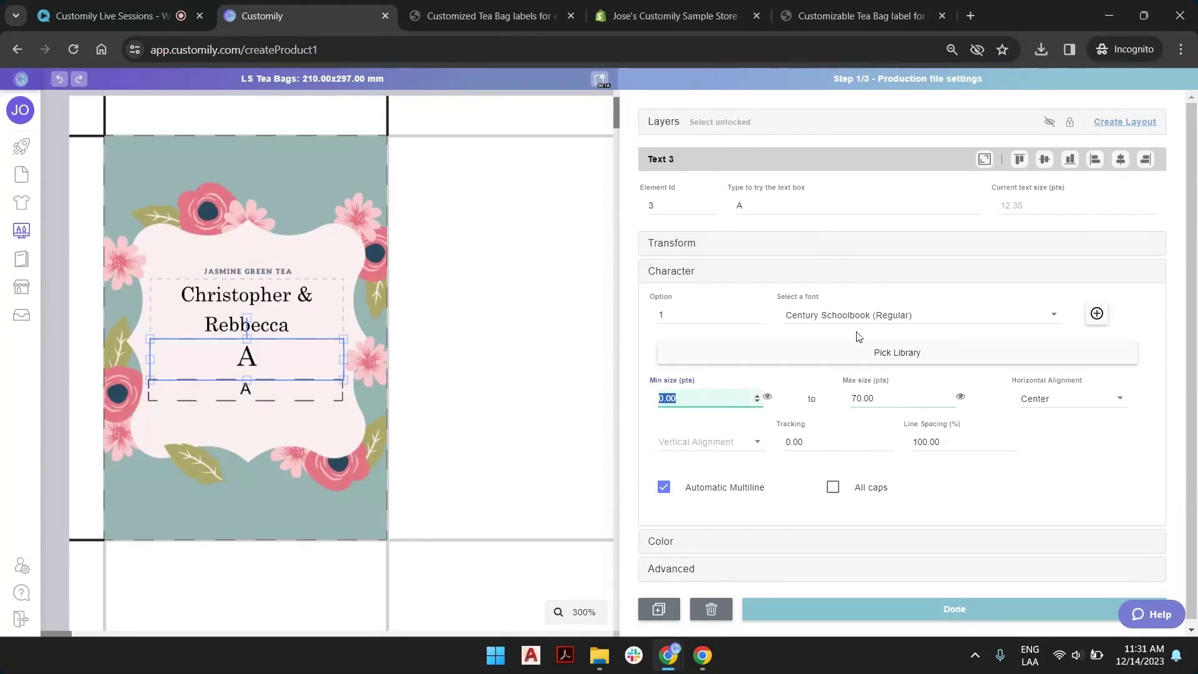
click(319, 298)
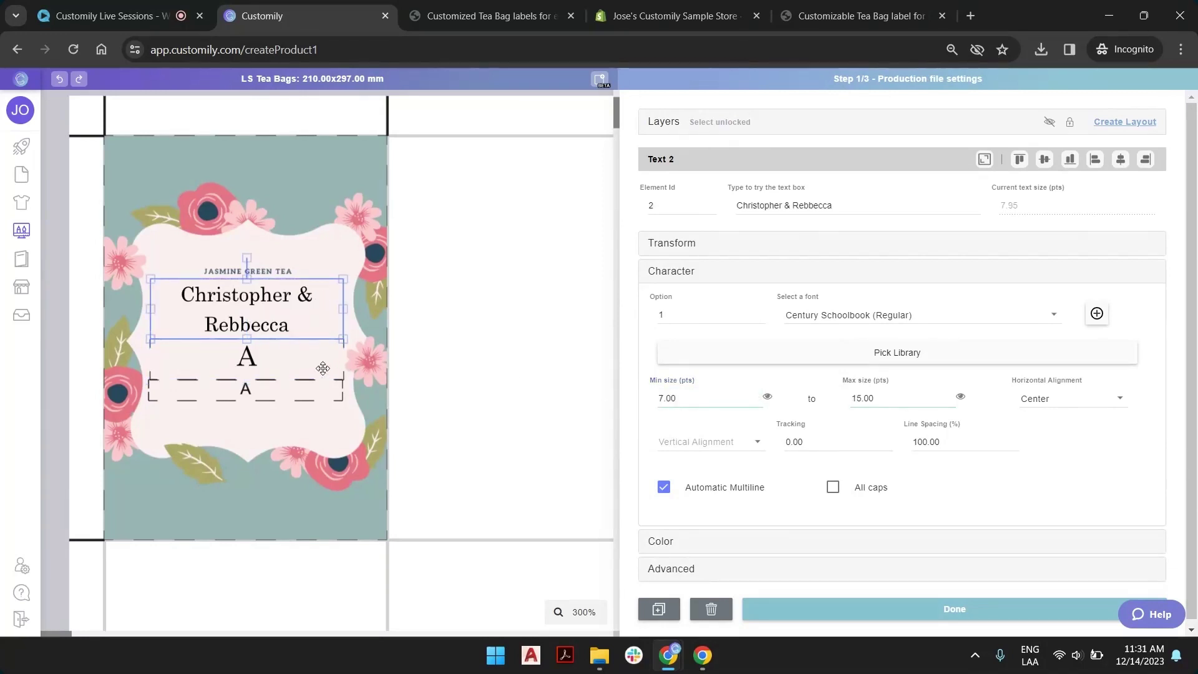
click(302, 358)
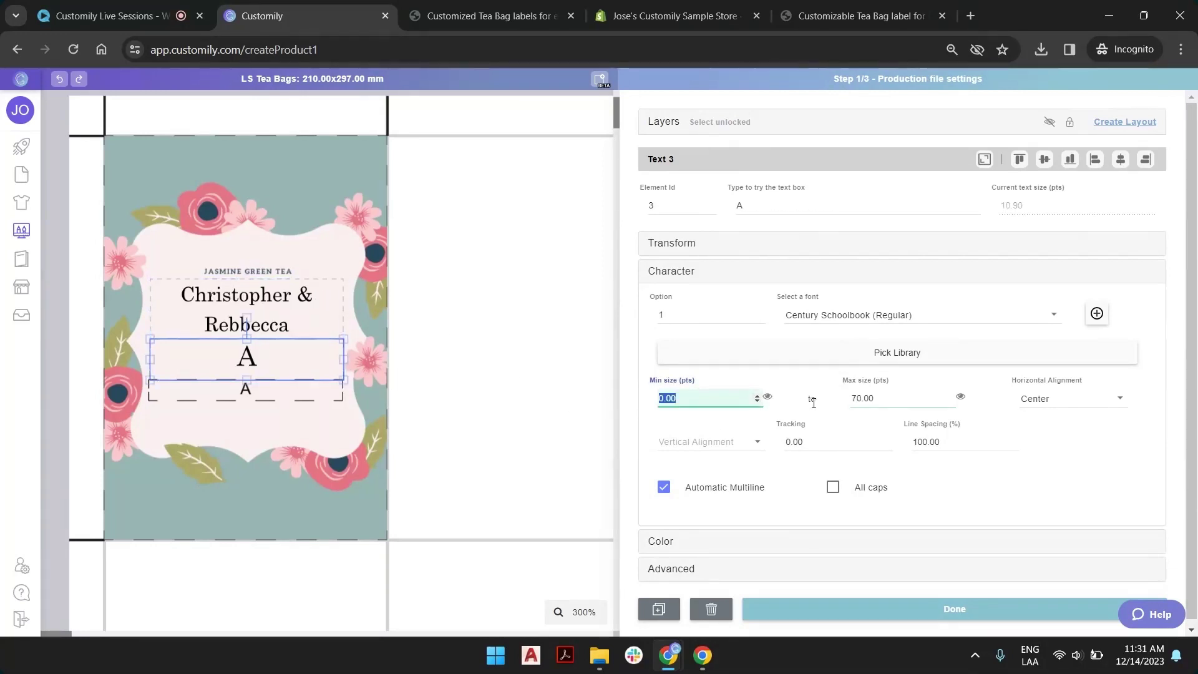
text(5)
click(767, 398)
click(767, 398)
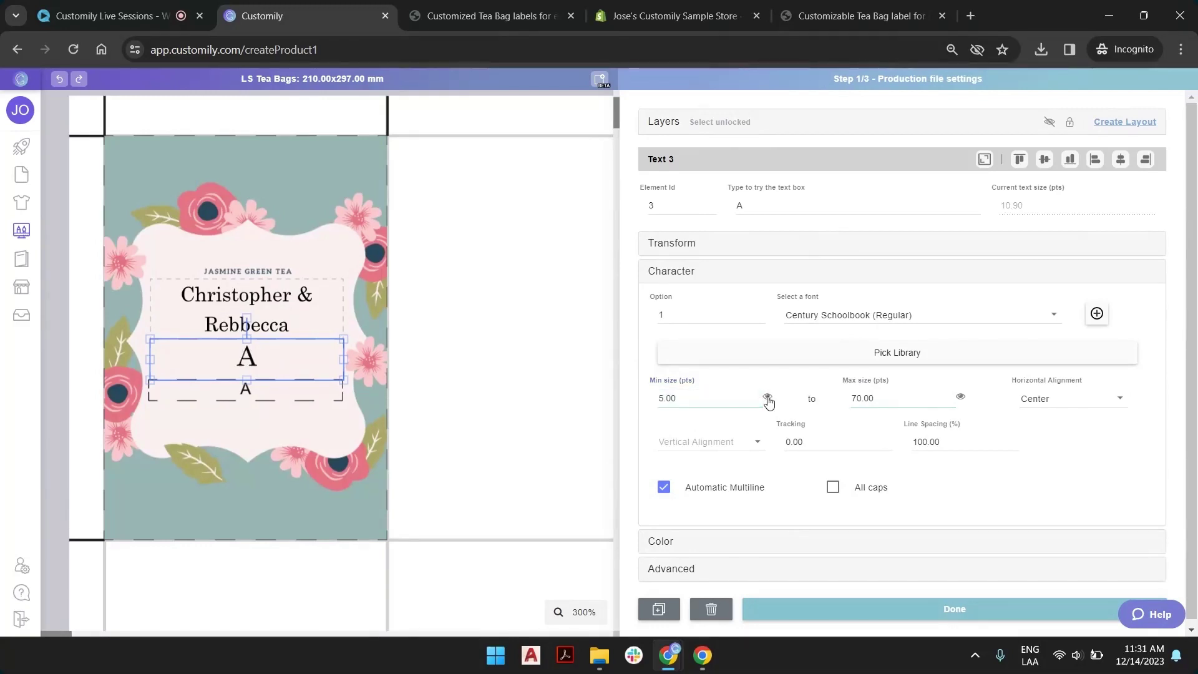
click(895, 398)
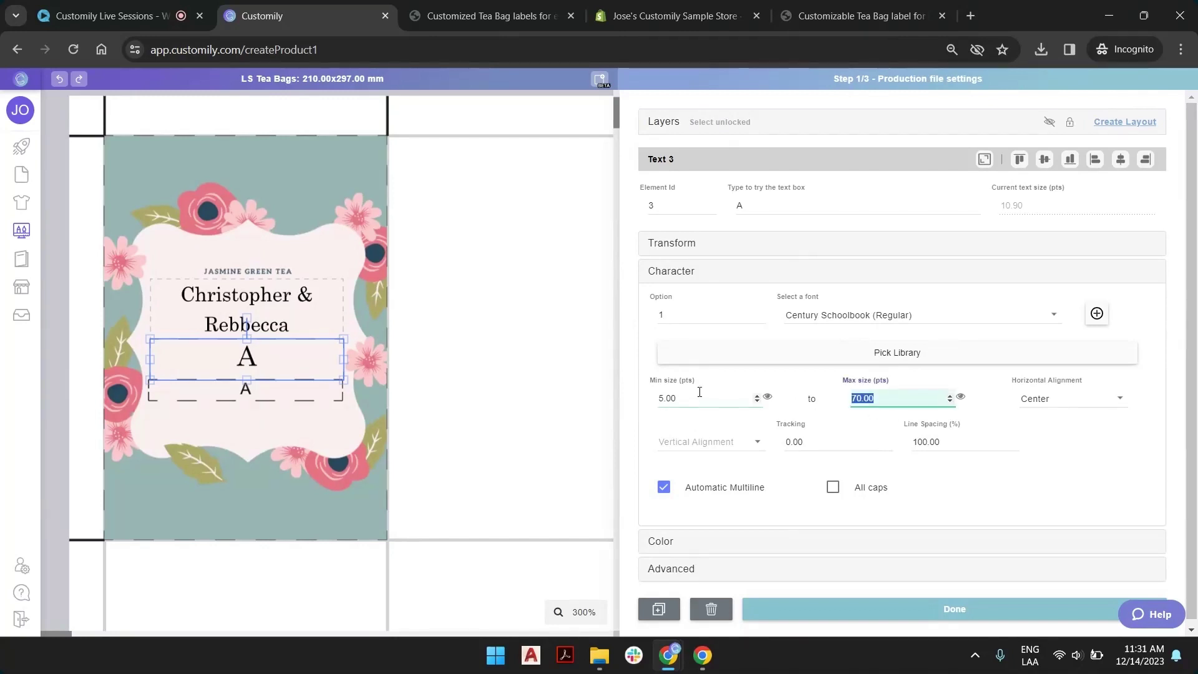
text(10)
Step: Apply the Century Schoolbook (Regular) font to the third text box
click(288, 397)
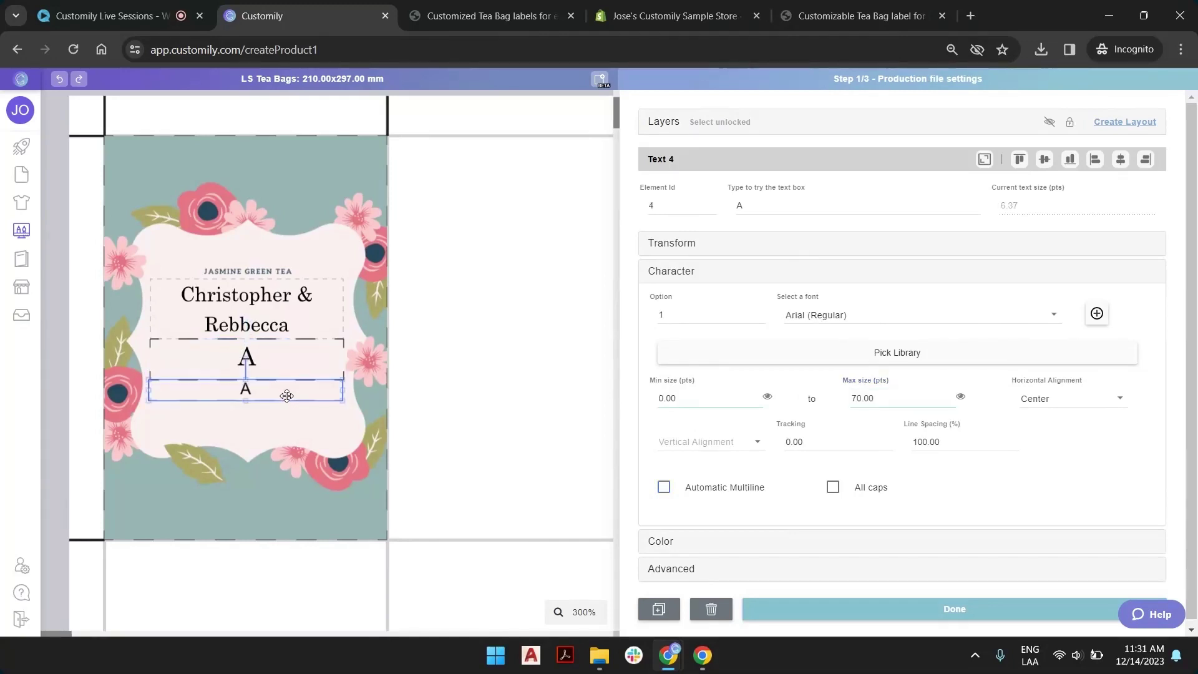
click(892, 318)
scroll(892, 320, down, 3)
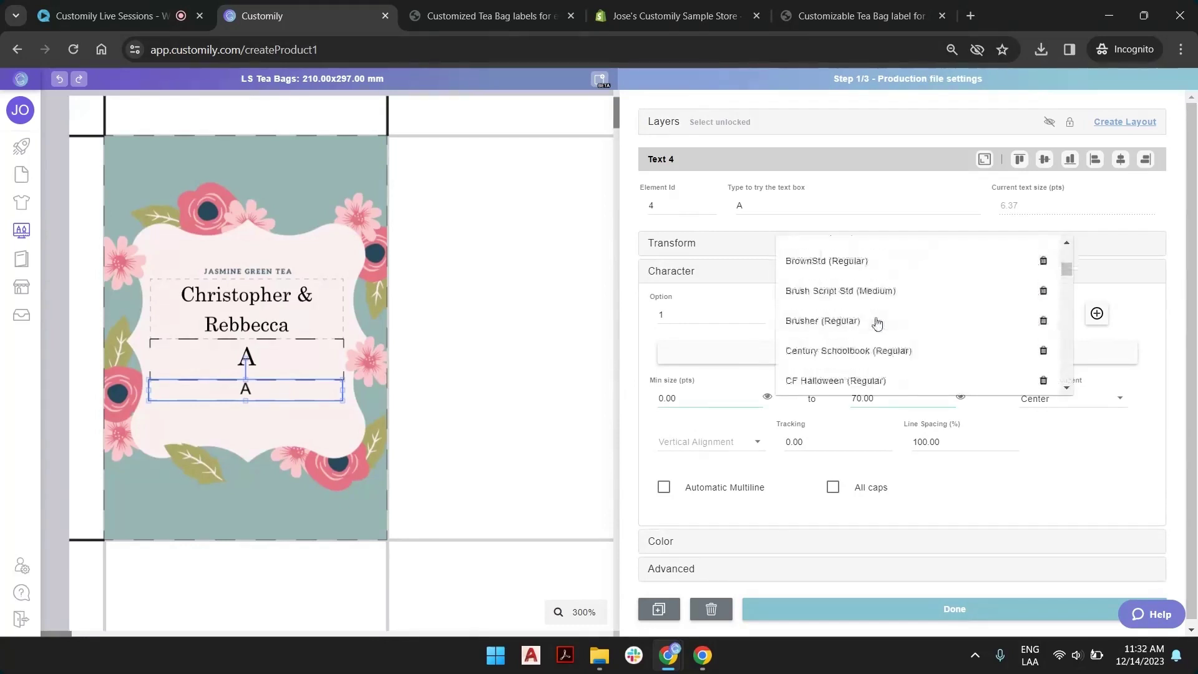
click(886, 345)
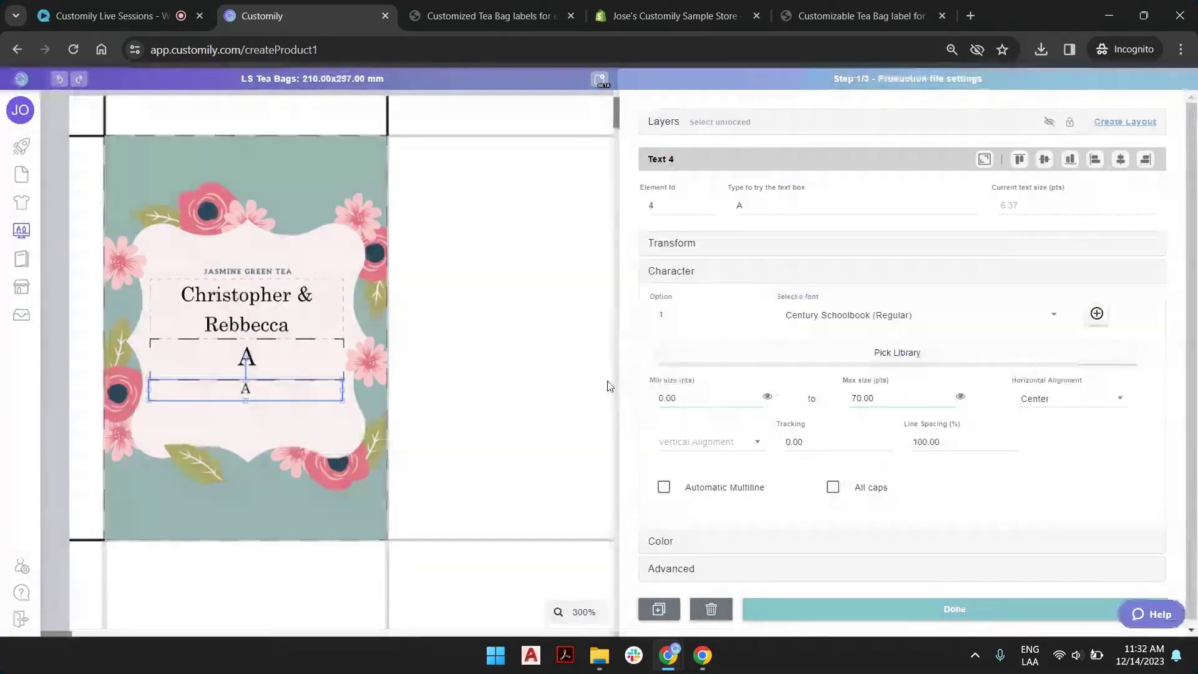
Step: Try a minimum and maximum size of 6 pt for the third text box
double_click(698, 399)
text(6)
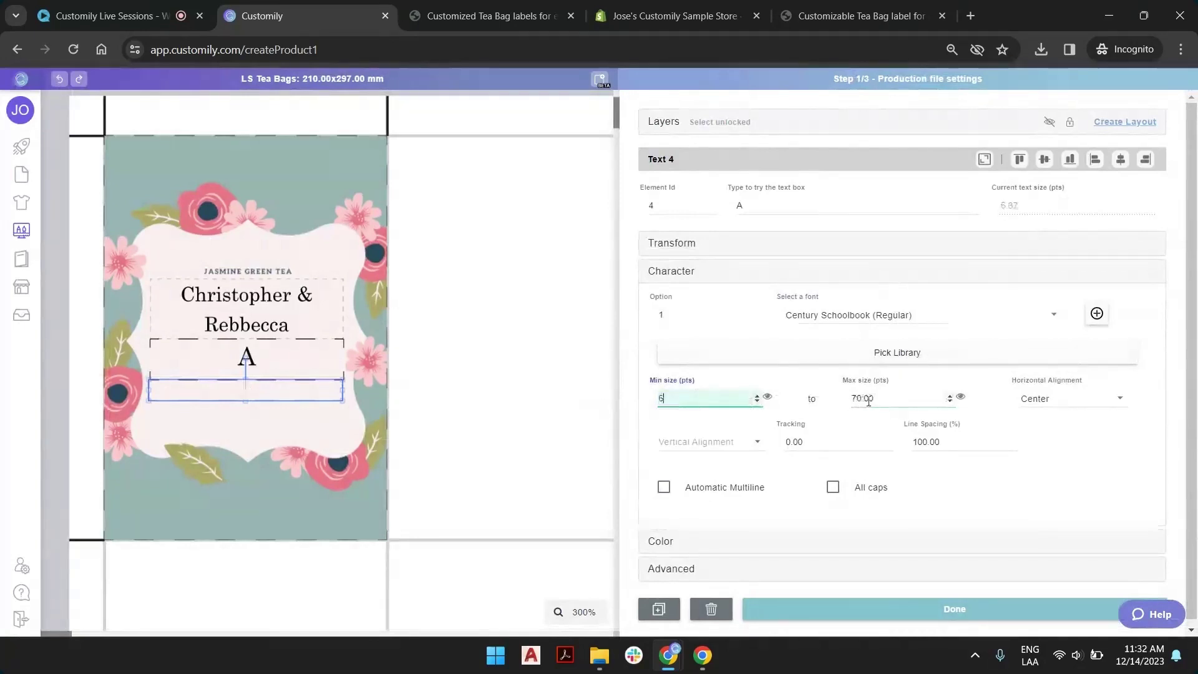
key(Tab)
text(6)
Step: Set the third text box's minimum and maximum sizes to 5 pt
click(693, 401)
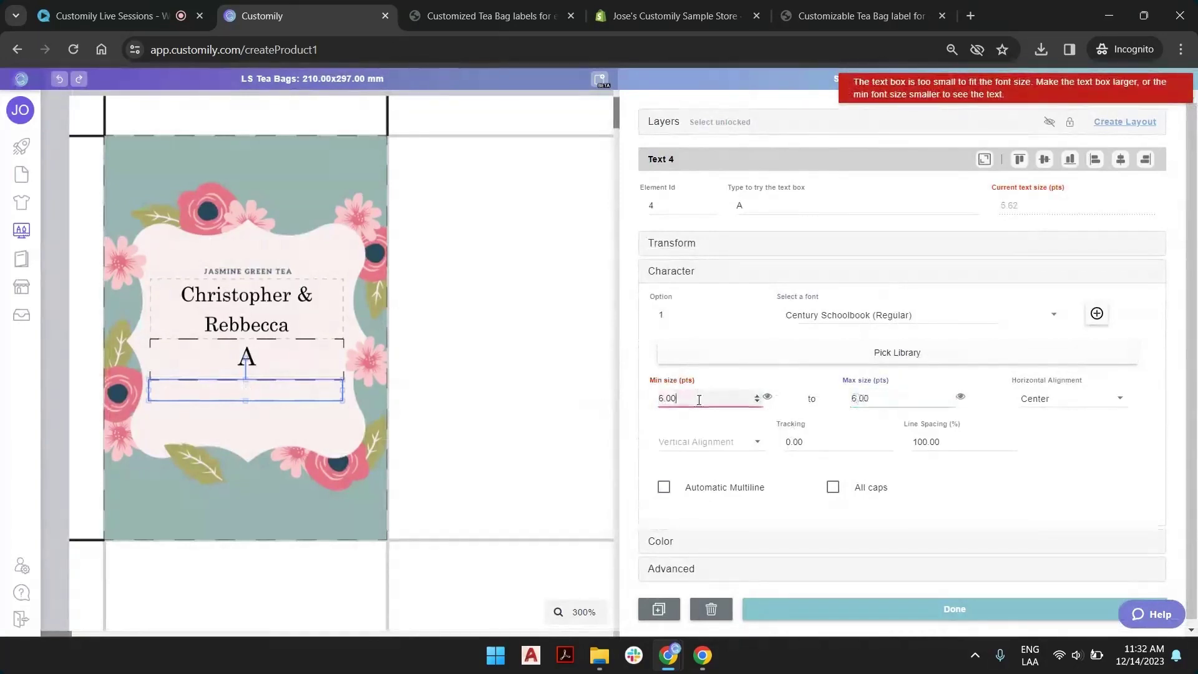
key(ctrl+a)
text(5)
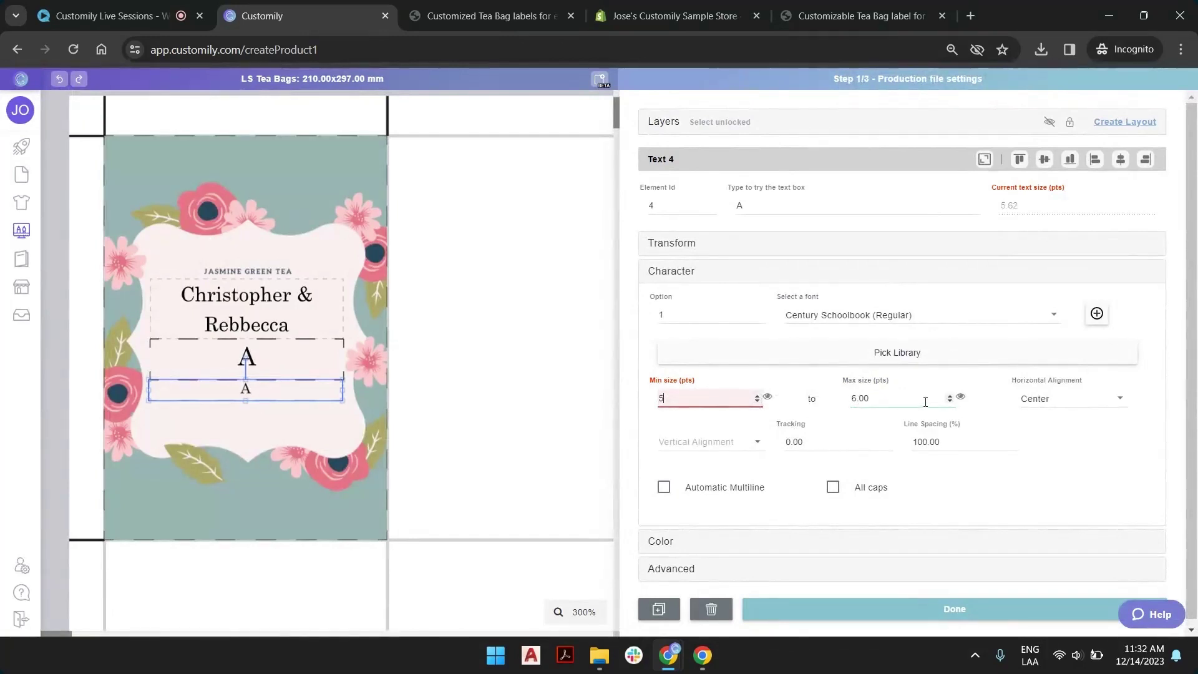
key(Tab)
text(5)
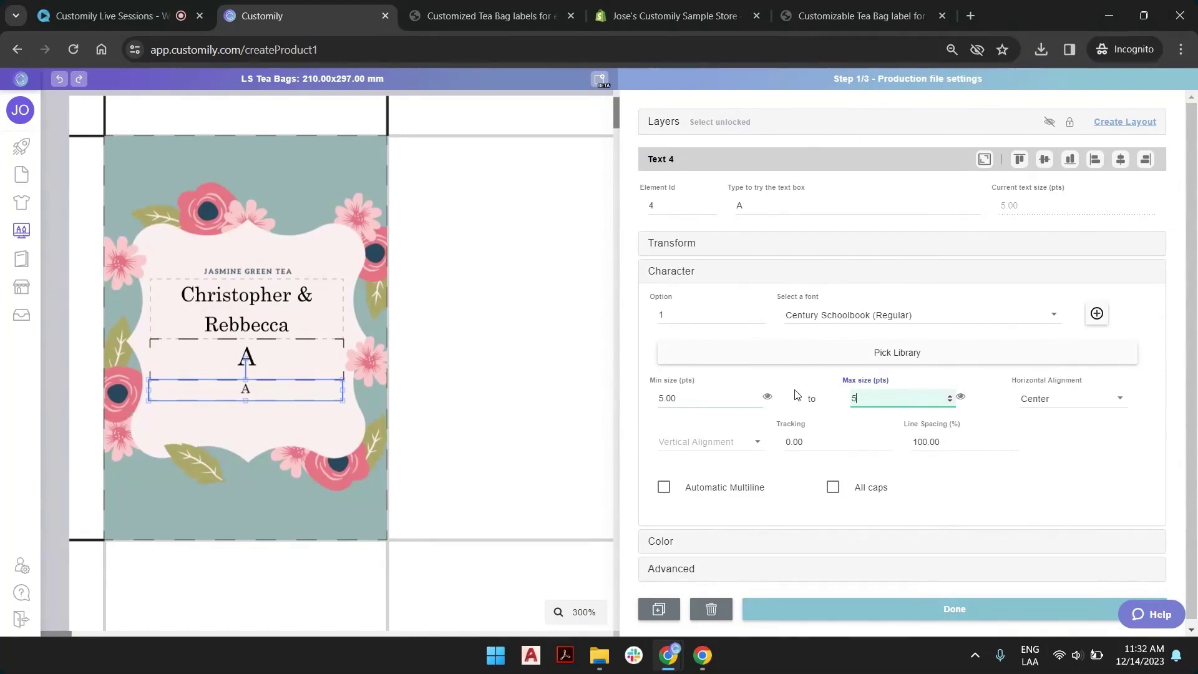
Step: Test the third text box's size limits at 6 pt again, and restore both limits to 5 pt
click(948, 396)
click(757, 397)
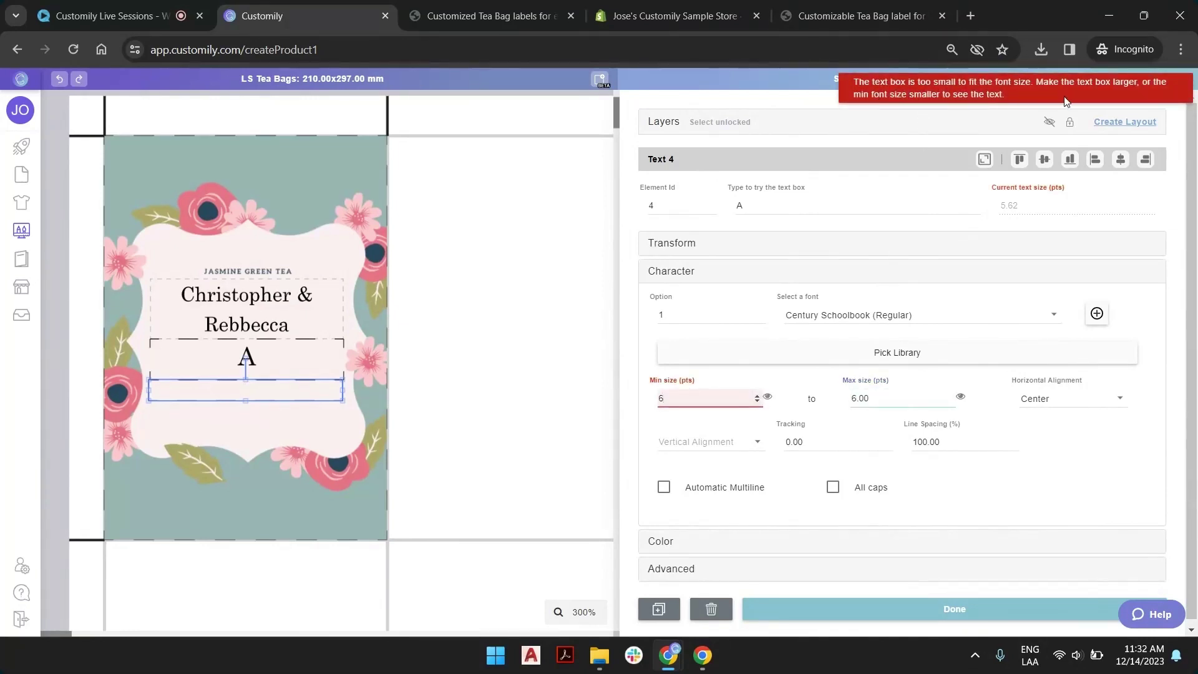
triple_click(879, 399)
text(5)
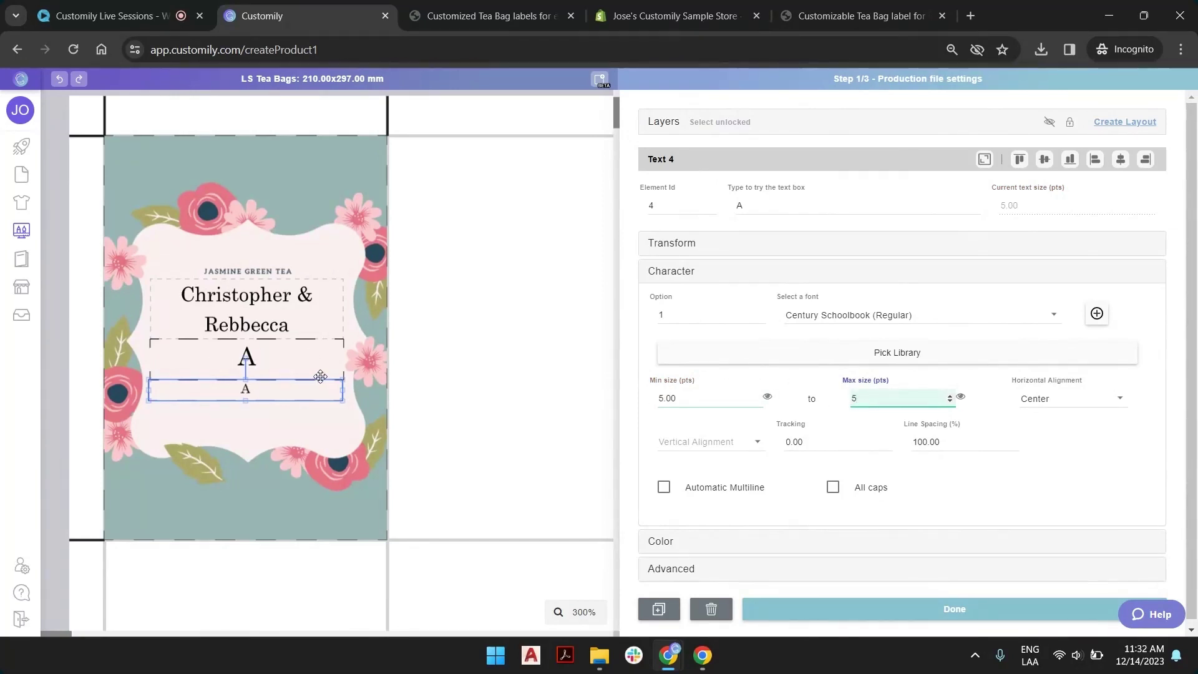
Step: Select all three text boxes together, align them horizontally by their centers, and deselect them
shift+click(288, 306)
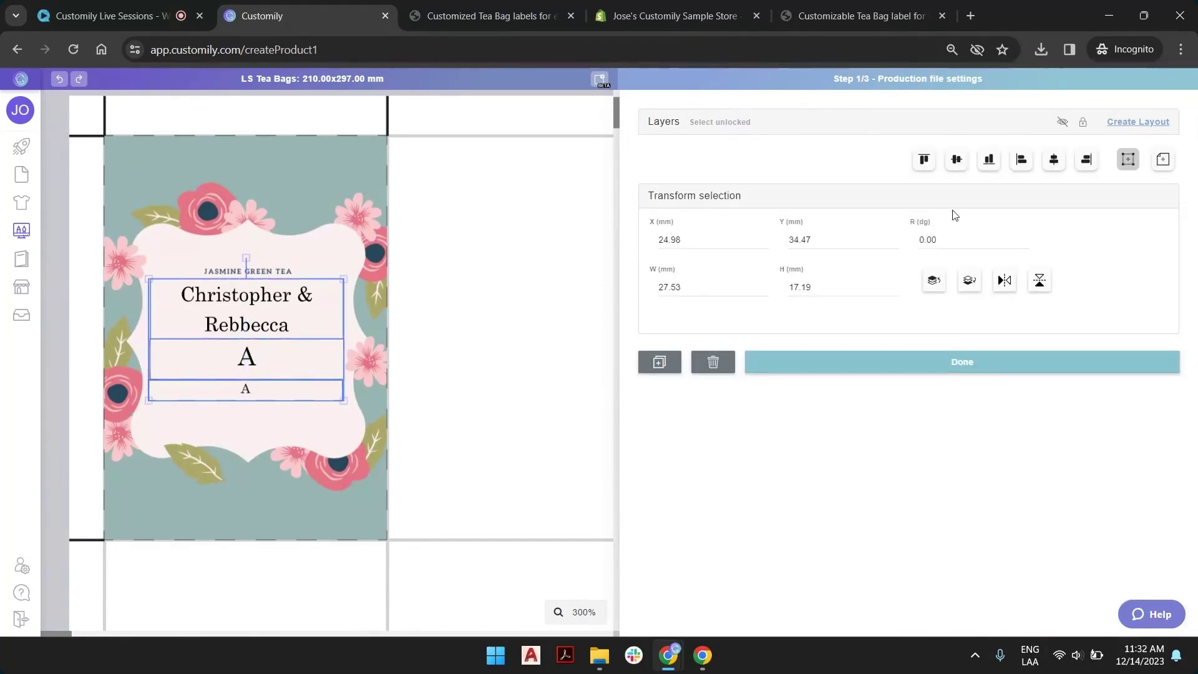
click(1053, 160)
click(455, 321)
Step: Add Brusher (Regular) as font option 2 of the first text box
click(301, 307)
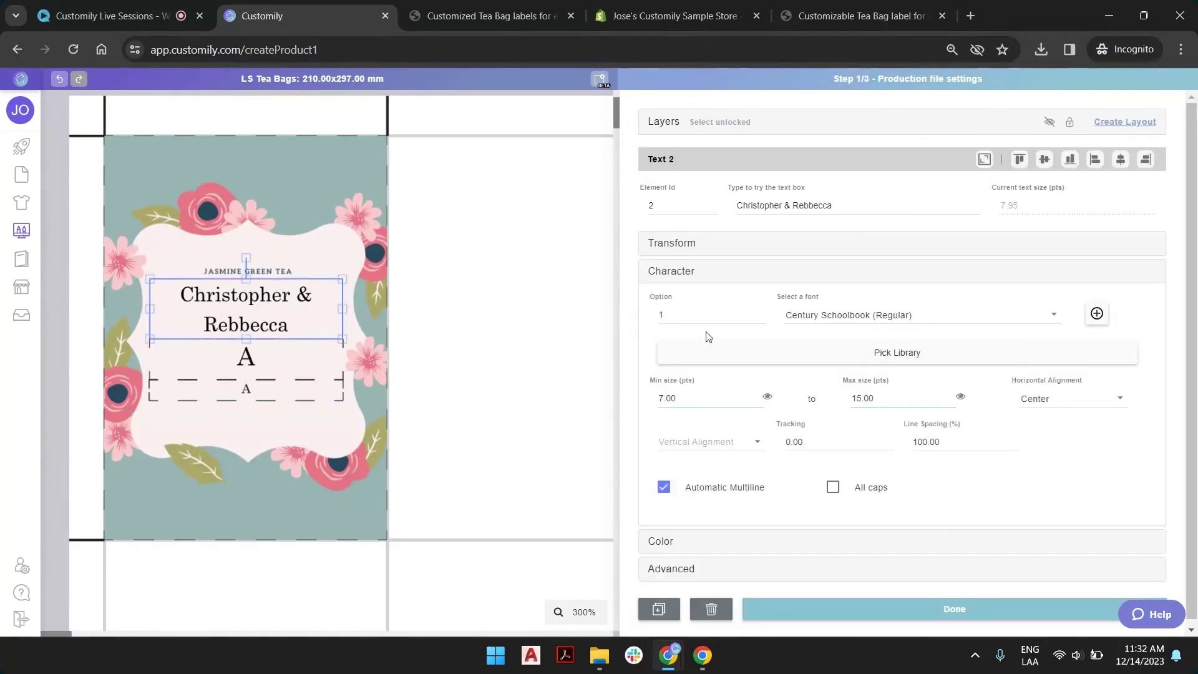
click(761, 314)
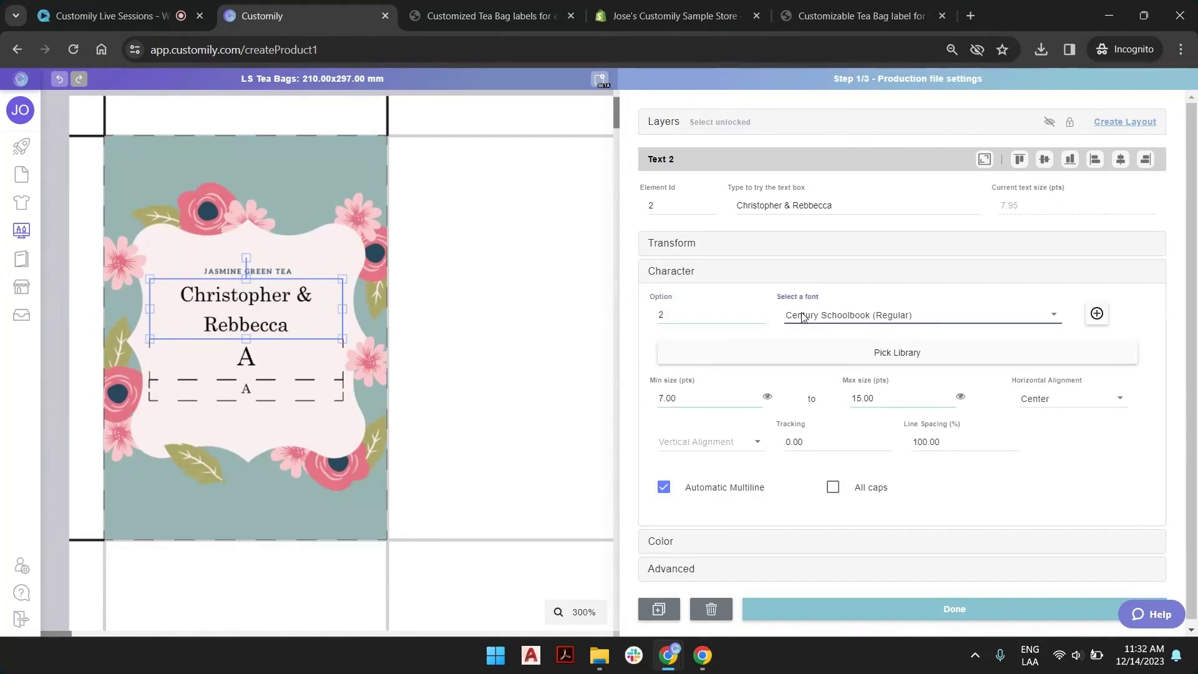
click(795, 315)
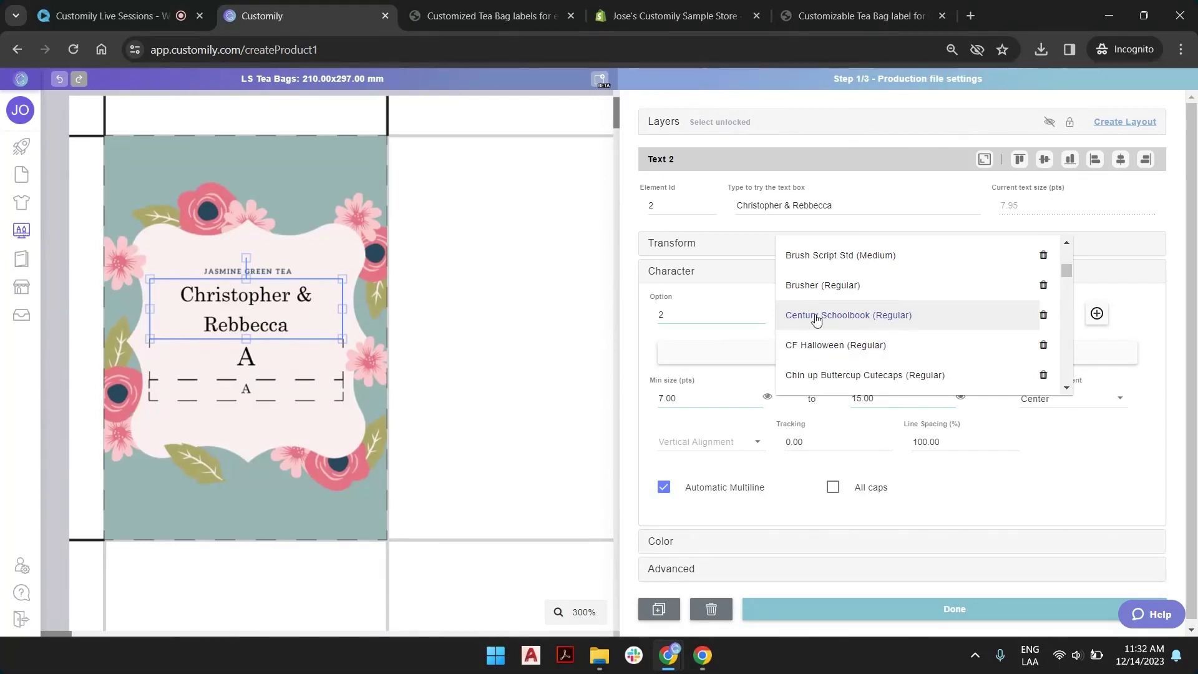
click(836, 285)
click(653, 377)
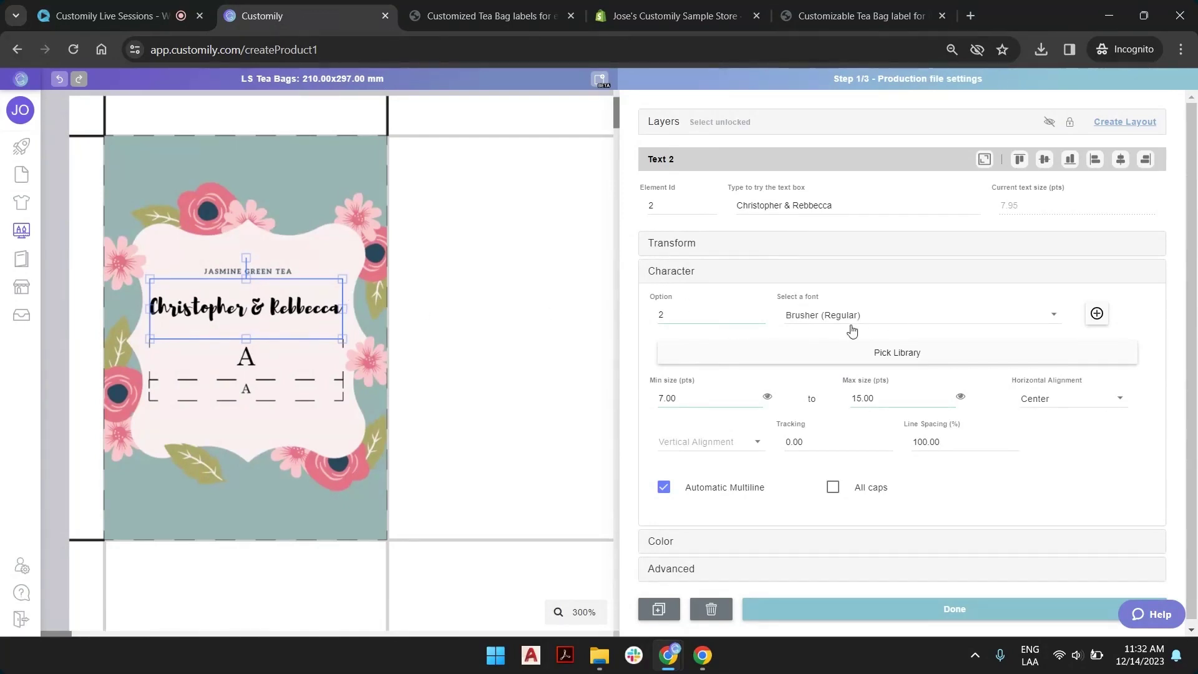
Step: Save Brusher (Regular) as font option 2 of the second text box
click(246, 357)
click(822, 322)
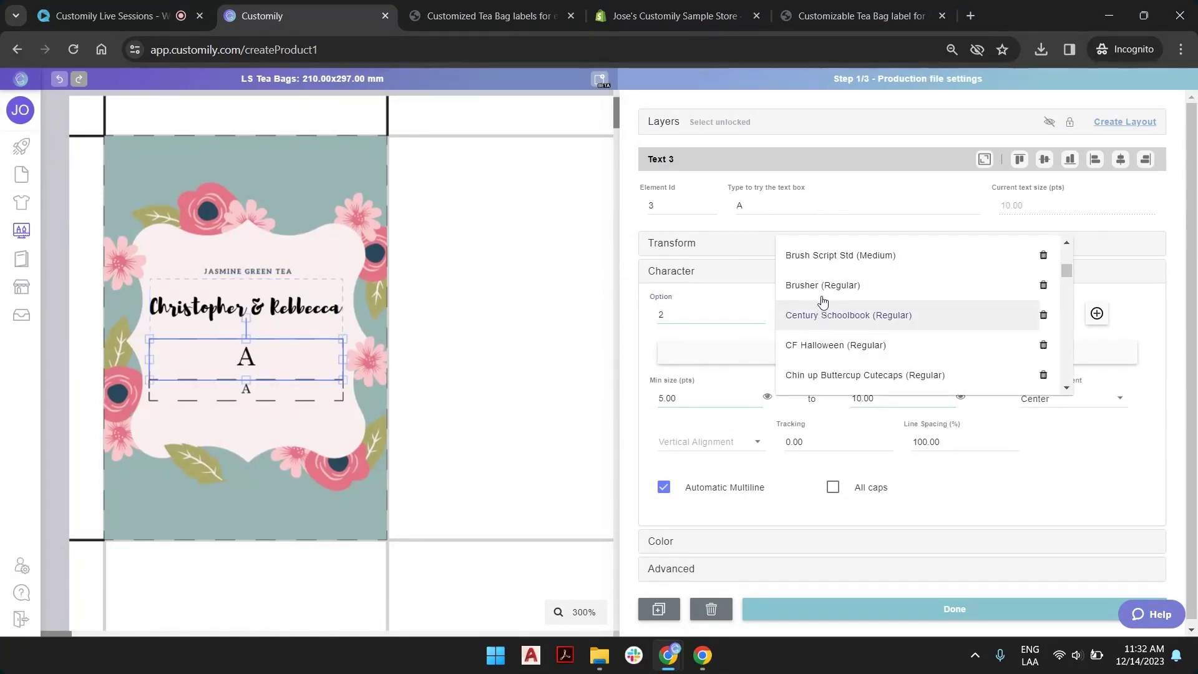
click(820, 281)
click(649, 378)
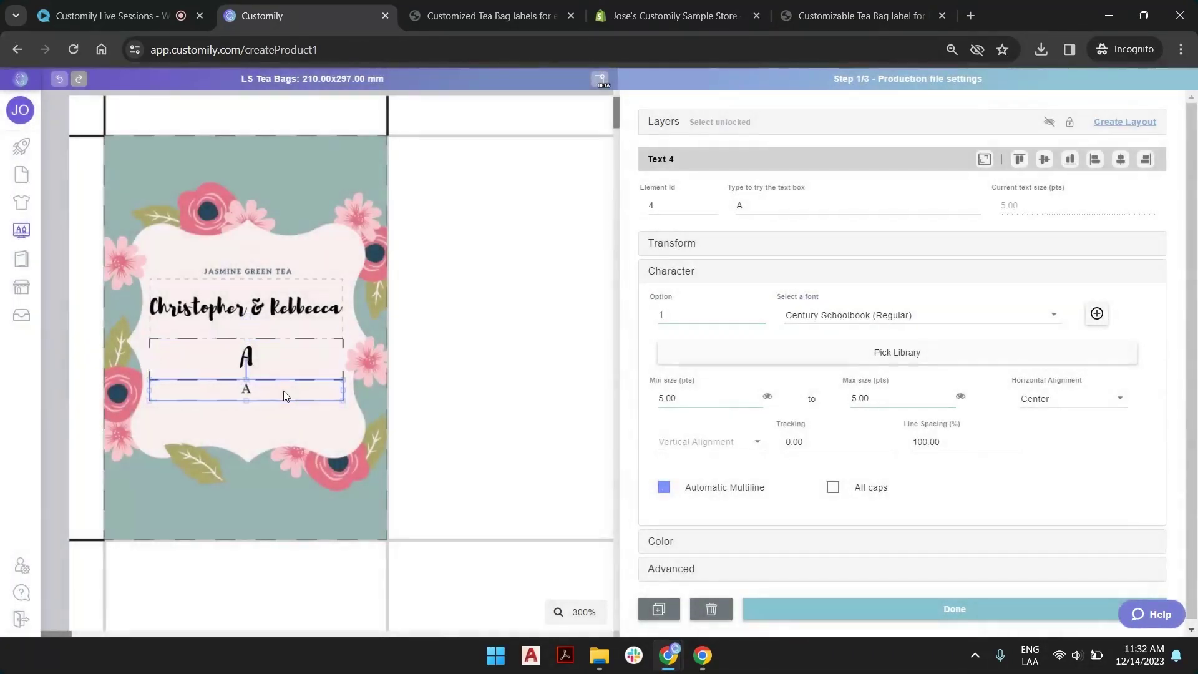
Step: Store Brusher (Regular) as font option 2 of the third text box
click(761, 317)
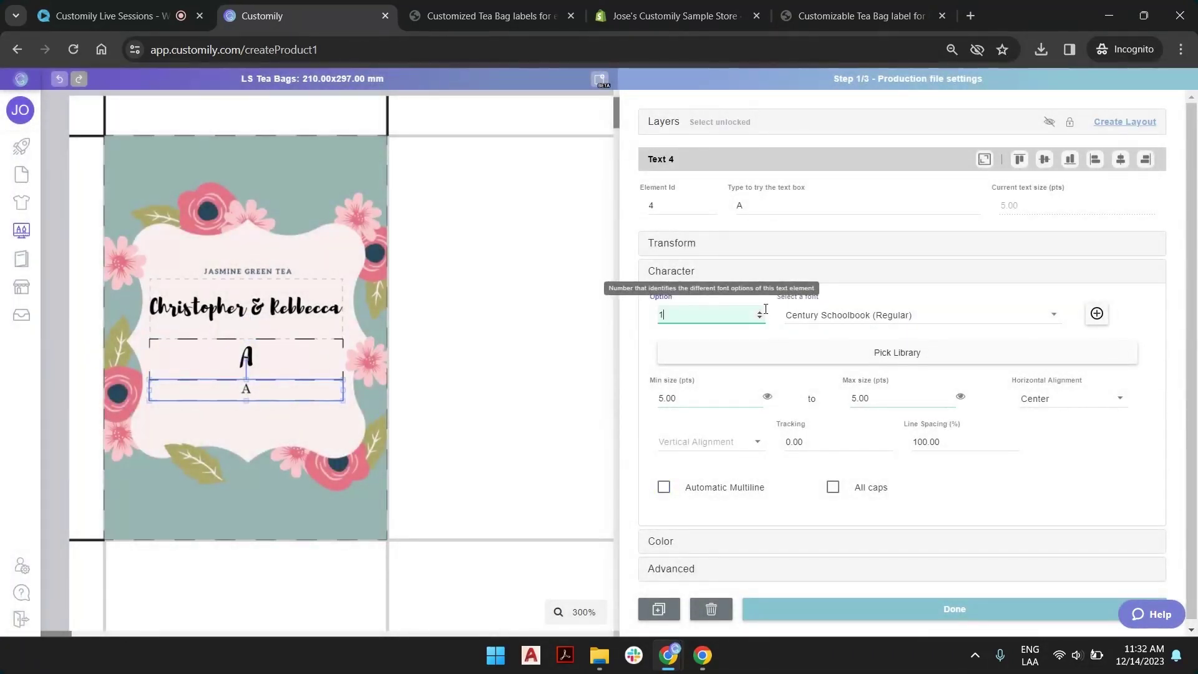
click(819, 315)
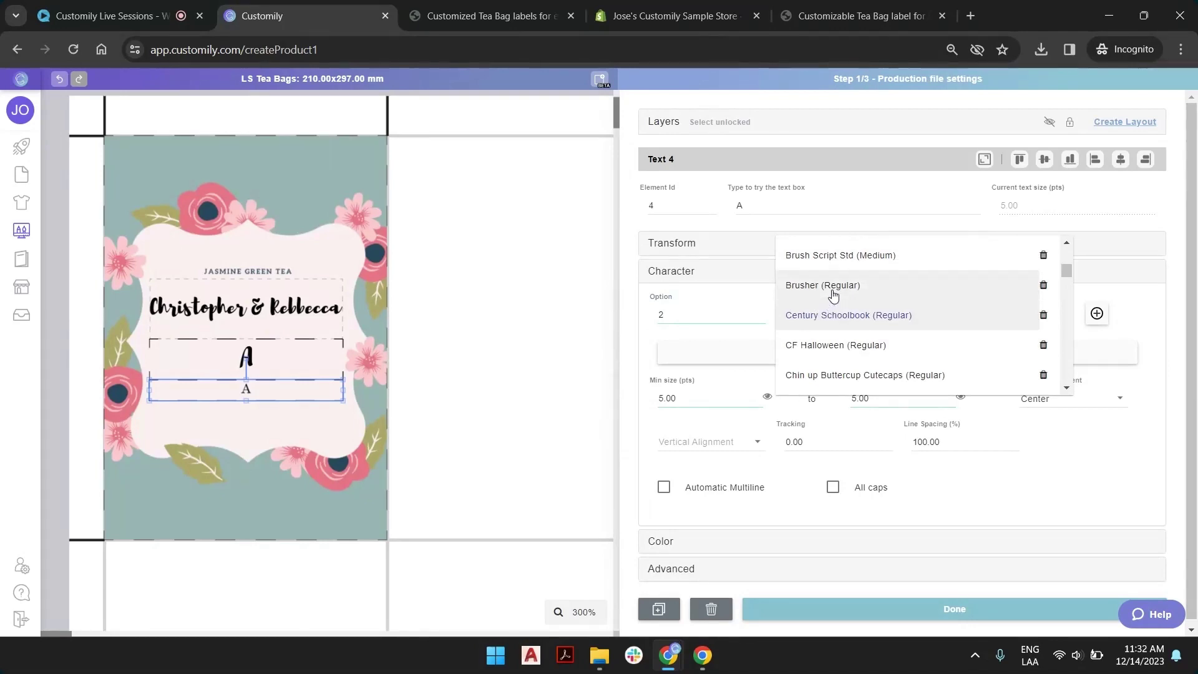
click(829, 284)
click(651, 377)
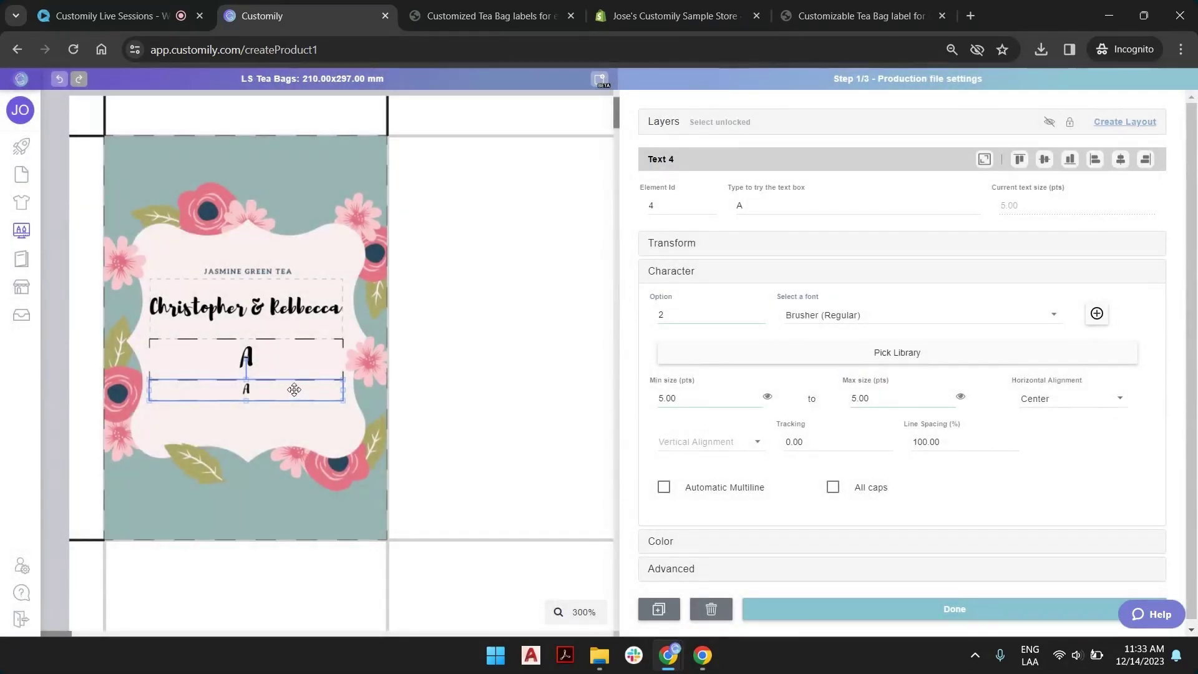
Step: Preview the label's design options 1, 2 and 3 to compare how the three text boxes fit each design
click(823, 543)
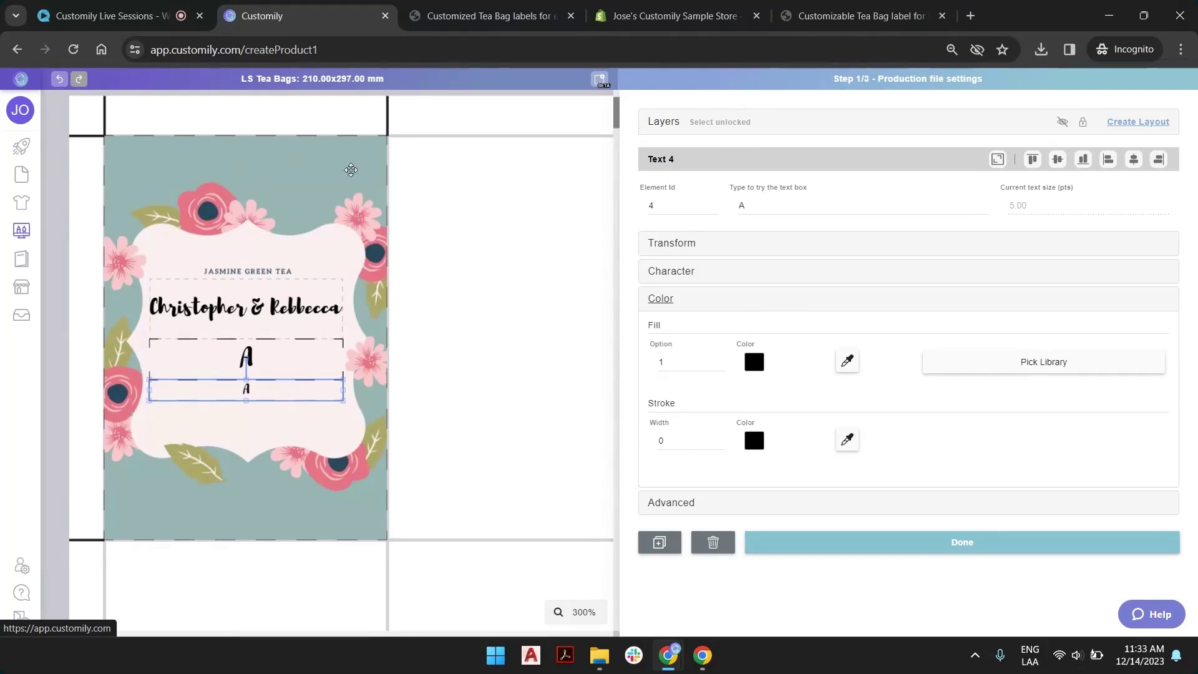
click(351, 170)
click(803, 204)
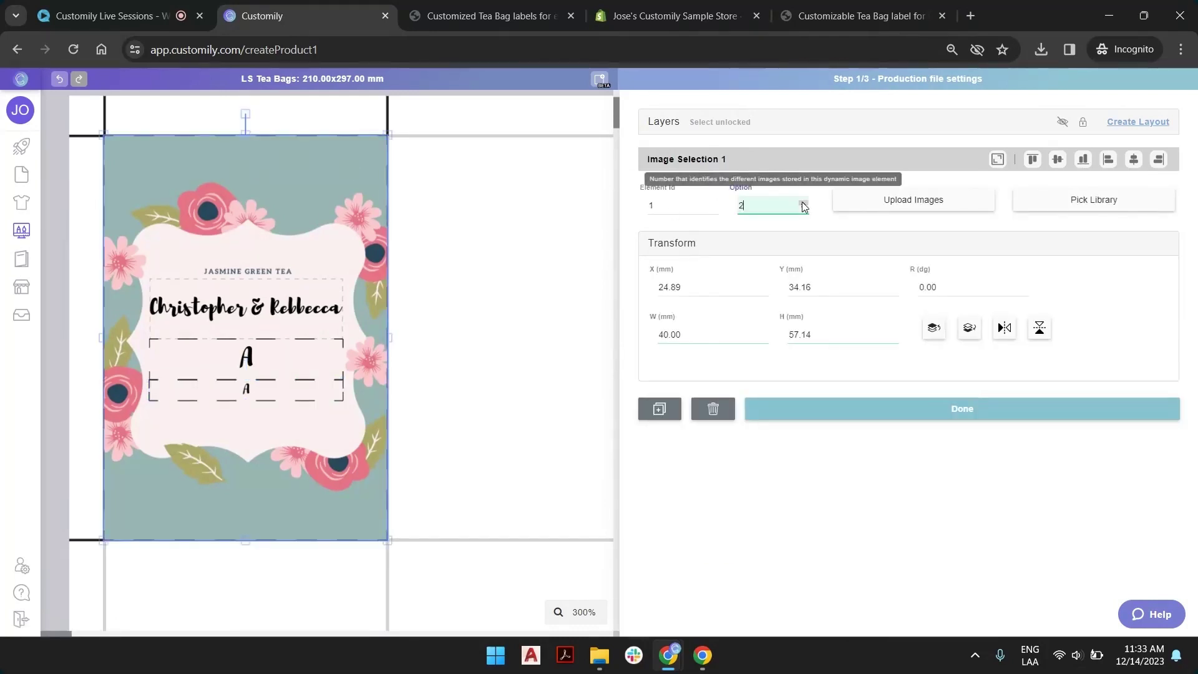
click(804, 204)
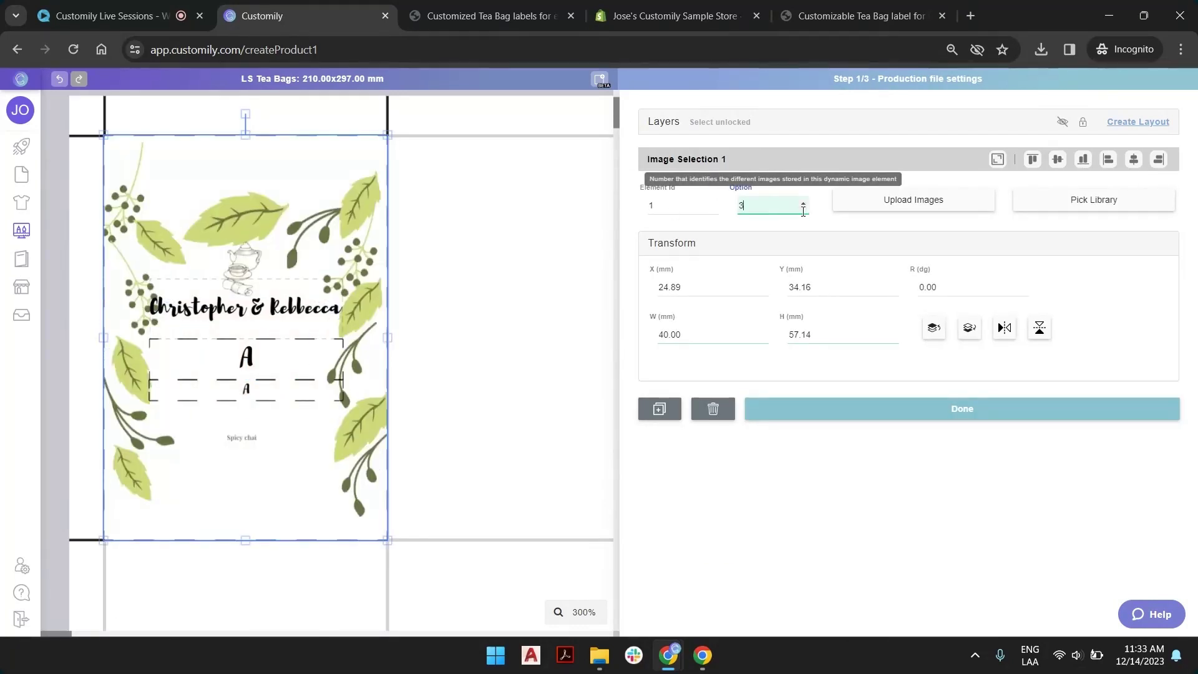
click(803, 208)
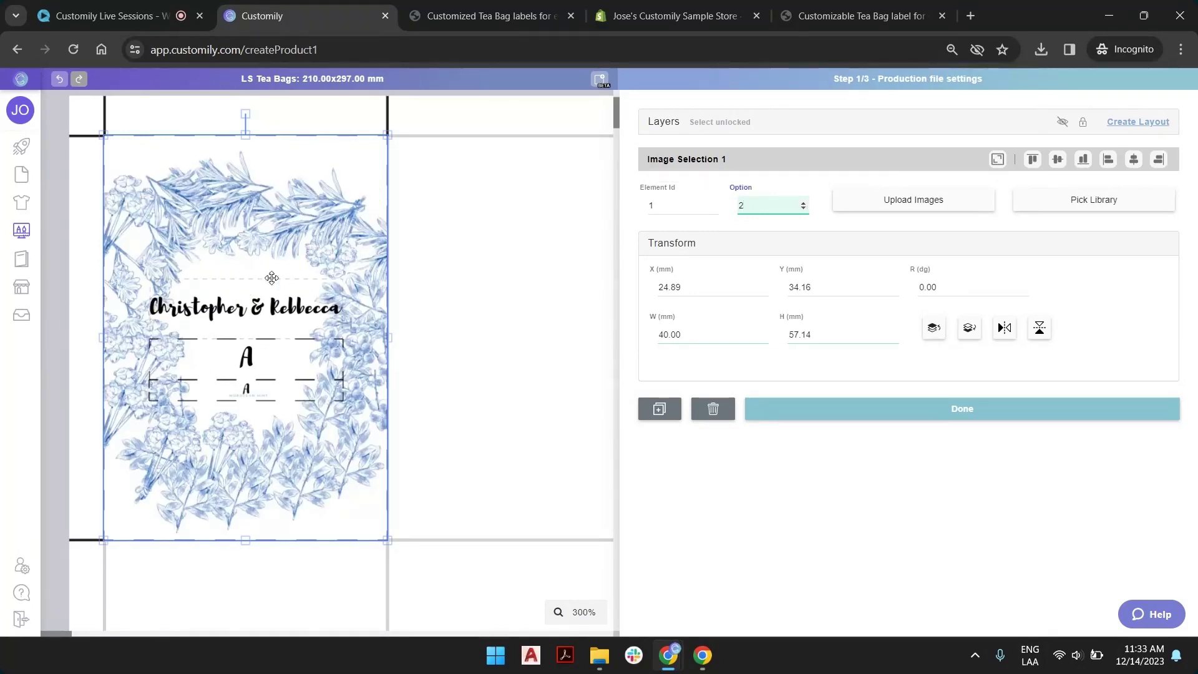
click(804, 208)
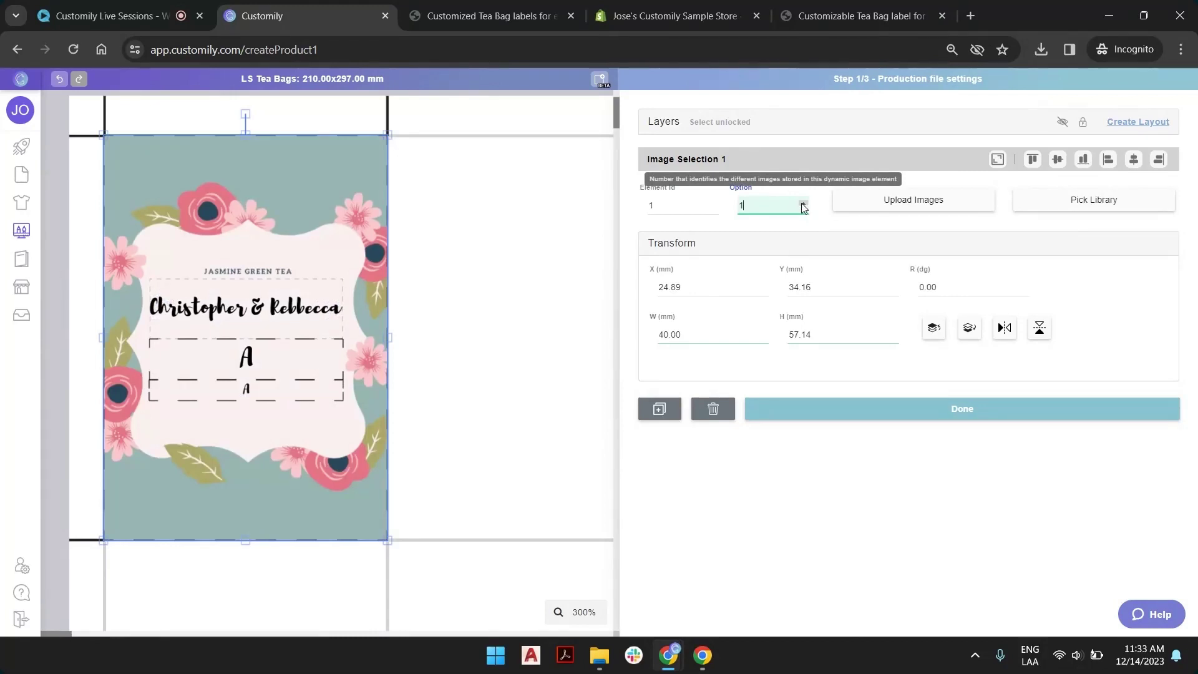
click(803, 208)
Step: Shrink the three text boxes together to about 24.4 mm wide and 15.3 mm high so they fit inside the blue floral design
click(298, 304)
shift+click(272, 360)
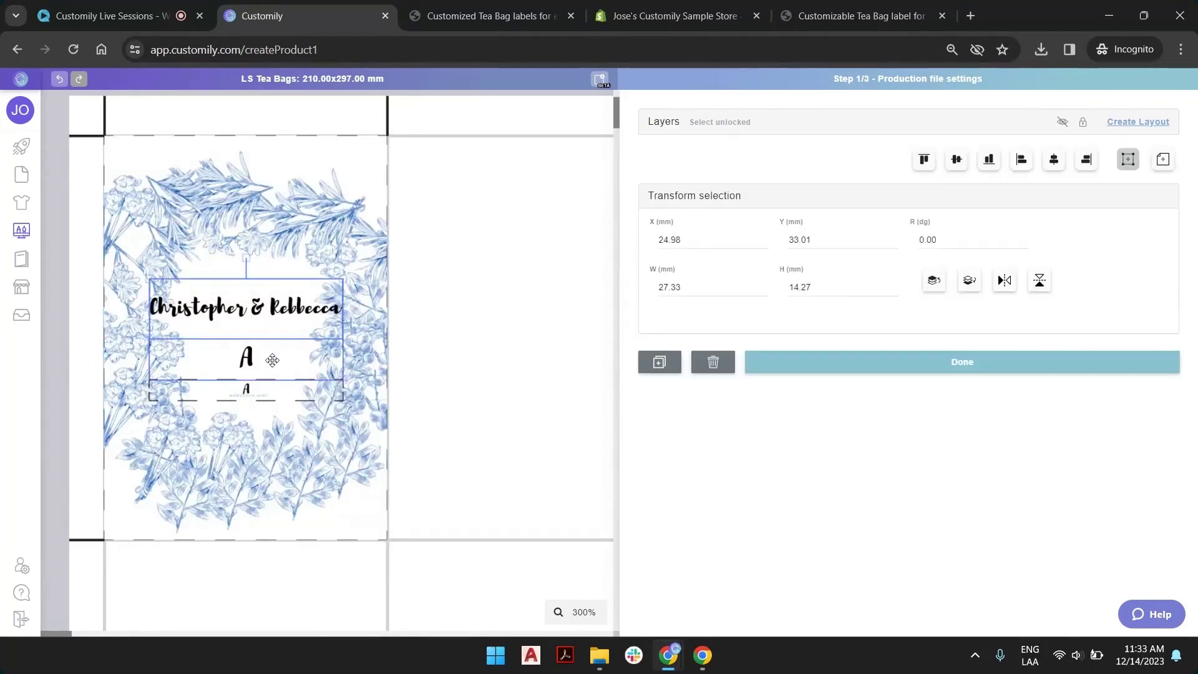
shift+click(278, 387)
drag(342, 280, 329, 283)
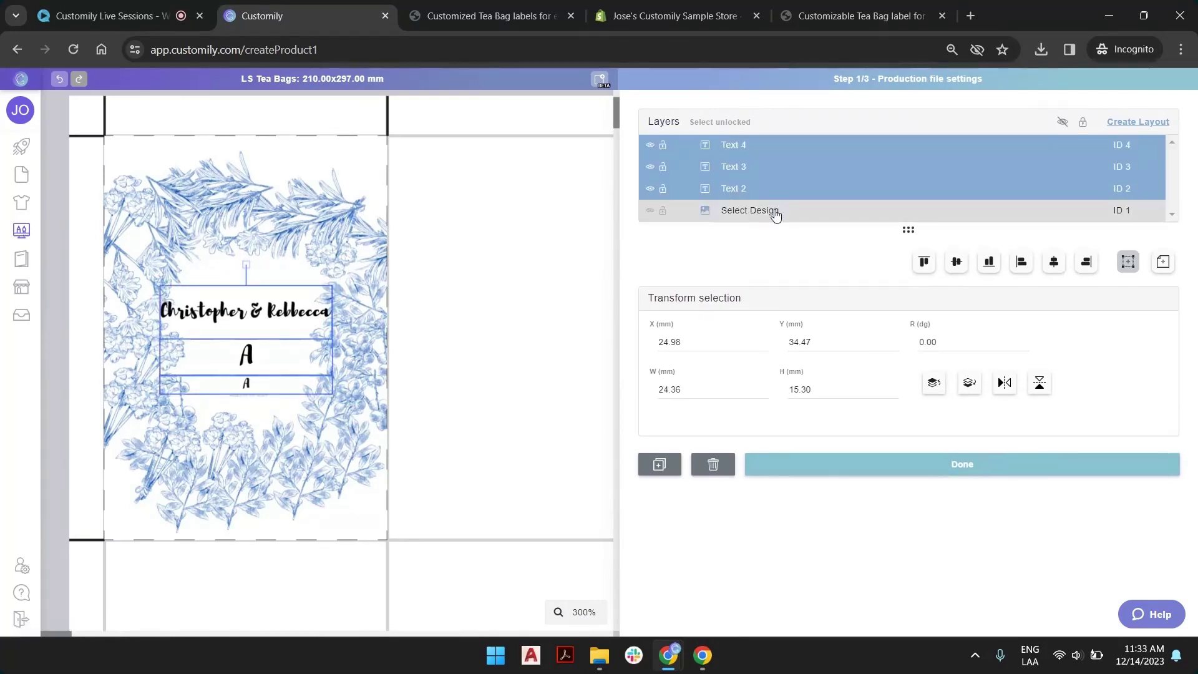
Step: Check the resized text boxes against each option of the Select Design layer, returning to option 1
click(775, 210)
click(803, 304)
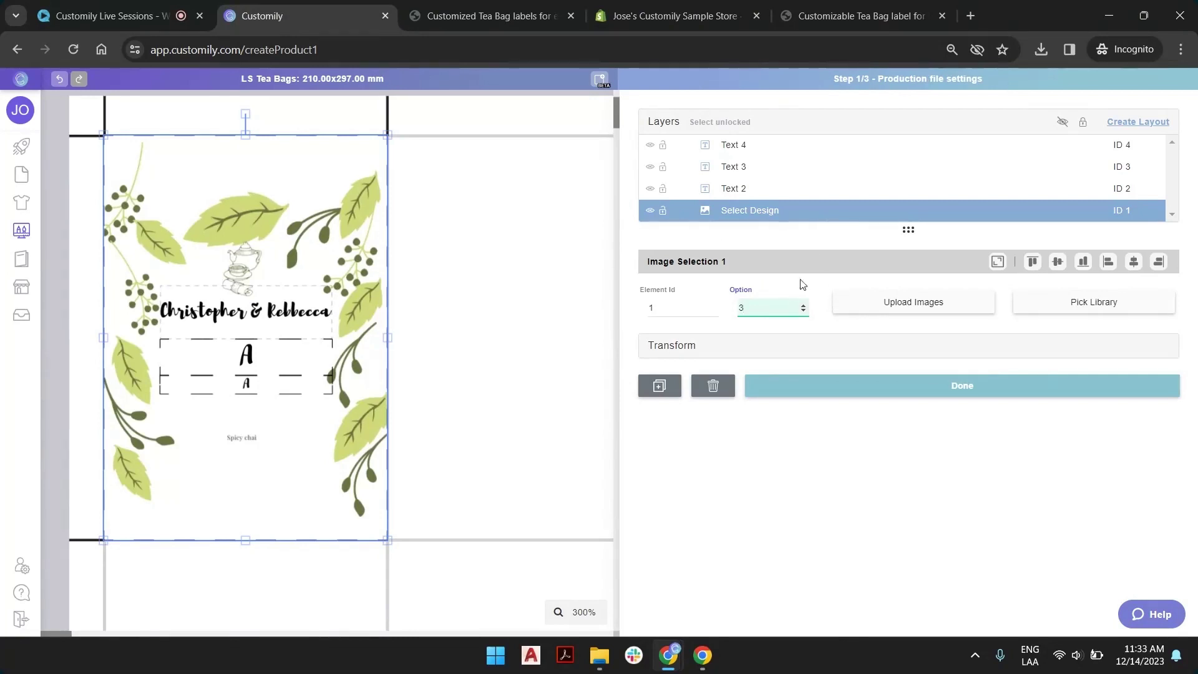
click(803, 311)
click(803, 313)
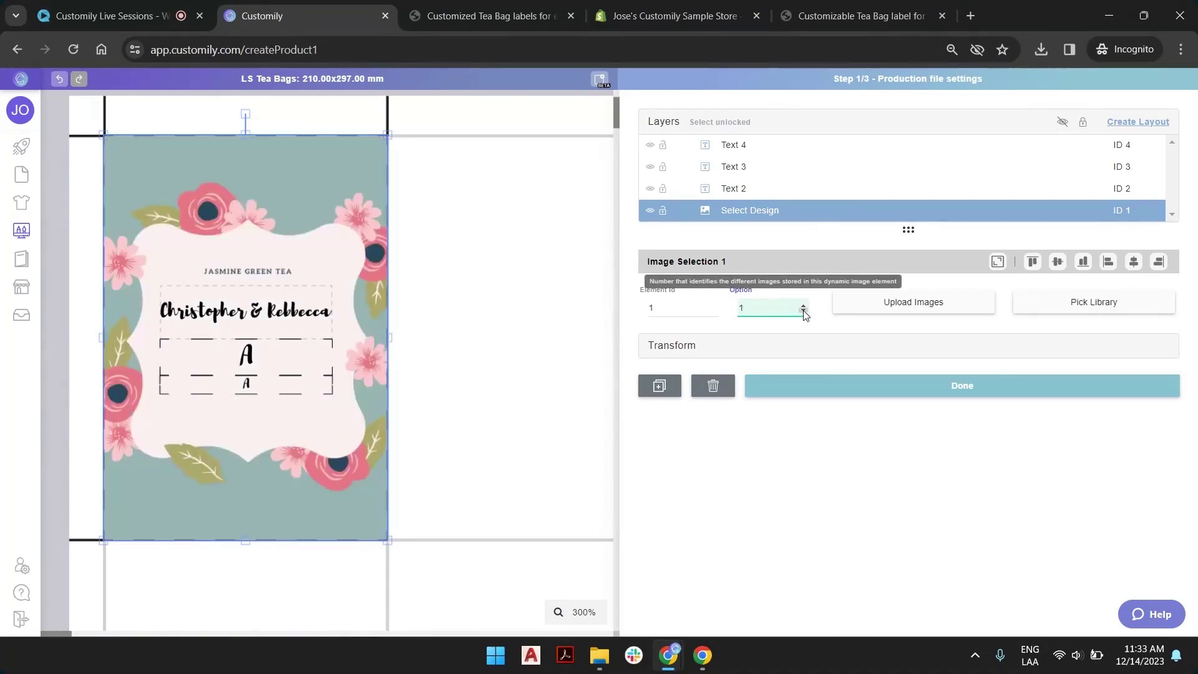
click(803, 309)
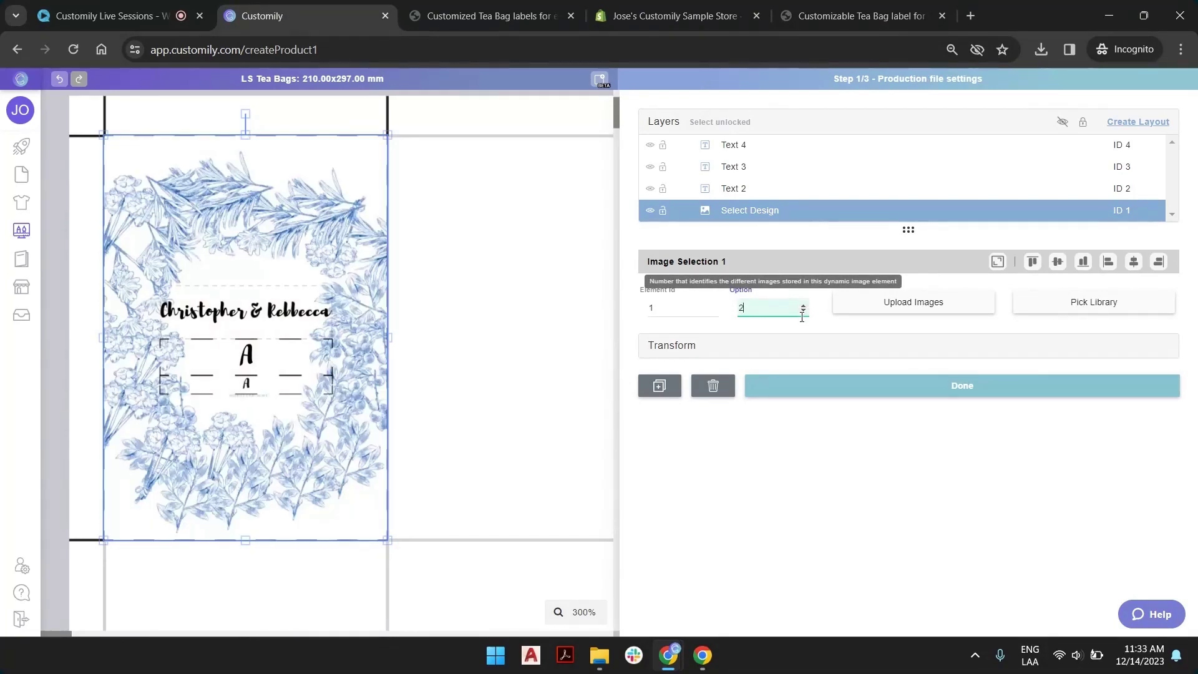
click(804, 313)
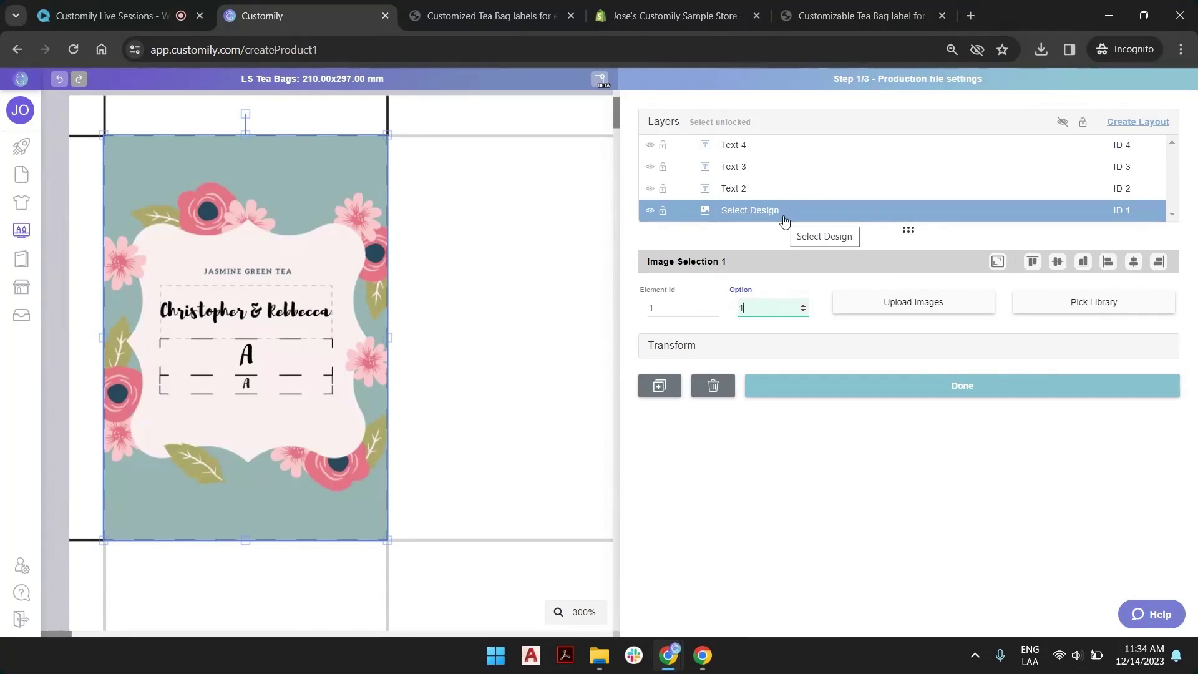
Step: Rename the Text 2 layer as Names
click(743, 195)
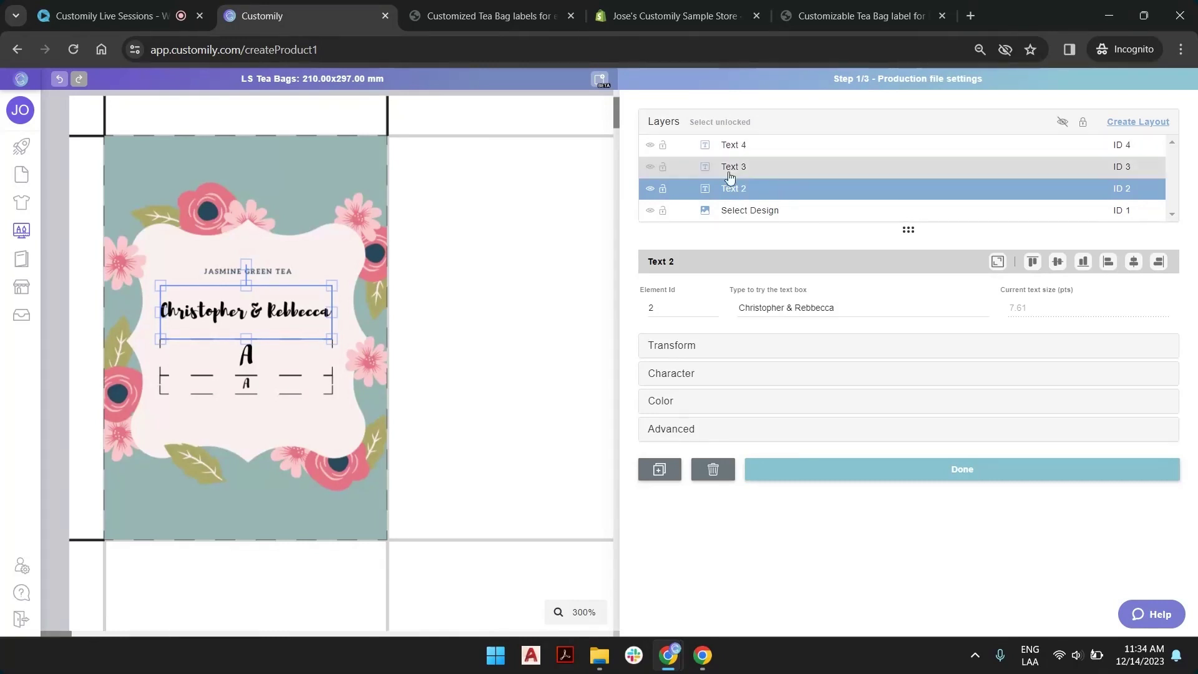
double_click(742, 188)
text(Names)
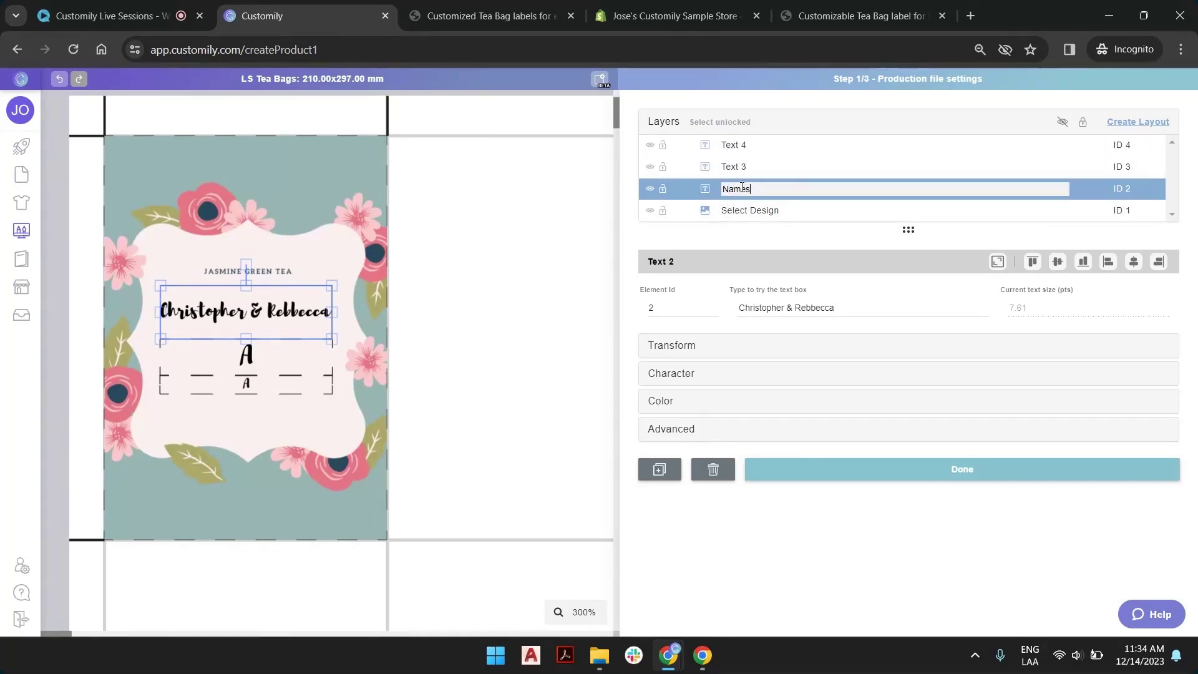
key(Return)
Step: Rename the Text 3 layer as Message
click(736, 170)
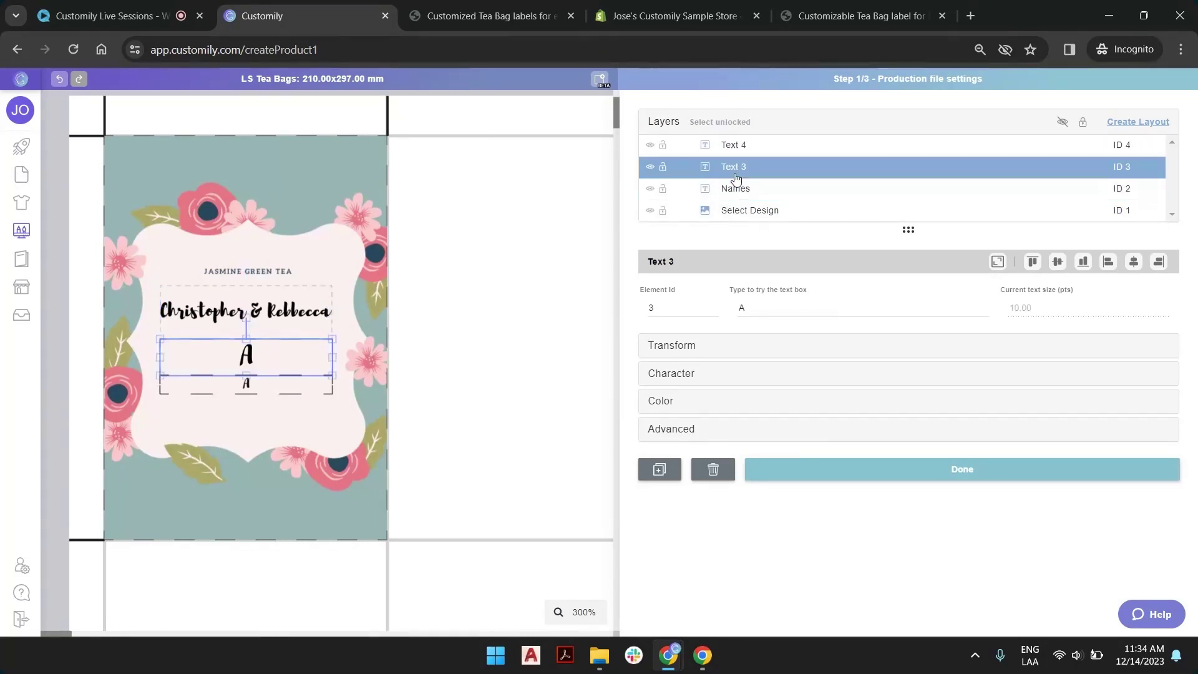
double_click(732, 166)
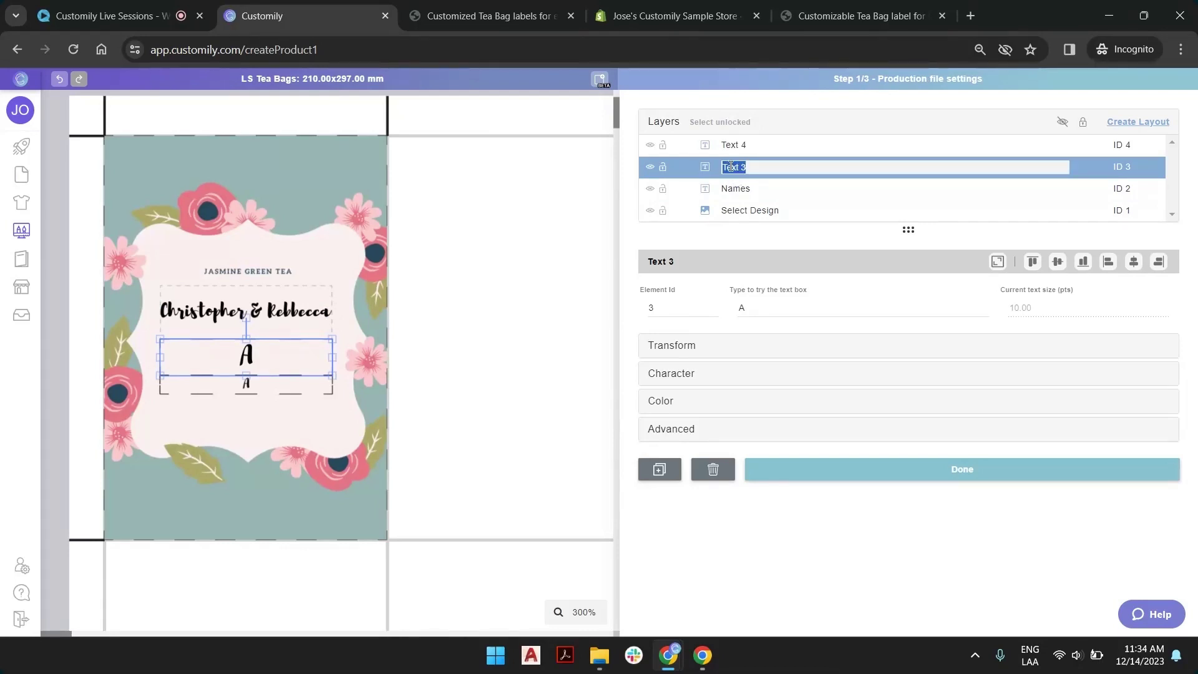
text(Message)
key(Return)
Step: Rename the Text 4 layer as Date
double_click(731, 146)
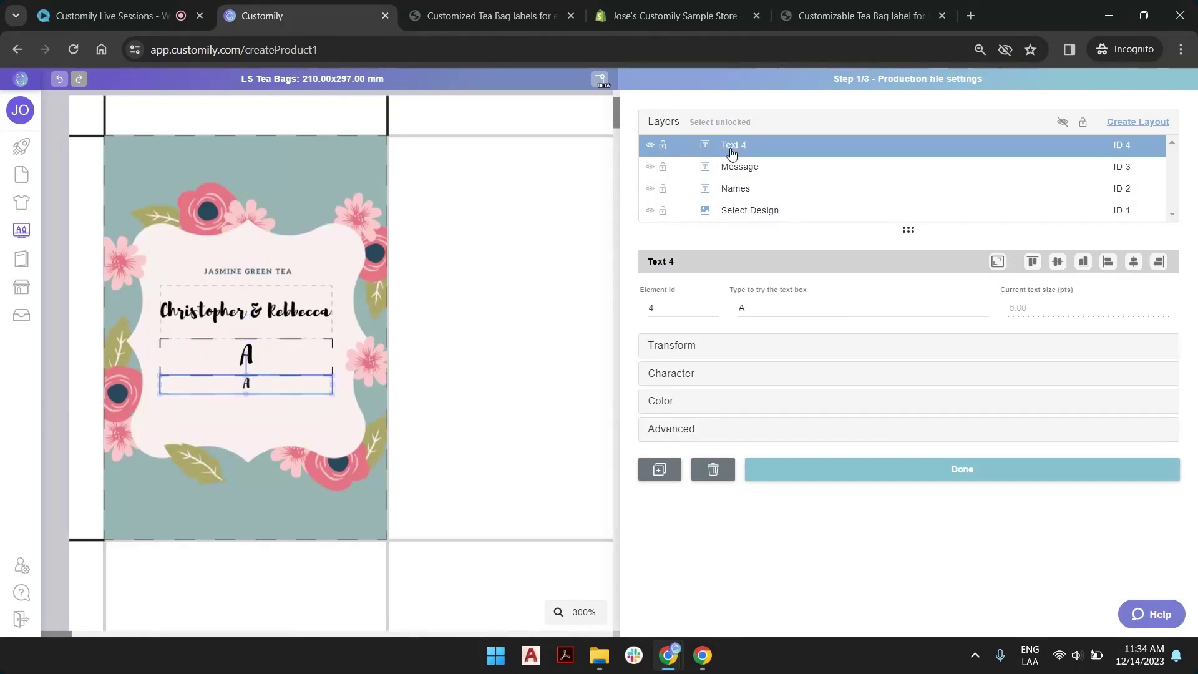
text(Date)
key(Return)
Step: Set fill color option 1 of the Names text to the teal sampled from the label's background
click(737, 189)
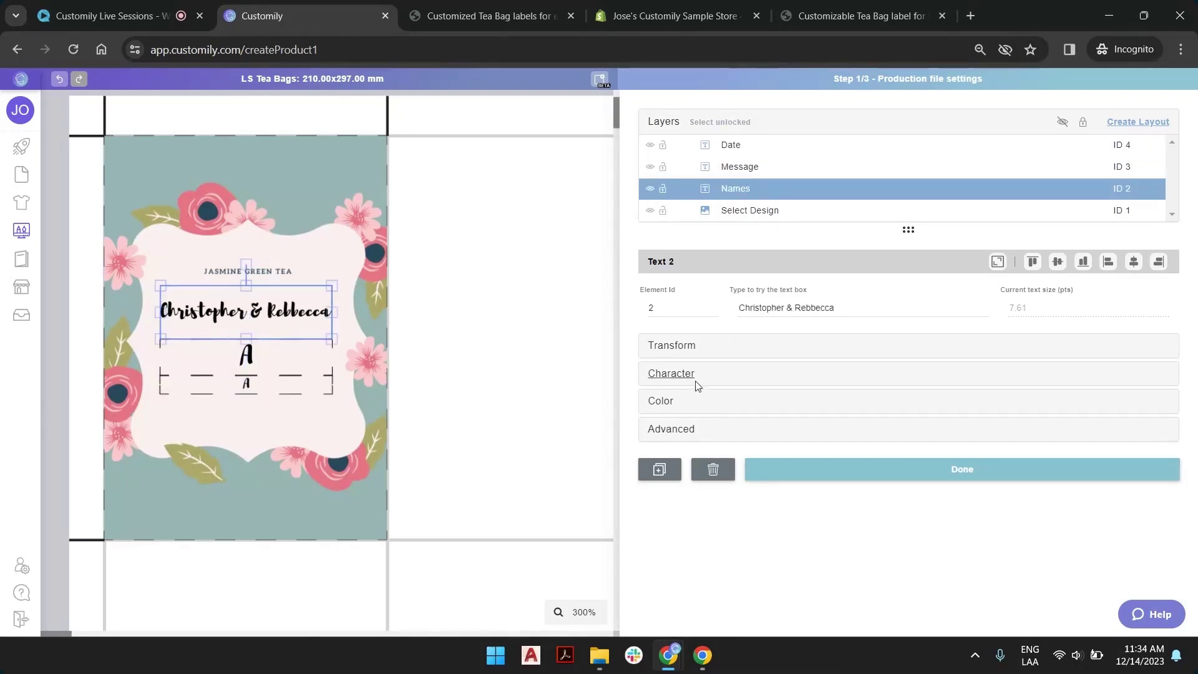
click(660, 399)
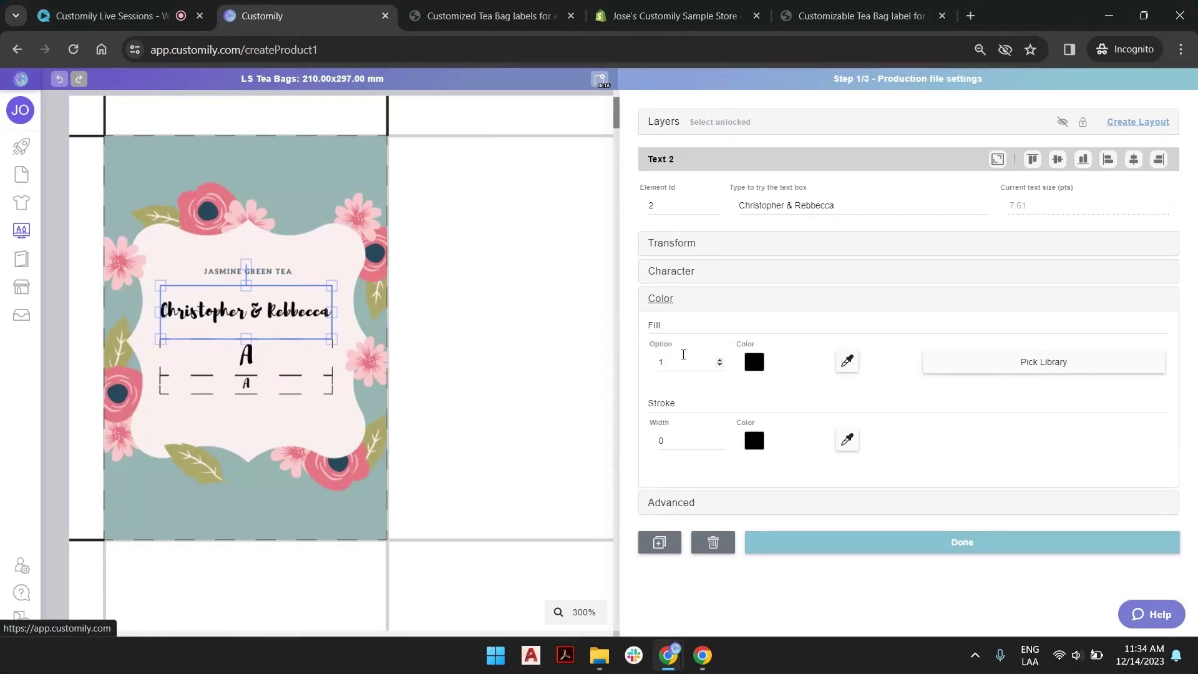
click(847, 360)
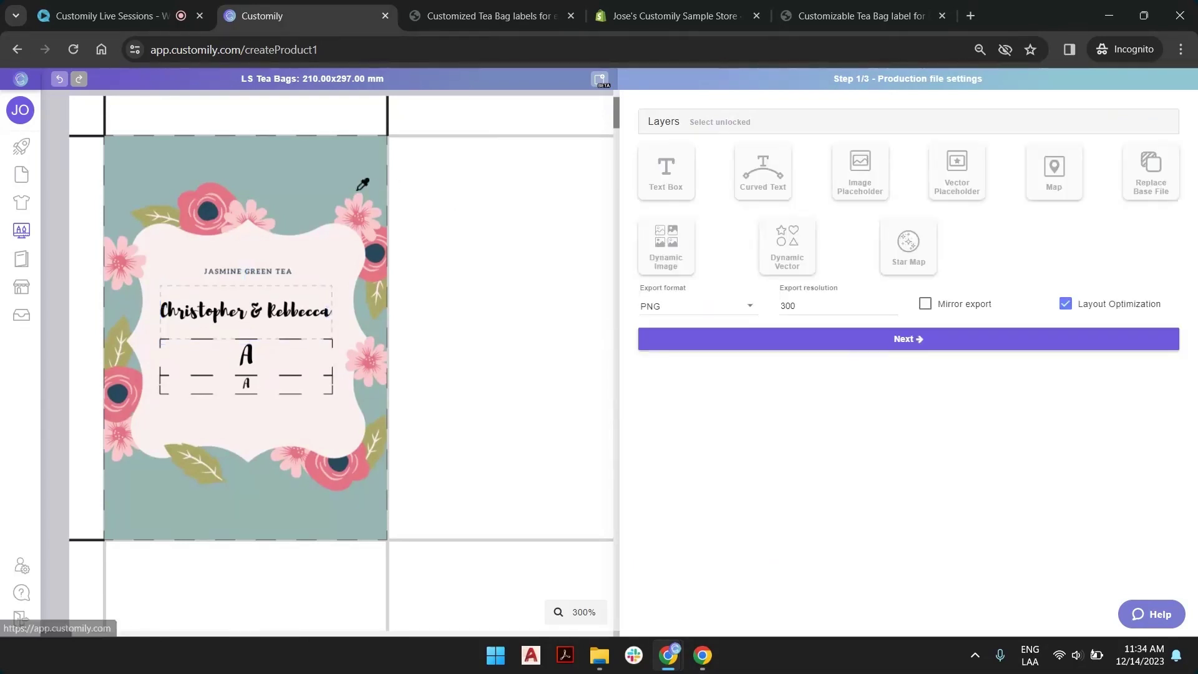
click(322, 195)
click(652, 376)
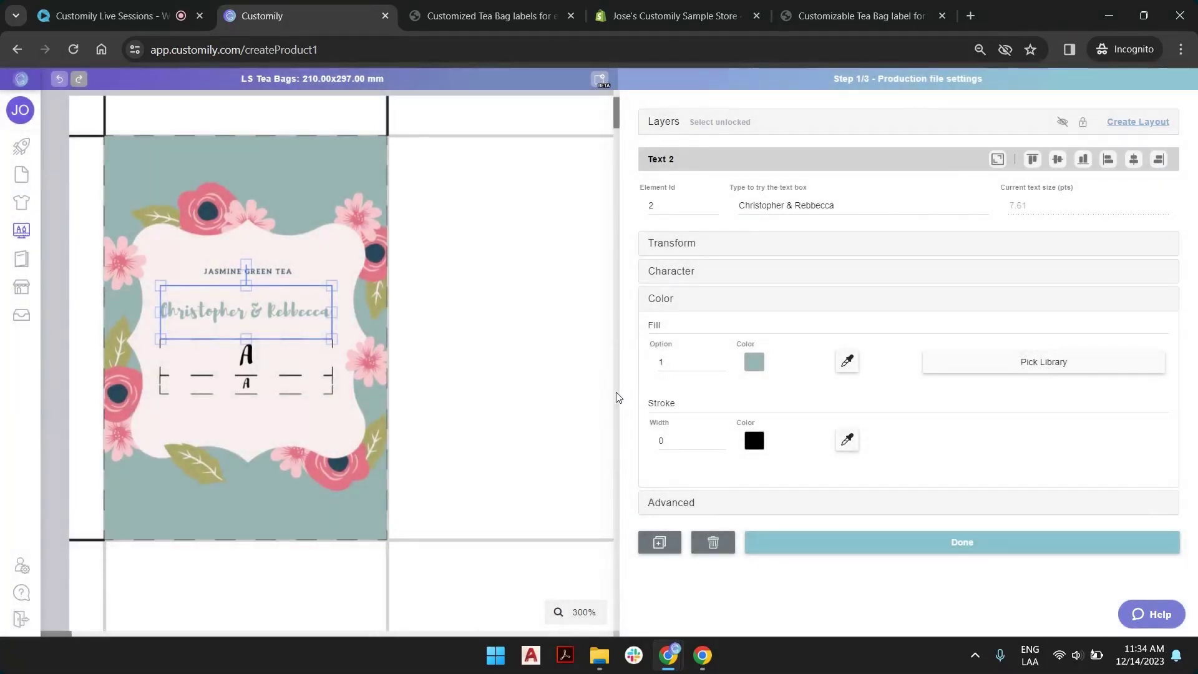
Step: Set fill color option 1 of the Date text to the design's teal background color
click(282, 385)
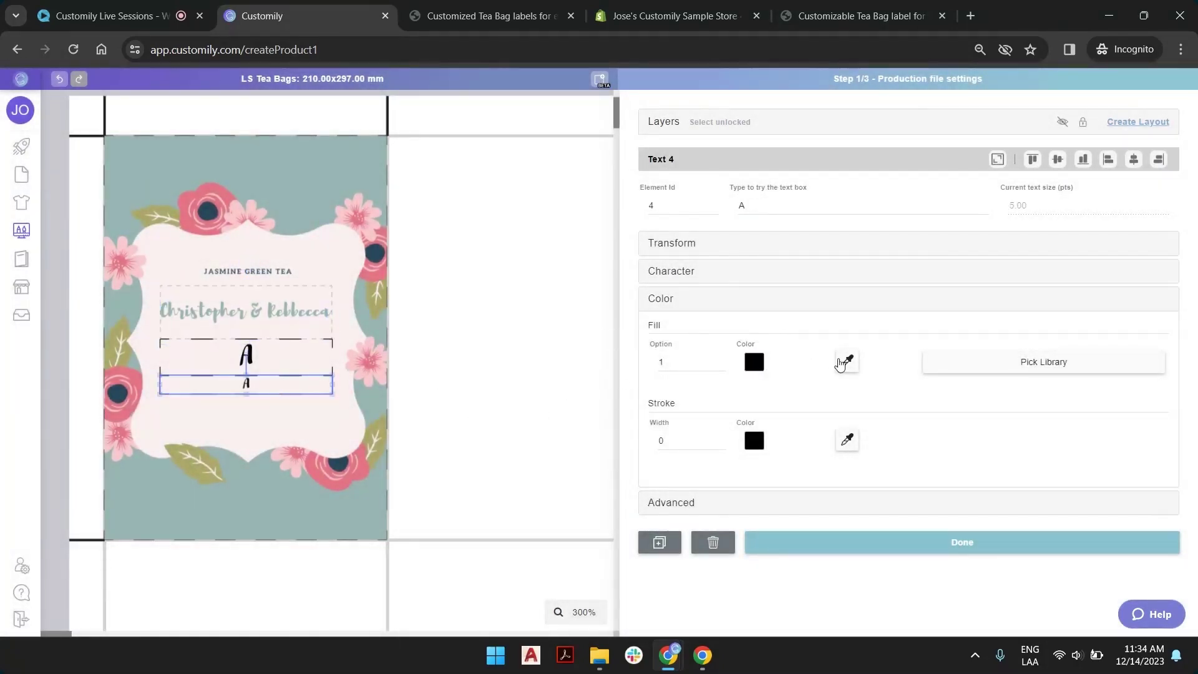
click(847, 360)
click(306, 209)
click(649, 376)
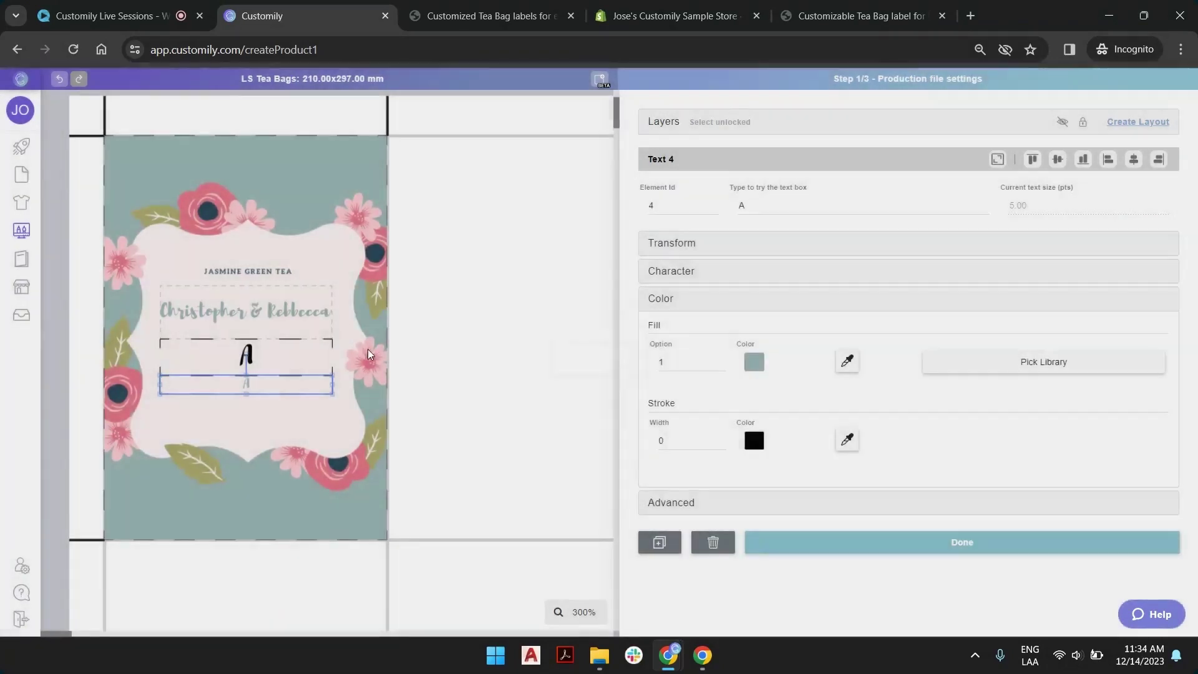
Step: Set fill color option 1 of the Message text to the dark pink sampled from the design's flowers
click(253, 351)
click(846, 361)
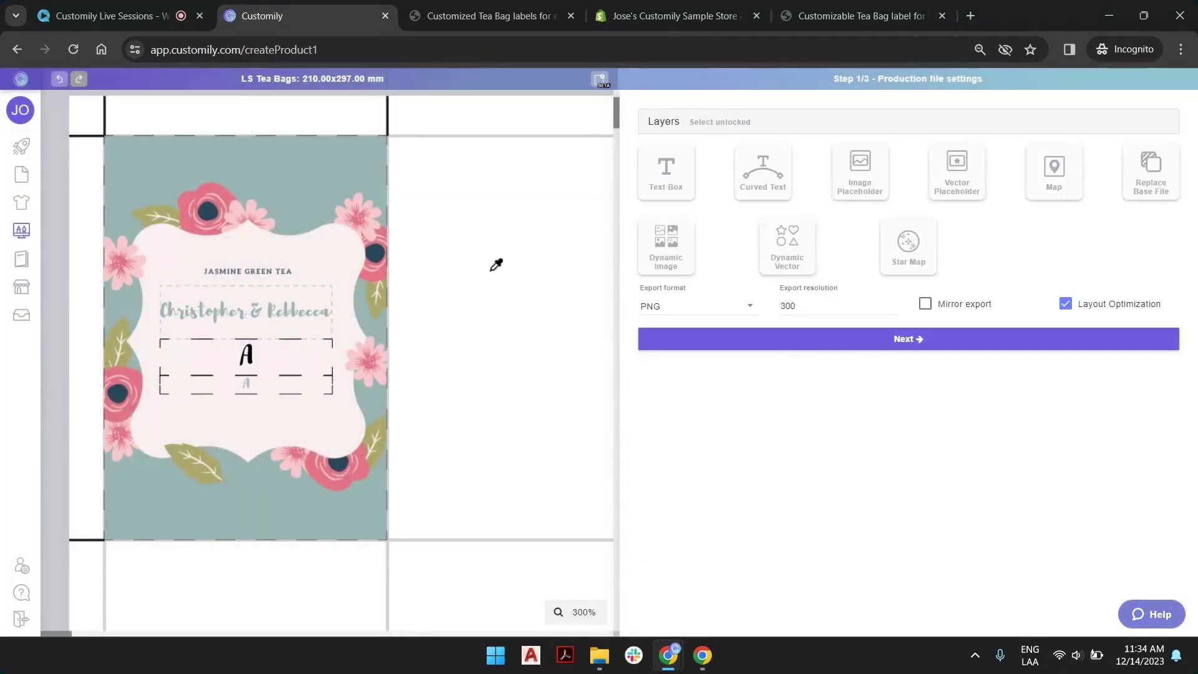
click(368, 274)
click(653, 378)
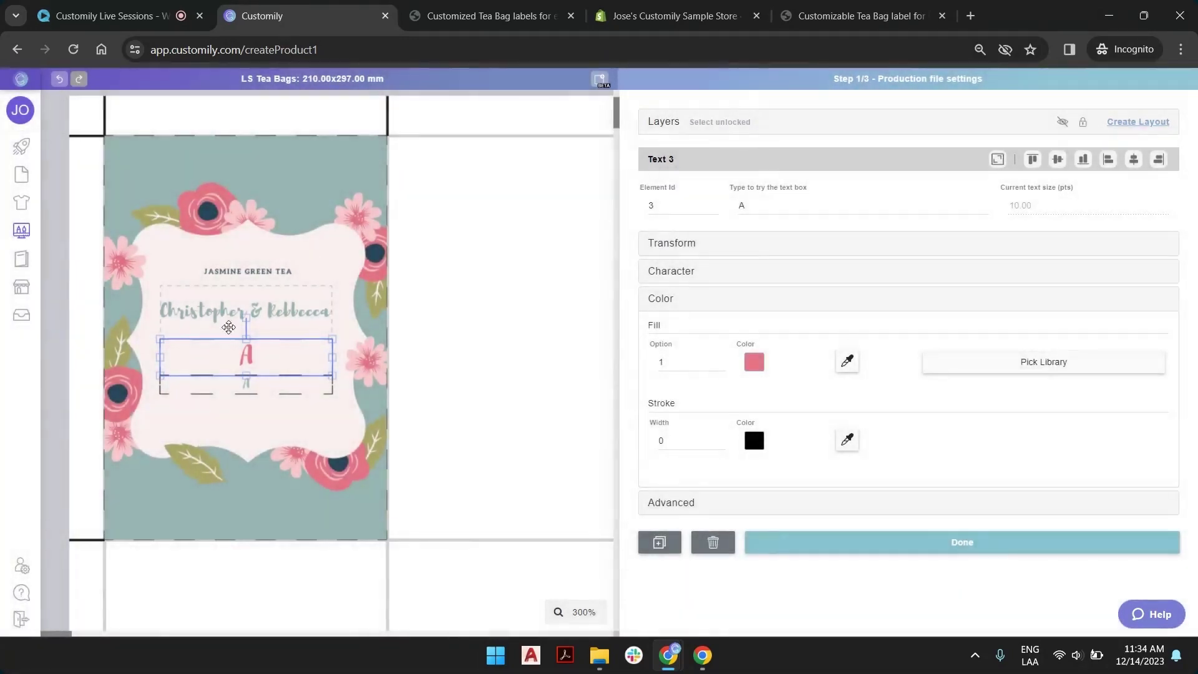
Step: Set fill color option 1 of the Date text to the olive green sampled from a leaf, and deselect the text
click(304, 385)
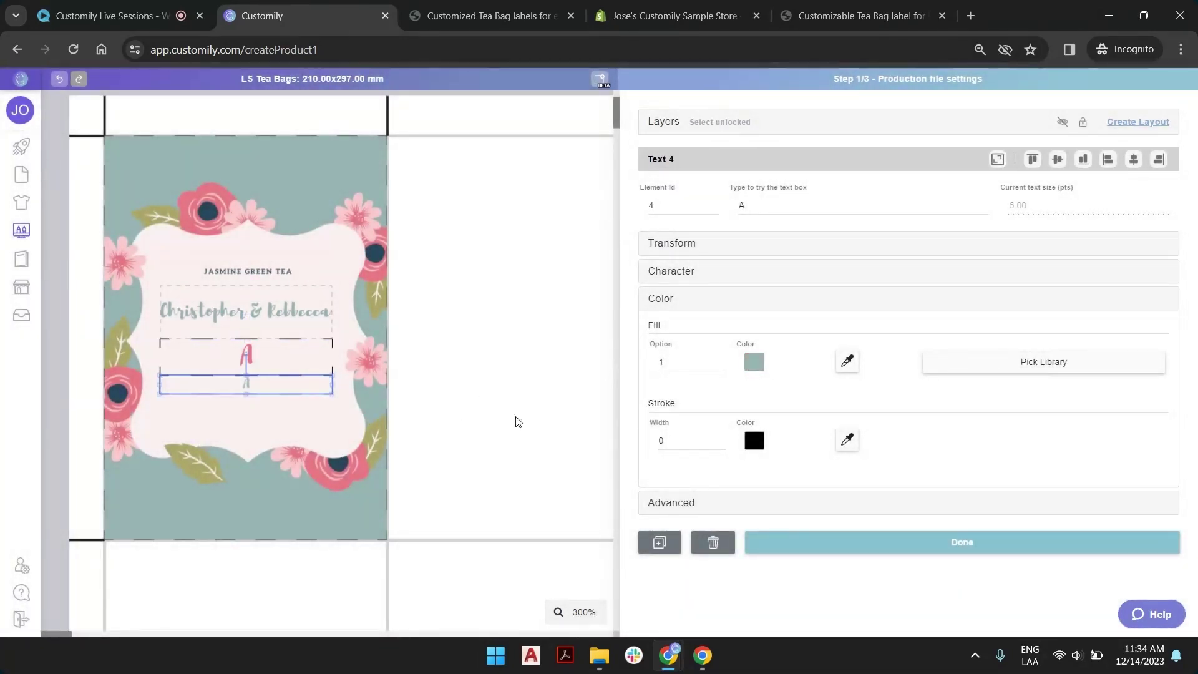
click(845, 363)
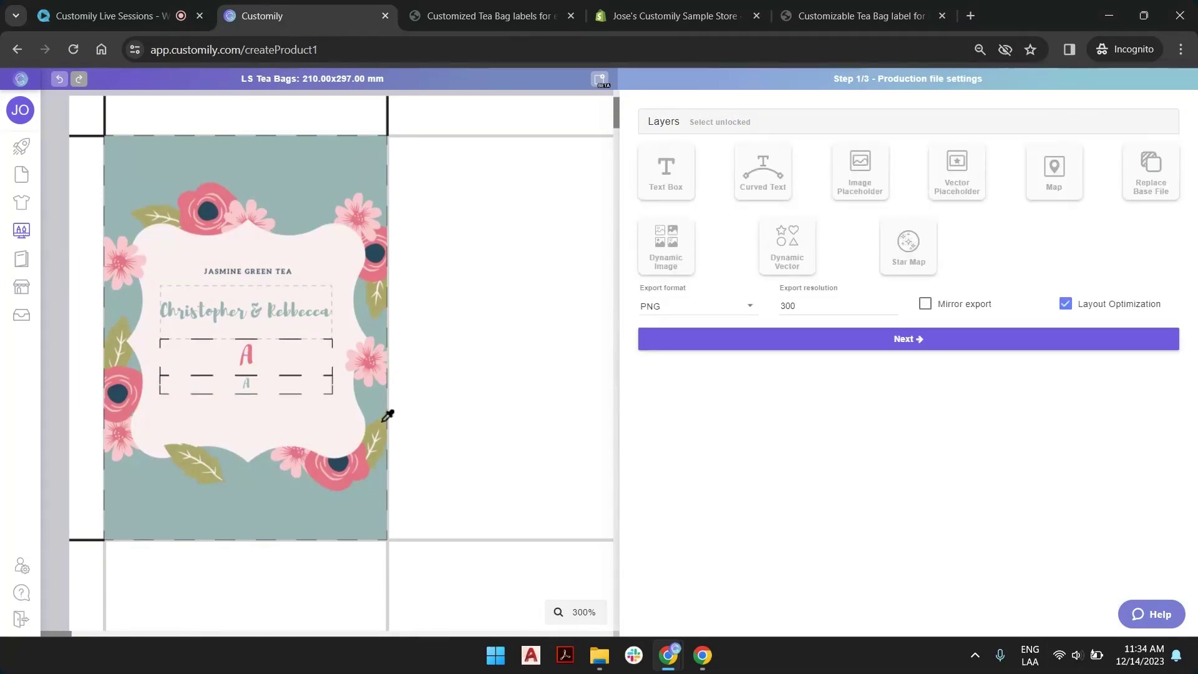
click(385, 413)
click(651, 377)
click(559, 289)
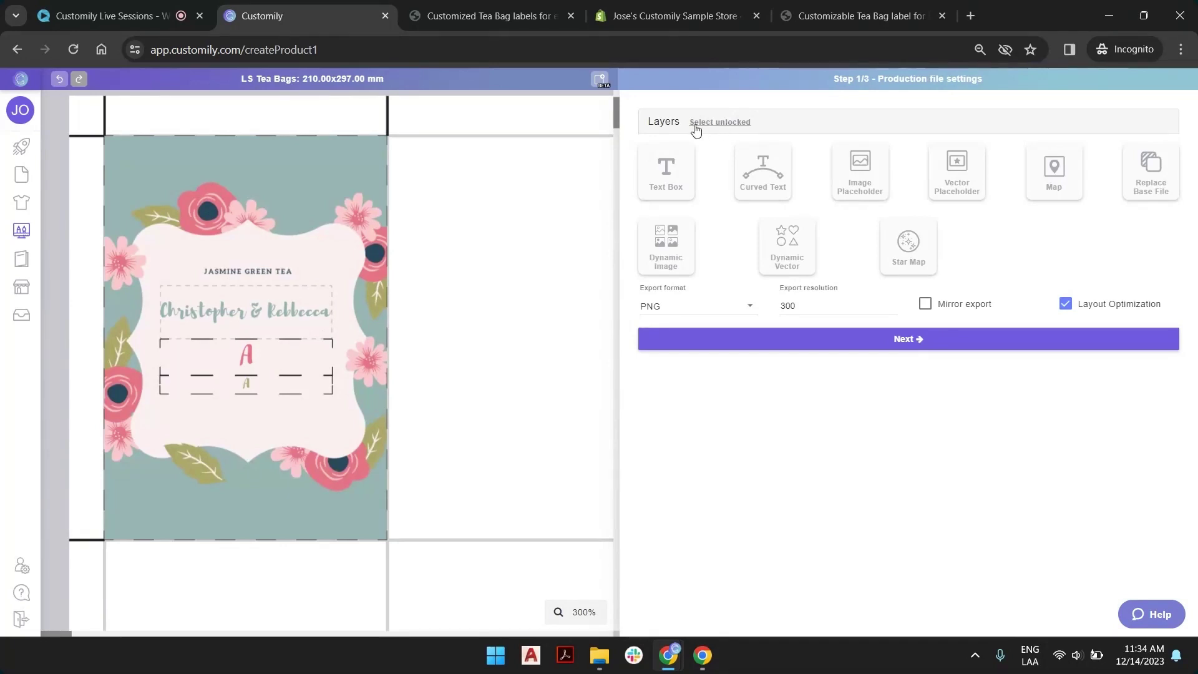
Step: Show design option 2 and store a dark blue sampled from its floral artwork as fill color option 2 of the Names text
click(662, 122)
click(766, 208)
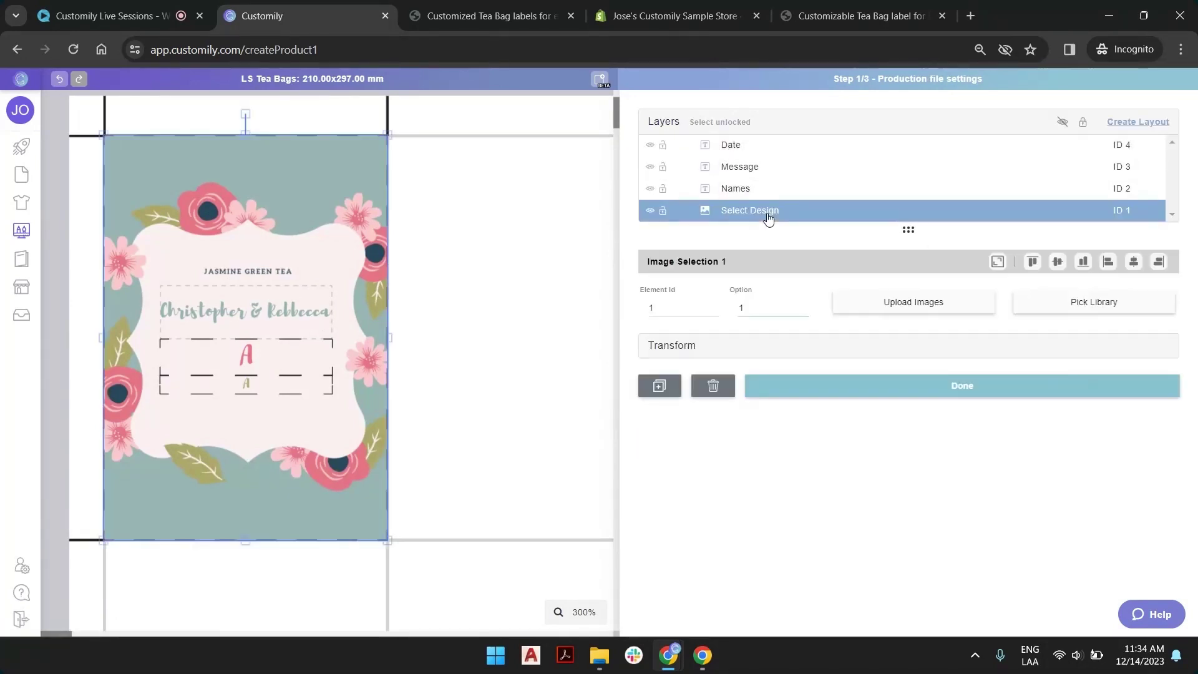
click(804, 307)
click(274, 306)
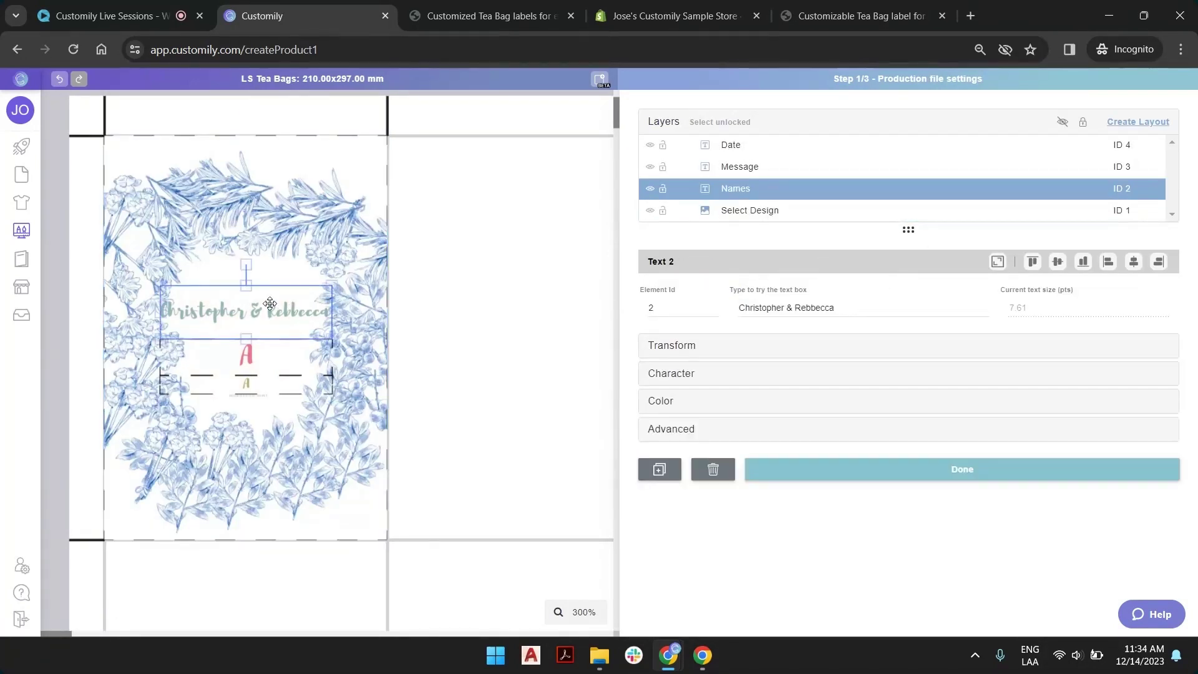
click(663, 401)
click(721, 361)
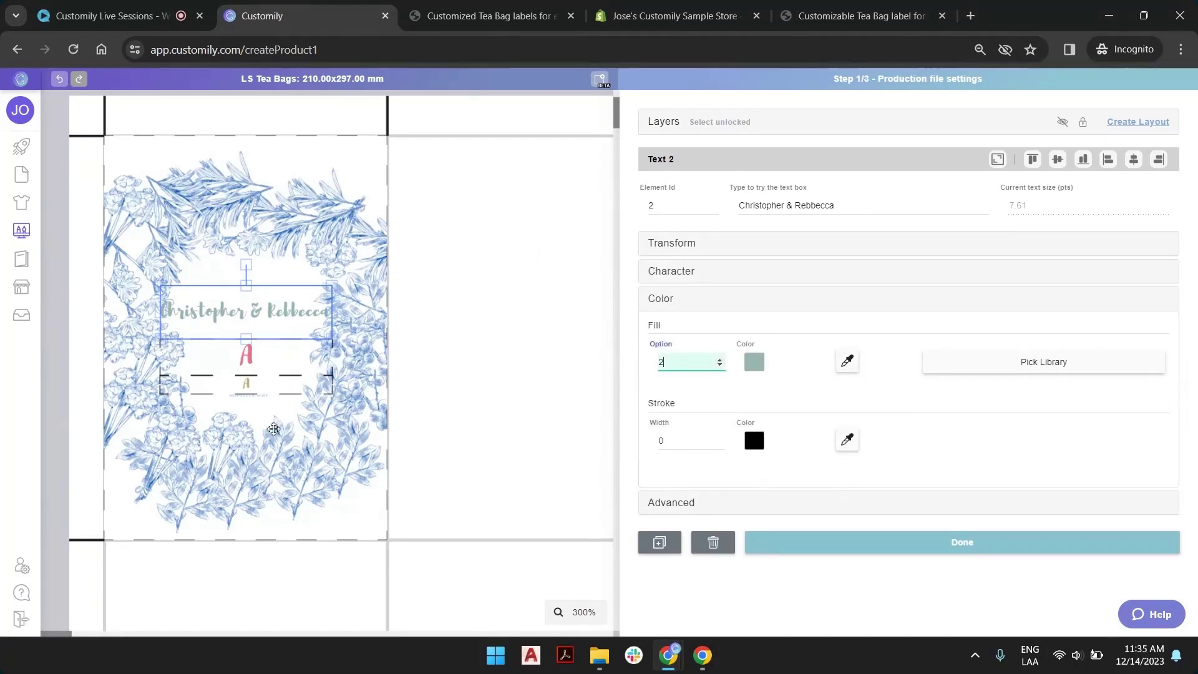
click(840, 357)
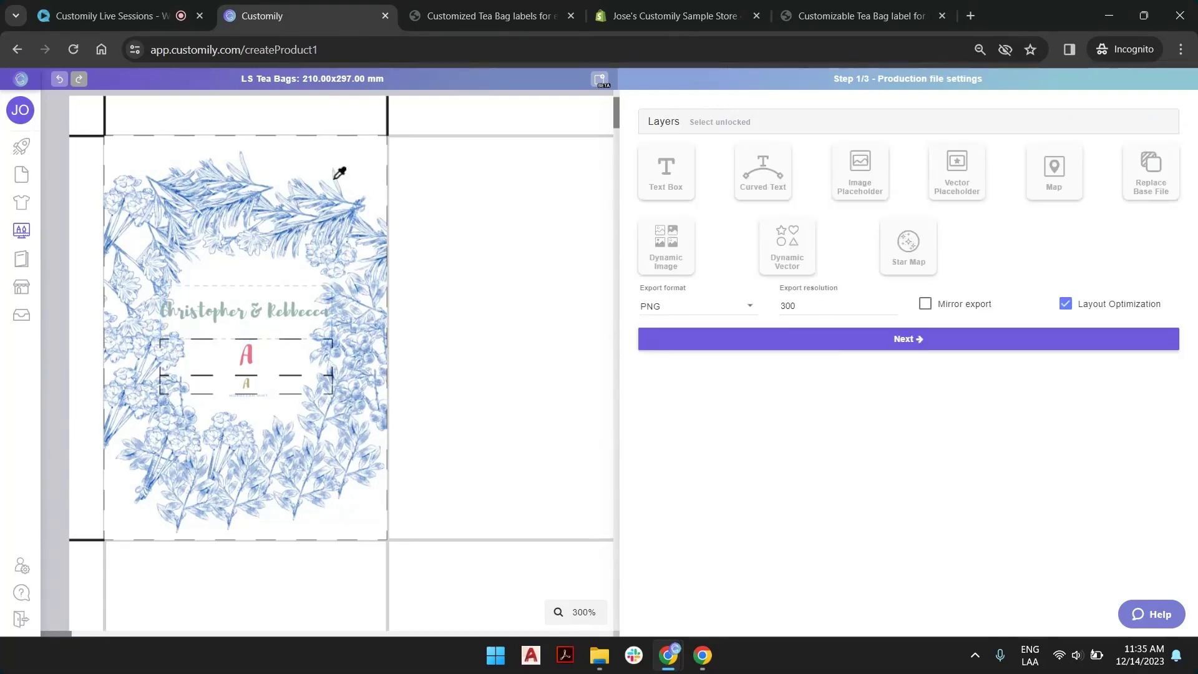
click(295, 227)
click(642, 376)
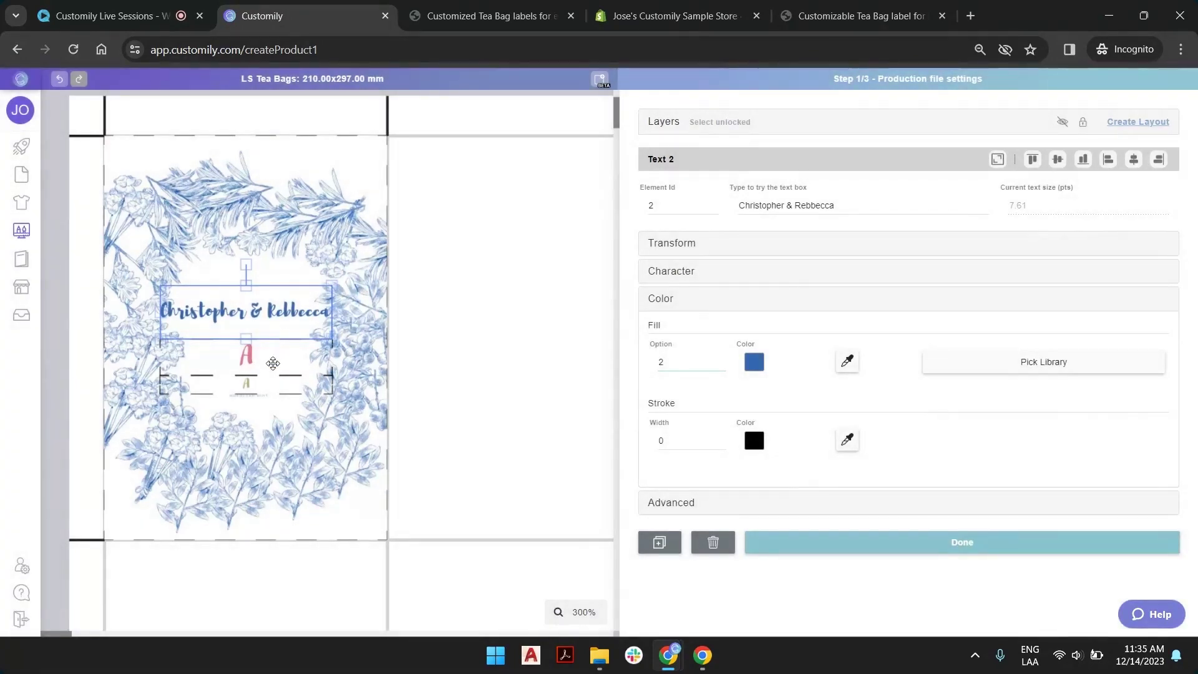
Step: Store a muted grayish blue sampled from the floral artwork as fill color option 2 of the Message text
click(248, 353)
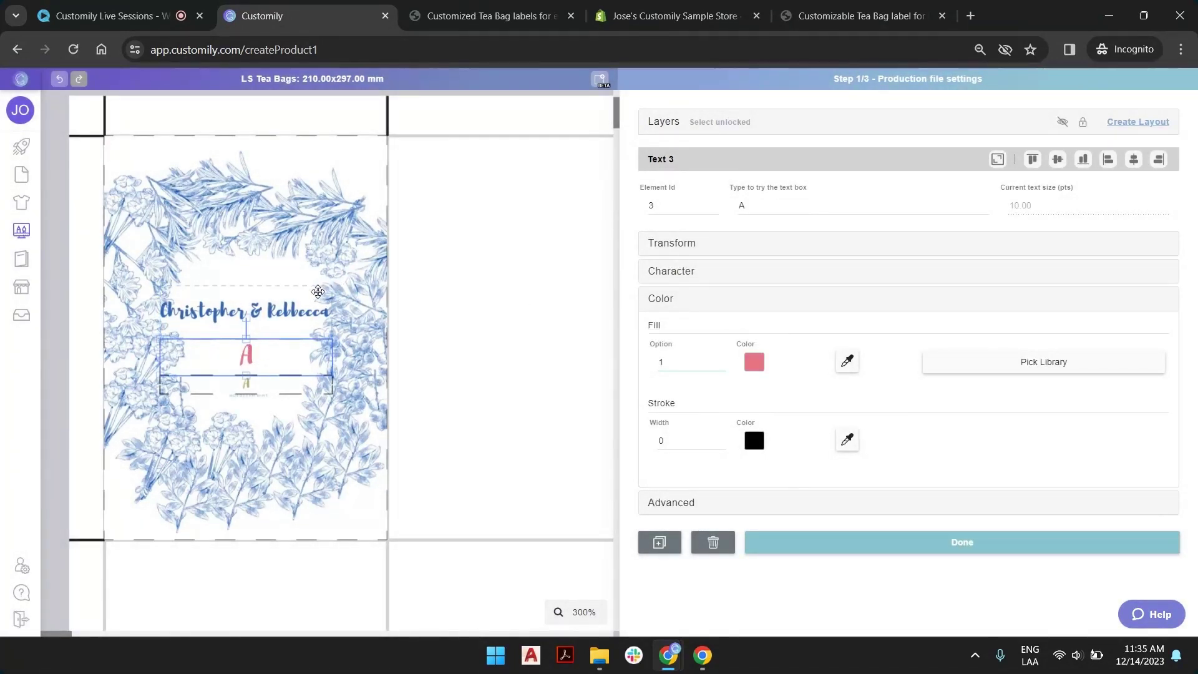
key(Tab)
key(Tab)
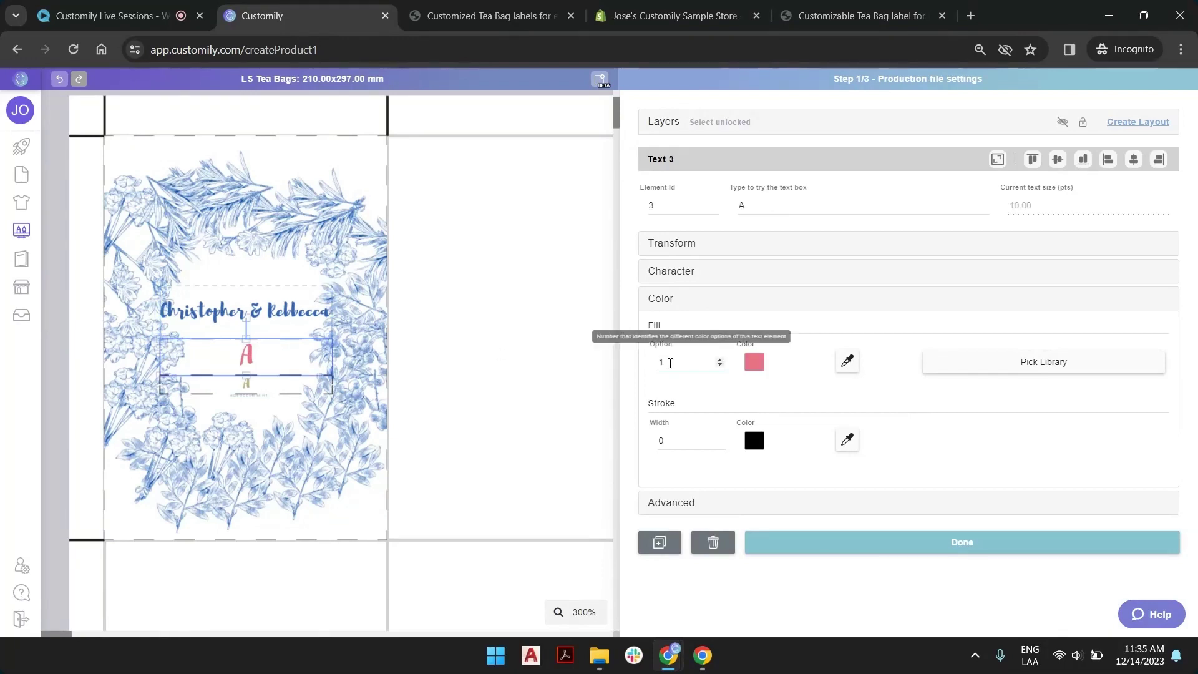
click(719, 361)
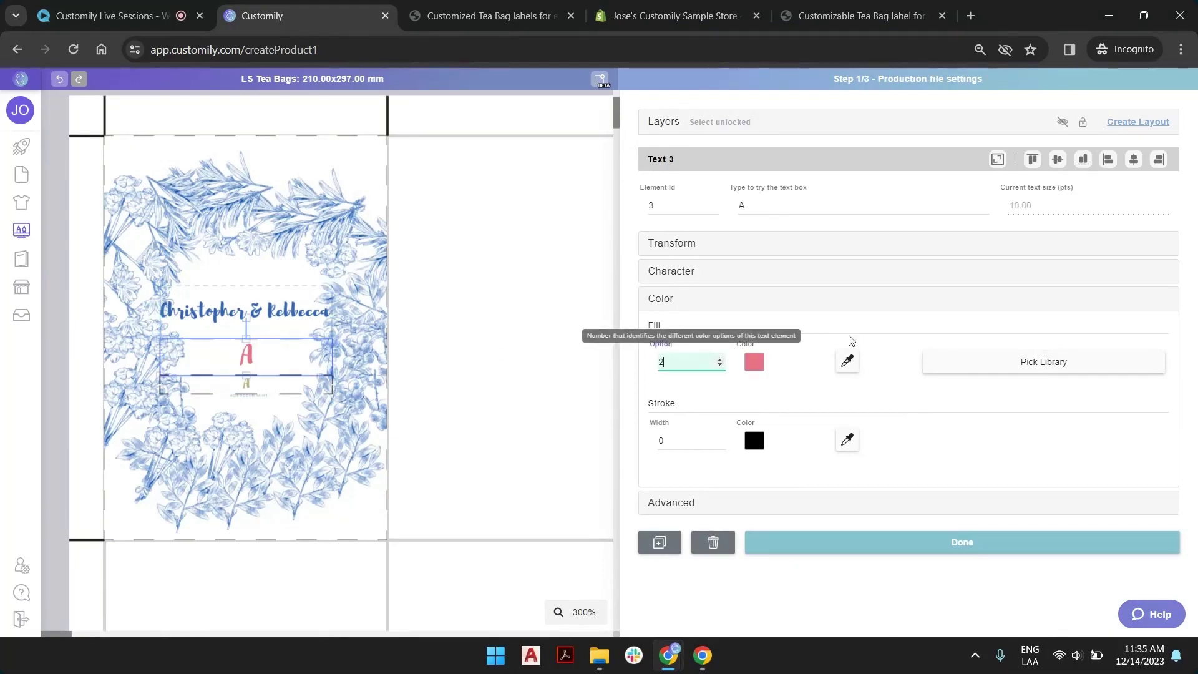
click(851, 369)
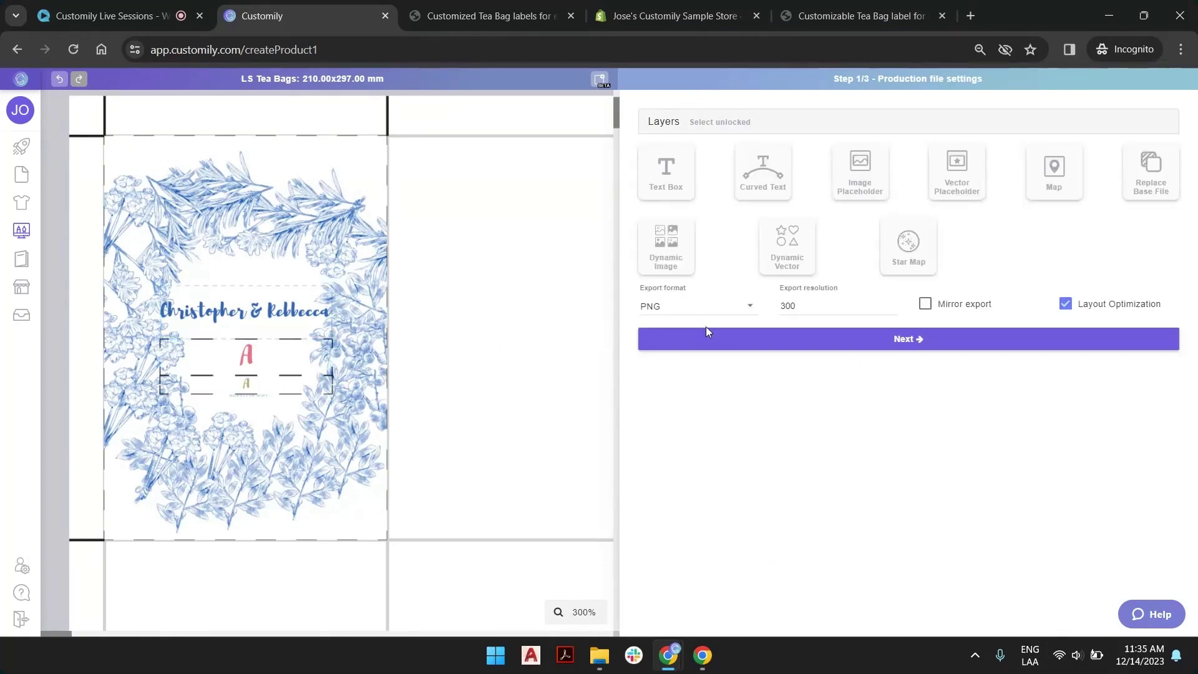
click(338, 255)
click(656, 377)
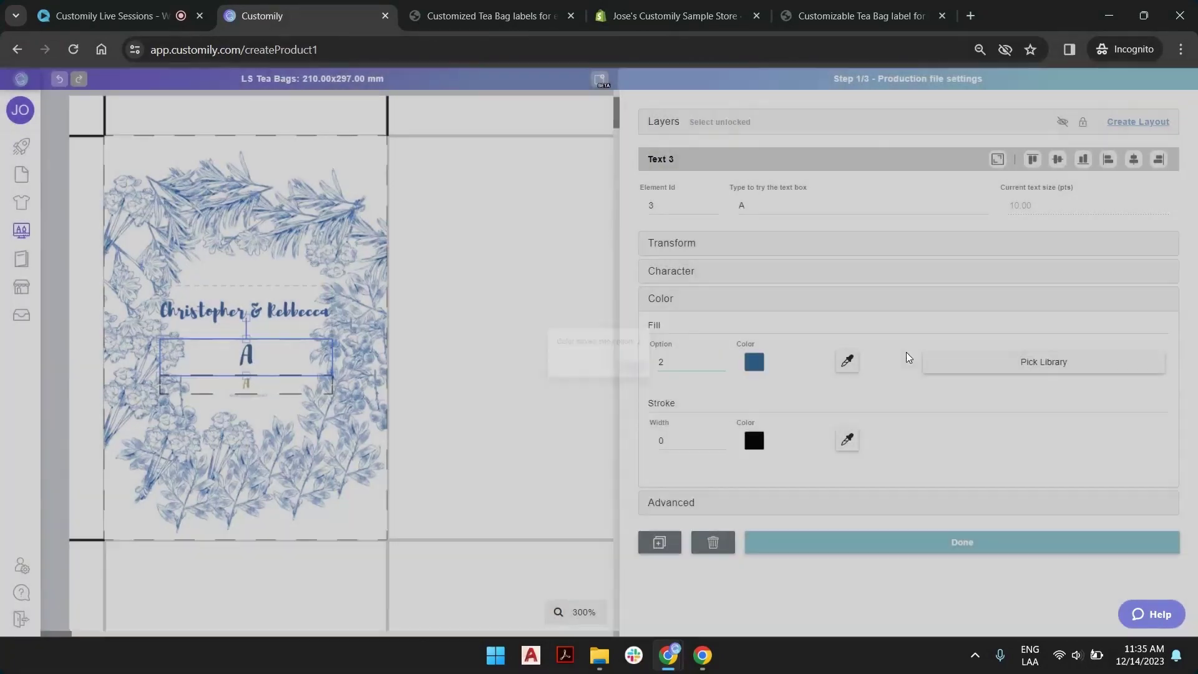
click(848, 363)
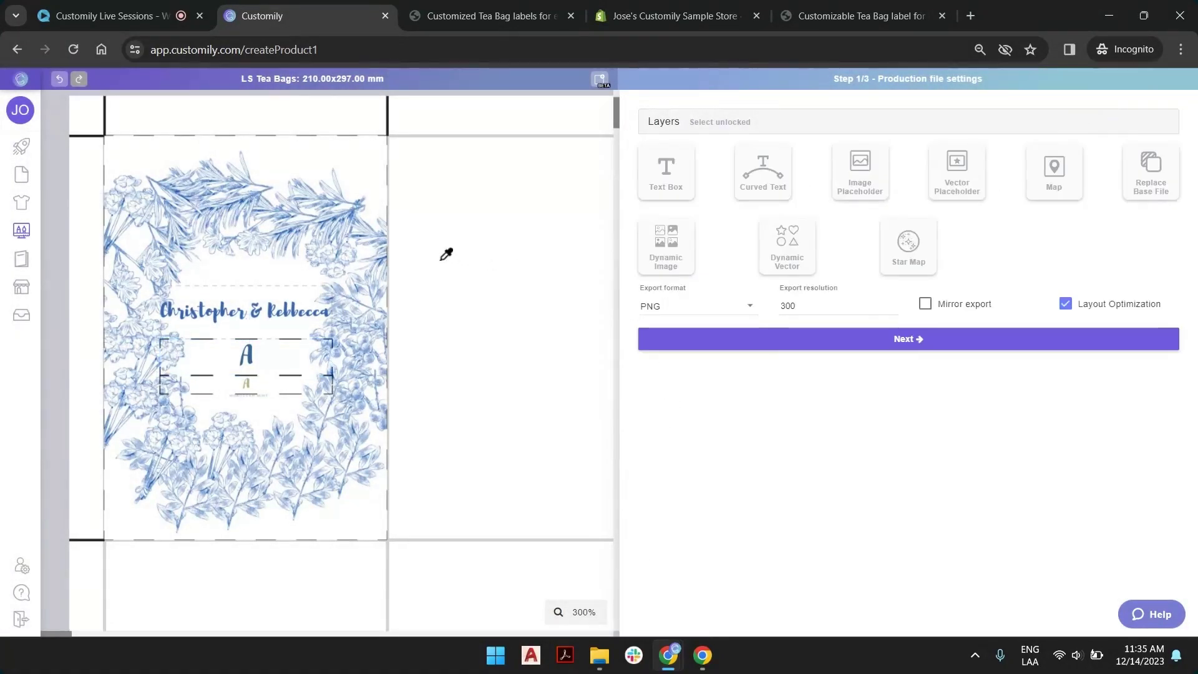
click(371, 255)
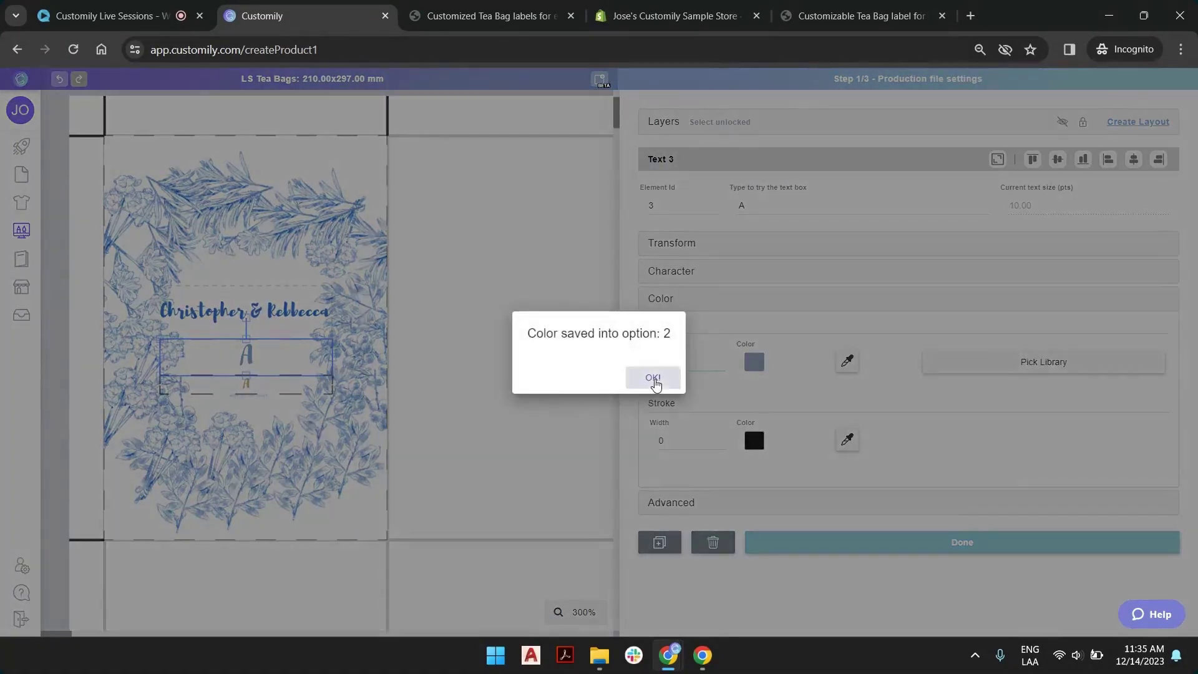
click(655, 377)
Step: Store a light blue sampled from the design's leaves as fill color option 2 of the Date text, and deselect it
click(277, 382)
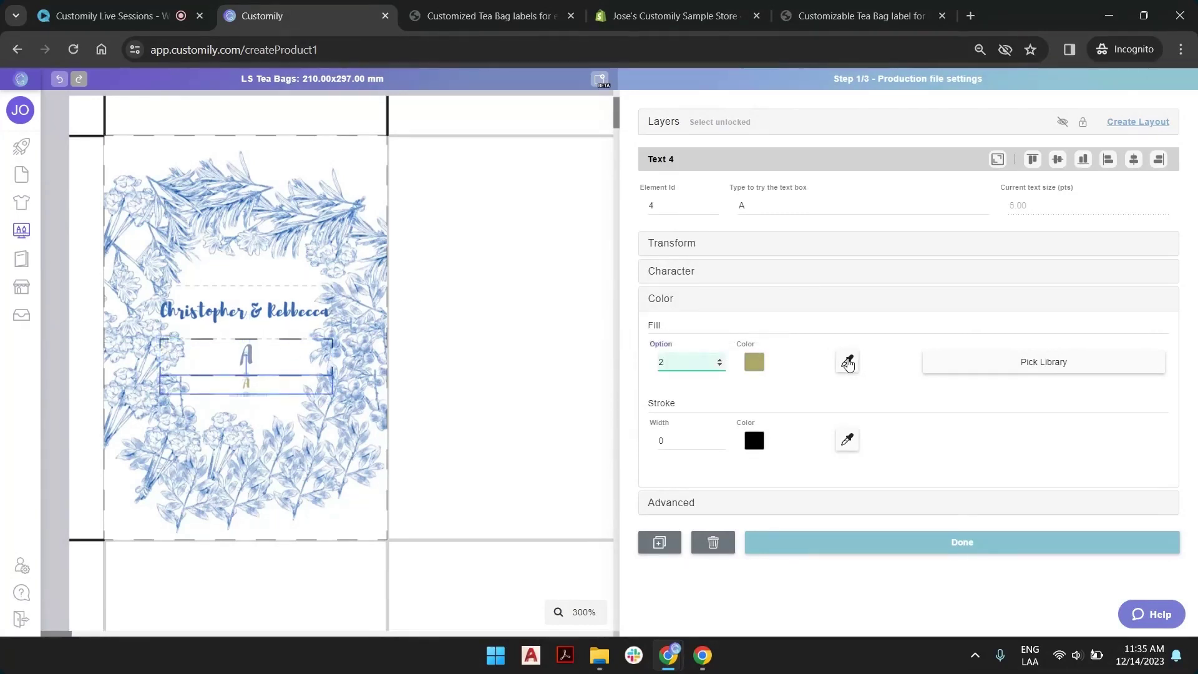
click(847, 360)
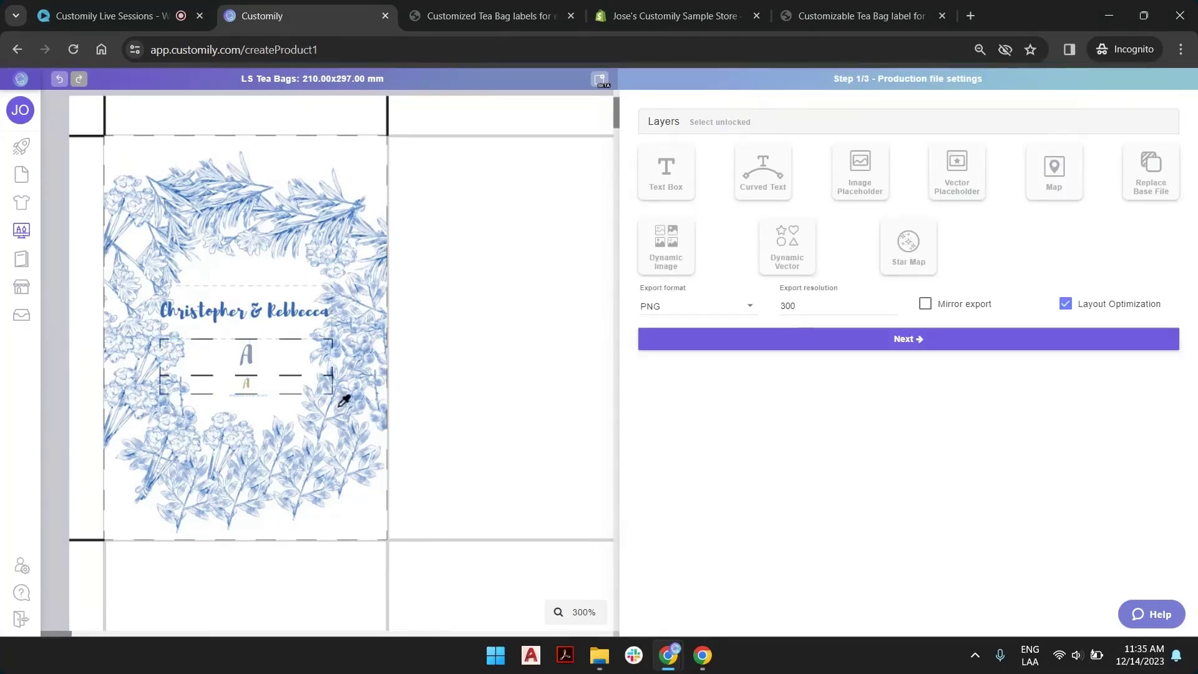
click(325, 449)
click(650, 376)
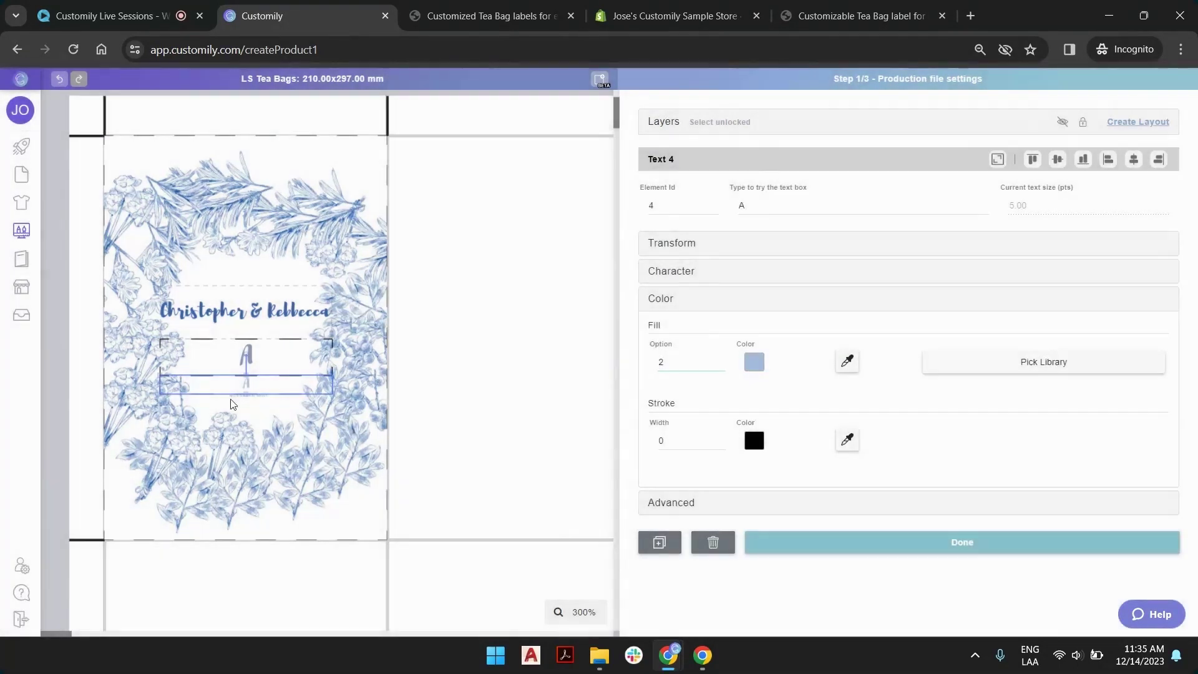
click(402, 328)
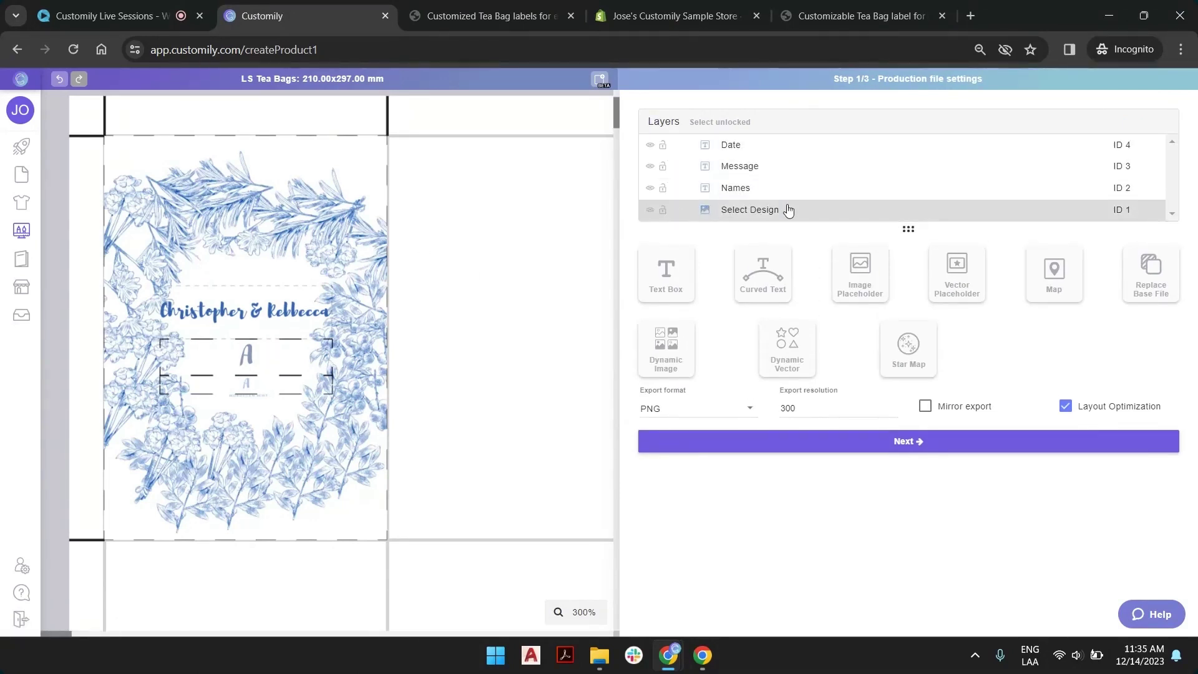
Step: Show design option 3 and store an olive green sampled from its artwork as fill color option 3 of the Names text
click(782, 218)
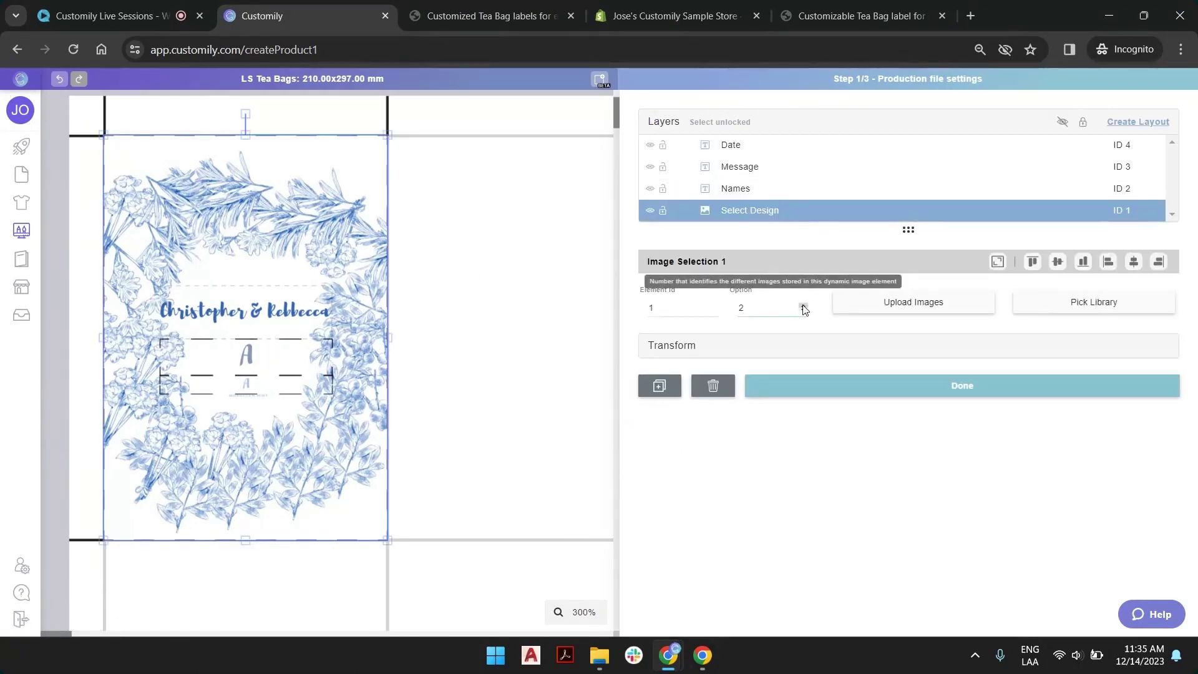
double_click(804, 306)
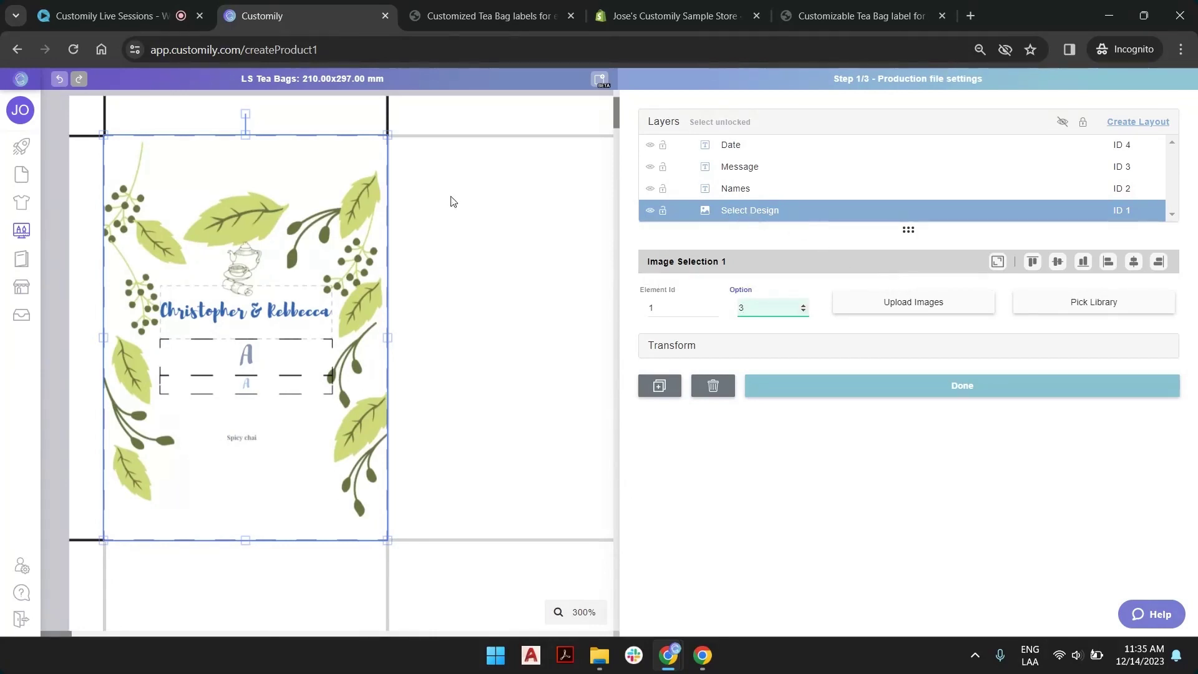
click(285, 303)
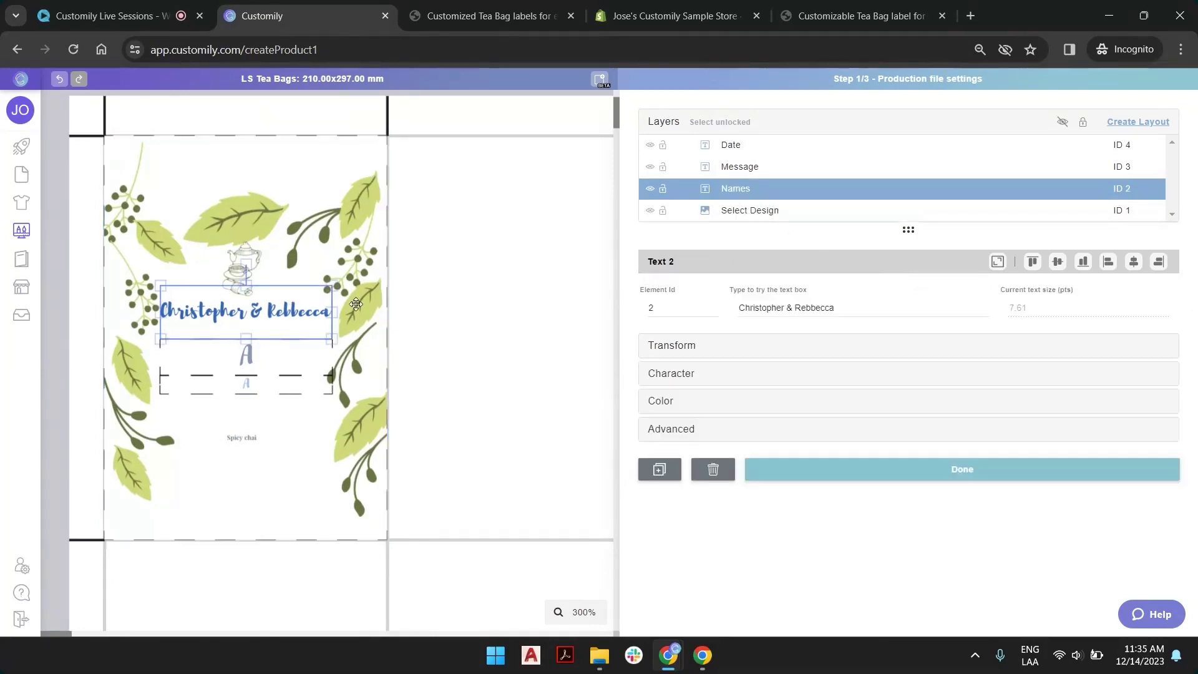
click(663, 403)
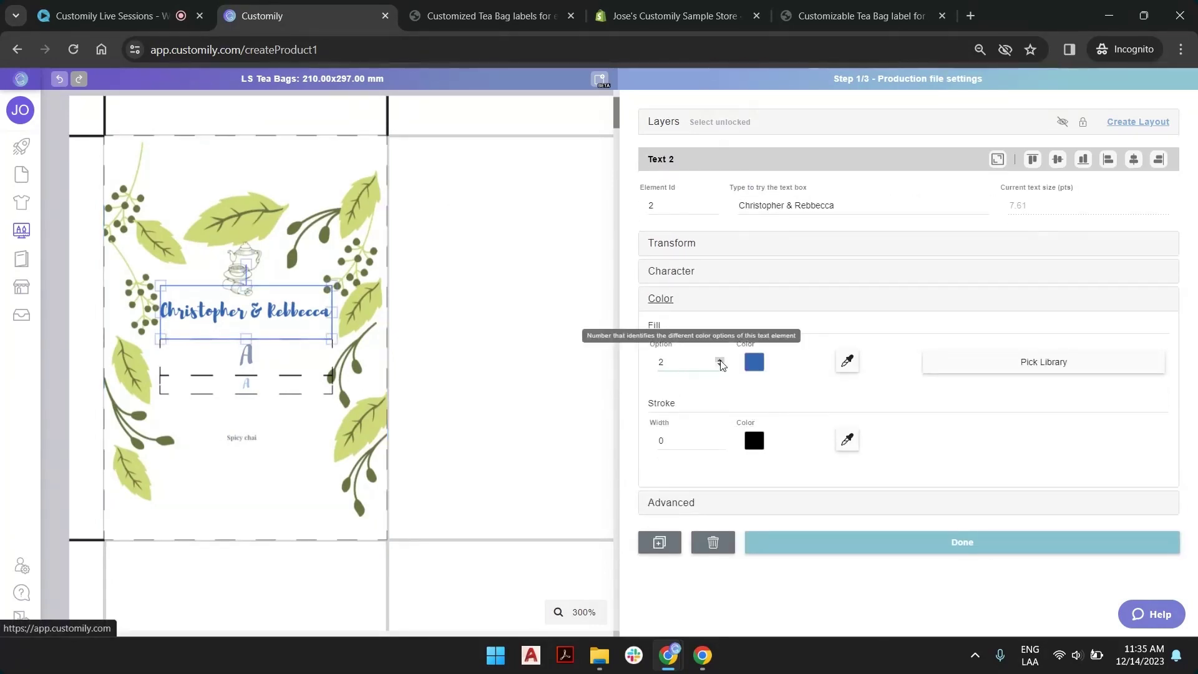
click(721, 365)
click(468, 171)
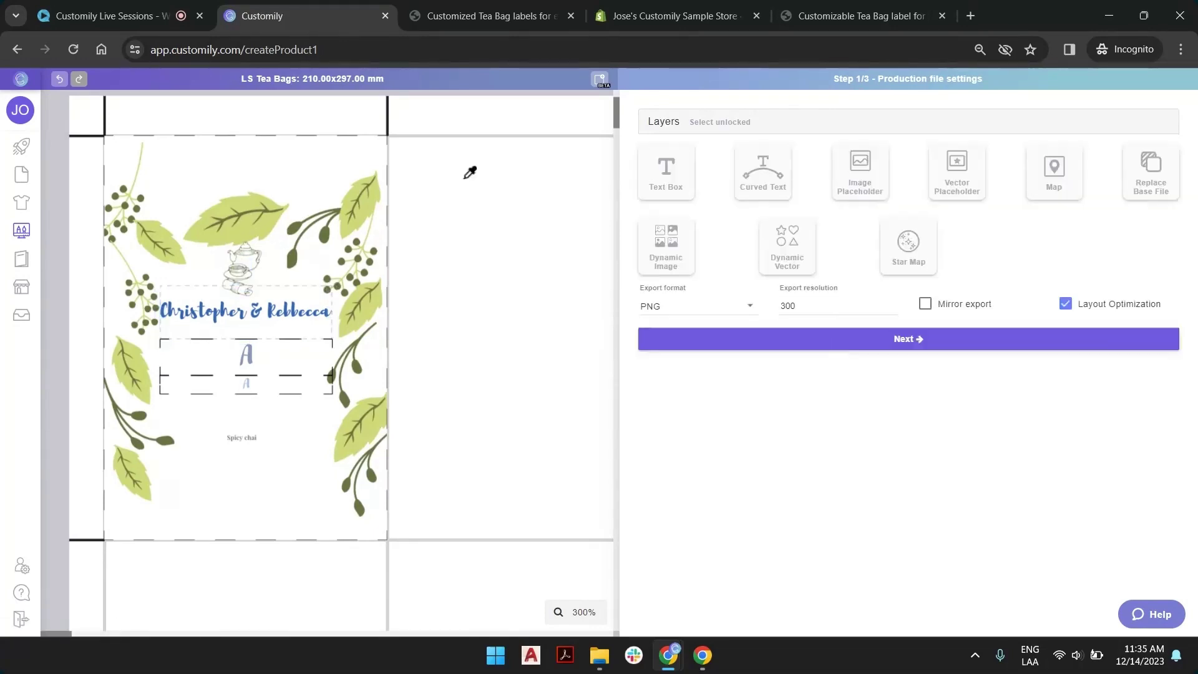
click(301, 240)
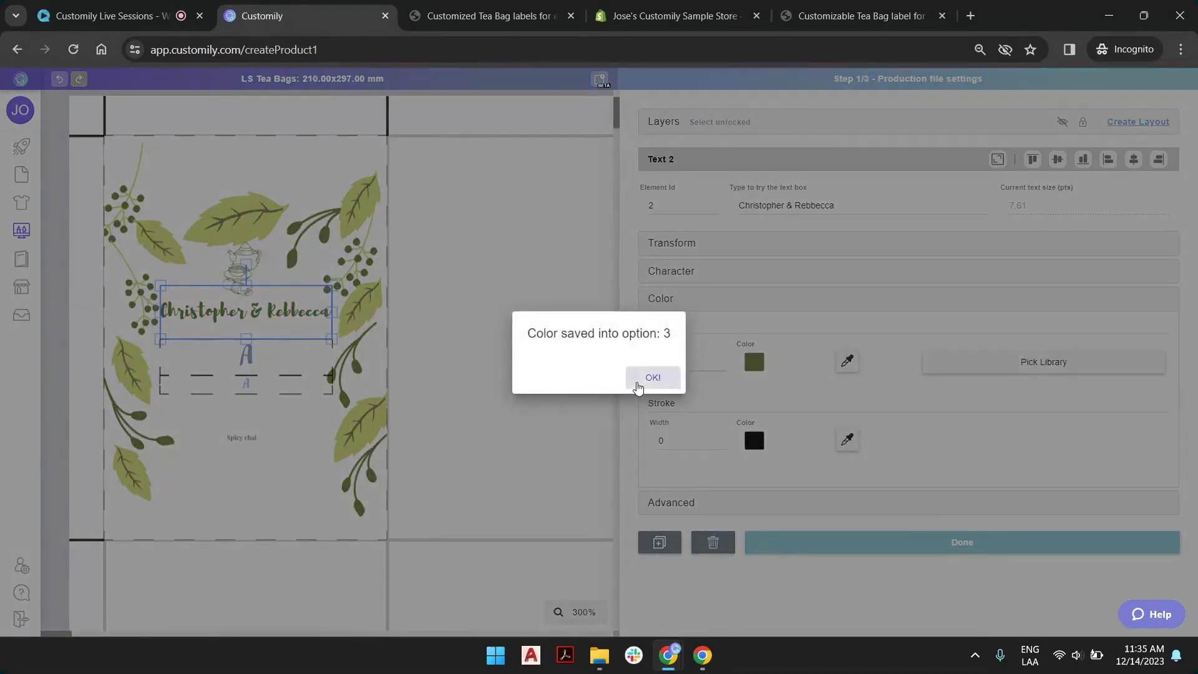
click(646, 377)
Step: Store the light green sampled from a leaf as fill color option 3 of the Message text
click(284, 352)
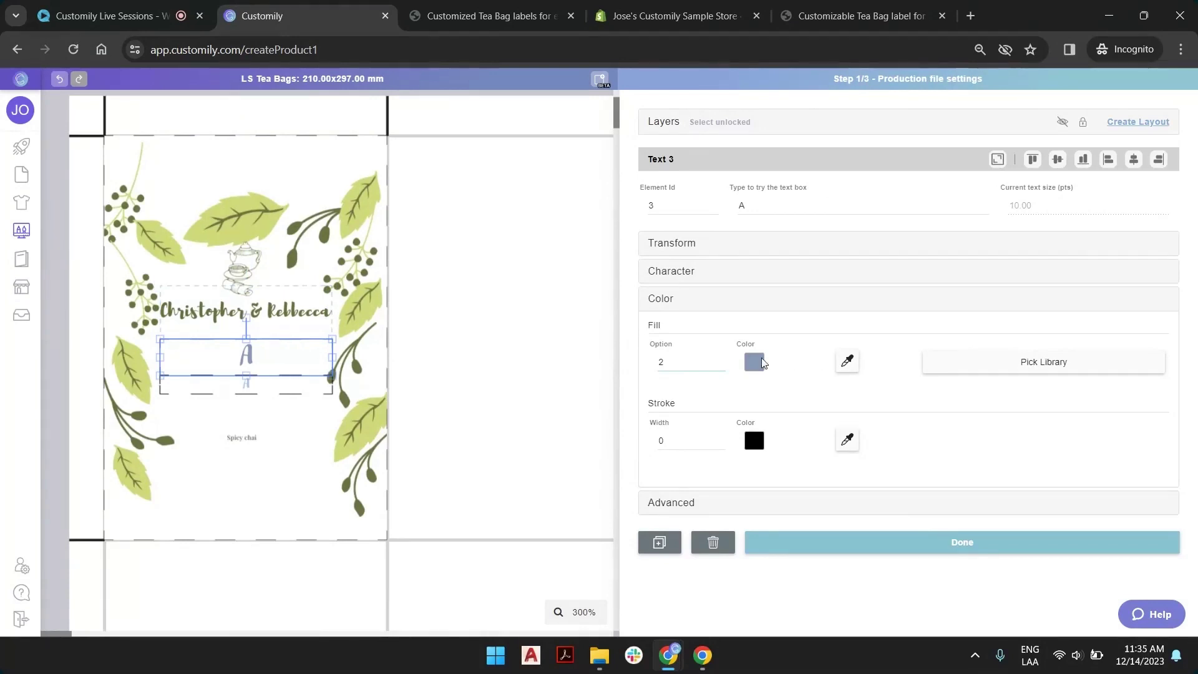
click(718, 362)
click(822, 332)
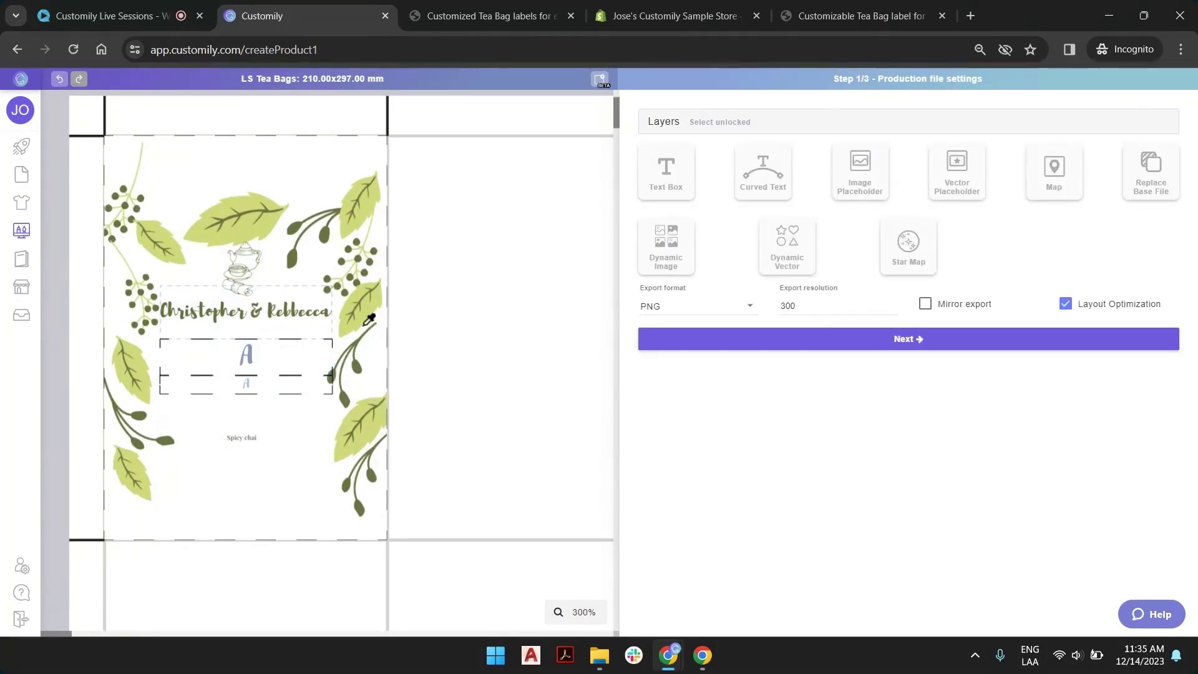
click(374, 306)
click(649, 375)
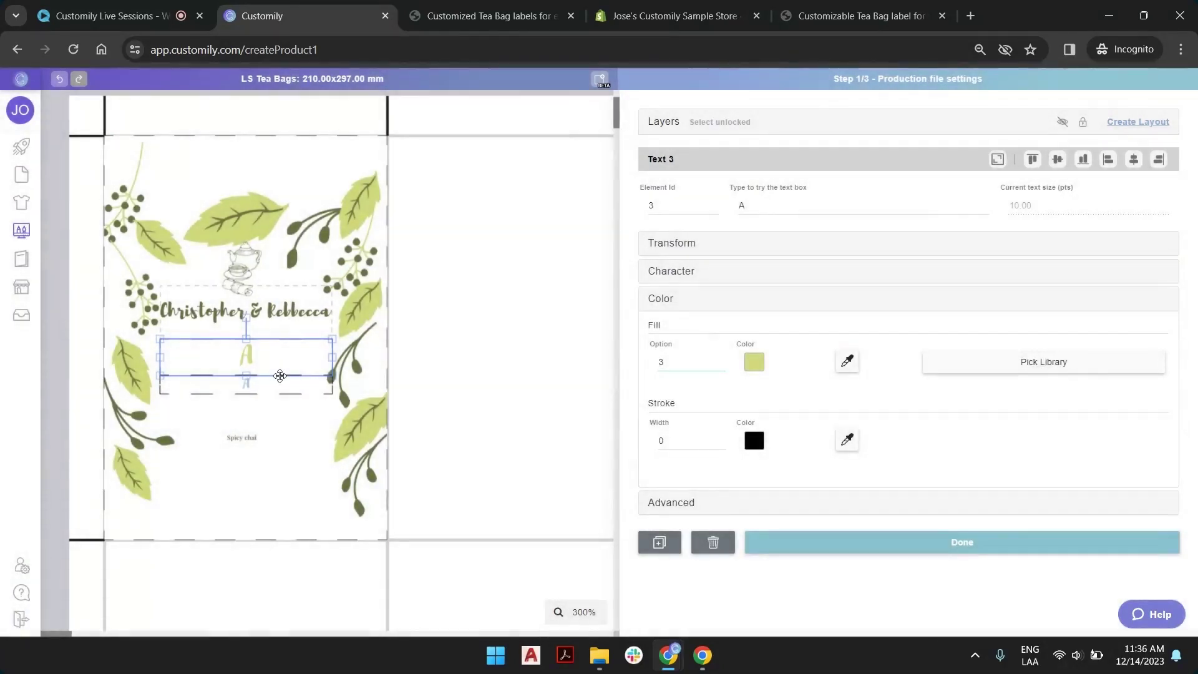
Step: Store the dark olive green sampled from a stem as fill color option 3 of the Date text, and deselect the text
click(279, 386)
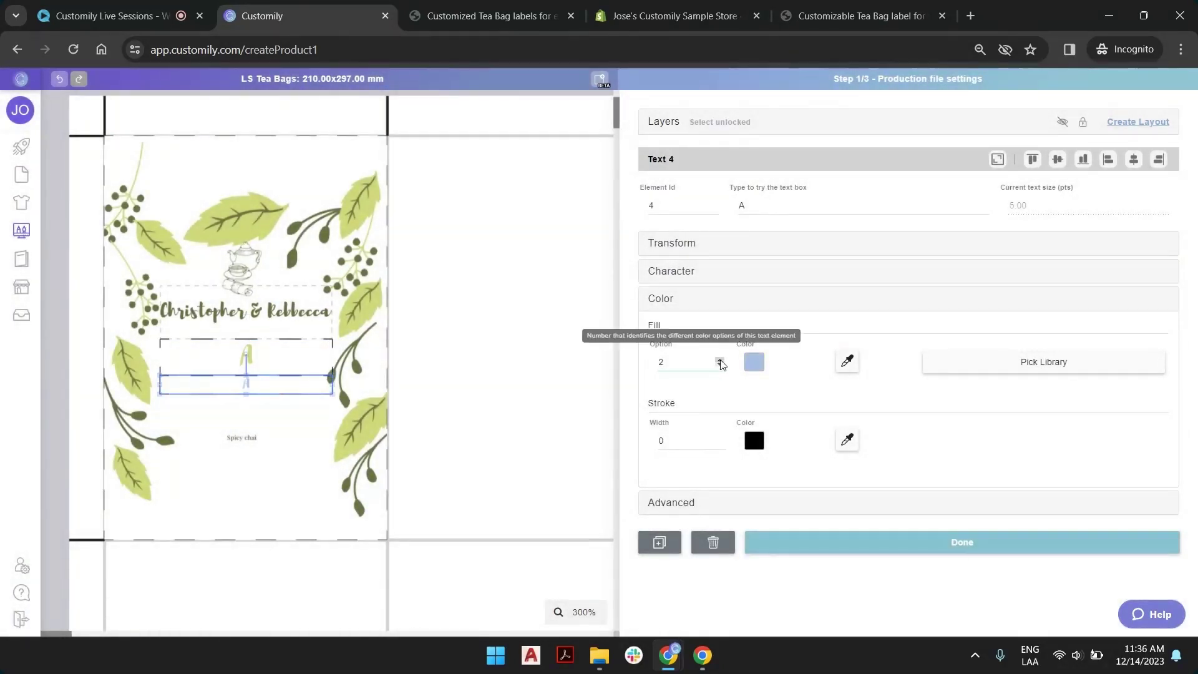
click(720, 362)
click(847, 362)
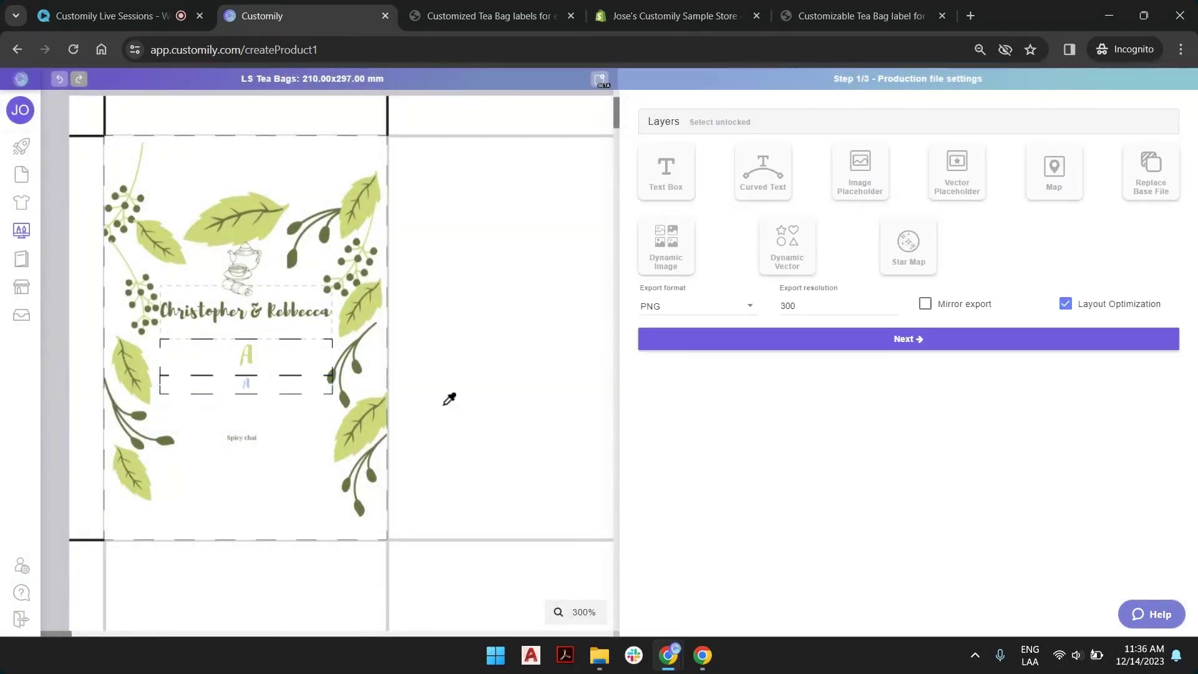
click(347, 396)
click(652, 375)
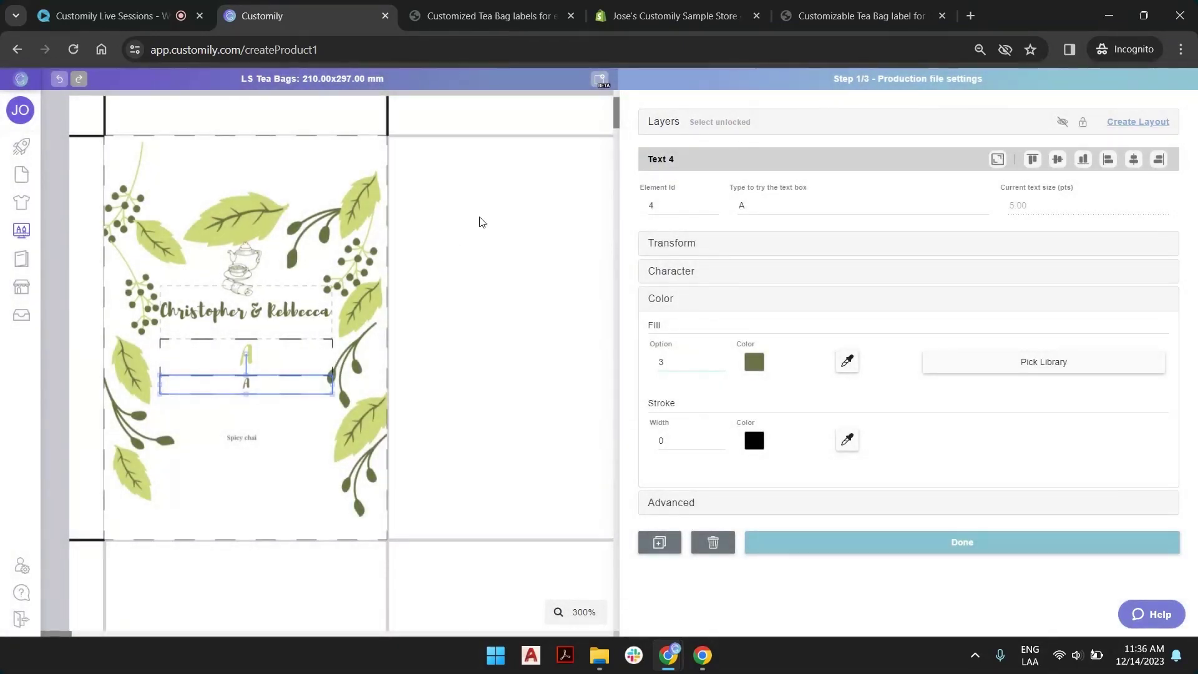
click(446, 219)
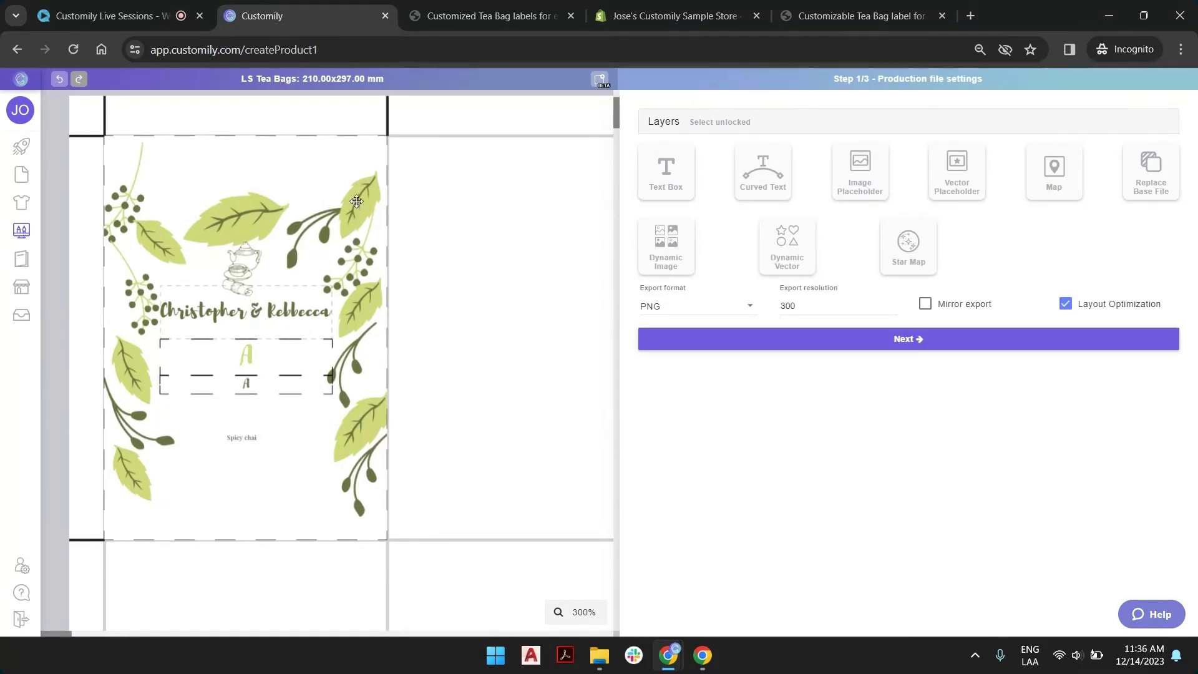
Step: Duplicate the label's design, names, message and date elements together and move the copy to about X 92.55 mm, Y 61.23 mm on the sheet
click(356, 179)
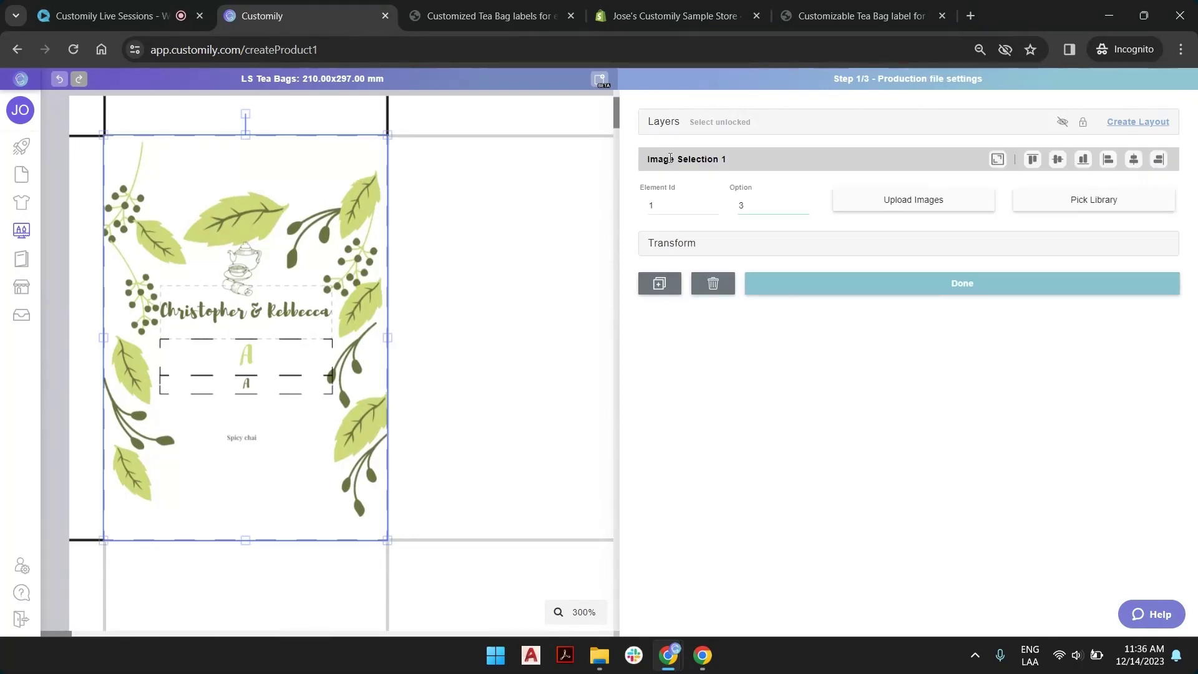
click(668, 122)
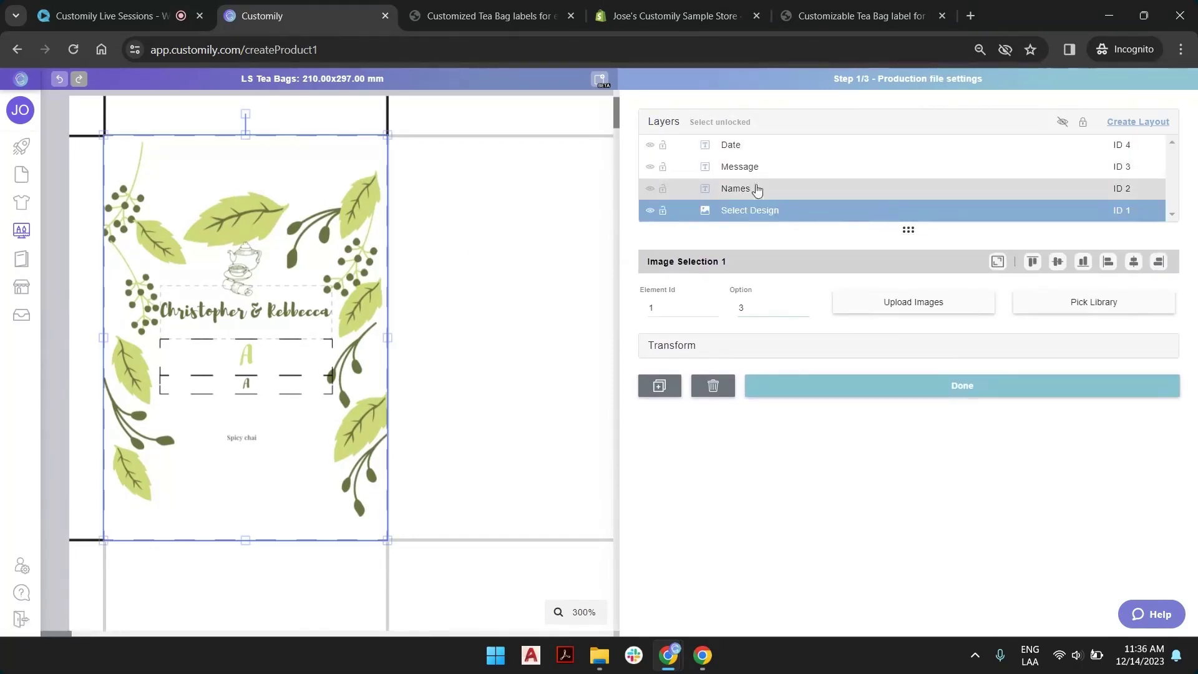
click(473, 132)
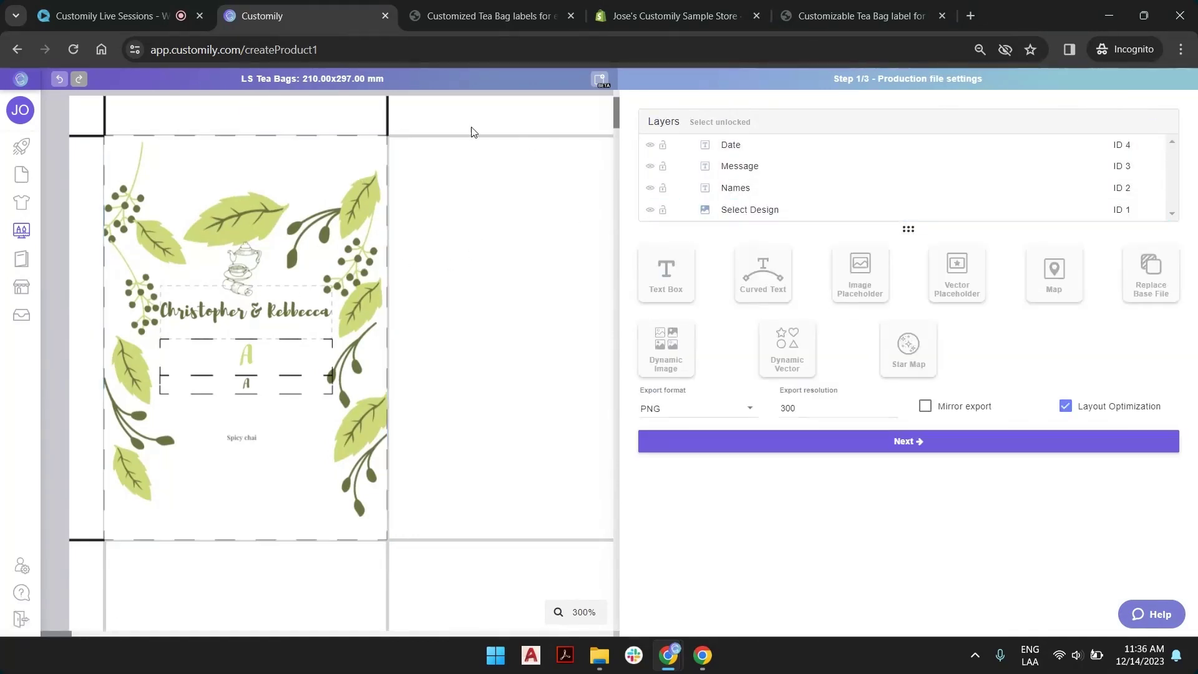
scroll(375, 208, down, 10)
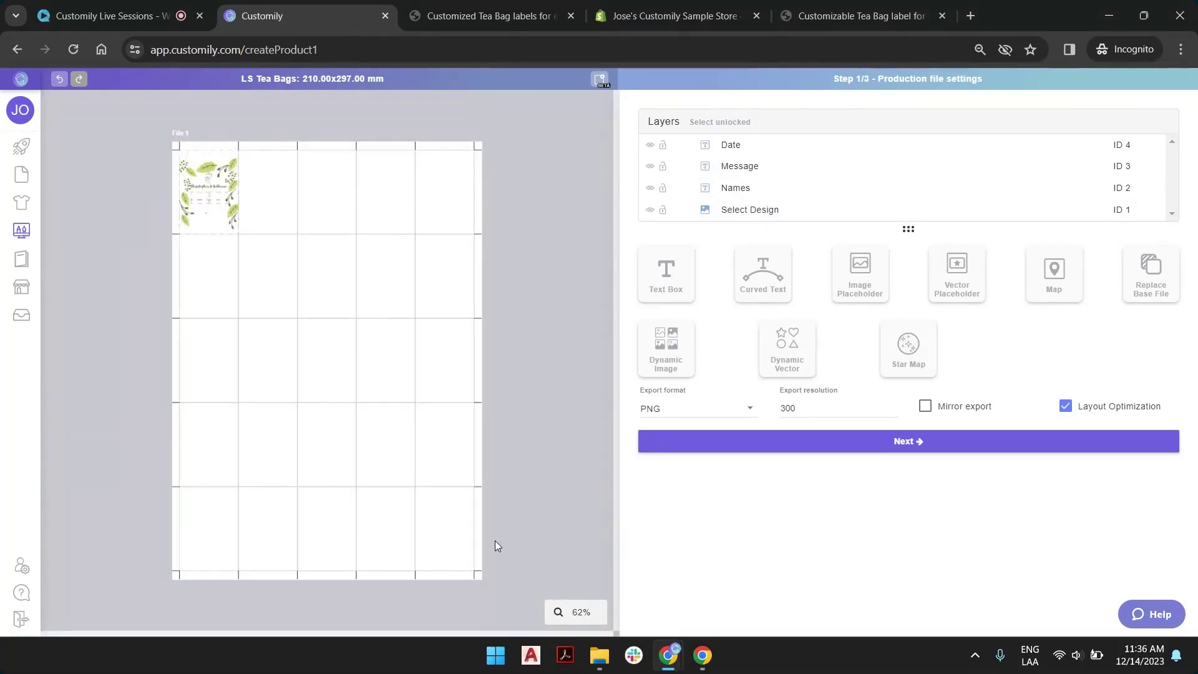
drag(143, 129, 288, 275)
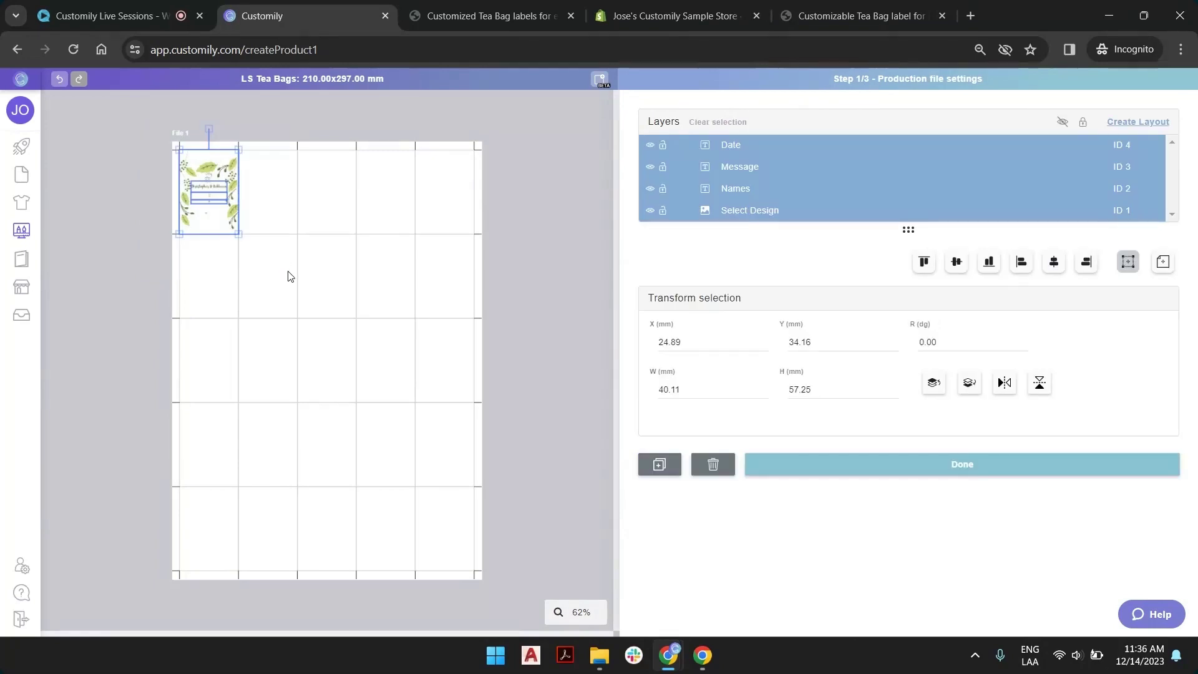
click(665, 473)
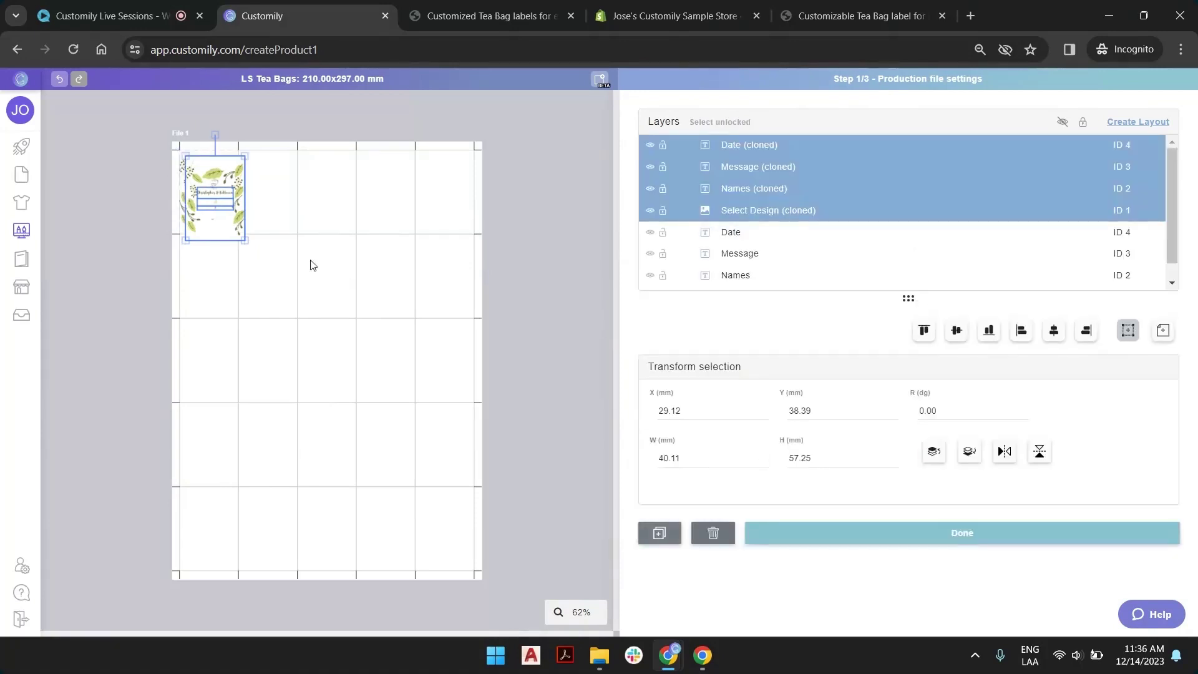
mouse_move(218, 231)
mouse_down()
mouse_move(326, 283)
mouse_move(311, 264)
mouse_up()
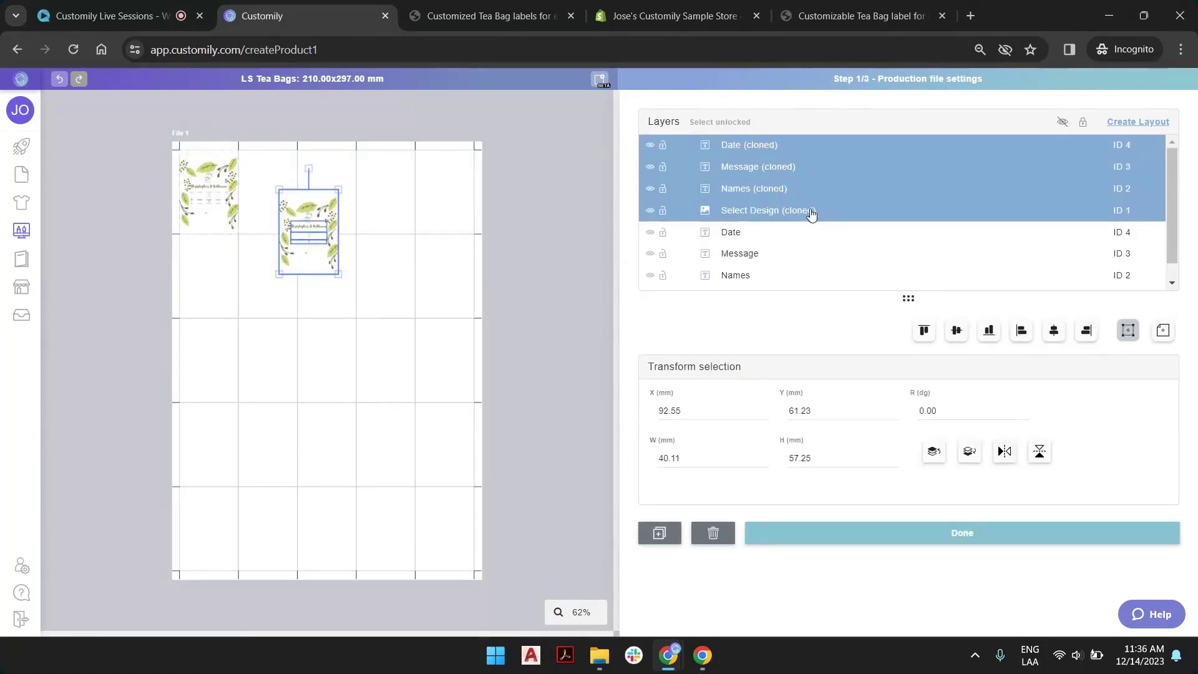
scroll(1162, 203, down, 1)
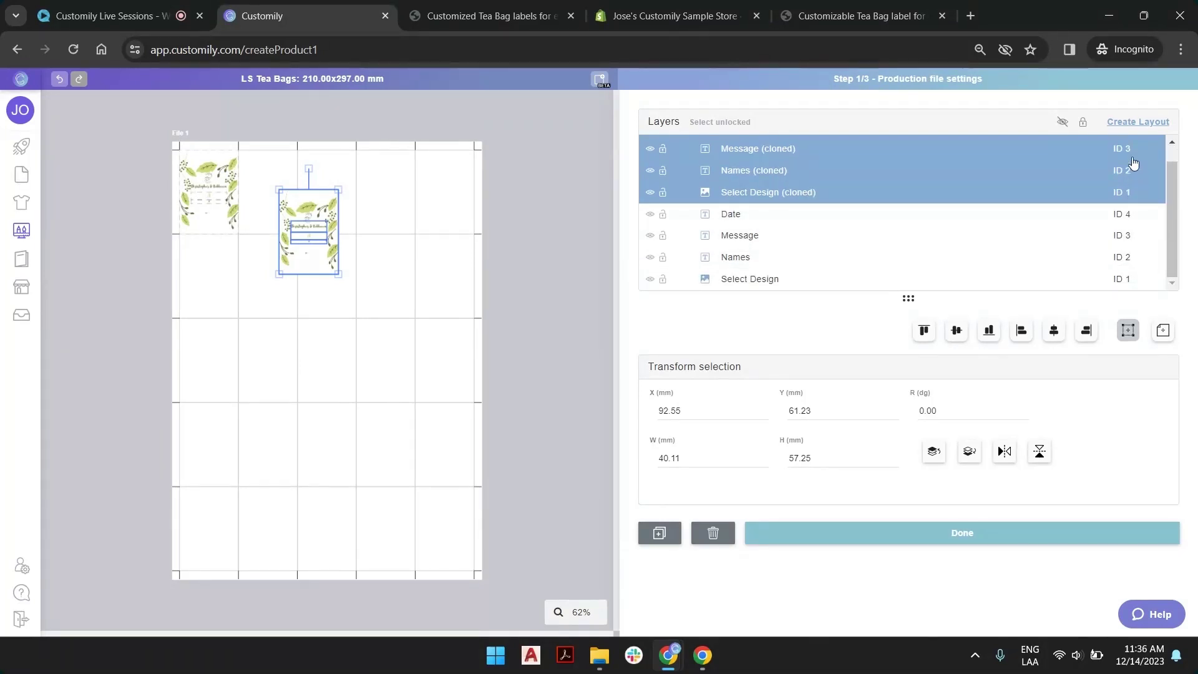
scroll(1131, 165, up, 1)
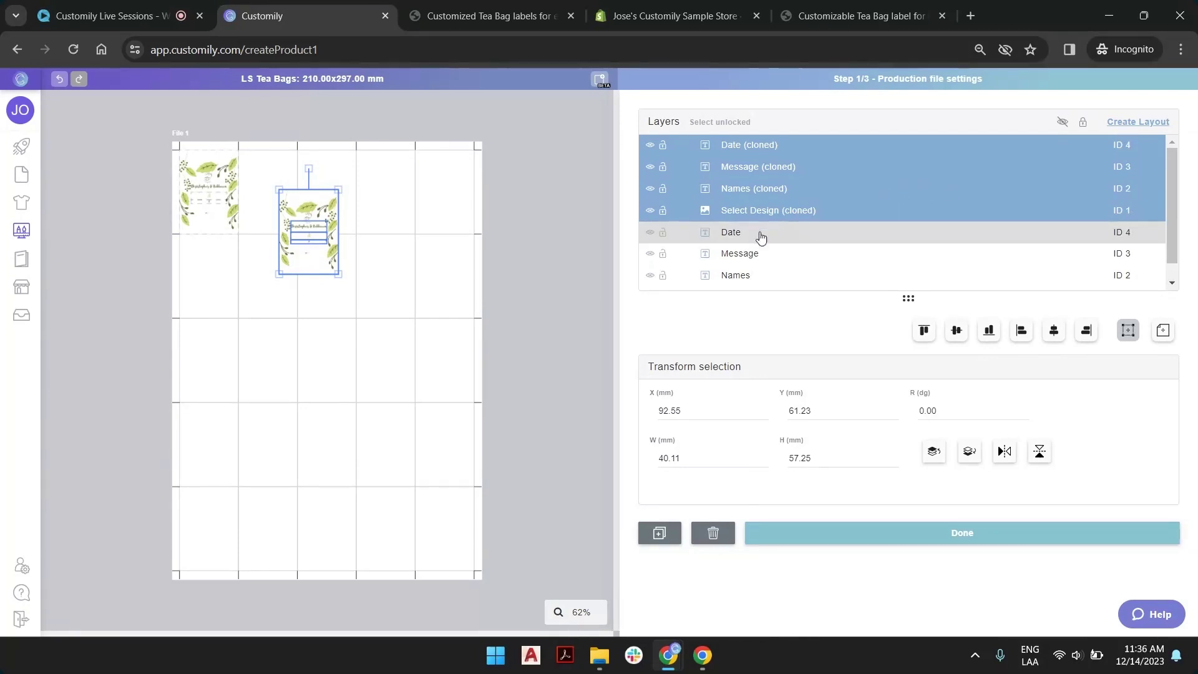
scroll(208, 153, up, 8)
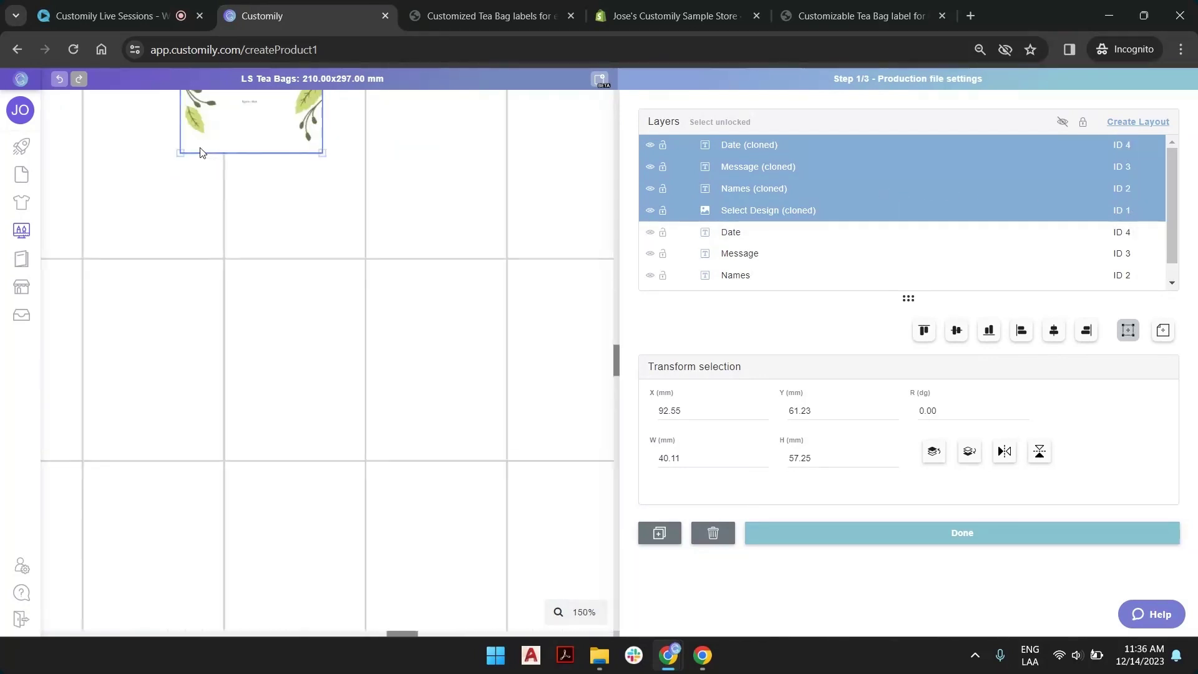
scroll(224, 245, up, 5)
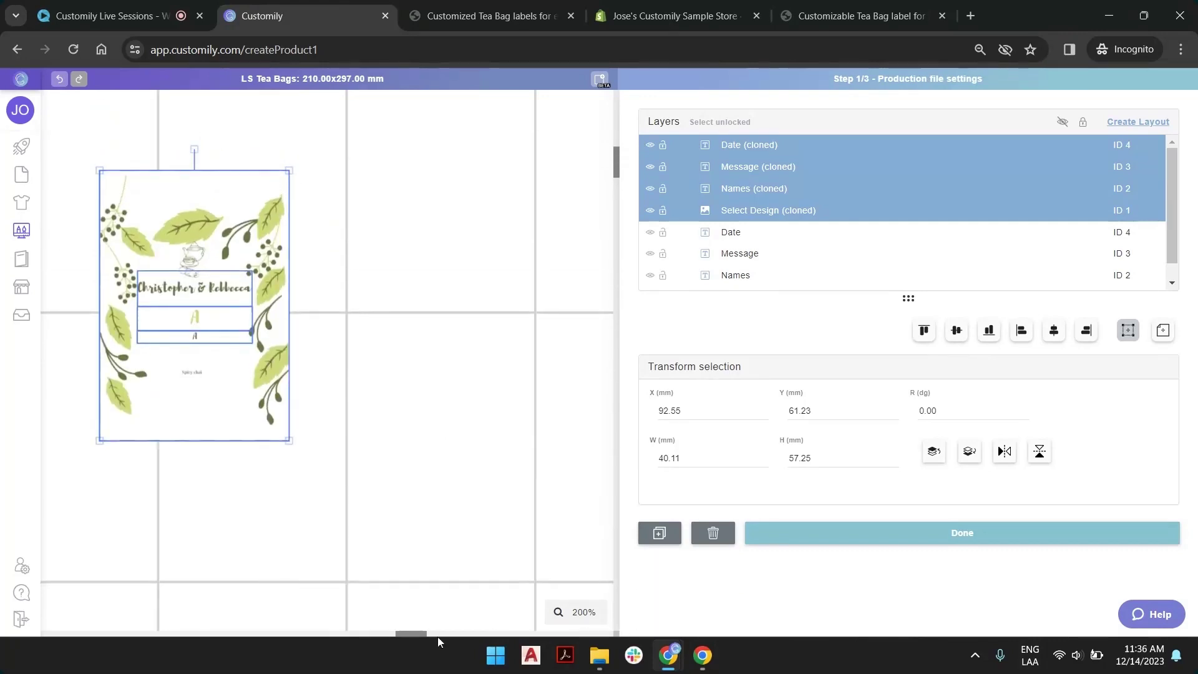
Step: Move the copied label elements into the empty grid cell directly beside the original label, aligned with the top row, and deselect them
drag(411, 631, 257, 641)
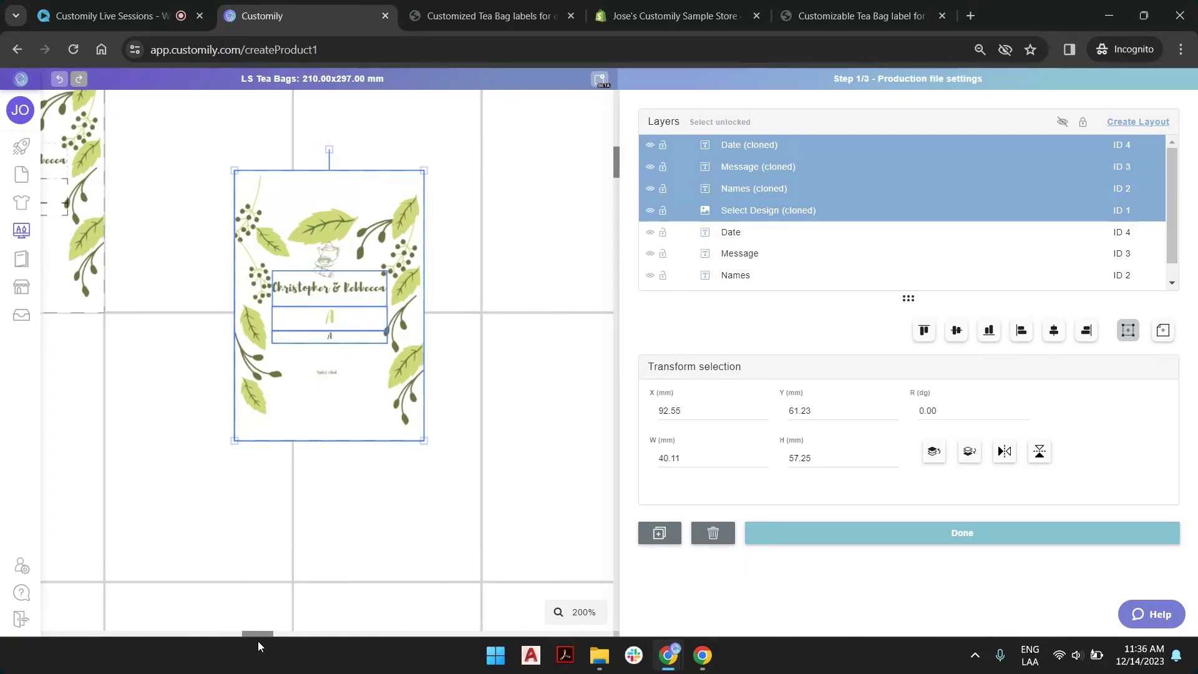
drag(257, 642, 151, 642)
scroll(256, 412, up, 2)
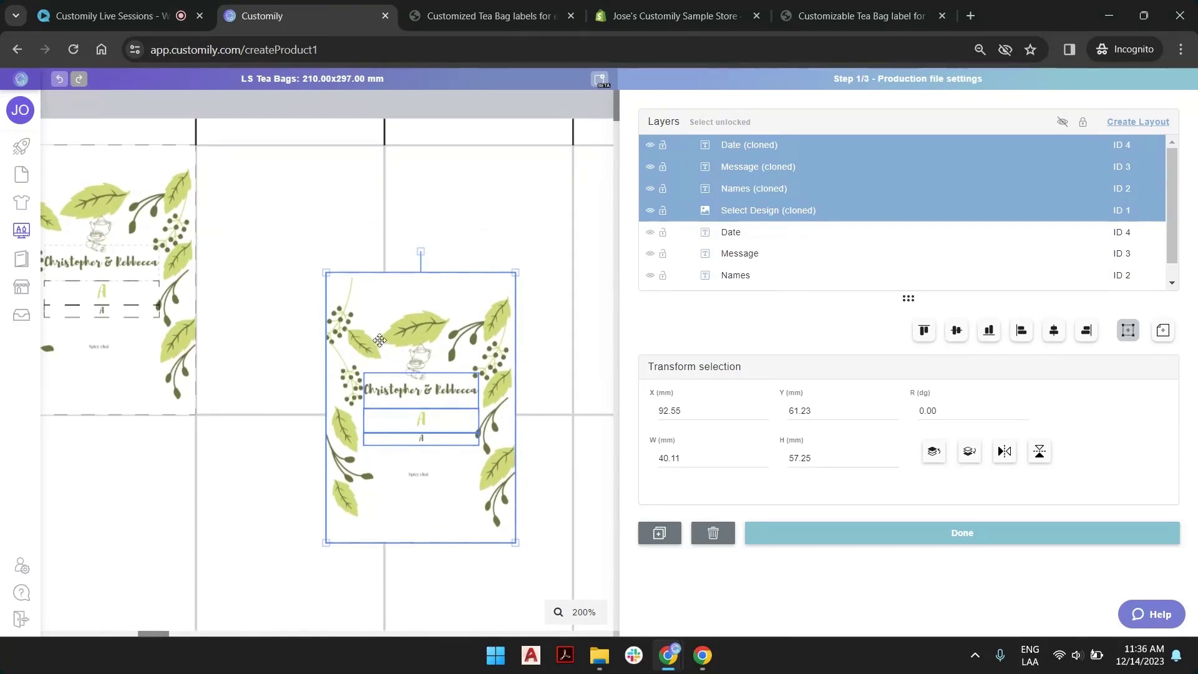
drag(387, 336, 264, 207)
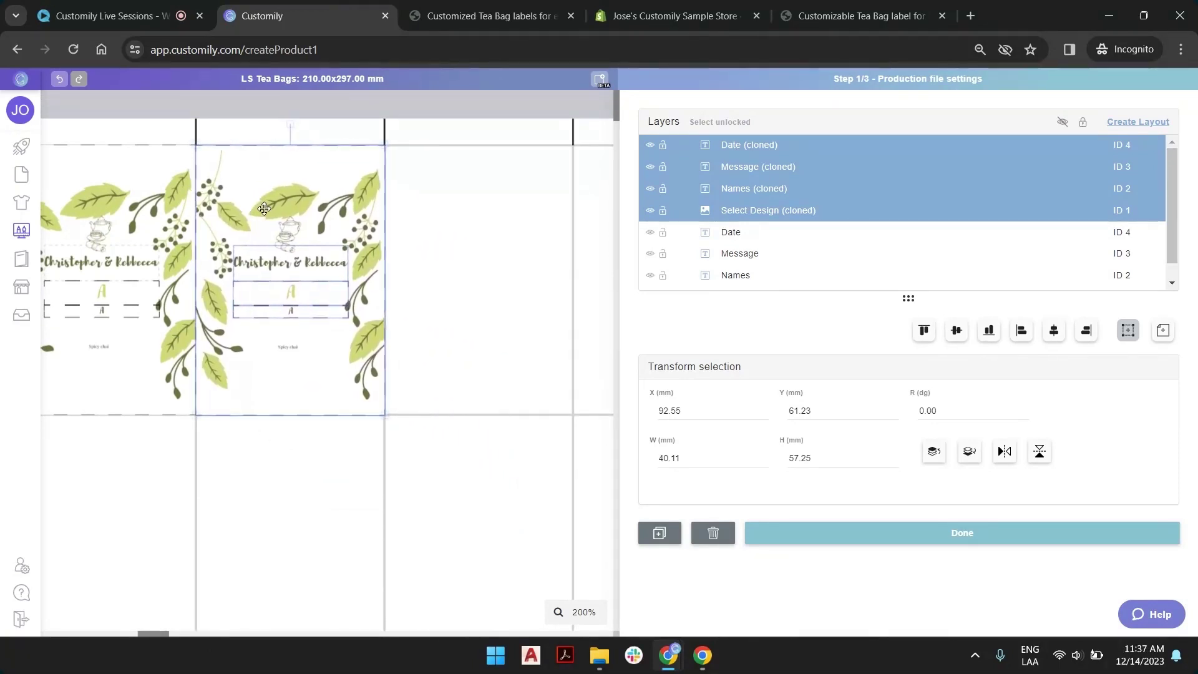
click(283, 103)
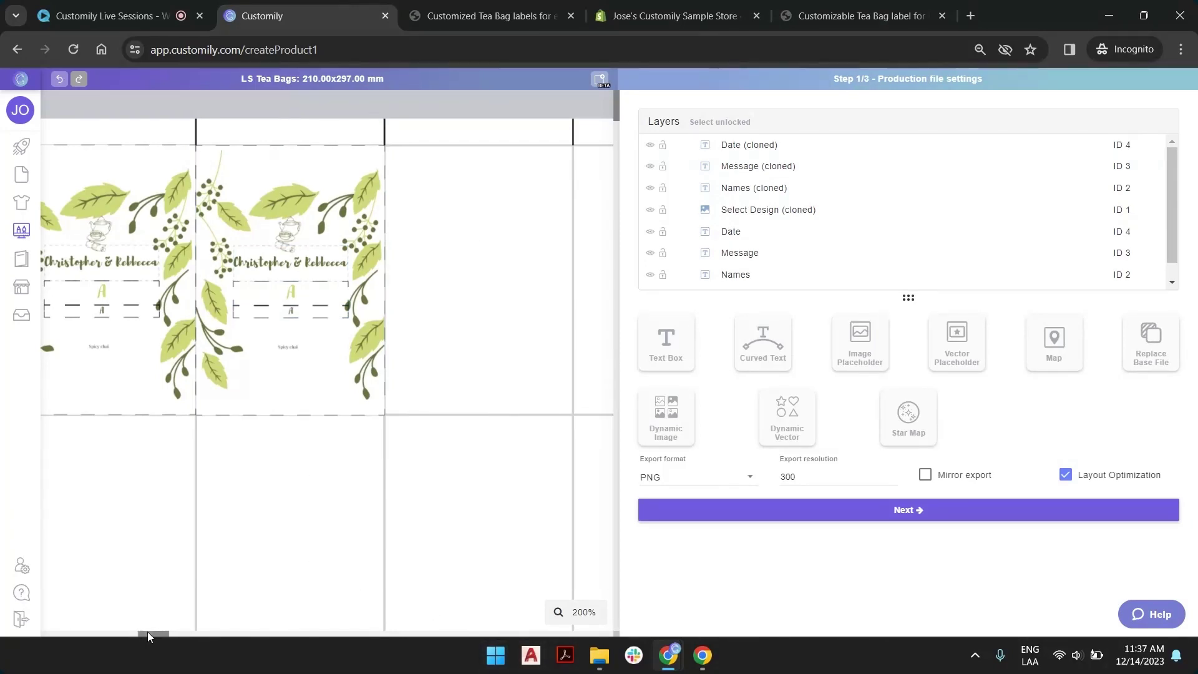
Step: Examine the copied Names text at 300% zoom together with its fill color option and color sampler
drag(149, 637, 53, 636)
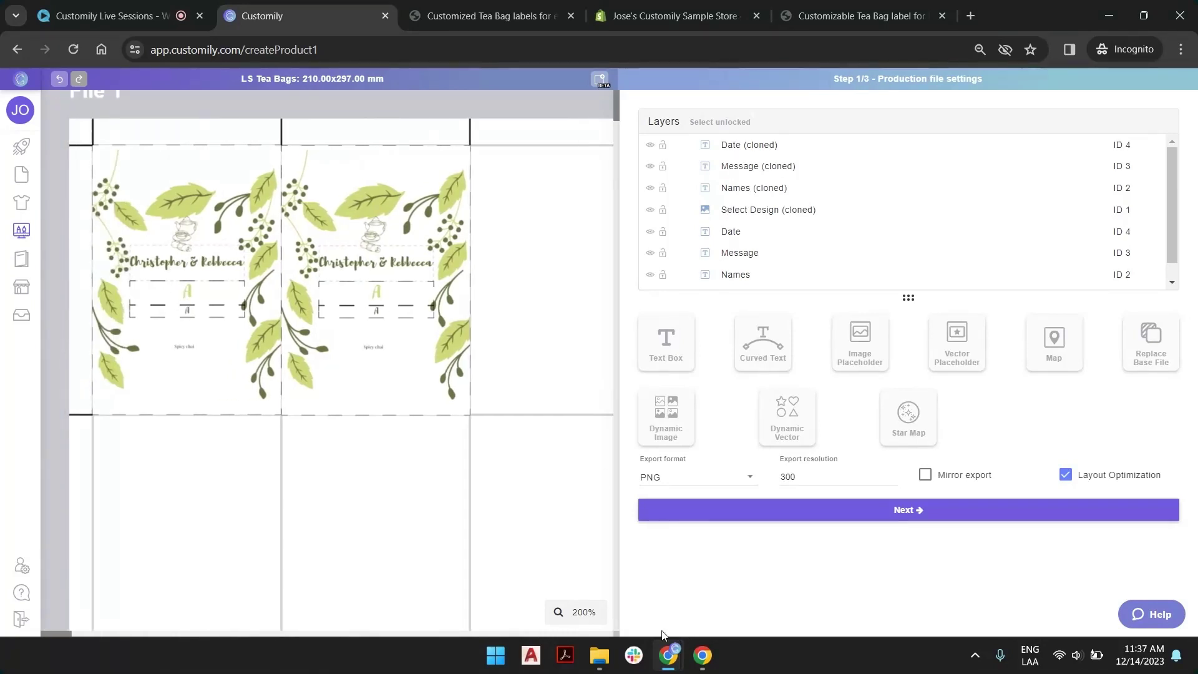
click(576, 618)
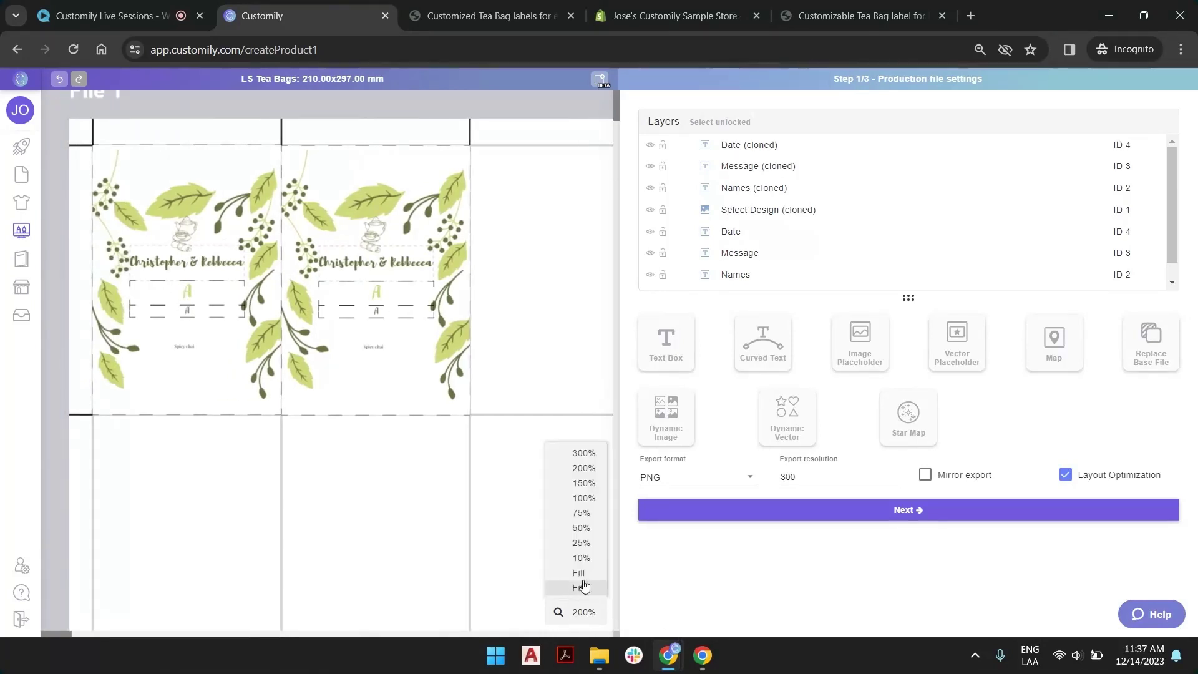
click(588, 456)
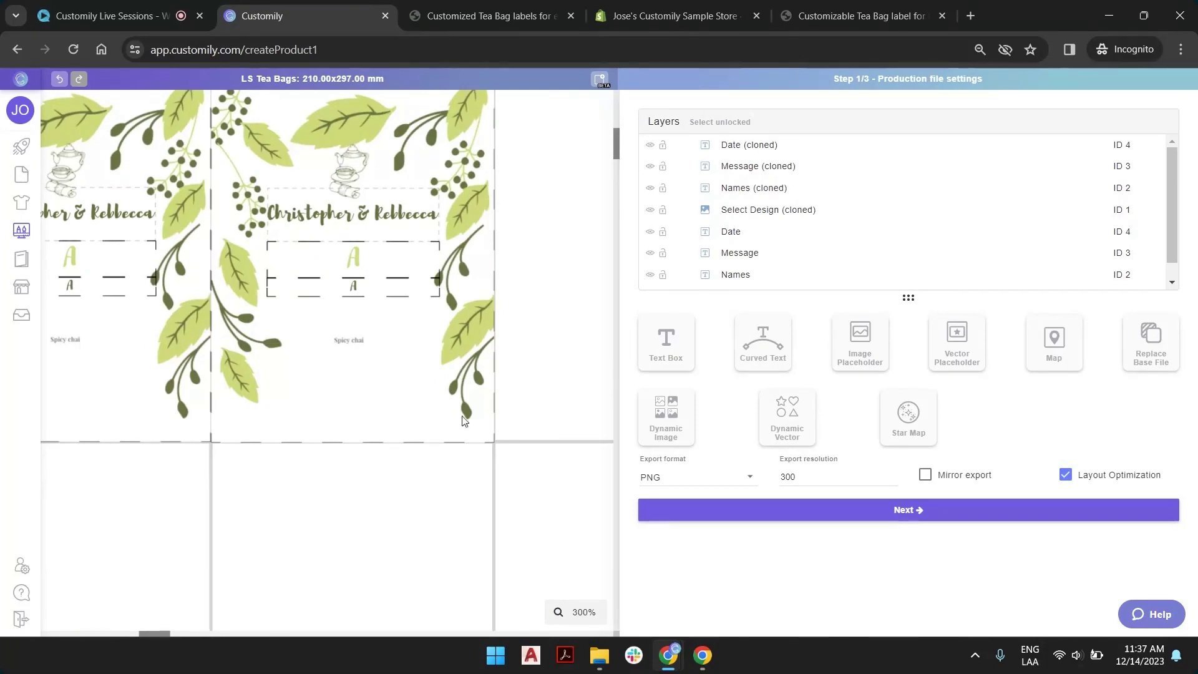
click(383, 218)
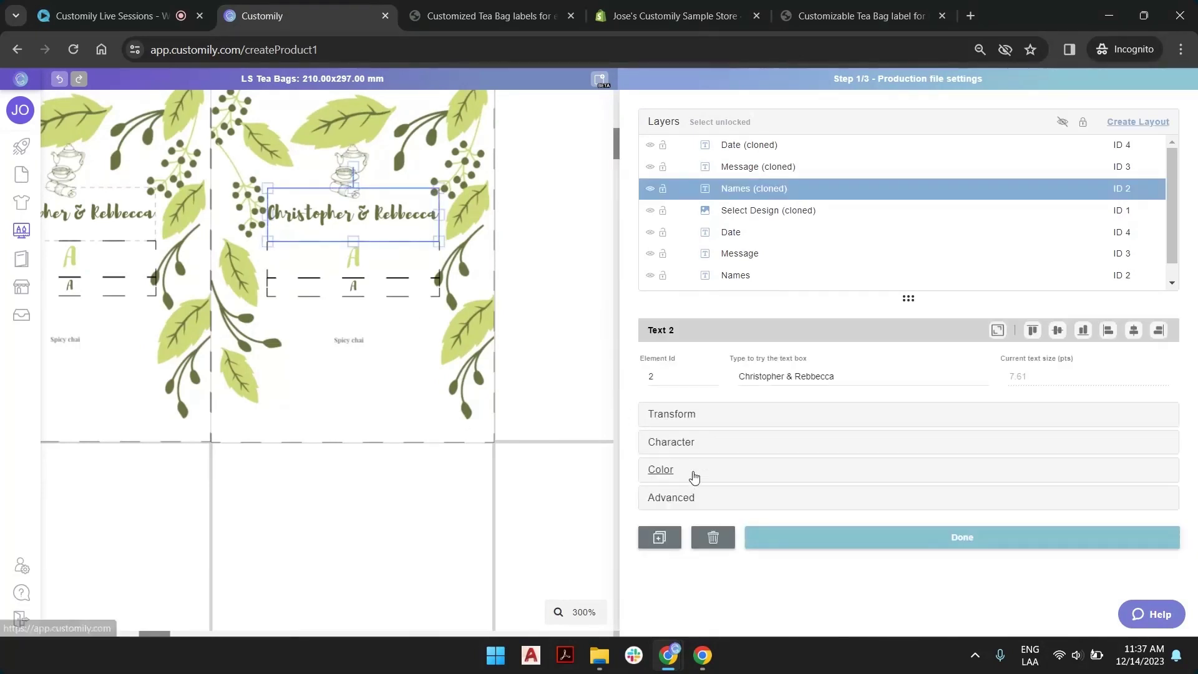
click(672, 474)
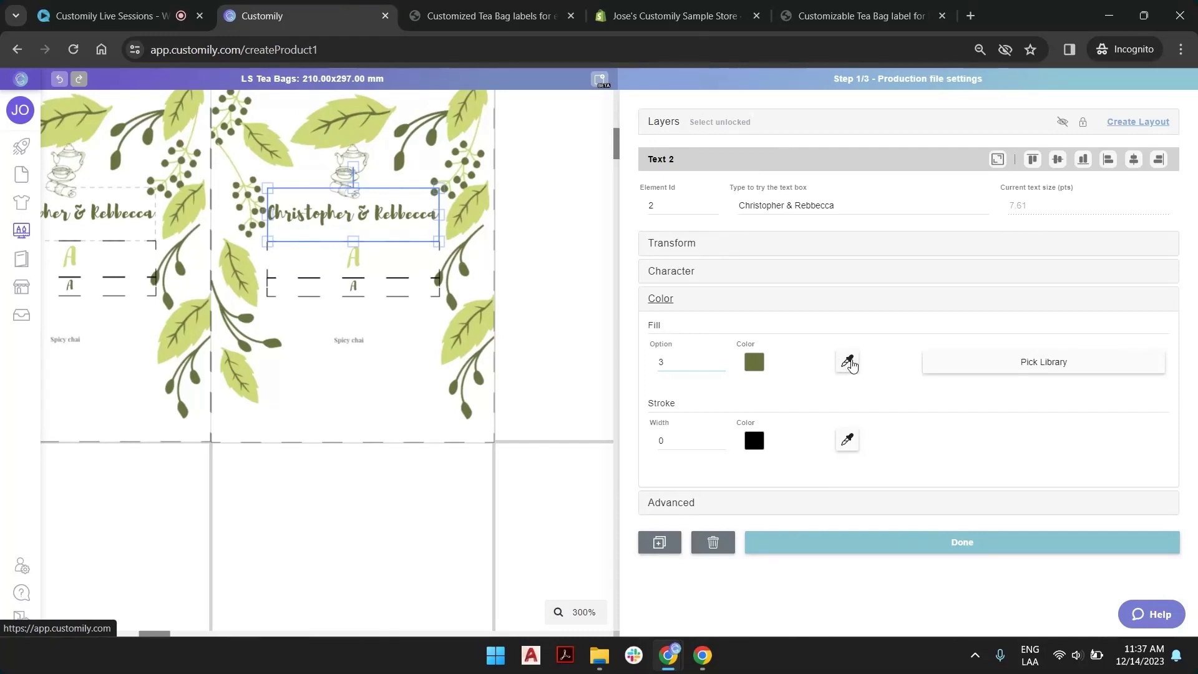
click(847, 362)
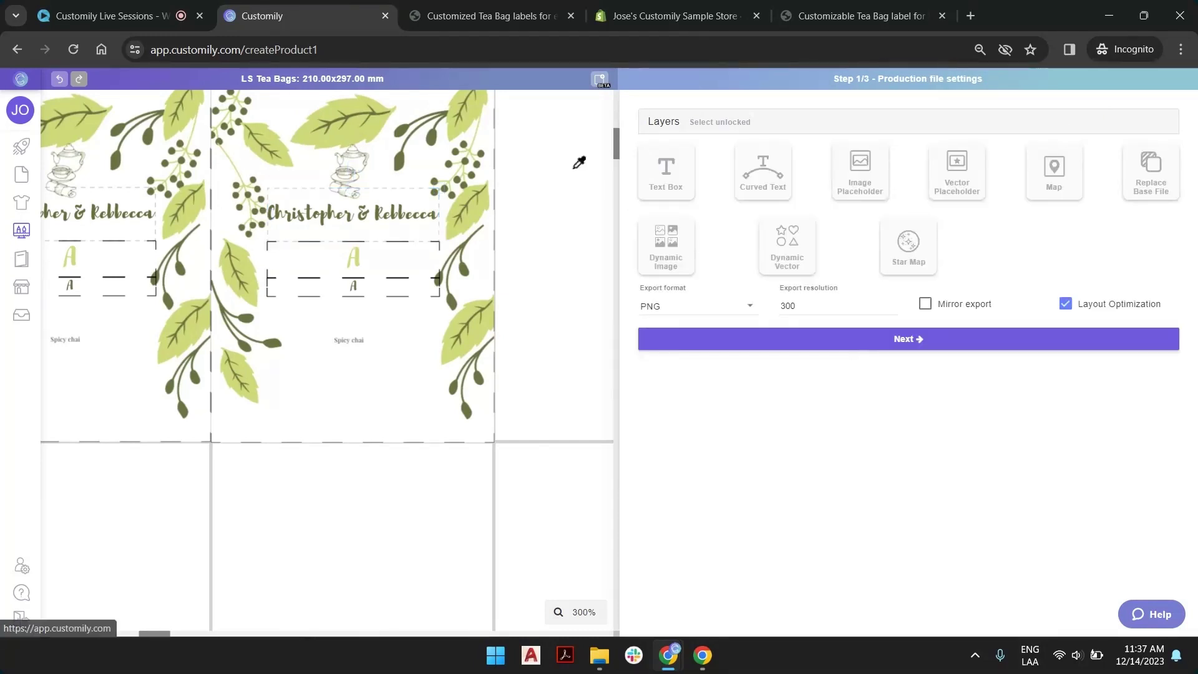
Step: Look closely at the leaf and stem artwork of the copied label as a spot for sampling colors
click(583, 613)
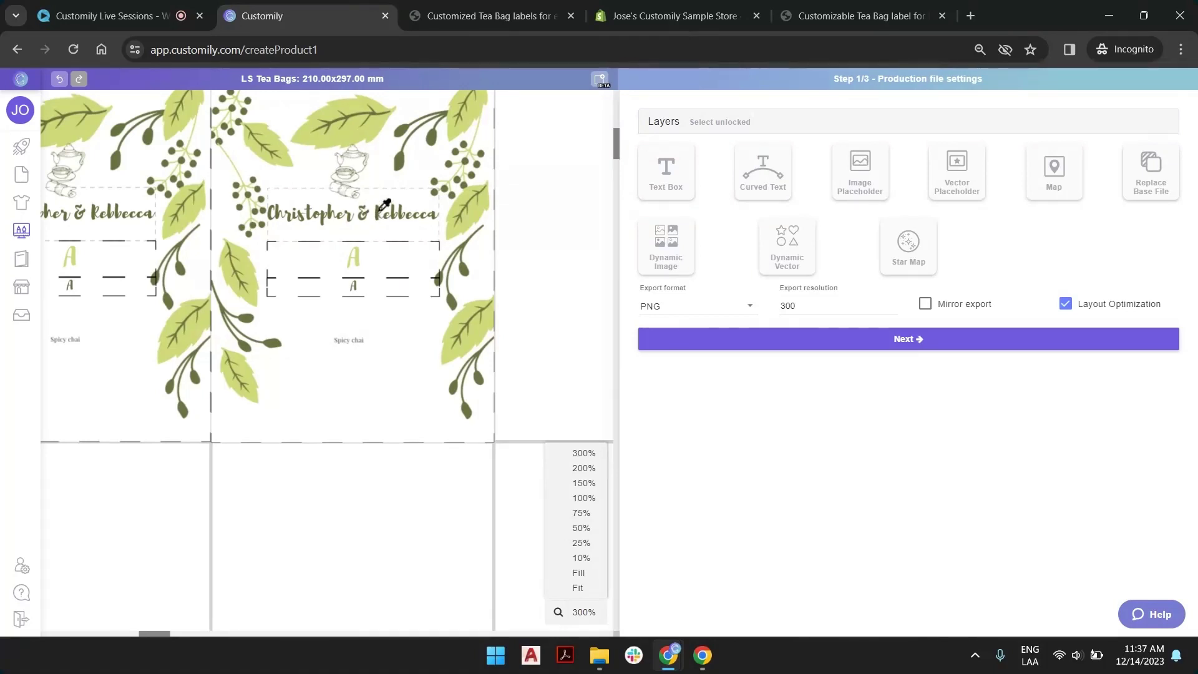
scroll(383, 205, up, 1)
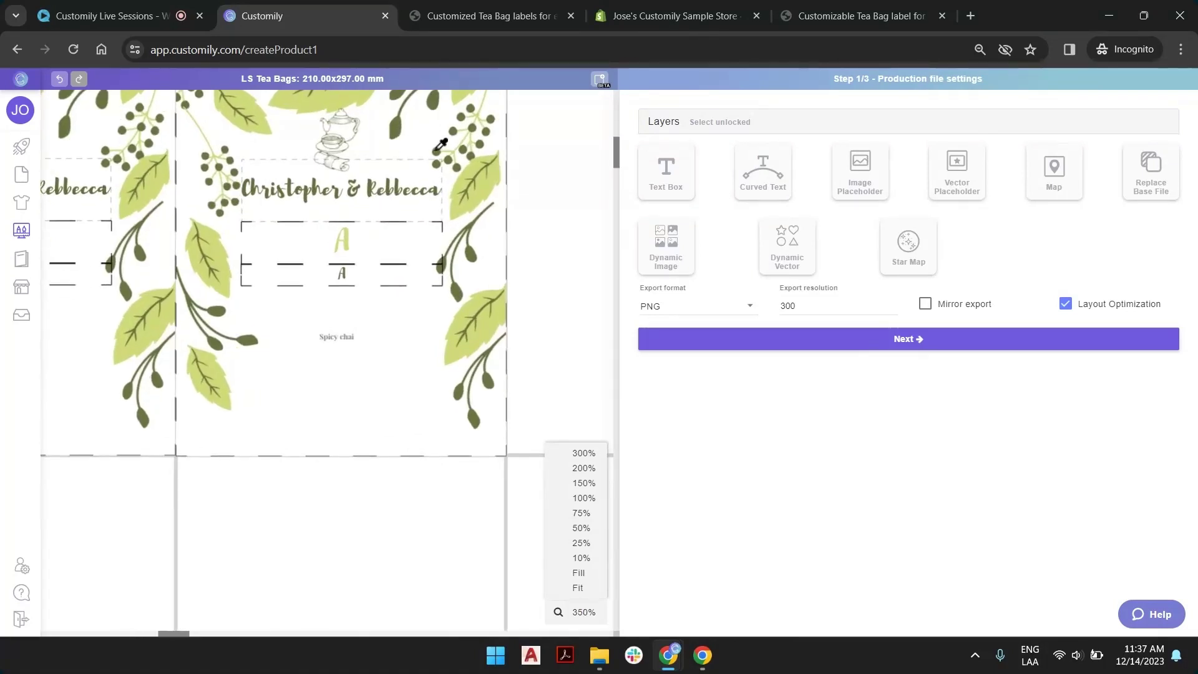
scroll(443, 143, up, 1)
scroll(448, 142, up, 4)
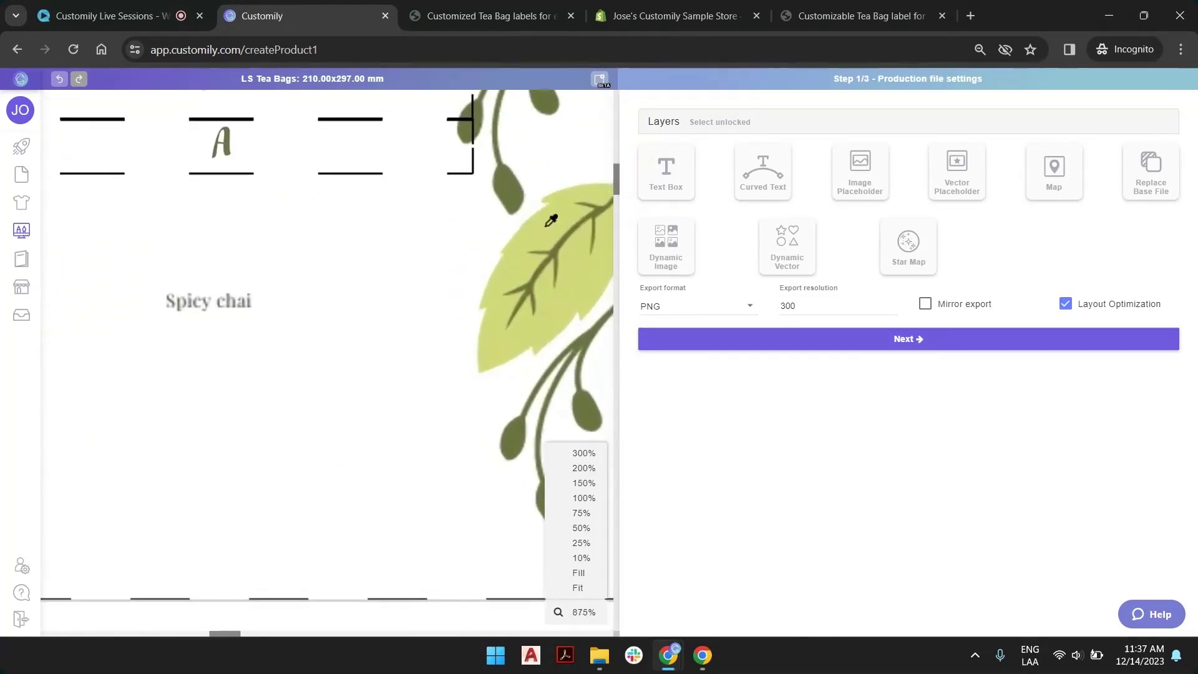
click(508, 186)
click(652, 377)
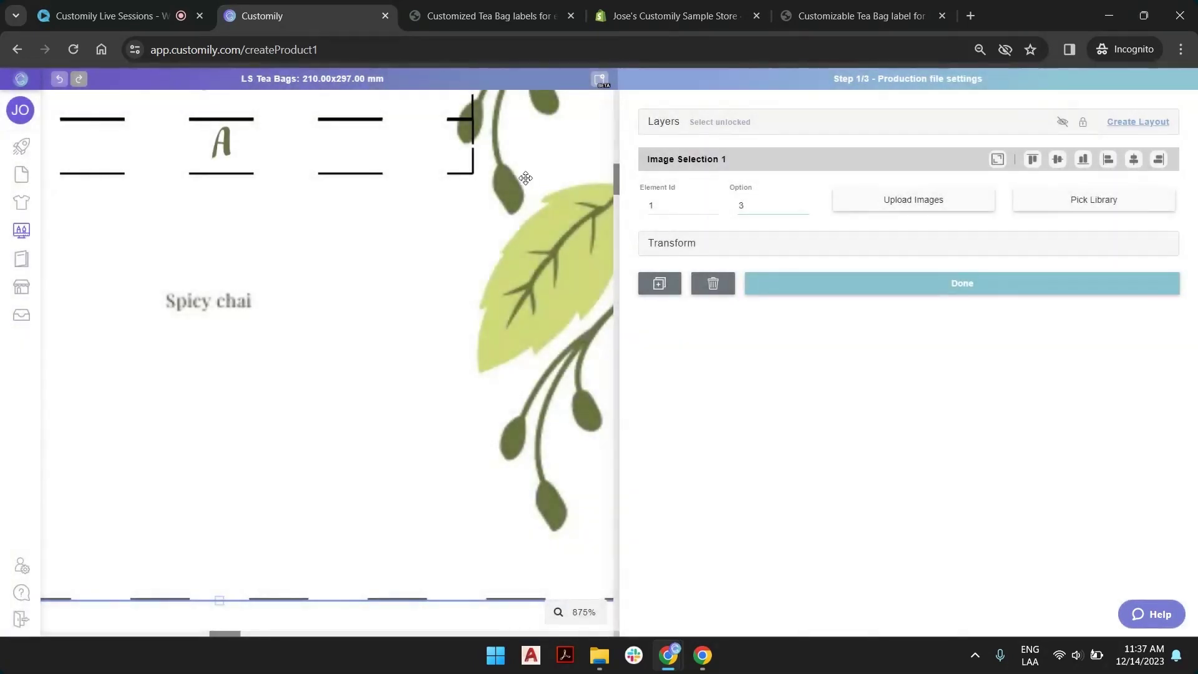
Step: Inspect the whole copied label at several magnifications and review the fill color settings of its Names text
scroll(297, 294, down, 8)
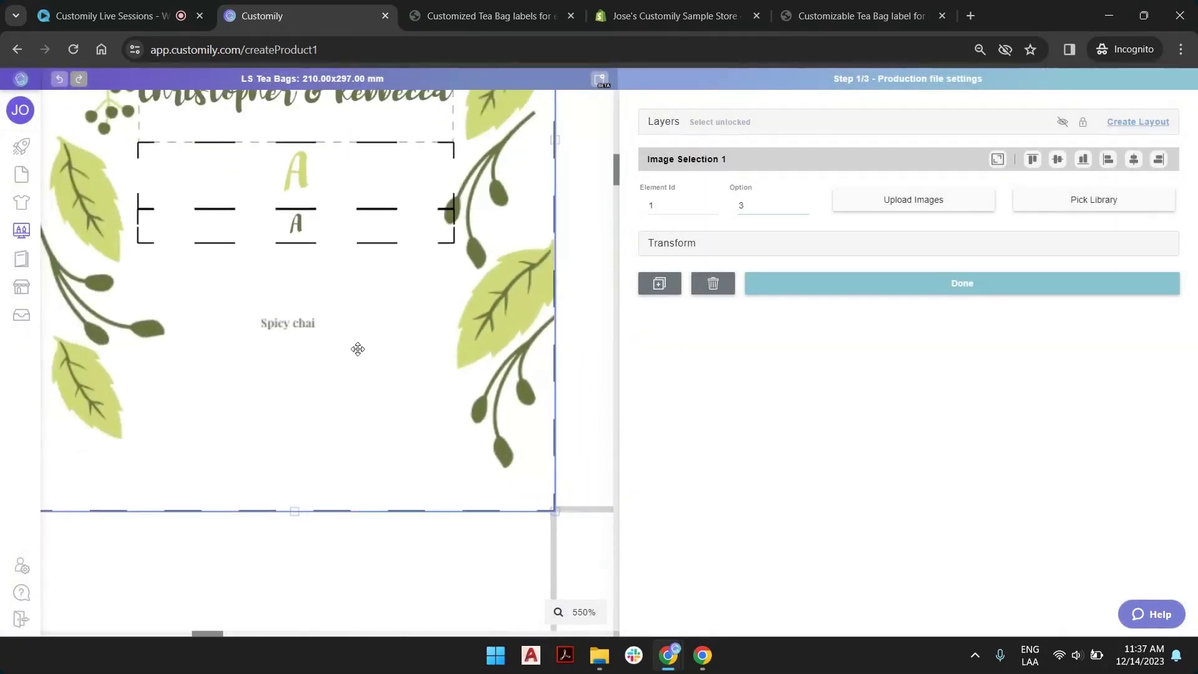
scroll(361, 349, up, 2)
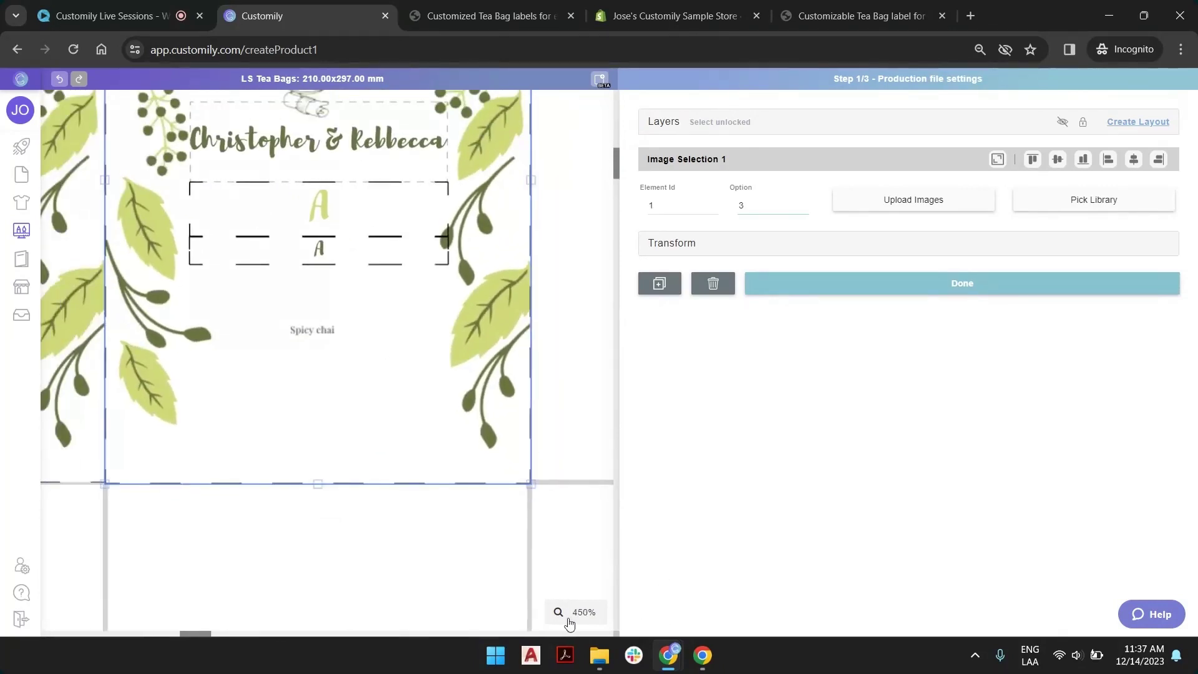
scroll(359, 223, up, 3)
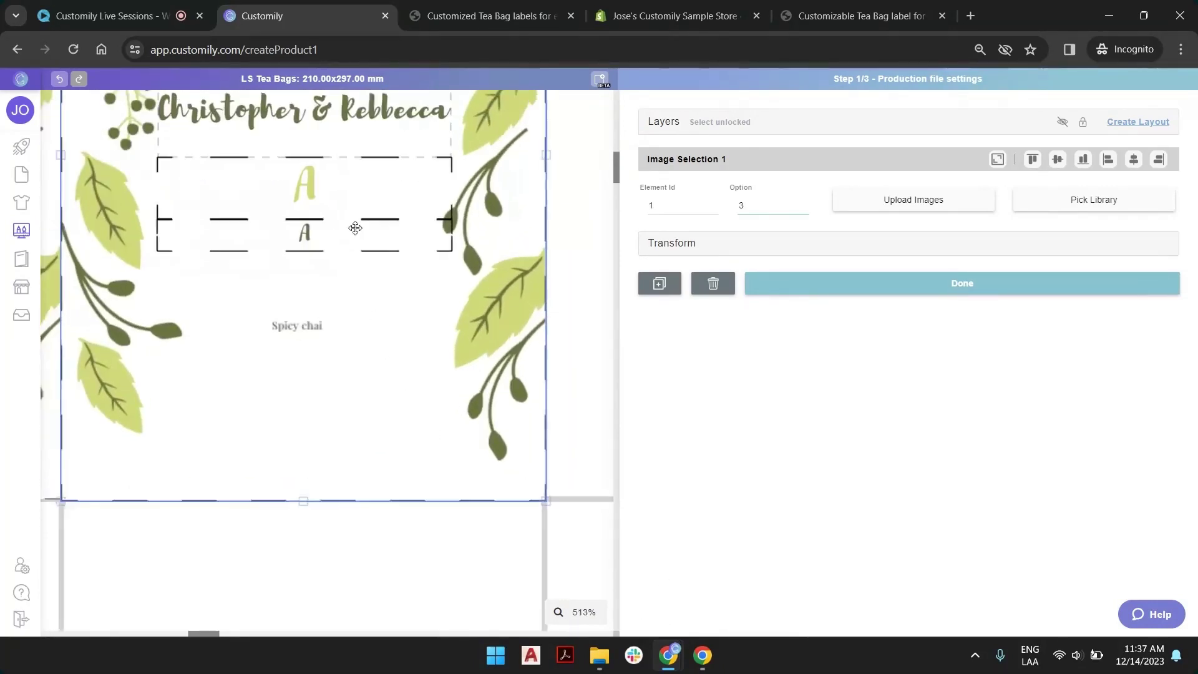
scroll(397, 277, down, 4)
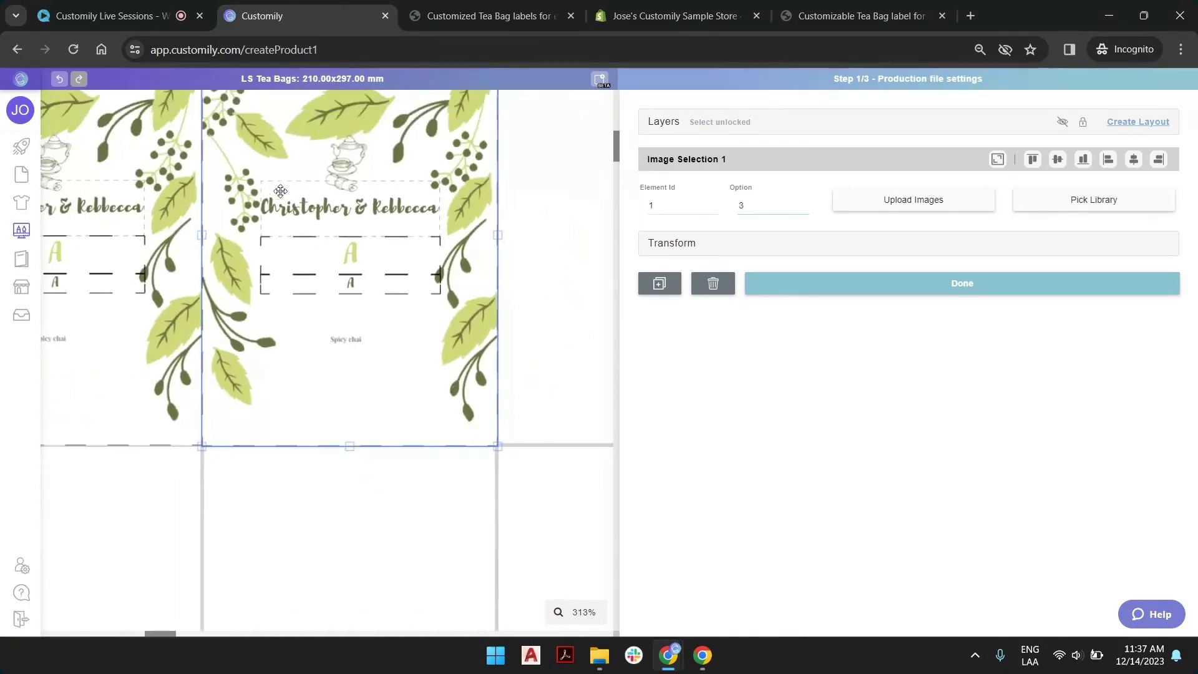
scroll(264, 182, up, 2)
scroll(264, 182, up, 3)
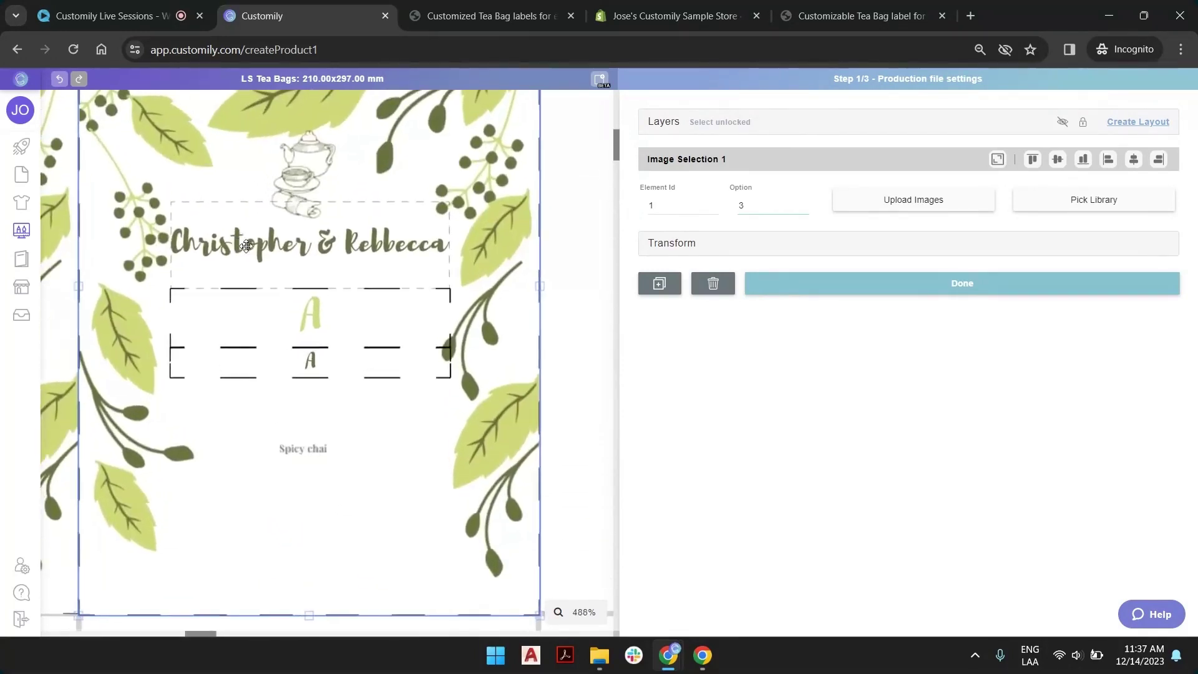
scroll(315, 275, down, 2)
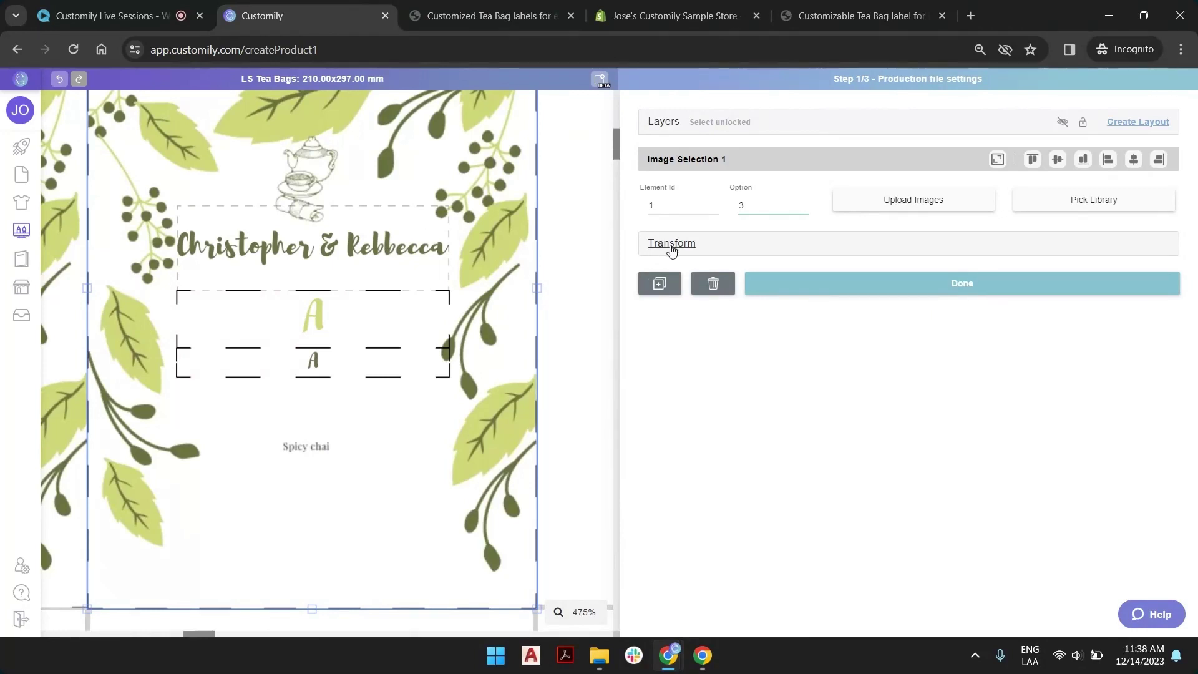
key(Tab)
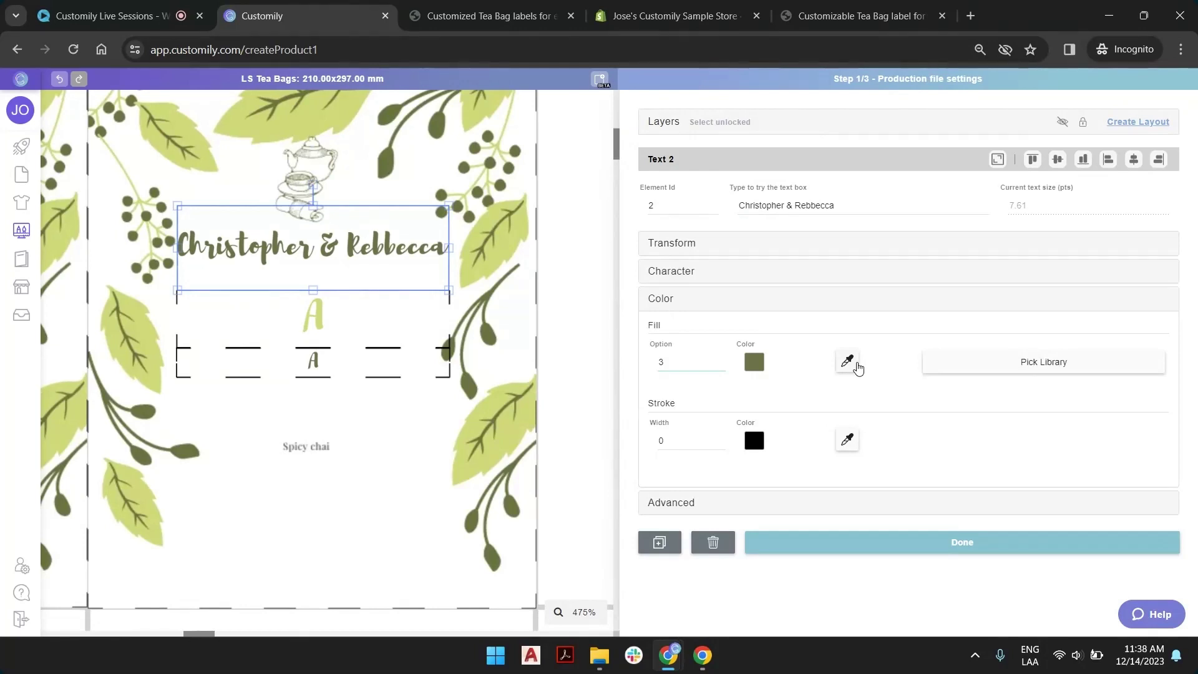
scroll(513, 302, down, 4)
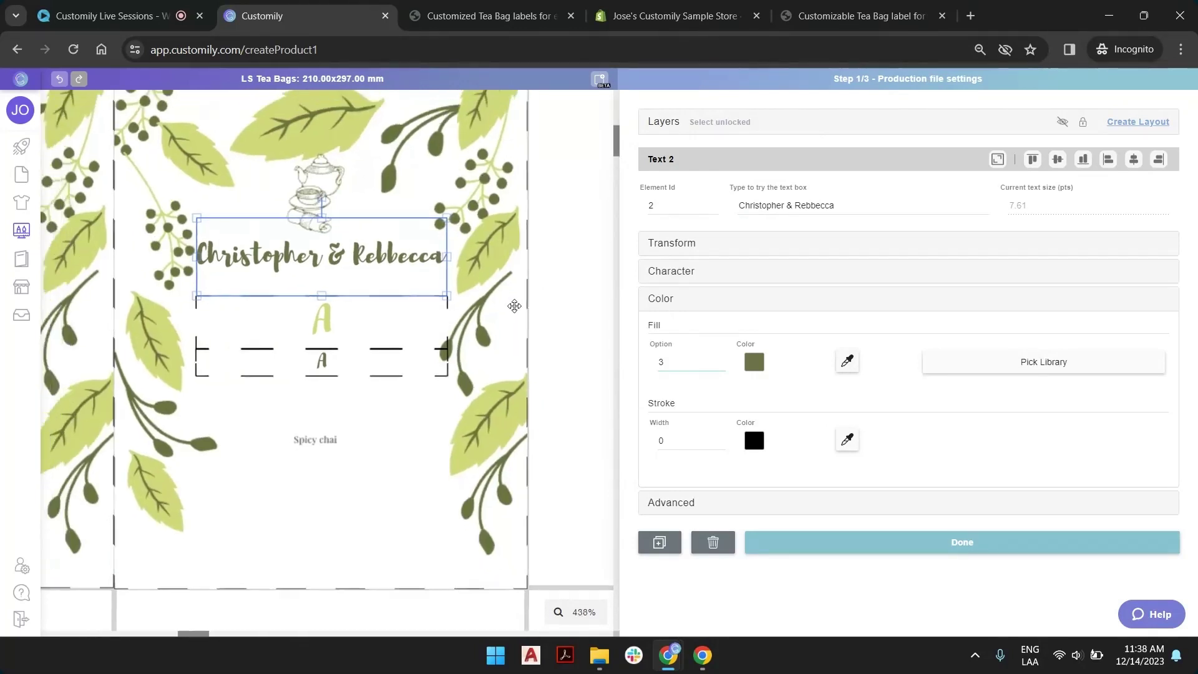
scroll(503, 294, up, 3)
scroll(524, 312, up, 2)
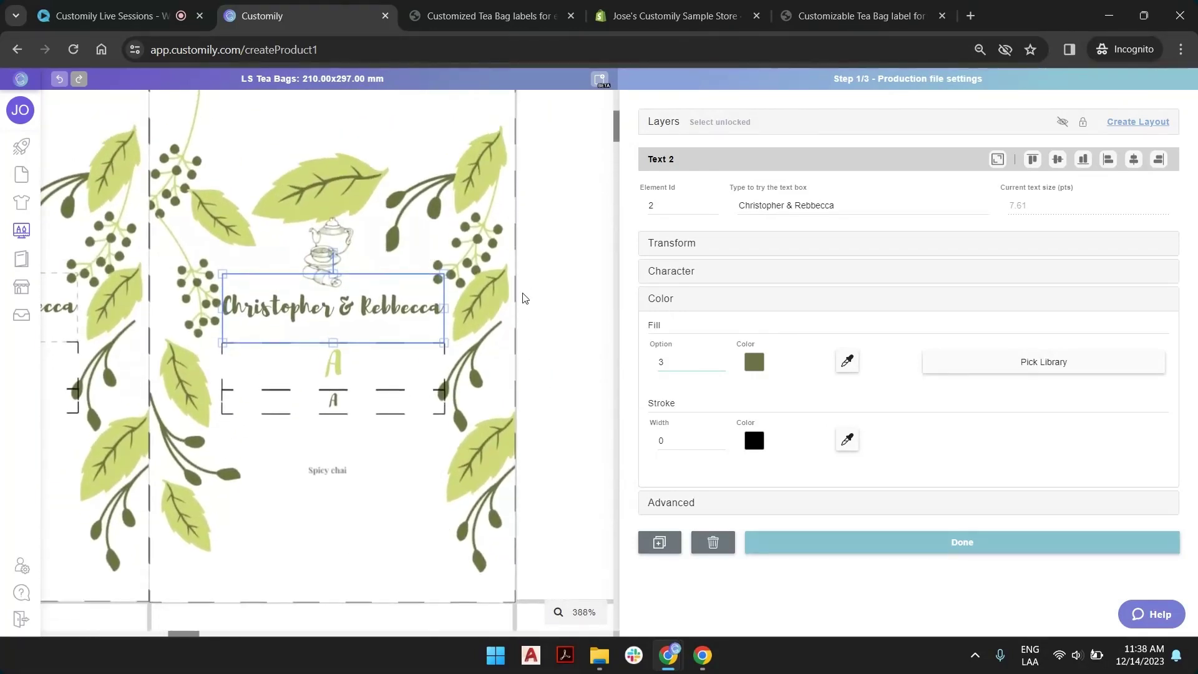
Step: Show design option 1 in the copied label's Select Design element
click(661, 122)
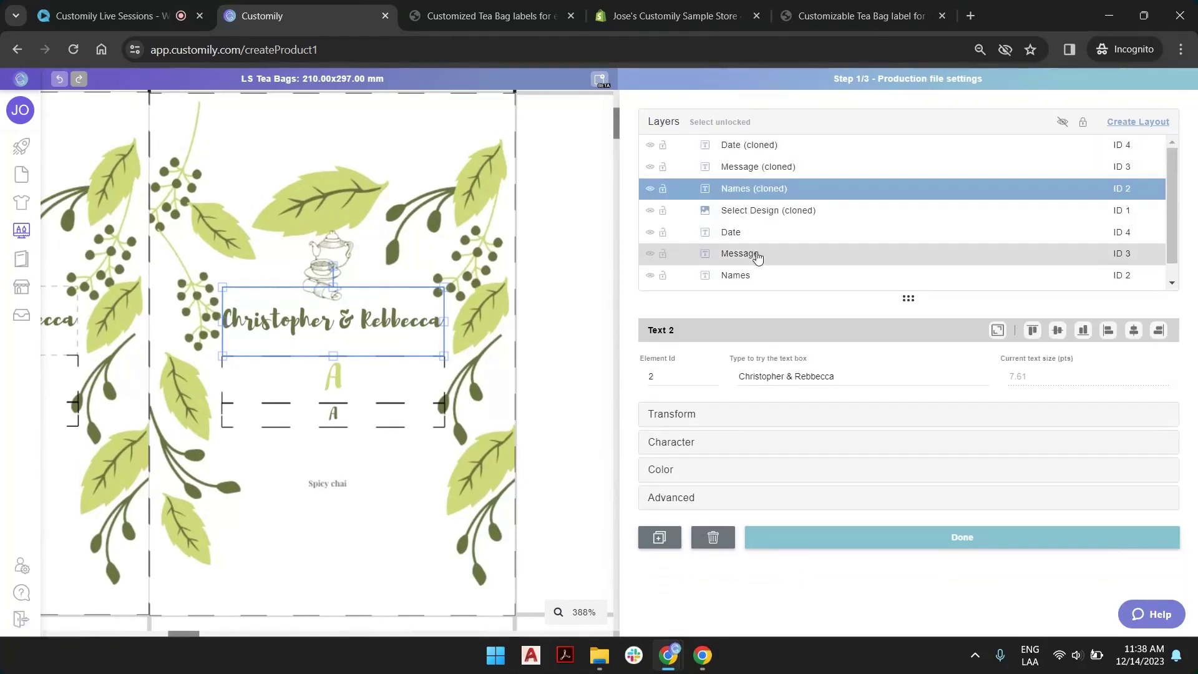
scroll(758, 225, down, 1)
click(778, 194)
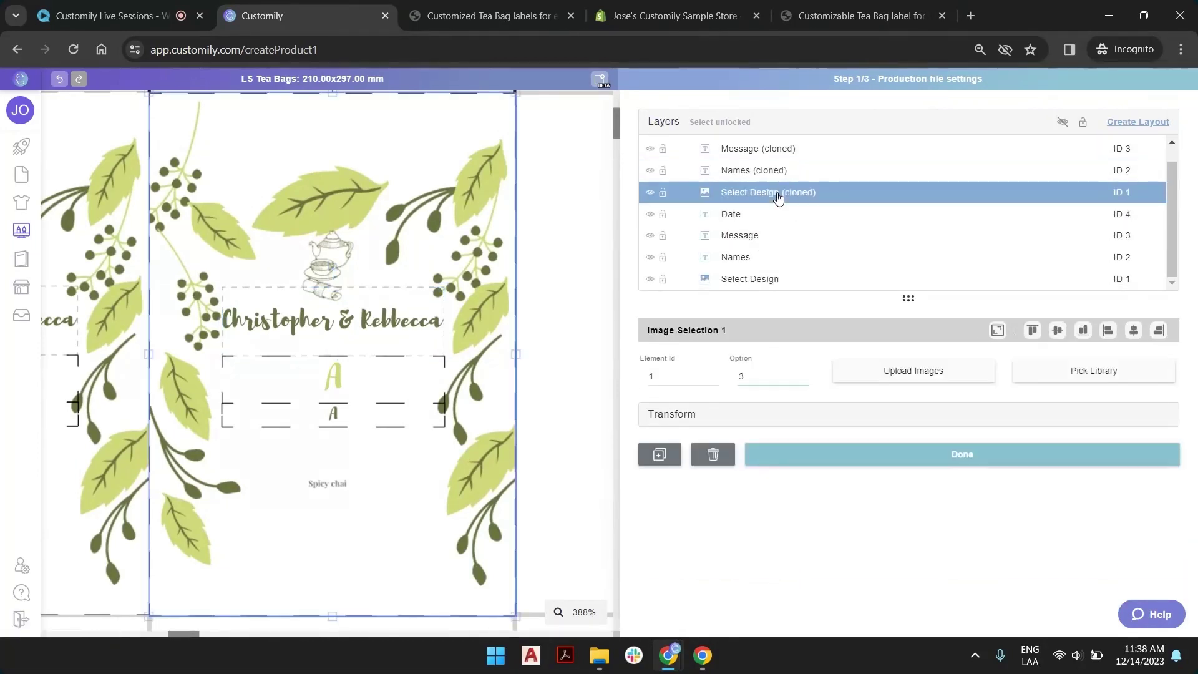
double_click(804, 380)
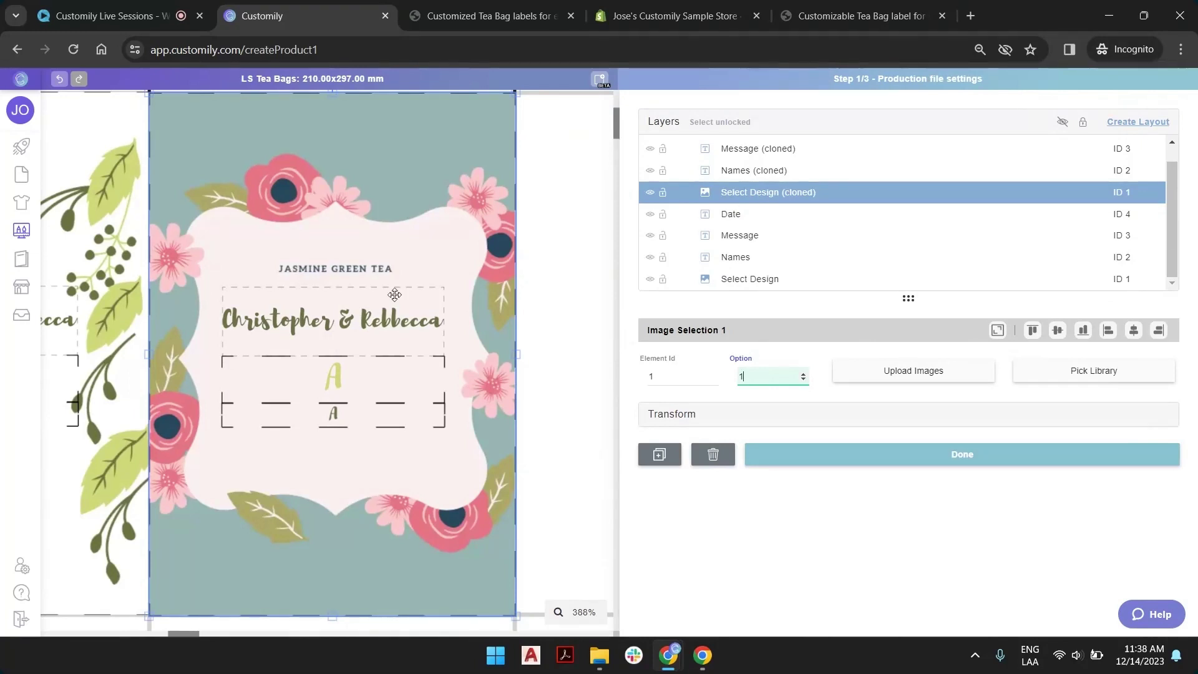
Step: Switch the copied label's Names, Message and Date texts to fill color option 1, and deselect the text
click(755, 171)
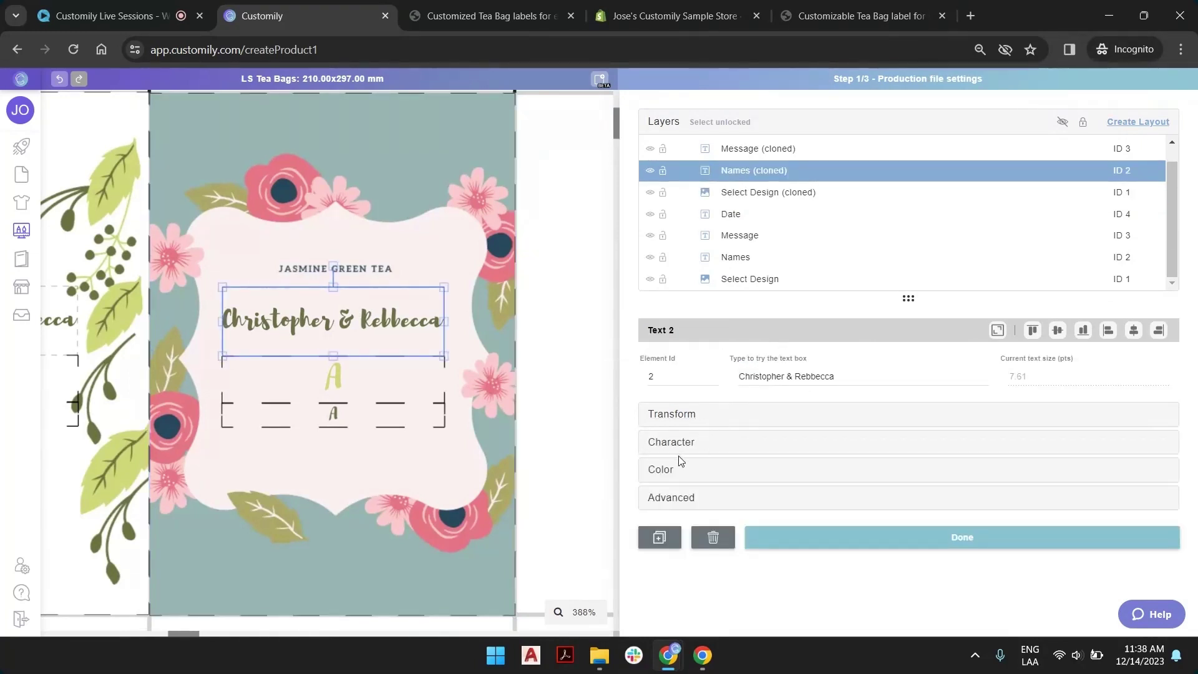
click(671, 470)
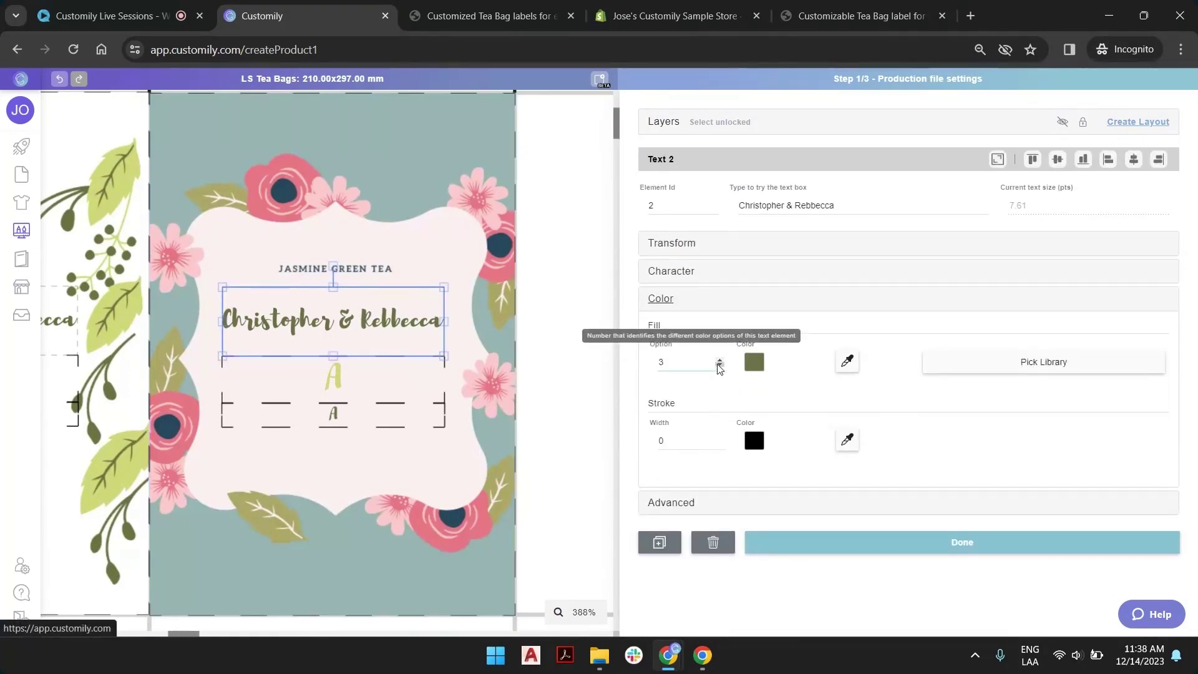
click(720, 367)
click(397, 375)
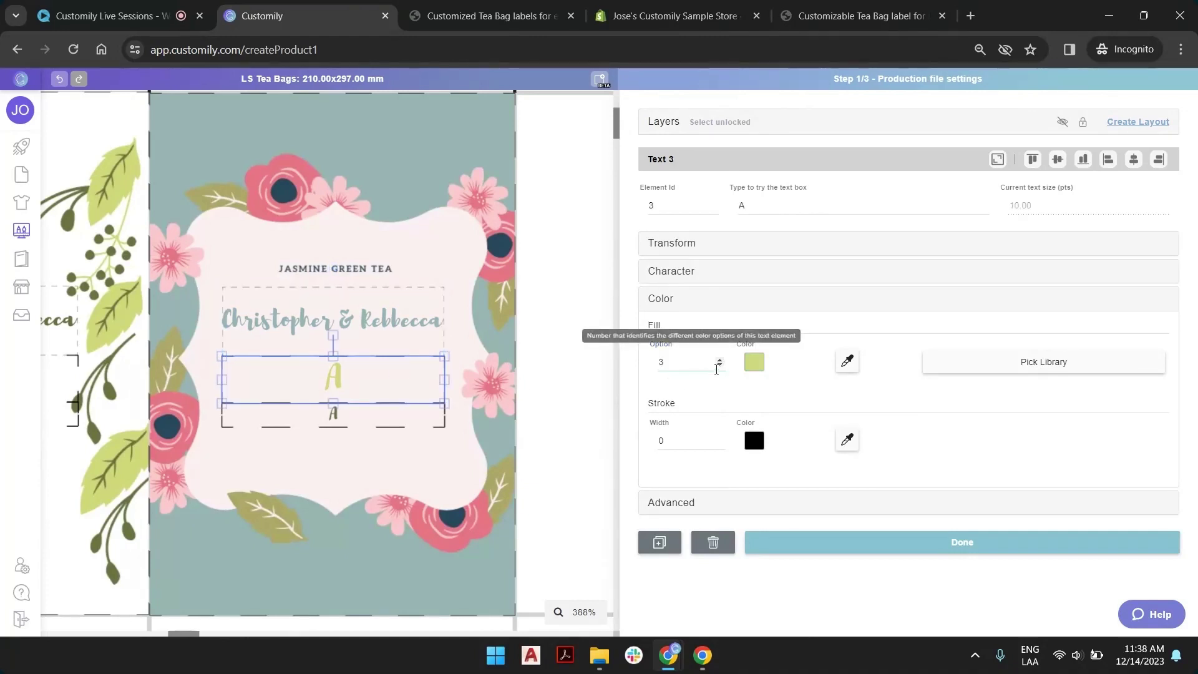
click(719, 366)
click(370, 416)
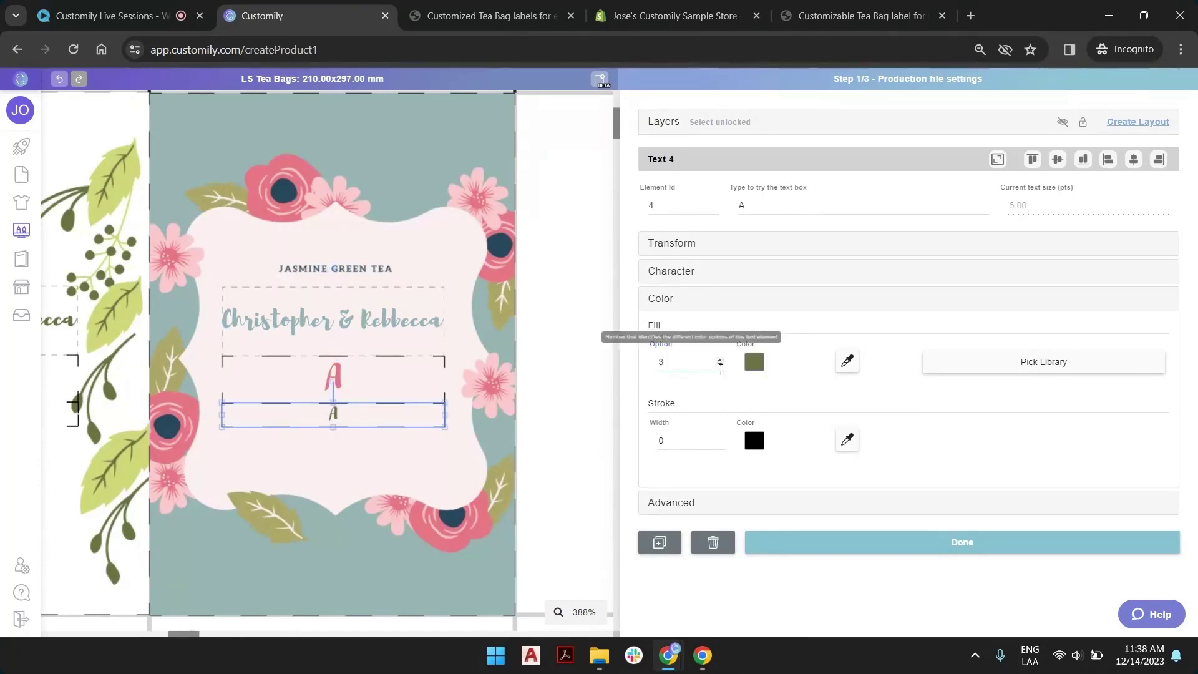
click(721, 367)
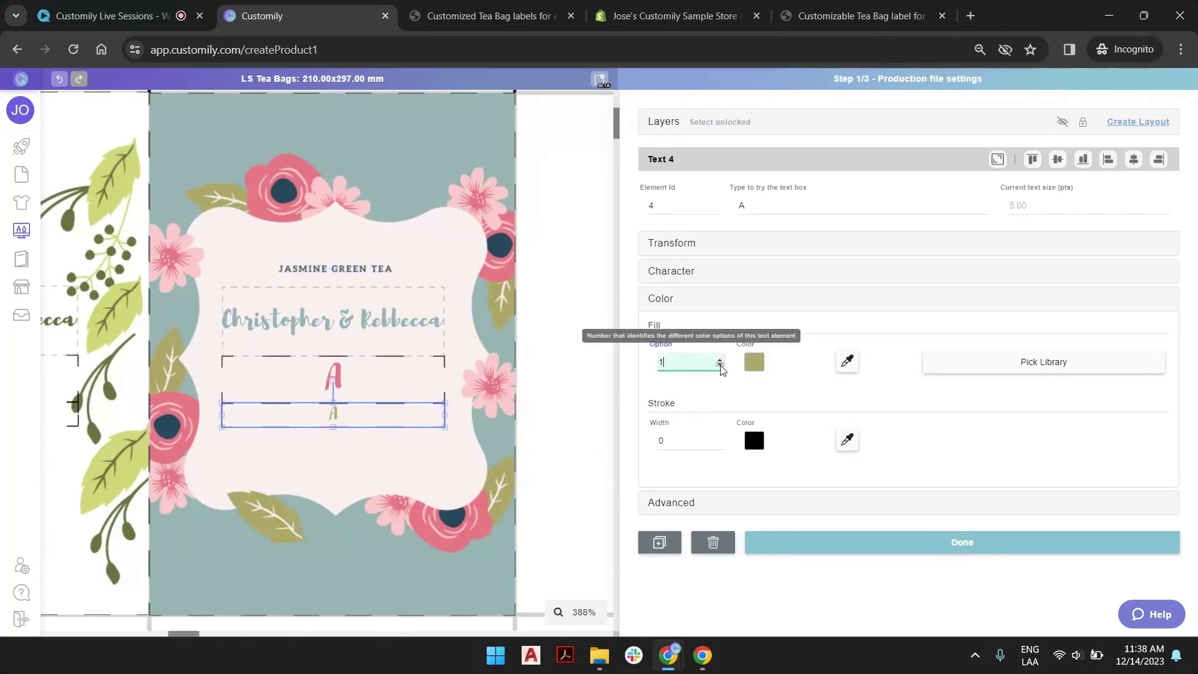
click(587, 246)
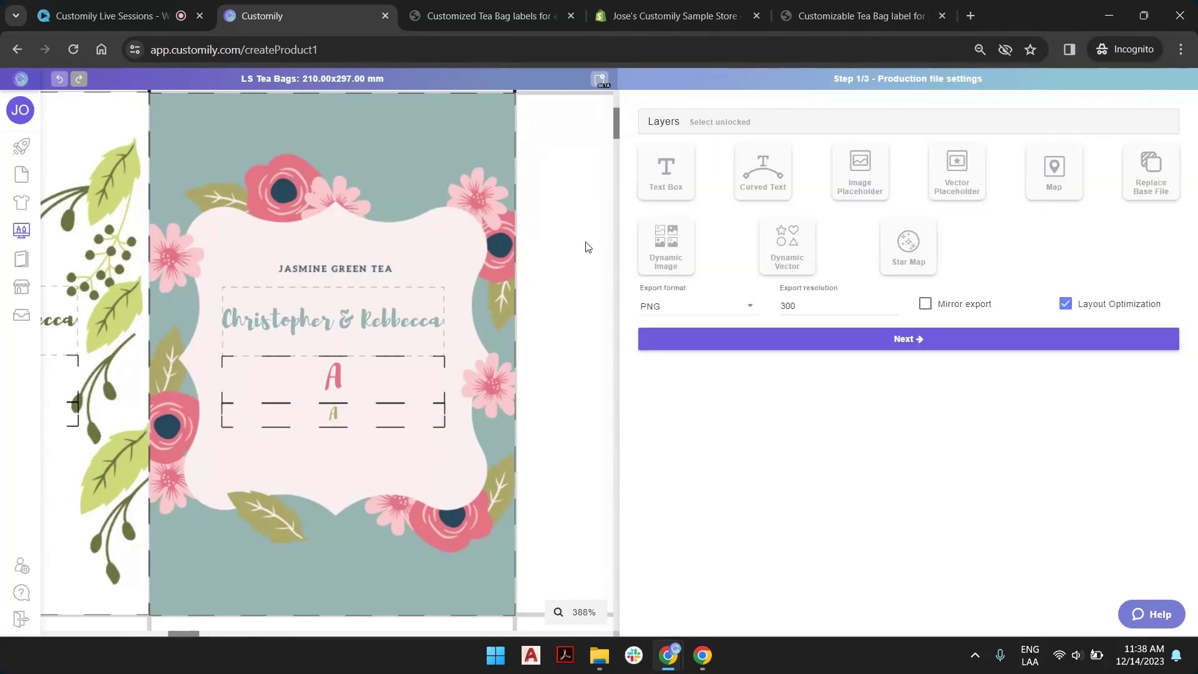
Step: Check the option 1 fill colors of the copied Names, Message and Date texts against the floral artwork
click(331, 319)
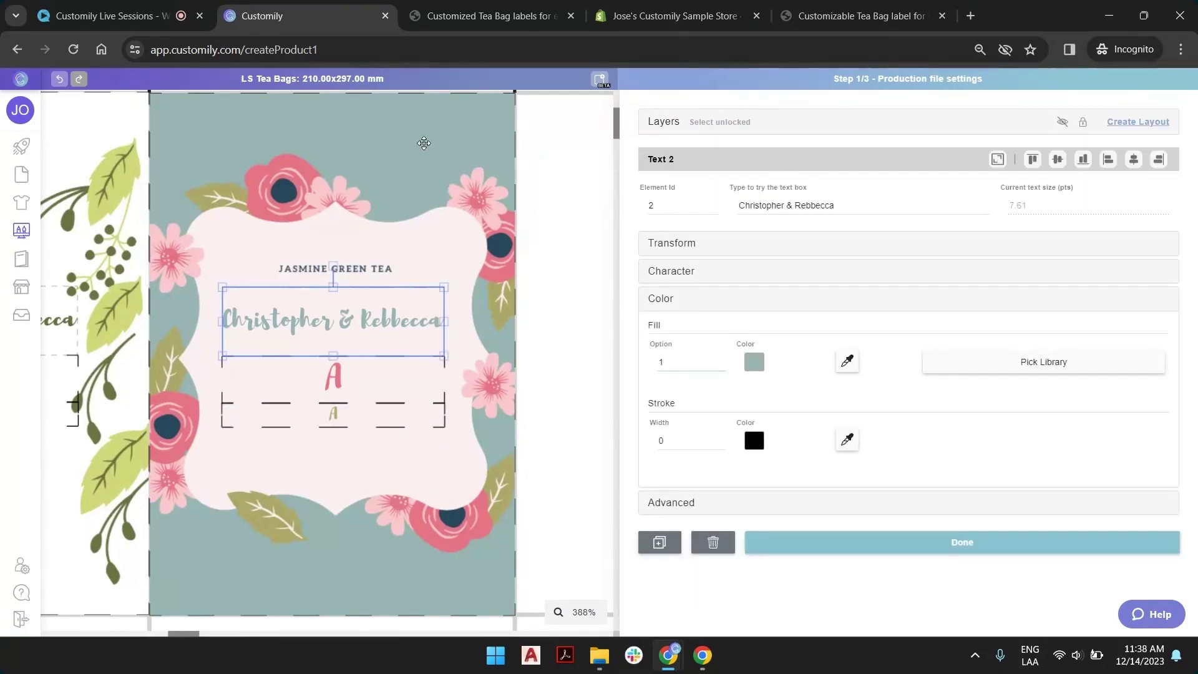
click(397, 377)
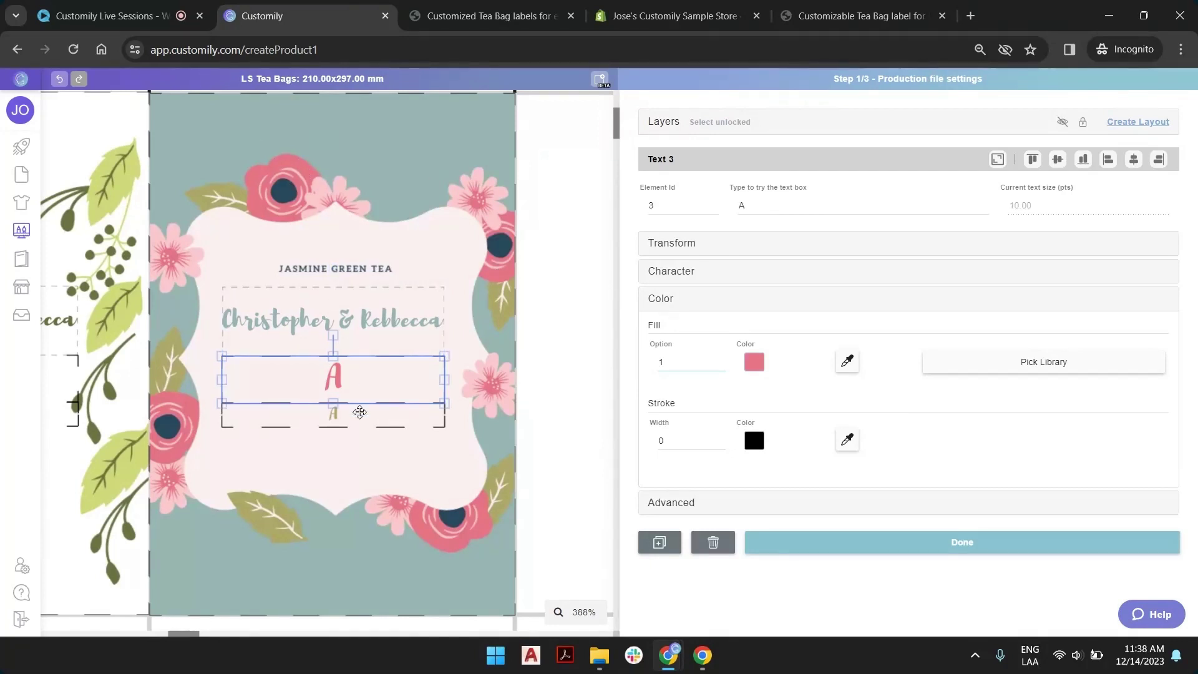
click(359, 412)
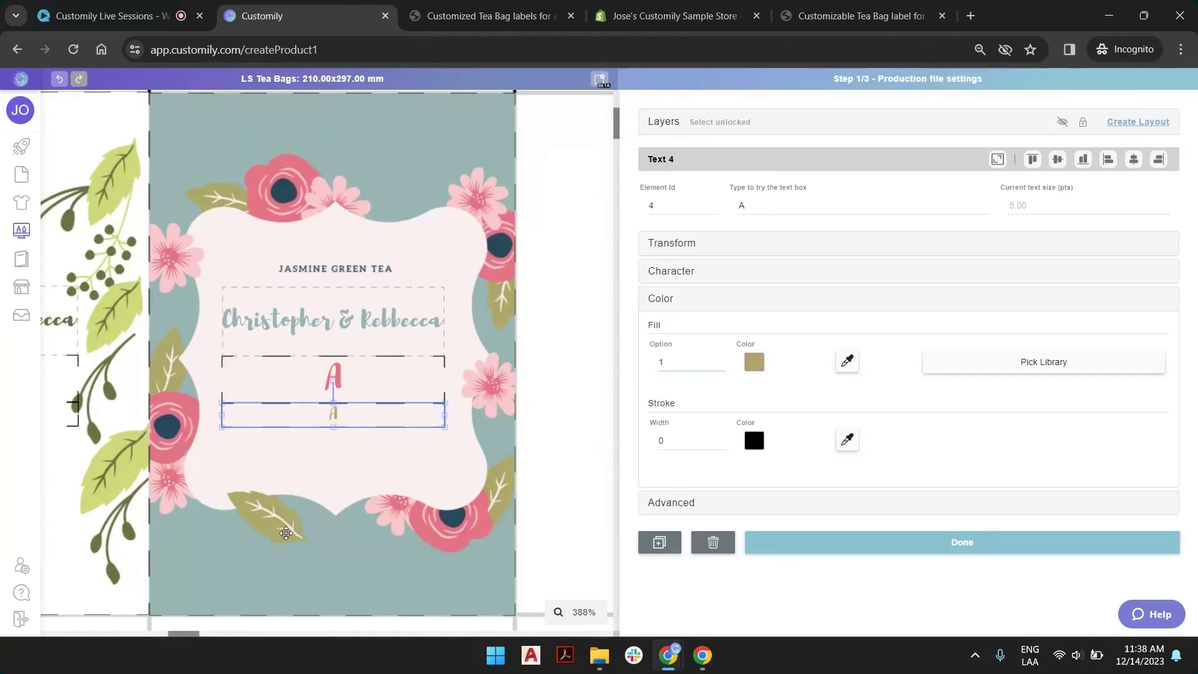
Step: Switch the copied label's Select Design element through option 2 to option 3, and deselect it
click(568, 269)
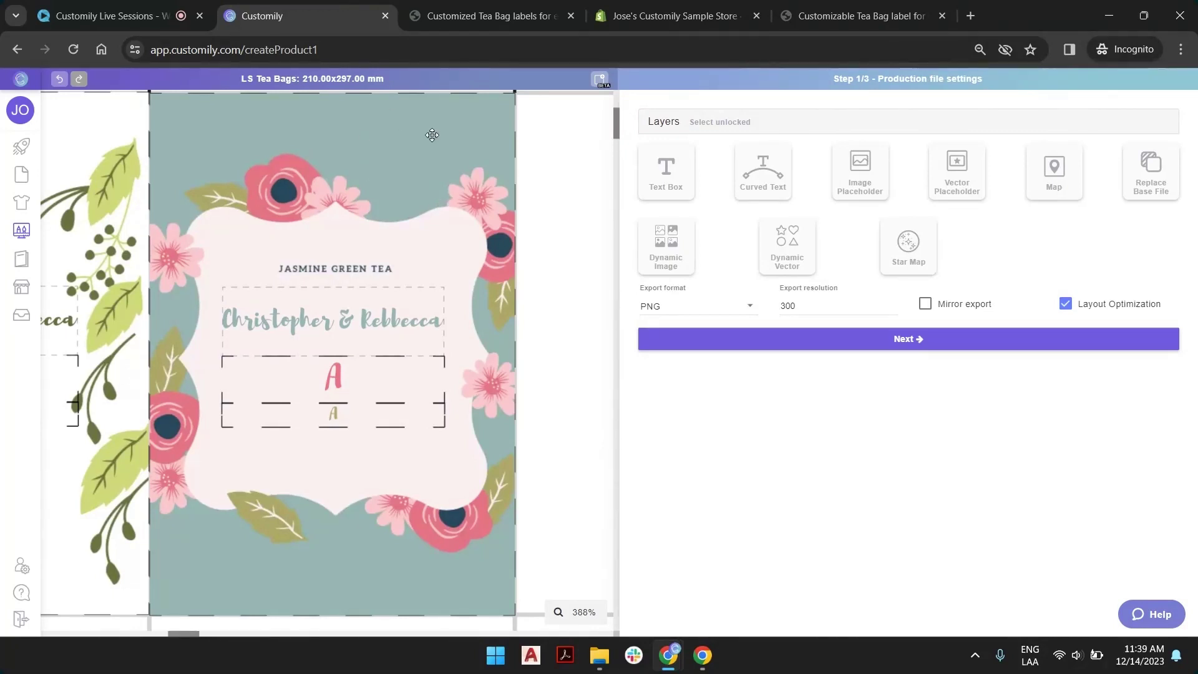
click(660, 121)
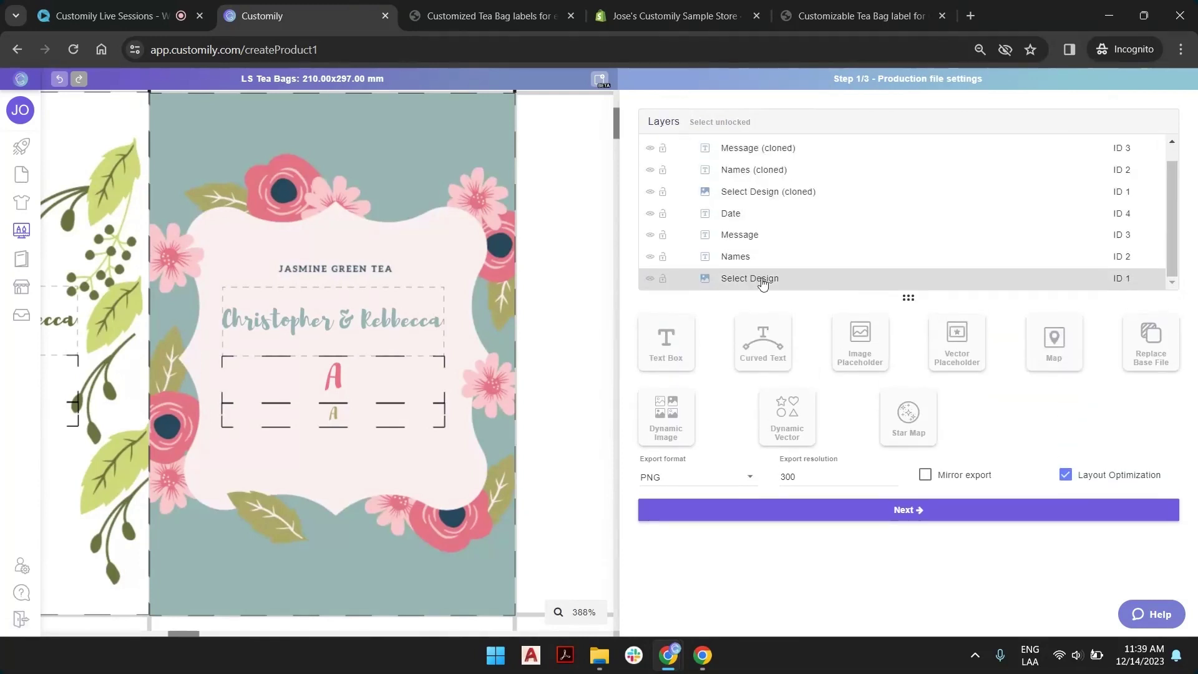
click(768, 194)
click(803, 375)
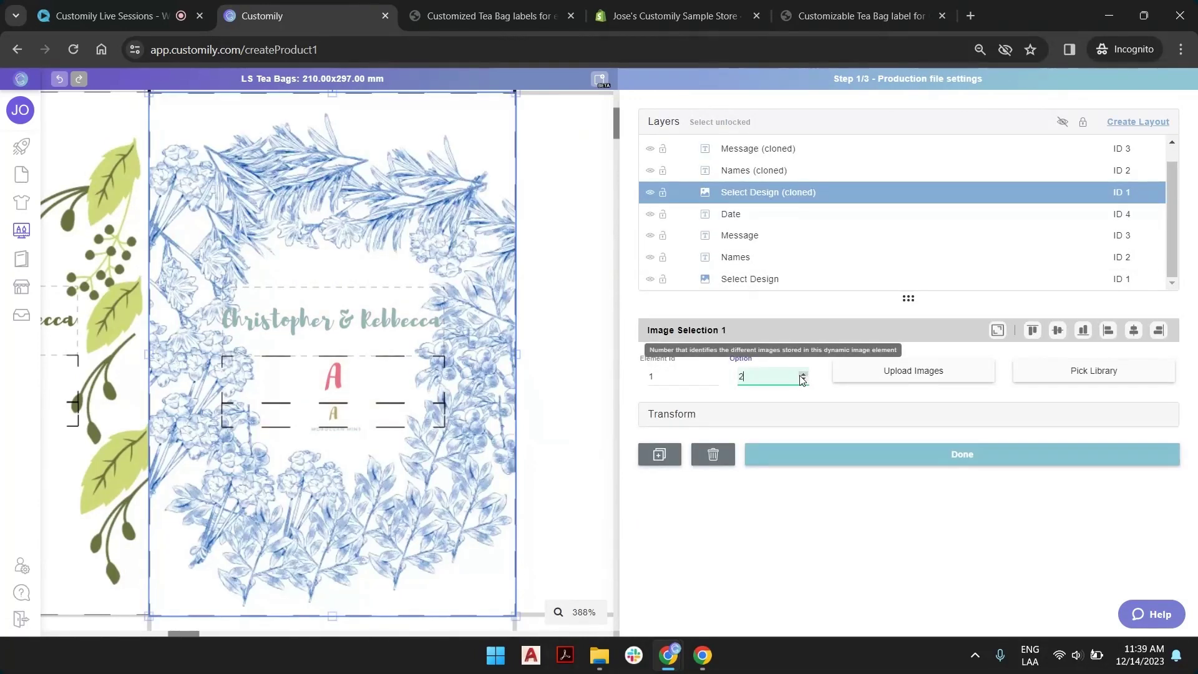
click(803, 375)
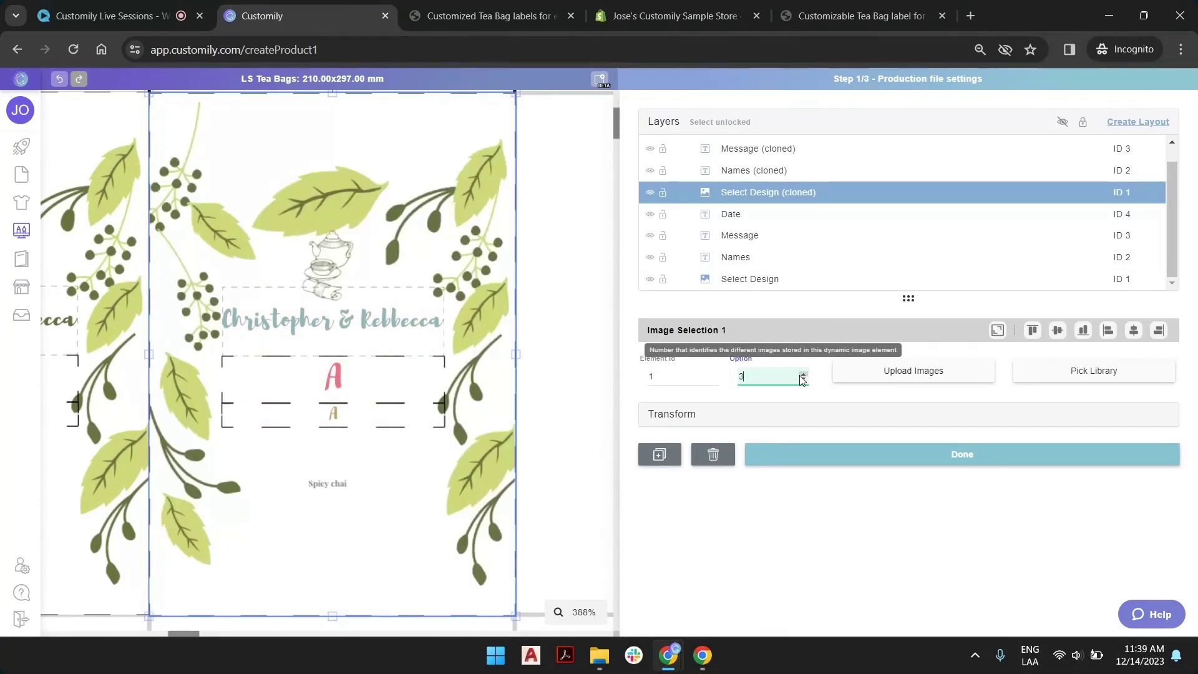
click(565, 224)
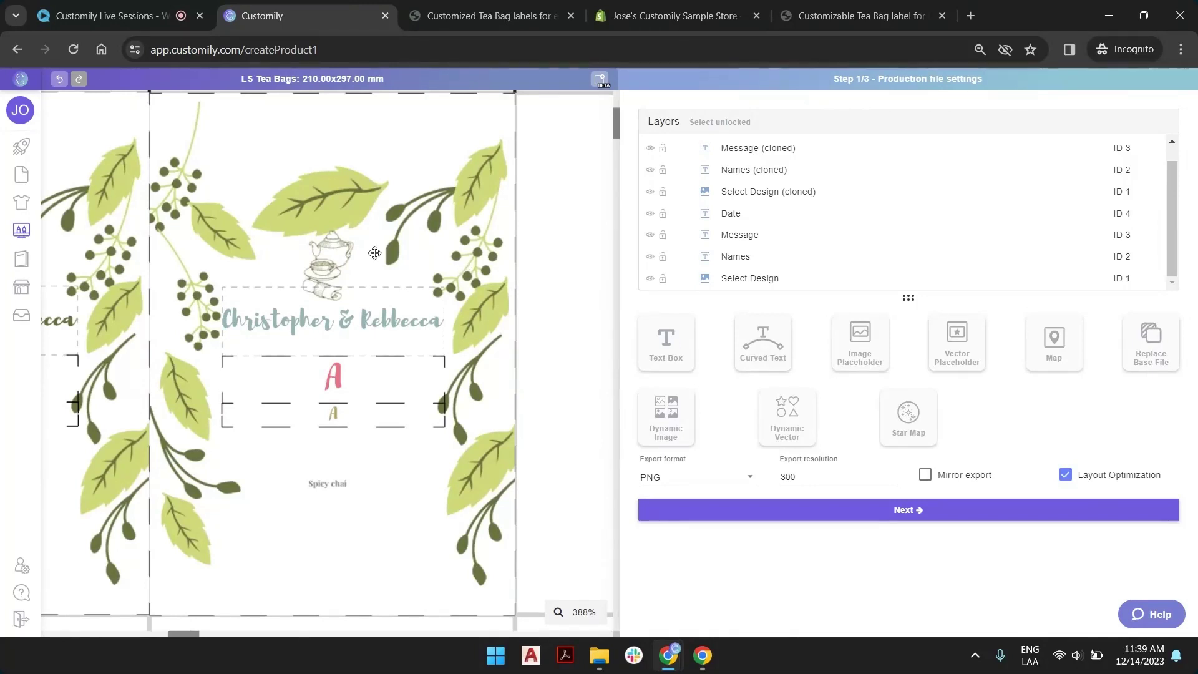
Step: Compare the original label's layers and element IDs with those of the copied label, viewing both labels side by side
scroll(342, 265, down, 5)
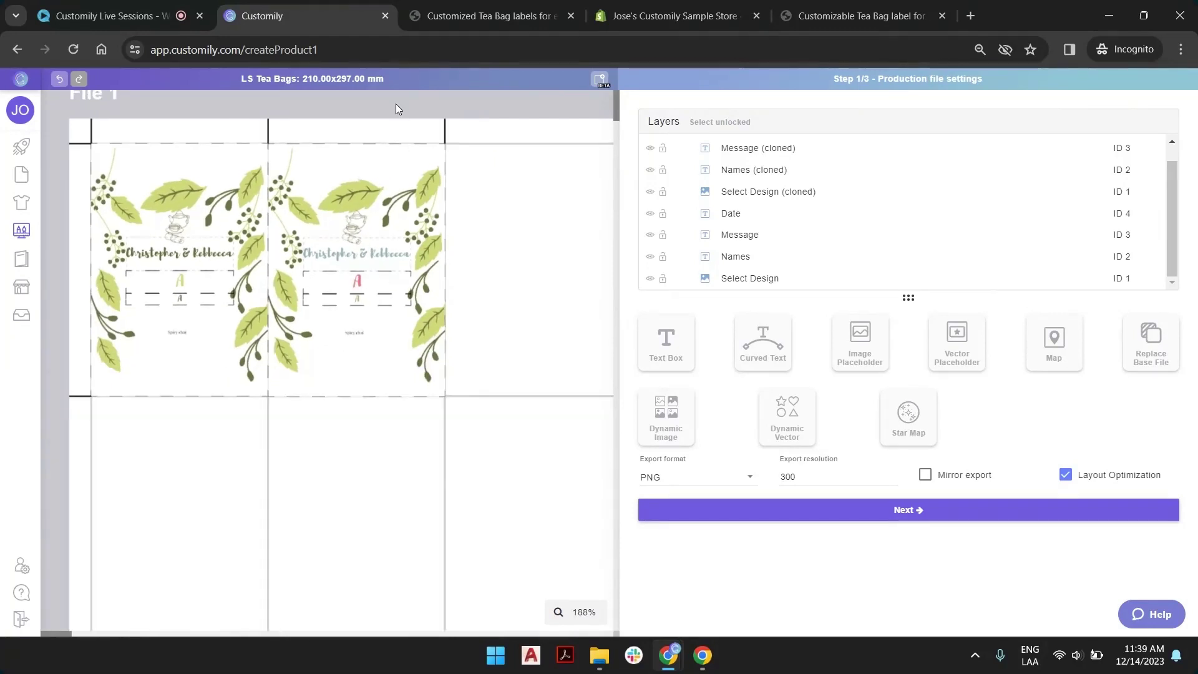
scroll(338, 324, down, 2)
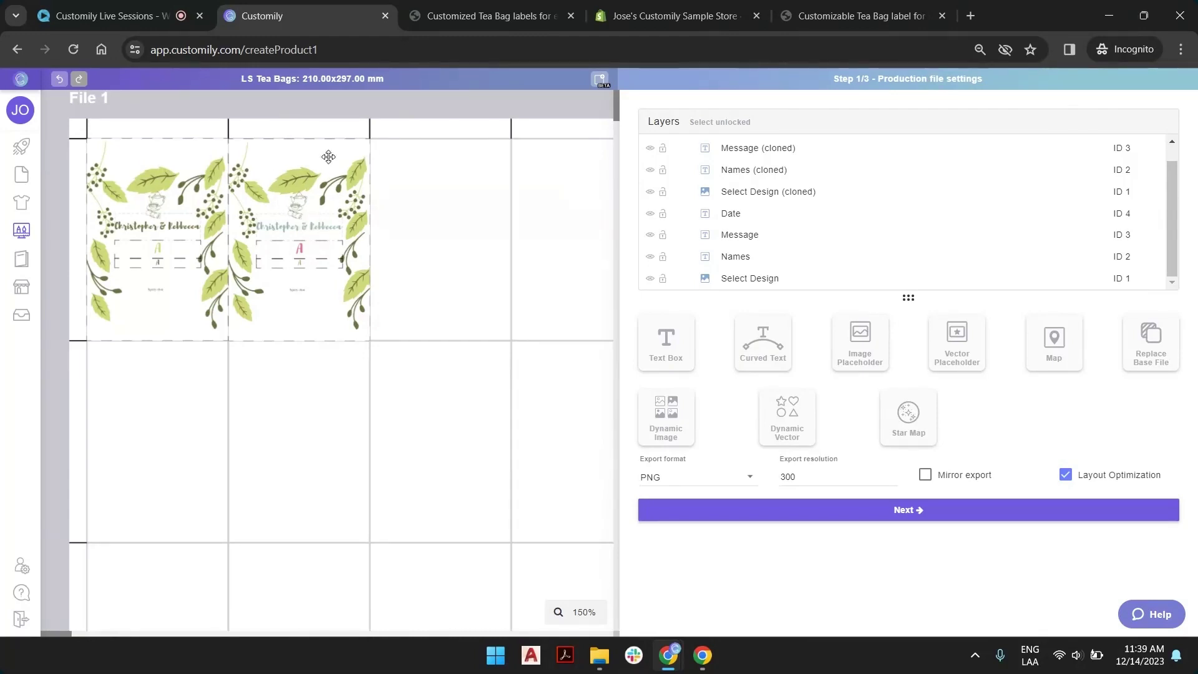
scroll(763, 191, up, 1)
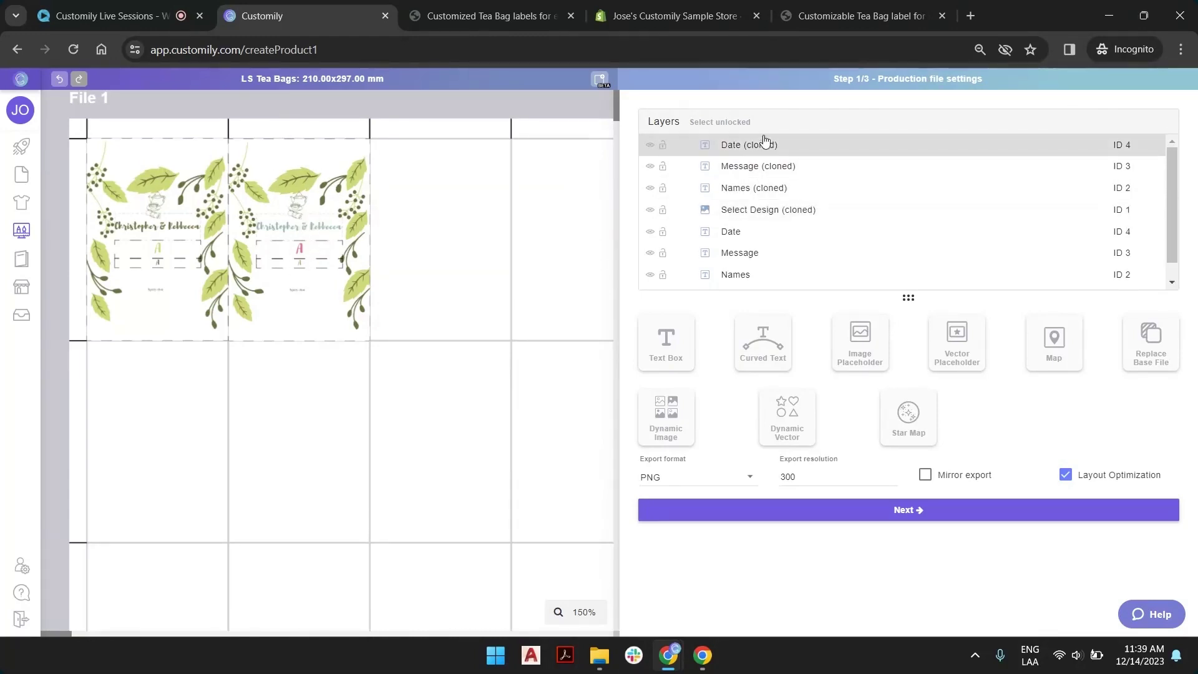
scroll(767, 206, down, 1)
click(774, 284)
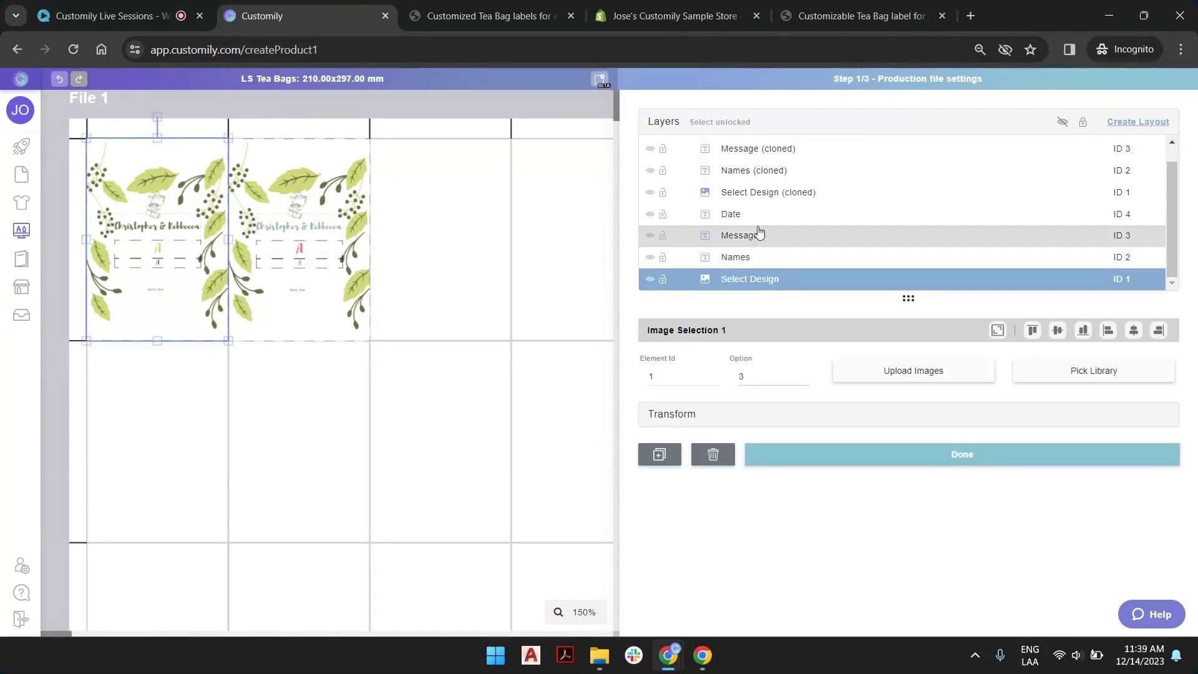
shift+click(755, 215)
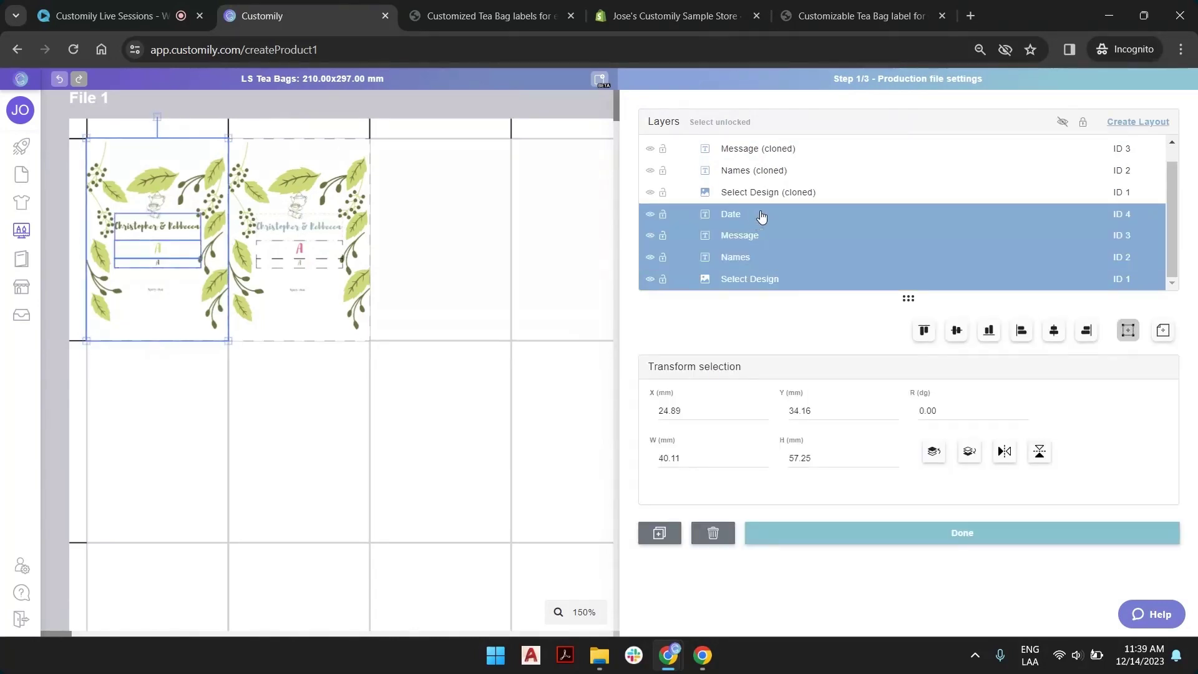
click(789, 193)
scroll(812, 206, up, 1)
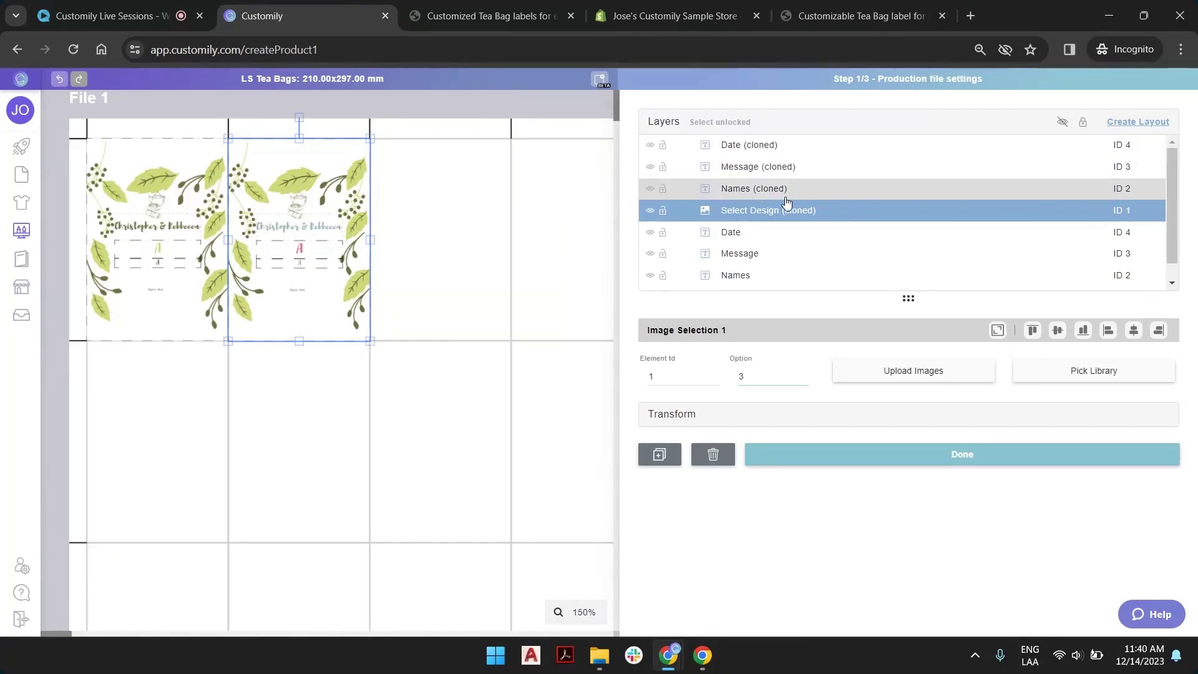
scroll(205, 209, up, 3)
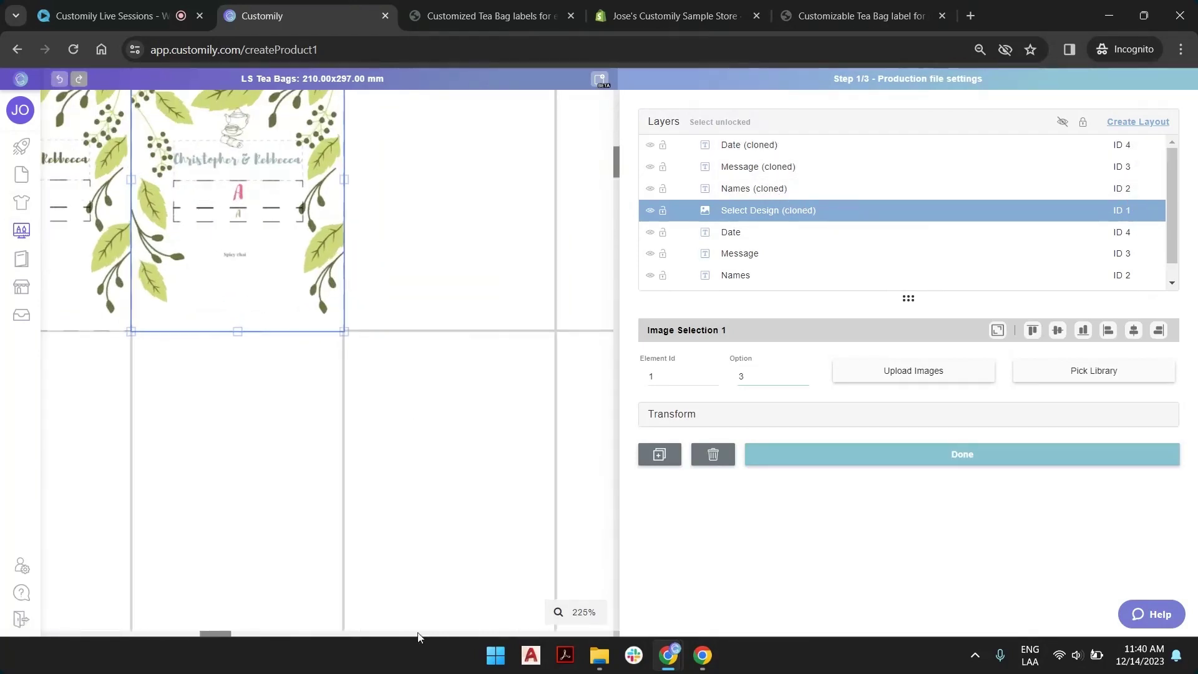
drag(214, 634, 62, 634)
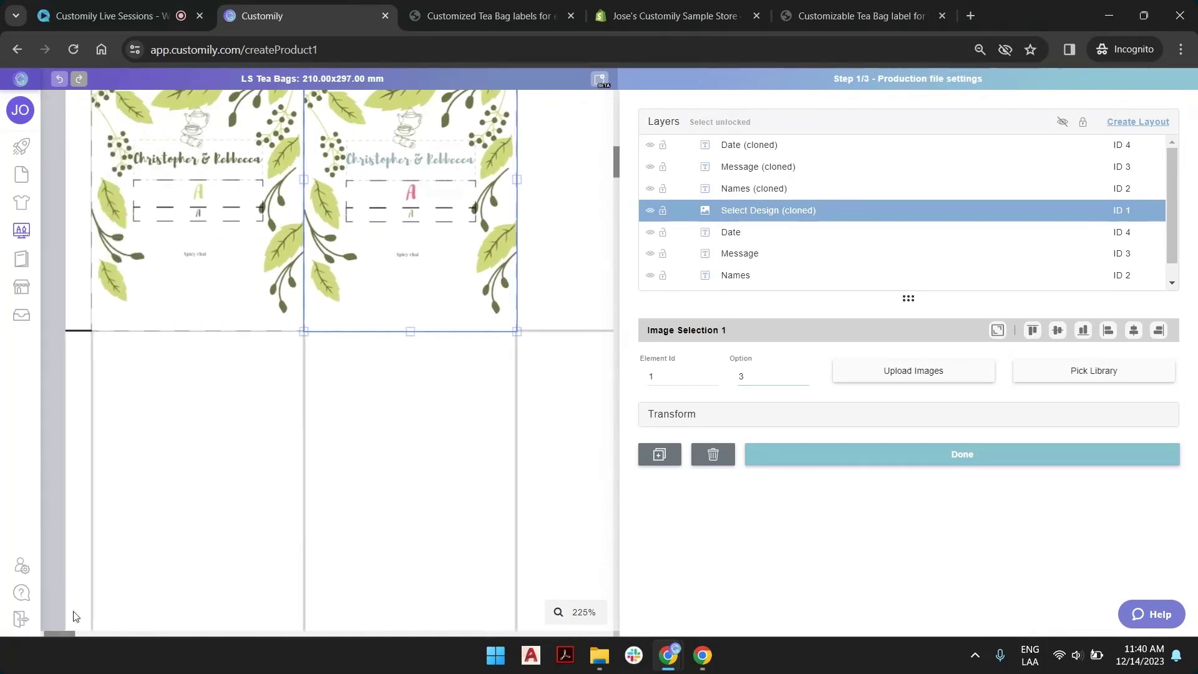
Step: Shorten the sample text of the original label's Names element to the first person's name only
click(758, 275)
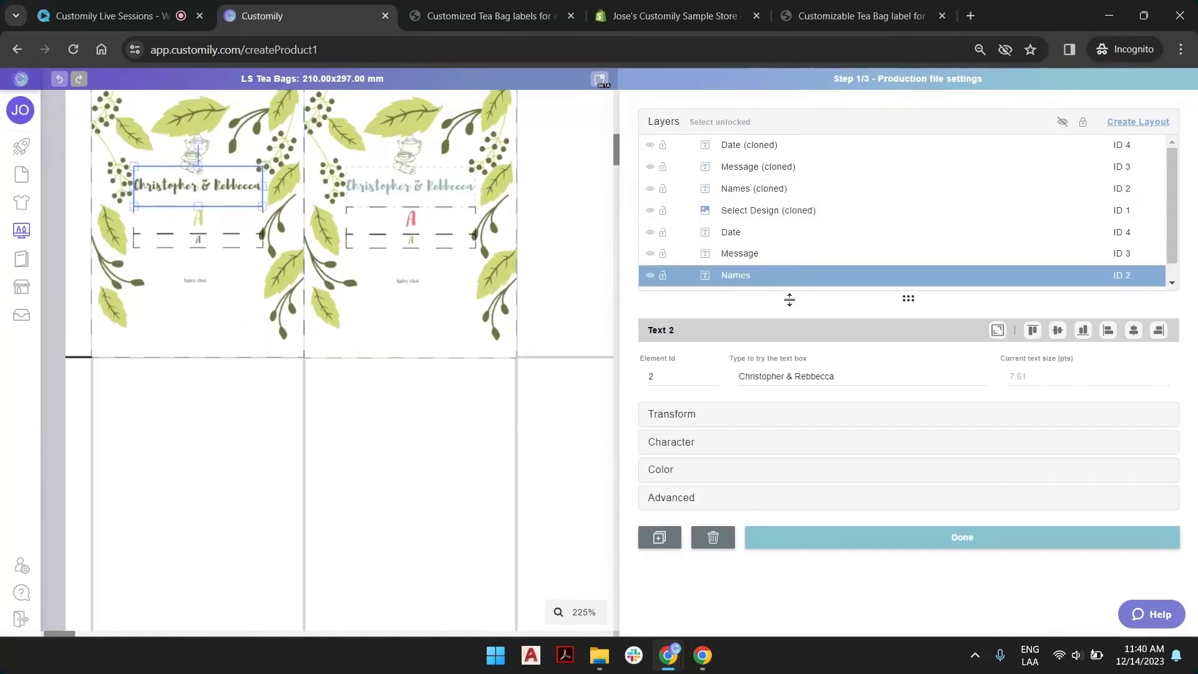
click(840, 376)
click(839, 377)
drag(788, 376, 871, 378)
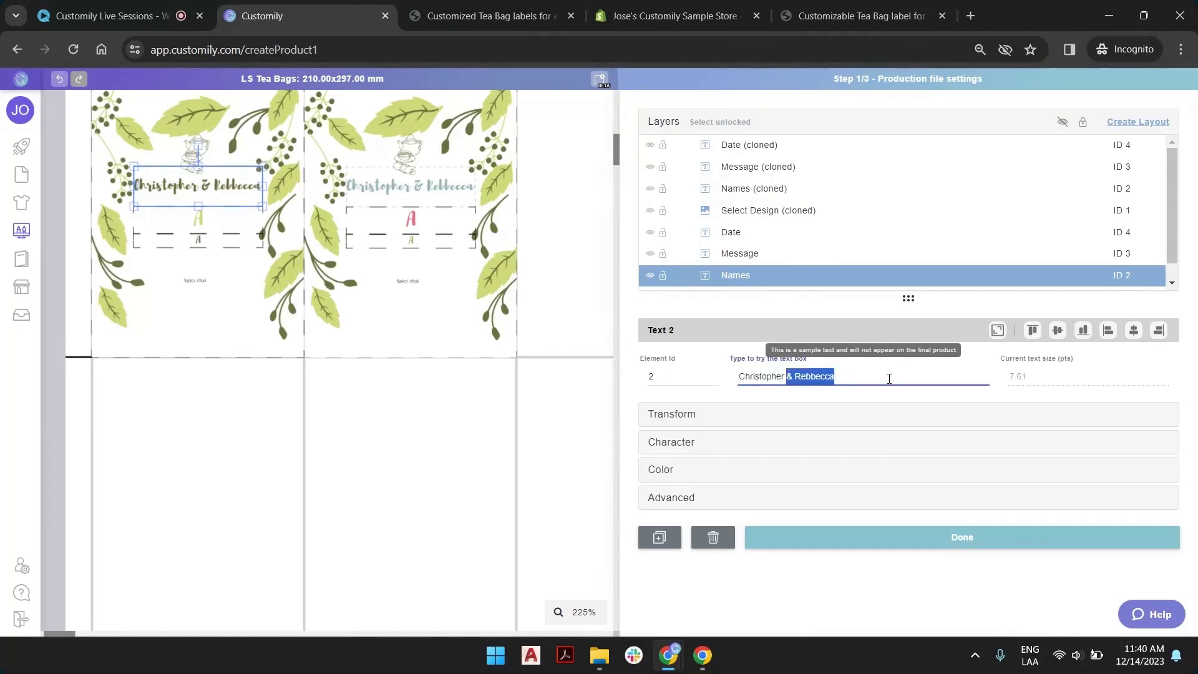
key(BackSpace)
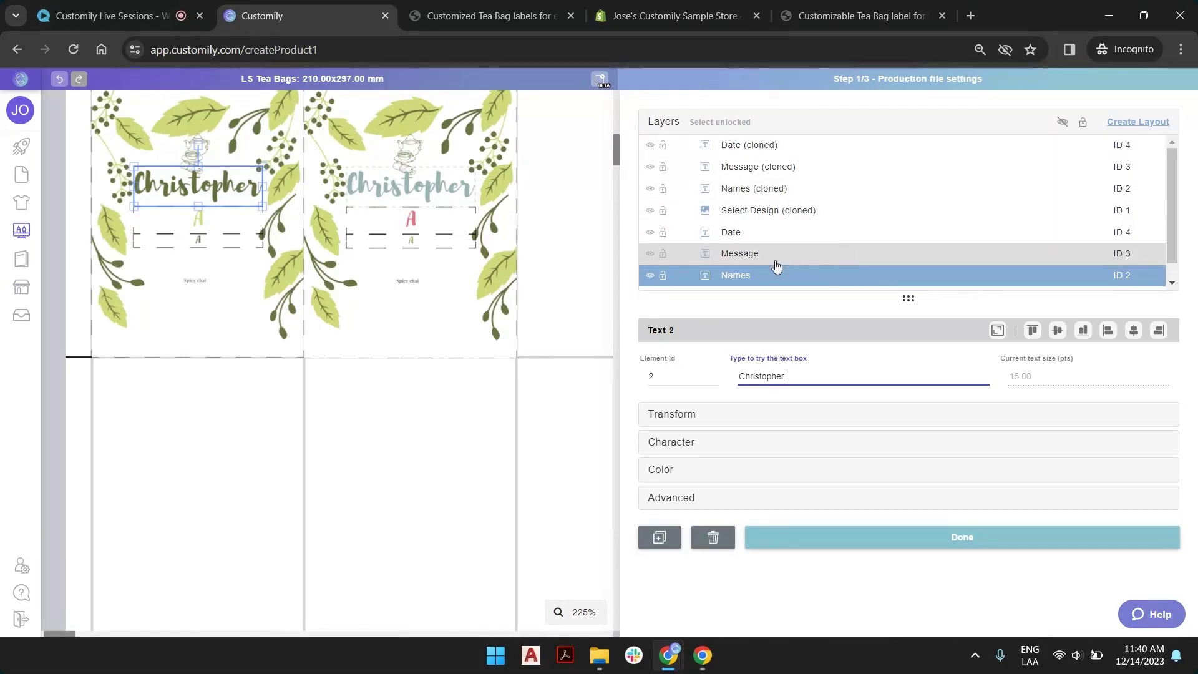
Step: Review the original label's Names, Message and Date layers and their element IDs
click(734, 250)
click(733, 237)
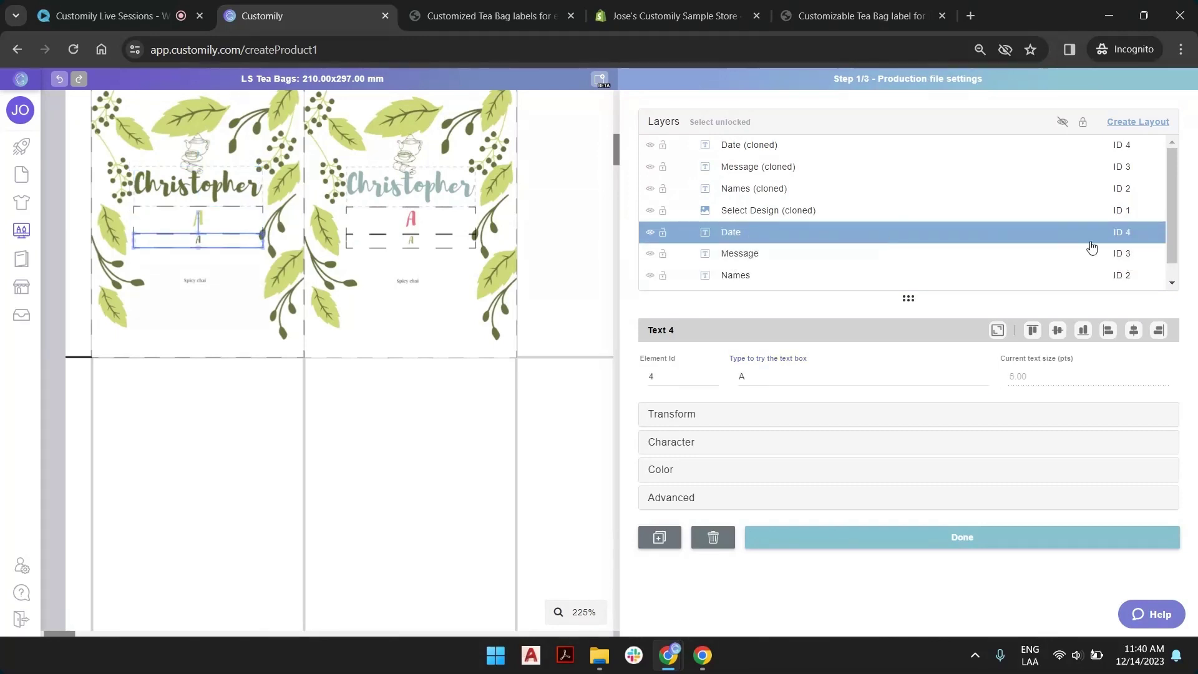
click(1131, 252)
click(1131, 234)
click(741, 279)
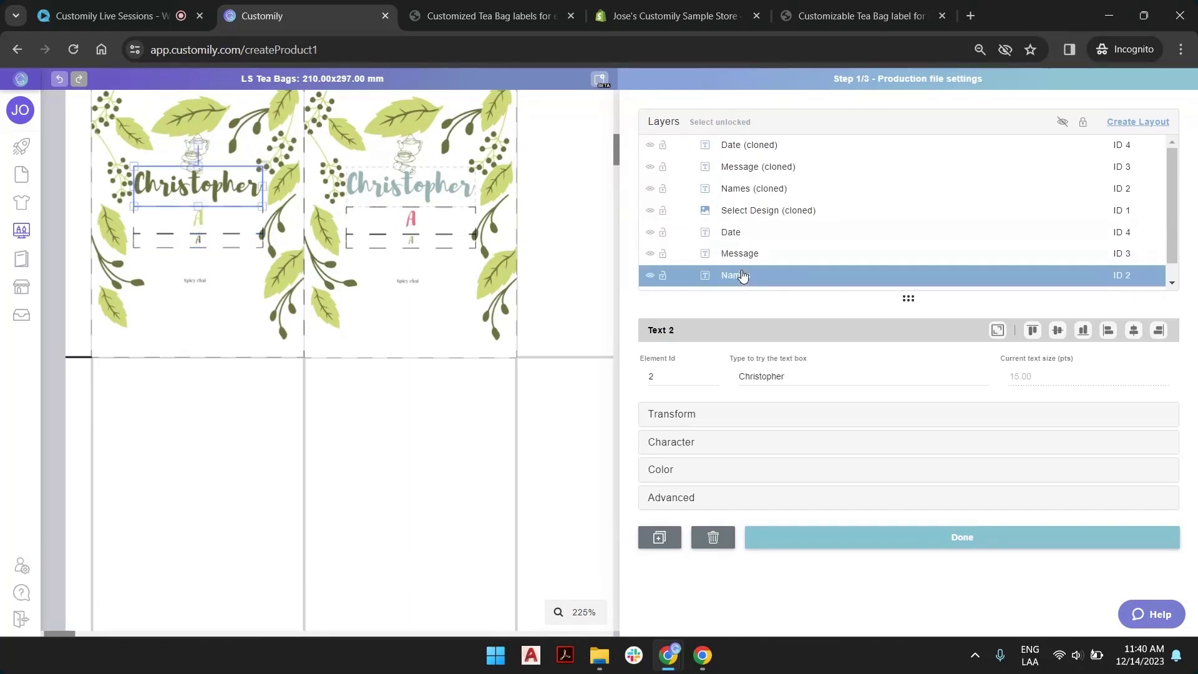
click(732, 256)
click(733, 234)
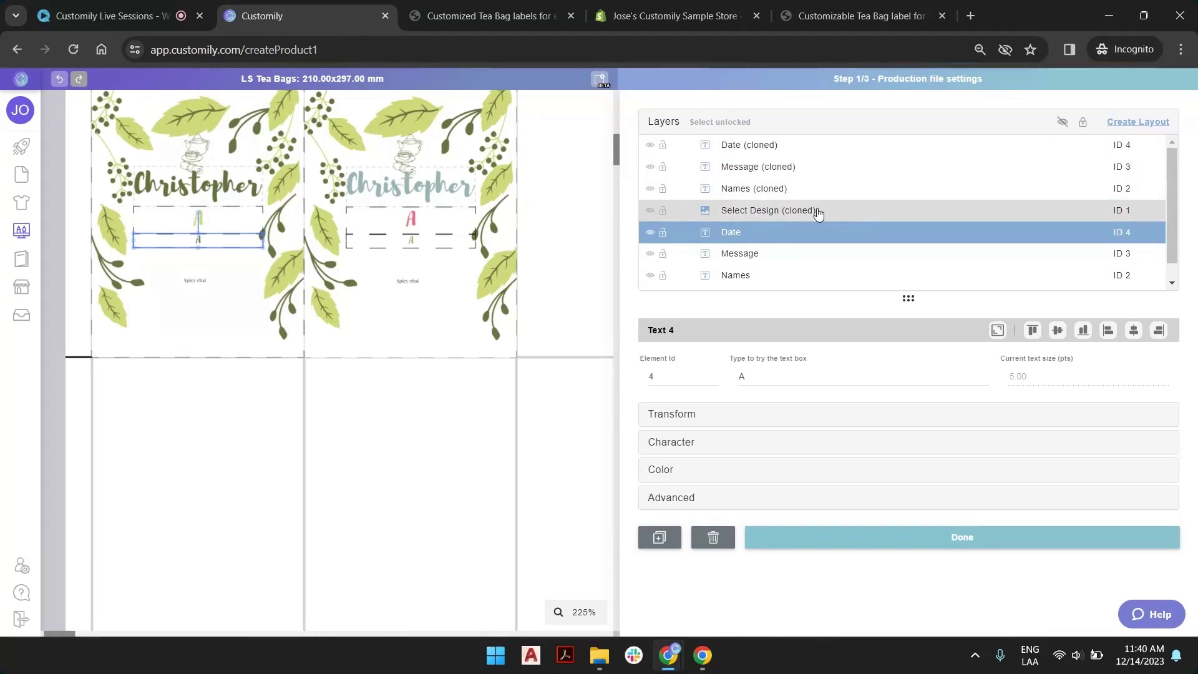
Step: Duplicate all unlocked elements of both labels and place the copies beside them in the sheet's first row
scroll(323, 221, down, 5)
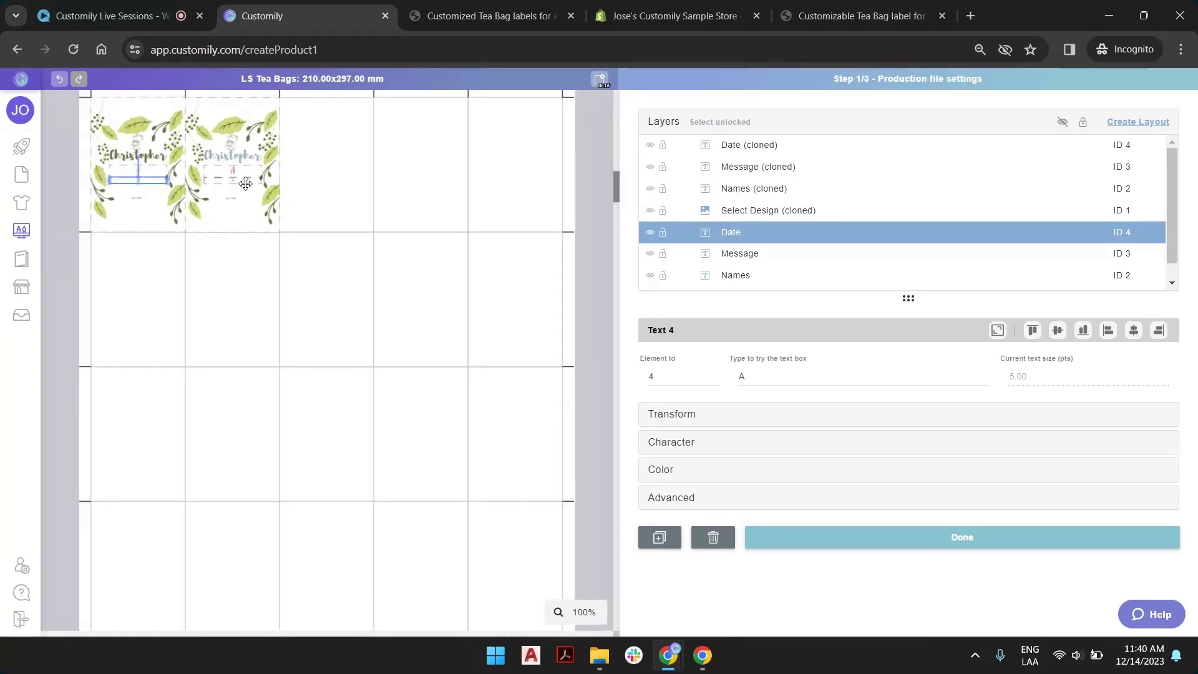
scroll(209, 223, up, 1)
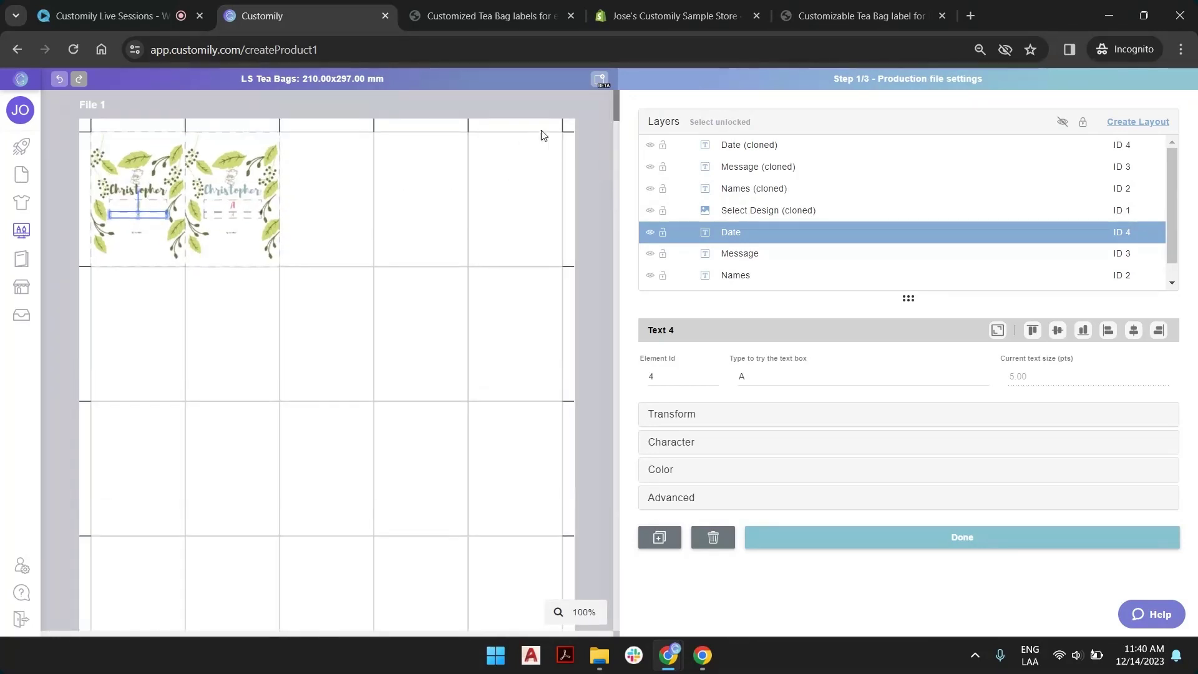
click(589, 124)
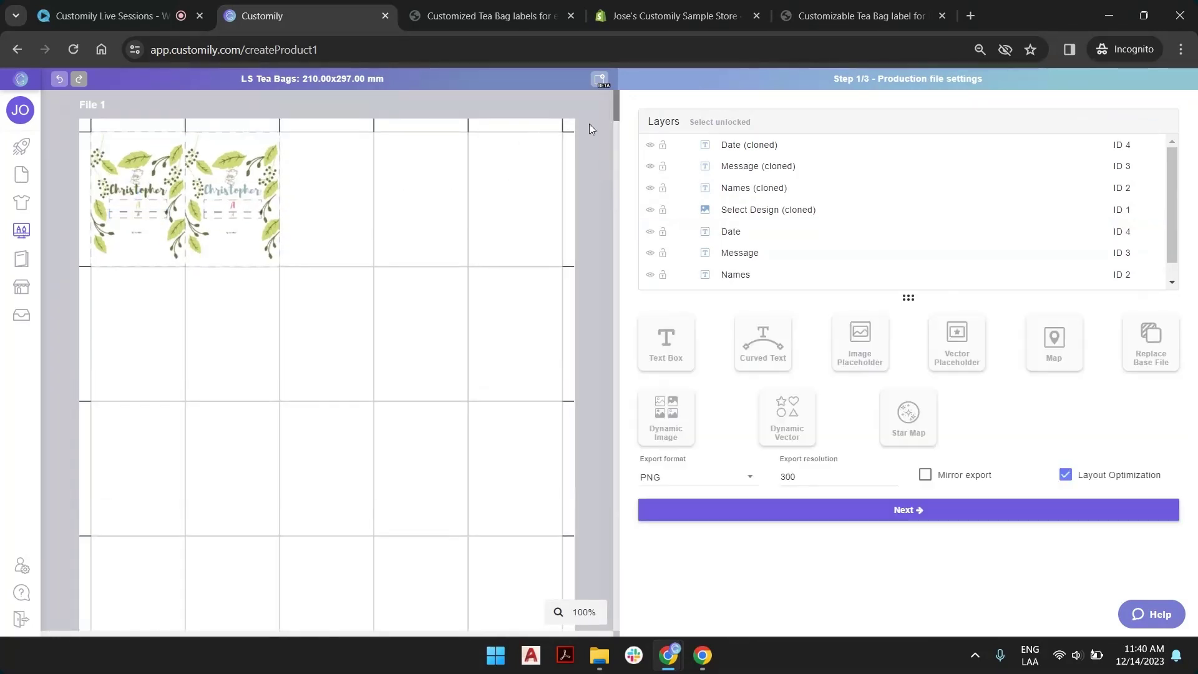
click(738, 122)
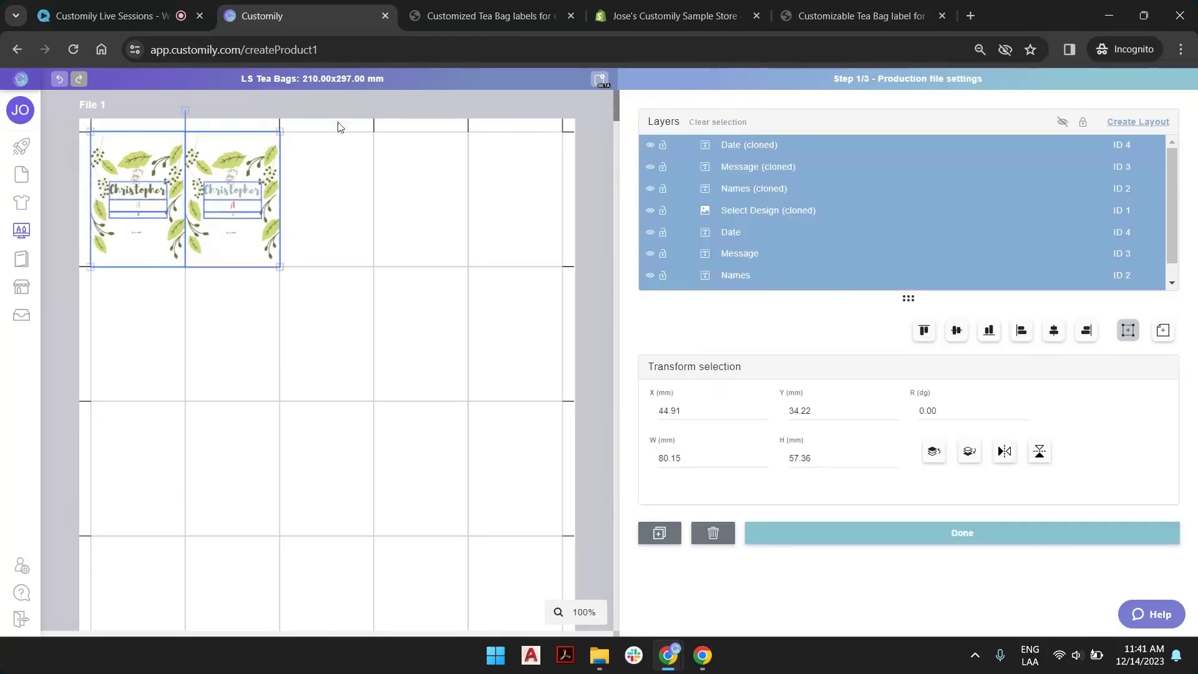
click(659, 532)
mouse_move(244, 257)
mouse_down()
mouse_move(261, 305)
mouse_move(452, 300)
mouse_up()
Step: Try to align the duplicated pair of labels with the grid cells of the first row
scroll(267, 143, up, 3)
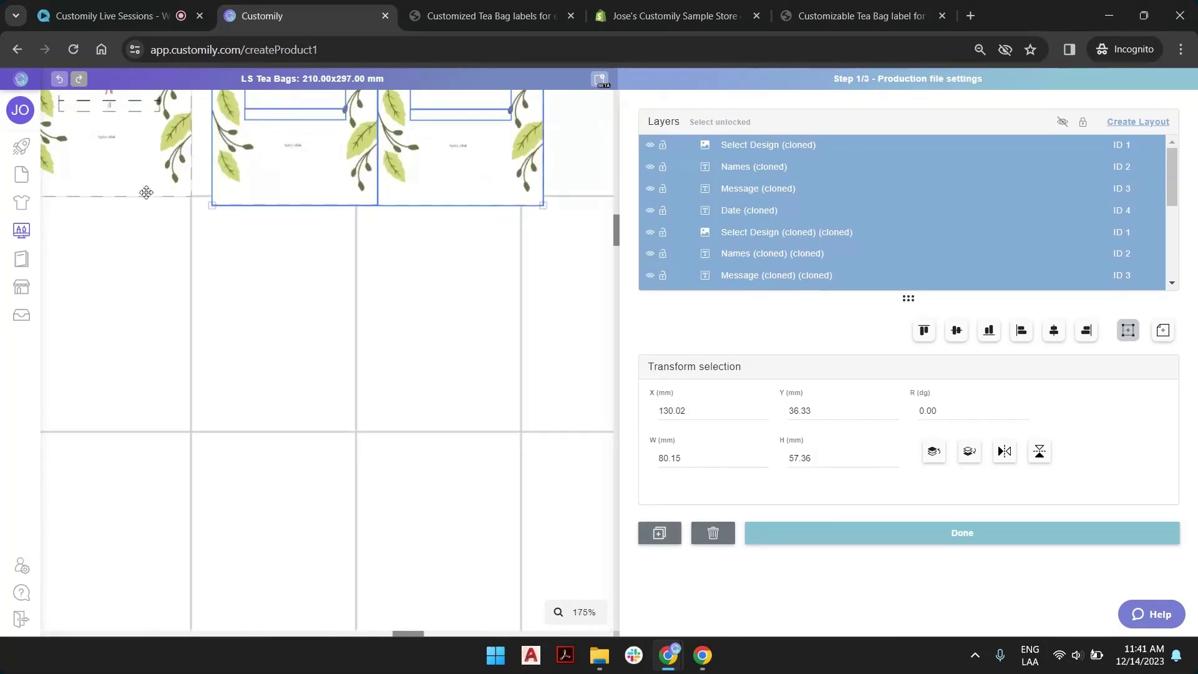
scroll(152, 208, up, 2)
scroll(190, 267, up, 3)
drag(193, 279, 240, 505)
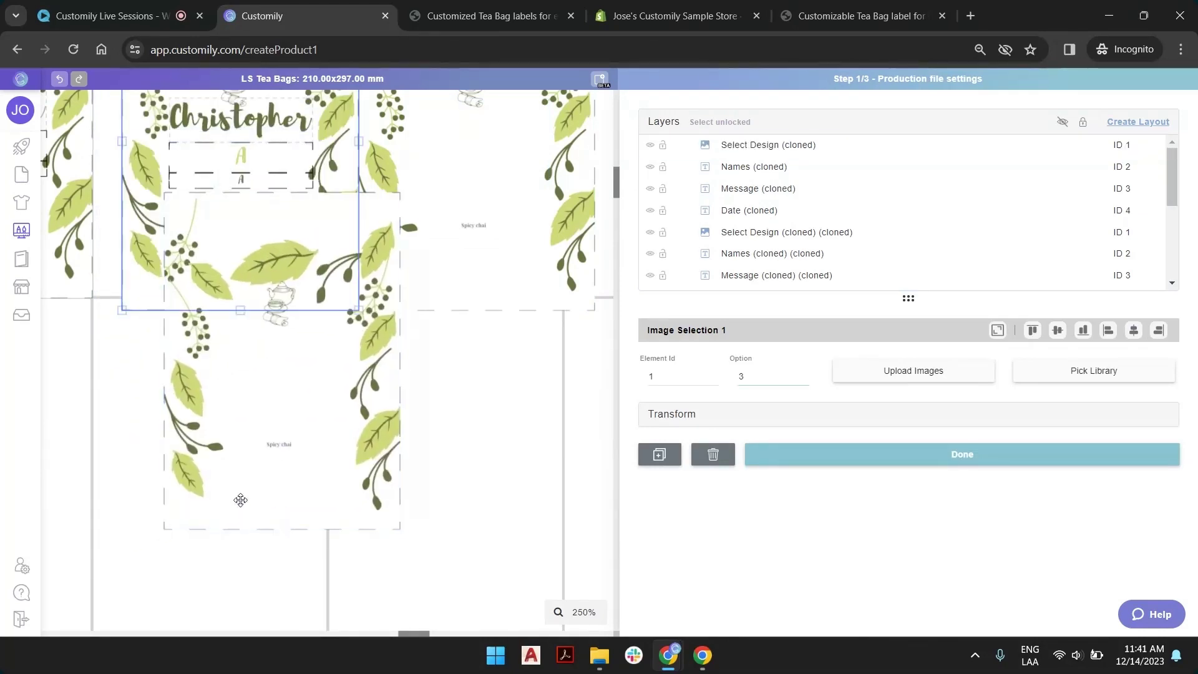
scroll(348, 329, down, 5)
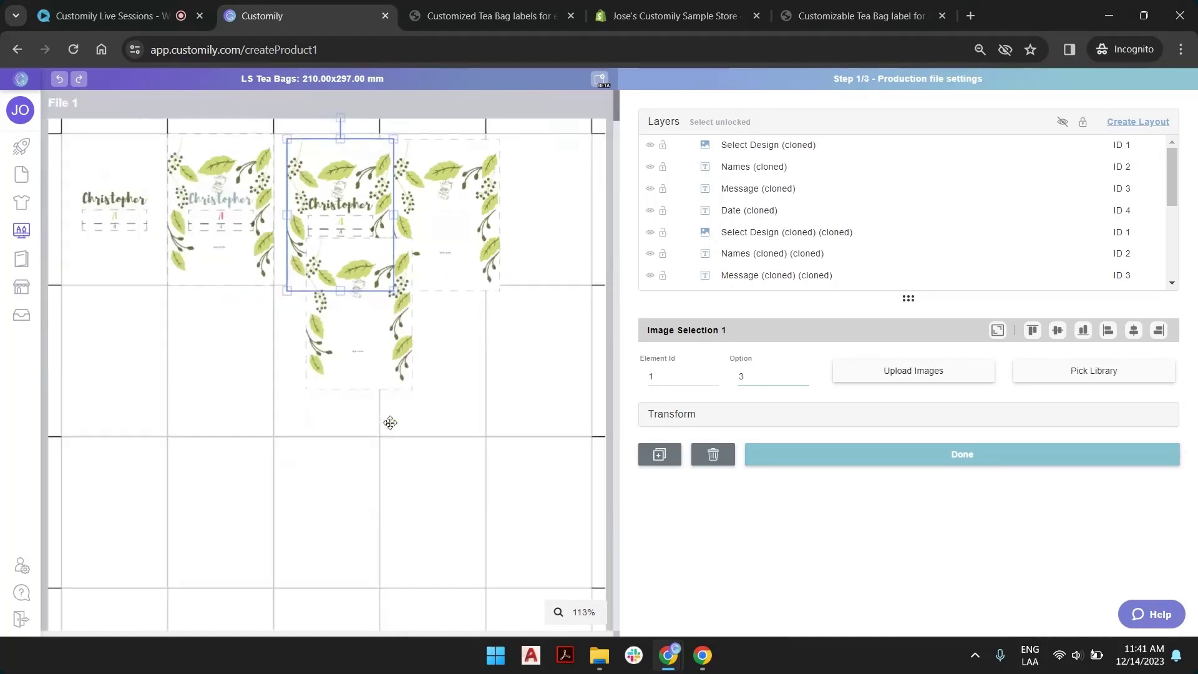
Step: Undo the recent moves and duplication of the labels, and redo them to bring the copies back
click(332, 254)
click(338, 255)
key(ctrl+z)
scroll(246, 204, up, 3)
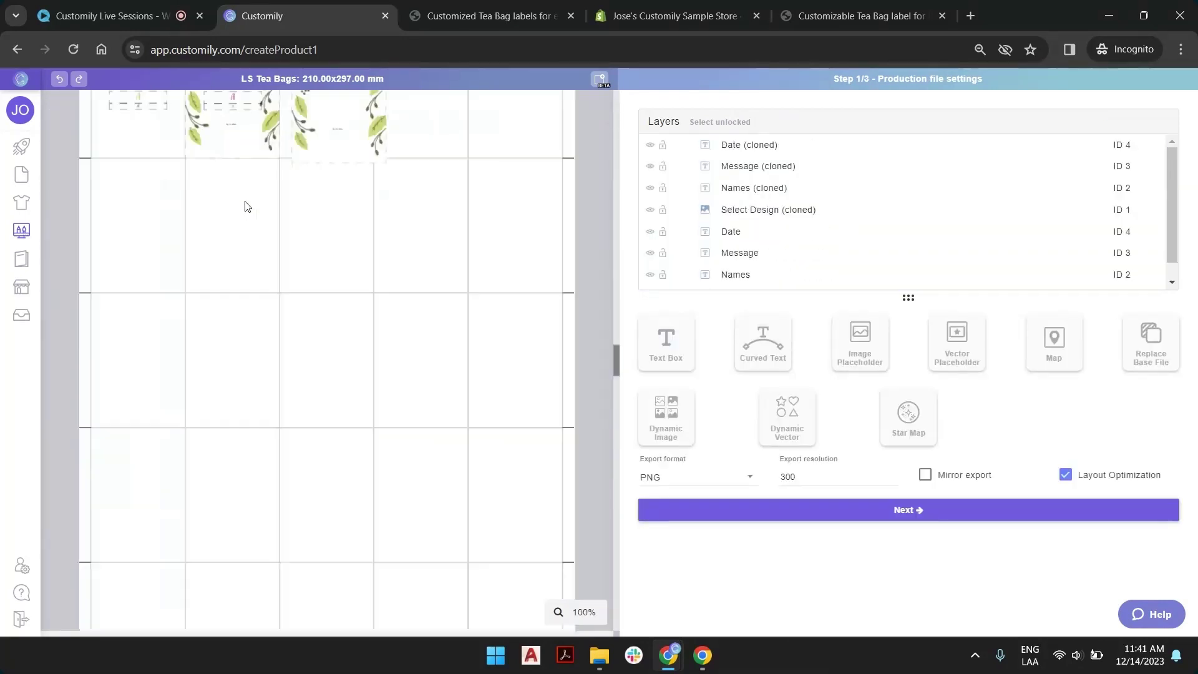
scroll(351, 391, down, 2)
key(ctrl+z)
key(ctrl+z)
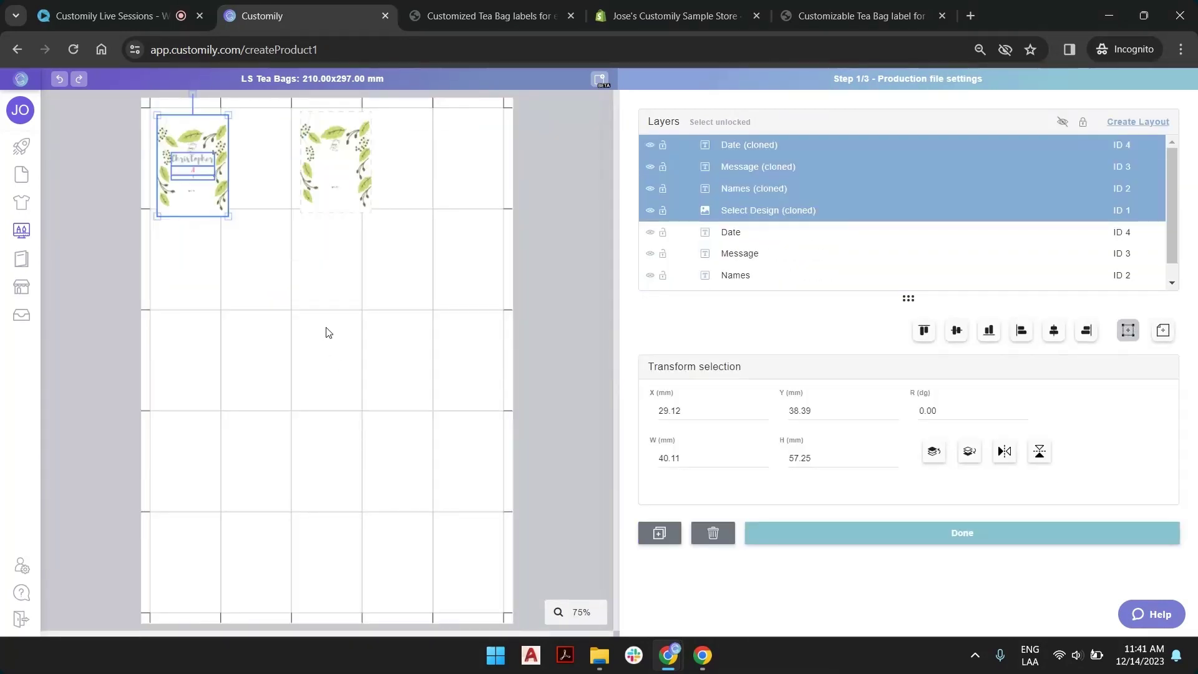
click(80, 78)
click(81, 78)
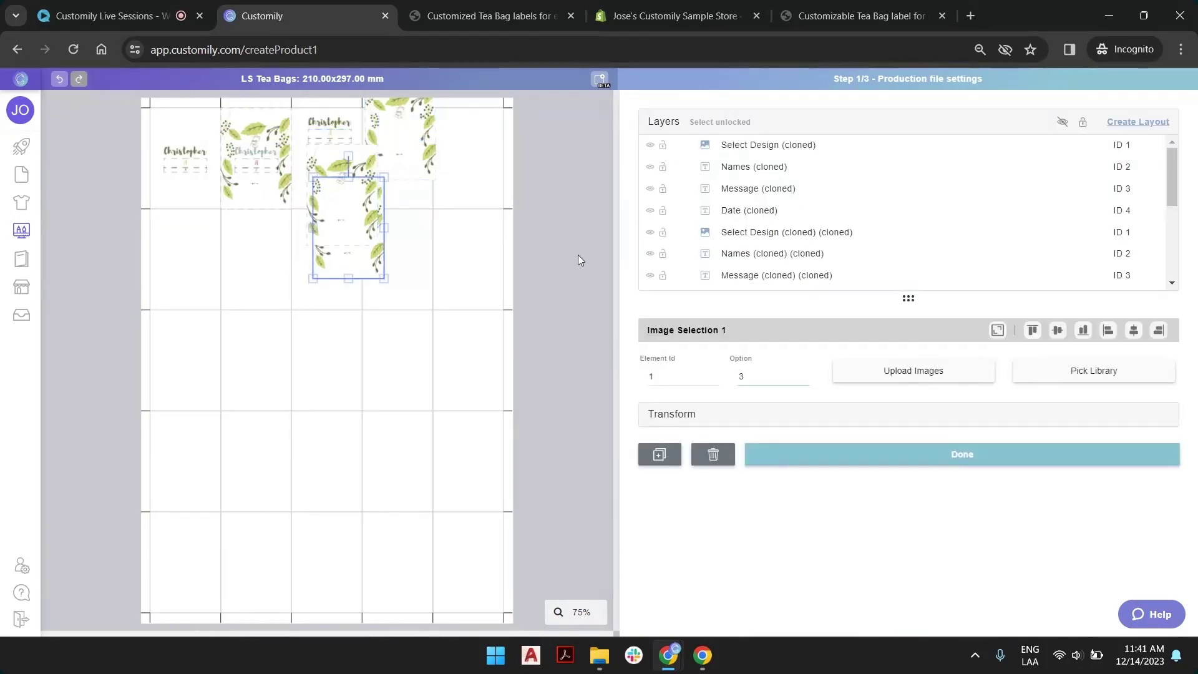
Step: Select the duplicated labels' layers from the topmost Select Design (cloned) through Names (cloned) (cloned)
click(777, 149)
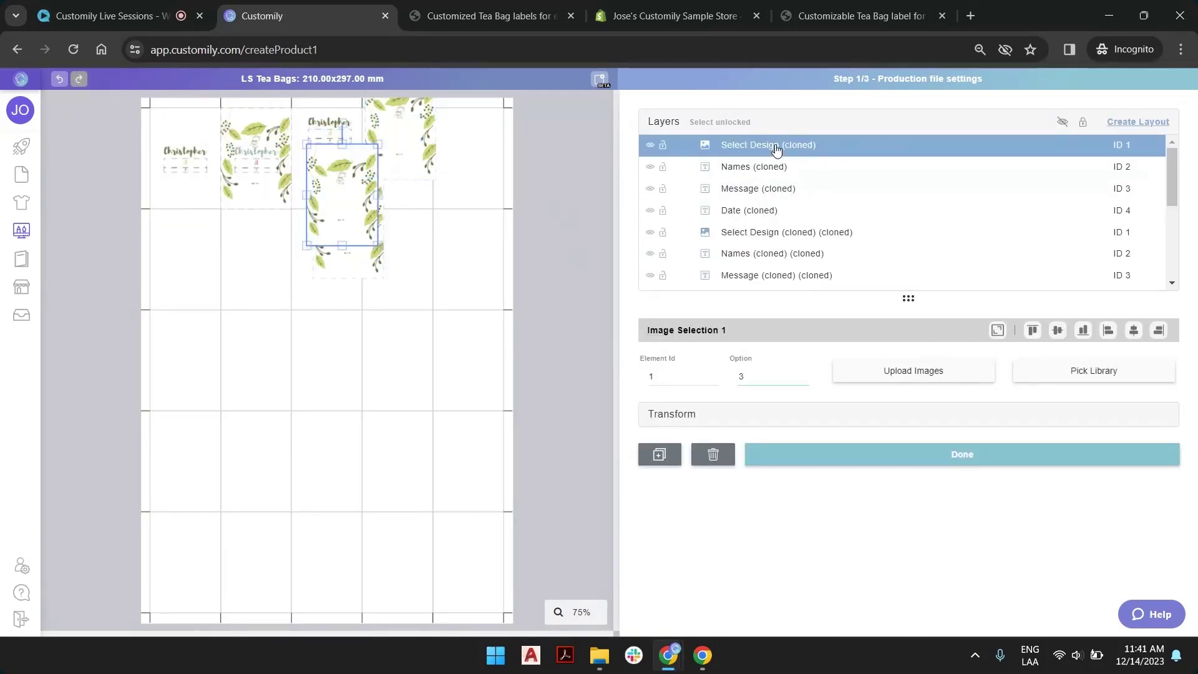
mouse_move(782, 152)
mouse_down()
mouse_move(778, 246)
mouse_move(791, 257)
mouse_up()
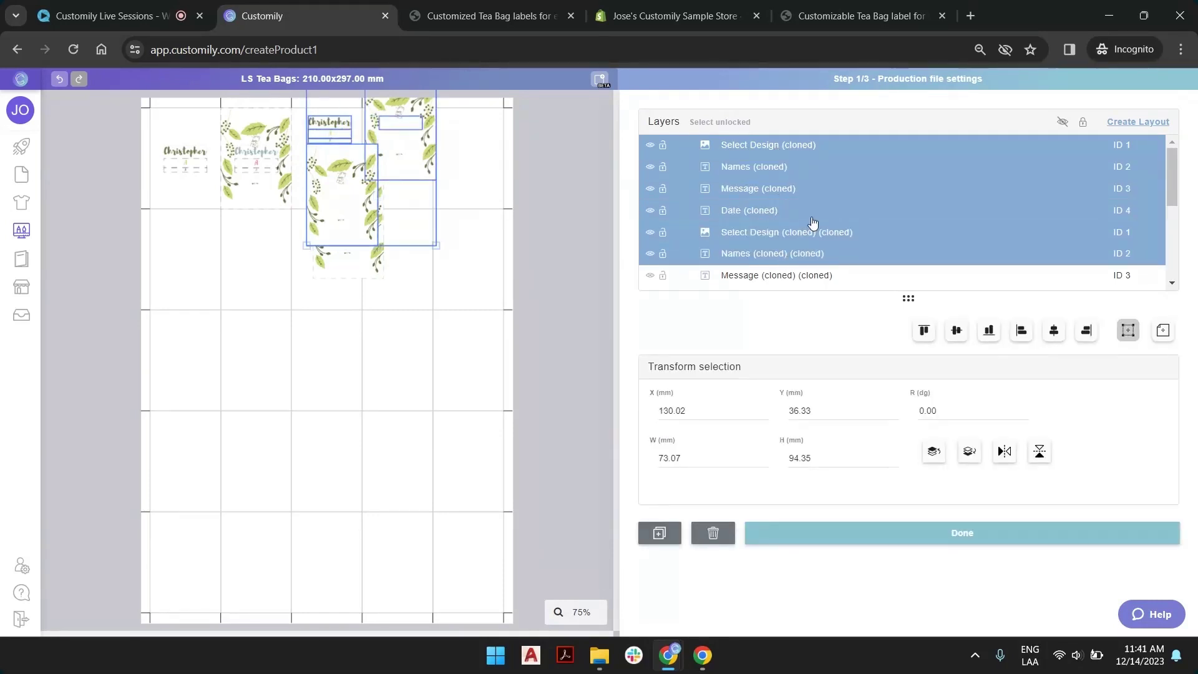
scroll(811, 224, down, 2)
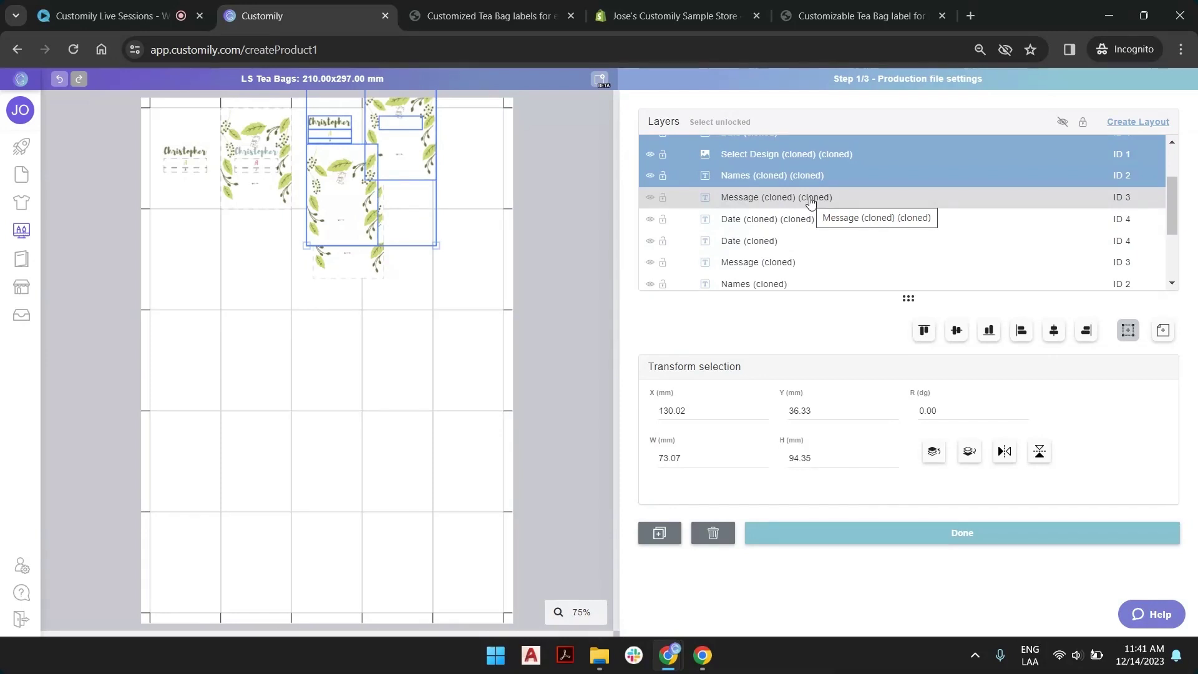
Step: Delete the misplaced duplicate label layers, including the cloned design, names, message and date
shift+click(811, 198)
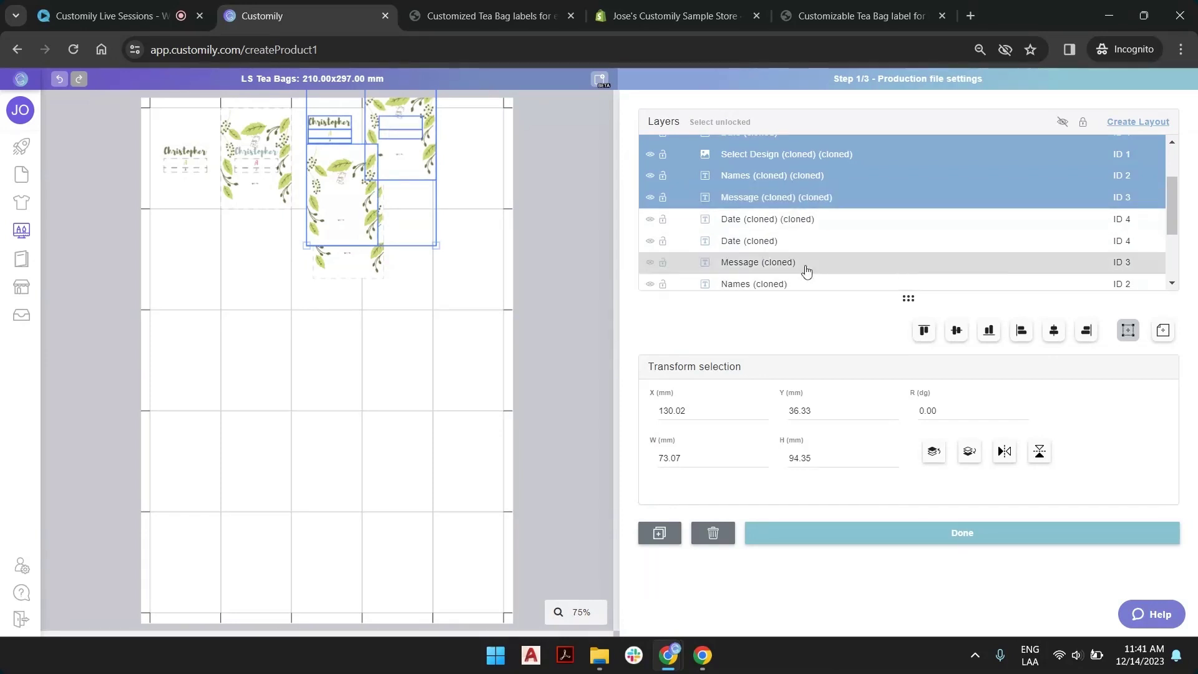
key(Delete)
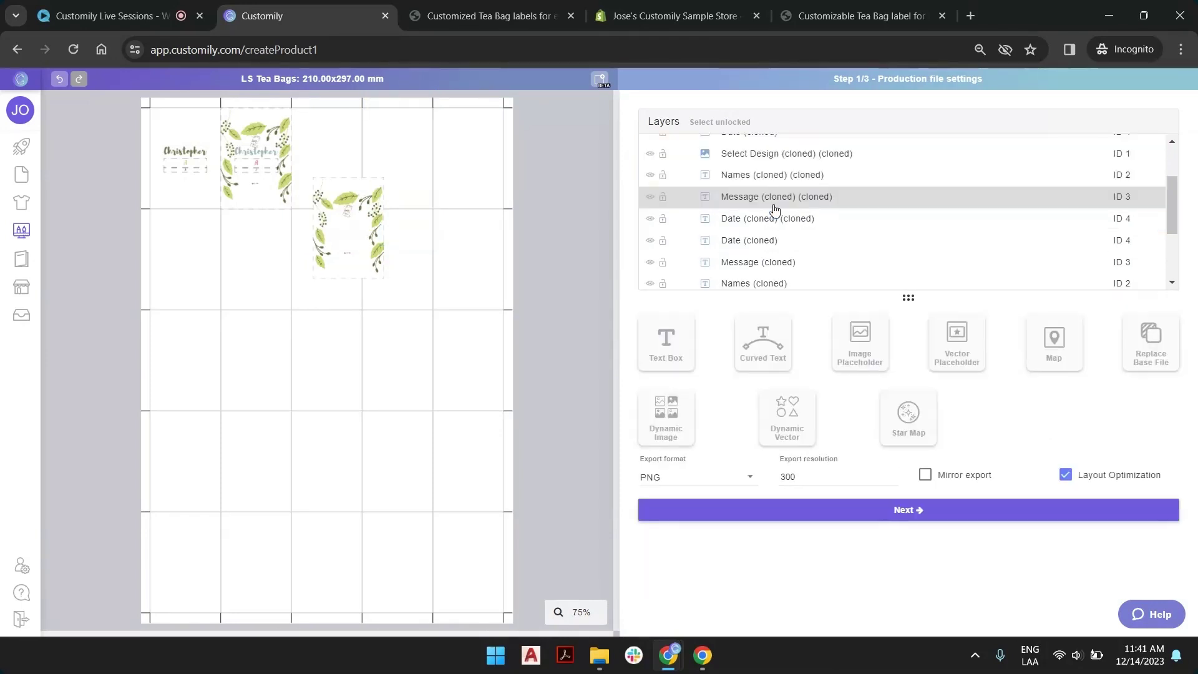
Step: Move the original Select Design image into the first cell of the top row, aligned behind its name, message and date text
click(347, 203)
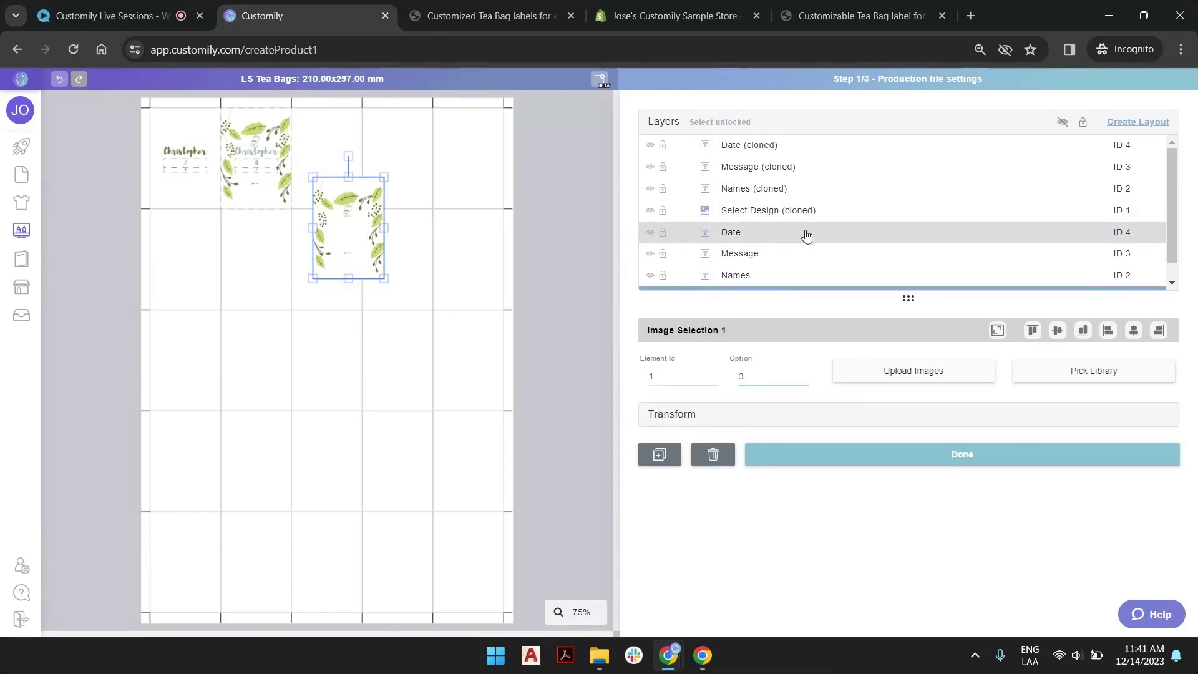
scroll(823, 253, down, 1)
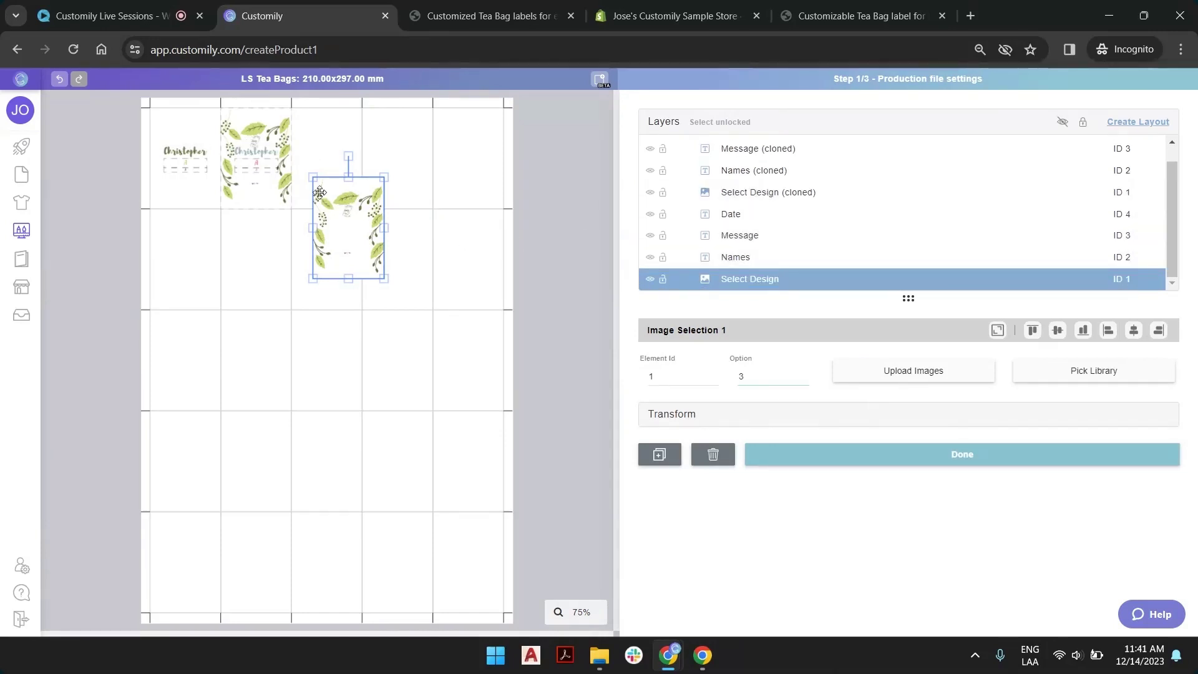
mouse_move(350, 225)
mouse_down()
mouse_move(341, 232)
mouse_move(246, 166)
mouse_move(185, 166)
mouse_up()
scroll(138, 119, up, 1)
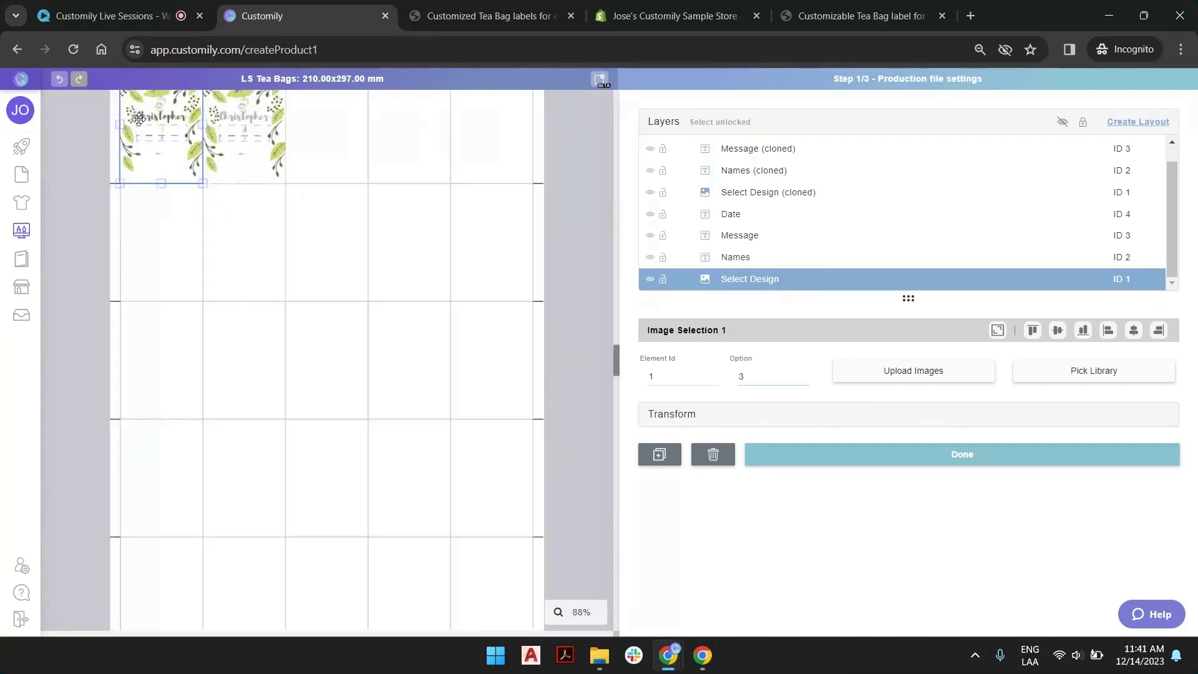
scroll(139, 119, up, 4)
scroll(387, 412, up, 3)
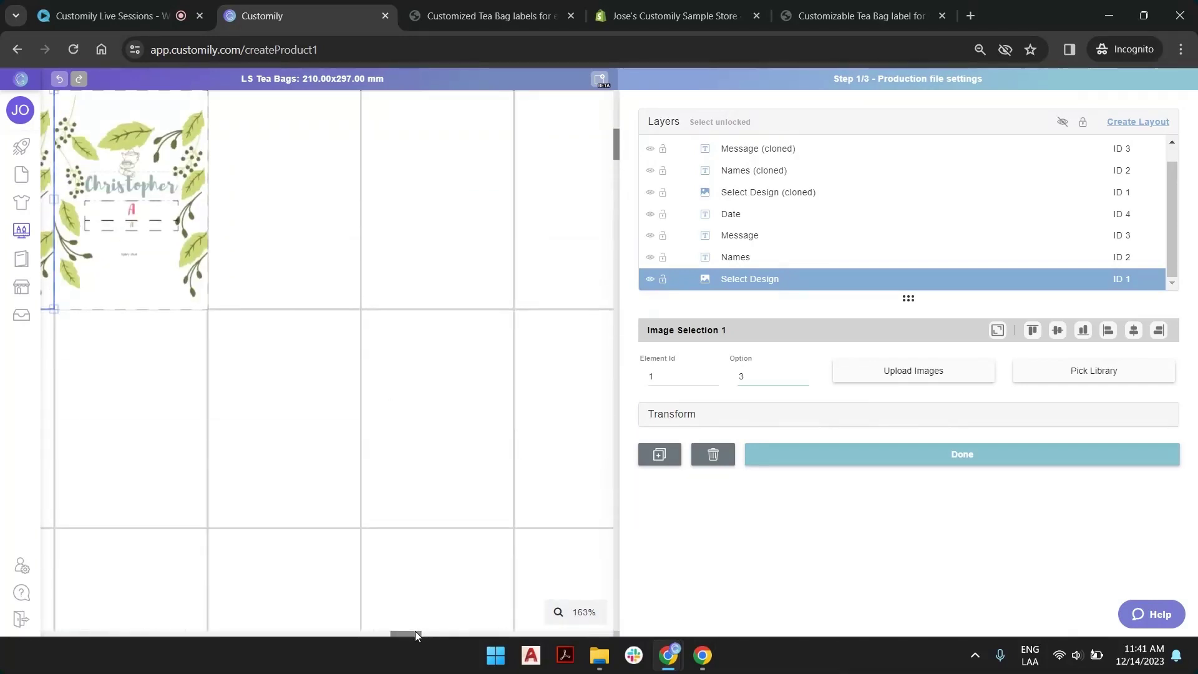
drag(417, 634, 123, 356)
scroll(137, 299, up, 1)
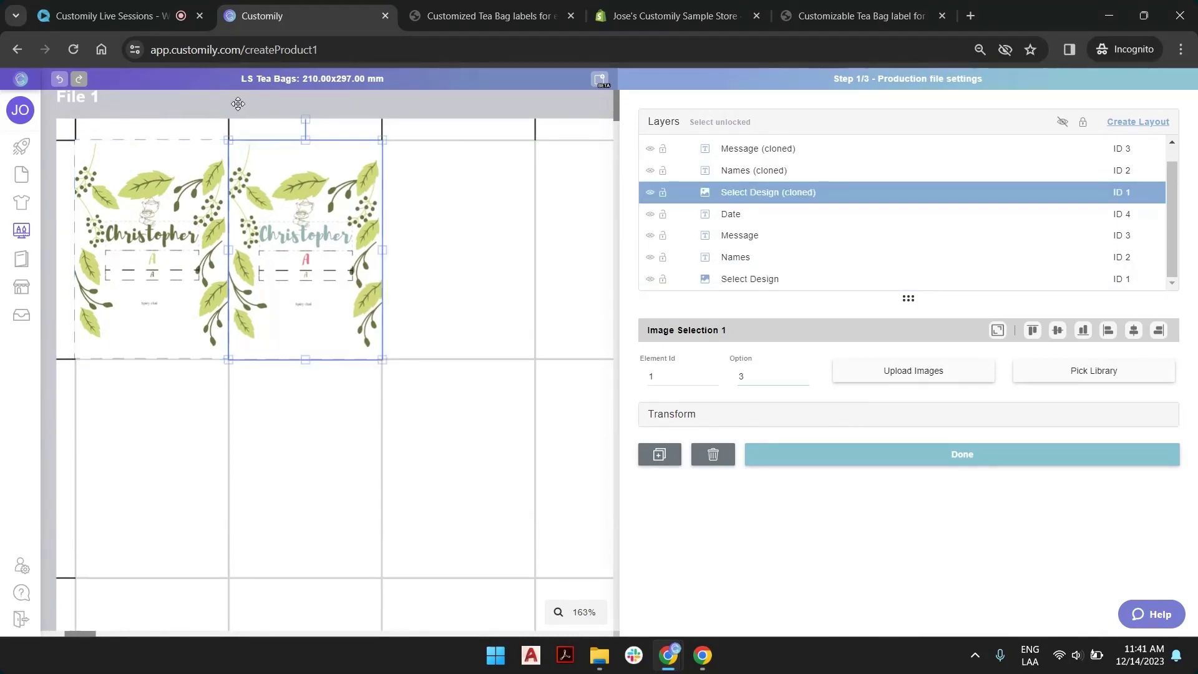
Step: Duplicate all layers of the first two labels and fit the copies into the third and fourth cells, at about X 124.70, Y 34.31 mm
click(775, 279)
scroll(761, 189, up, 1)
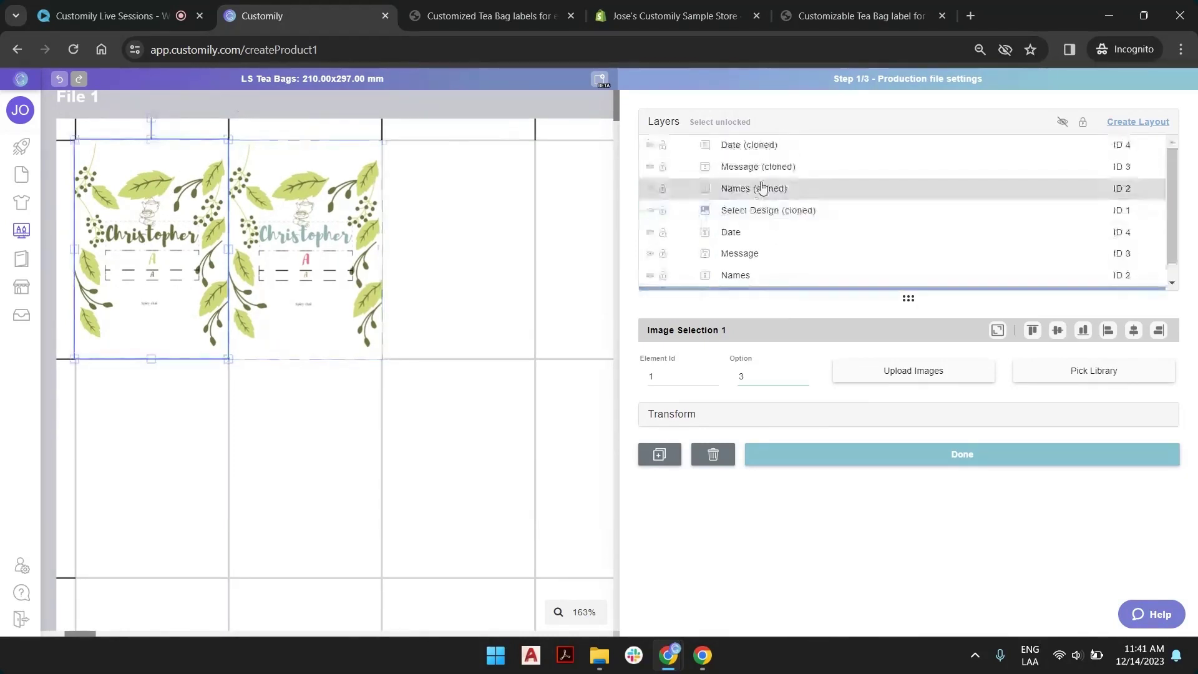
shift+click(769, 147)
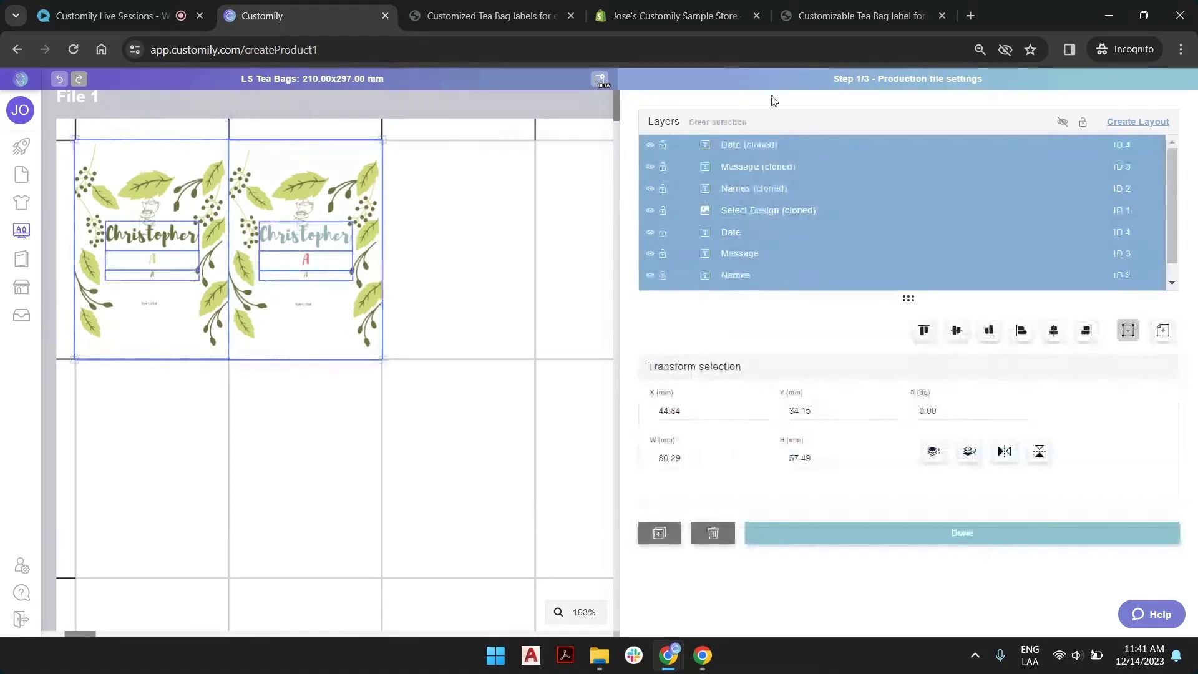
click(725, 123)
click(726, 123)
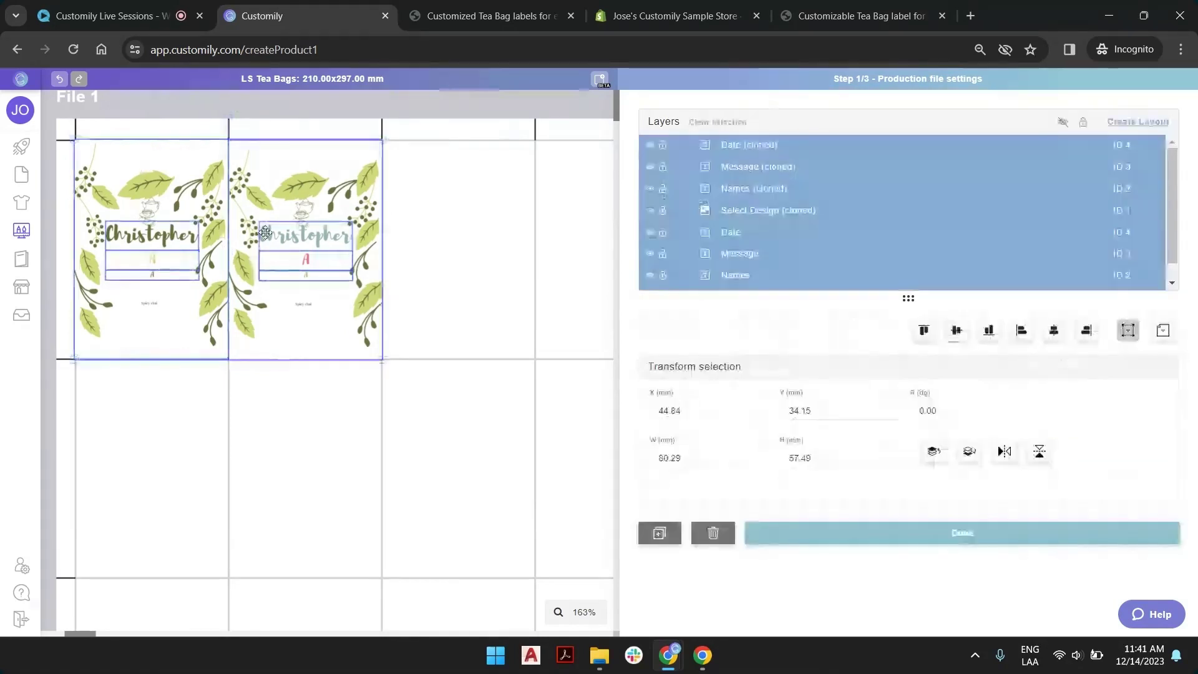
click(660, 536)
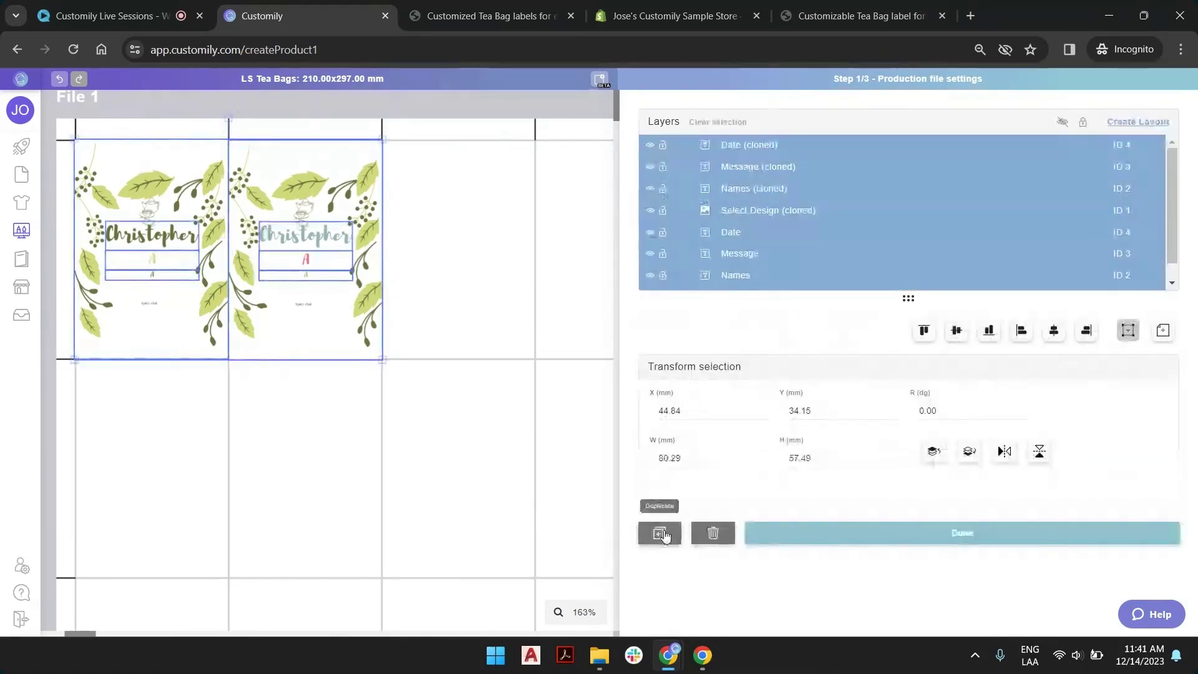
drag(392, 168, 587, 198)
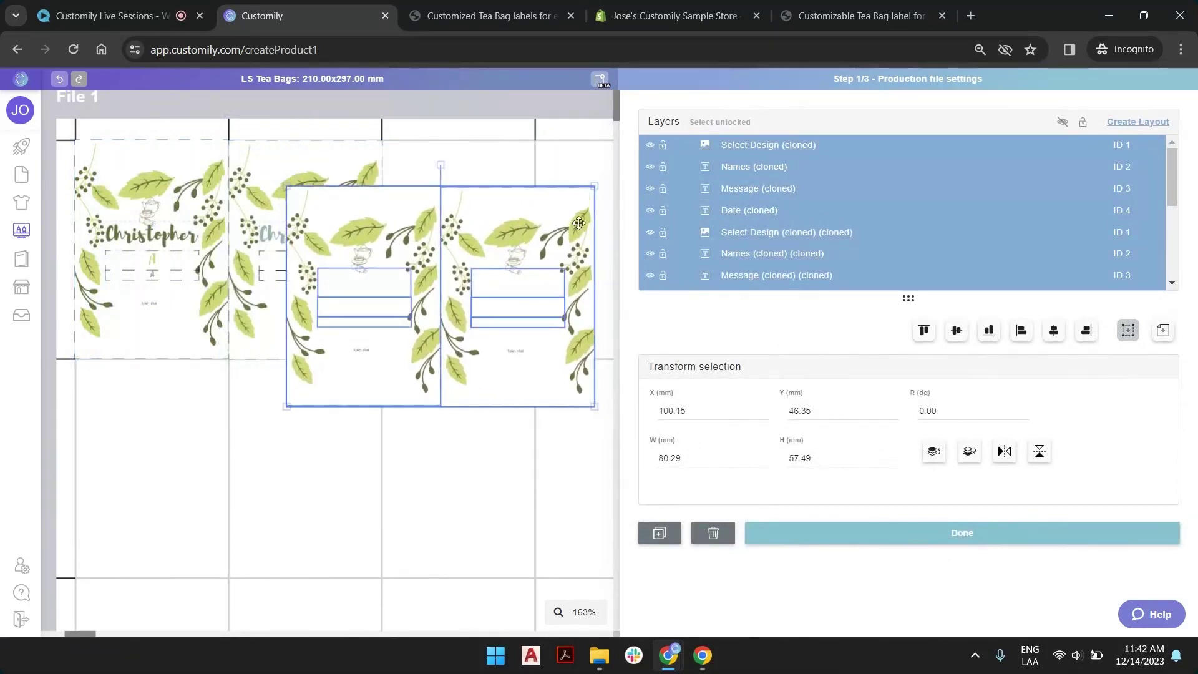
drag(77, 631, 432, 641)
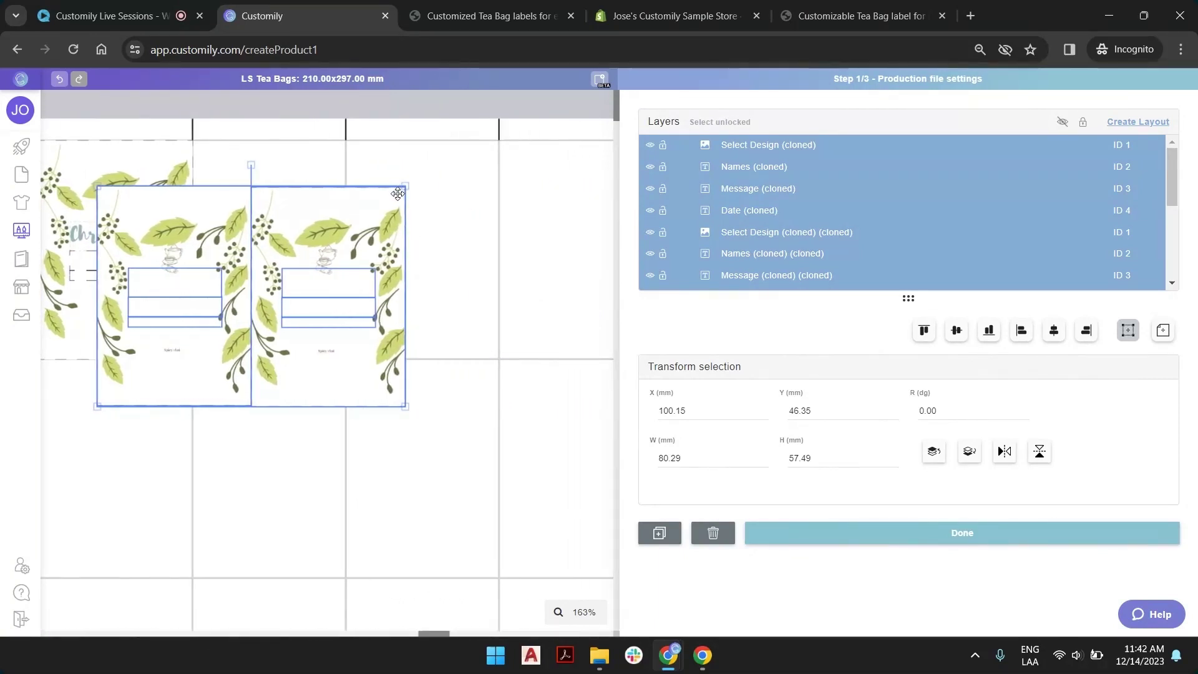
drag(397, 194, 492, 147)
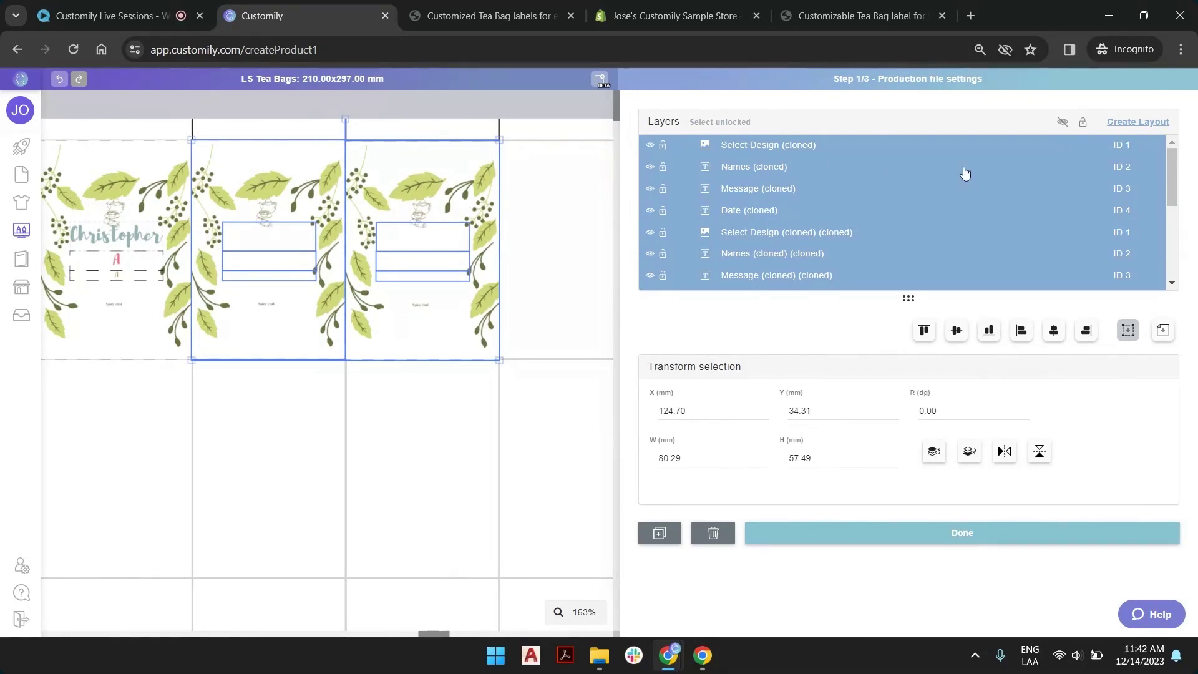
Step: Reorder the Select Design layers of the third and fourth labels beneath their Names, Message and Date layers
click(774, 146)
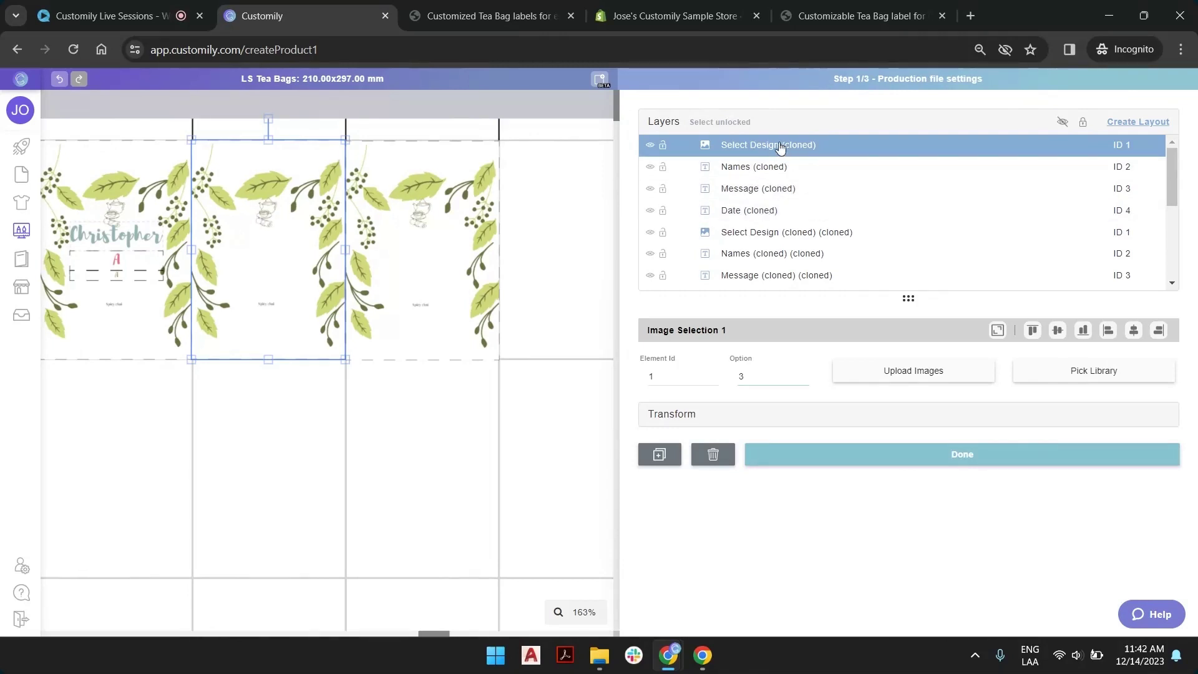
drag(779, 149, 774, 210)
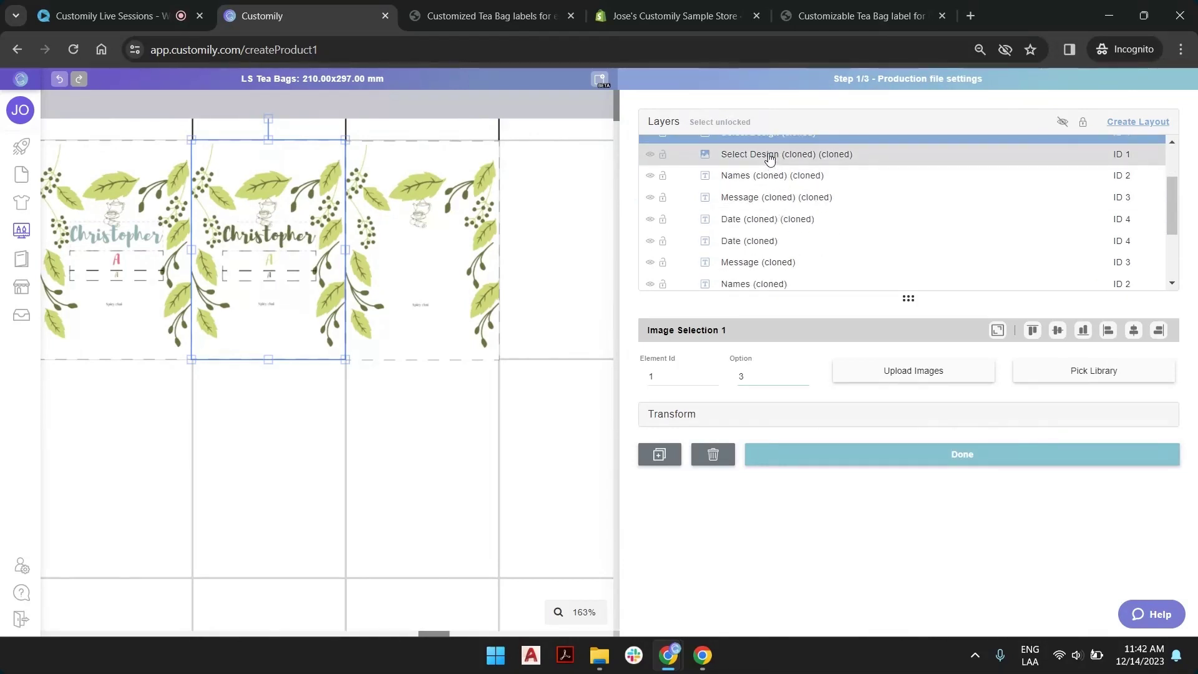
drag(773, 156, 771, 222)
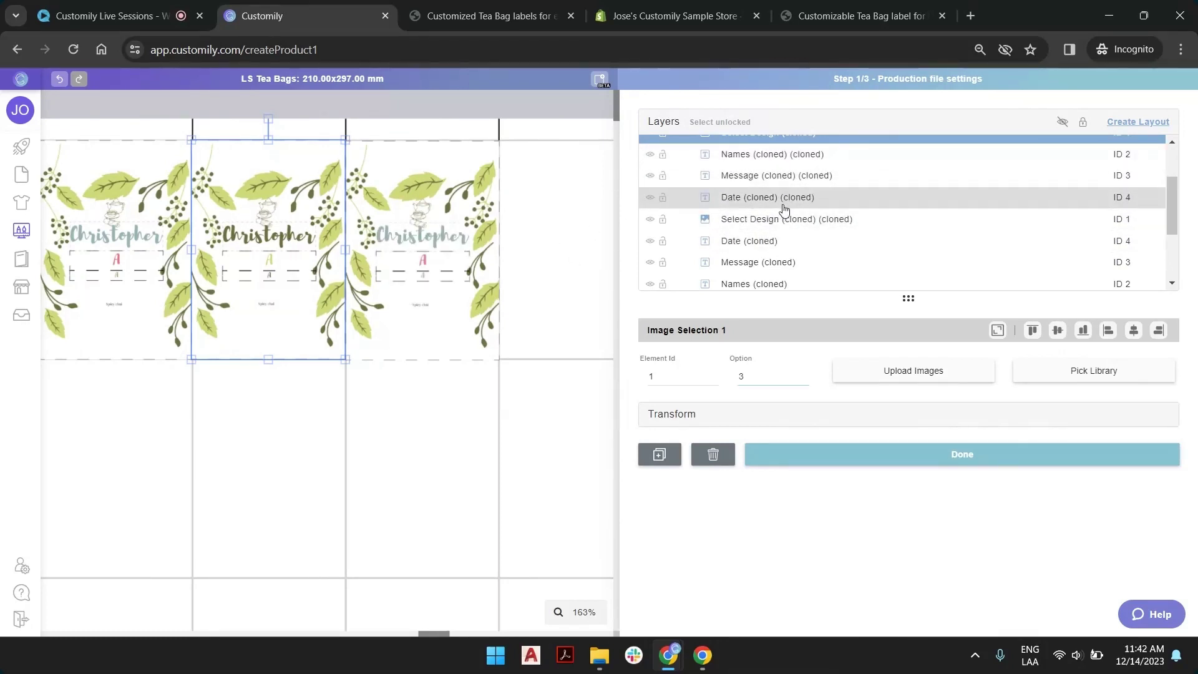
Step: Duplicate the fourth label's four layers and fit the copy into the fifth cell of the top row, at about X 184.64, Y 34.28 mm
click(408, 156)
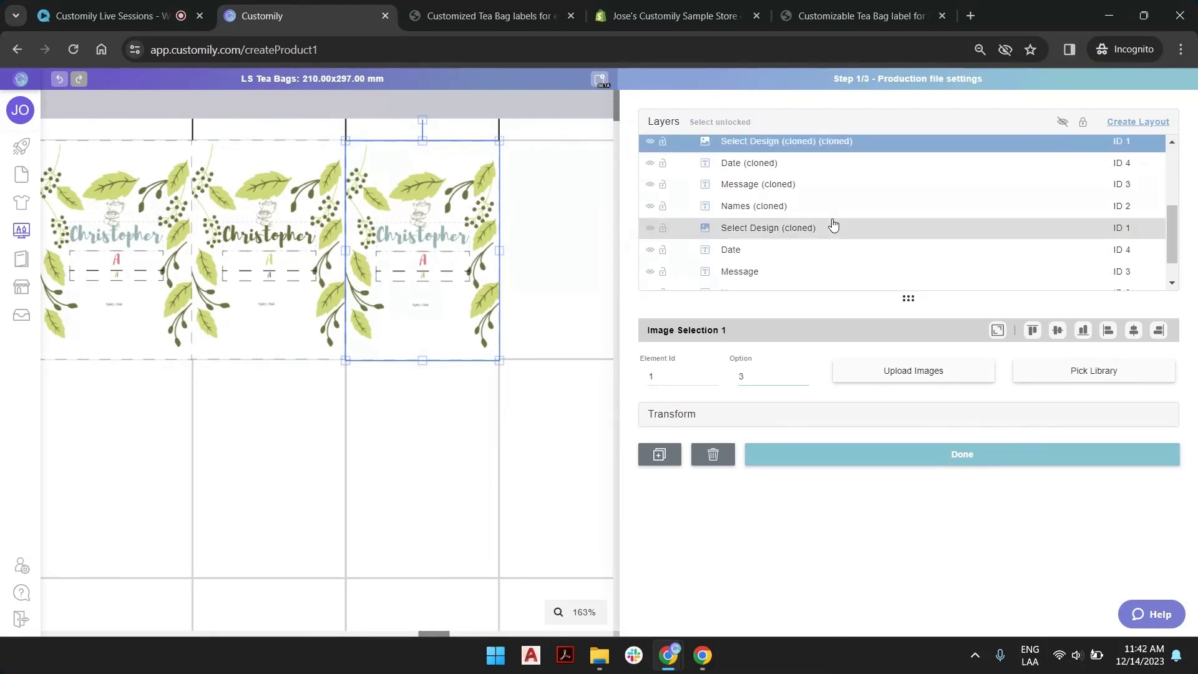
shift+click(772, 190)
shift+click(772, 155)
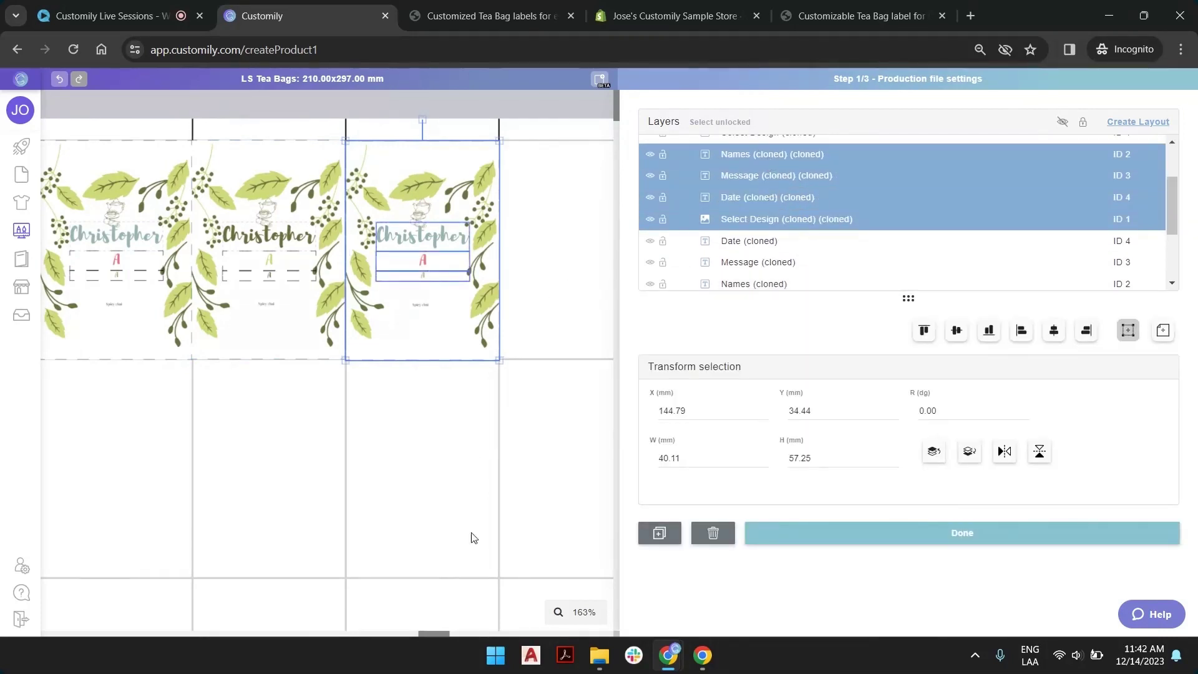
drag(428, 635, 579, 634)
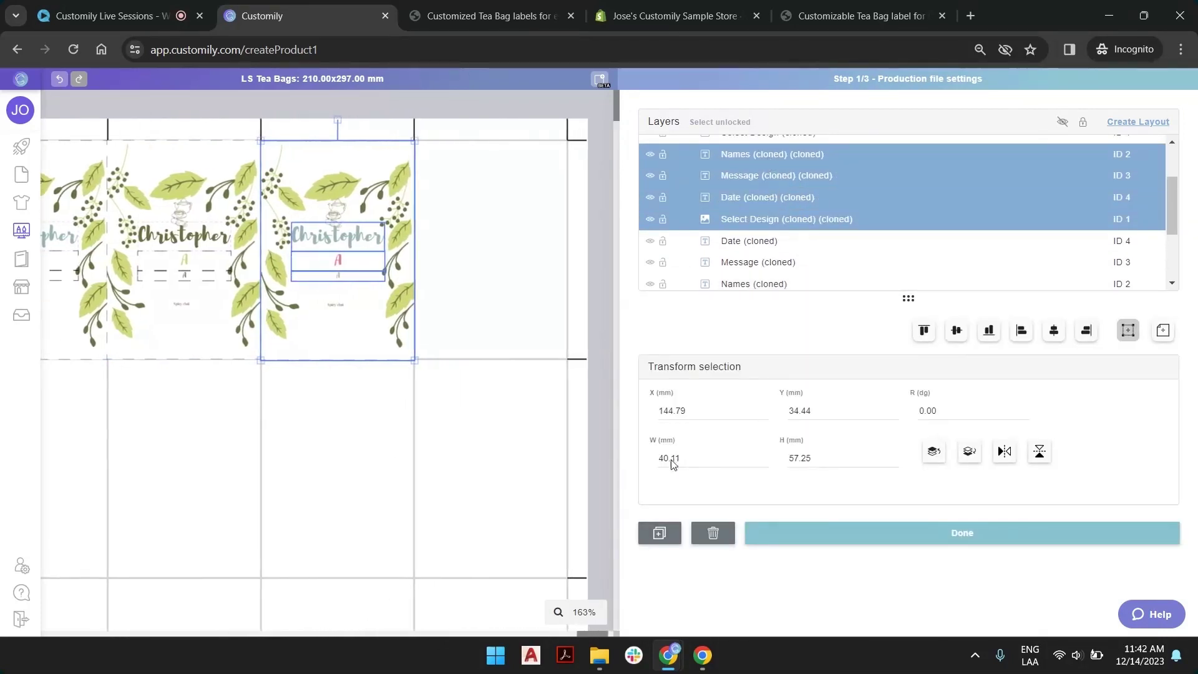
click(660, 534)
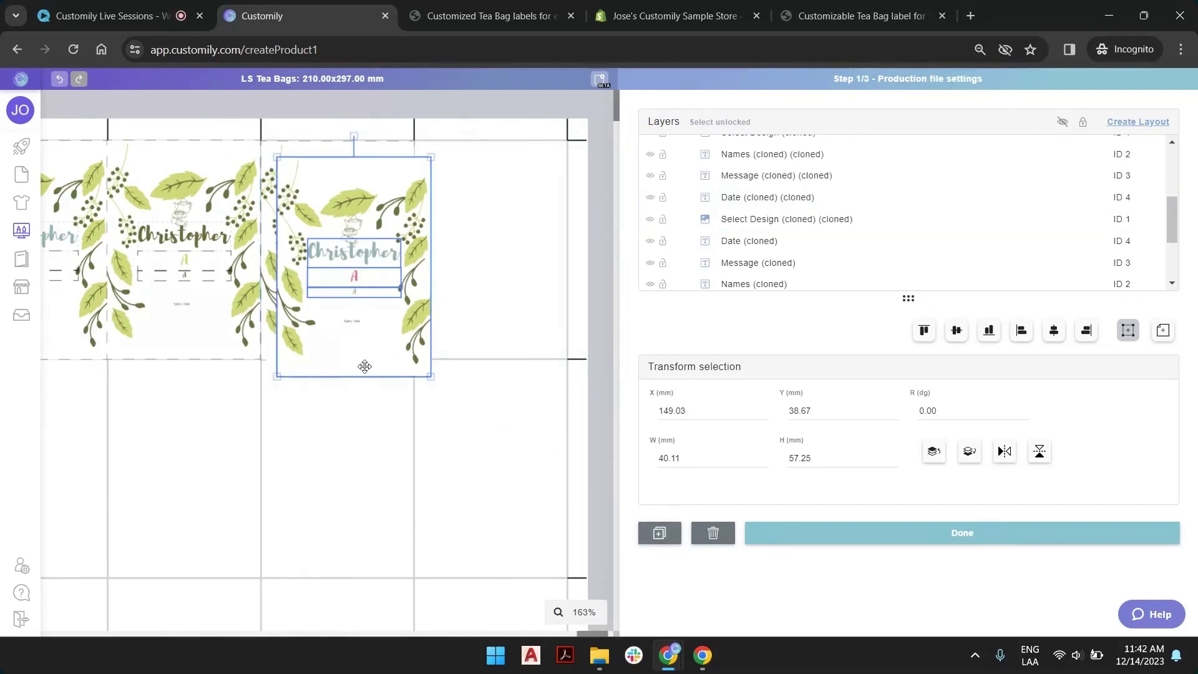
drag(364, 363, 499, 343)
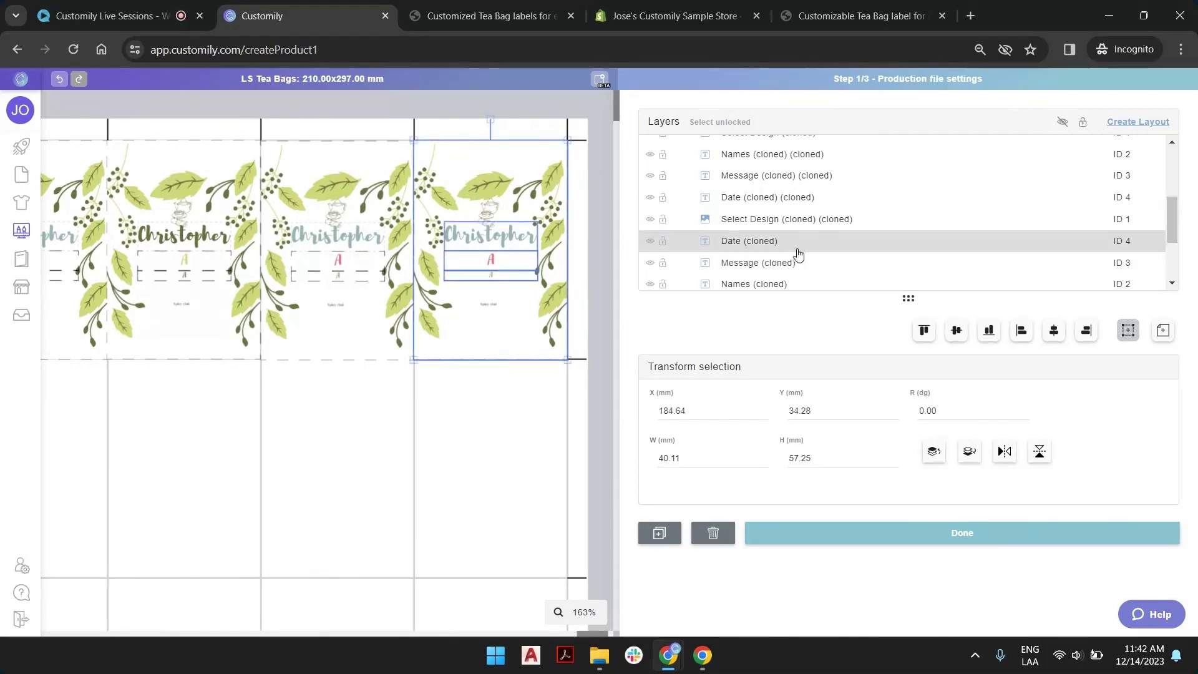
Step: Set the sample text of the second label's Message layer to "hello" and check it across the row
click(770, 267)
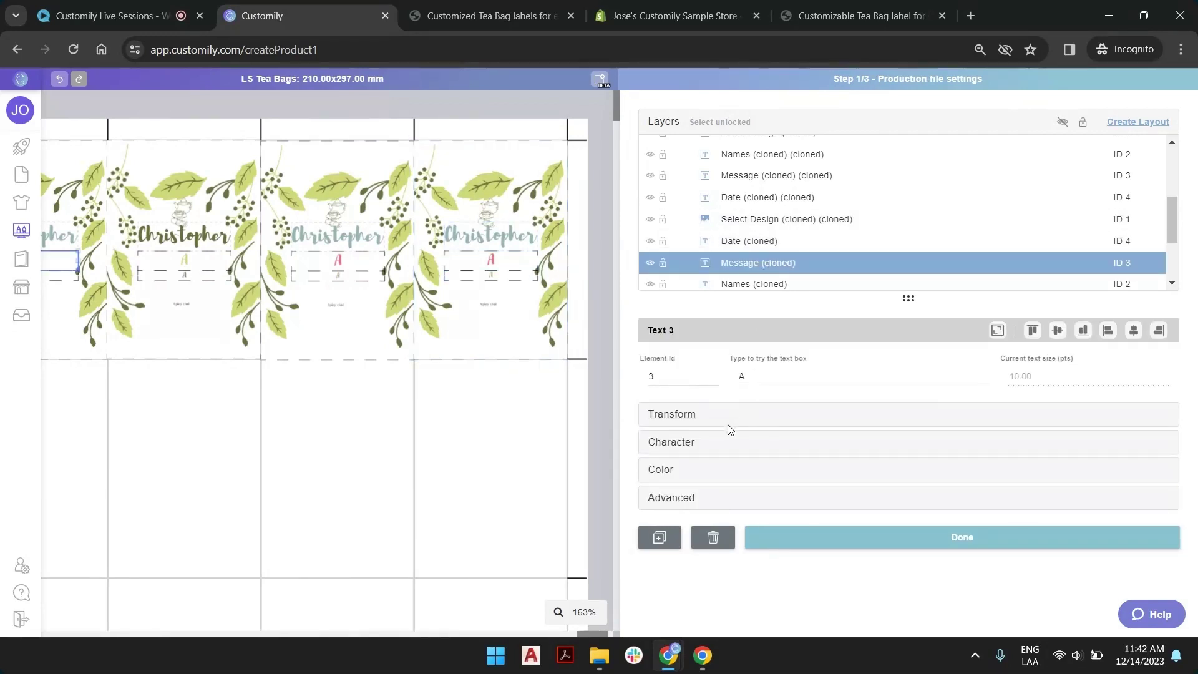
click(765, 376)
text(hello)
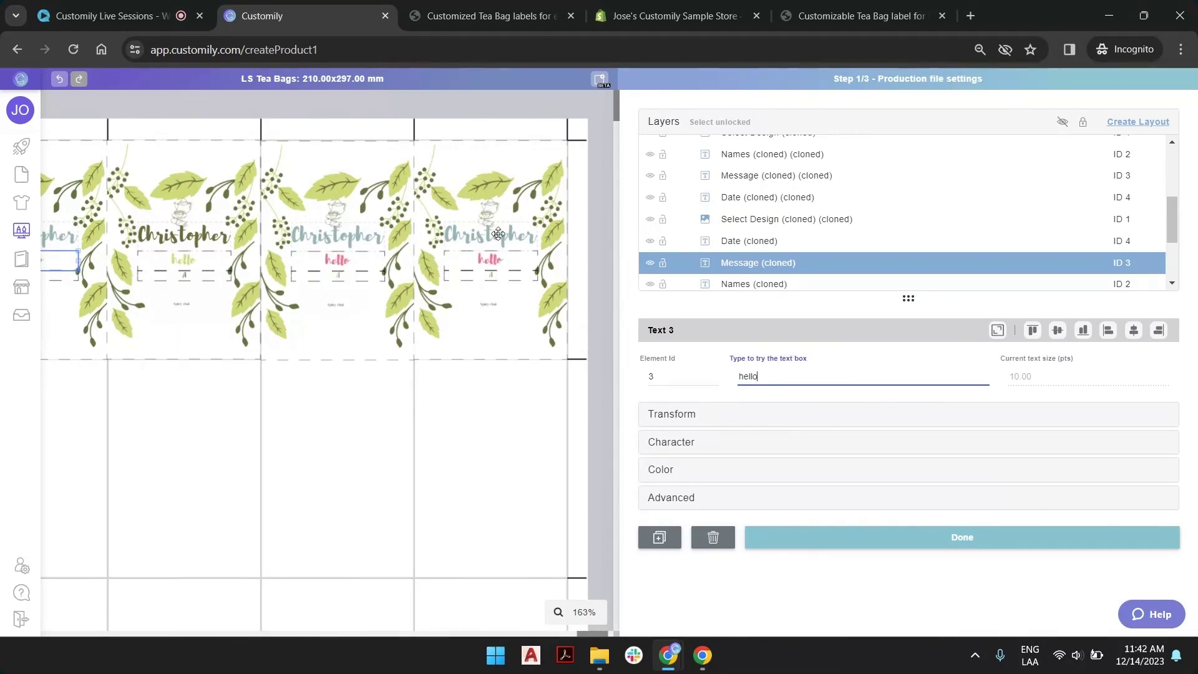
scroll(497, 318, down, 5)
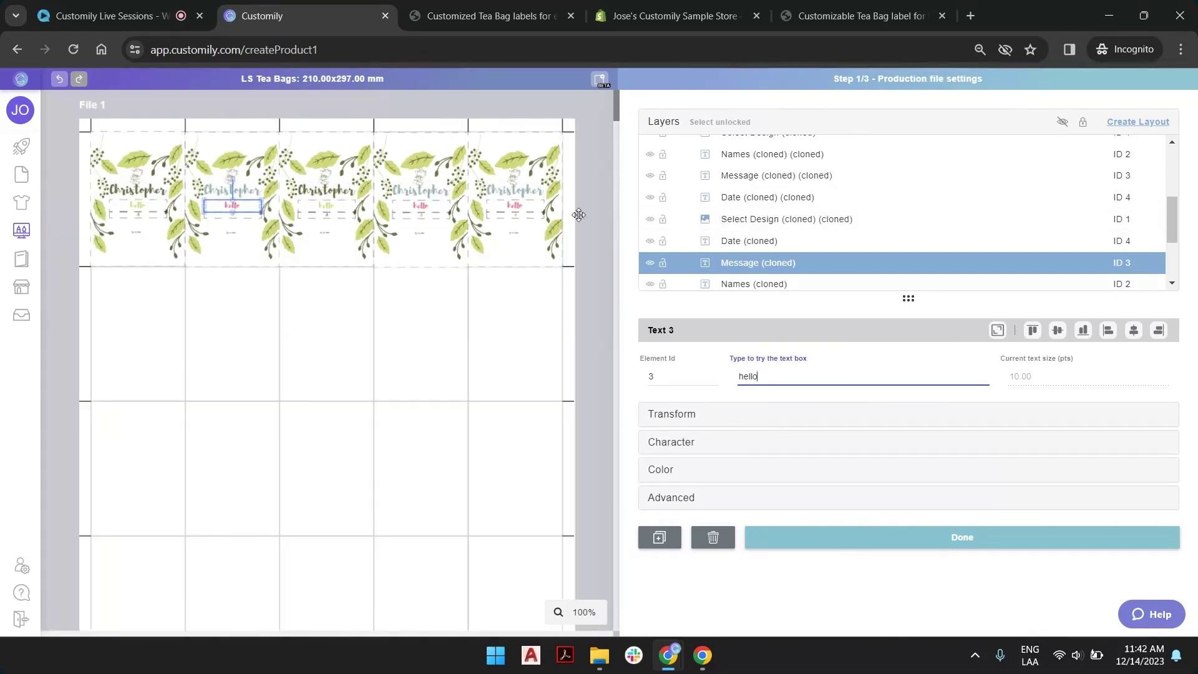
Step: Duplicate all layers of the top row and fit the copies into the second row, at about X 104.88, Y 91.23 mm
click(720, 121)
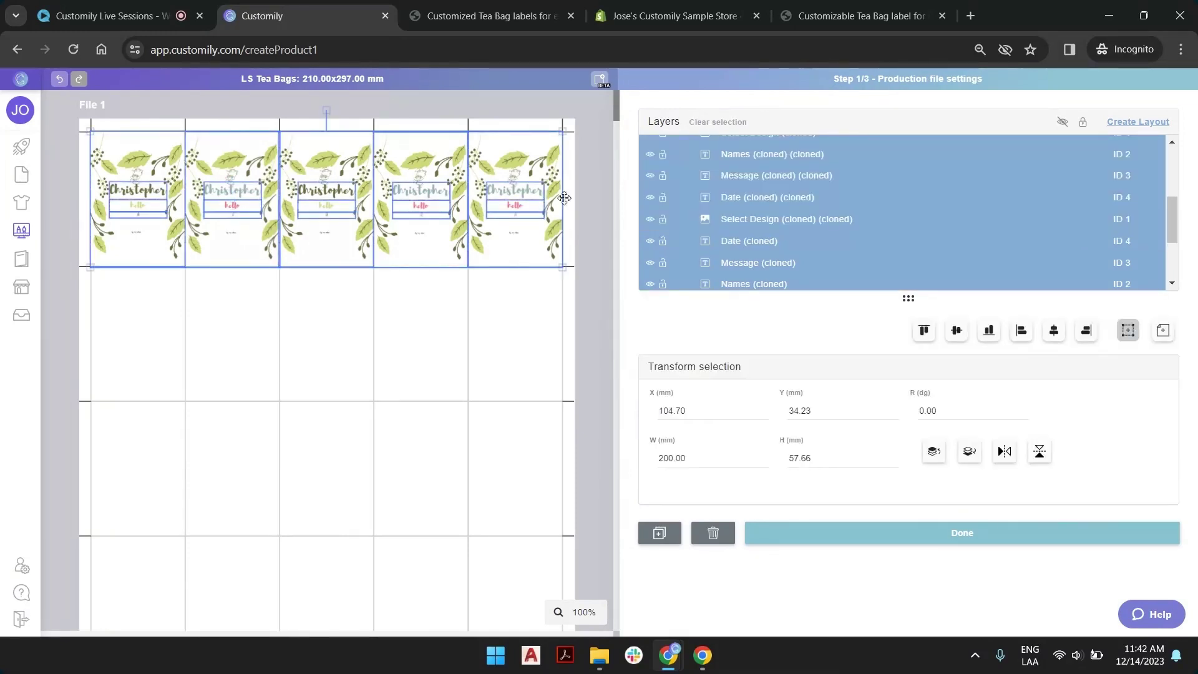
click(653, 534)
drag(335, 268, 326, 396)
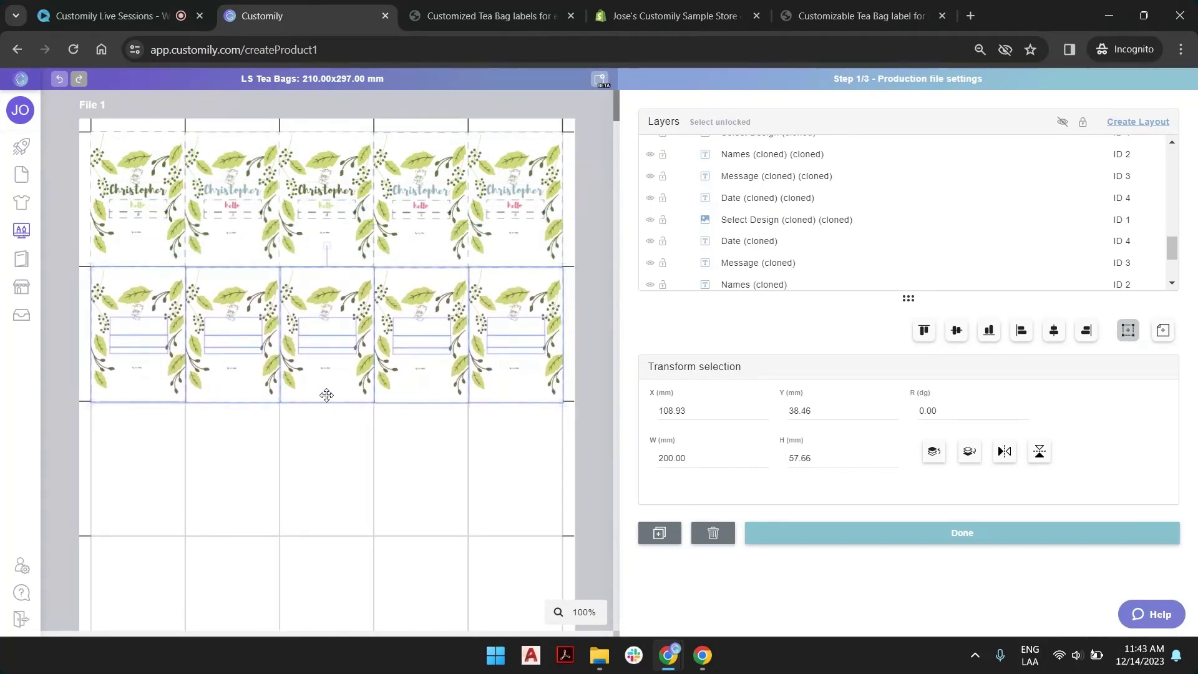
scroll(418, 410, up, 3)
scroll(602, 425, up, 4)
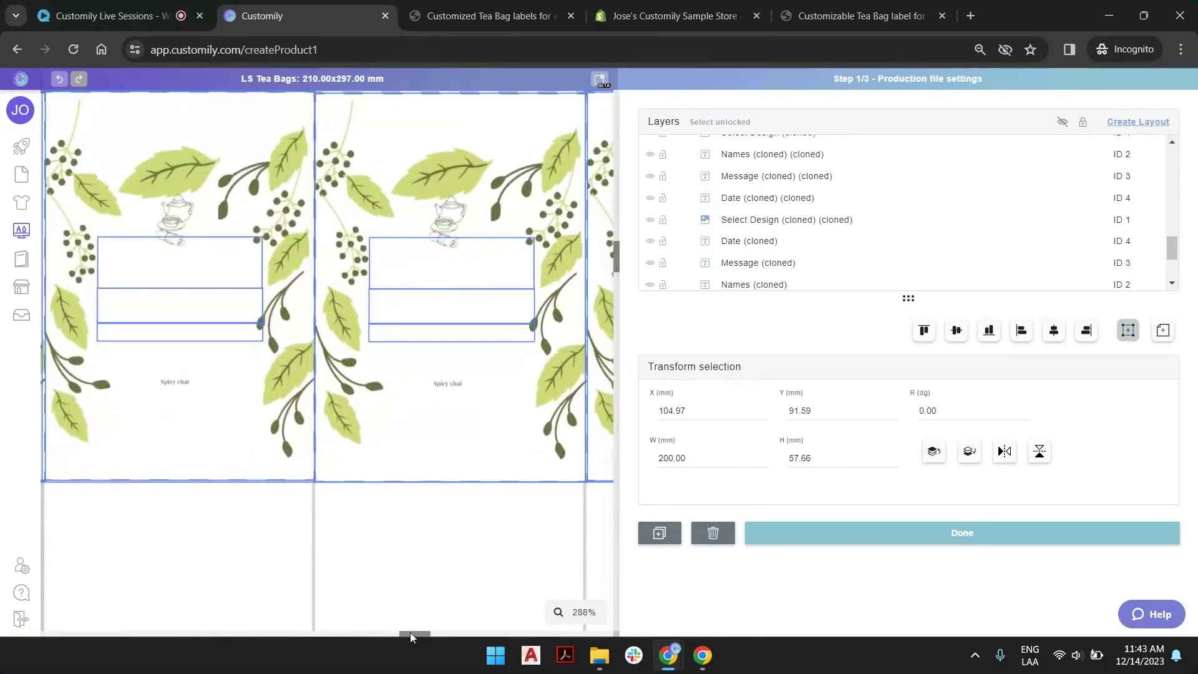
drag(412, 633, 602, 627)
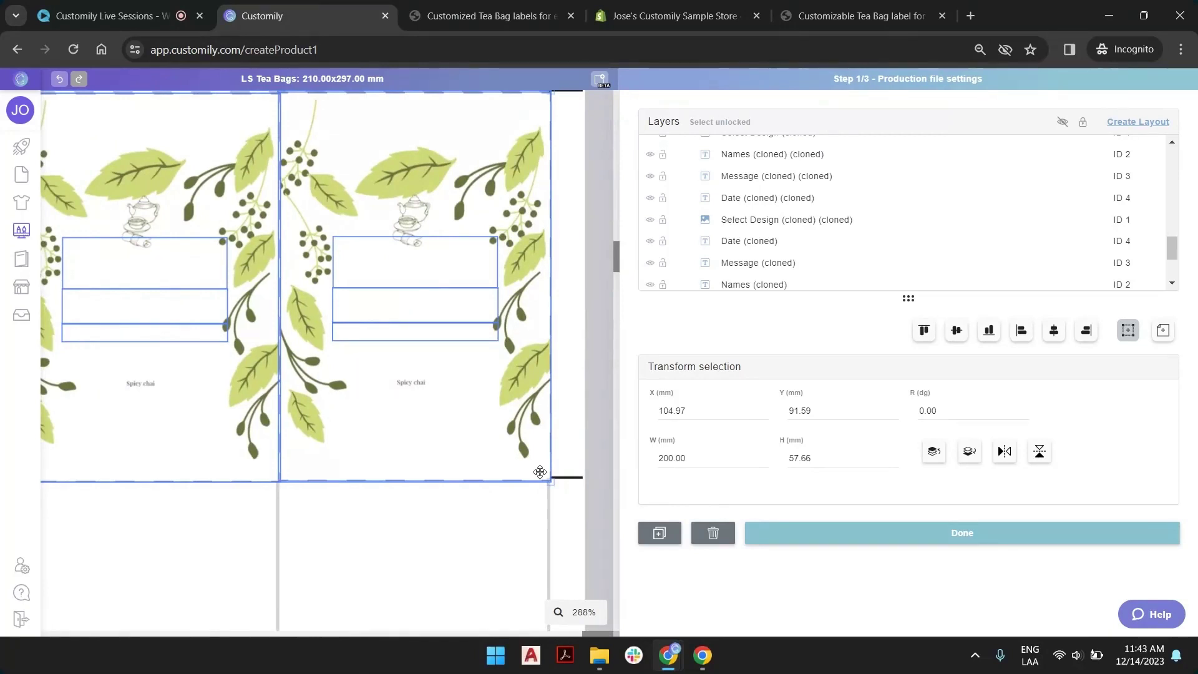
drag(536, 469, 537, 470)
Step: Reorder the Select Design layers of the first three duplicated second-row labels in the list beneath their Names, Message and Date layers
scroll(757, 222, up, 3)
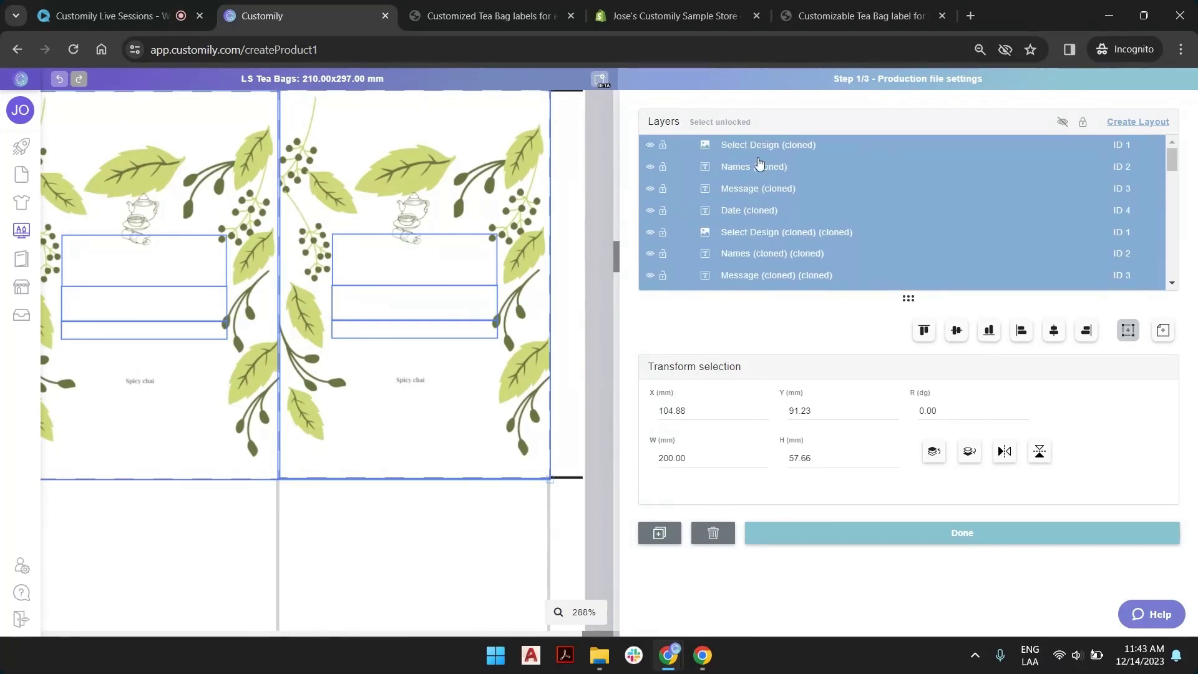
click(758, 157)
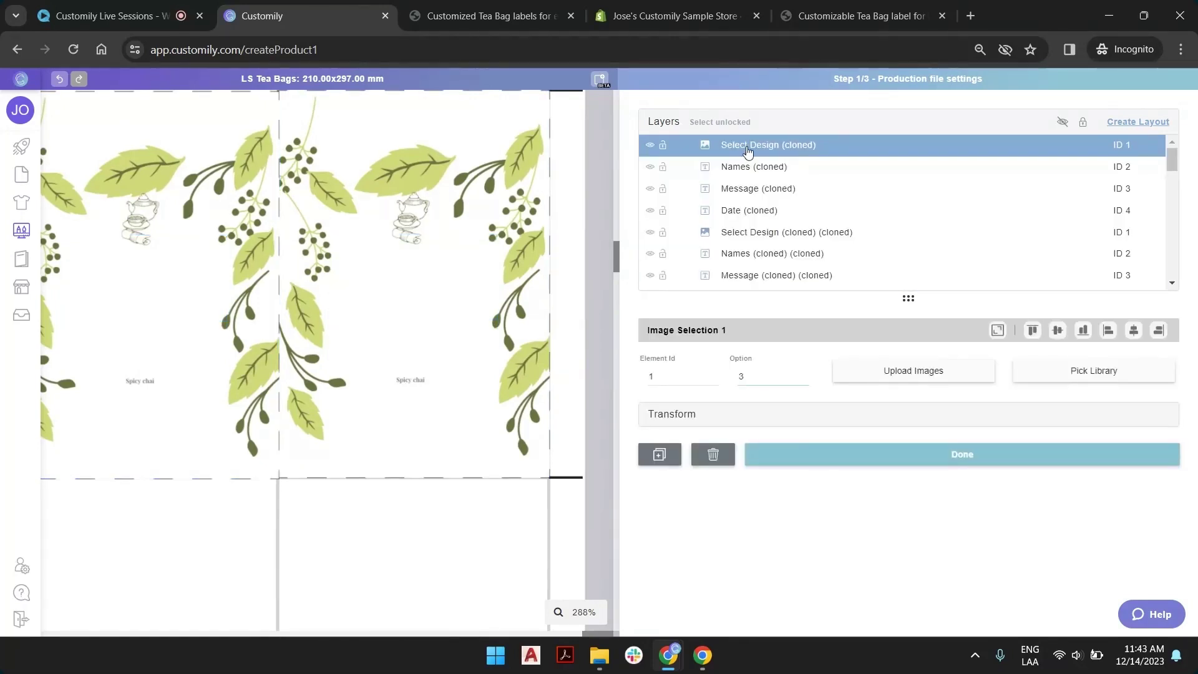
drag(748, 151, 752, 211)
scroll(761, 173, down, 1)
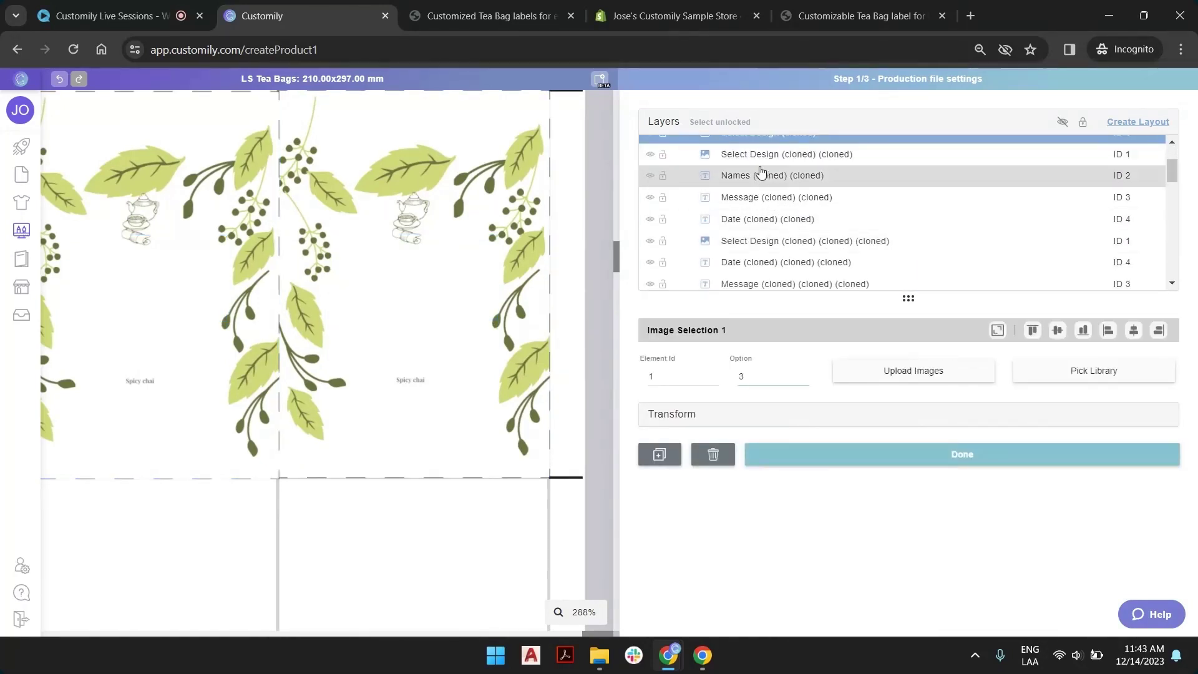
mouse_move(757, 155)
mouse_down()
mouse_move(757, 215)
mouse_move(775, 235)
mouse_move(762, 243)
mouse_up()
scroll(757, 193, down, 2)
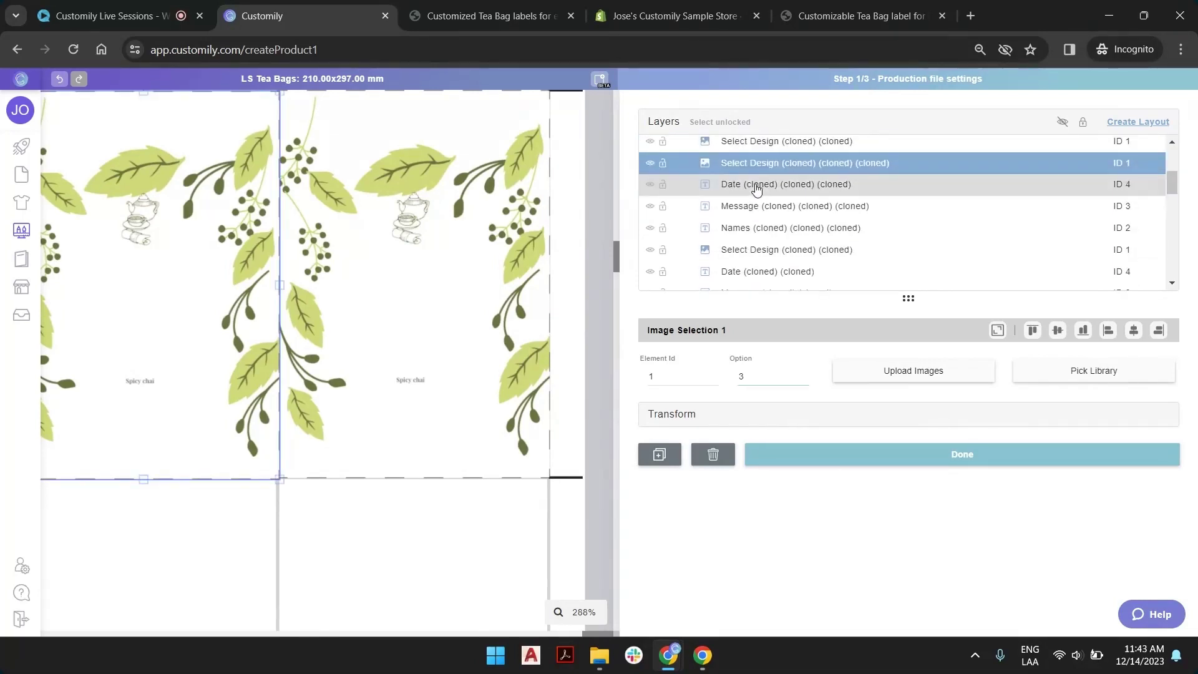
drag(762, 166, 761, 242)
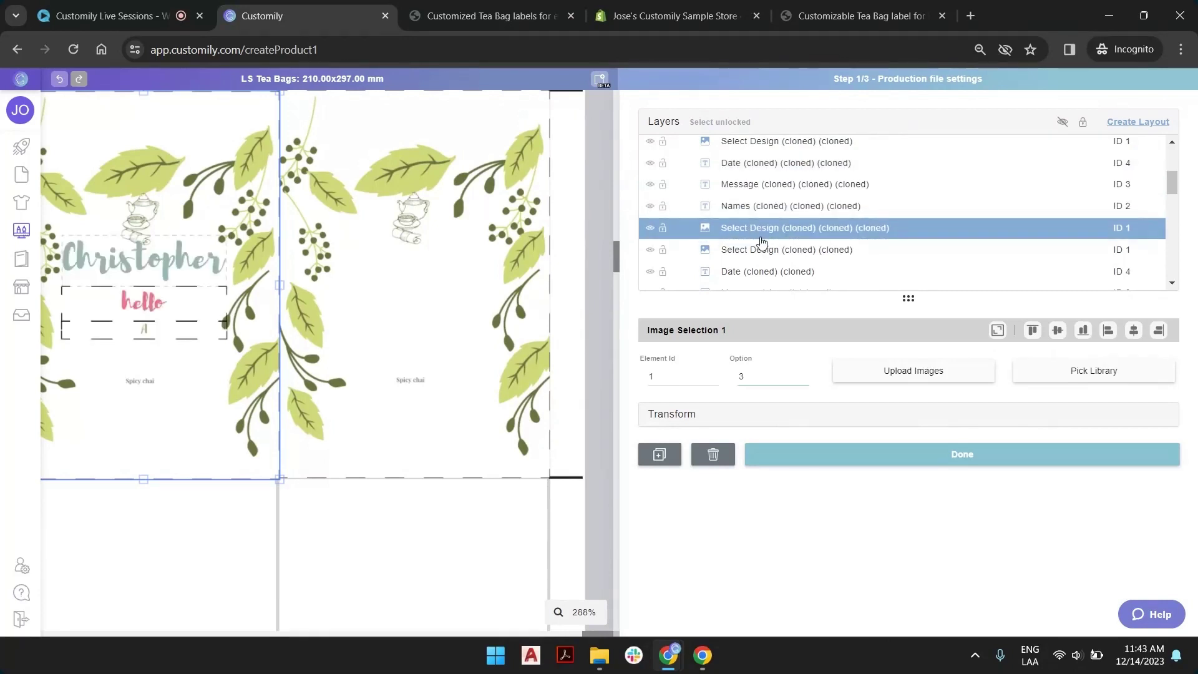
Step: Place the Select Design layers of the remaining two second-row labels beneath their Date, Message and Names layers
click(759, 250)
scroll(755, 212, down, 2)
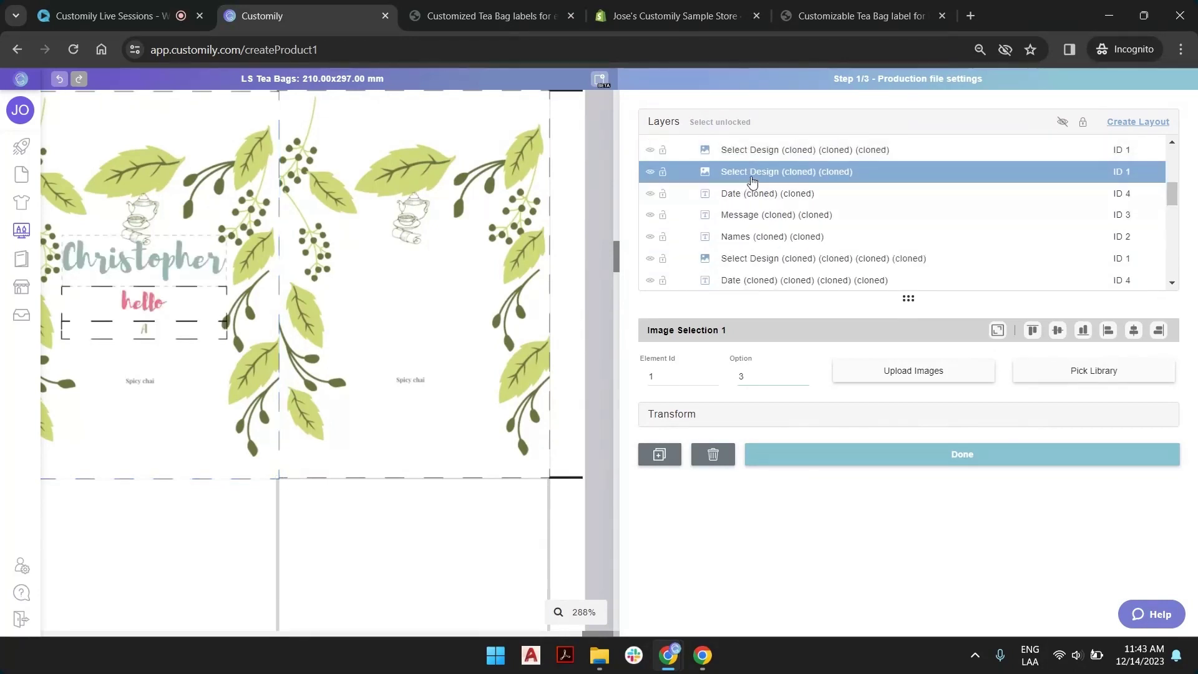
drag(753, 181, 753, 245)
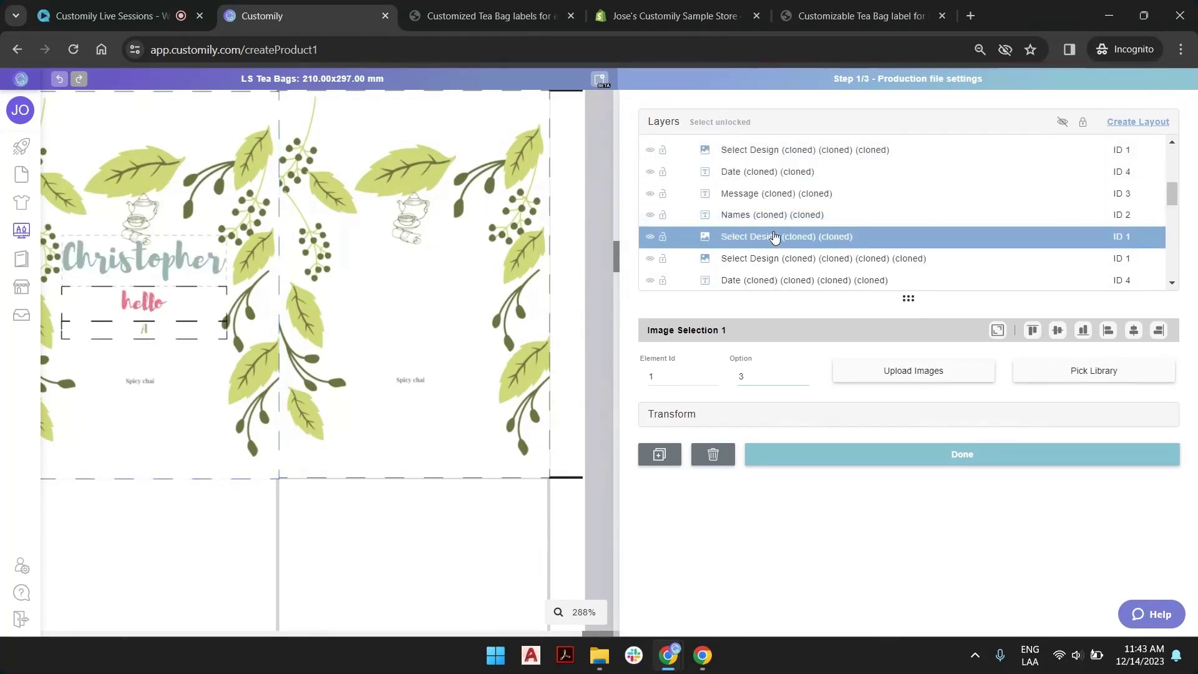
scroll(764, 218, down, 2)
click(763, 181)
mouse_move(763, 181)
mouse_down()
mouse_move(768, 257)
mouse_move(771, 245)
mouse_up()
Step: Duplicate all unlocked layers of the first two rows and fit the copies into the third and fourth rows, at about X 104.96, Y 176.92 mm
scroll(517, 363, down, 3)
scroll(516, 363, down, 5)
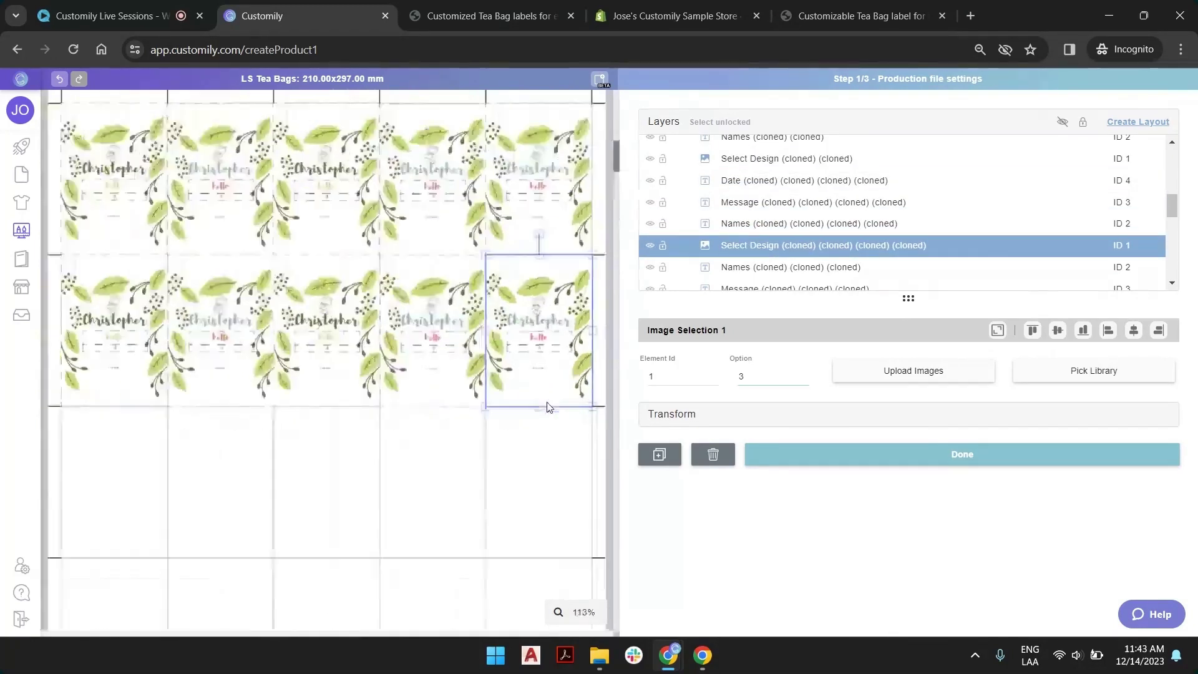
click(726, 122)
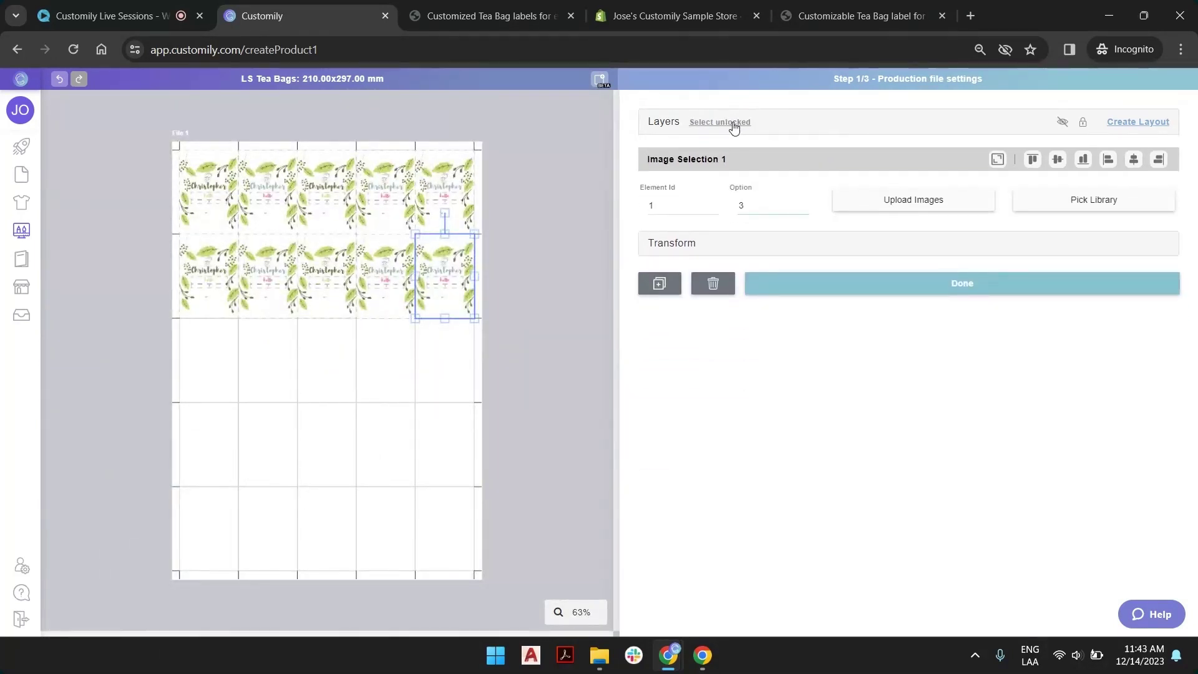
click(665, 367)
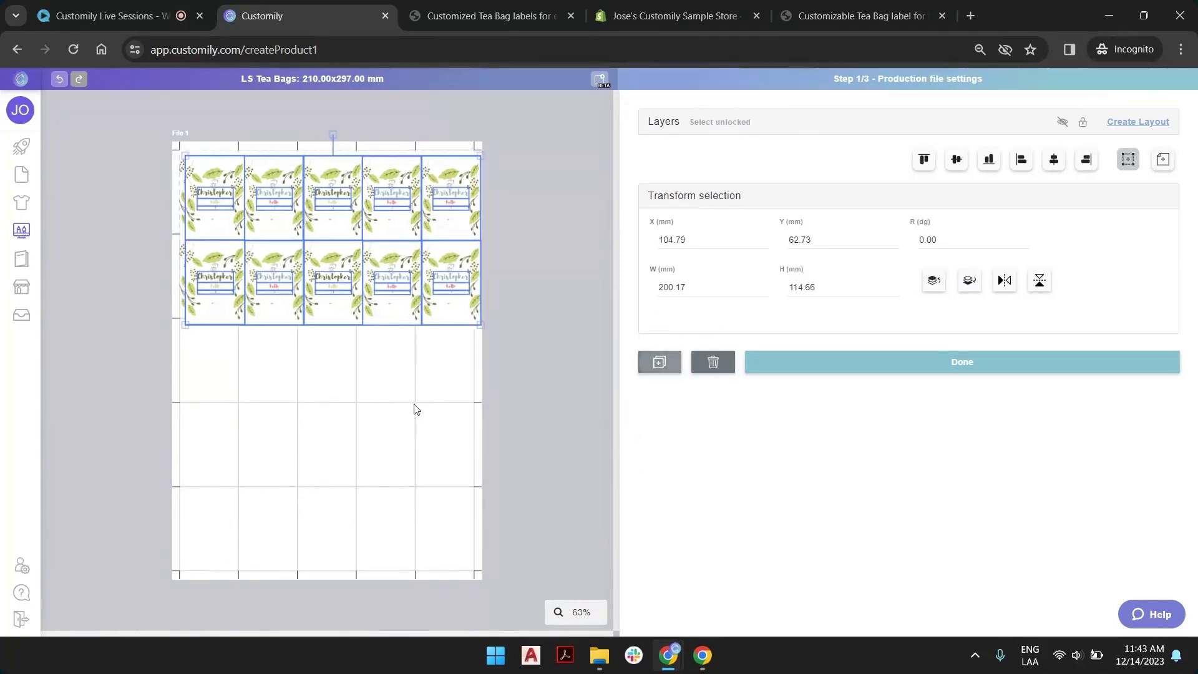
drag(402, 311, 385, 480)
scroll(493, 330, up, 4)
scroll(587, 287, up, 4)
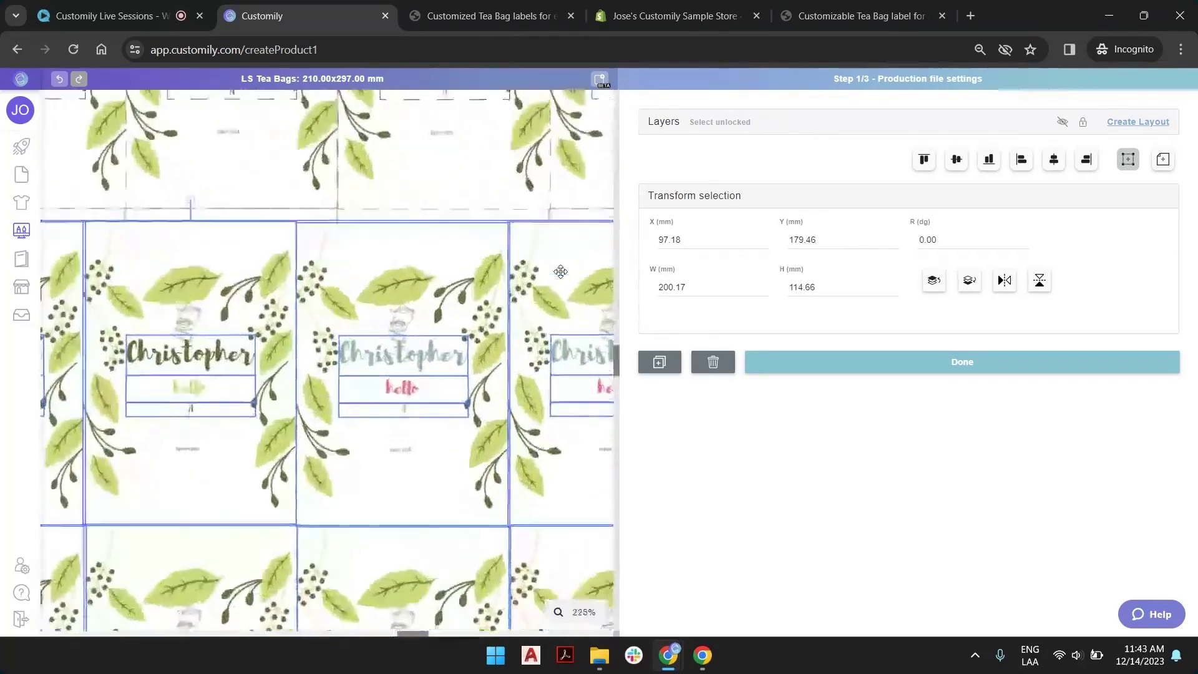
drag(422, 634, 580, 630)
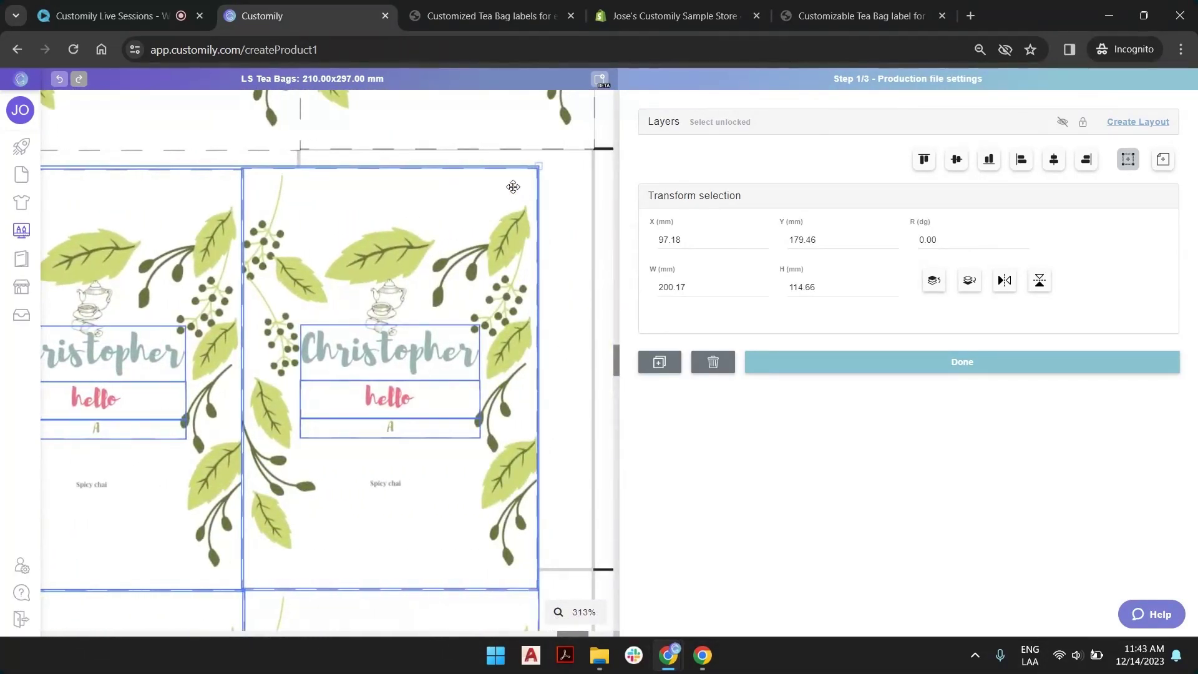
drag(515, 188, 570, 167)
scroll(480, 358, down, 3)
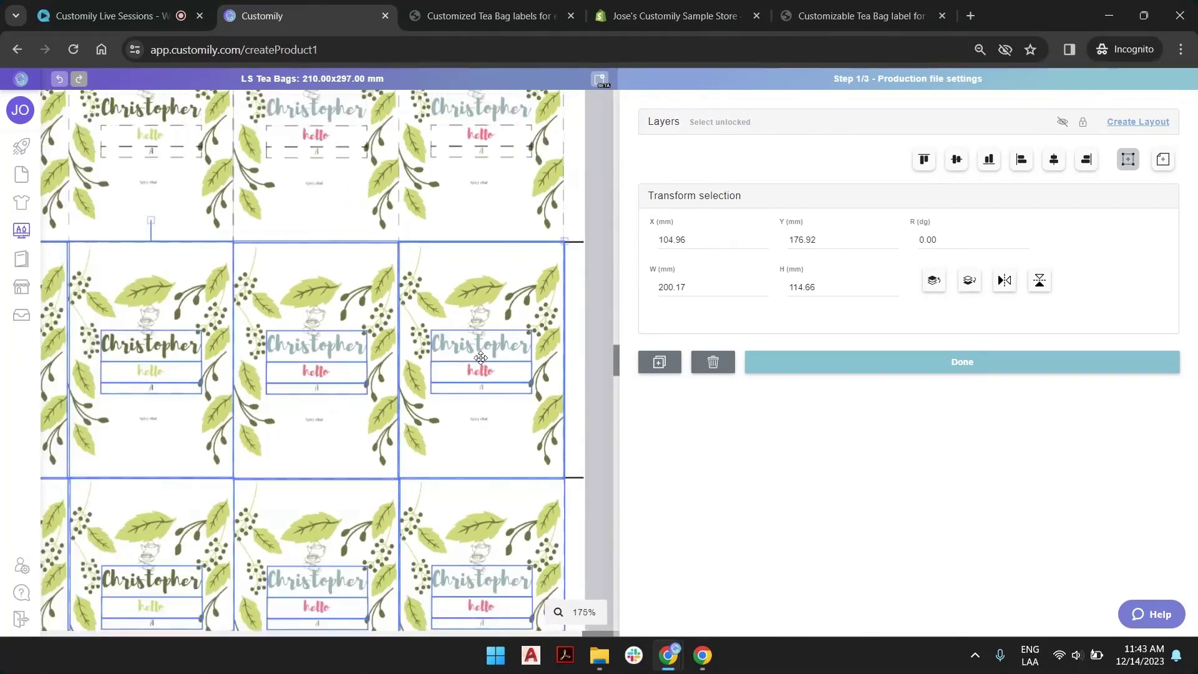
scroll(480, 357, down, 5)
click(546, 462)
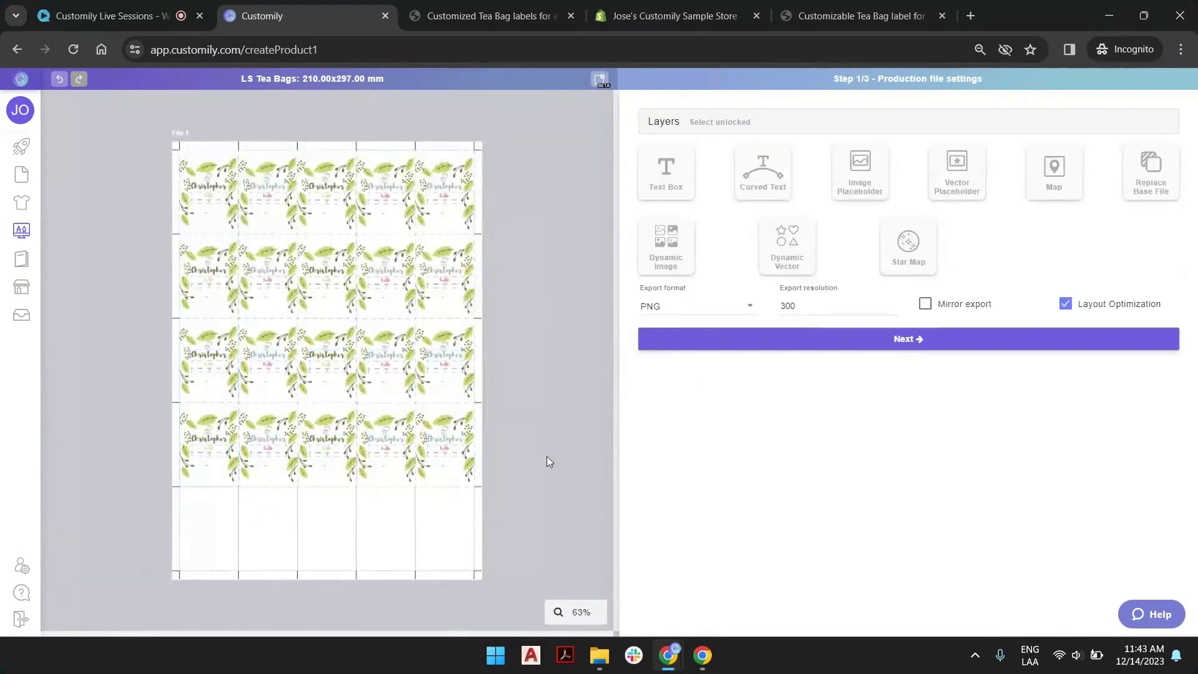
Step: Duplicate the fourth row's five labels and move the copies onto the fifth row, at about X 105.06, Y 261.25 mm
drag(556, 439, 393, 465)
drag(541, 414, 116, 475)
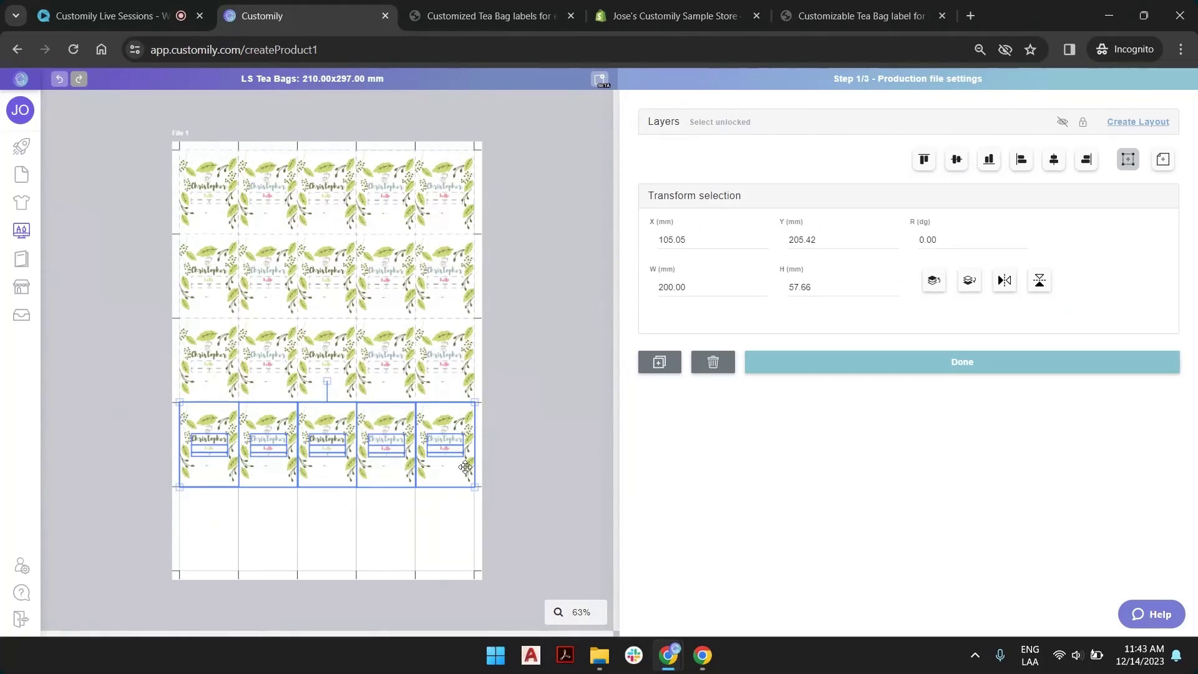
click(671, 365)
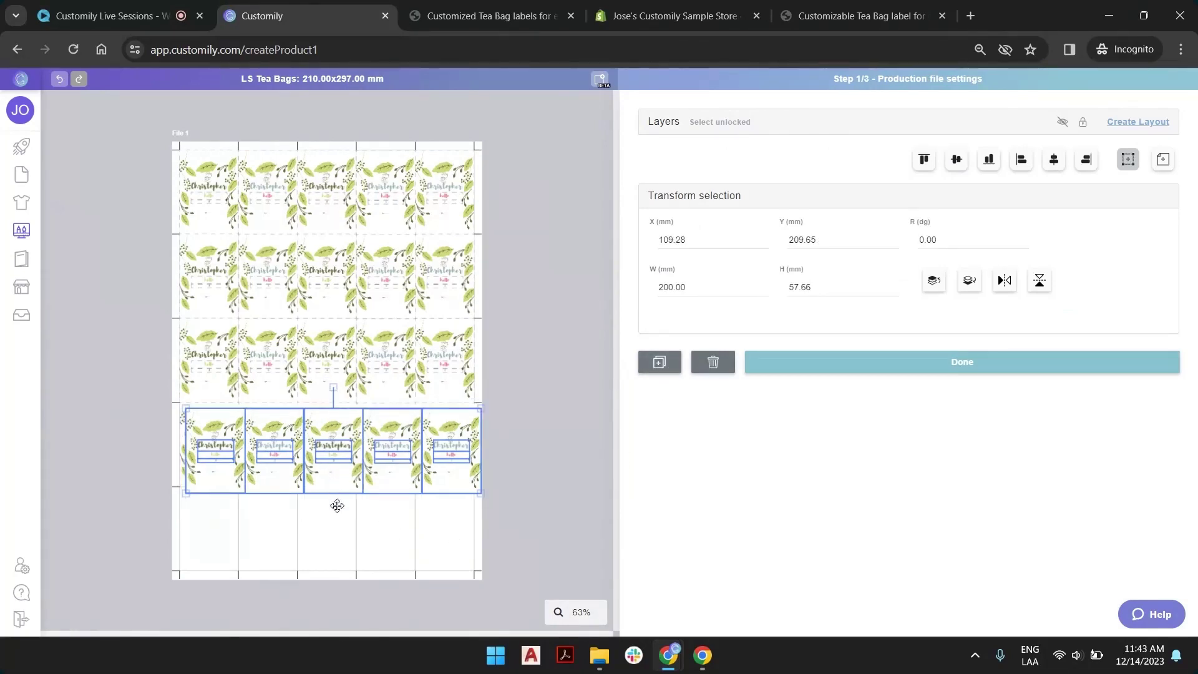
drag(337, 505, 462, 584)
Step: Align the fifth-row copies precisely with the cut frame, at about X 104.94, Y 262.42 mm
scroll(462, 584, up, 5)
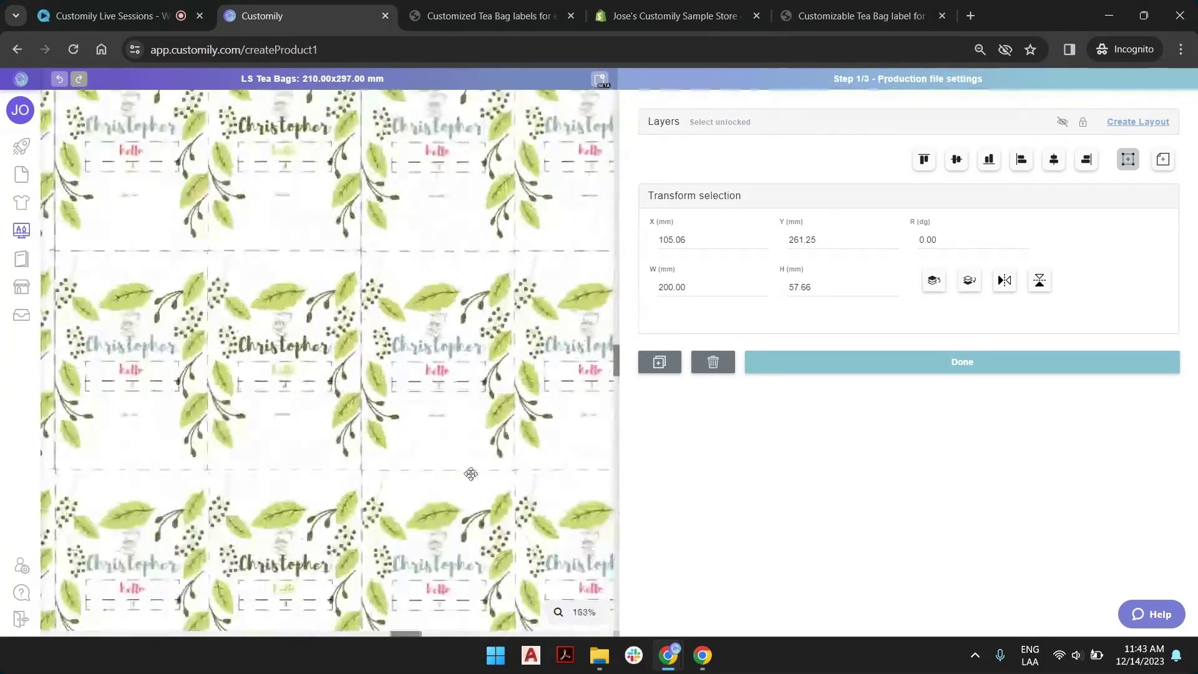
scroll(471, 475, down, 5)
drag(410, 634, 607, 634)
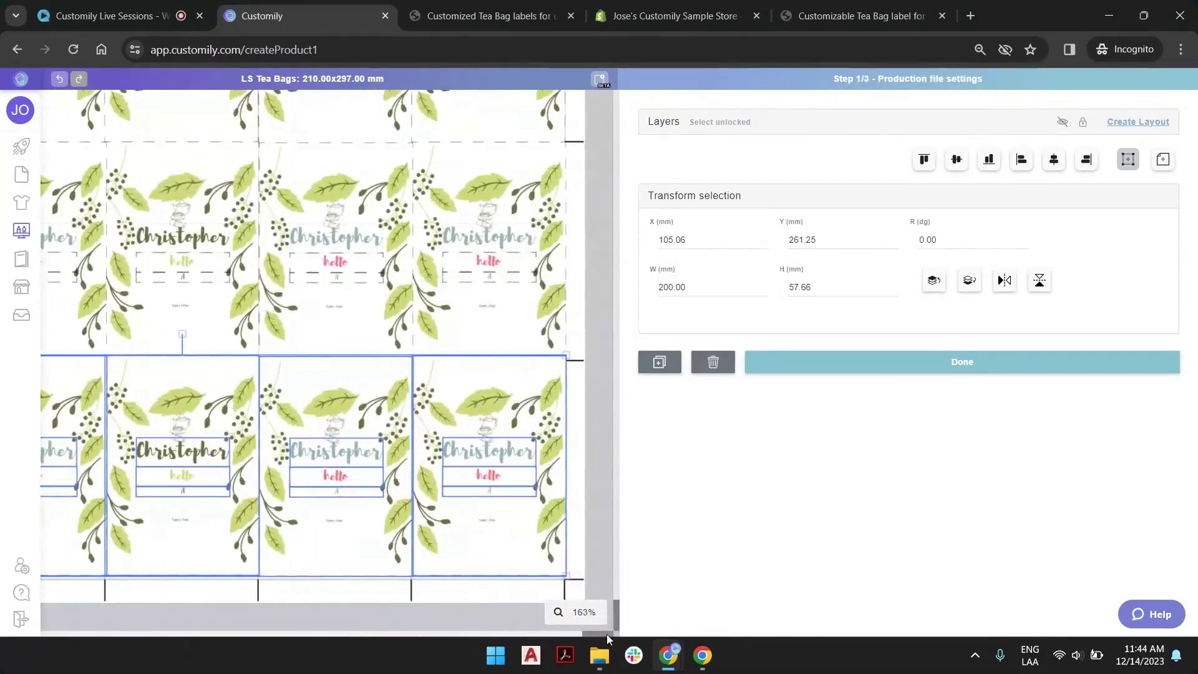
scroll(555, 480, down, 3)
scroll(551, 484, up, 5)
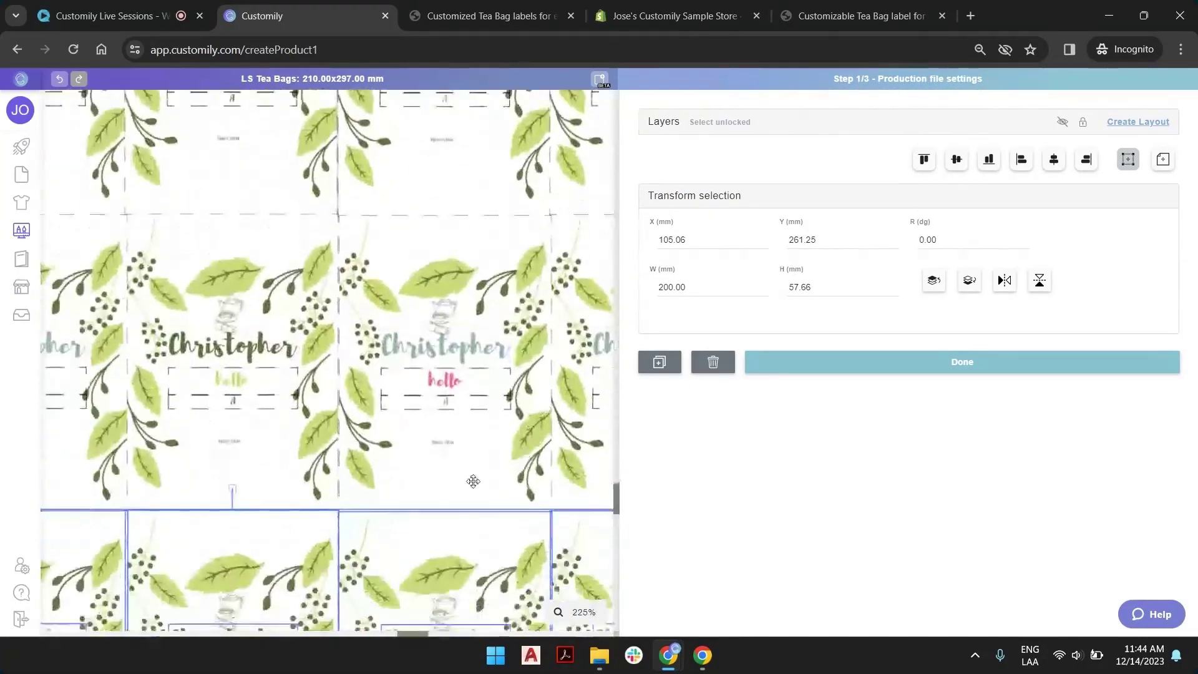
scroll(468, 490, down, 2)
drag(420, 631, 596, 632)
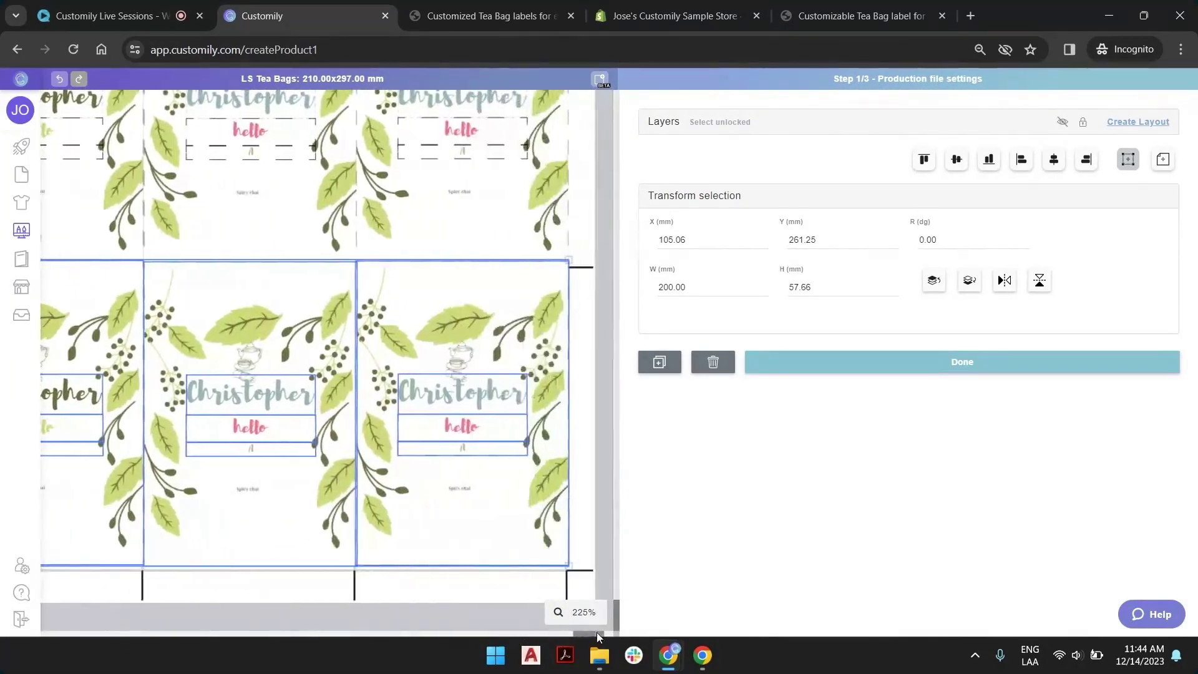
drag(525, 547, 523, 552)
scroll(527, 549, down, 5)
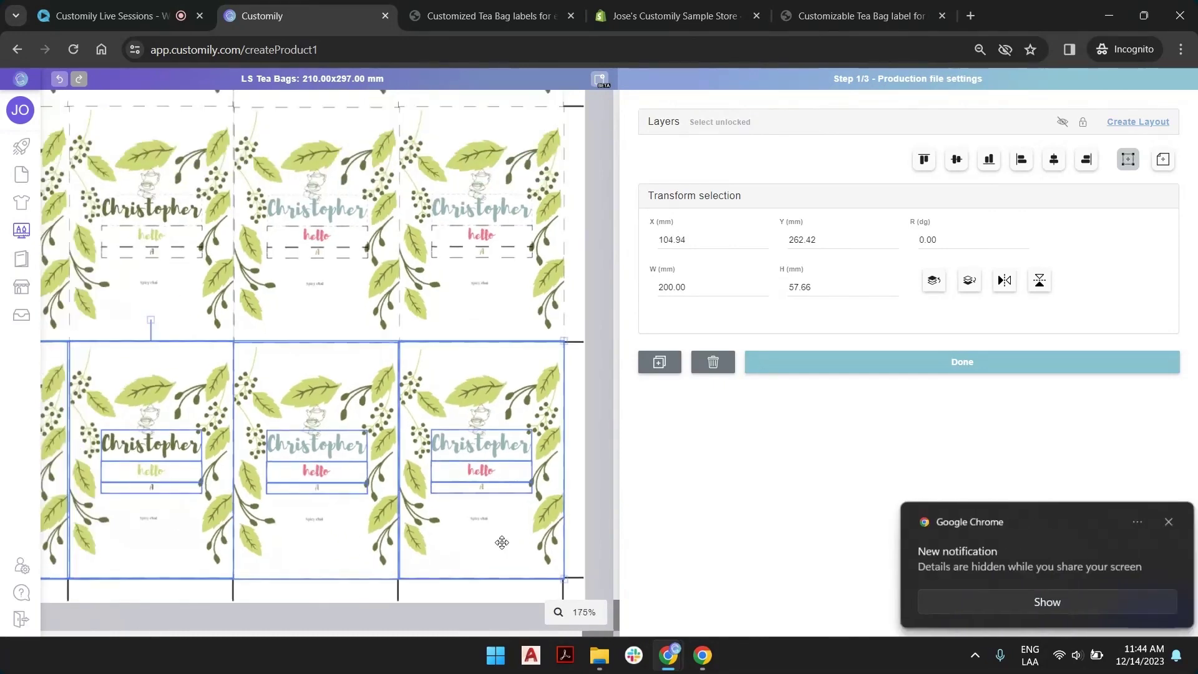
scroll(281, 430, down, 3)
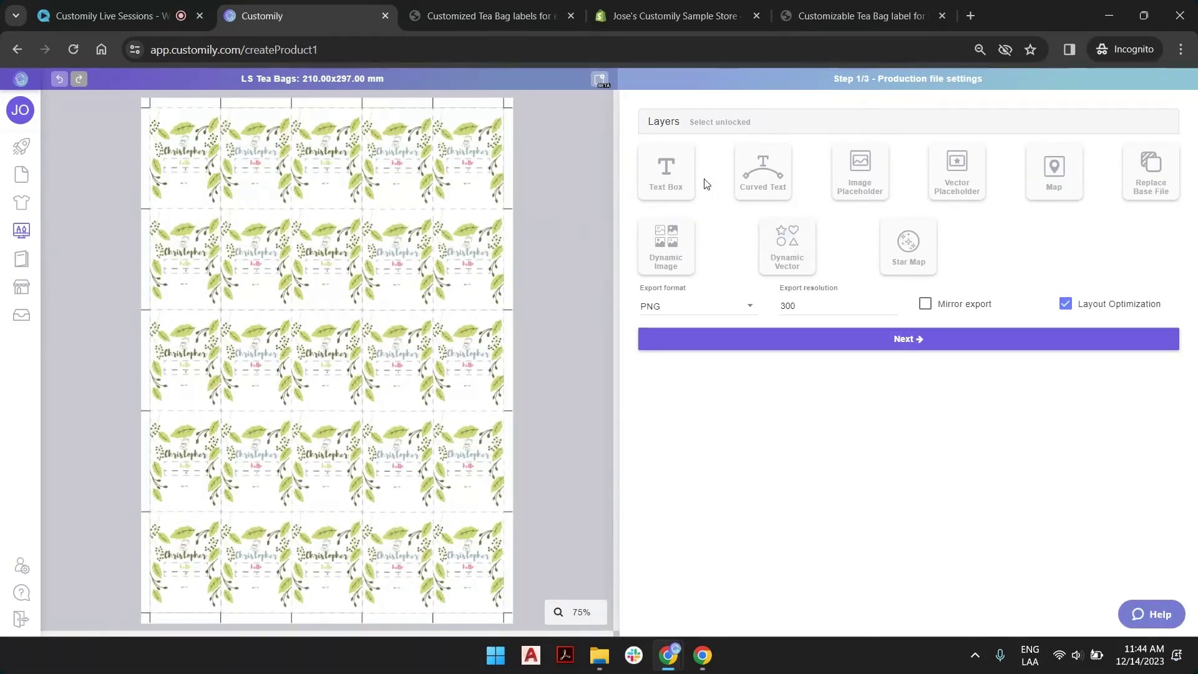
Step: Replace the sample text of the top row's fifth Names layer with another first name and check it across all labels
click(669, 123)
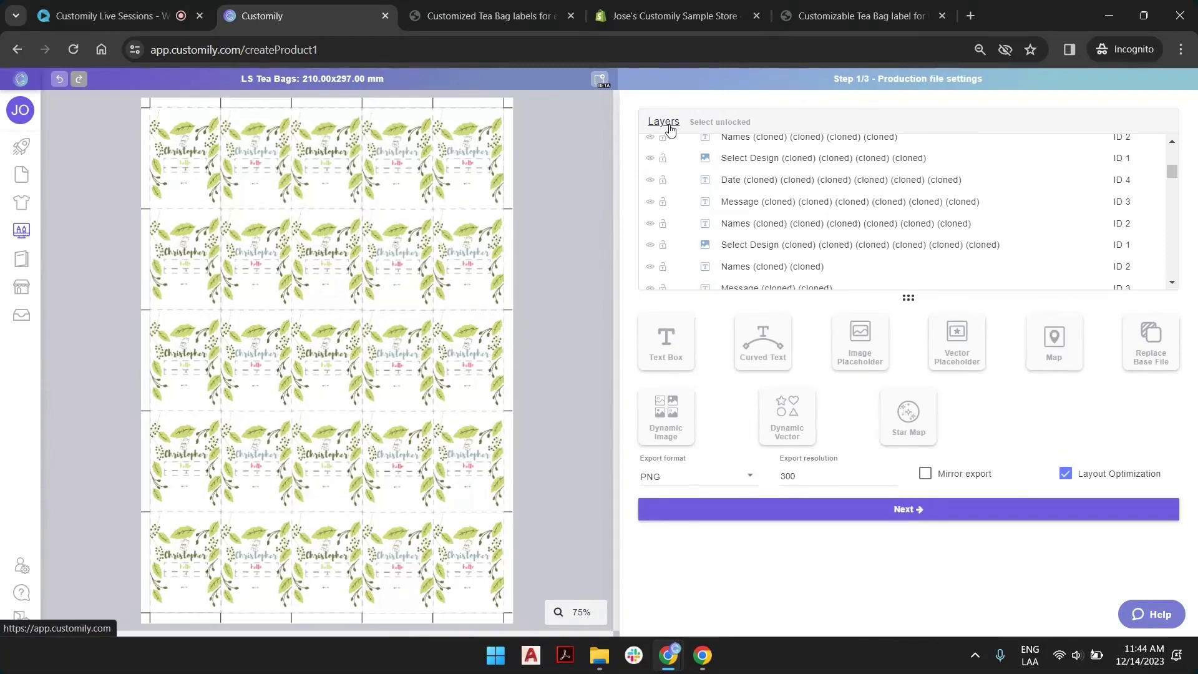
click(481, 151)
double_click(816, 374)
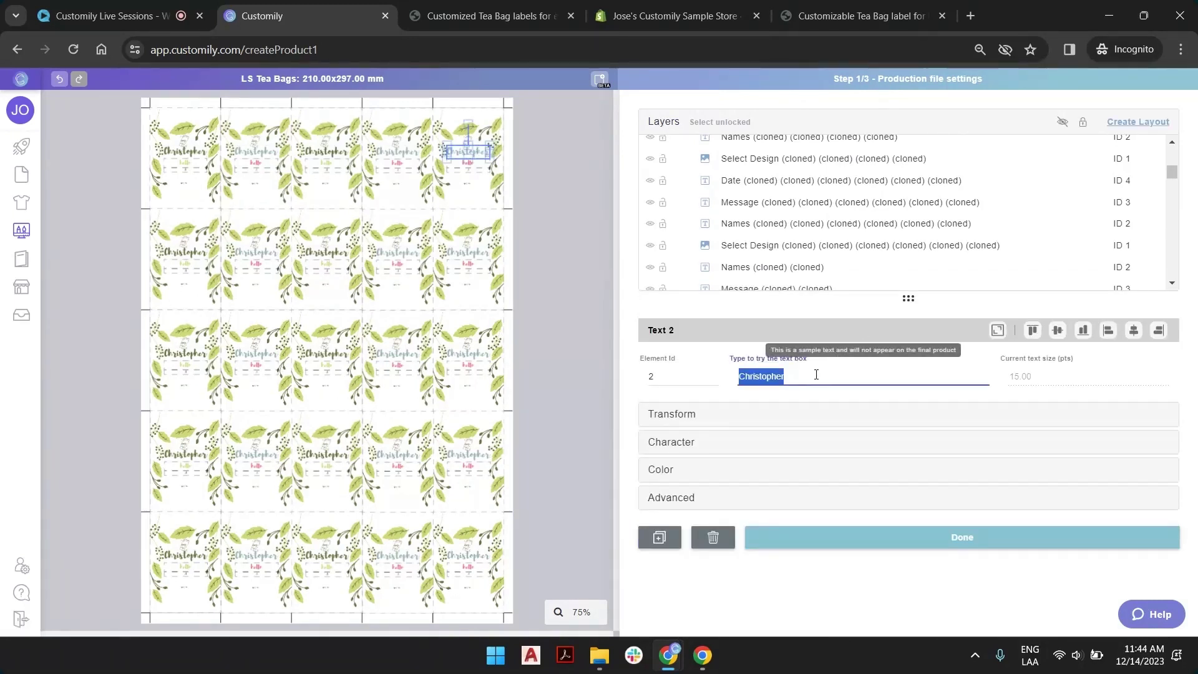
text(Josema)
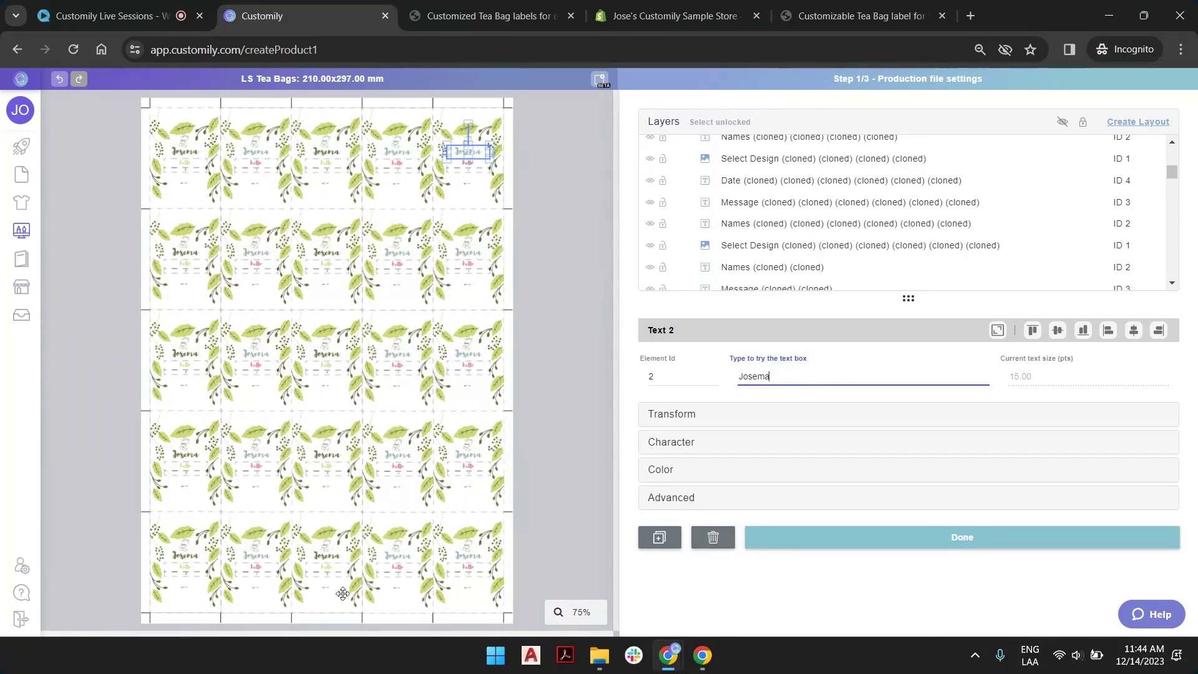
click(588, 280)
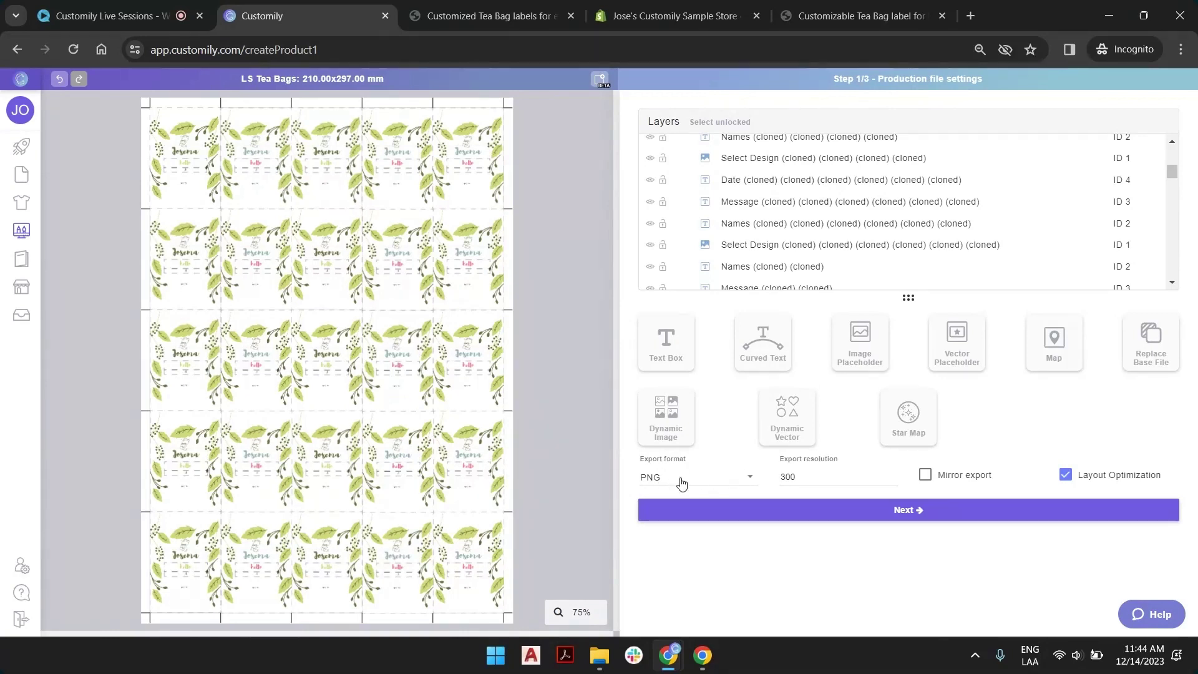
Step: Set the production file's export format to PDF, keeping the RGB color mode, and continue to the next product creation step
click(727, 482)
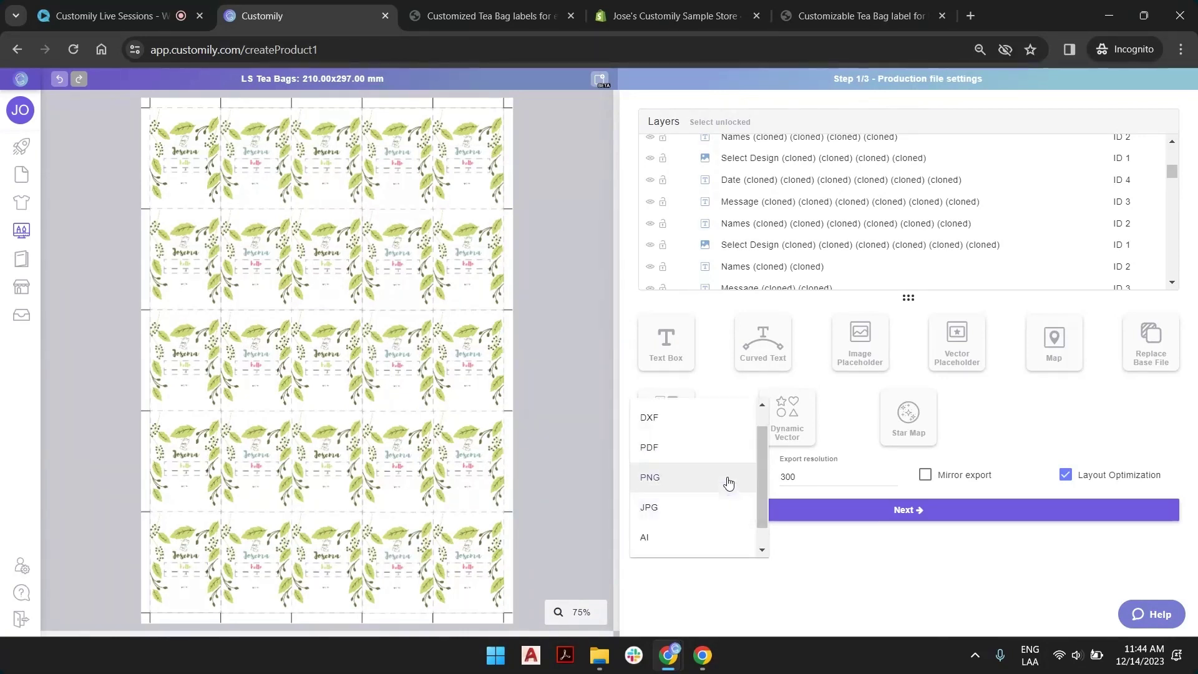
scroll(695, 448, up, 1)
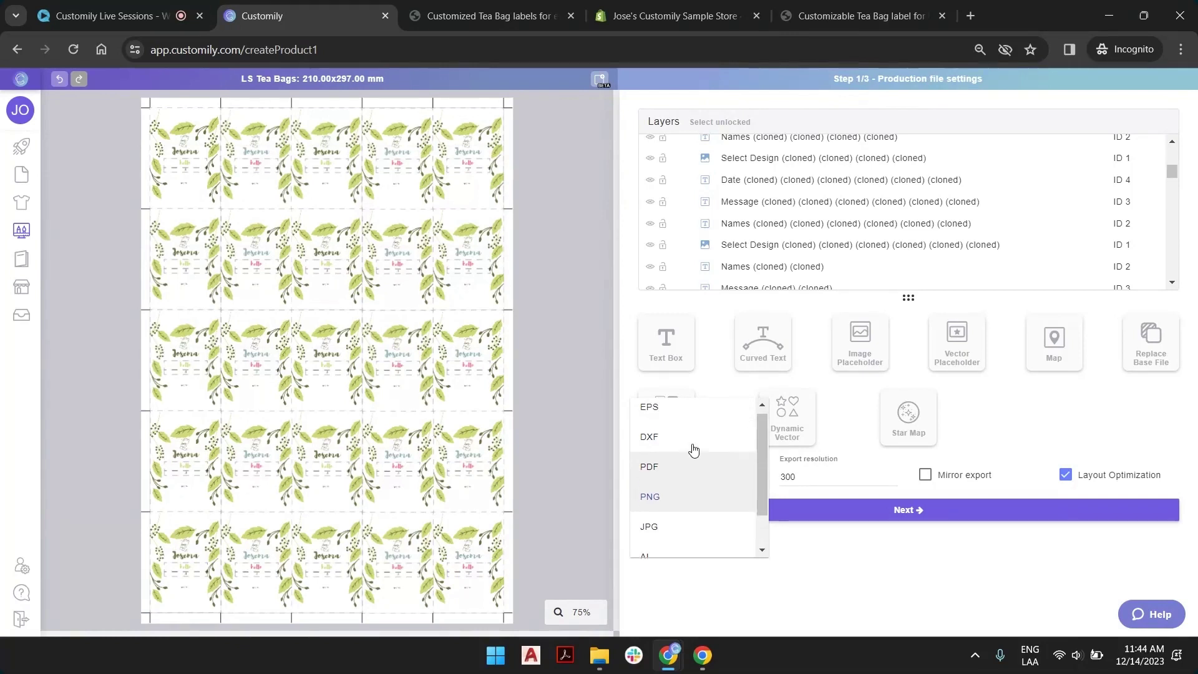
click(691, 471)
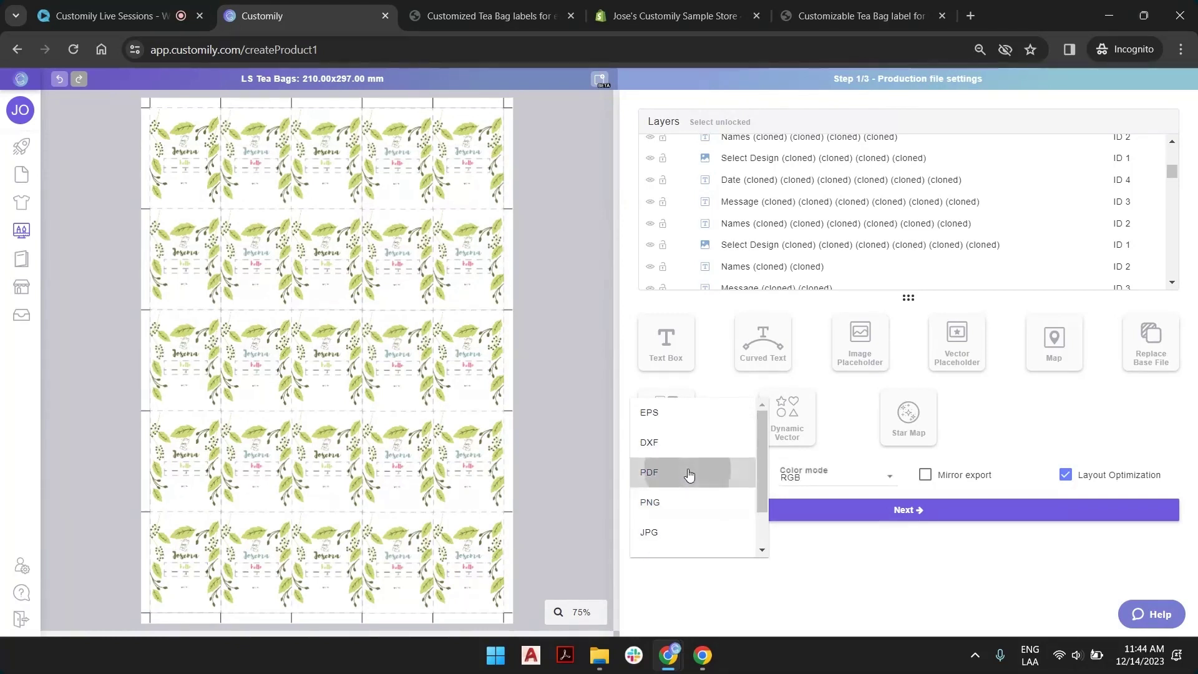
click(844, 487)
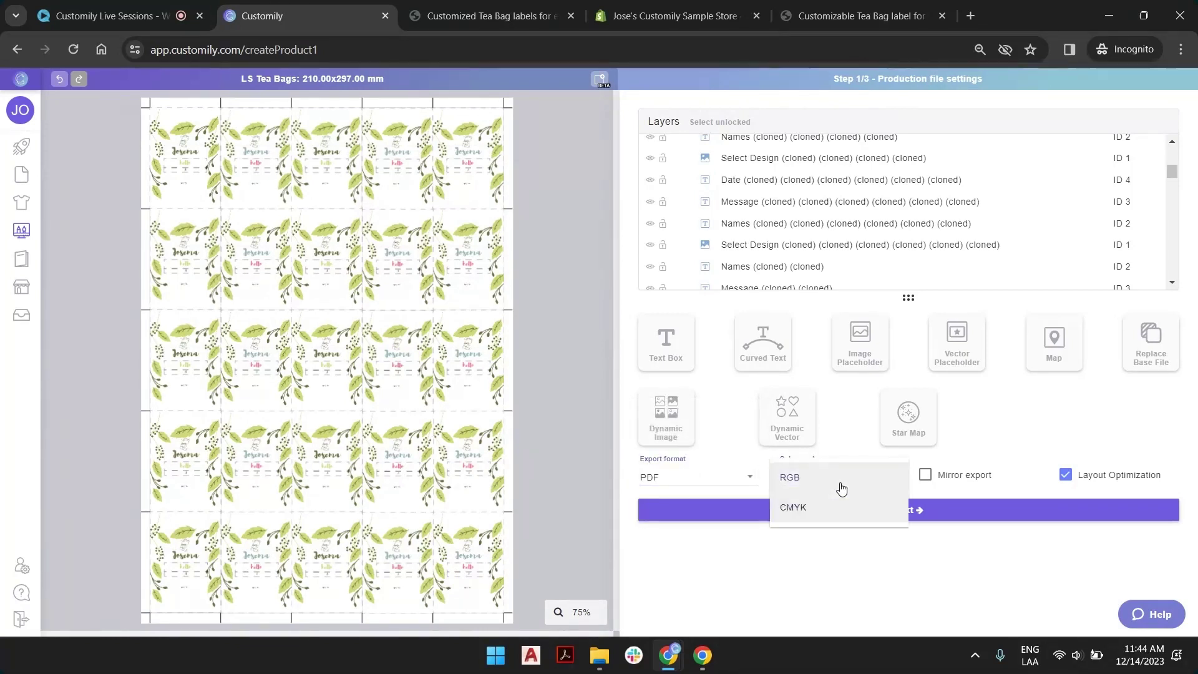
click(911, 562)
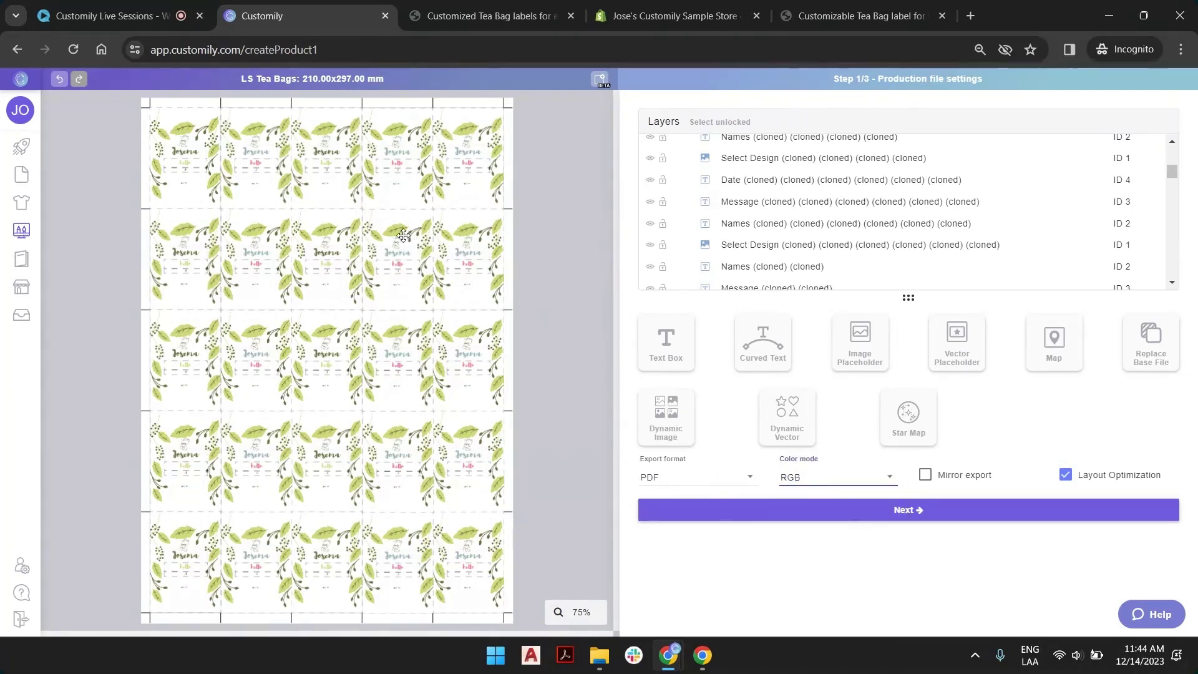
click(870, 520)
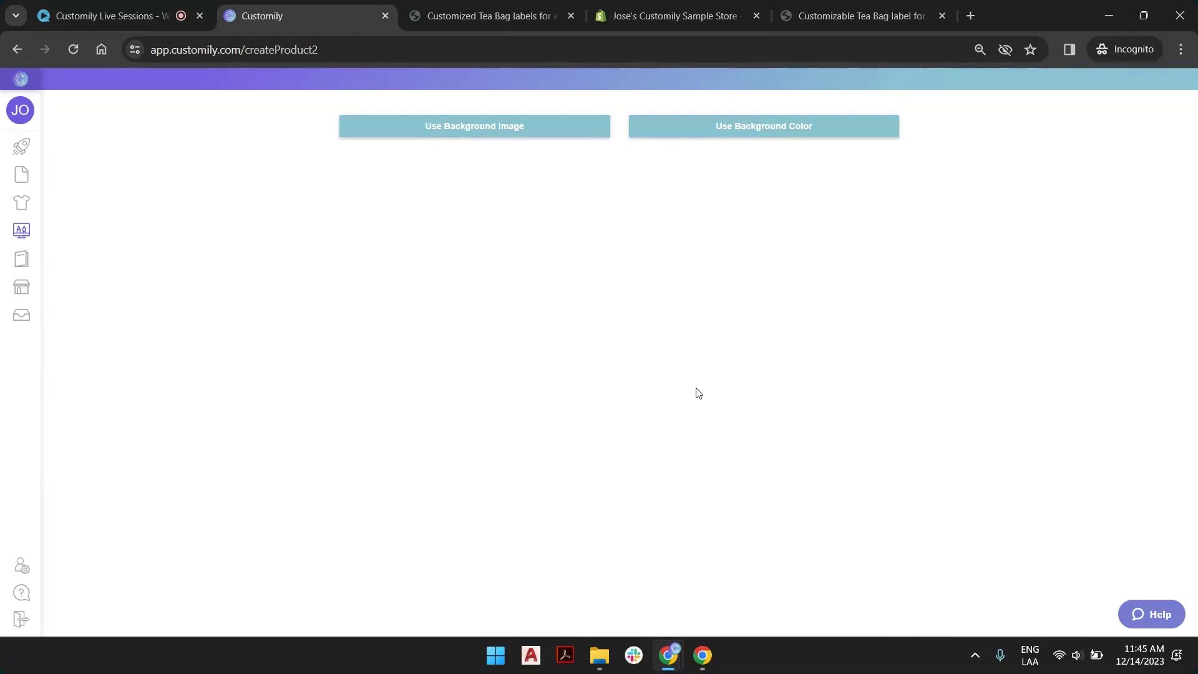
Step: Switch to File Explorer and select listing.png in the 12-14 folder
mouse_move(610, 668)
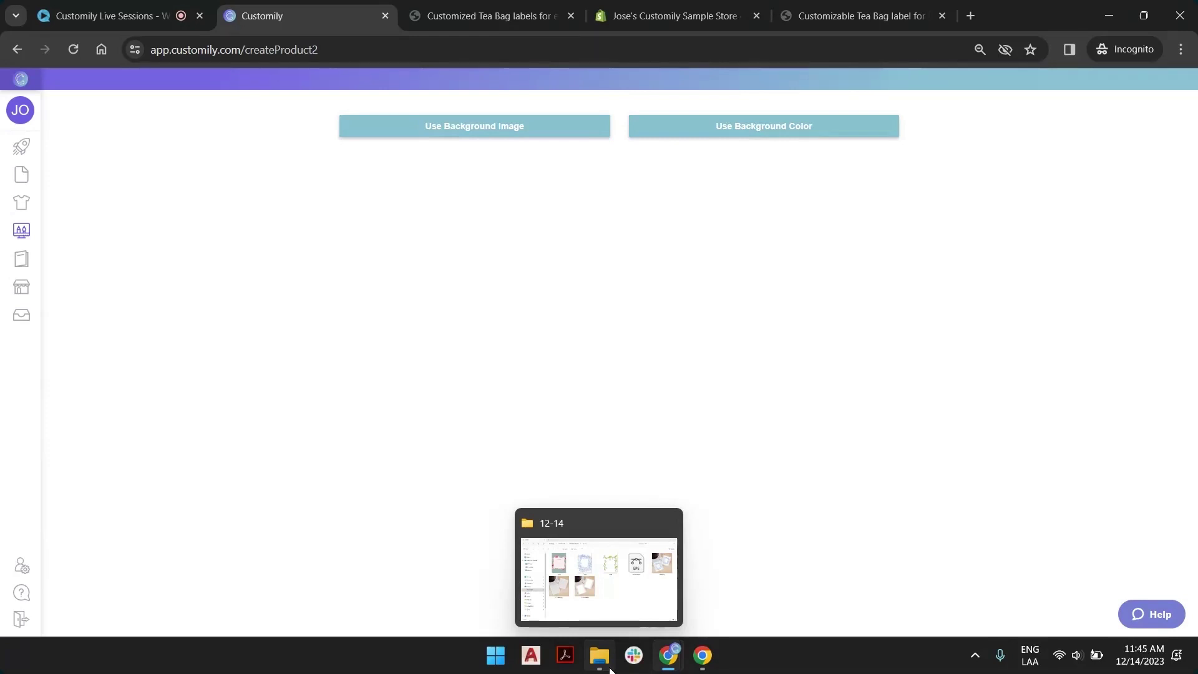
click(610, 668)
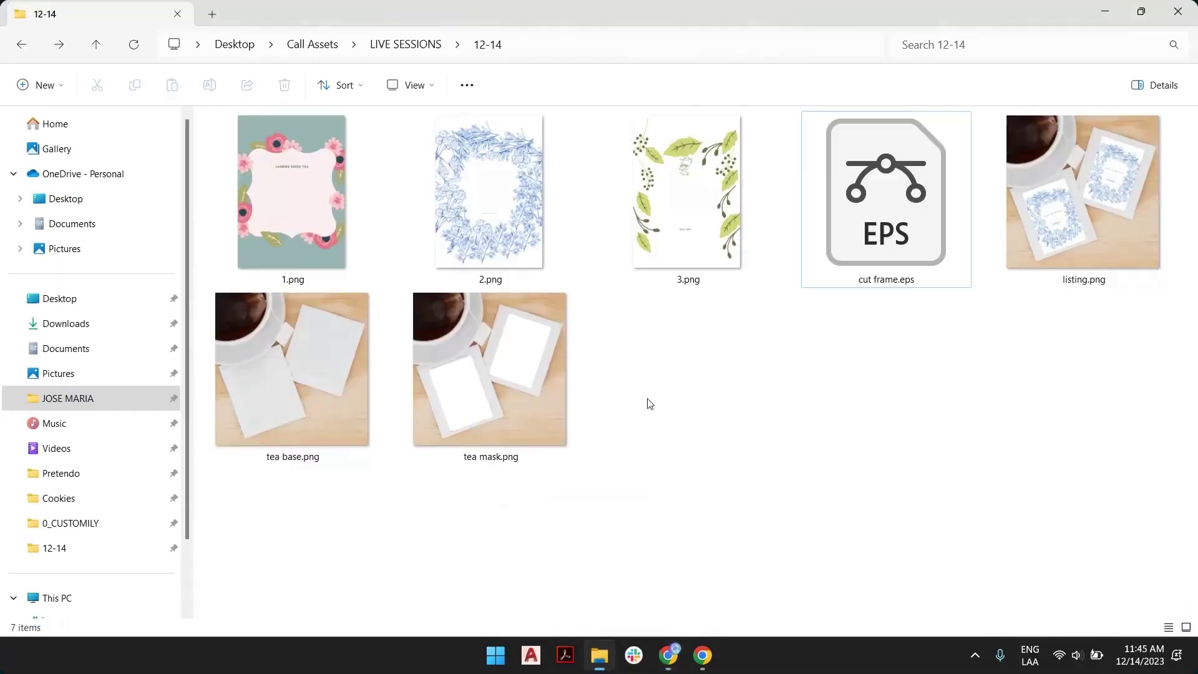
click(1067, 219)
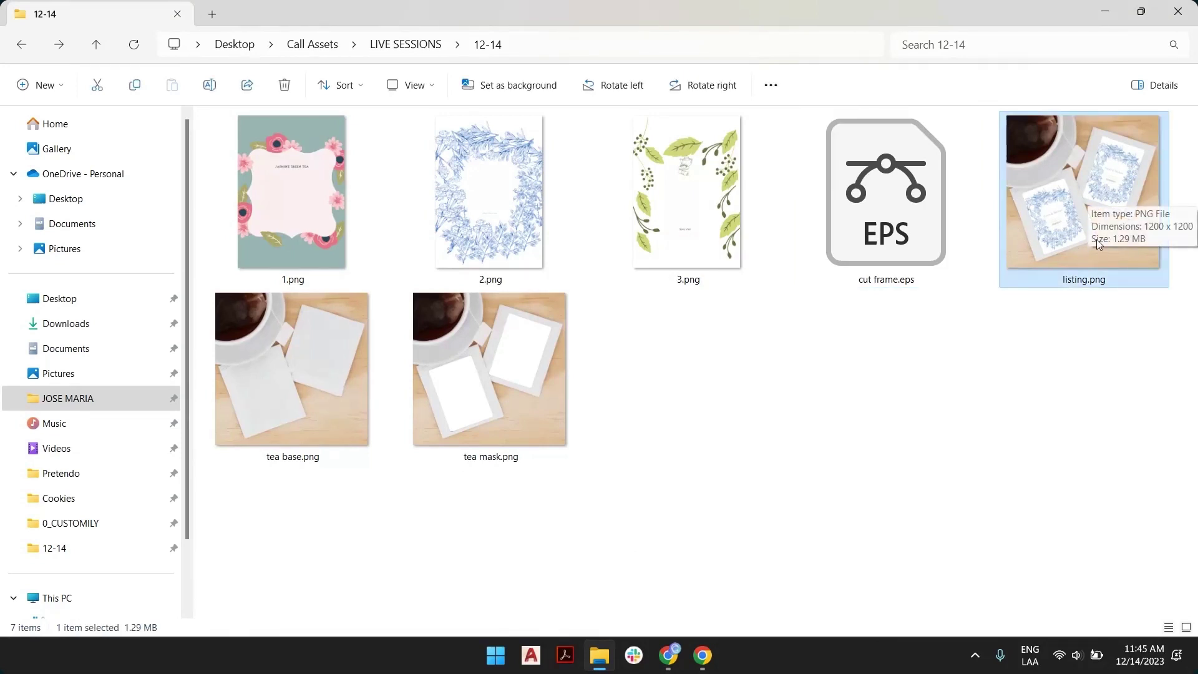
Step: Preview tea base.png, tea mask.png and listing.png to compare the blank tea bags, the label cut-outs and the finished mockup
double_click(312, 372)
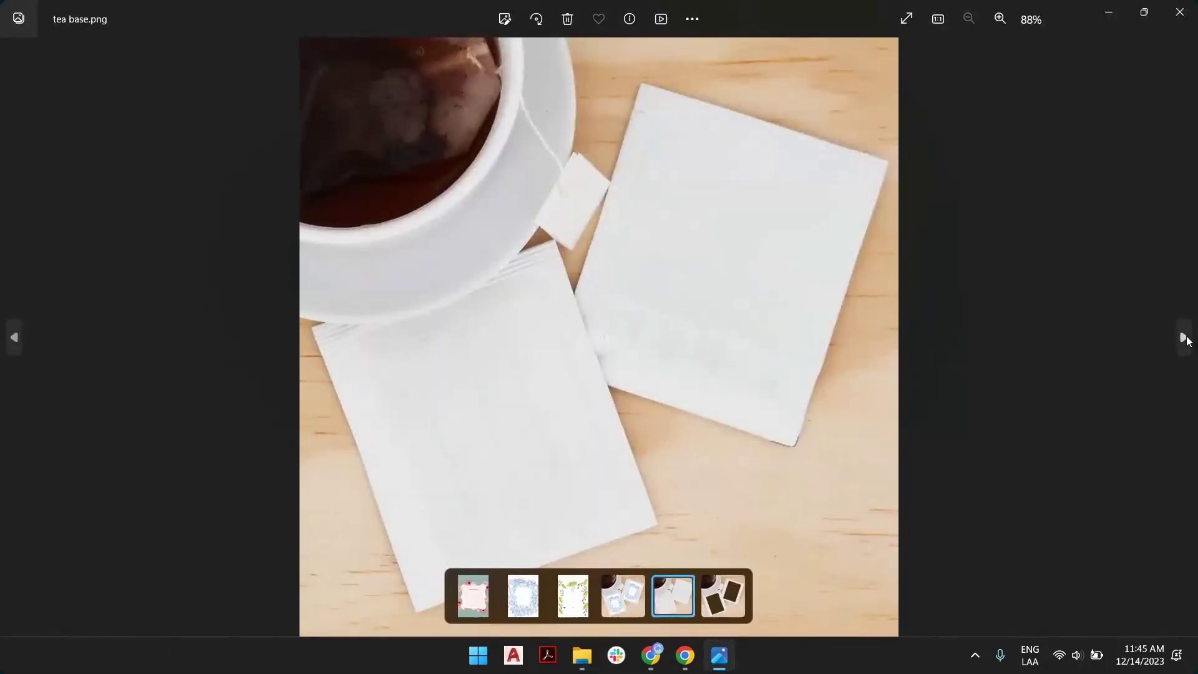
click(1184, 339)
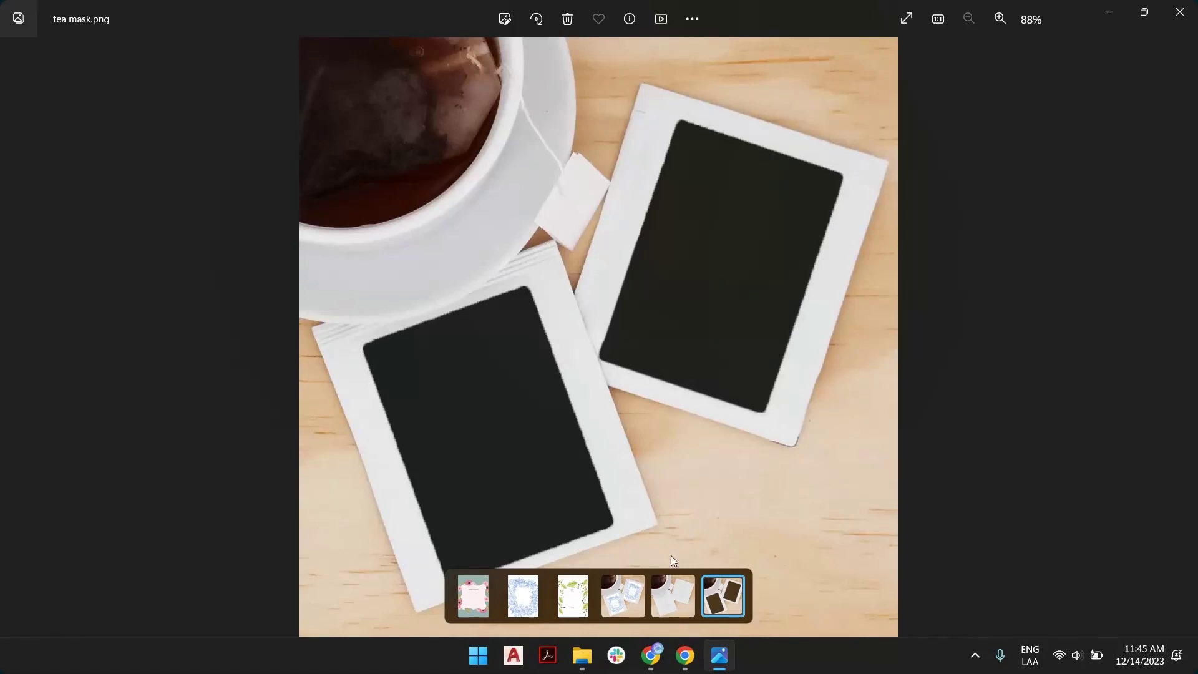
click(618, 607)
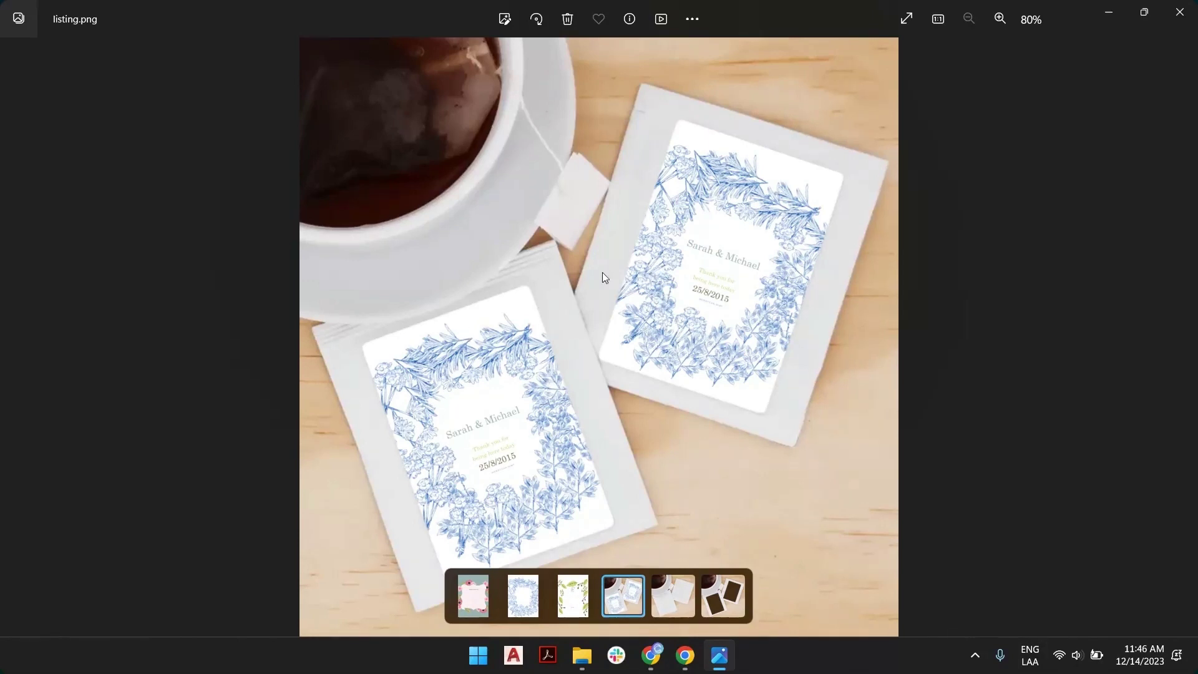
click(670, 607)
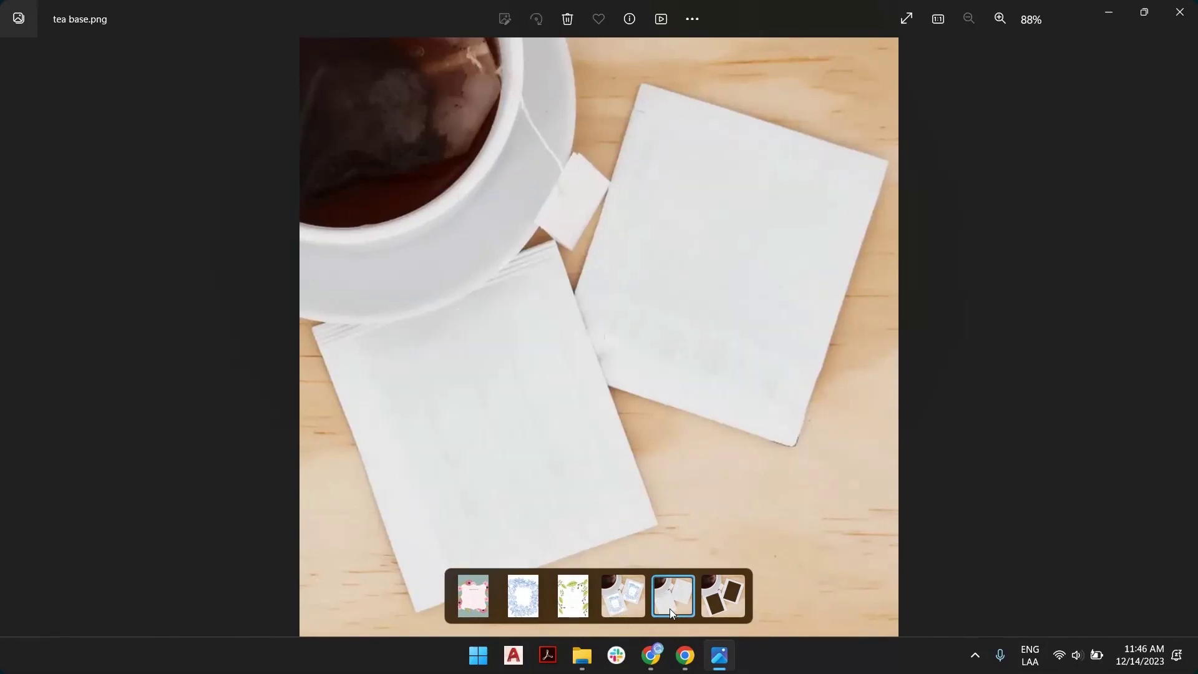
click(718, 606)
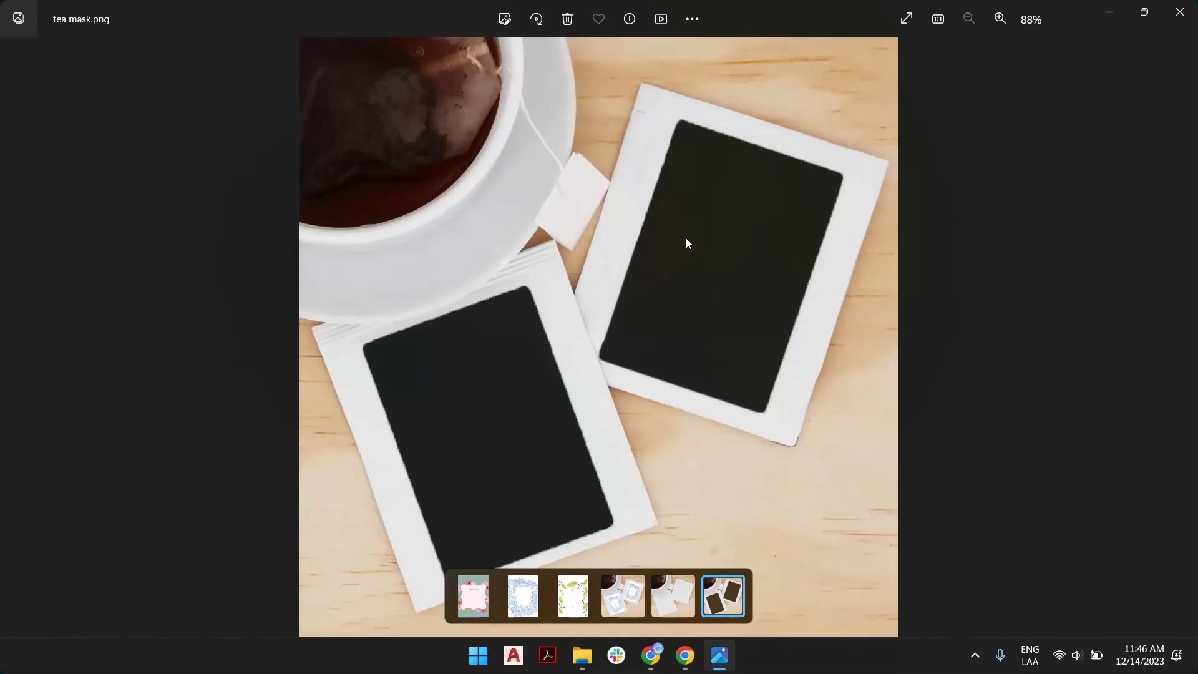
click(1108, 13)
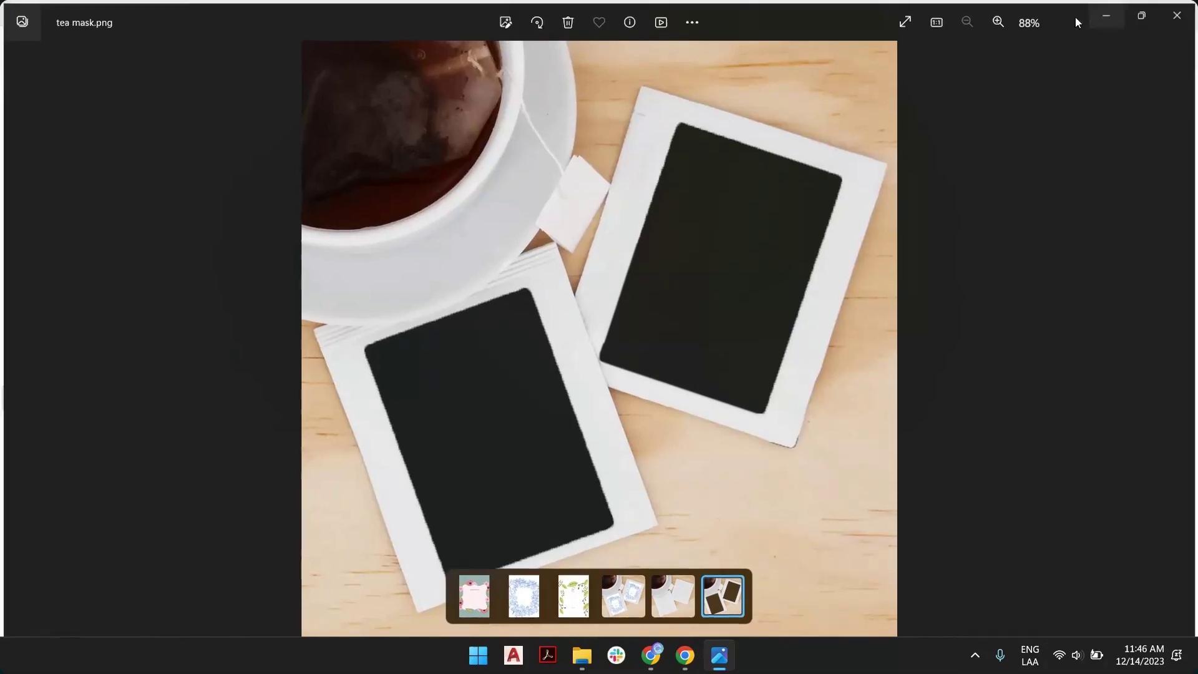
key(alt+Tab)
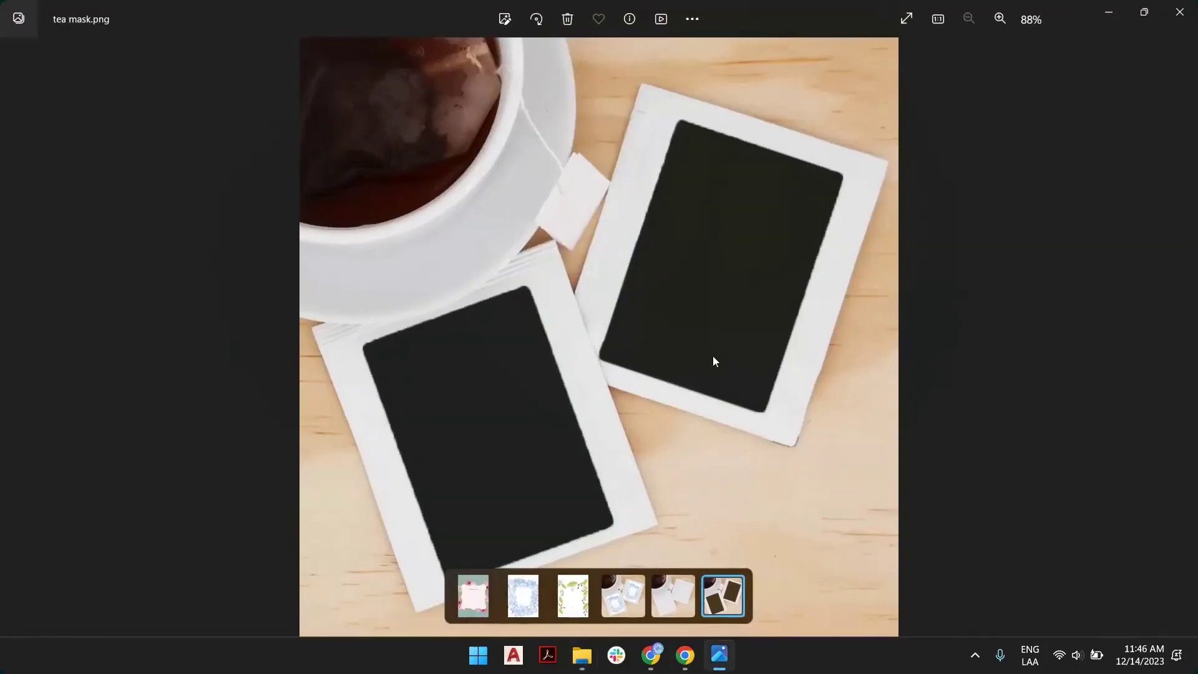
key(alt+Tab)
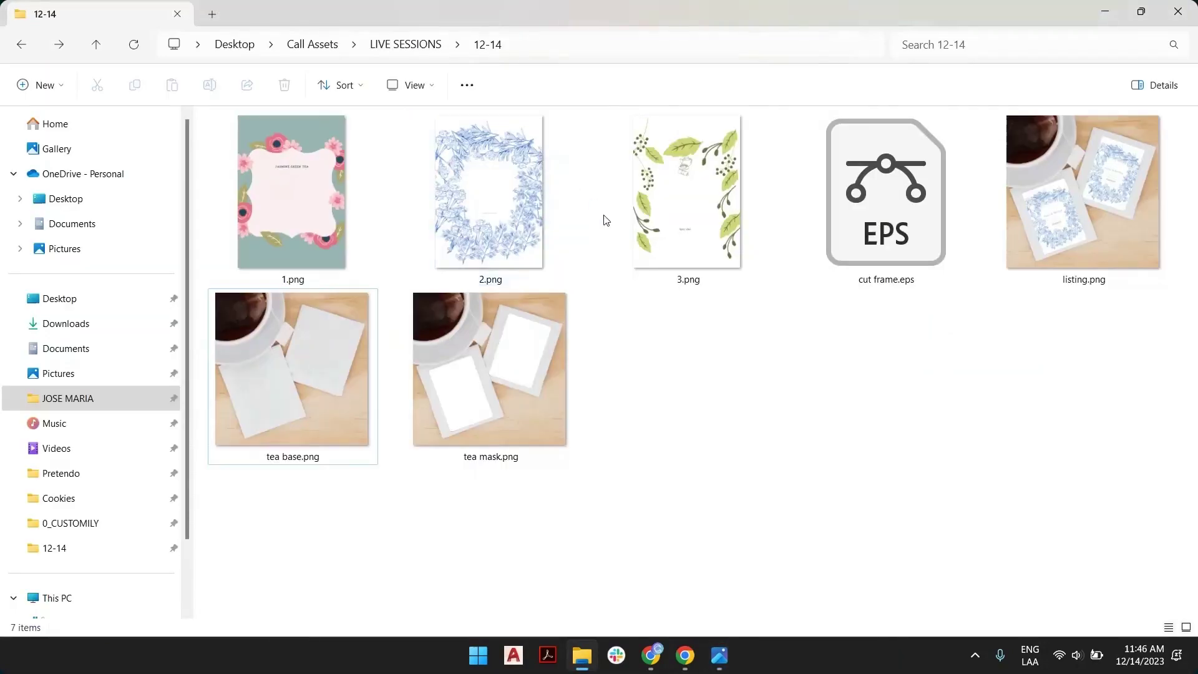
Step: Switch to Customily in the browser and upload tea base.png as the preview's background image
key(alt+Tab)
key(Tab)
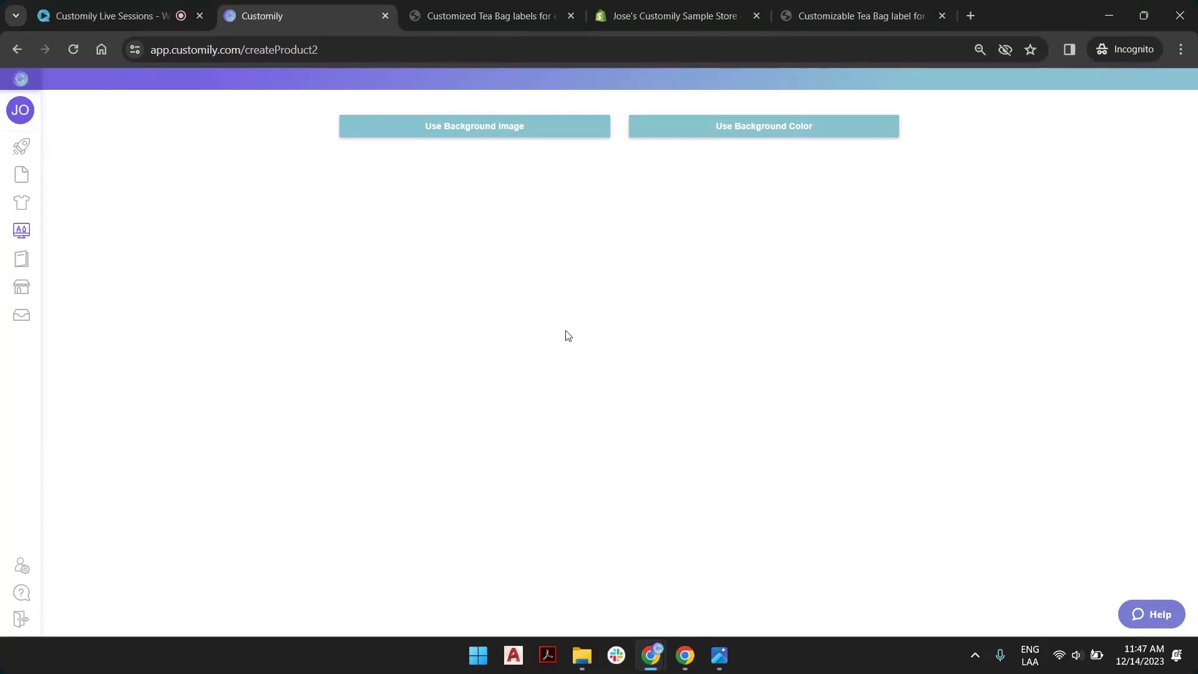
click(707, 133)
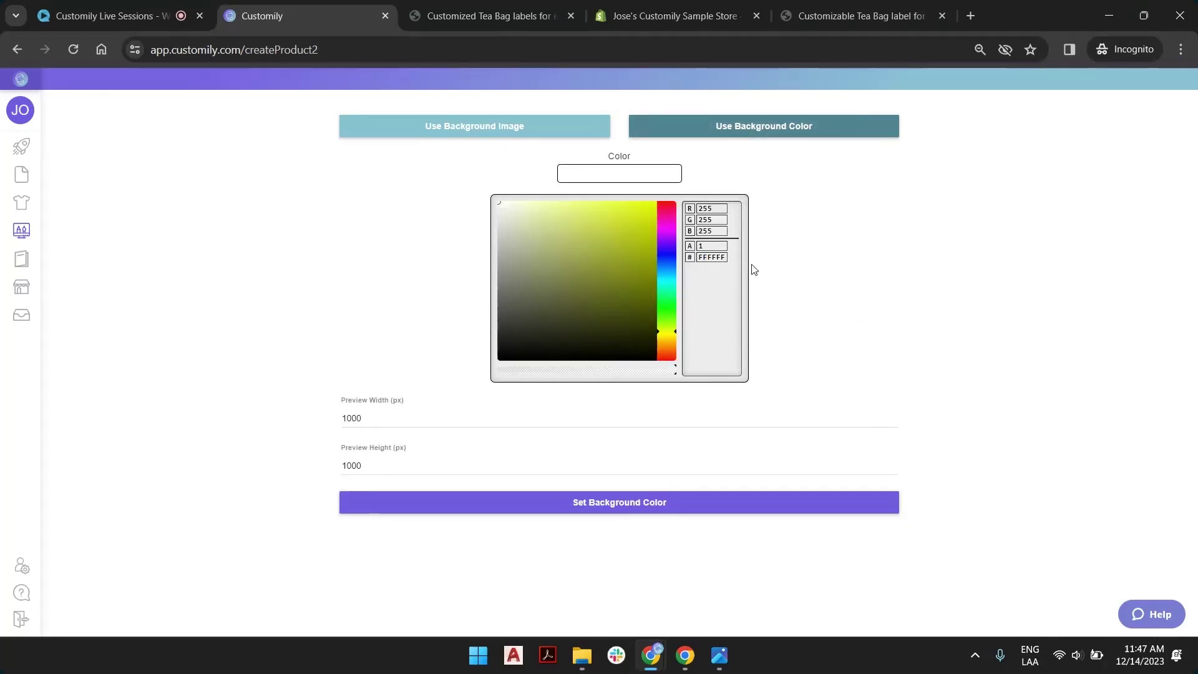
click(641, 203)
click(510, 128)
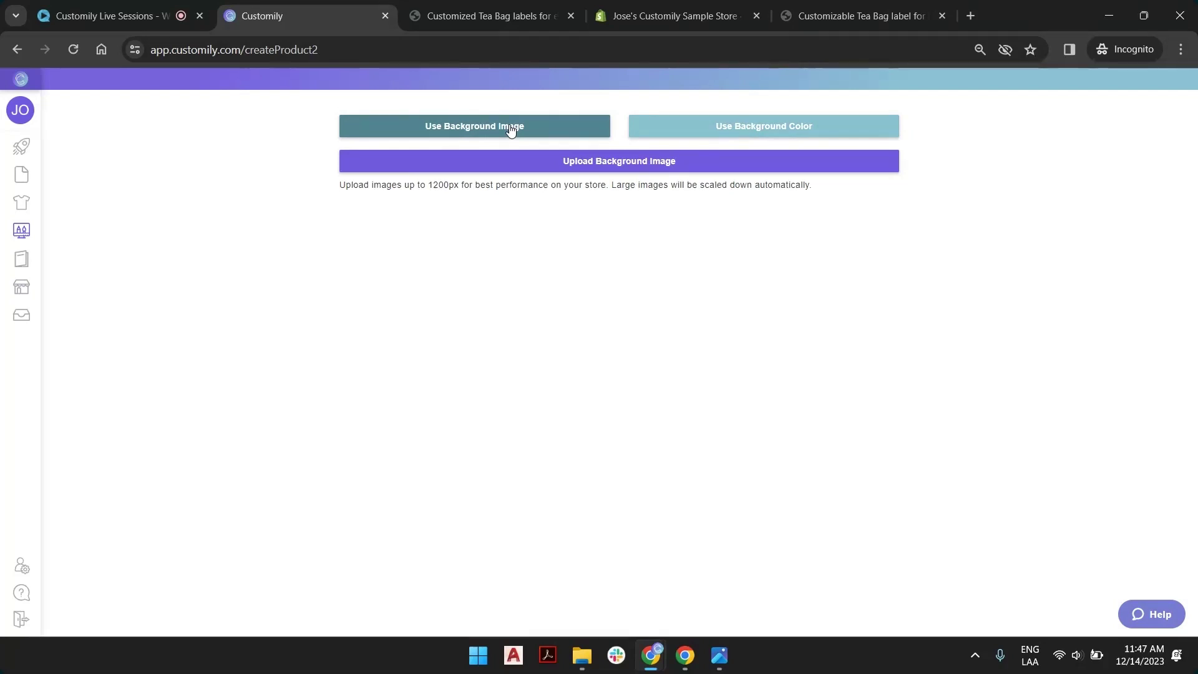
click(540, 160)
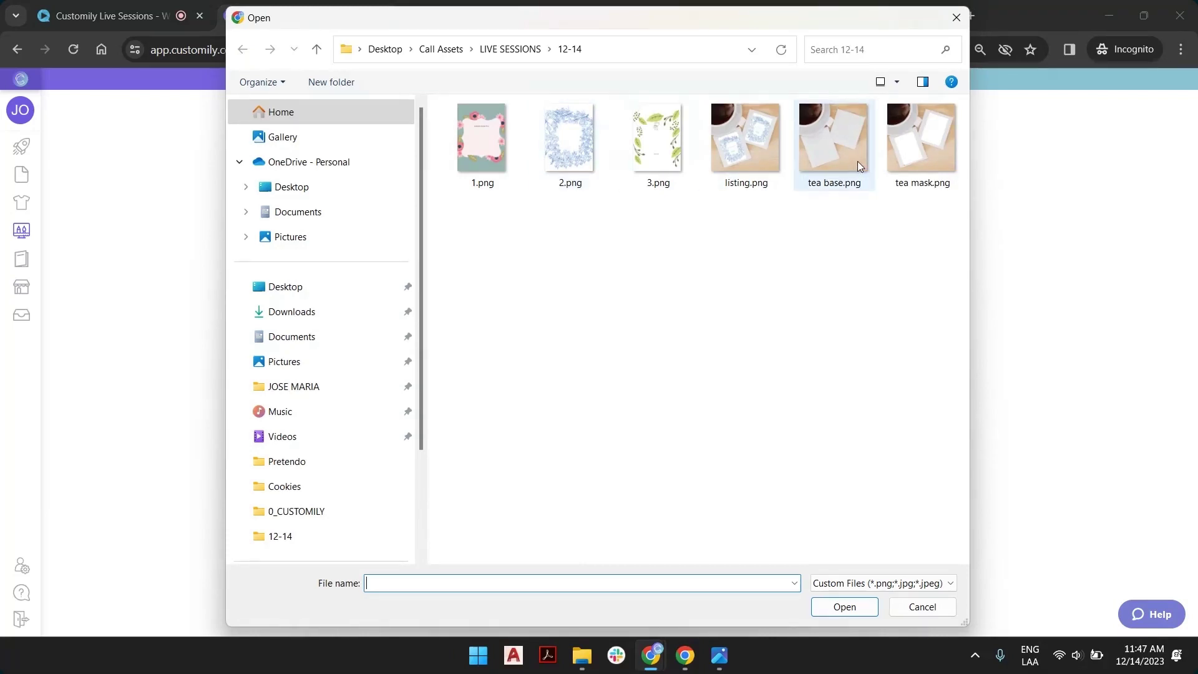
click(837, 129)
double_click(838, 130)
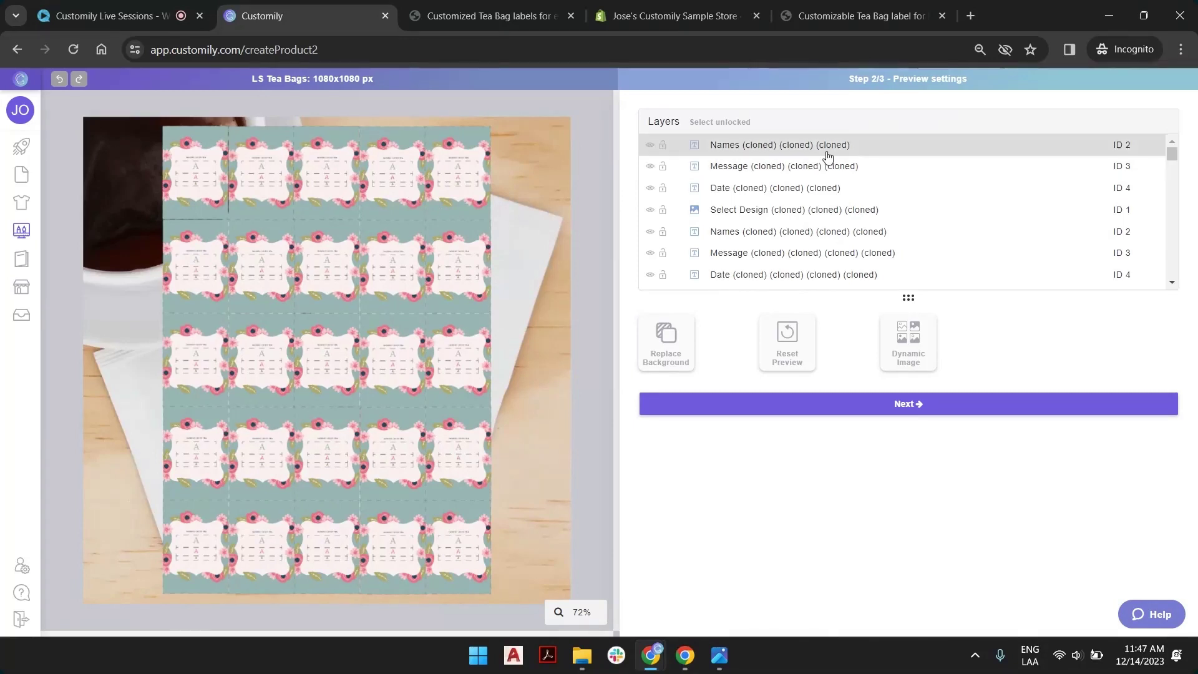
Step: Review the layer list, select all unlocked layers and hide them from the preview
scroll(793, 169, down, 3)
scroll(795, 181, down, 5)
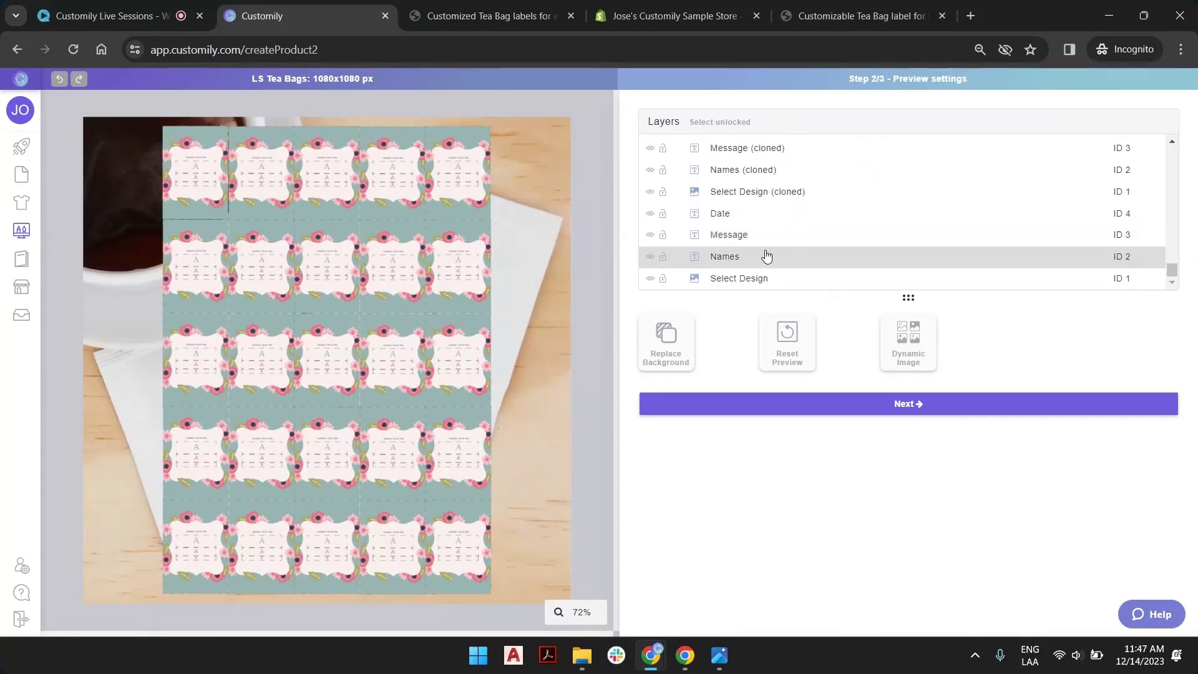
scroll(776, 218, up, 5)
scroll(775, 206, up, 3)
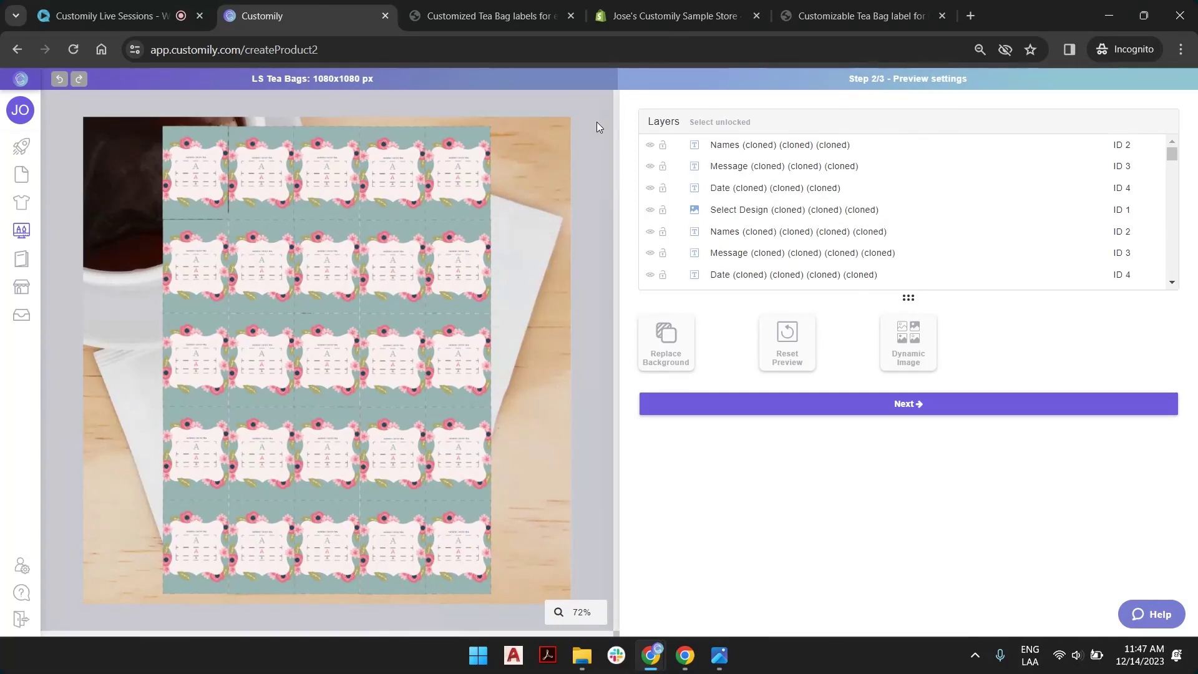
click(720, 123)
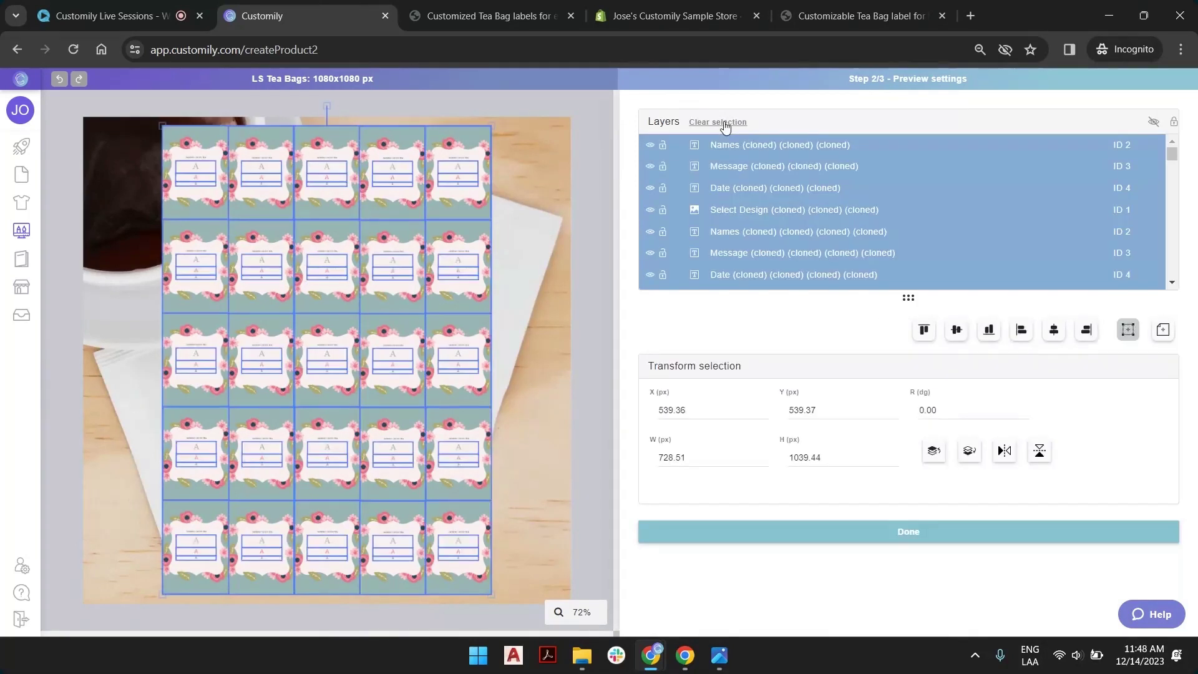
click(1154, 123)
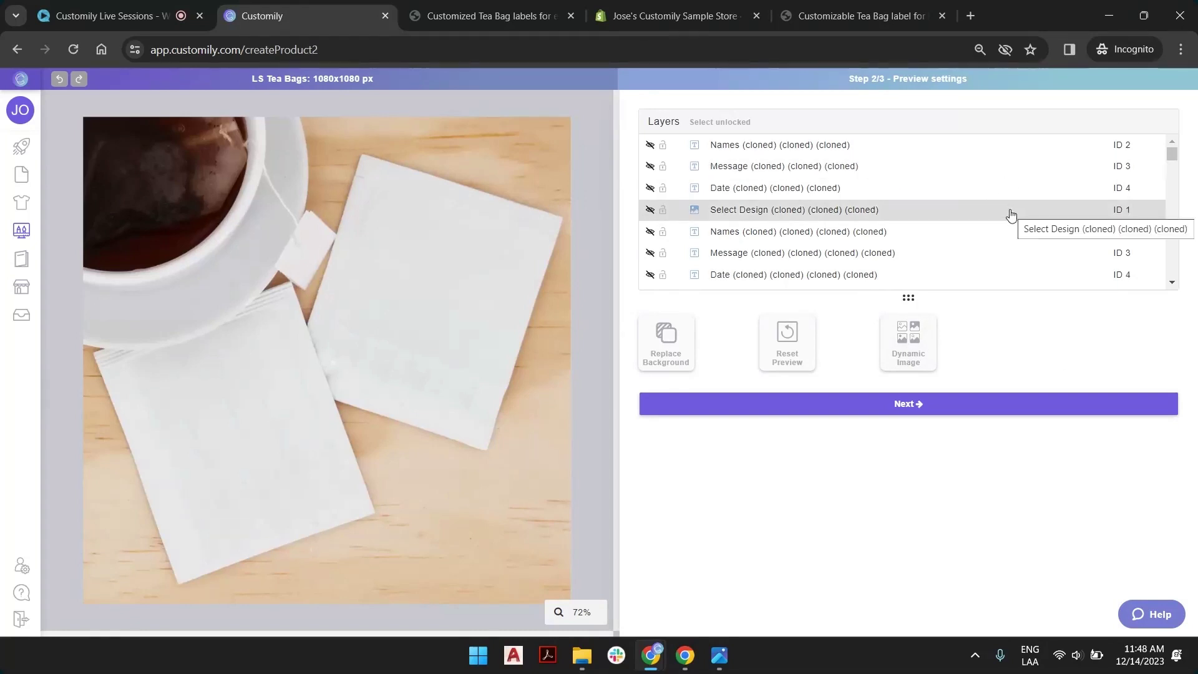
Step: Add a dynamic image element with tea mask.png and fit it to the full preview canvas
click(928, 337)
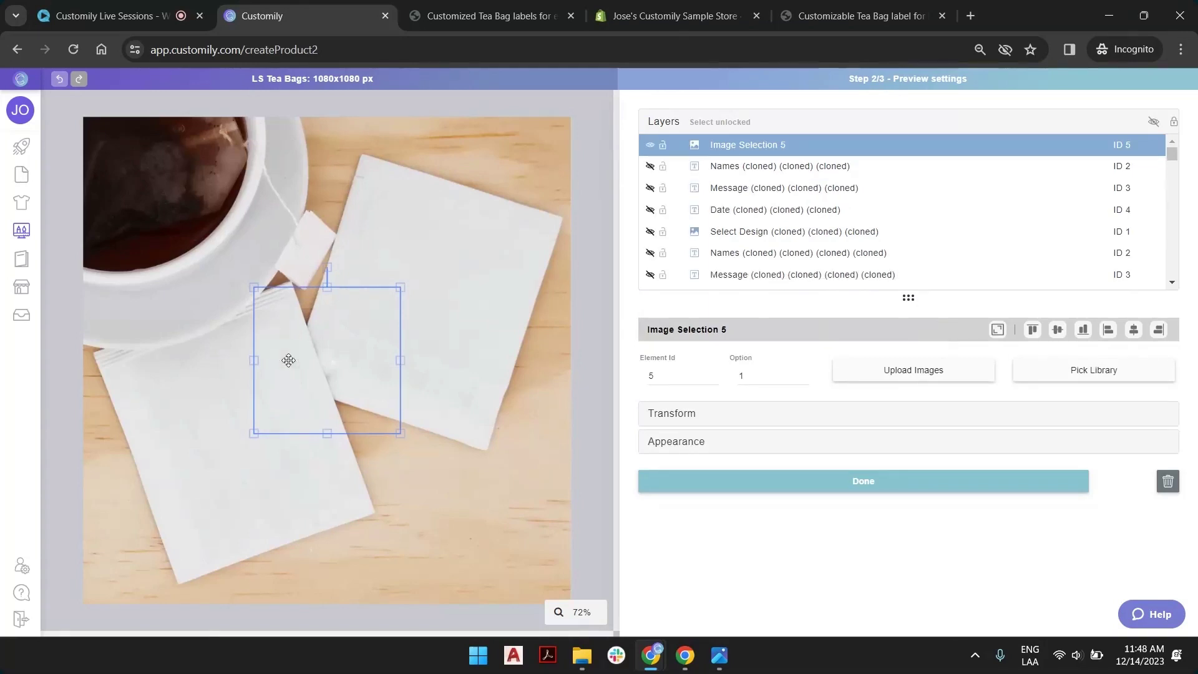
click(897, 378)
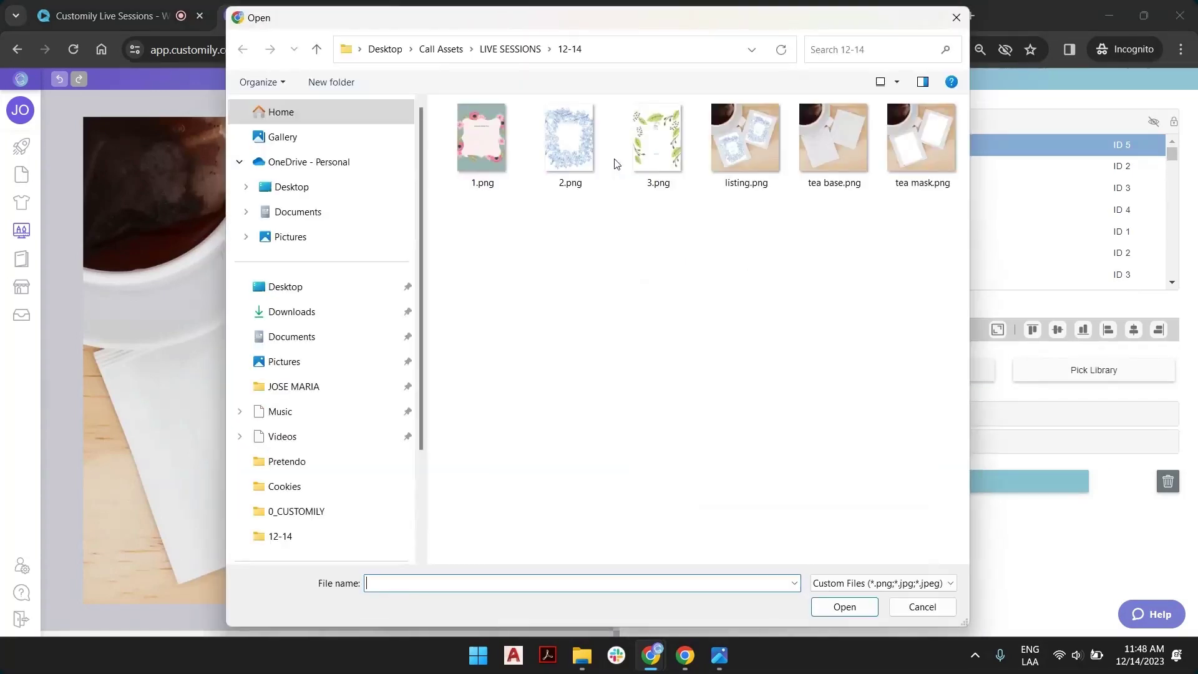
double_click(911, 143)
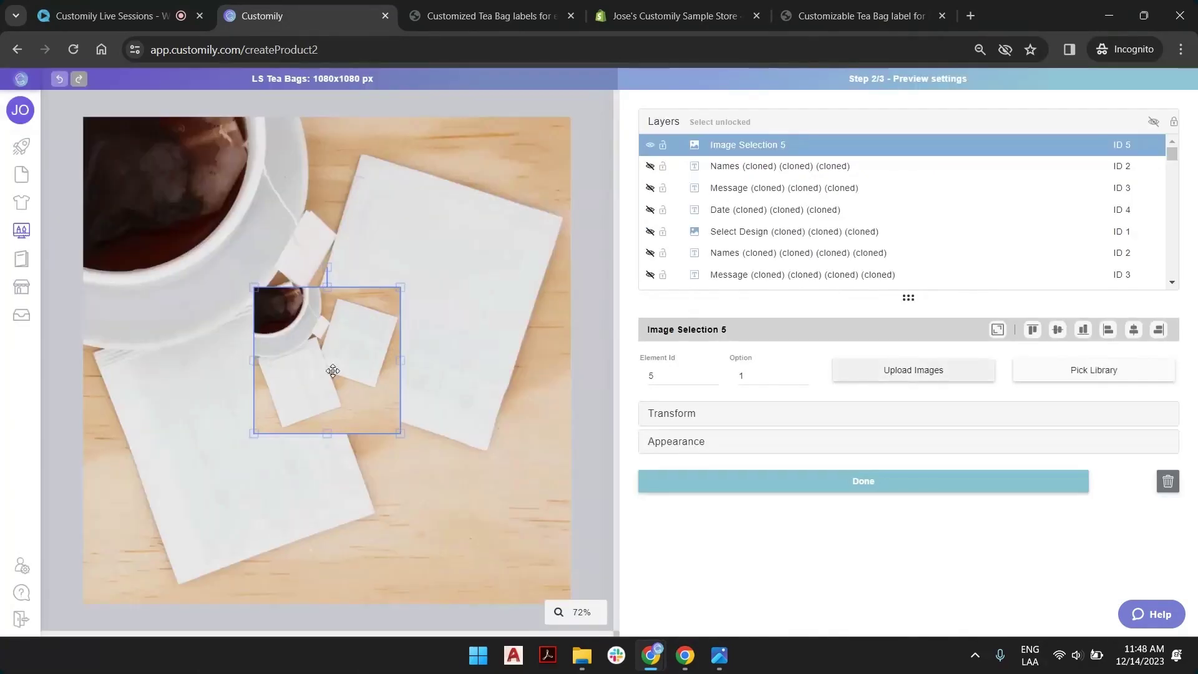
drag(333, 371, 493, 529)
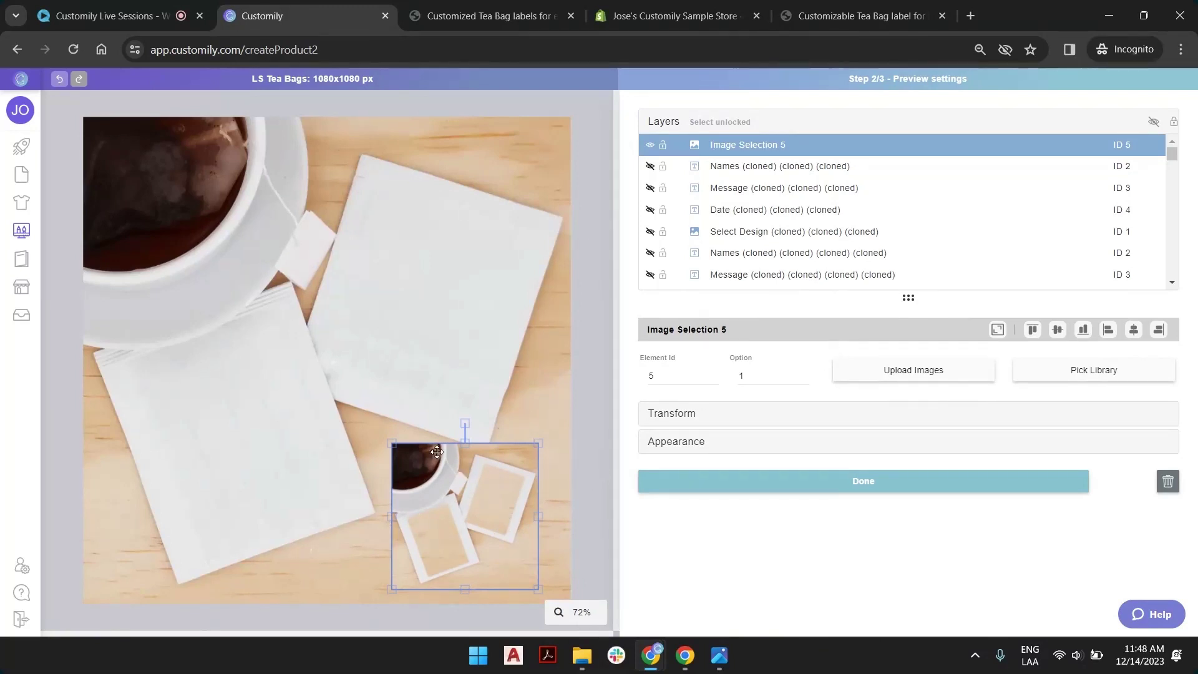
drag(393, 445, 94, 144)
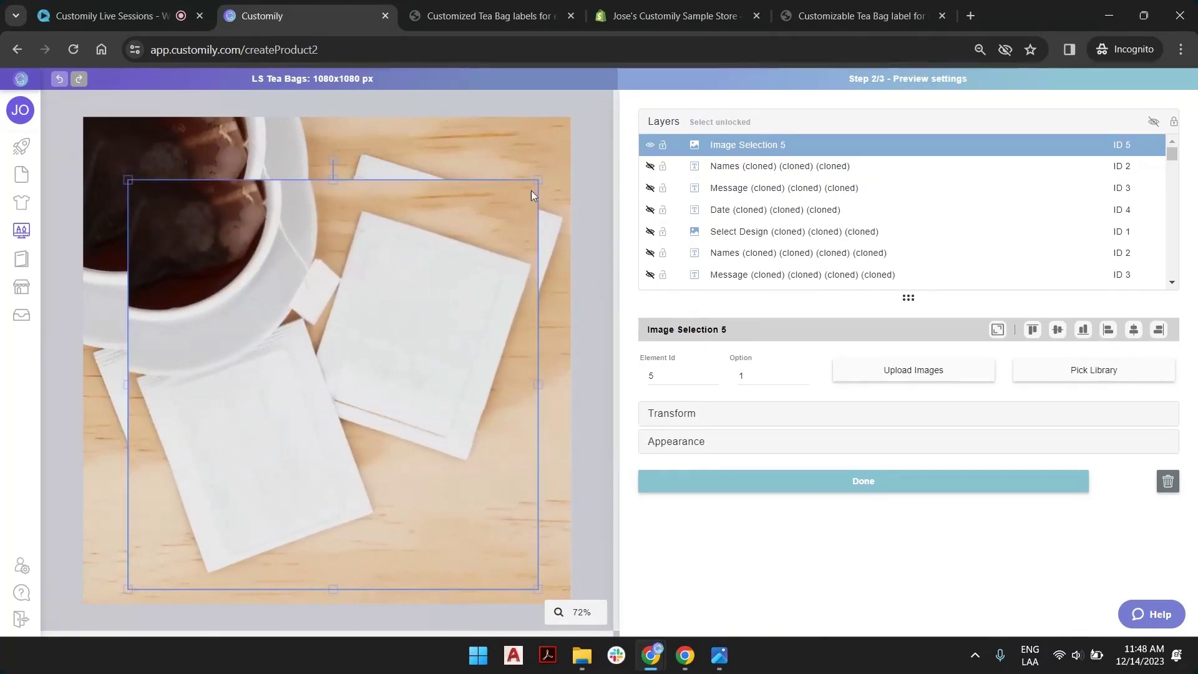
click(998, 331)
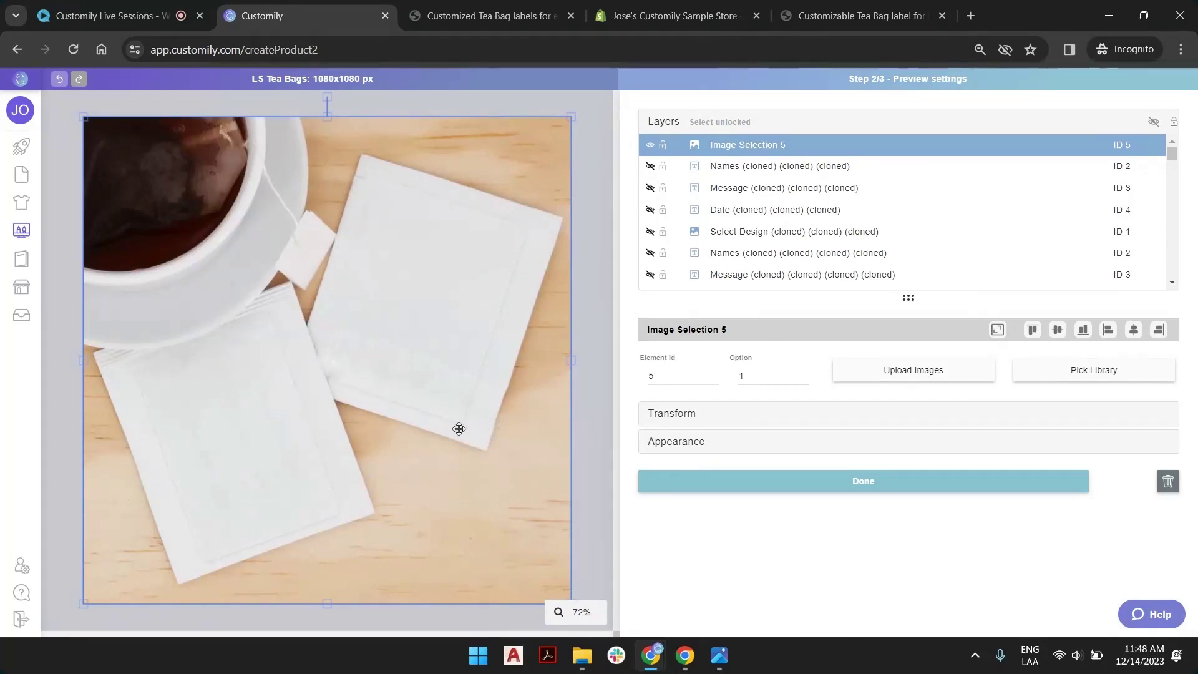
click(593, 191)
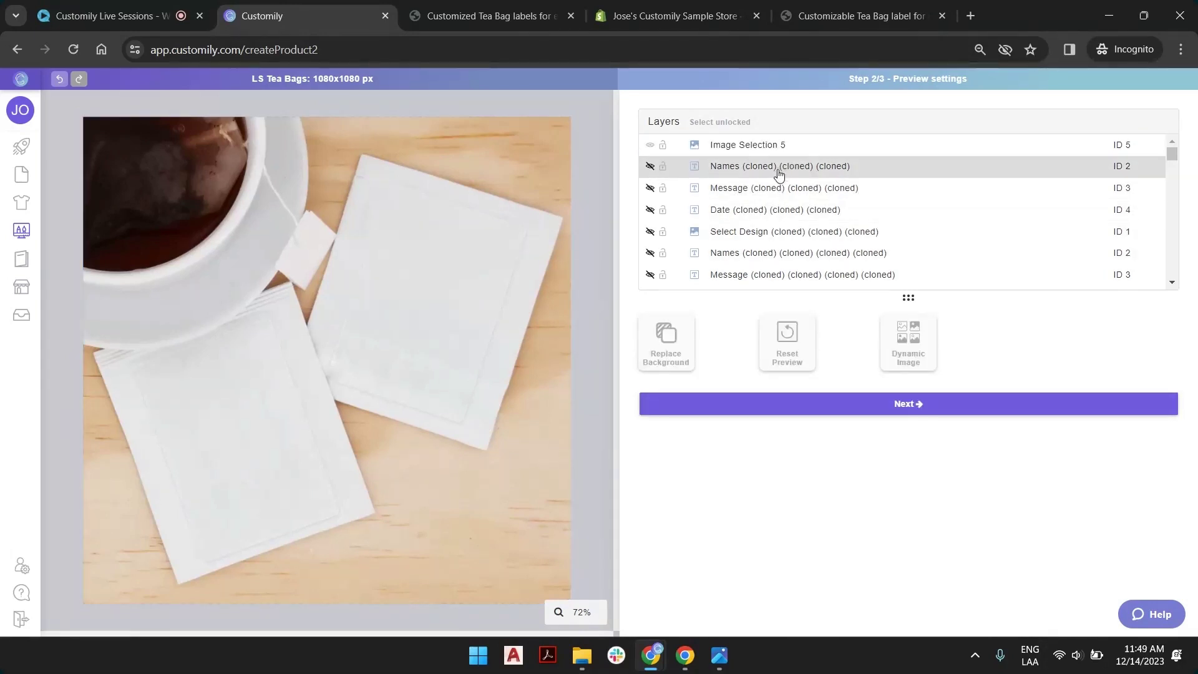
Step: Show the topmost label set's cloned Names, Message, Date and Select Design layers in the preview
click(649, 167)
click(650, 211)
click(650, 233)
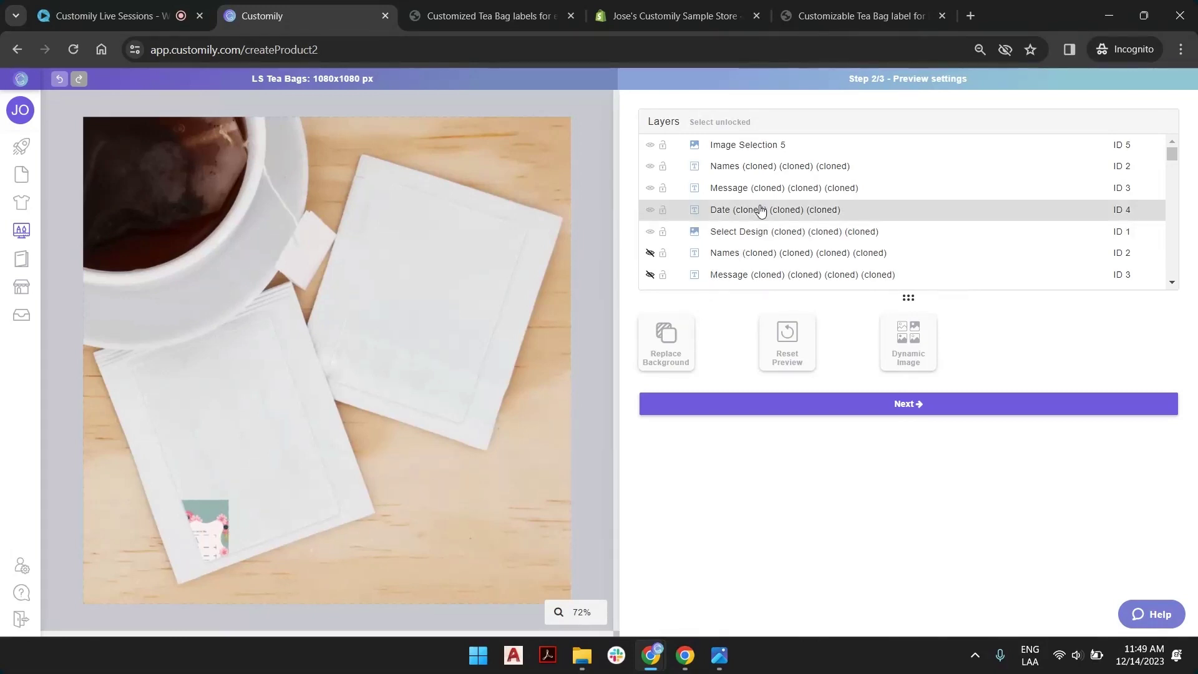
Step: Select the four visible label layers together and move them onto the left tea bag, at about X 337, Y 632 px
click(749, 233)
shift+click(751, 210)
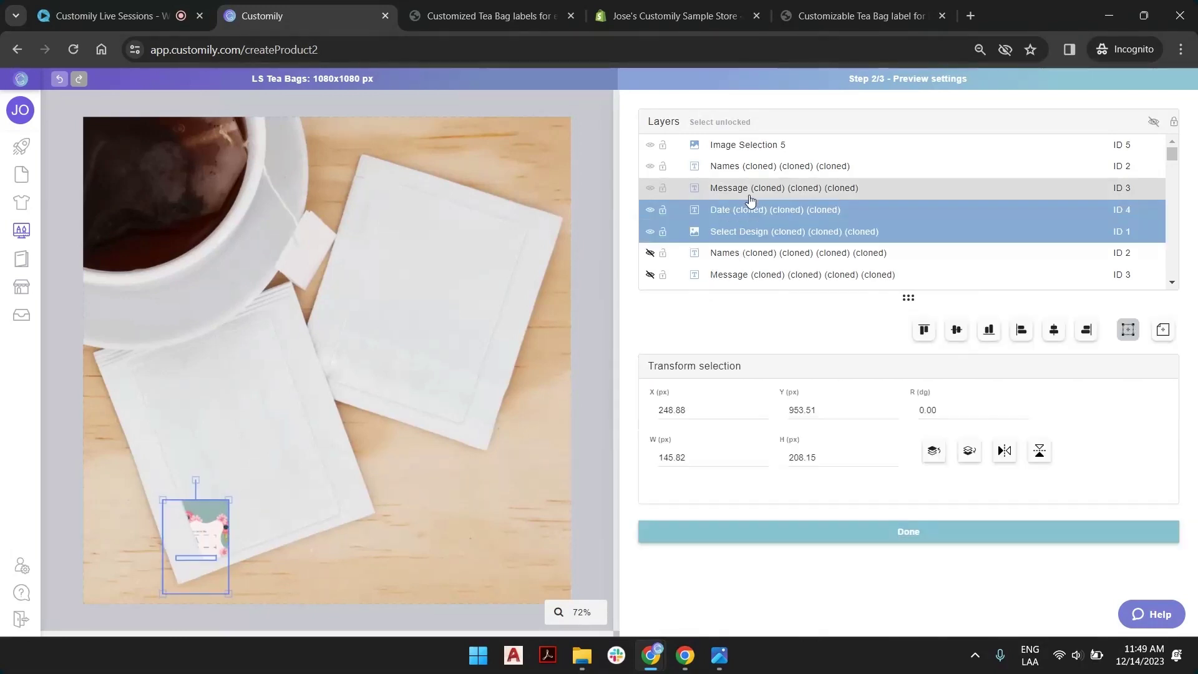
shift+click(751, 188)
shift+click(751, 167)
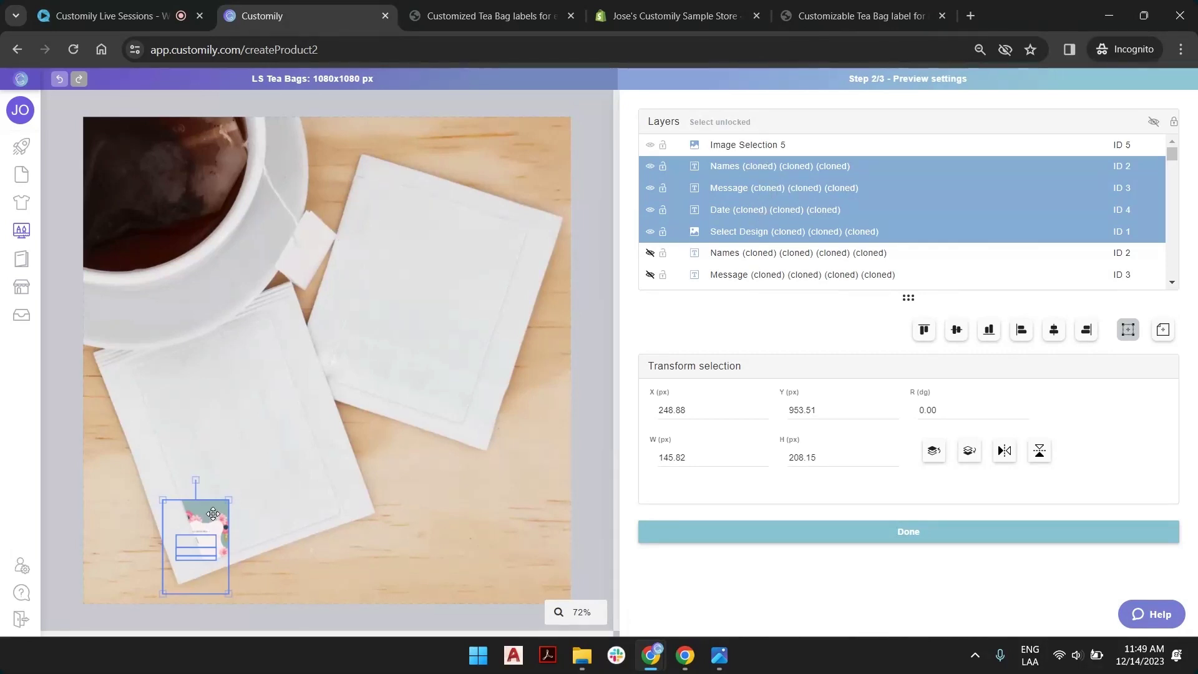
drag(210, 514, 279, 372)
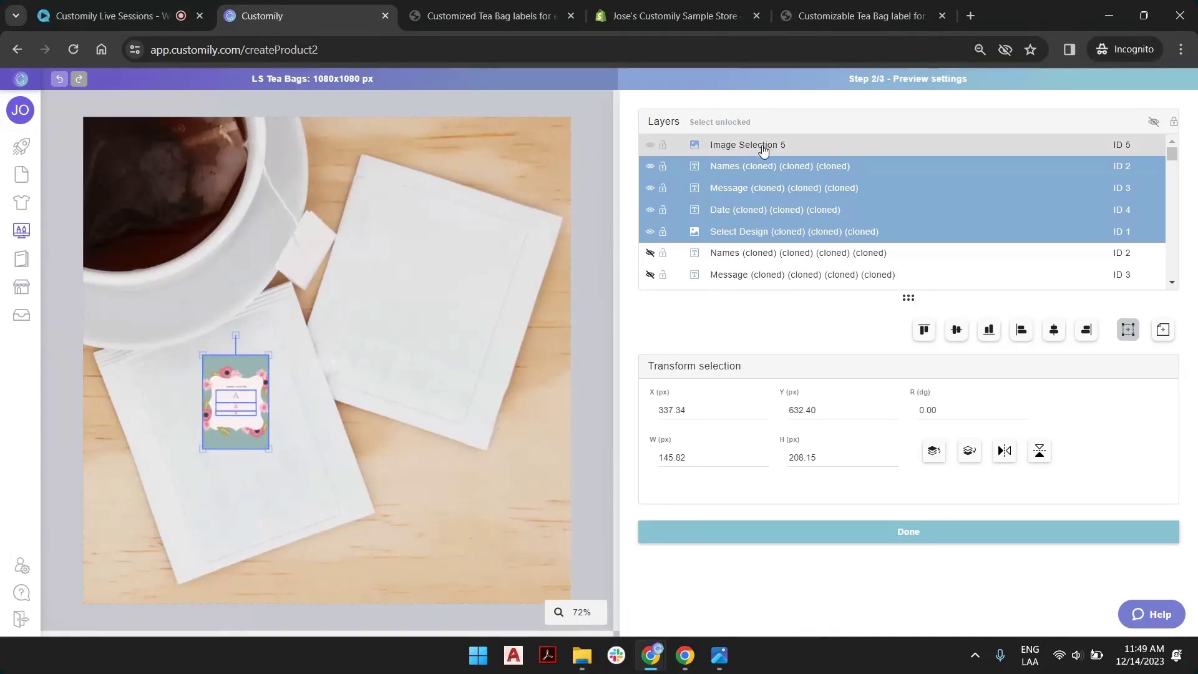
Step: Rename the Image Selection 5 layer as Mask and lock it
click(731, 149)
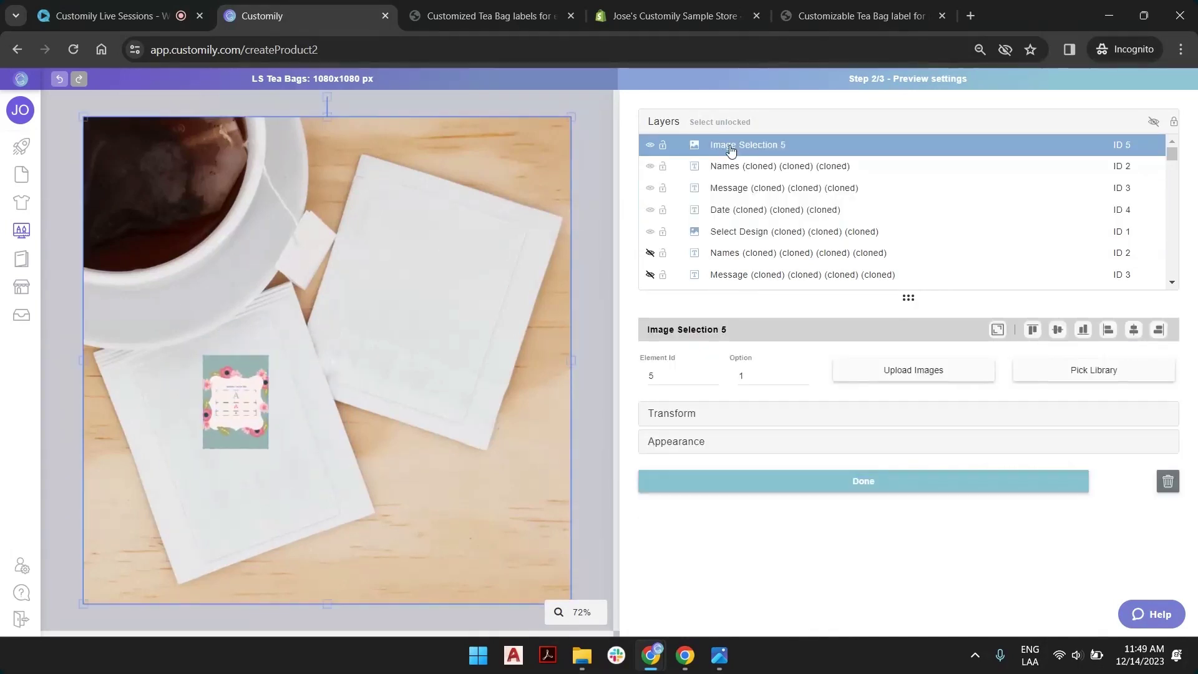
double_click(732, 149)
key(ctrl+a)
text(Mas)
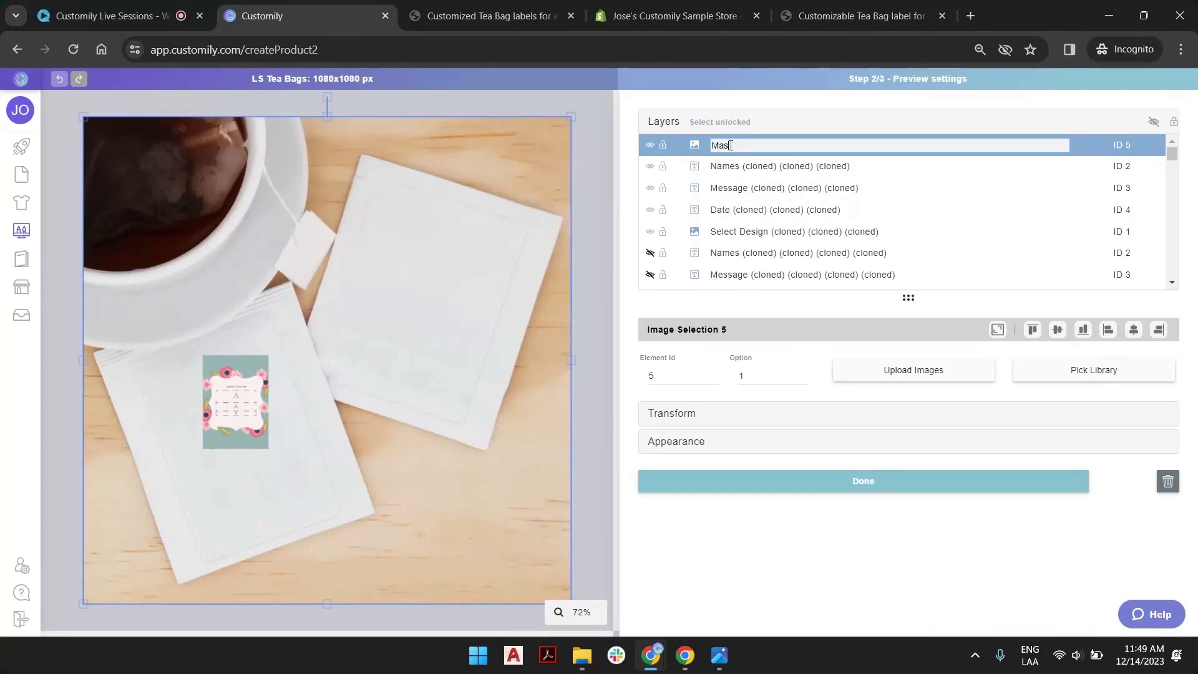
text(k)
key(Return)
click(663, 145)
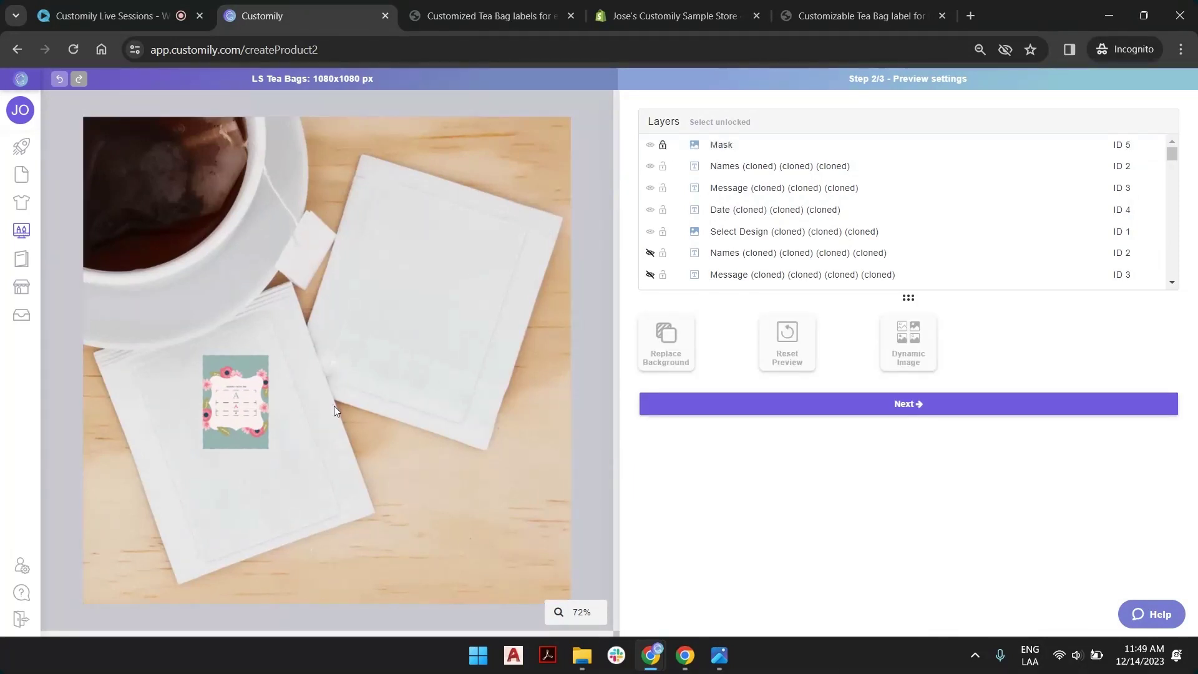
Step: Enlarge the visible label on the left tea bag and rotate it counter-clockwise to match the bag's tilt, about 395 by 466 px overall
drag(411, 323, 161, 484)
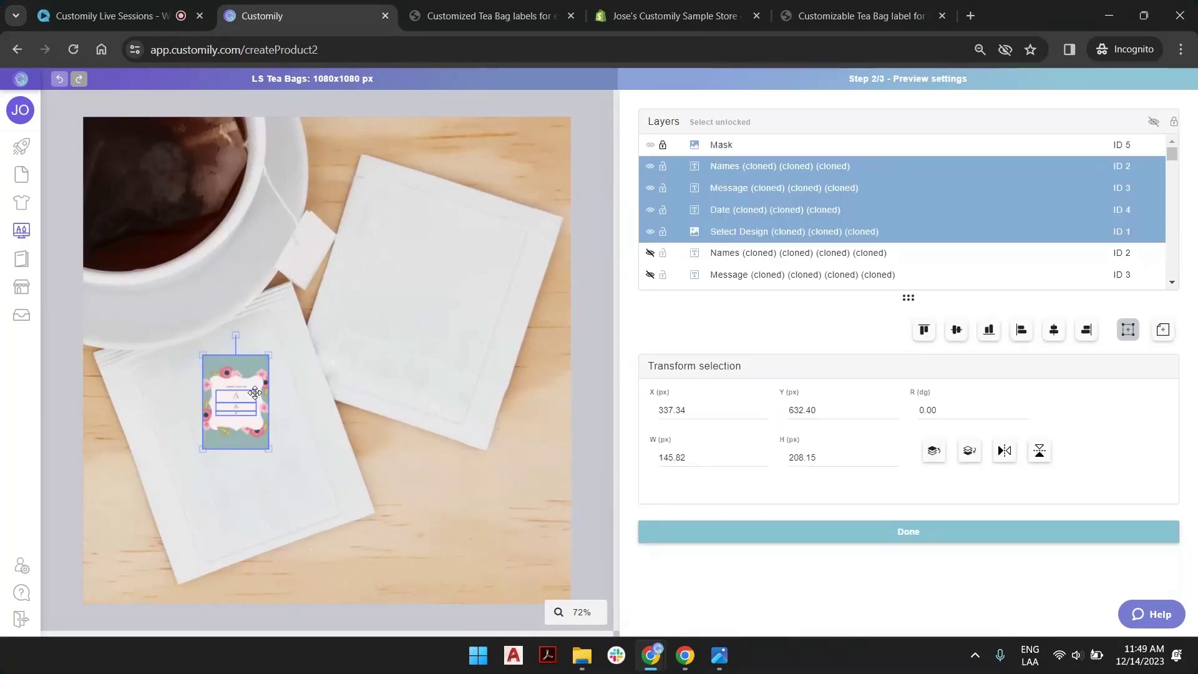
drag(243, 375, 321, 283)
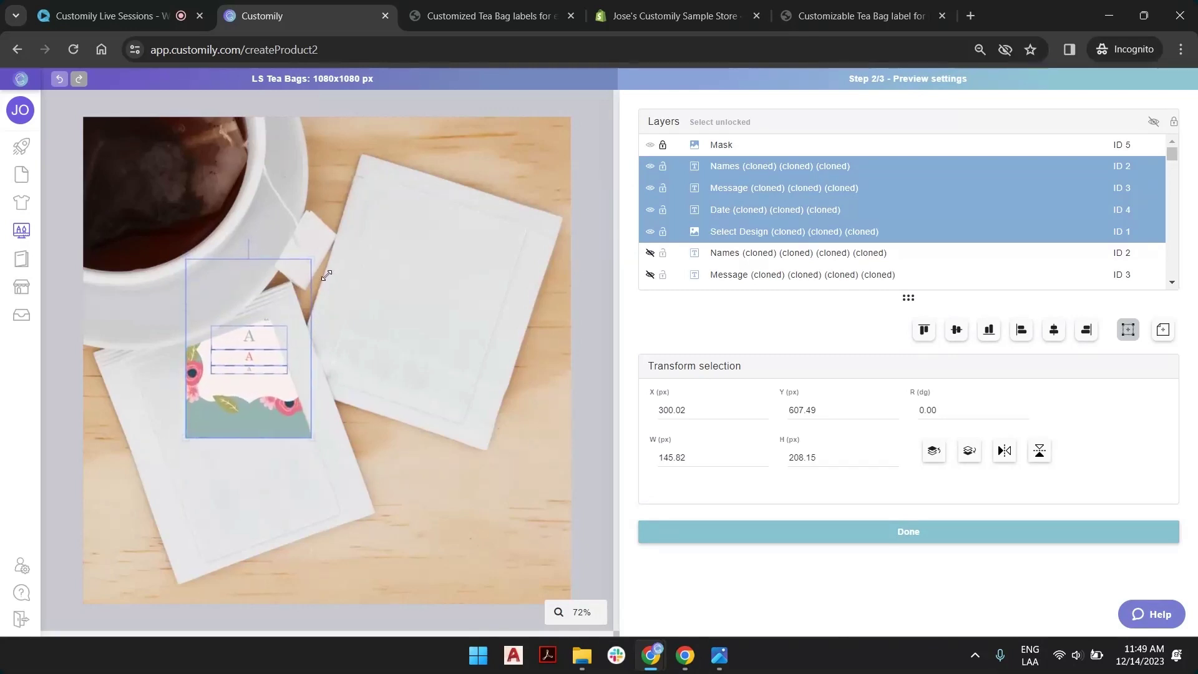
drag(254, 345, 231, 406)
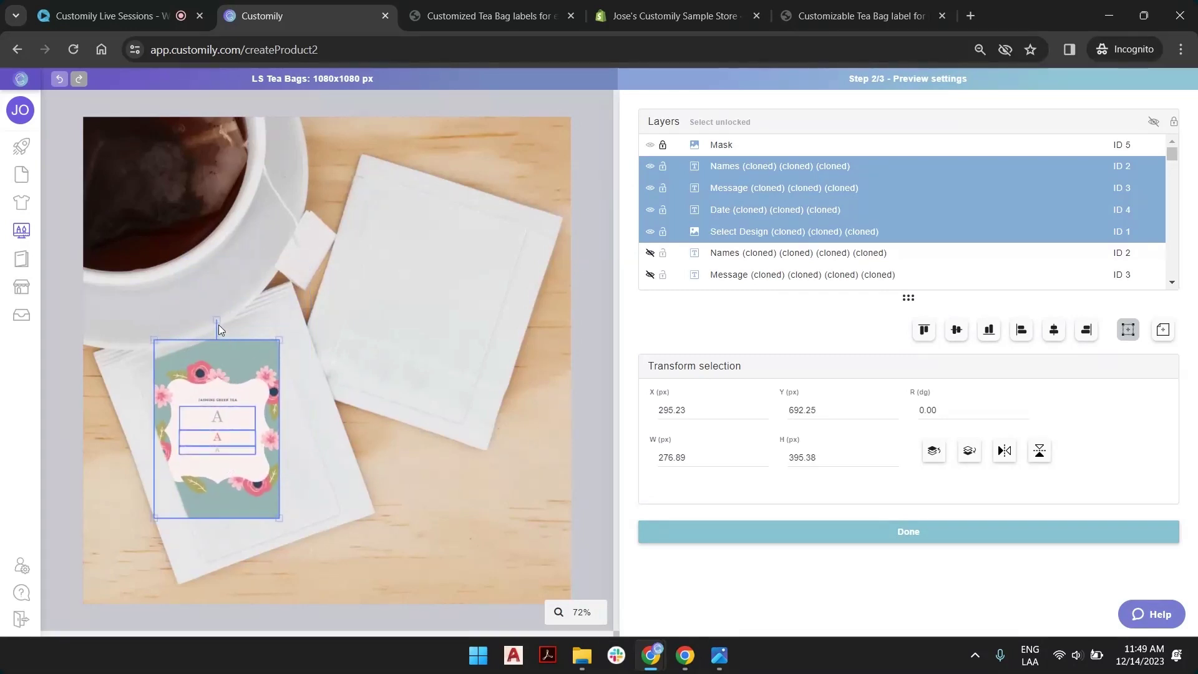
drag(215, 320, 178, 322)
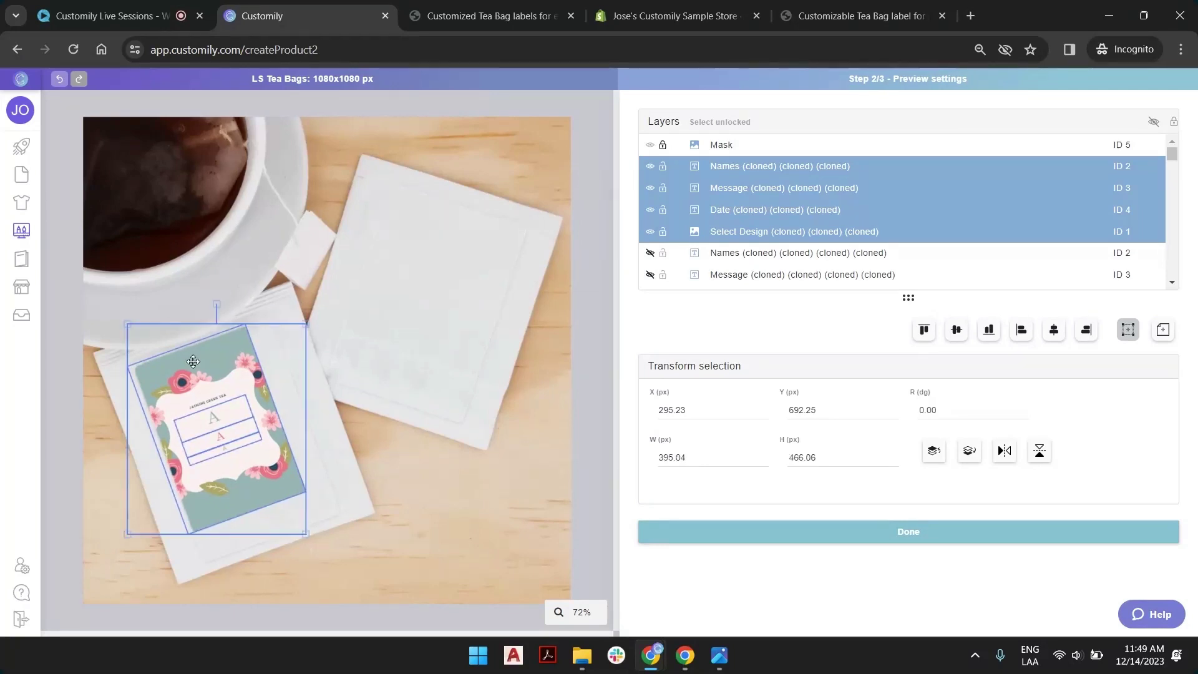
drag(197, 362, 196, 361)
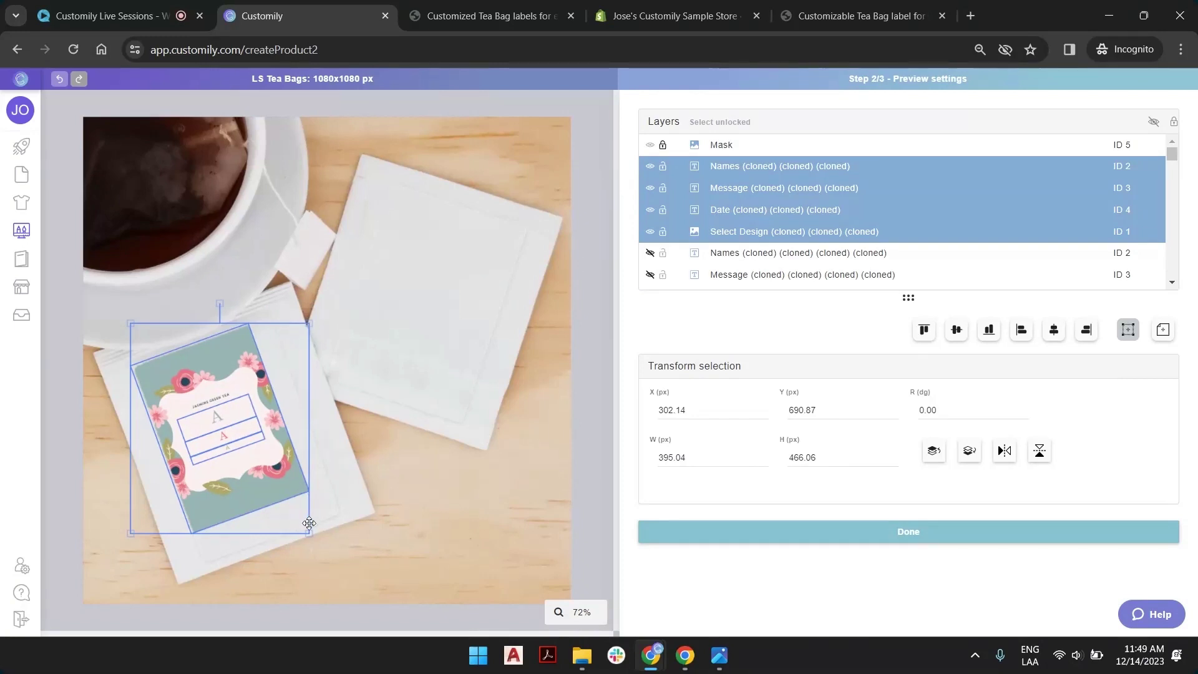
Step: Fine-tune the label's corners to fill the left tea bag's mask opening, about 469 by 553 px overall, and deselect it
drag(309, 532, 360, 544)
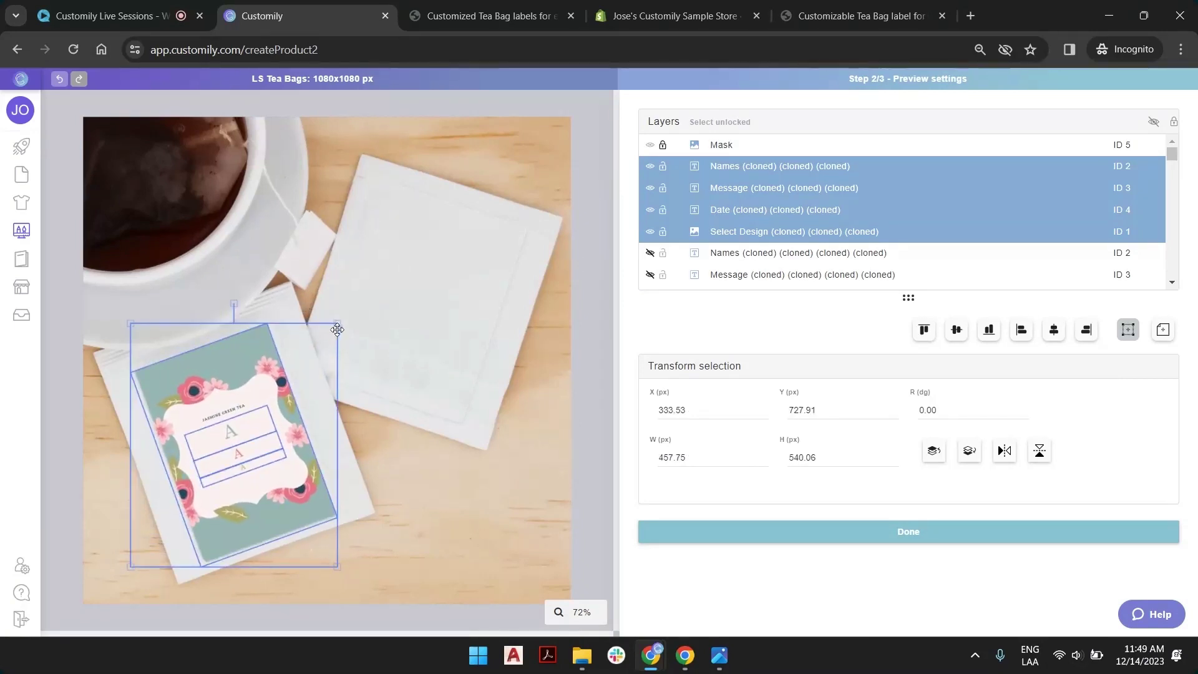
drag(340, 323, 343, 316)
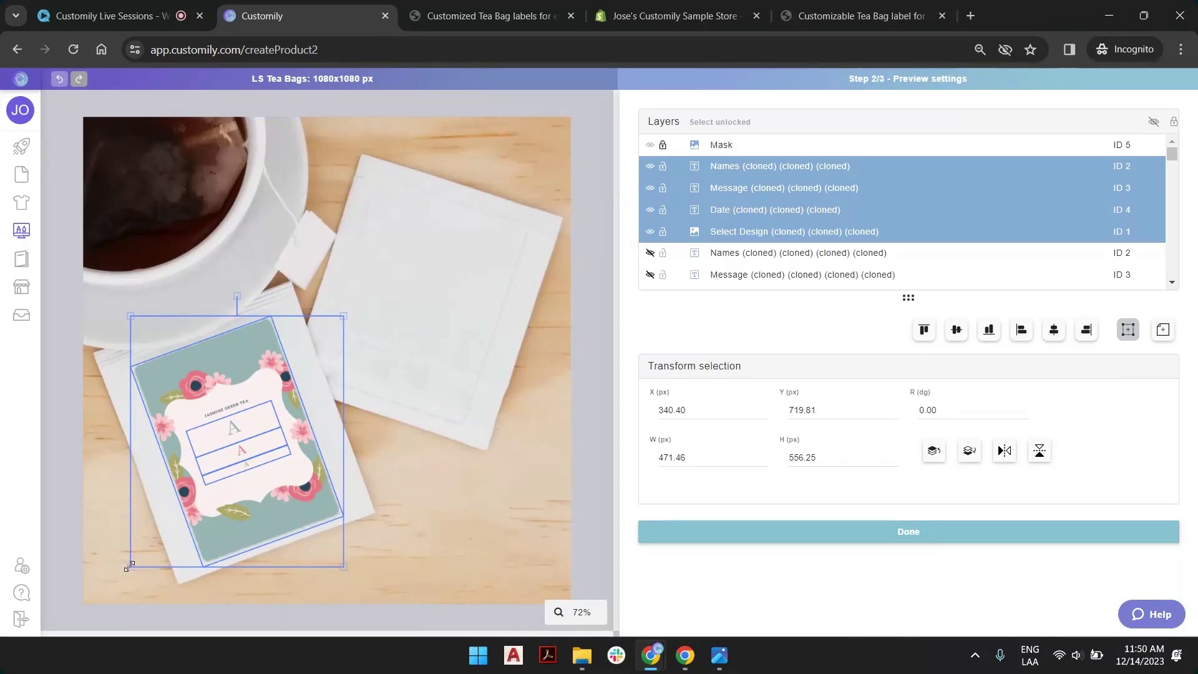
drag(129, 567, 129, 565)
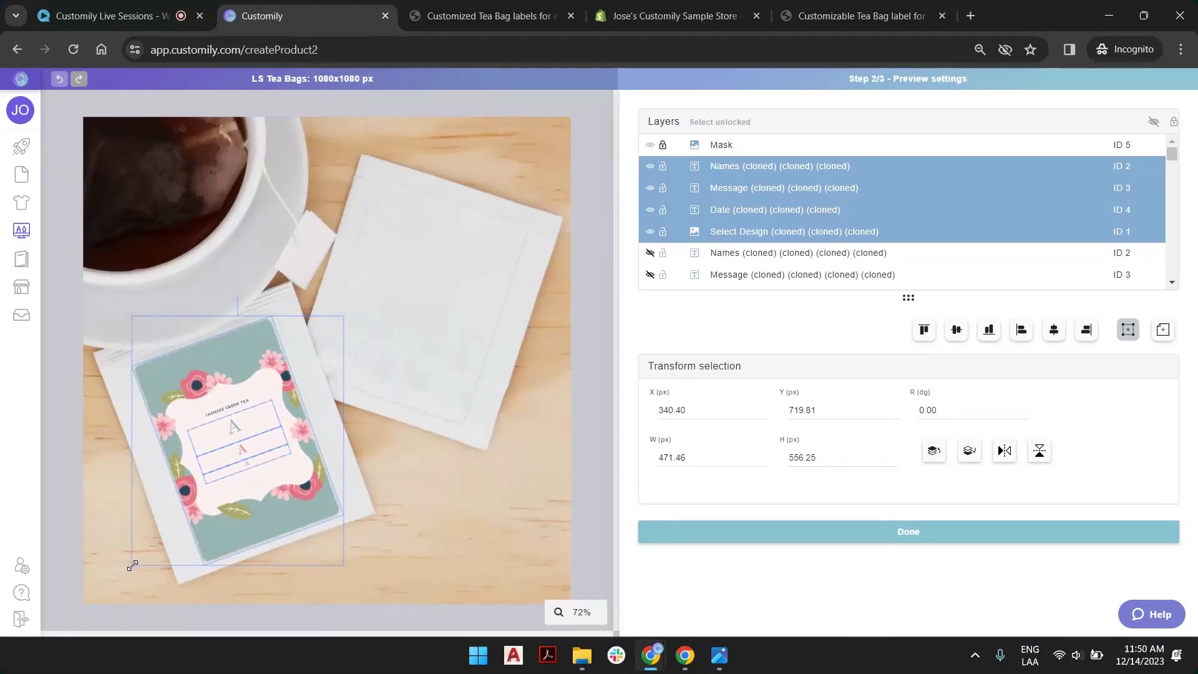
drag(187, 554, 185, 553)
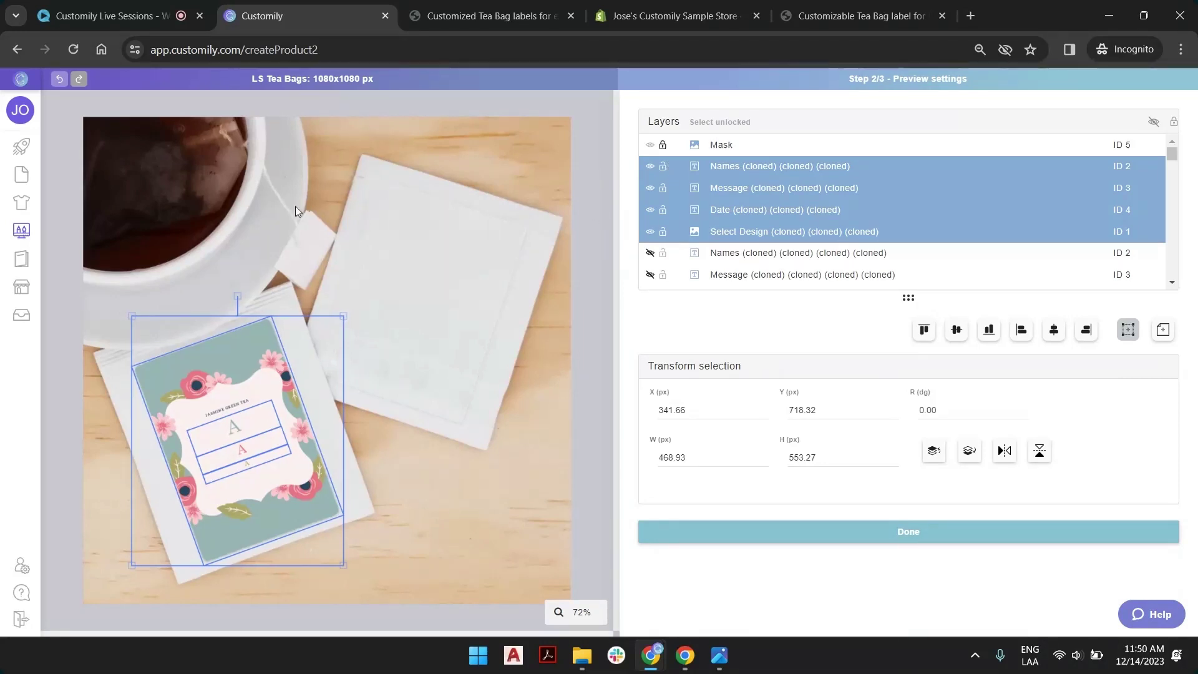
click(403, 286)
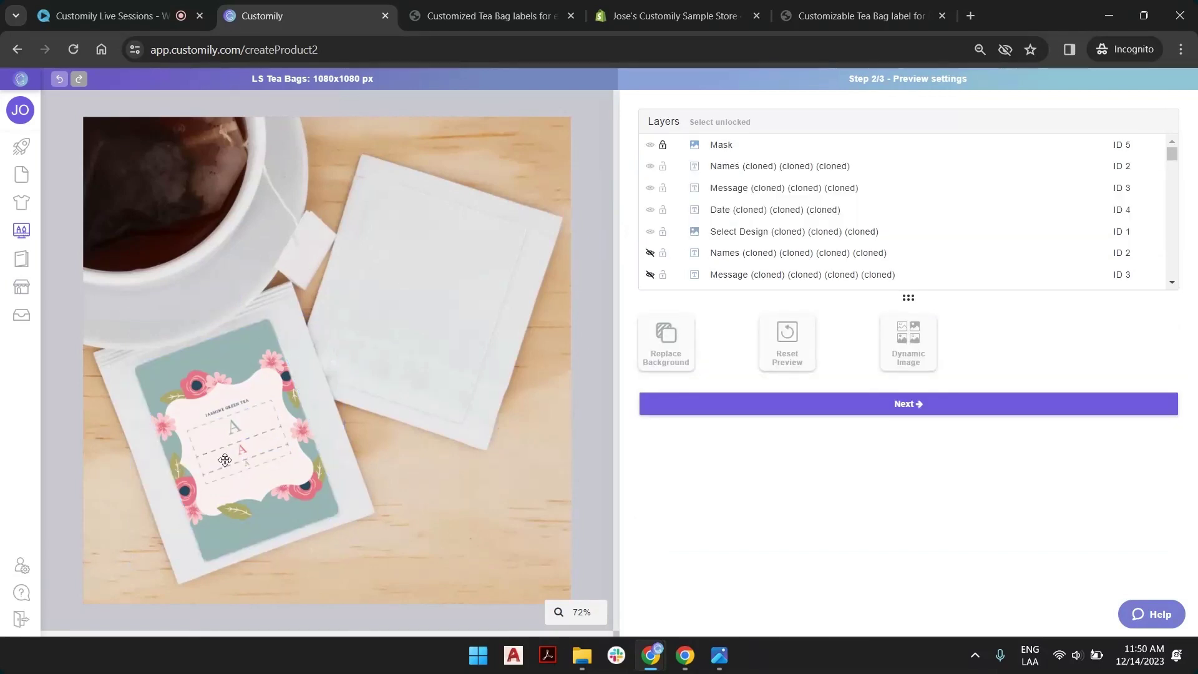
Step: Show the second label set's cloned Names, Message, Date and Select Design layers in the preview
scroll(767, 180, down, 1)
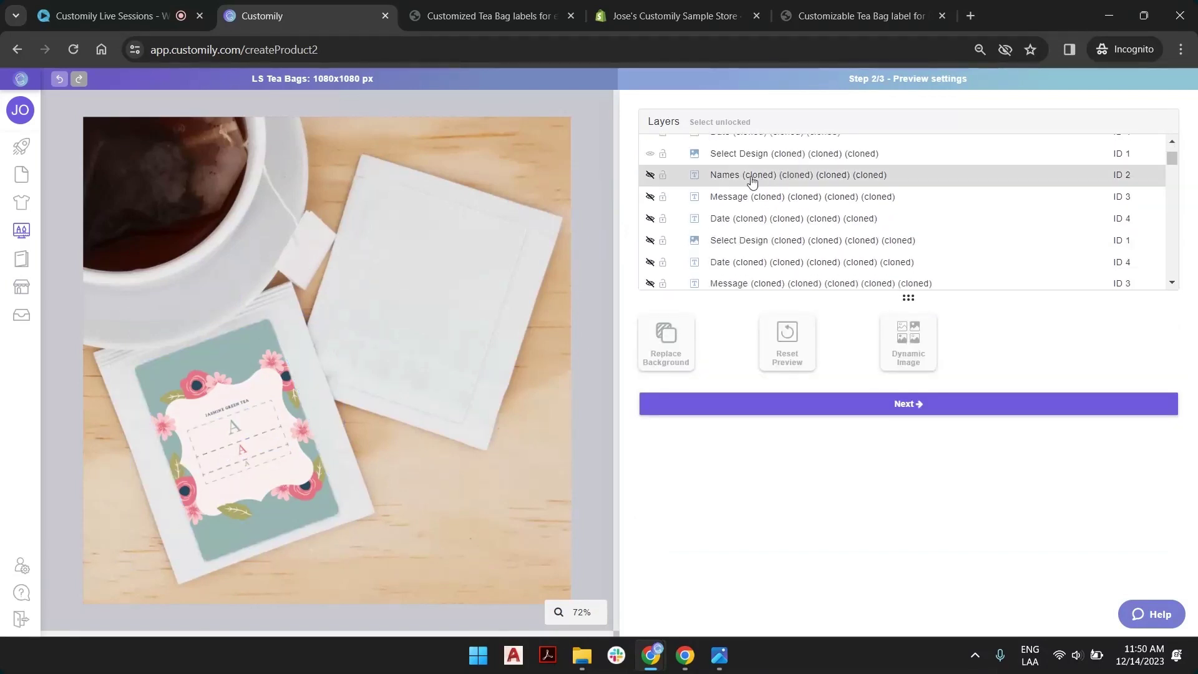
click(649, 176)
click(650, 197)
click(650, 219)
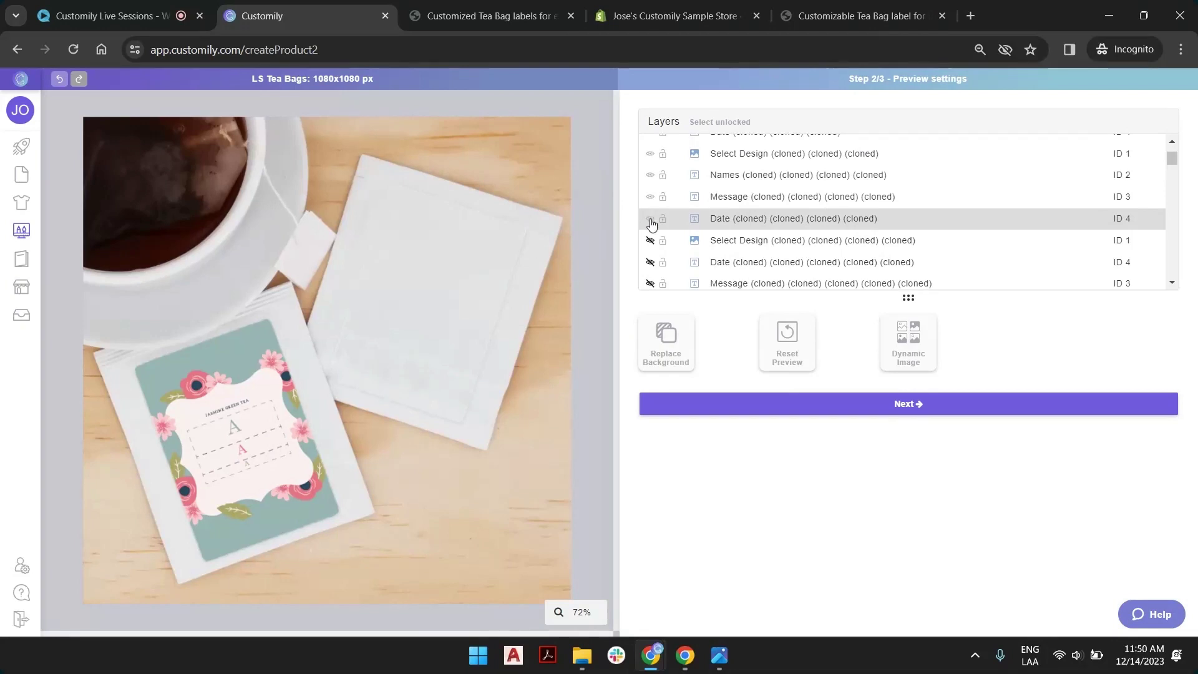
click(650, 240)
Step: Select the second label set's four layers together, move them onto the right tea bag, and enlarge and rotate them to match its tilt
click(751, 240)
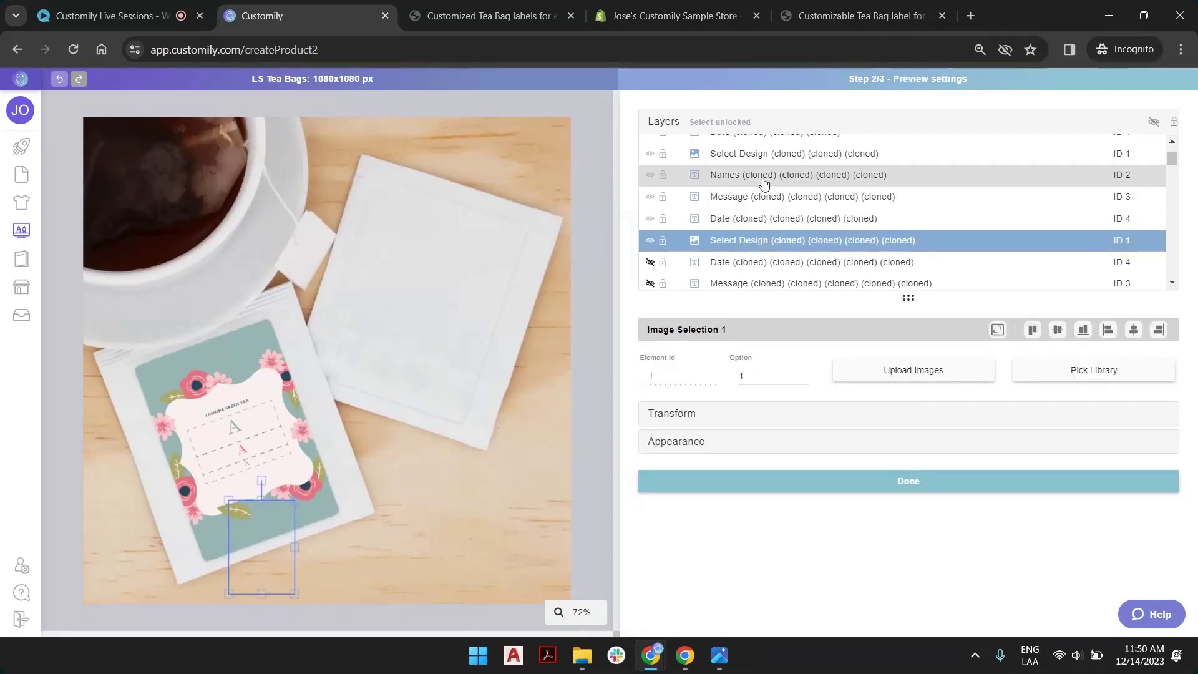
shift+click(763, 181)
drag(290, 575, 453, 336)
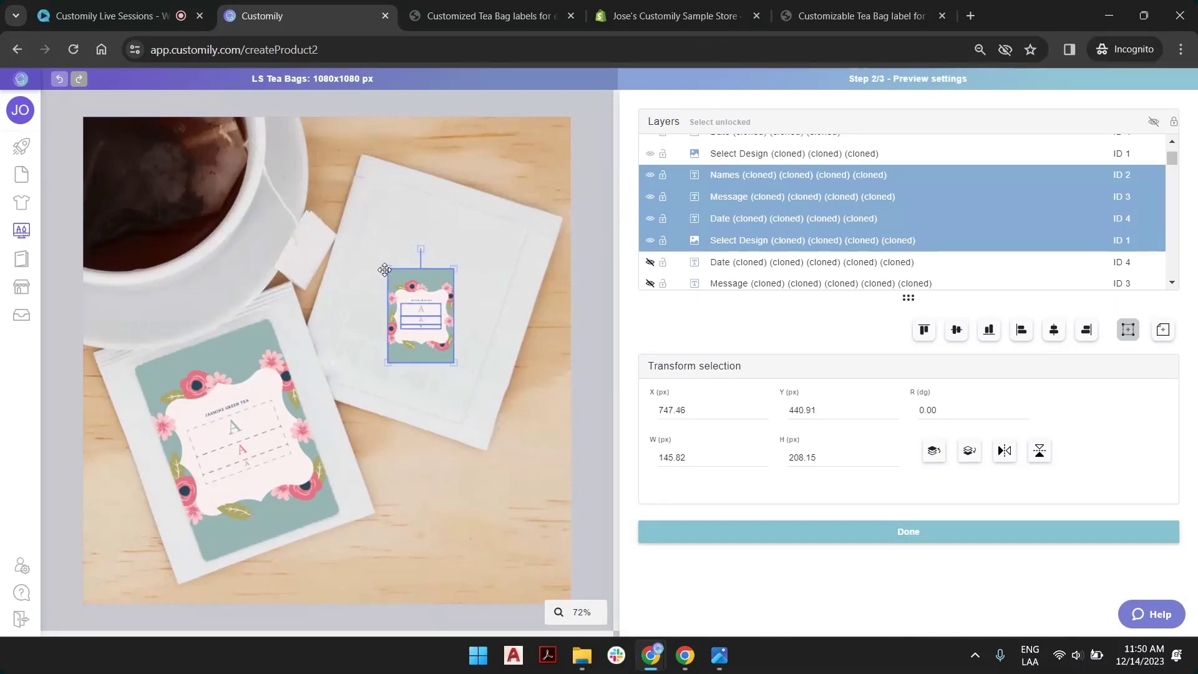
drag(385, 268, 333, 192)
drag(419, 227, 473, 236)
drag(448, 180, 481, 187)
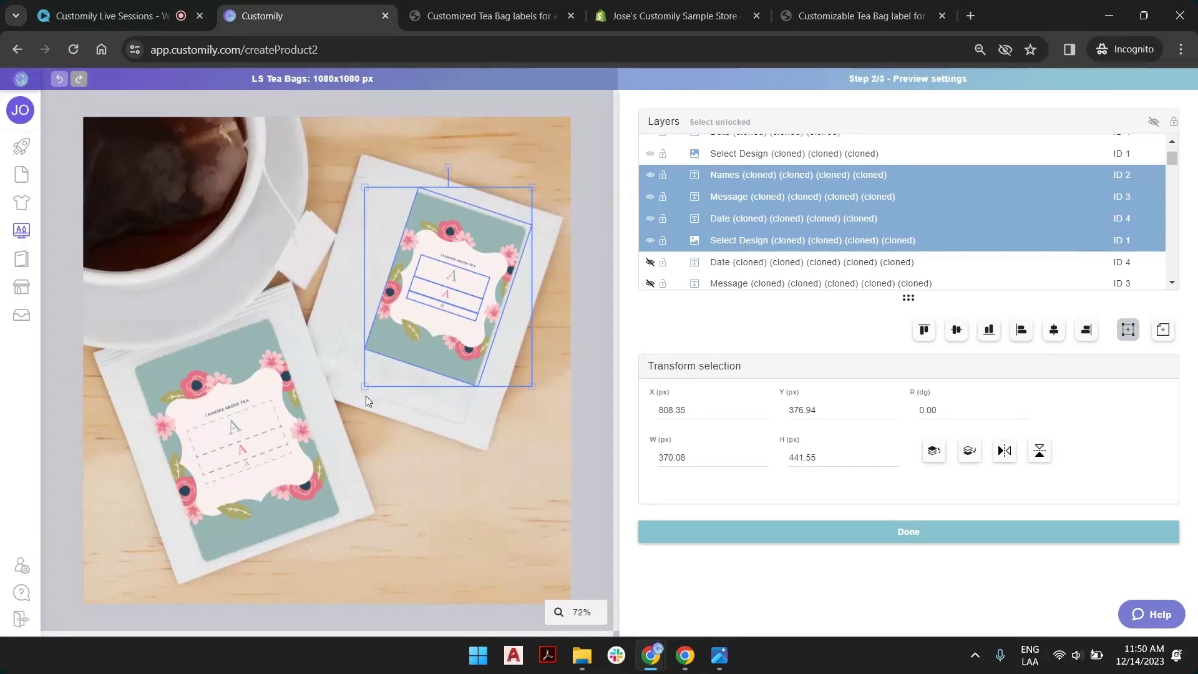
Step: Resize the second label to fill the right tea bag's mask opening, about 454 by 542 px overall, and deselect it
drag(363, 388, 316, 413)
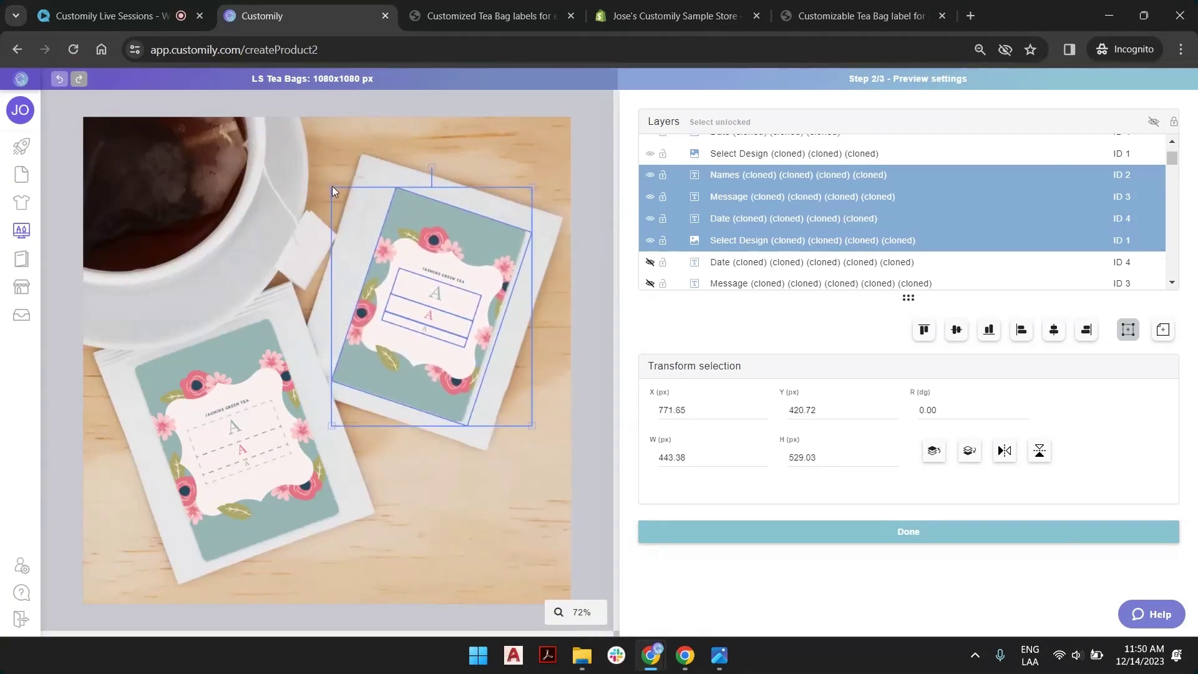
drag(330, 185, 323, 179)
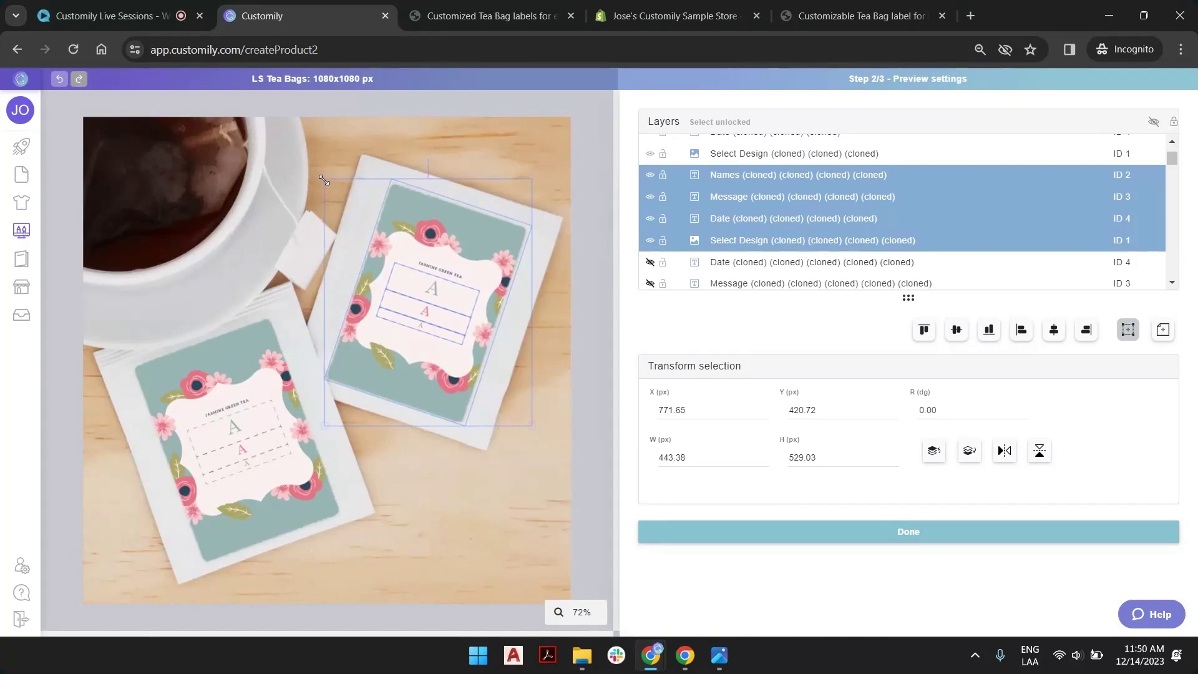
drag(529, 178, 528, 180)
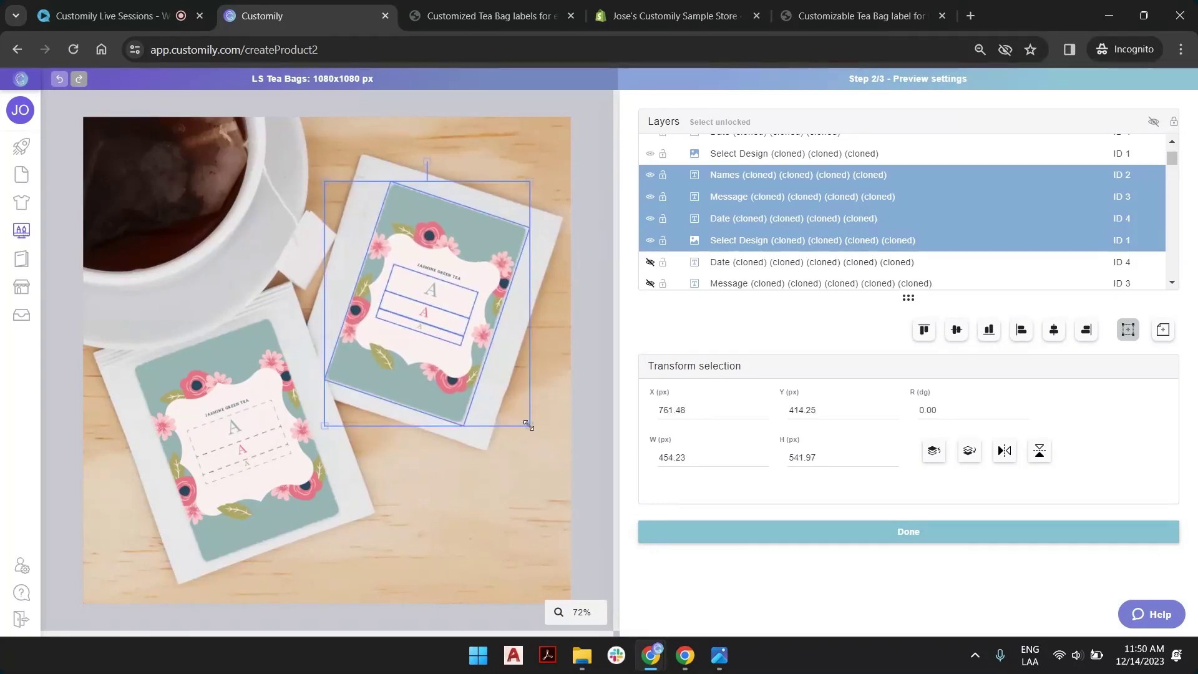
click(576, 158)
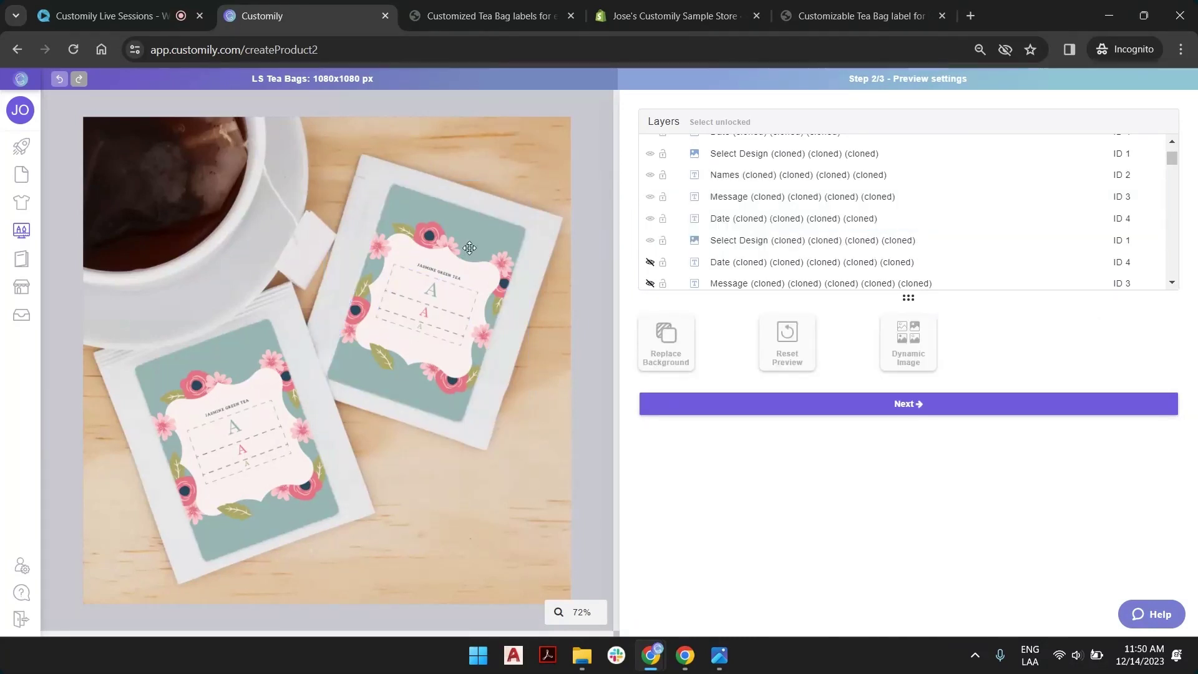
Step: Check that the remaining cloned label layers are hidden and proceed to the template review
scroll(649, 240, down, 5)
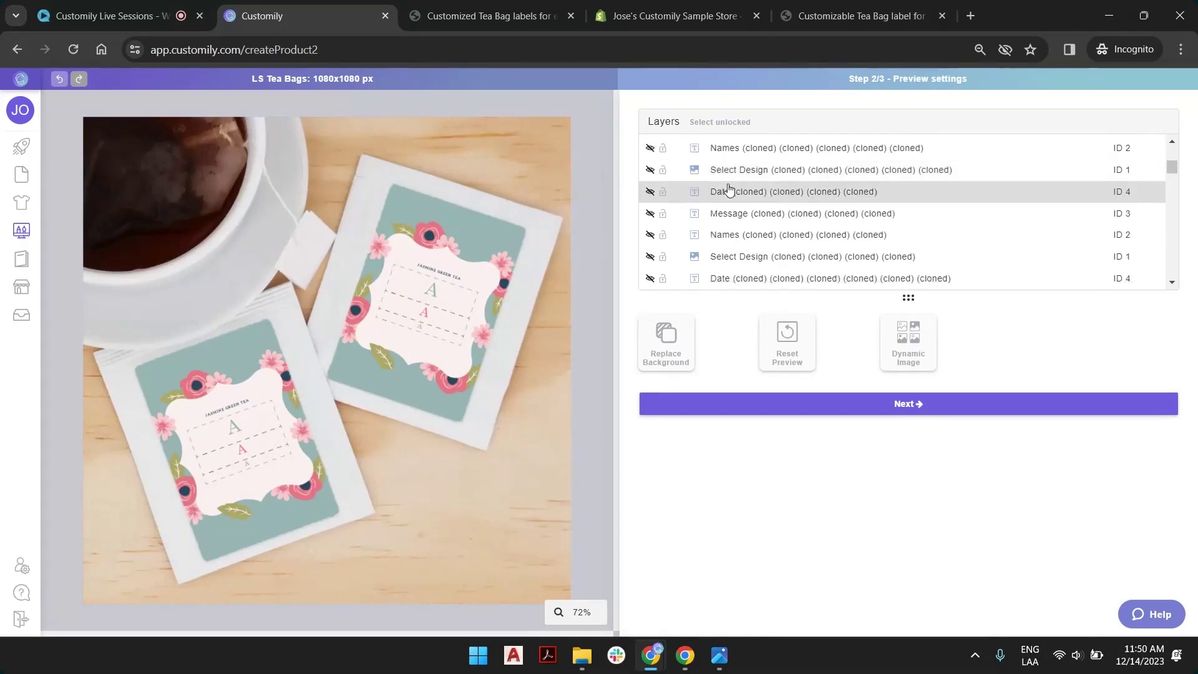
scroll(728, 189, down, 5)
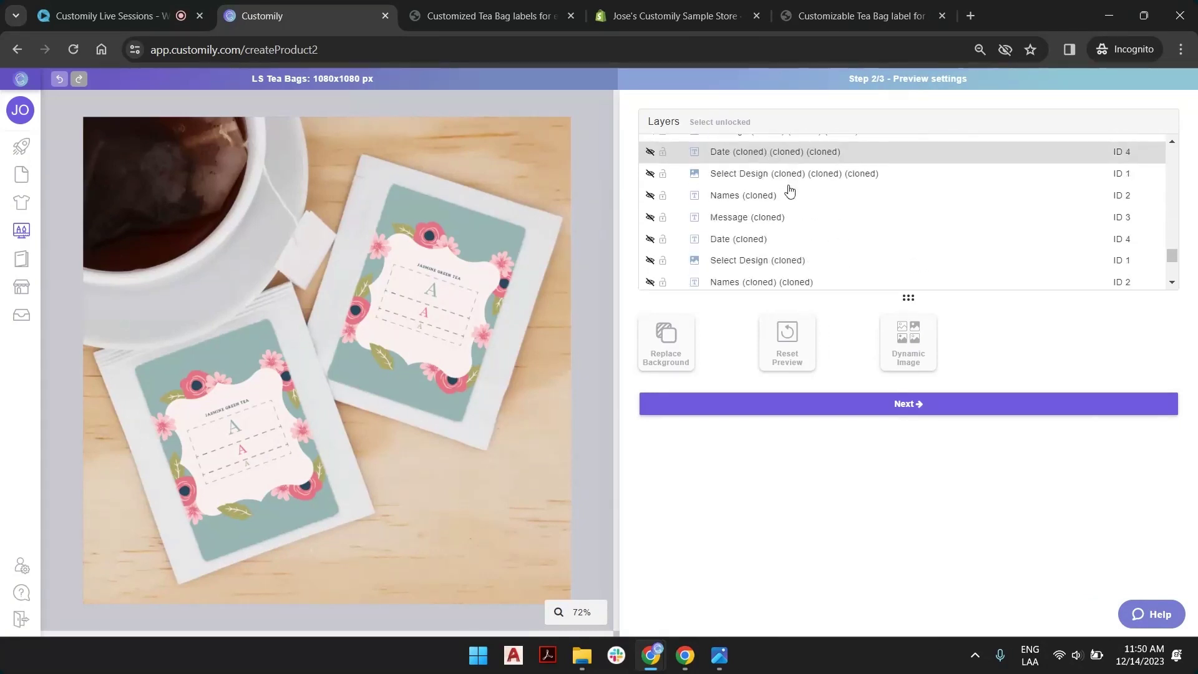
scroll(789, 190, down, 2)
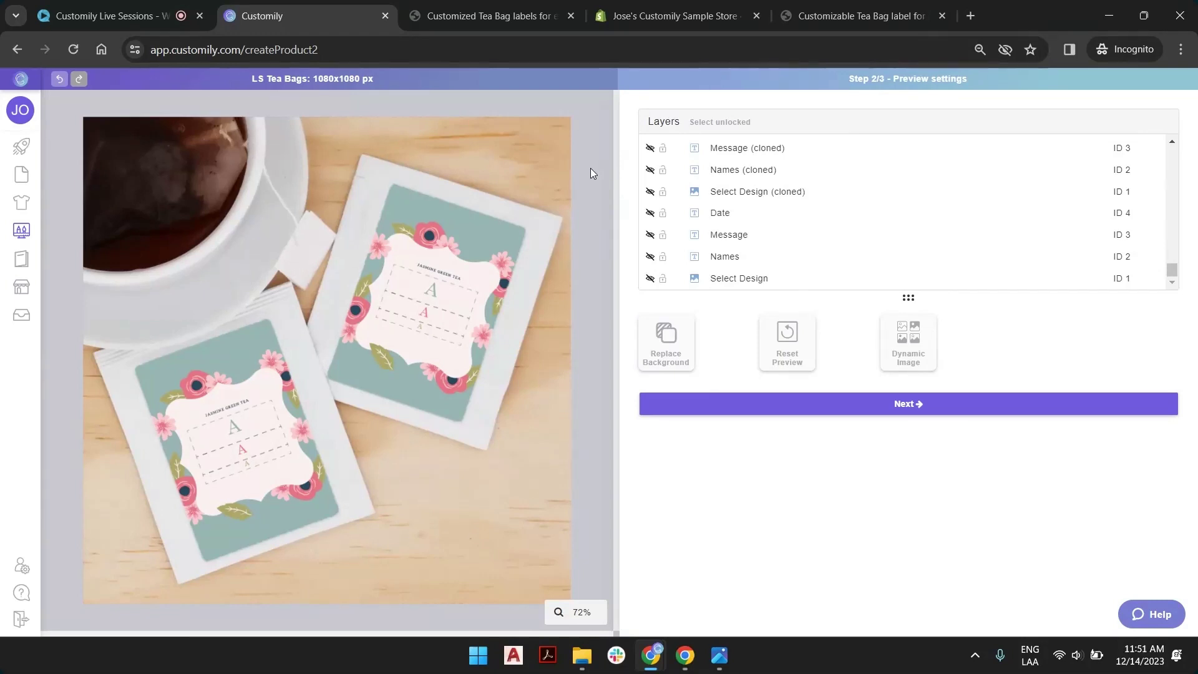
click(979, 412)
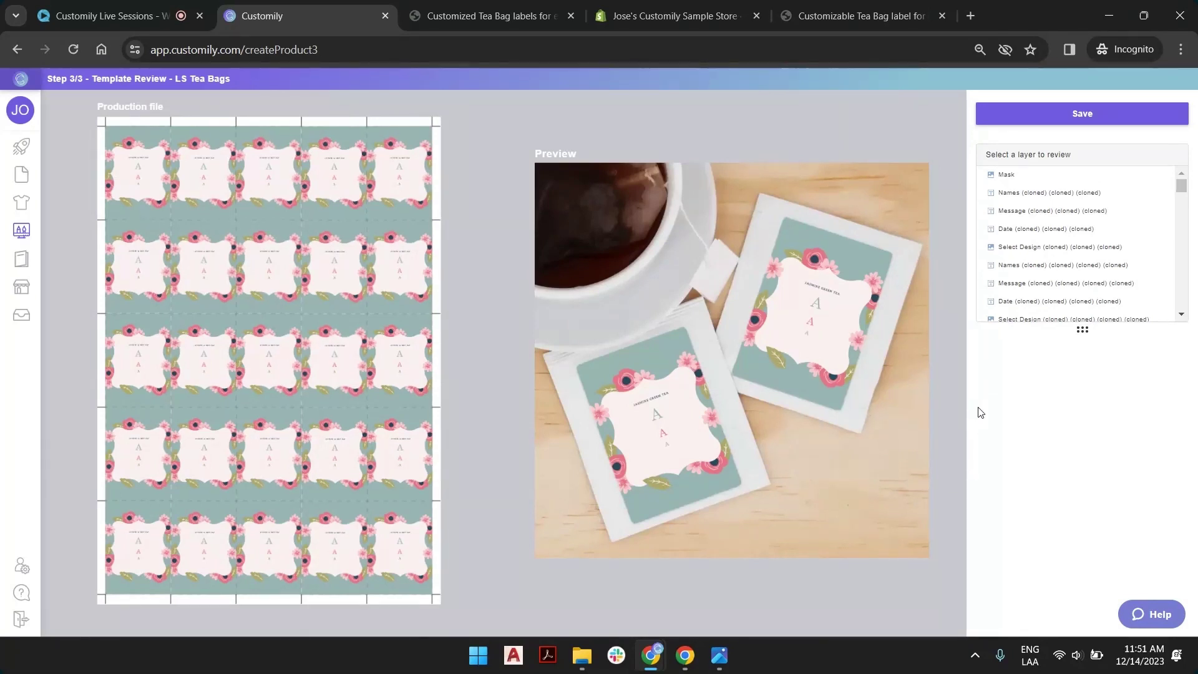
Step: Enter the sample text Customily in the Names layer of the right tea bag's label
click(818, 302)
click(1056, 376)
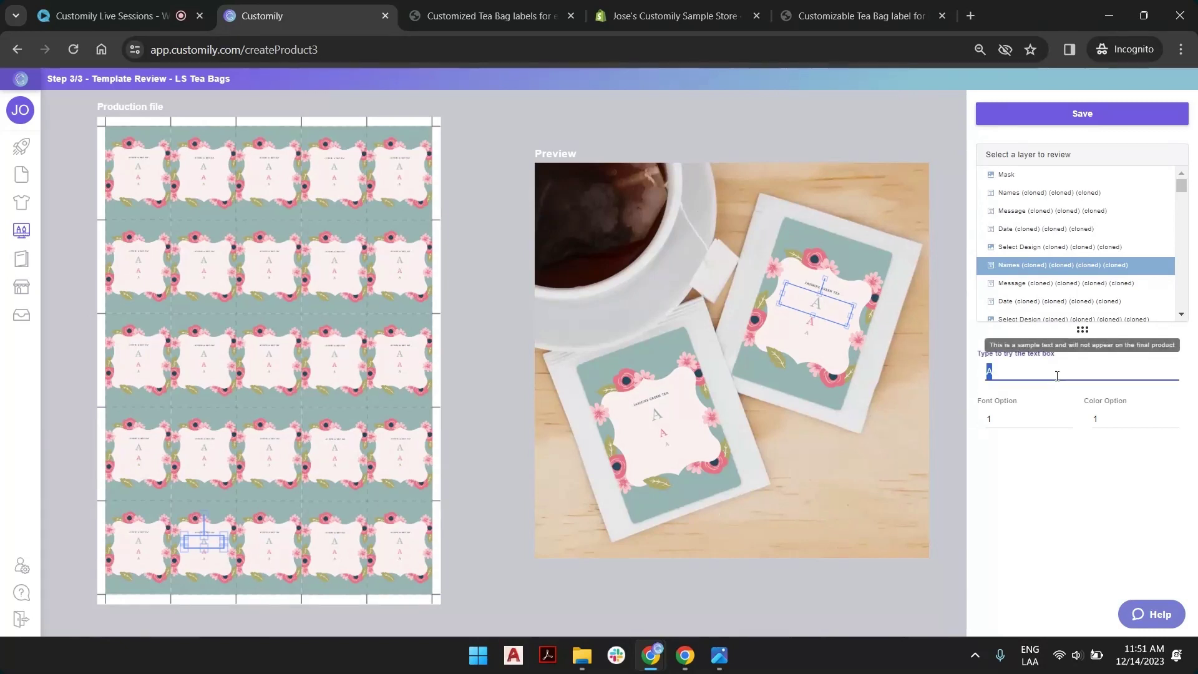
text(Customil)
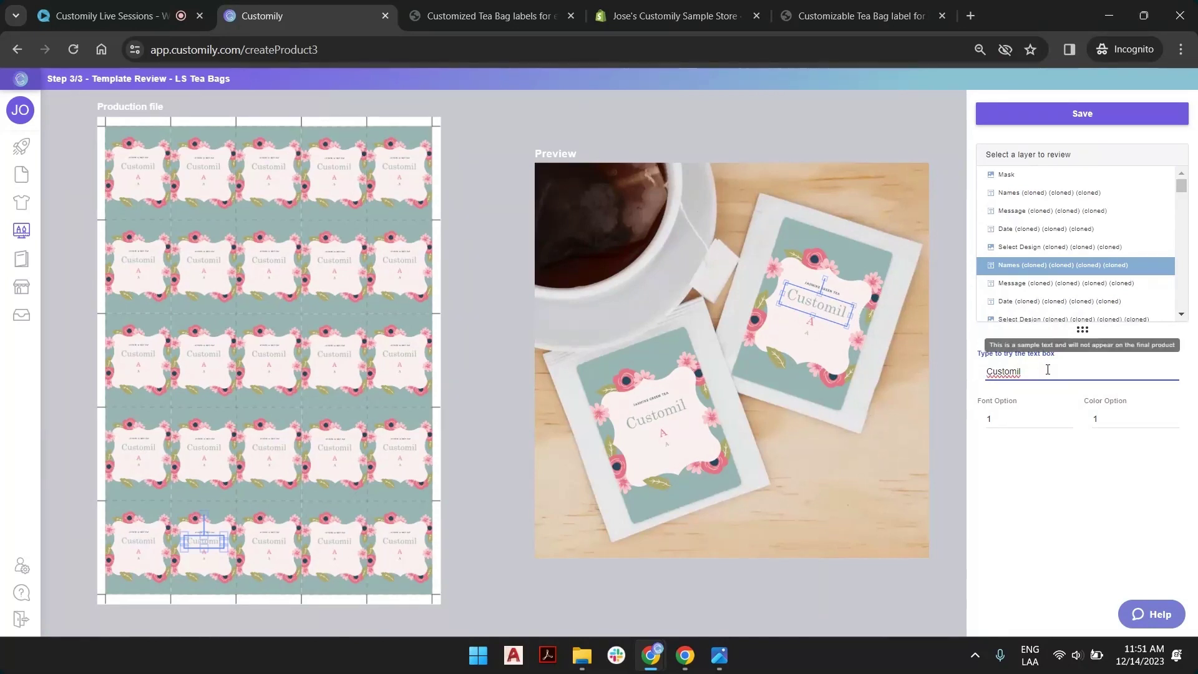
text(y)
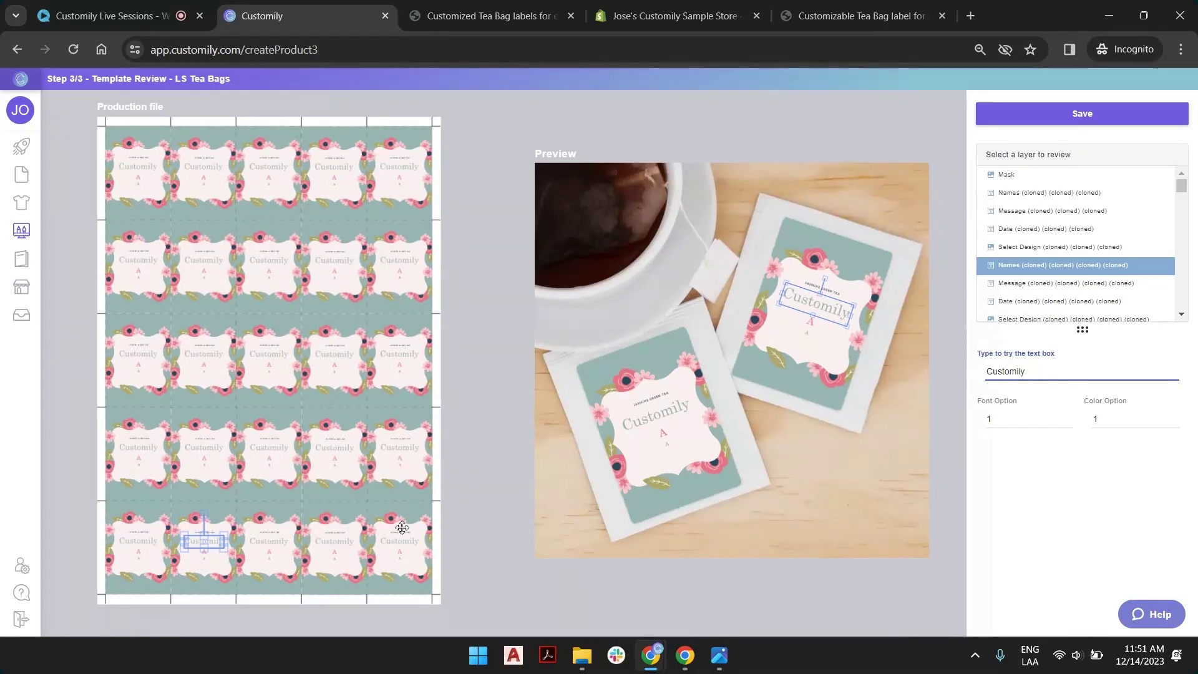
Step: Set the Names text to font option 2 and color option 2, and deselect the layer
click(1068, 417)
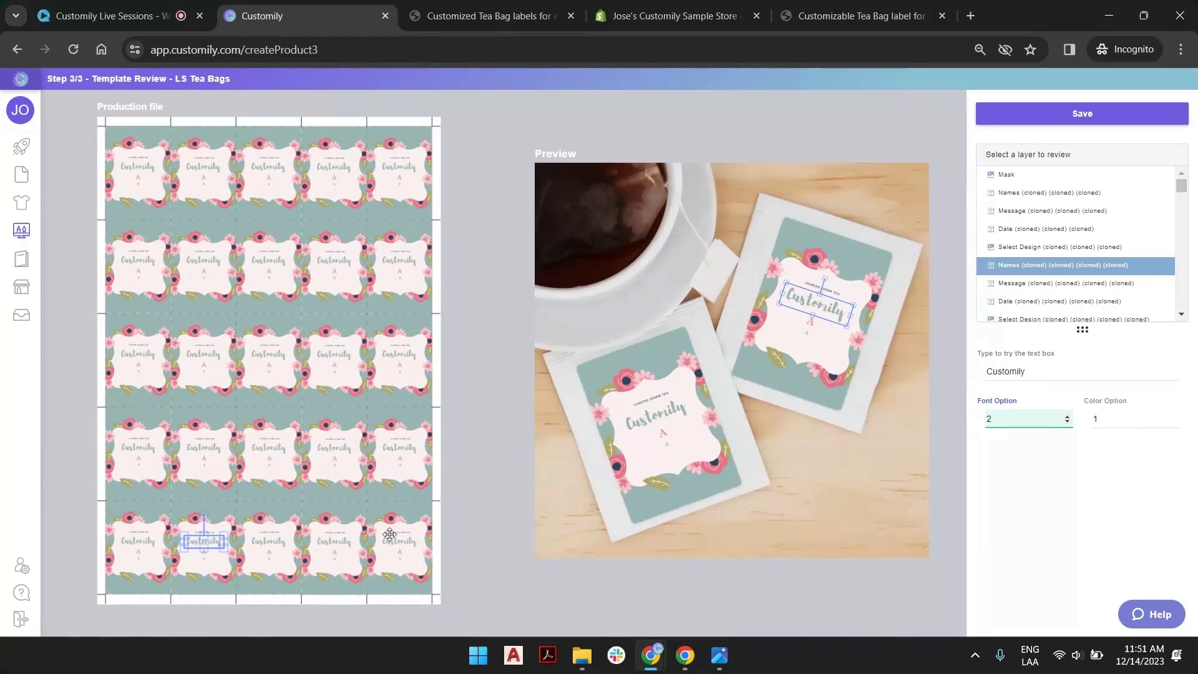
click(1173, 417)
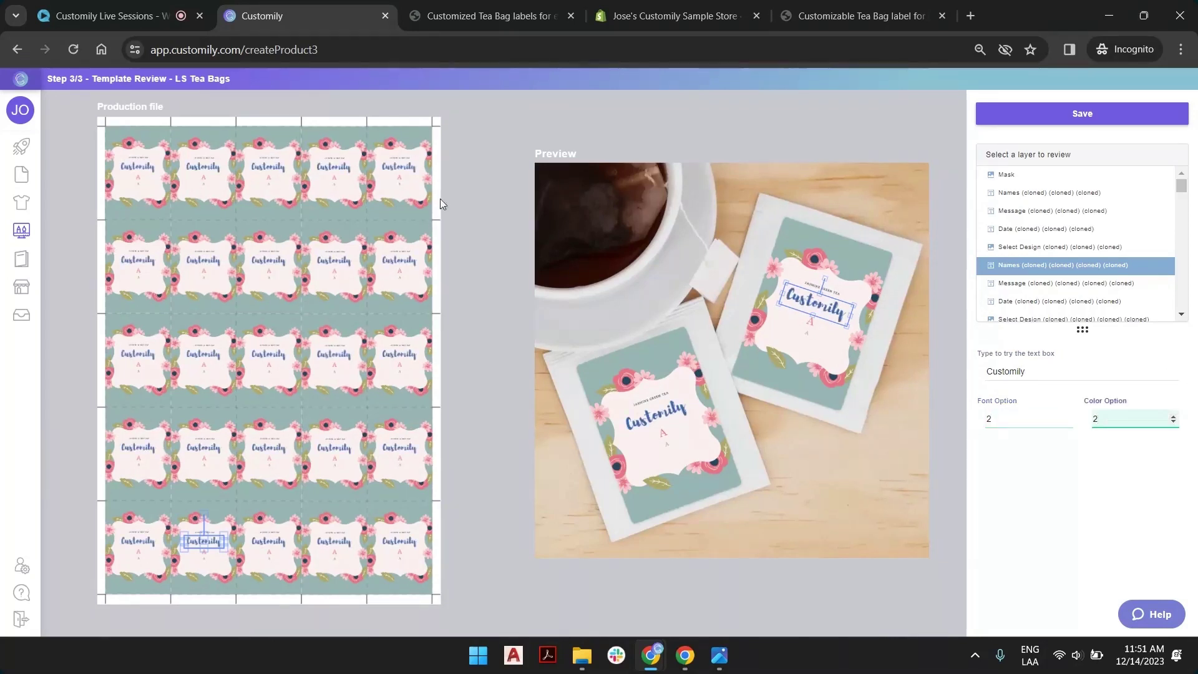
click(488, 579)
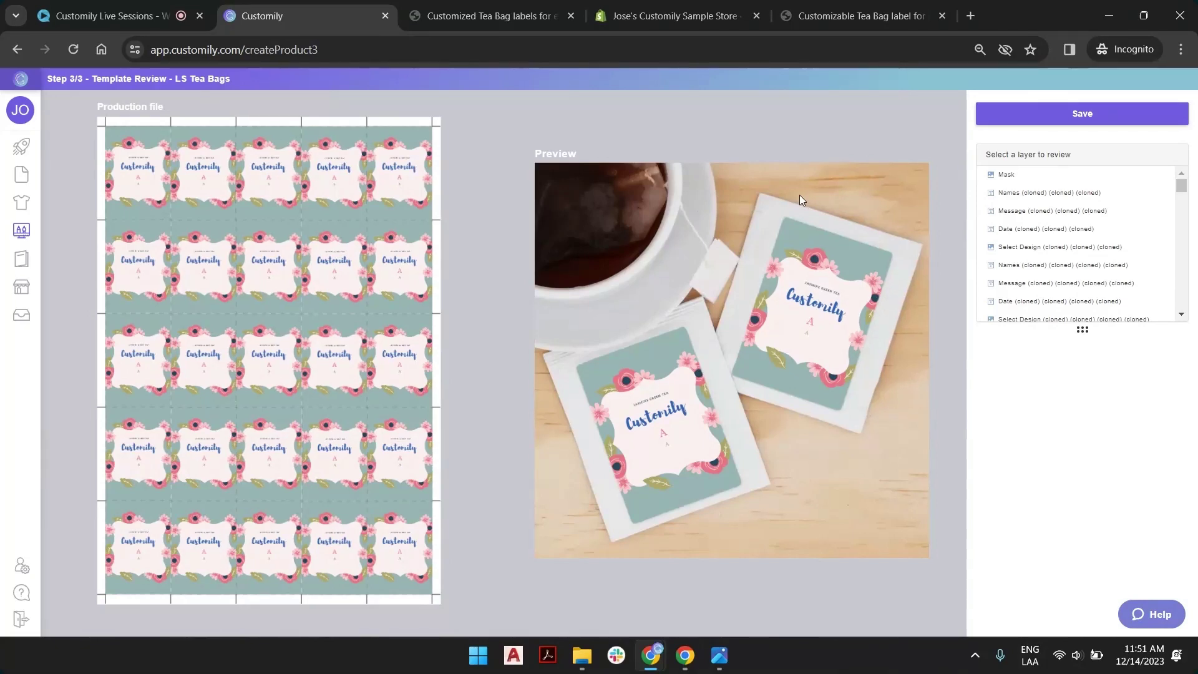
Step: Save the LS Tea Bags template and start connecting it with a Shopify product
click(1040, 108)
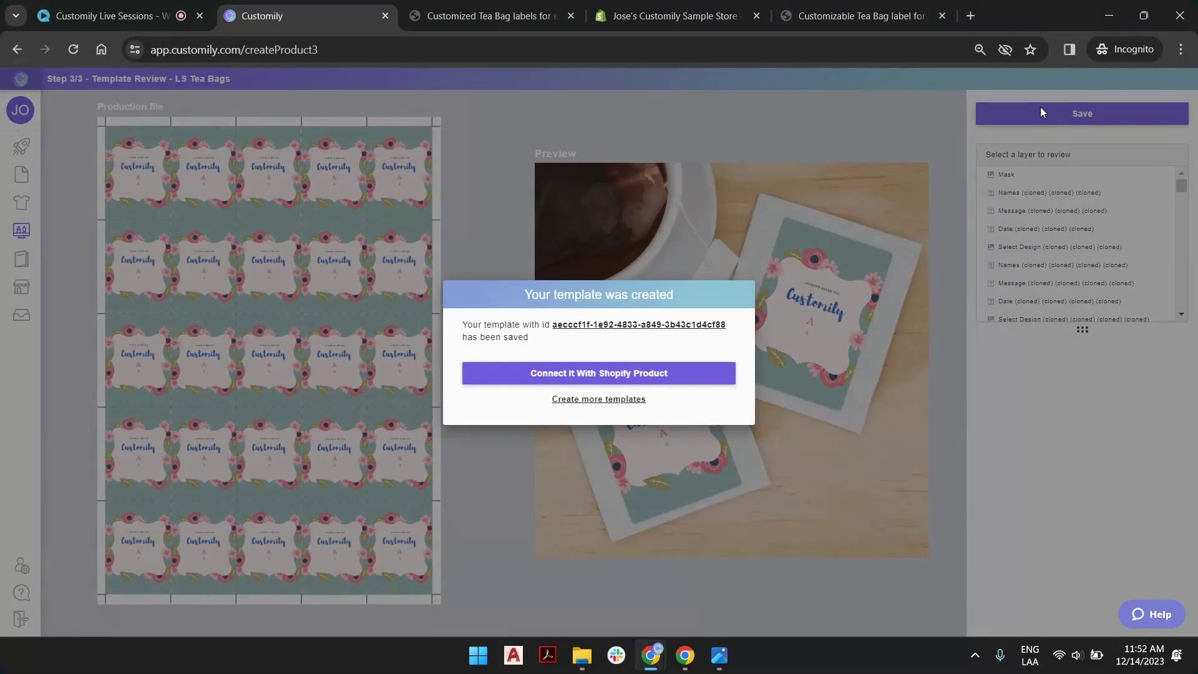
click(580, 378)
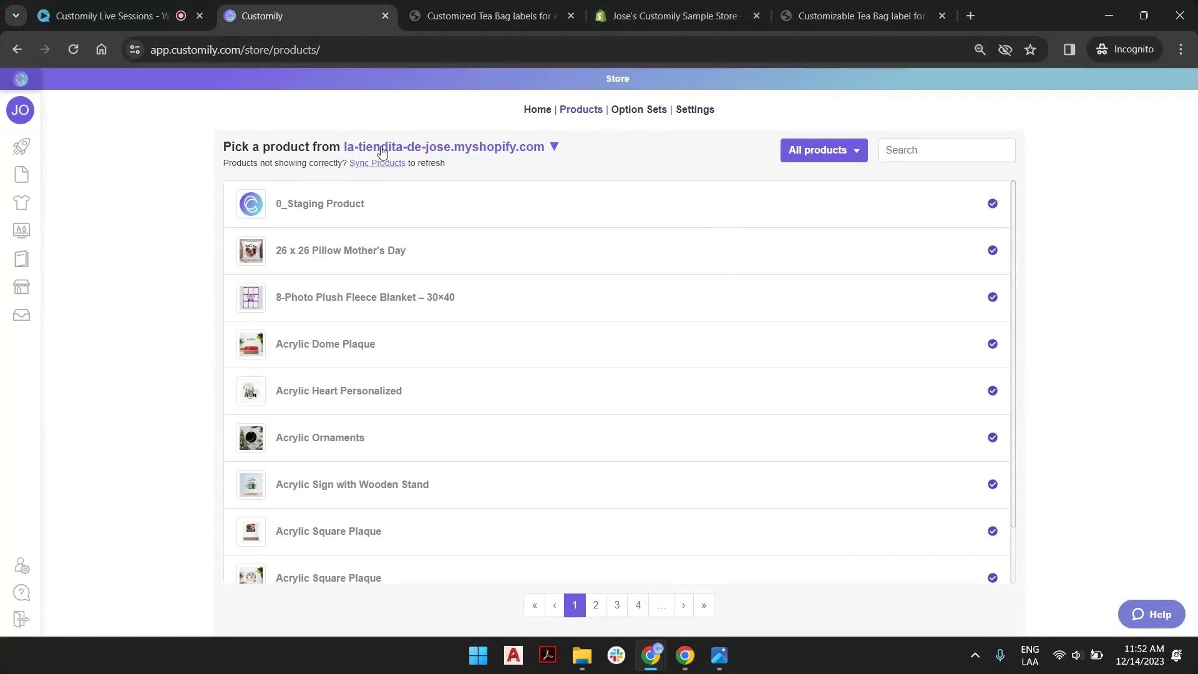
Step: Filter the store products to Not linked to Customily, sync the product list, and check the tea bag product's store page
click(861, 157)
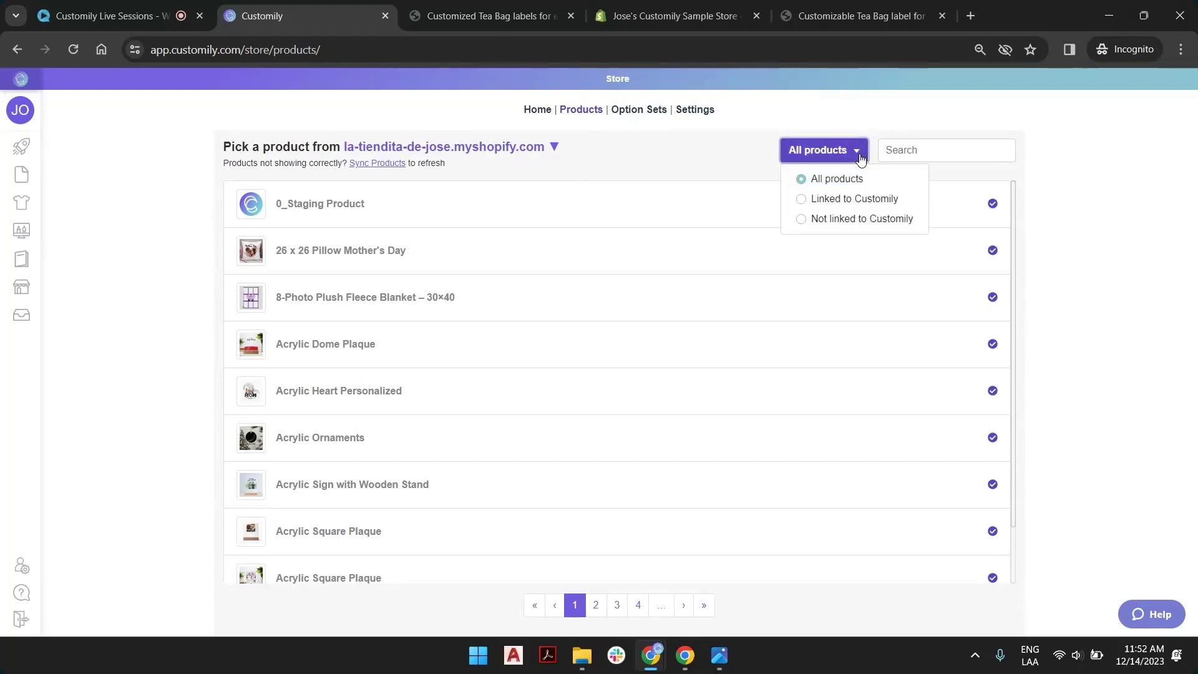
click(855, 227)
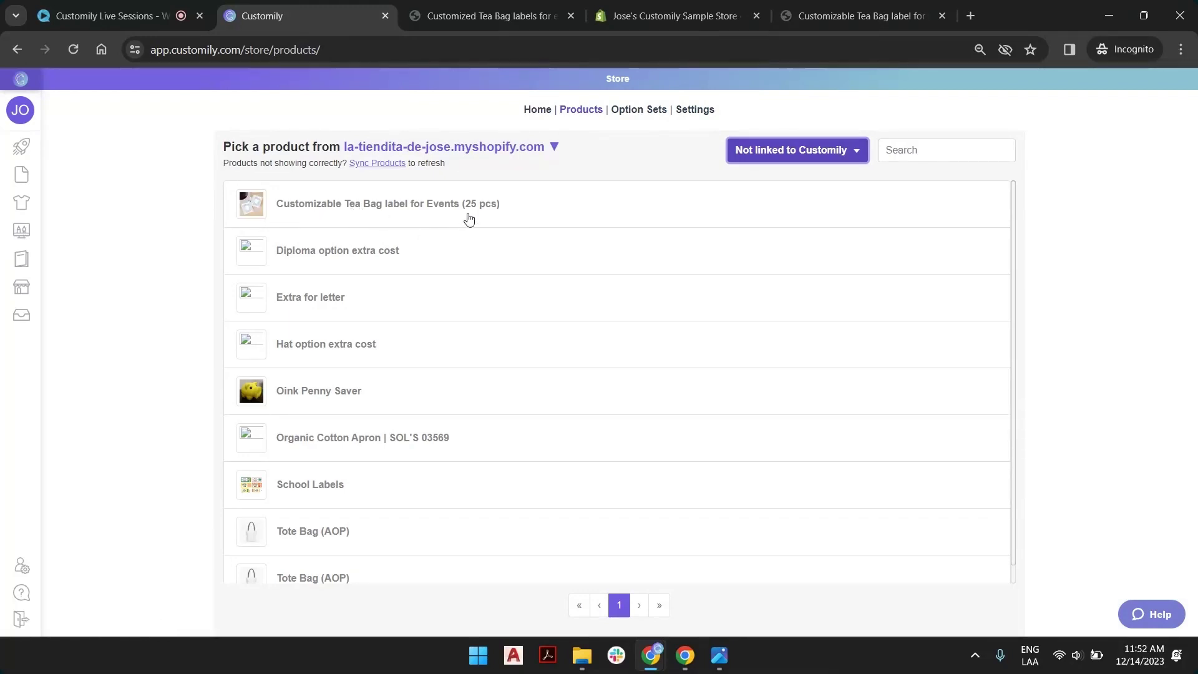
click(384, 165)
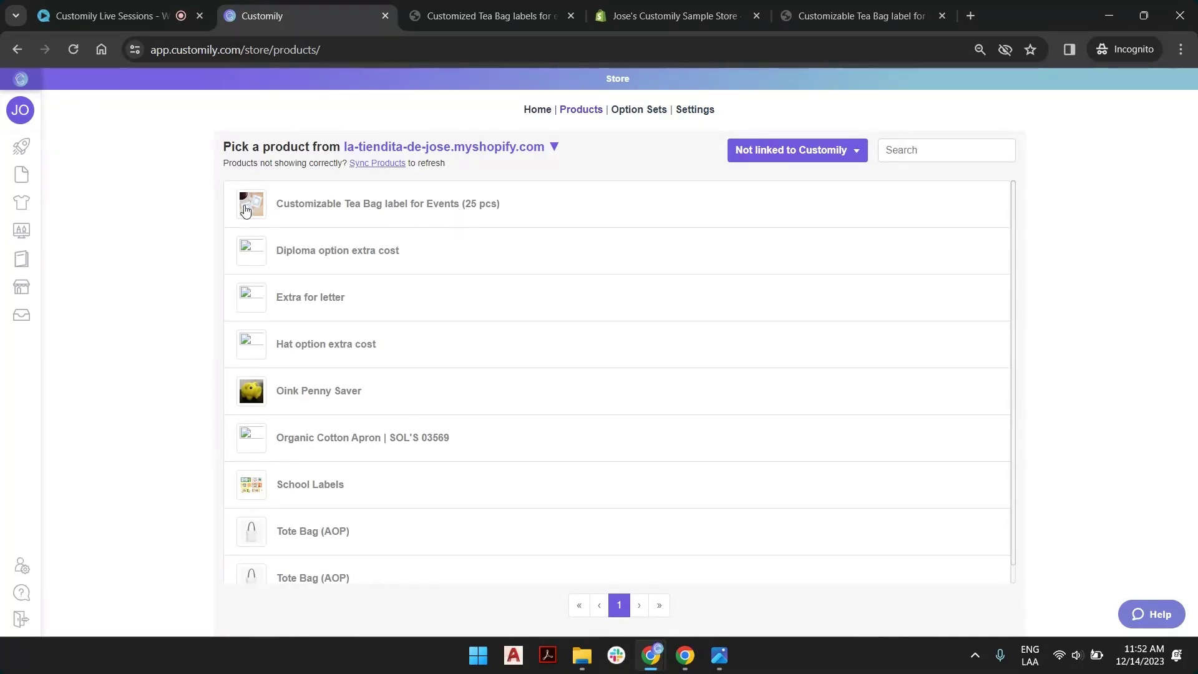
click(873, 15)
click(305, 16)
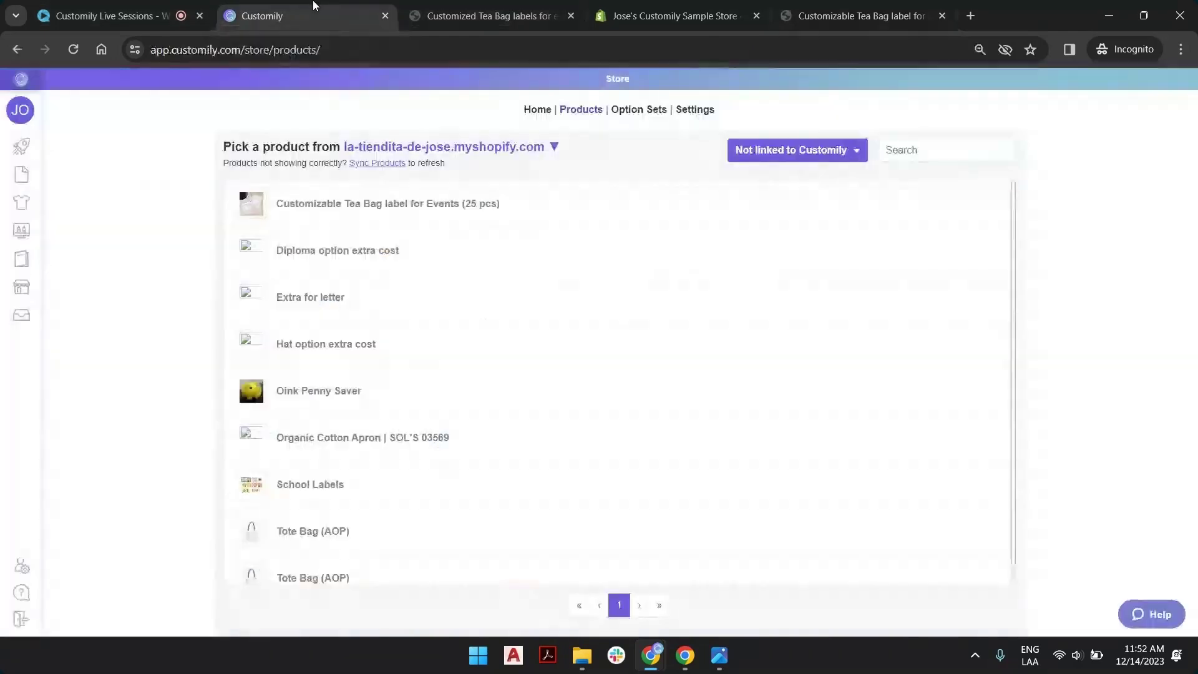
Step: Link the LS Tea Bags template to the Customizable Tea Bag label for Events (25 pcs) product, creating its options set and saving
click(541, 201)
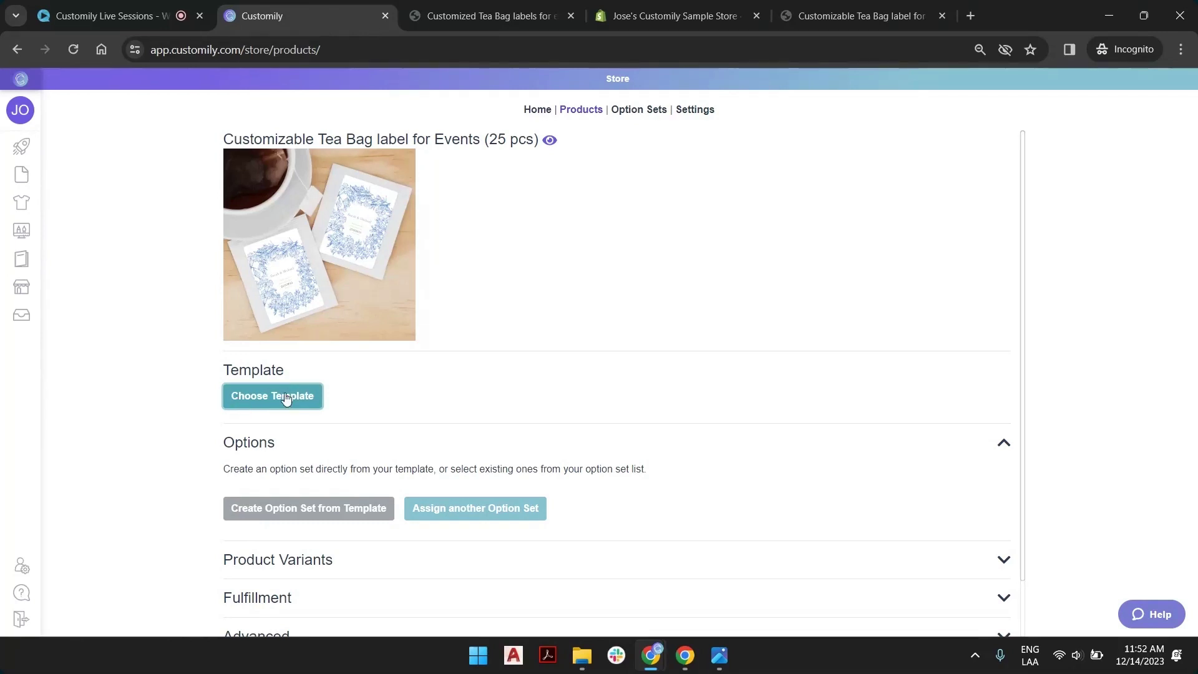
click(812, 5)
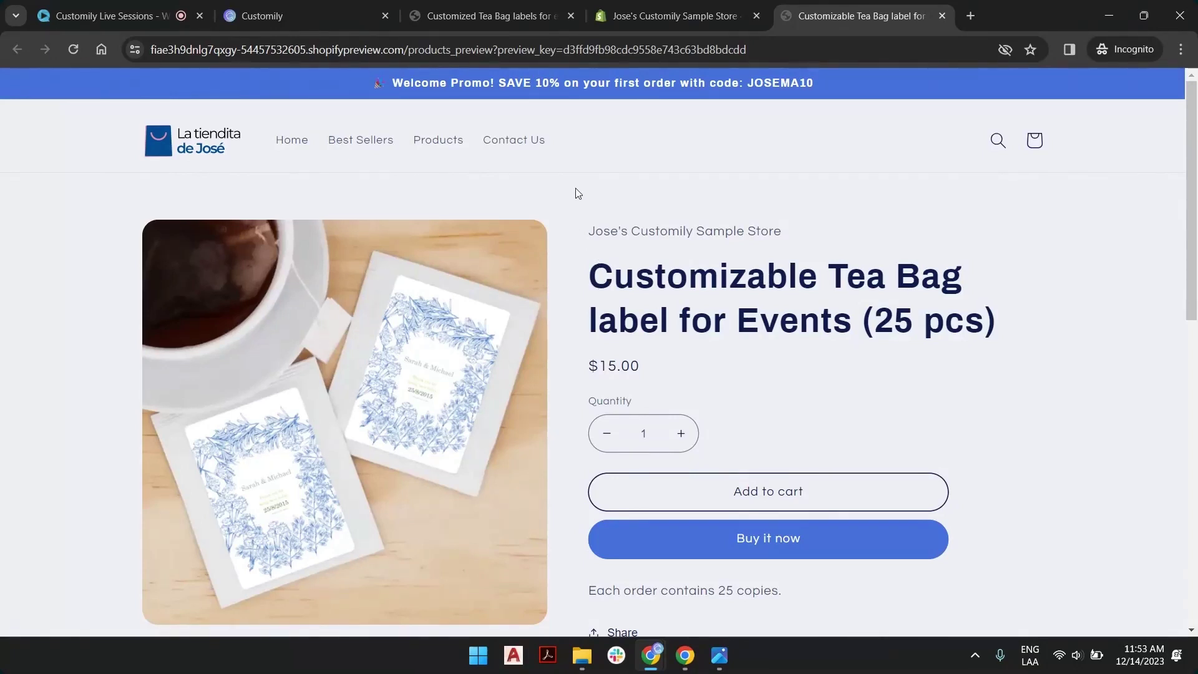
click(292, 19)
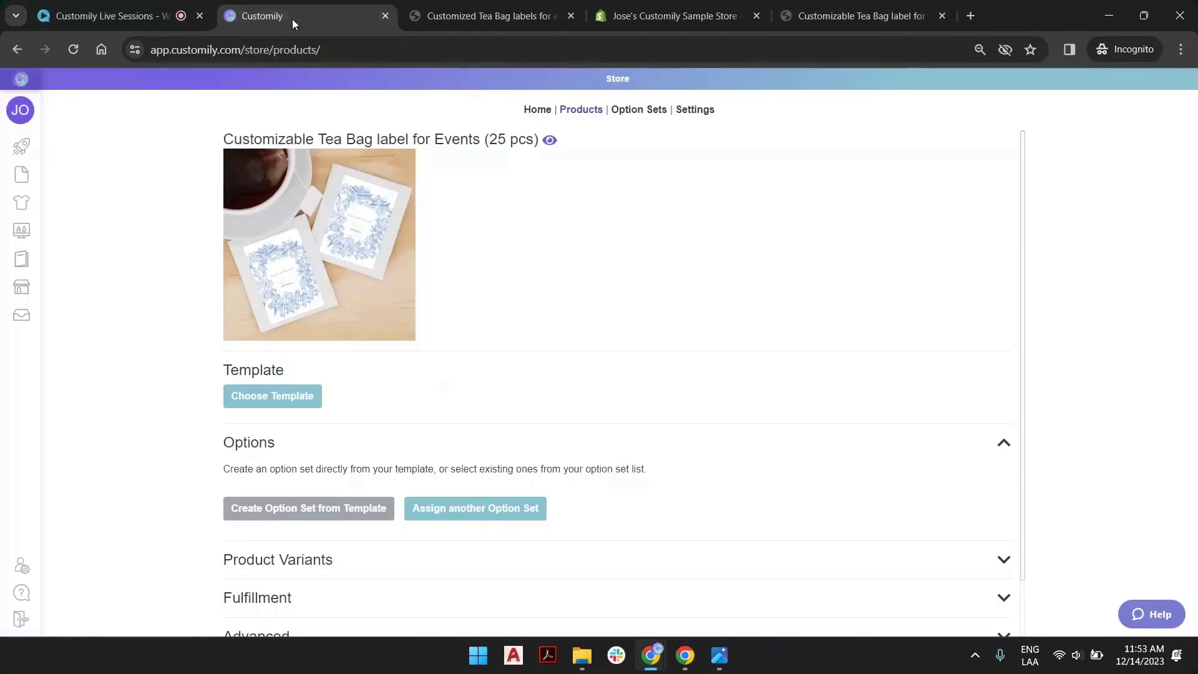
click(282, 399)
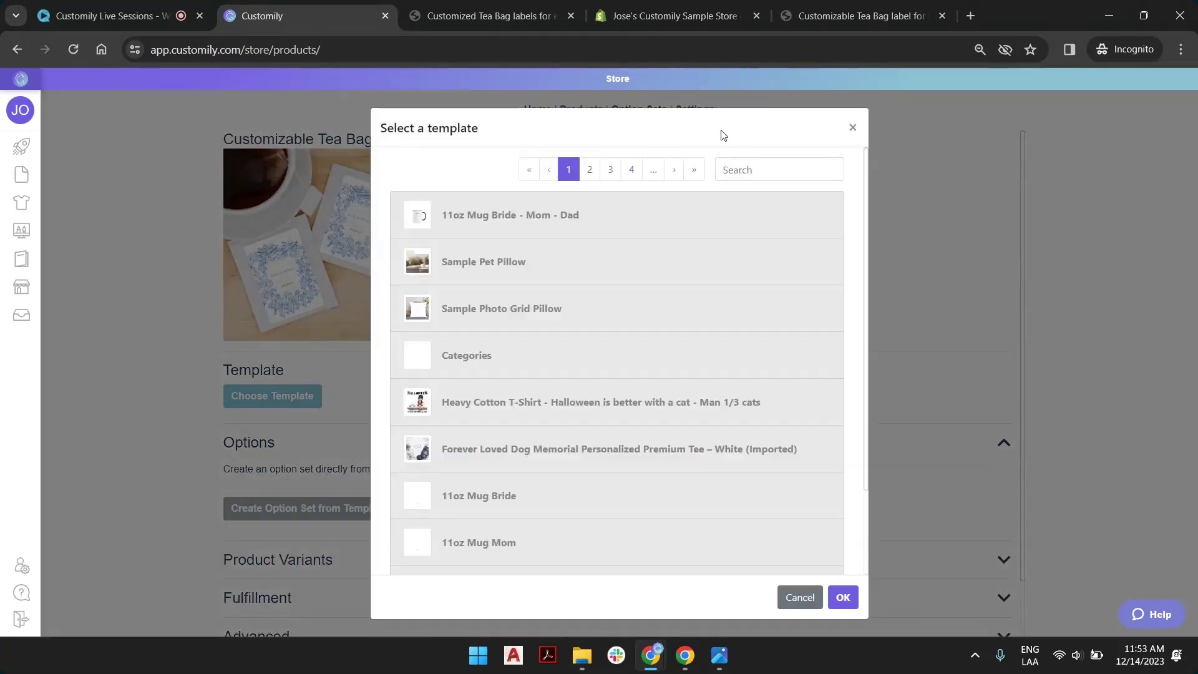
click(695, 169)
scroll(564, 375, down, 1)
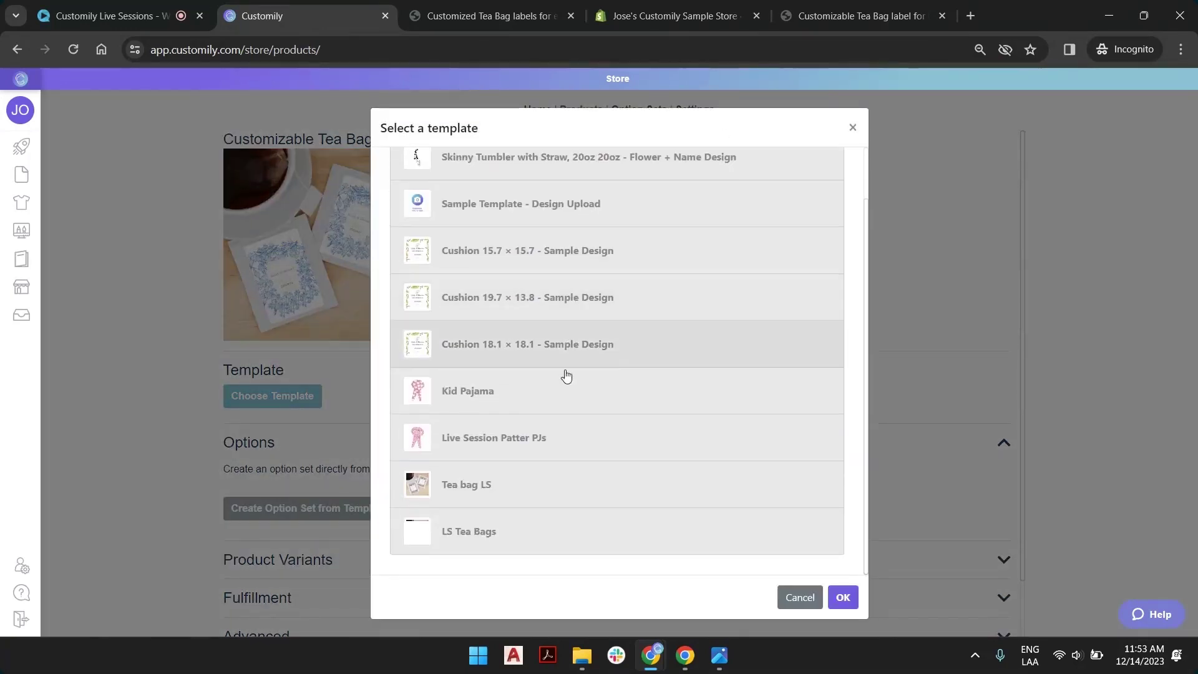
click(536, 537)
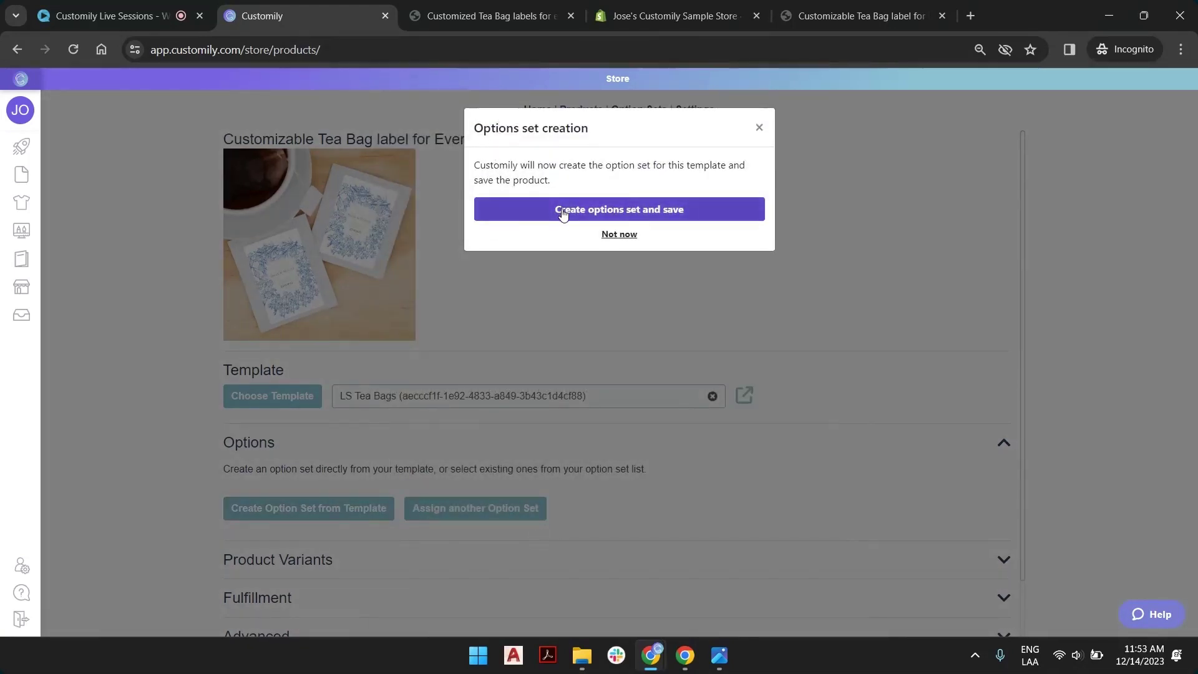
click(670, 212)
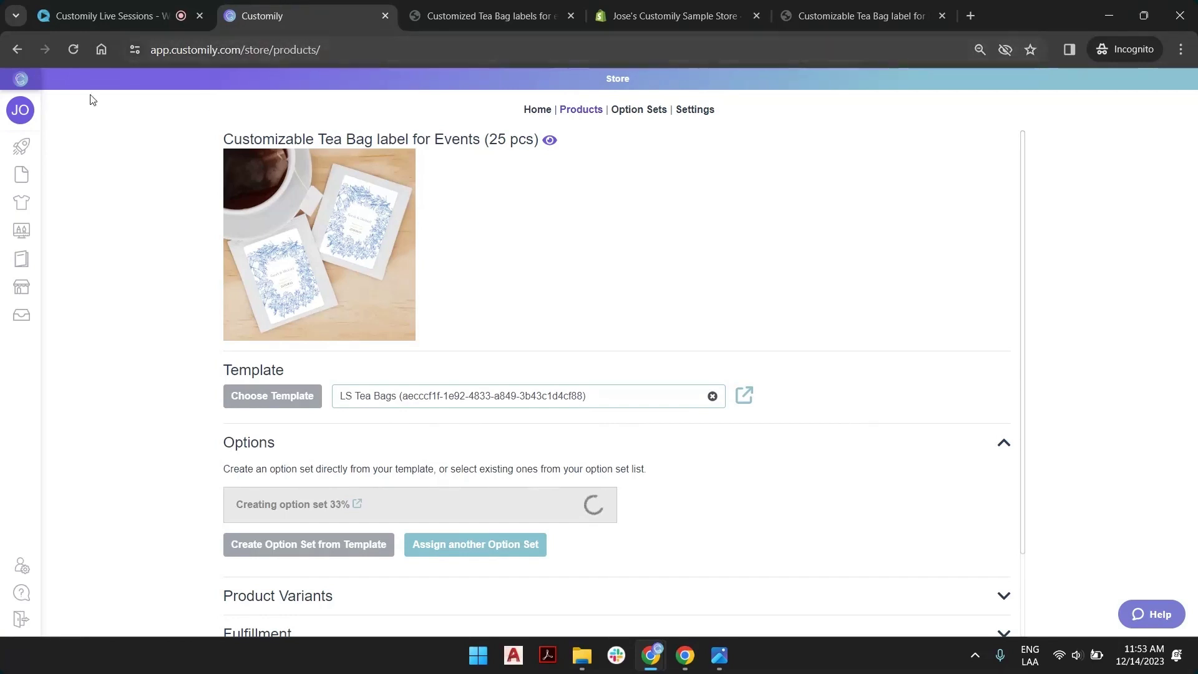
Step: Open the templates list in a separate tab, sort it by most recently modified, and open the LS Tea Bags template
mouse_move(32, 162)
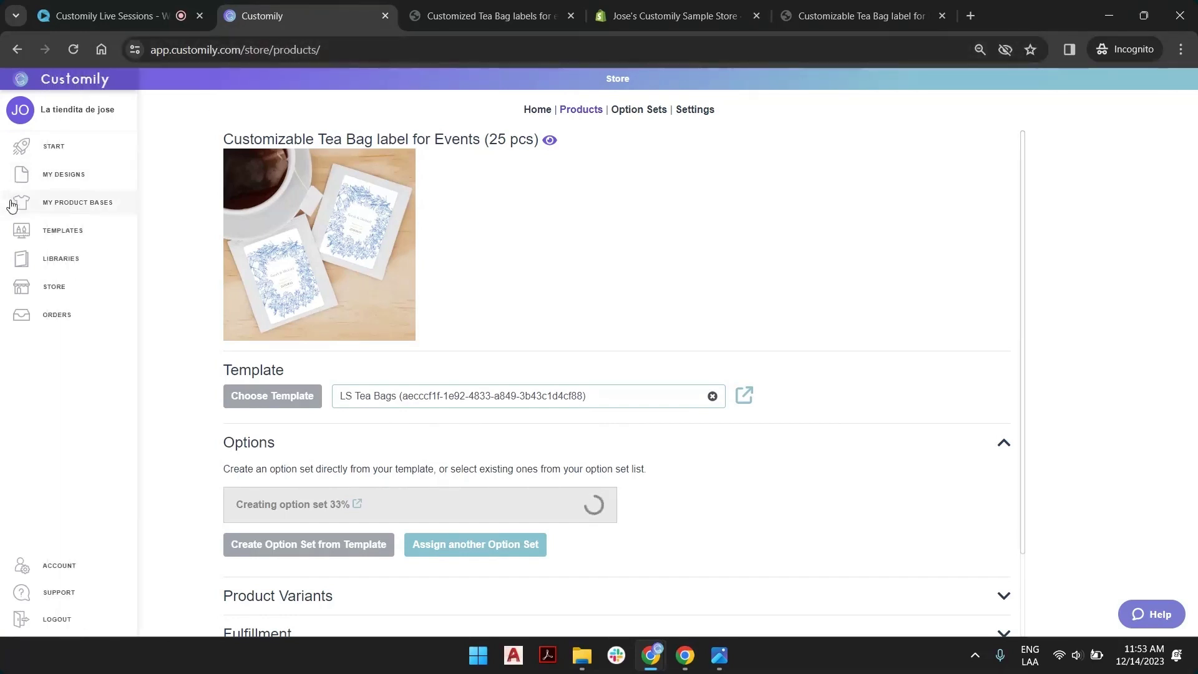
middle_click(55, 236)
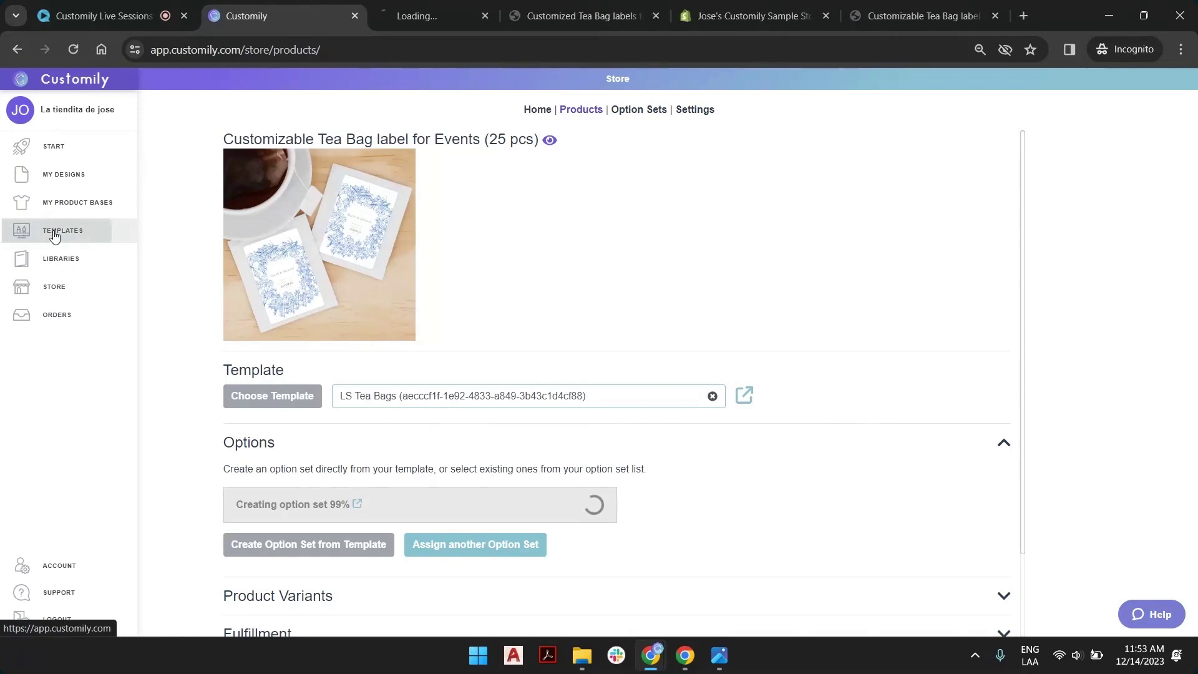
click(419, 9)
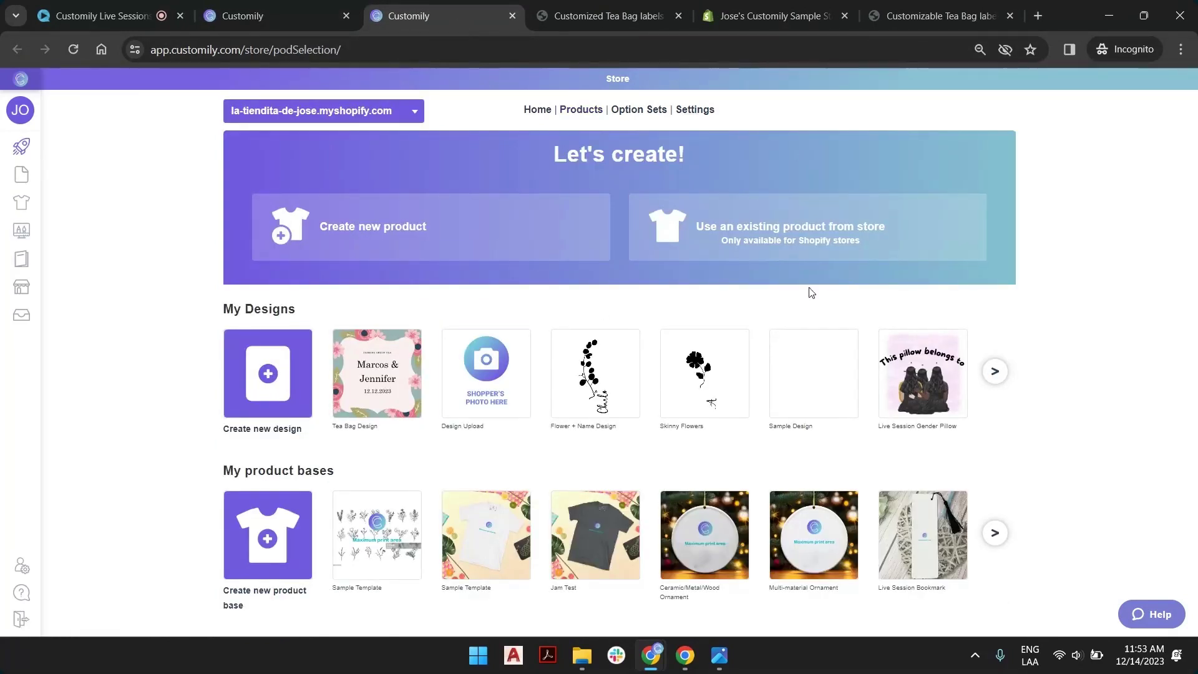
click(275, 15)
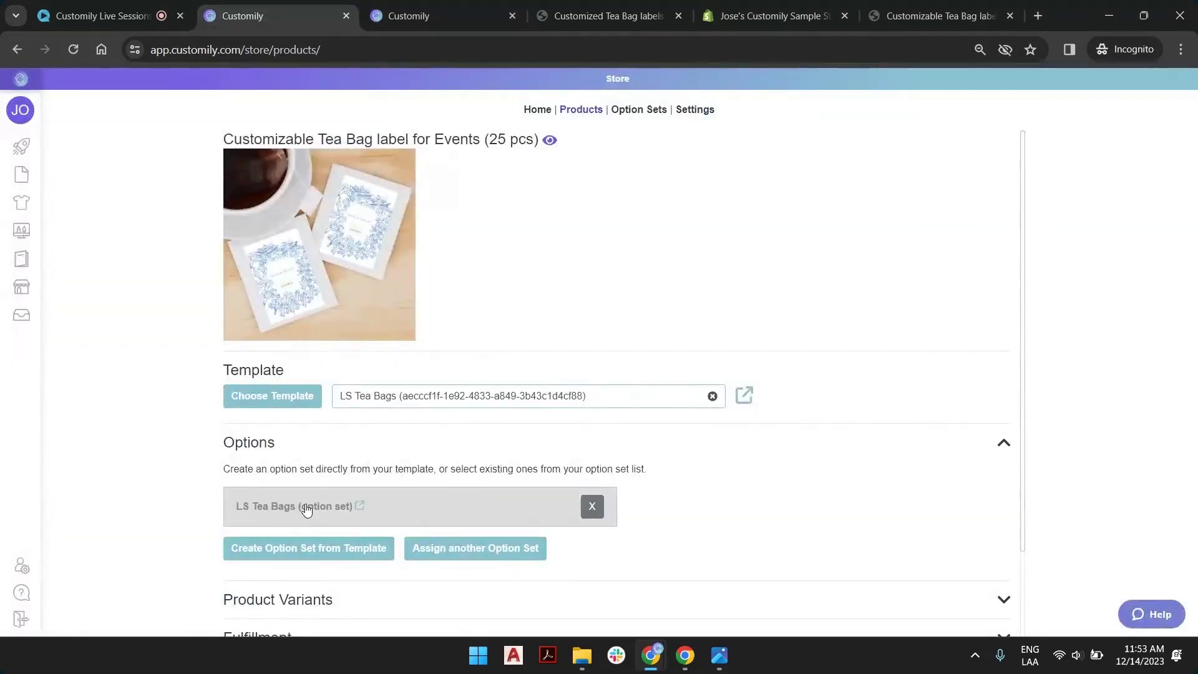
click(435, 14)
mouse_move(40, 202)
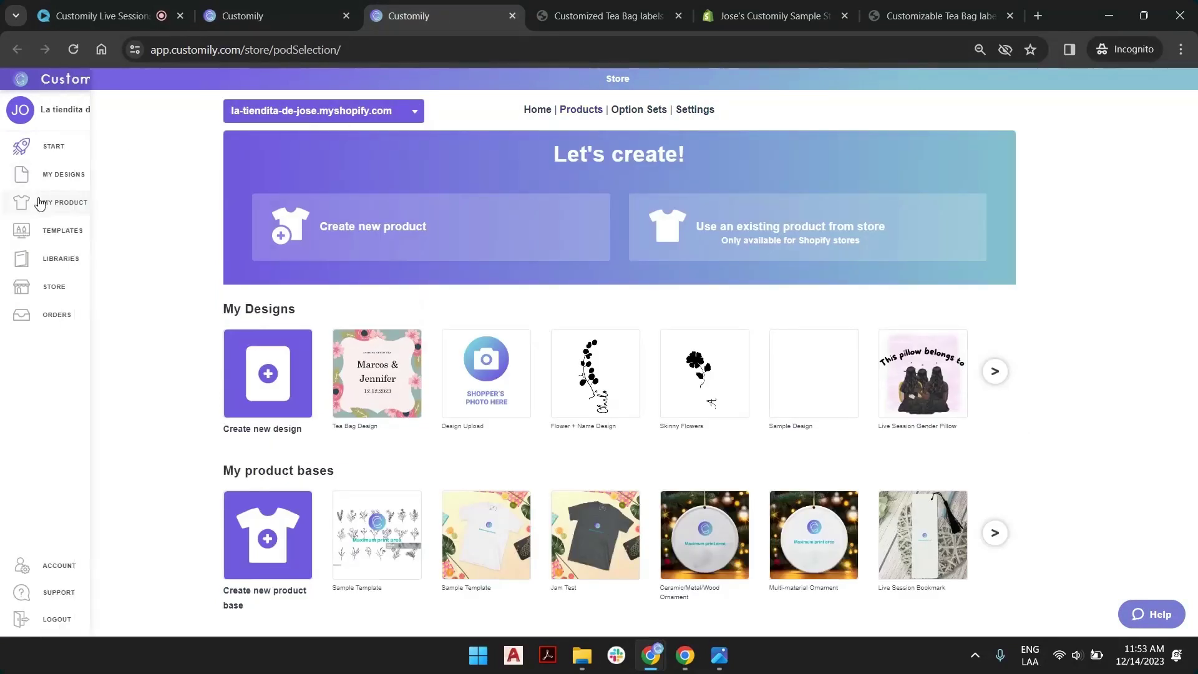
click(45, 231)
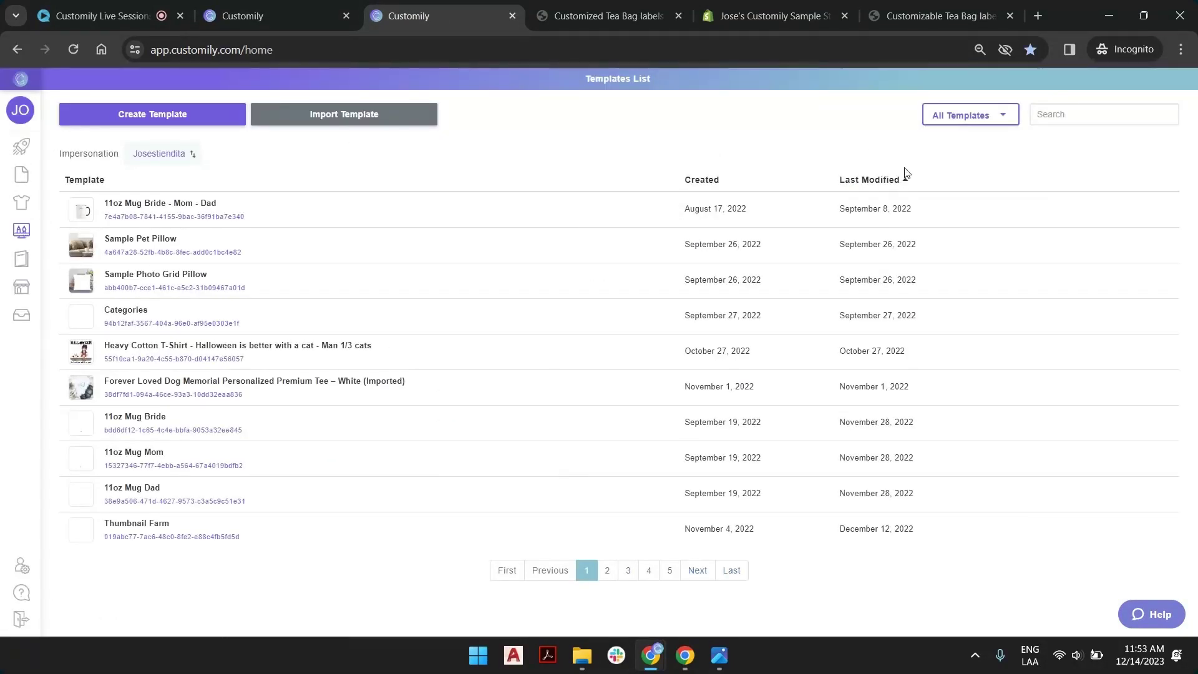
click(904, 176)
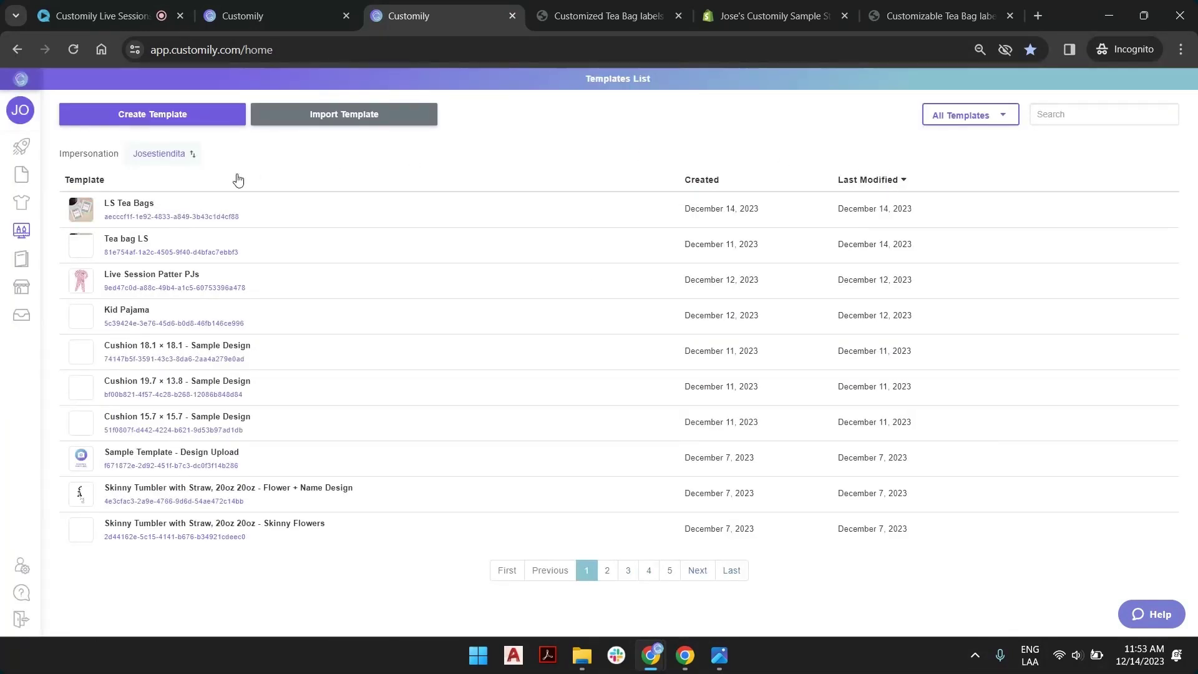
click(399, 203)
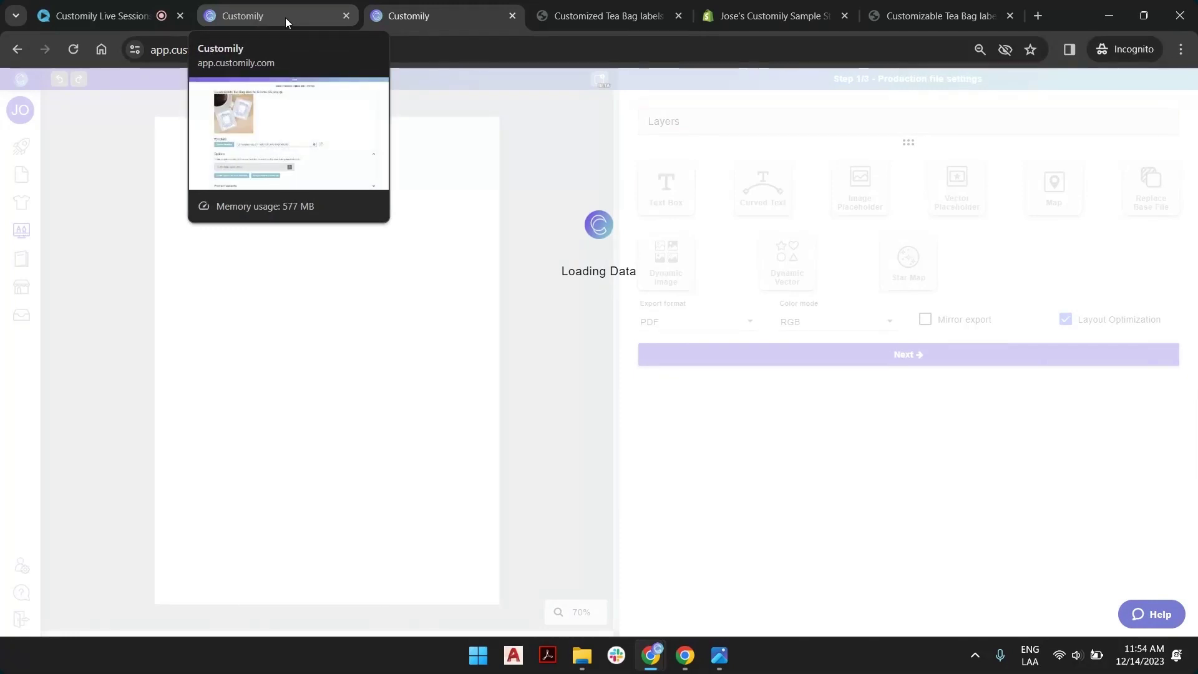
Step: Reload the tea bag label product's store page and hide the store preview bar
click(286, 18)
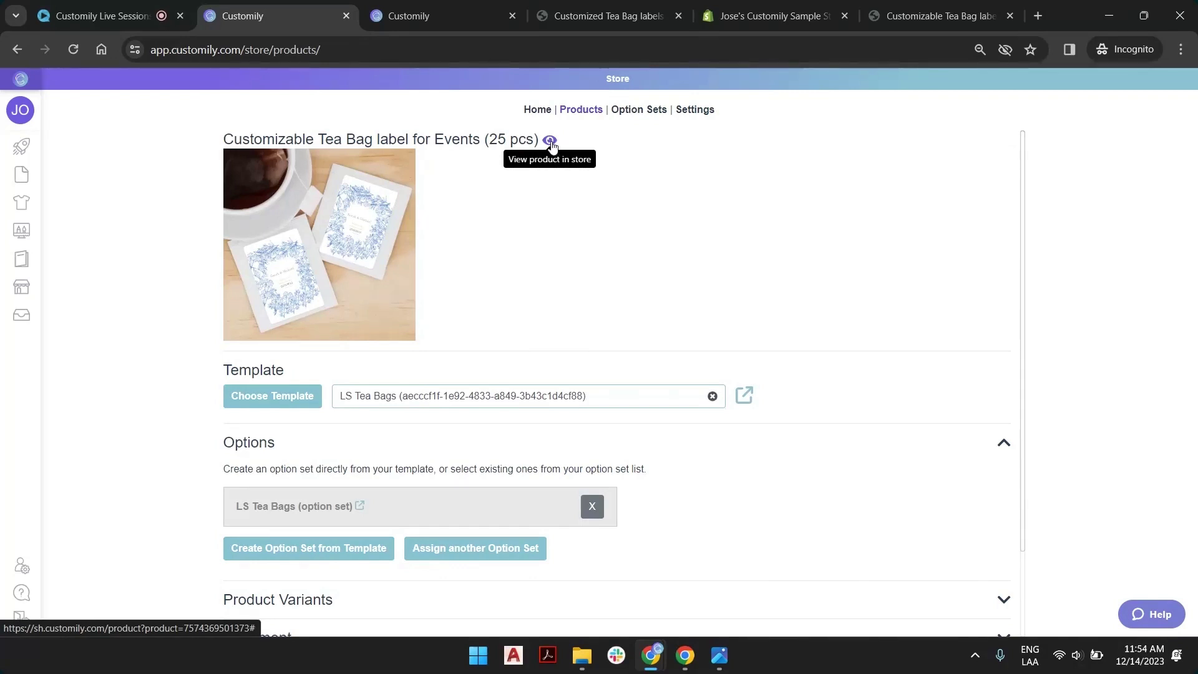
click(924, 13)
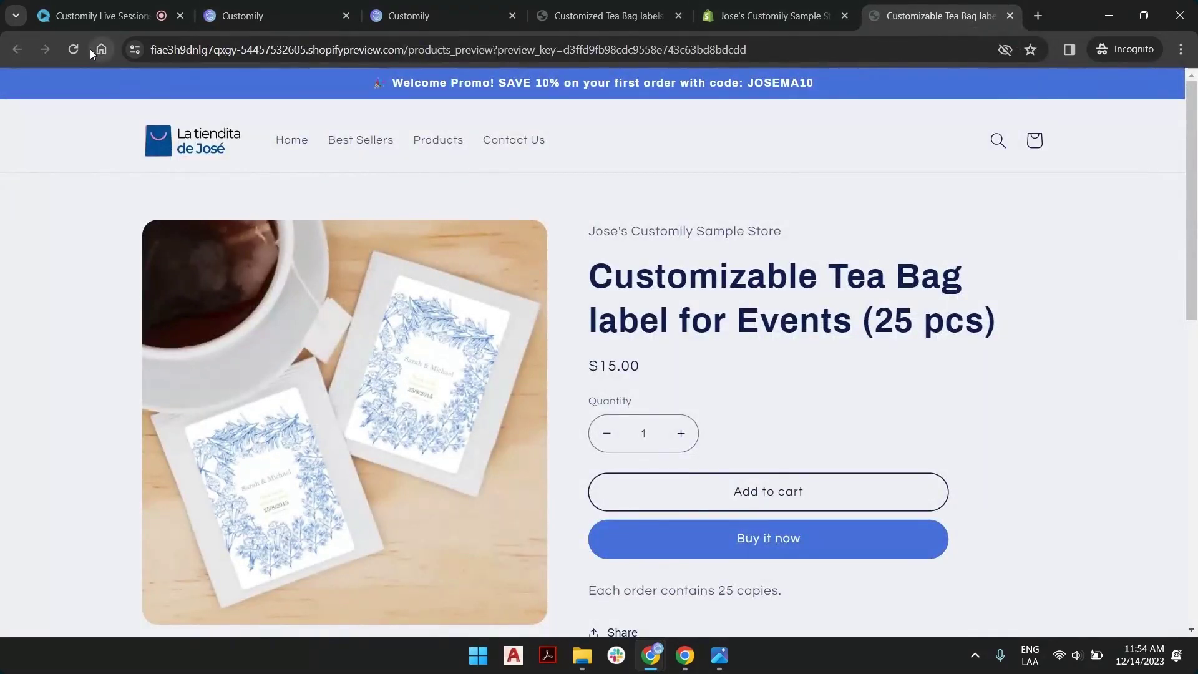
click(73, 49)
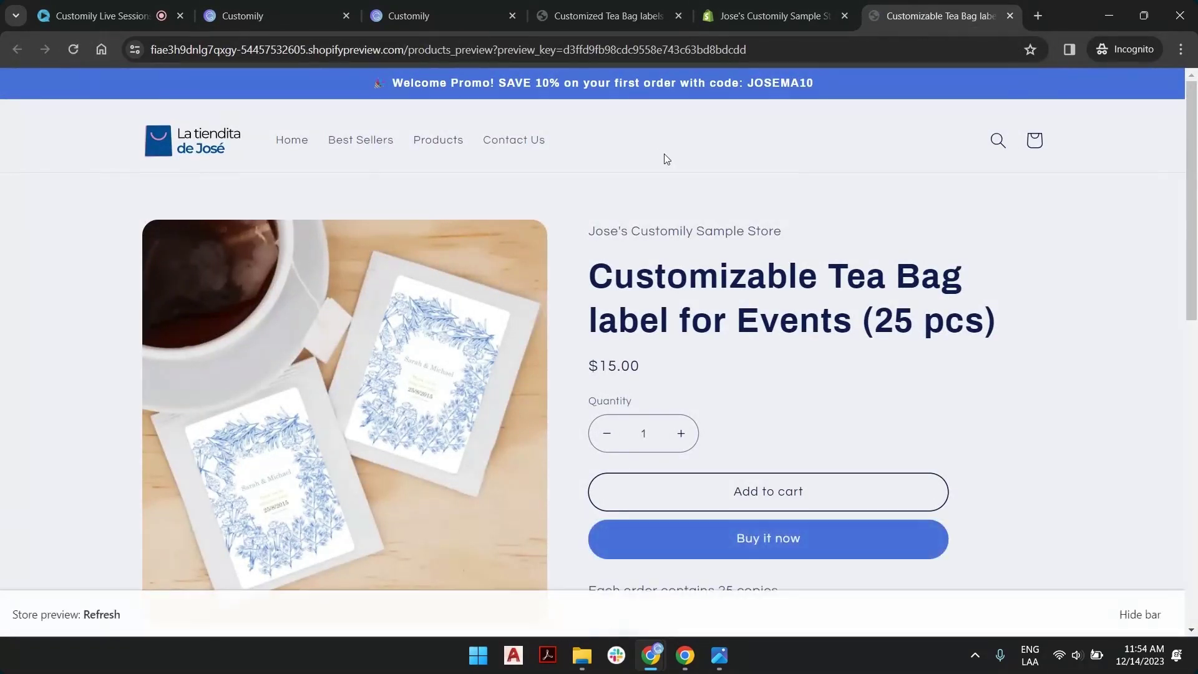
click(1140, 614)
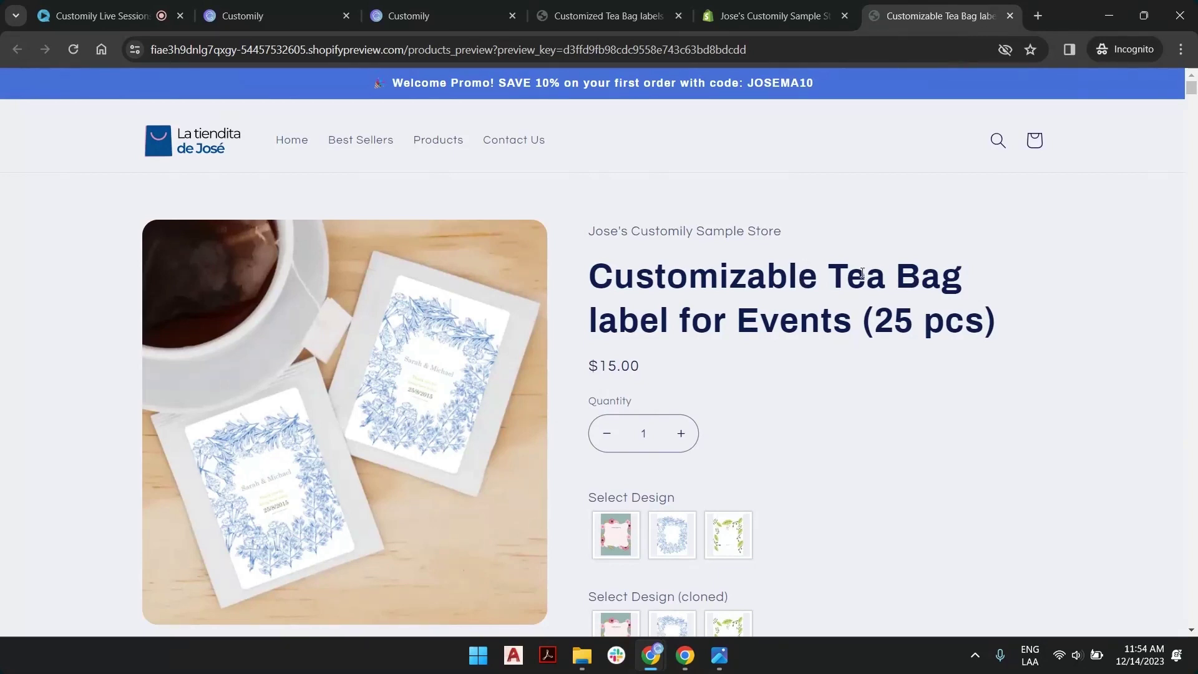
Step: Examine the Select Design swatches and Names fields among the personalization options on the tea bag product's store page
scroll(858, 285, down, 10)
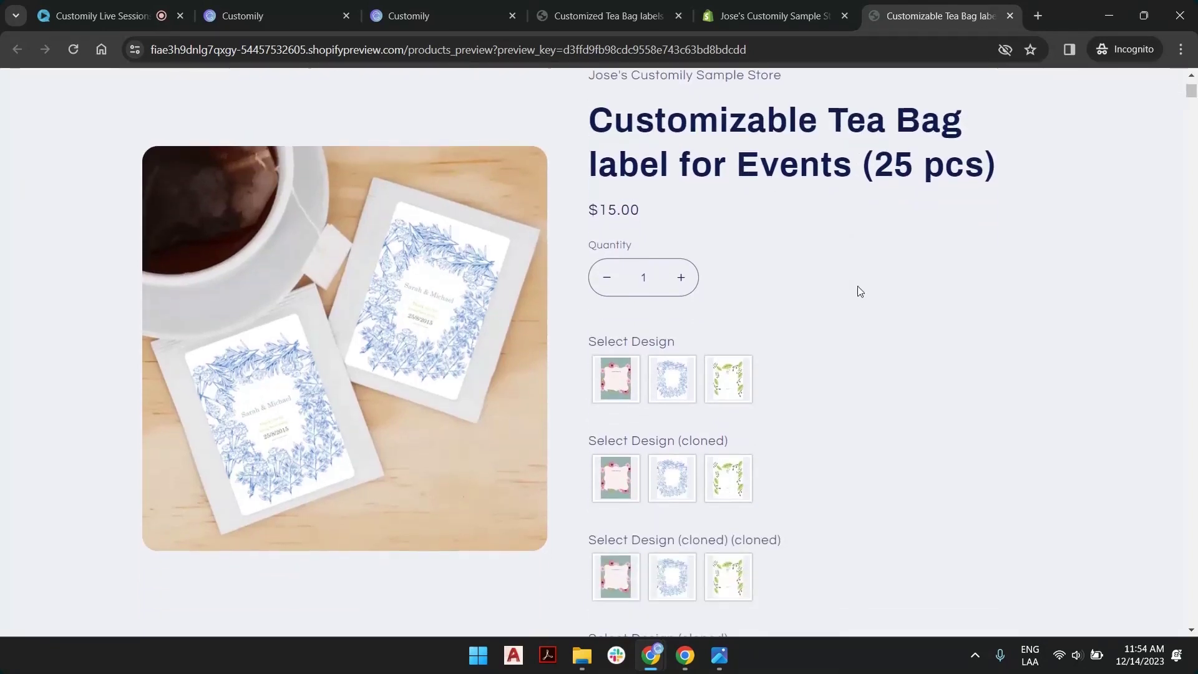
scroll(861, 257, down, 6)
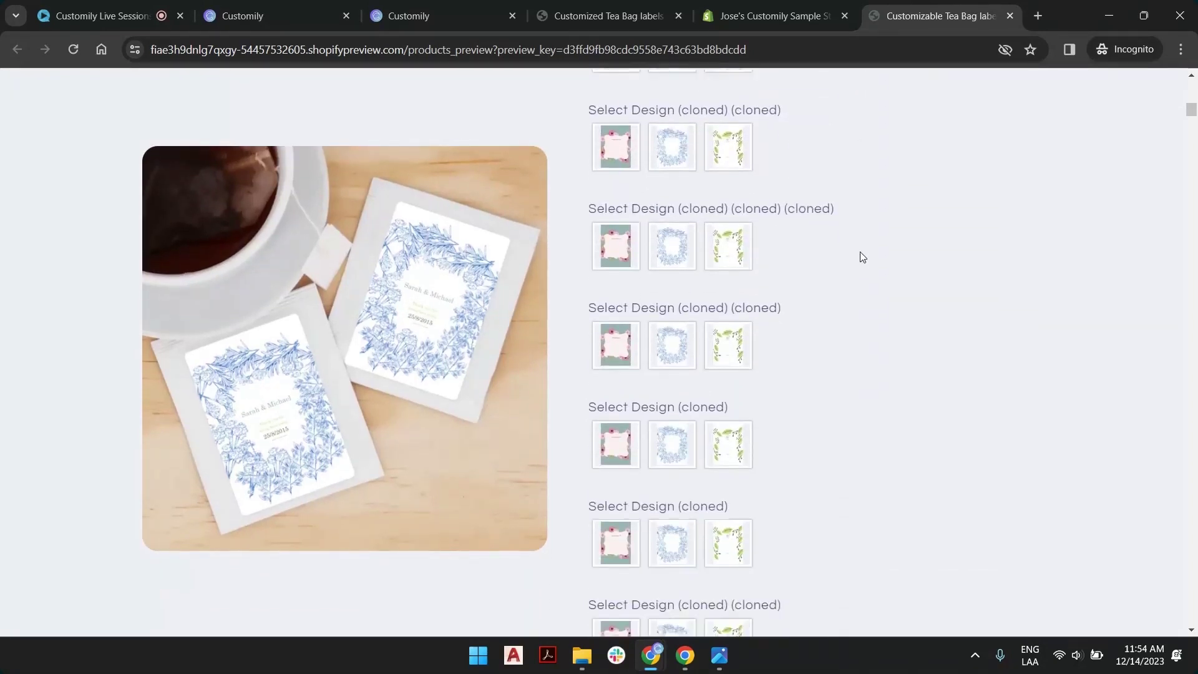
scroll(858, 272, down, 1)
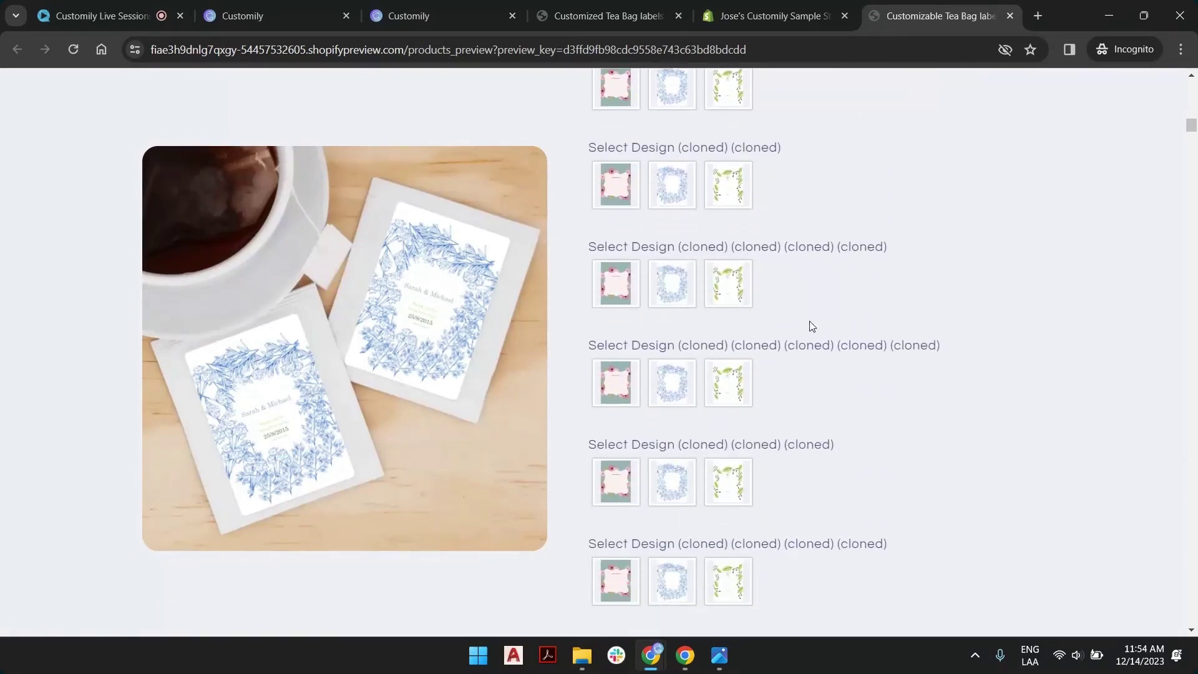
scroll(836, 346, down, 5)
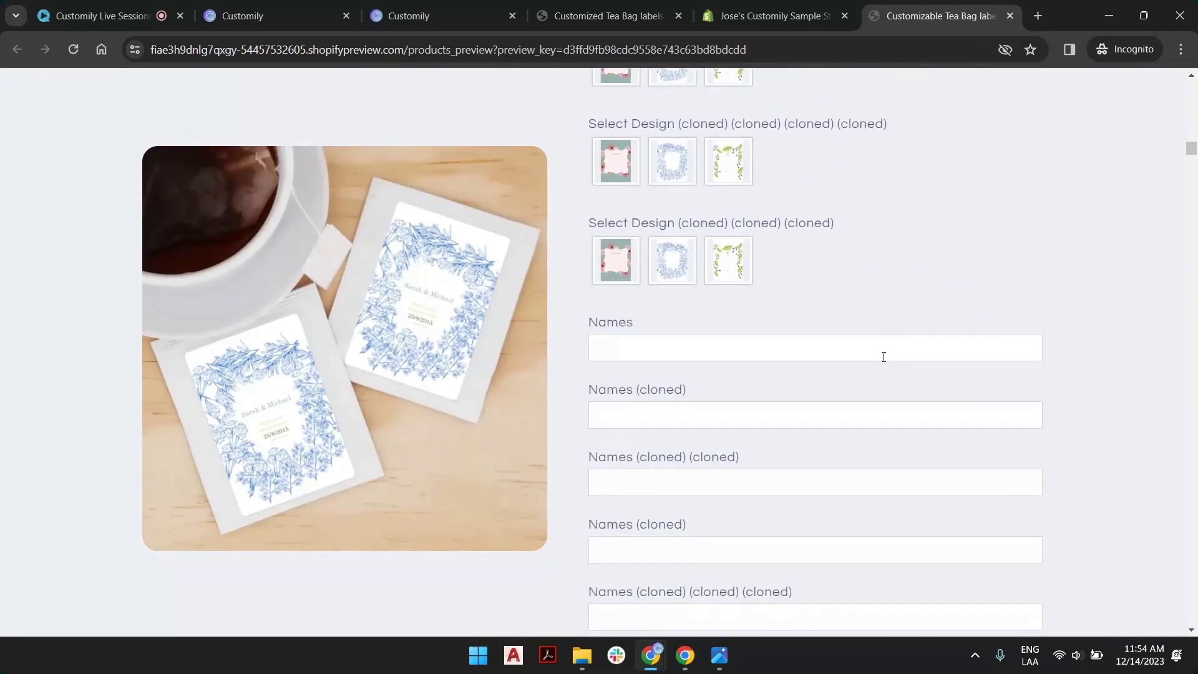
scroll(897, 300, down, 3)
scroll(893, 287, up, 10)
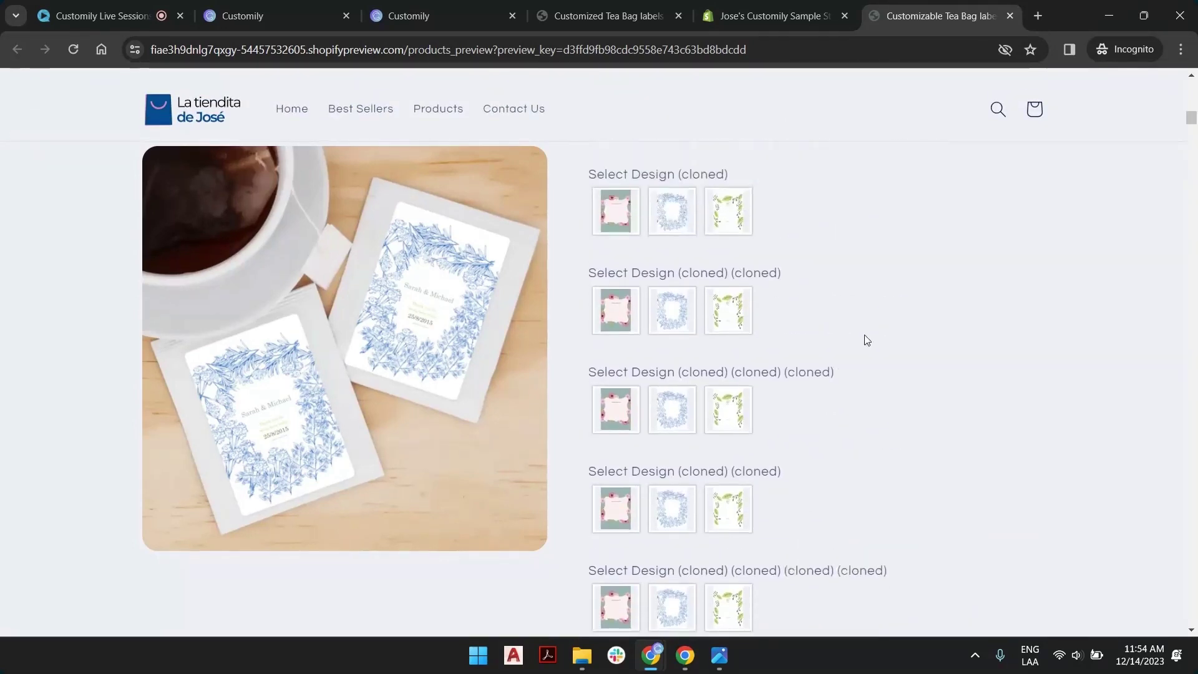
scroll(855, 325, up, 5)
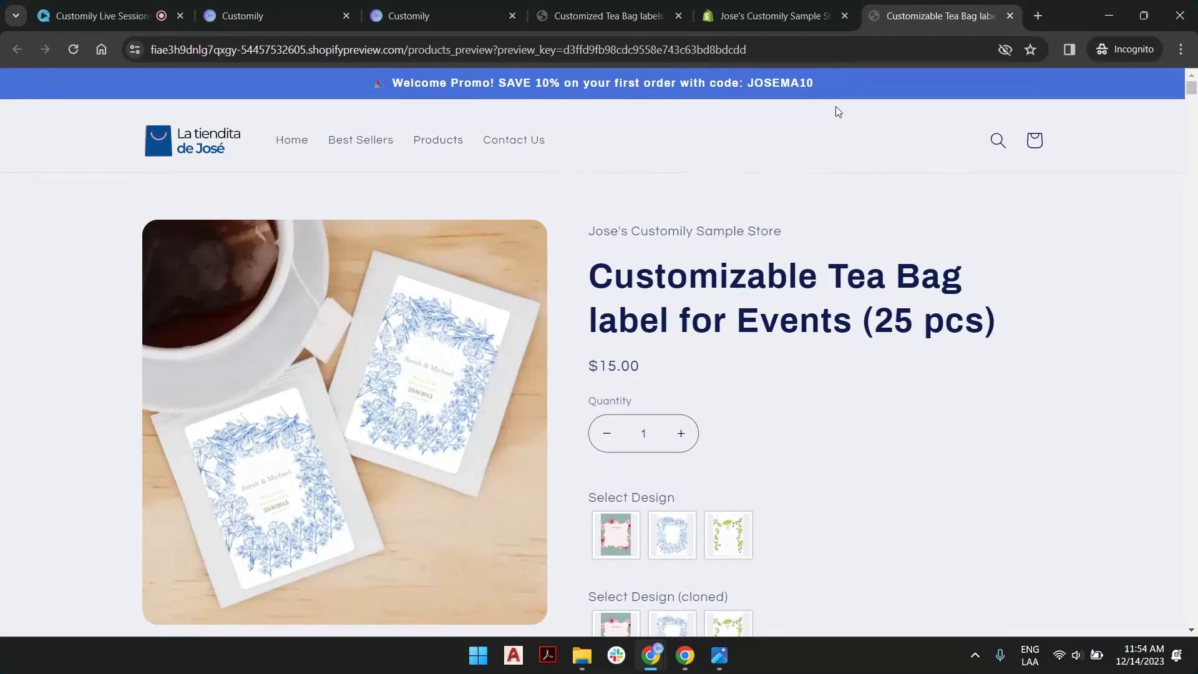
scroll(766, 322, down, 5)
scroll(657, 424, up, 5)
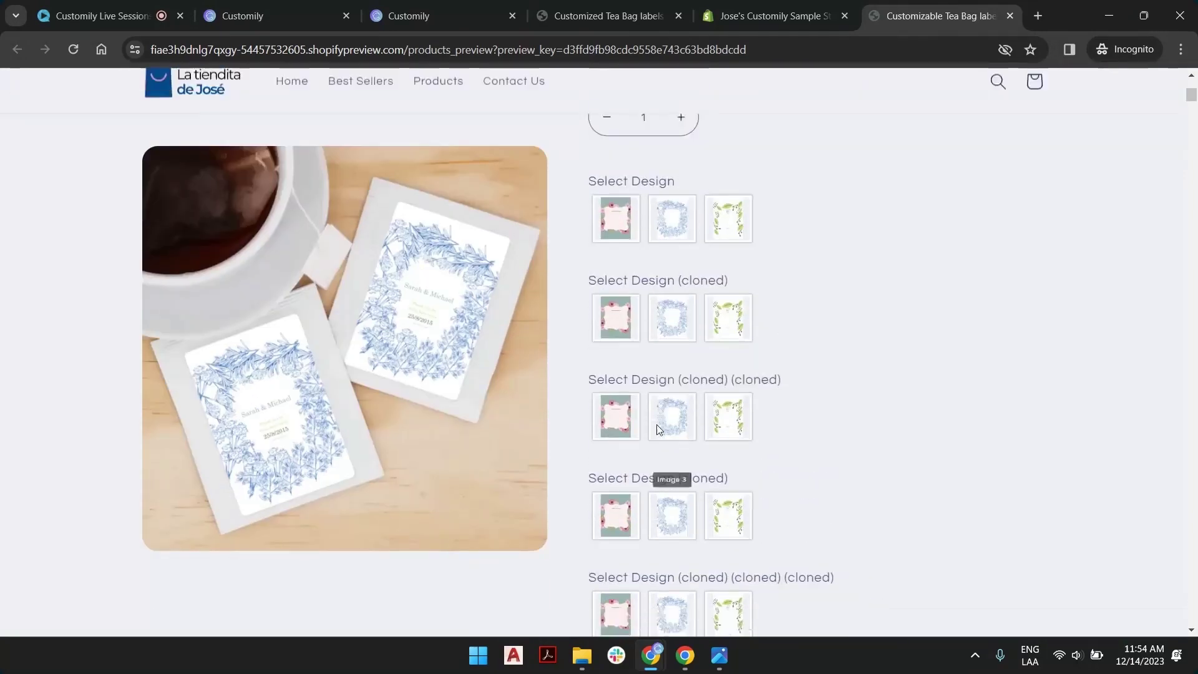
Step: Return to the linked product's settings and open its LS Tea Bags option set for editing
click(456, 7)
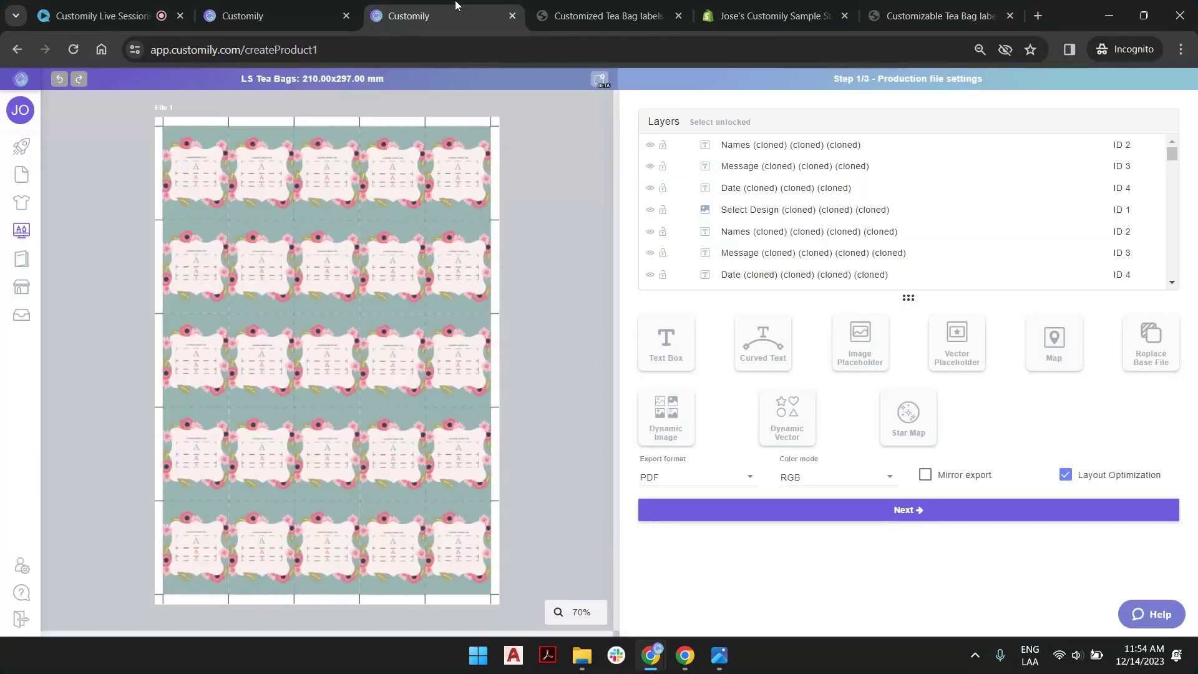
click(322, 7)
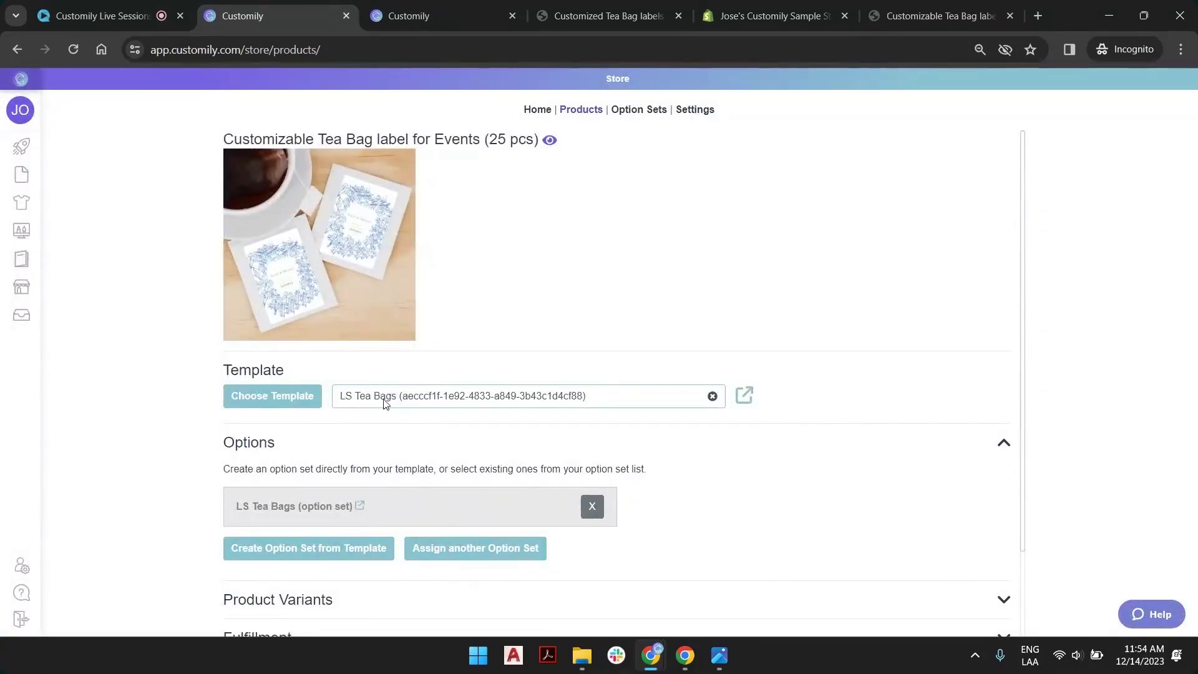
drag(348, 400, 576, 400)
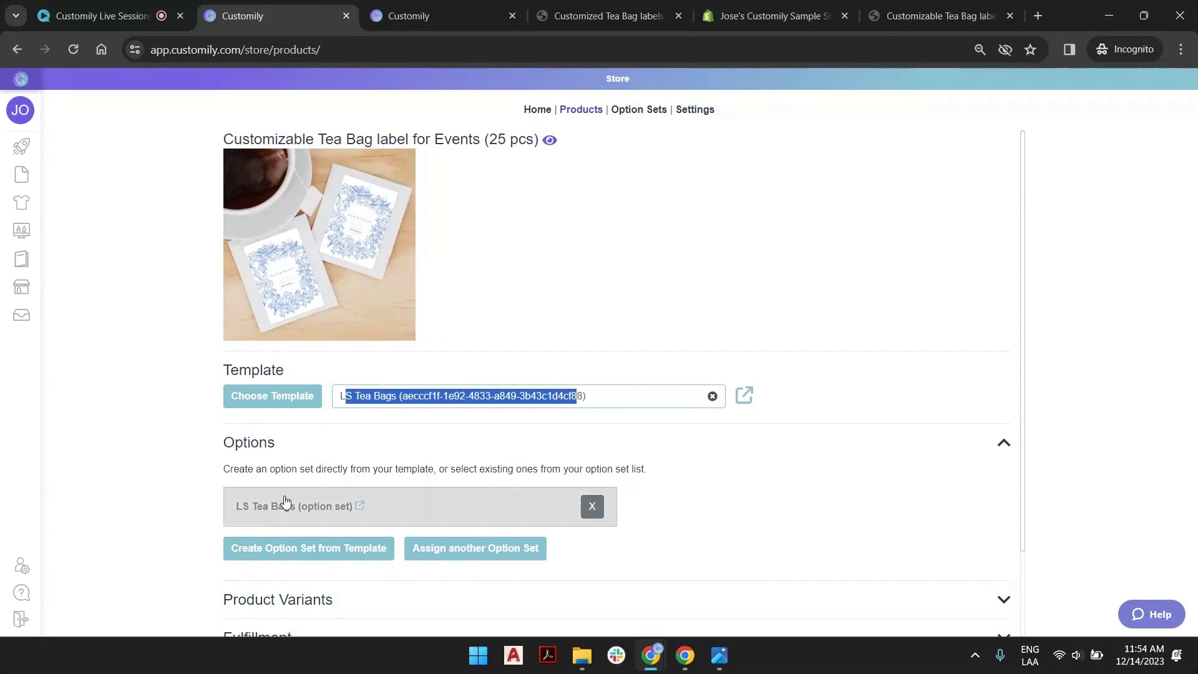
click(360, 509)
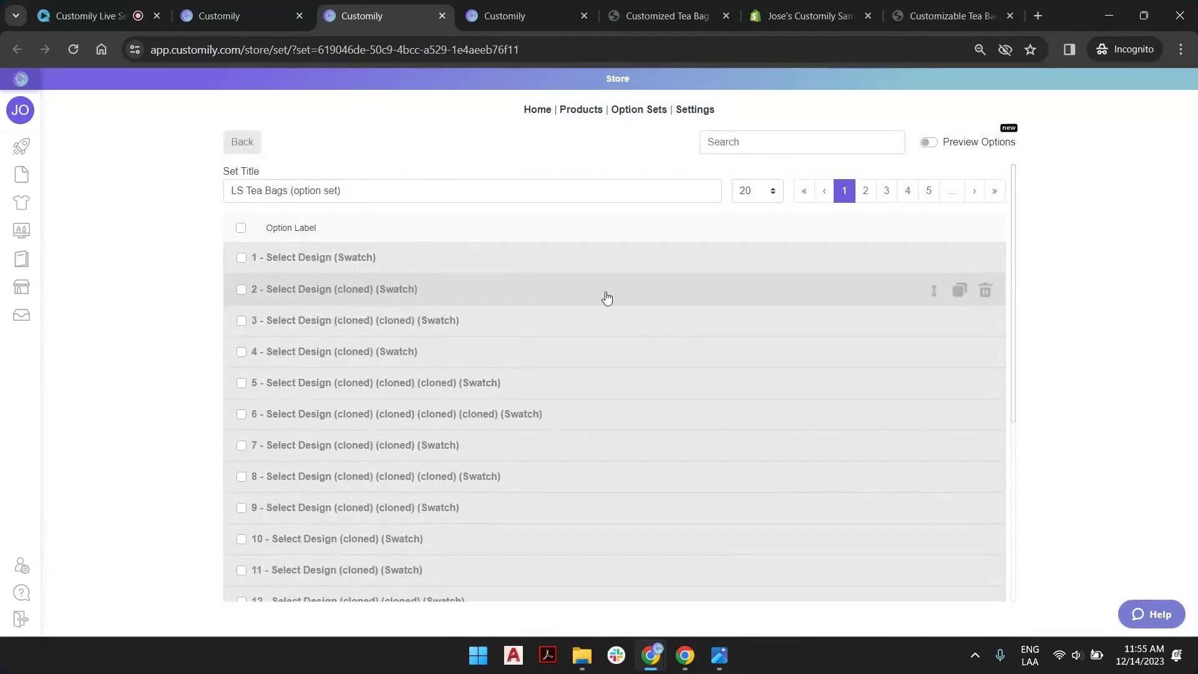
Step: Show 40 options per page in the option set and turn on Preview Options
click(772, 190)
click(753, 247)
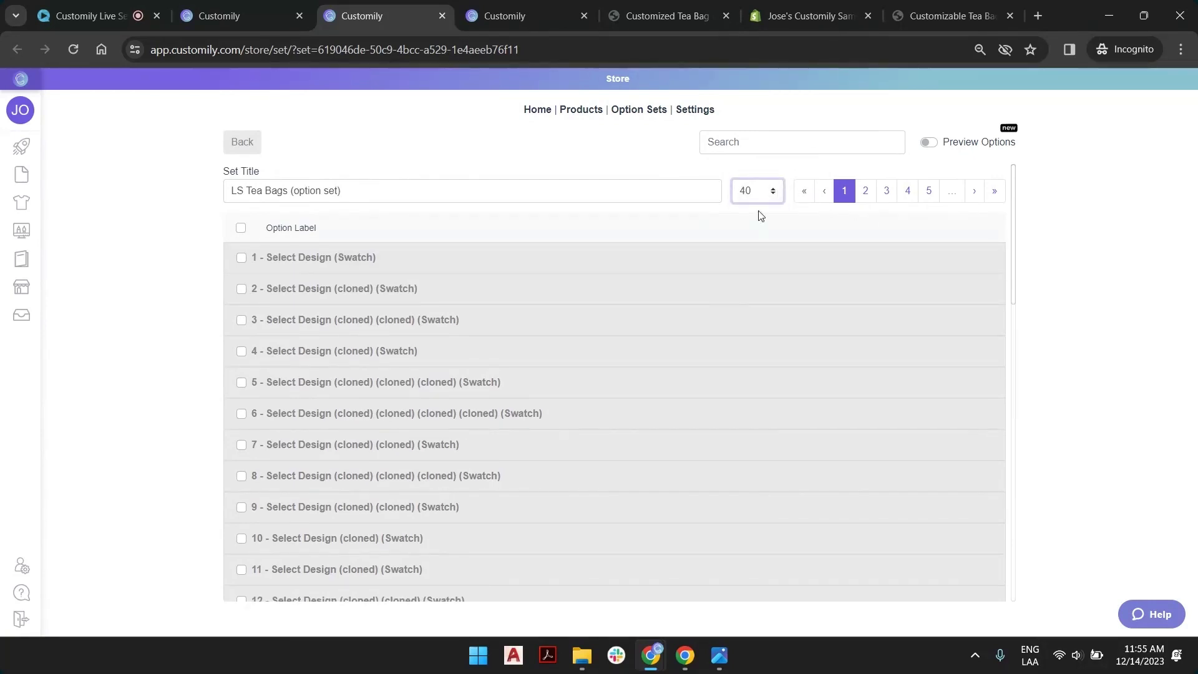
click(929, 142)
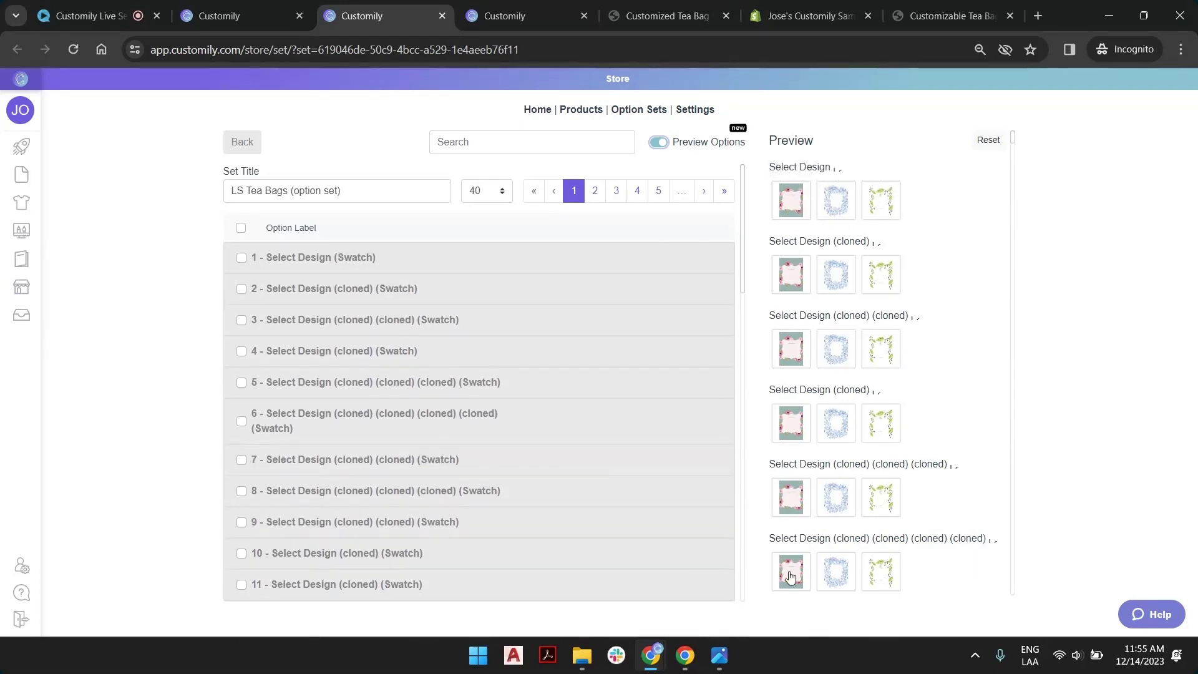
Step: Delete the first 40 listed options except the original Select Design swatch and Names text input
click(242, 228)
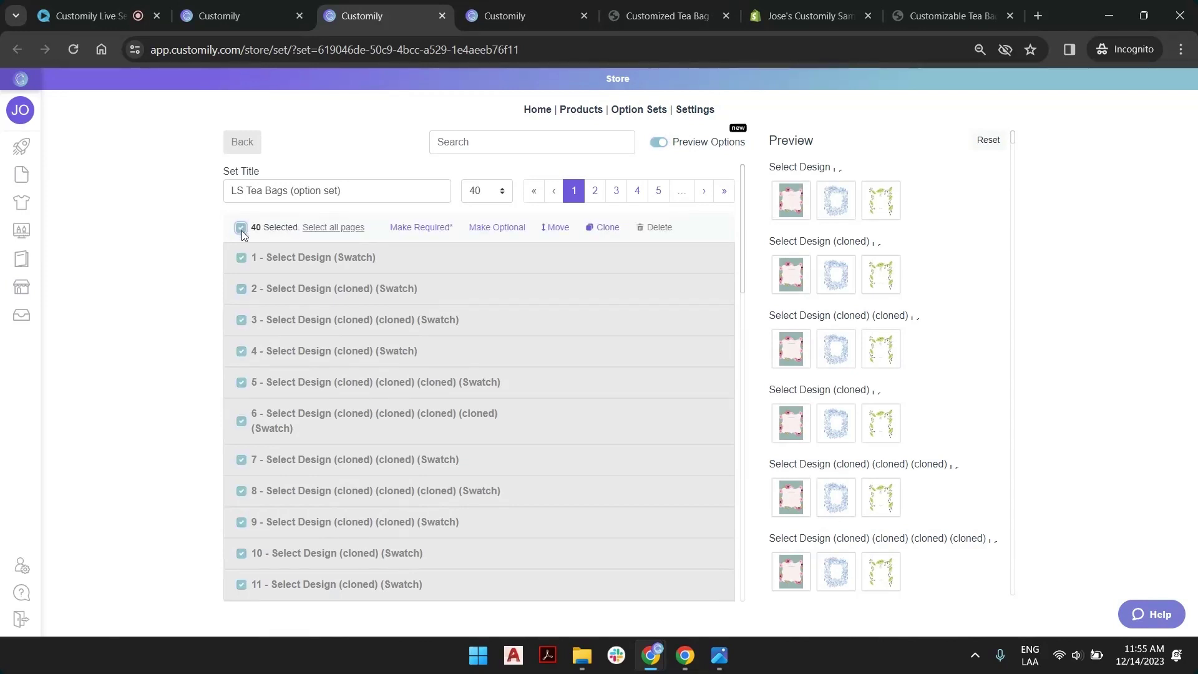
click(241, 260)
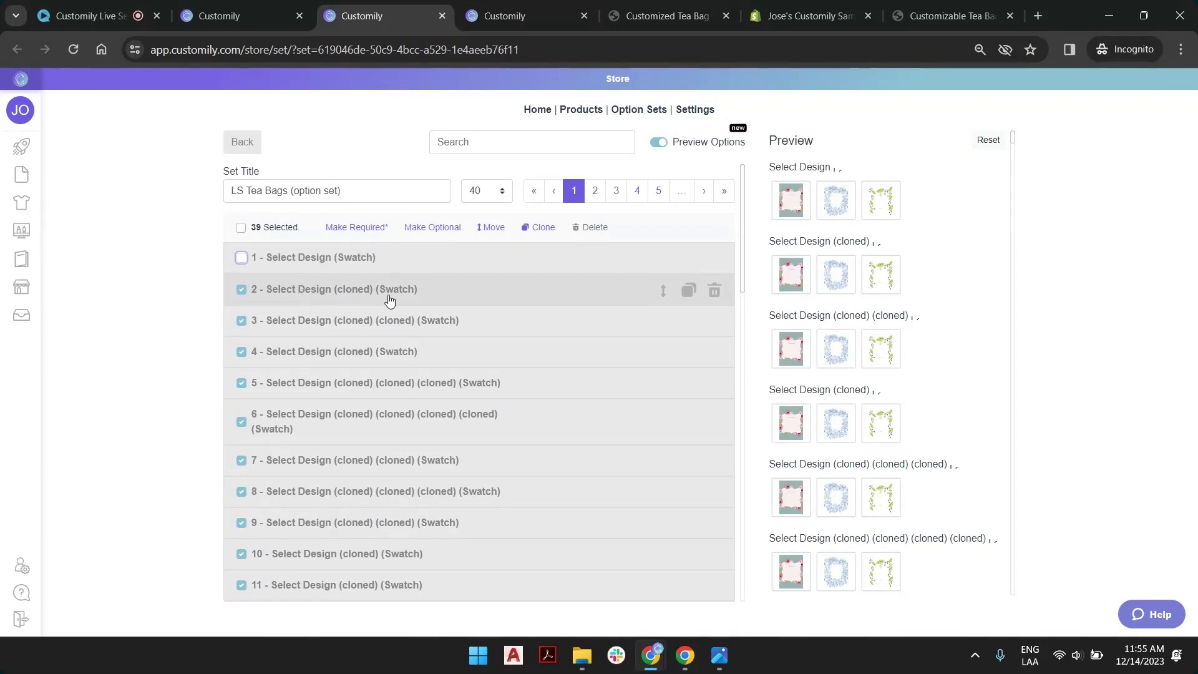
scroll(389, 300, down, 4)
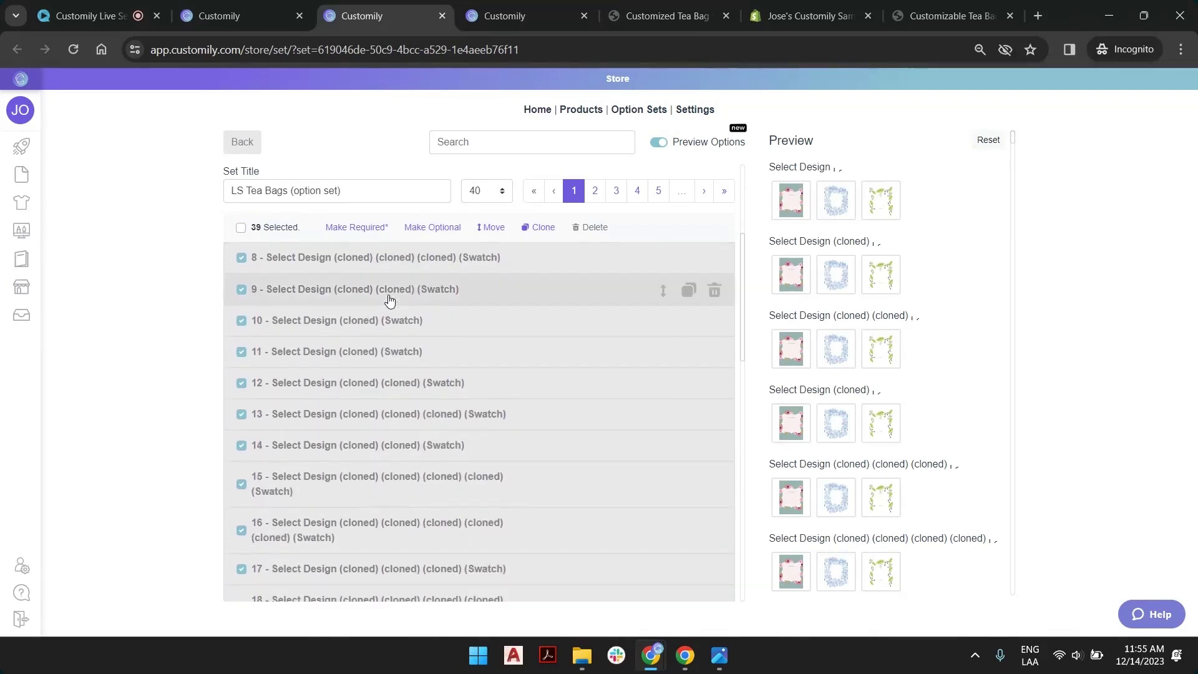
scroll(389, 300, down, 3)
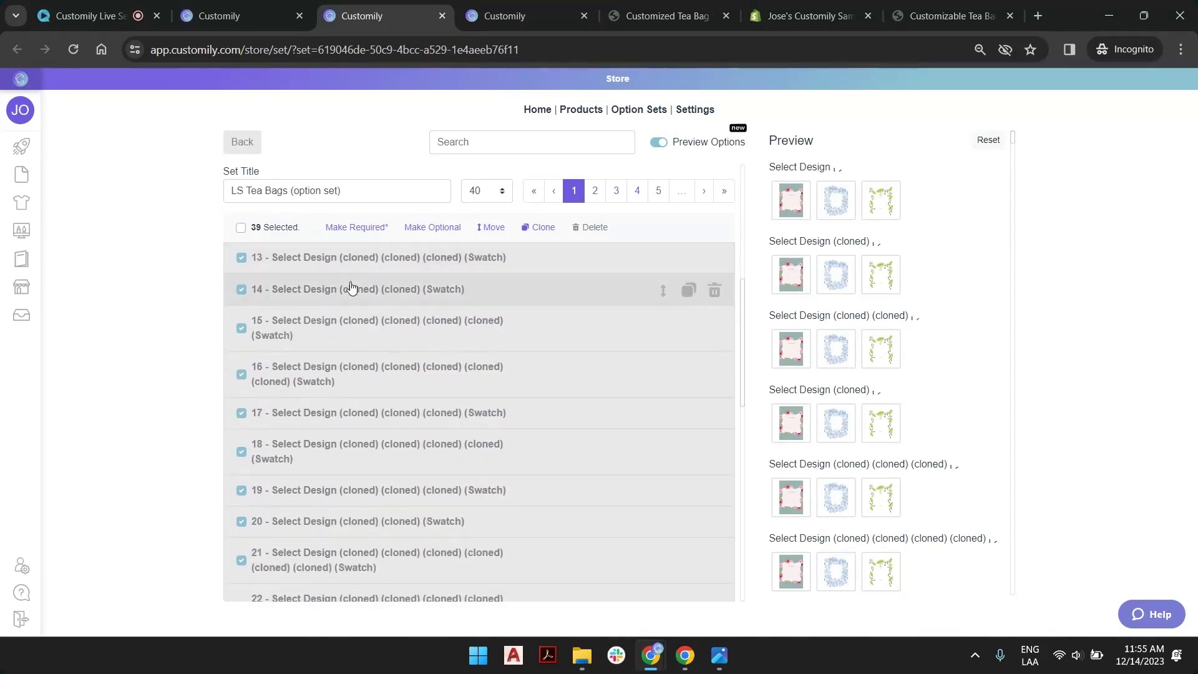
scroll(351, 288, down, 4)
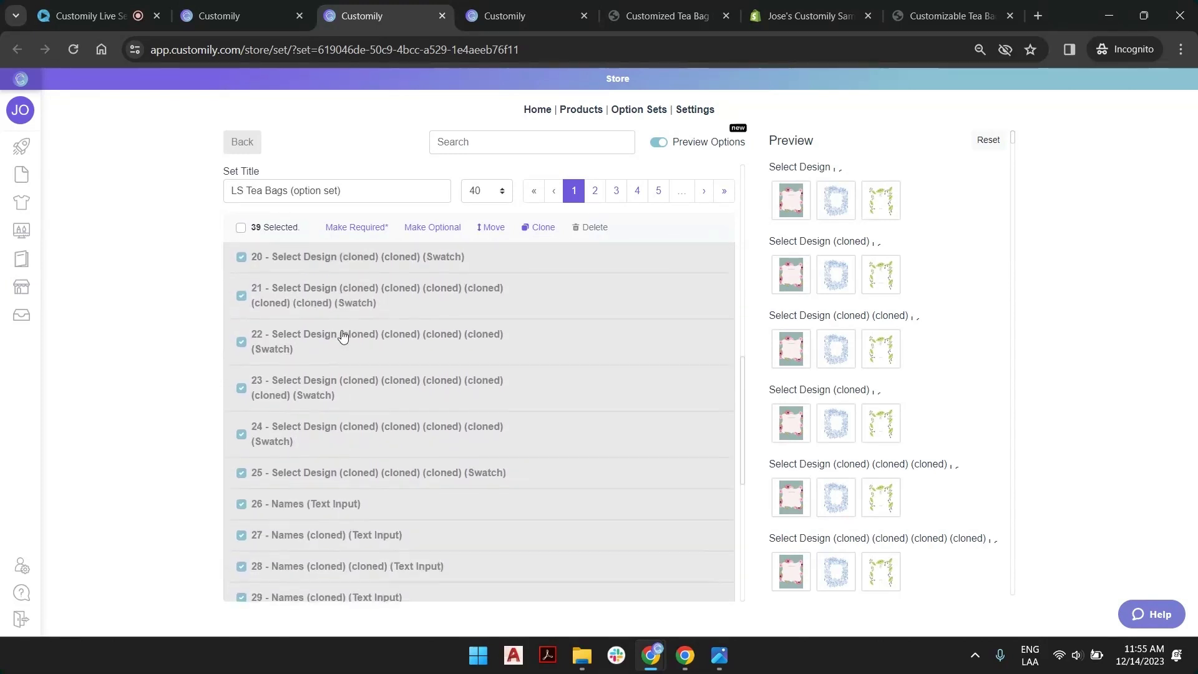
scroll(343, 337, down, 2)
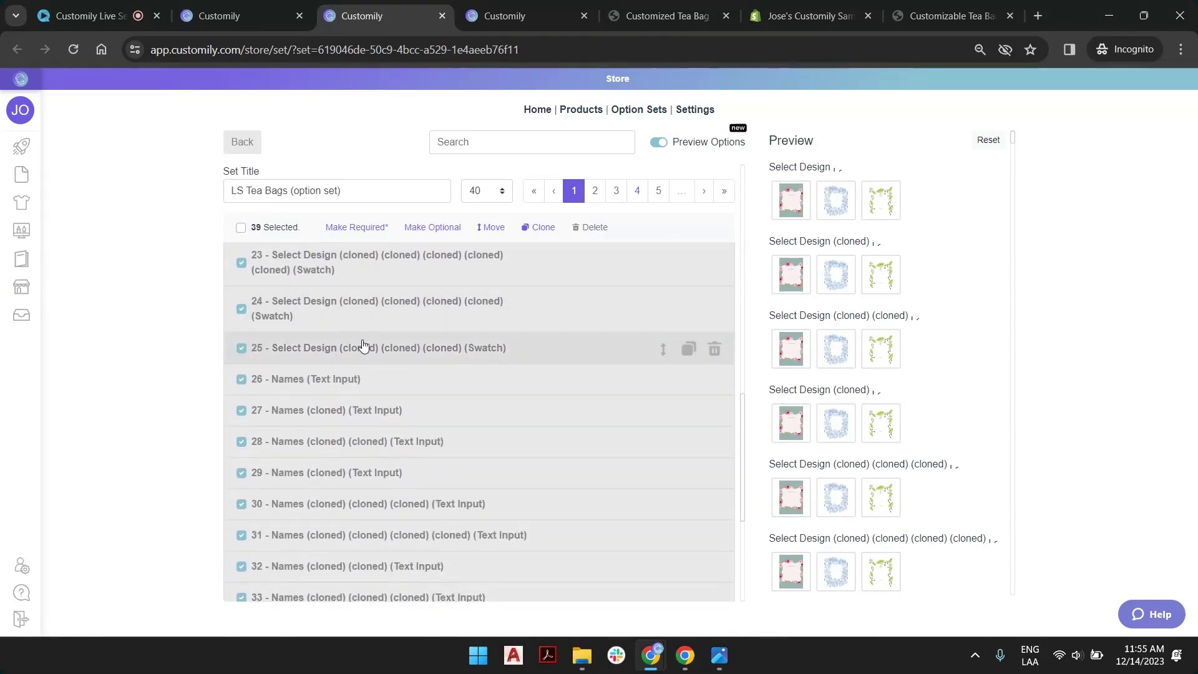
click(242, 380)
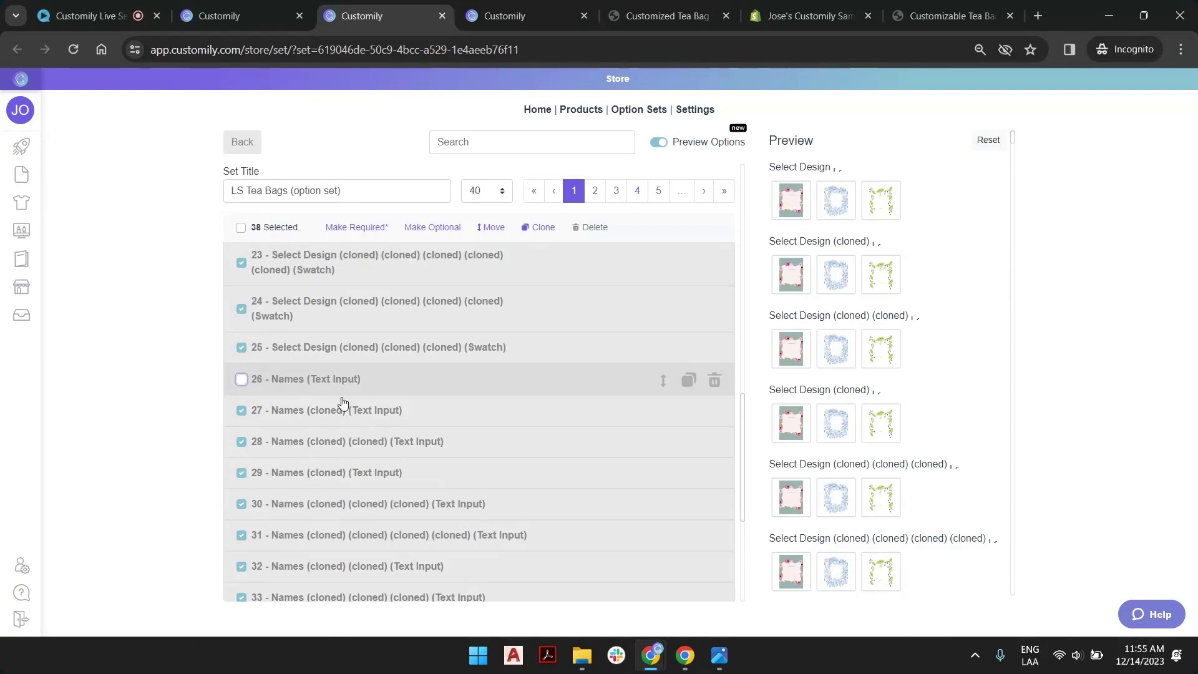
scroll(343, 402, down, 5)
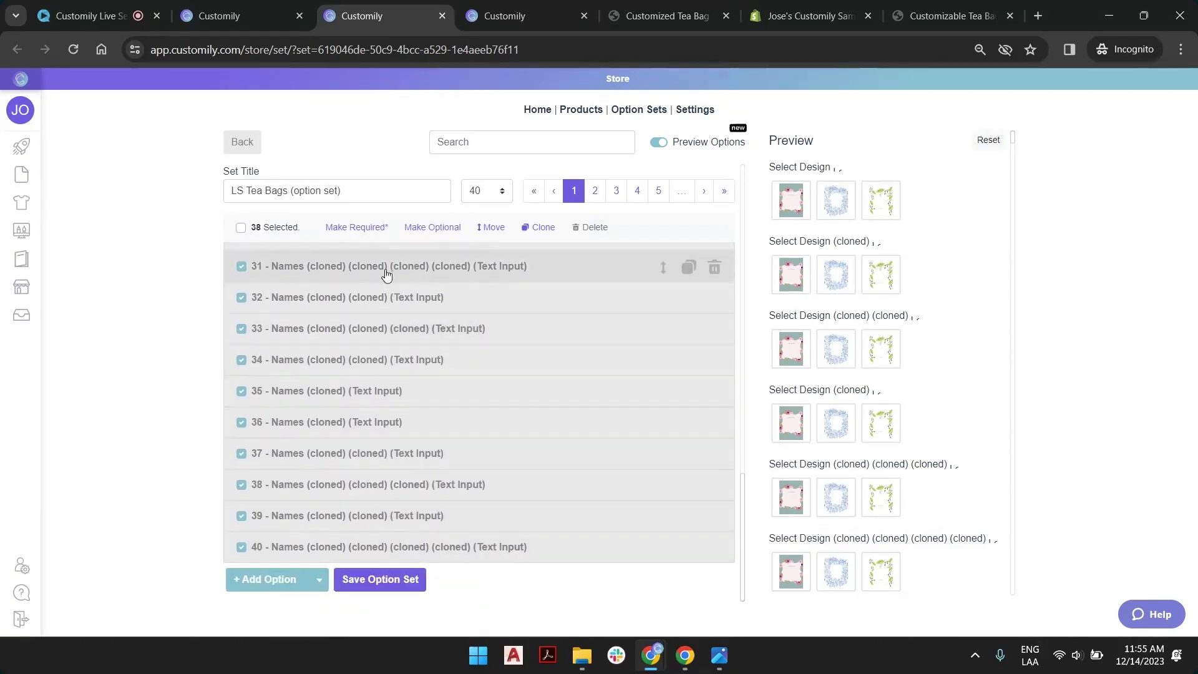
click(594, 228)
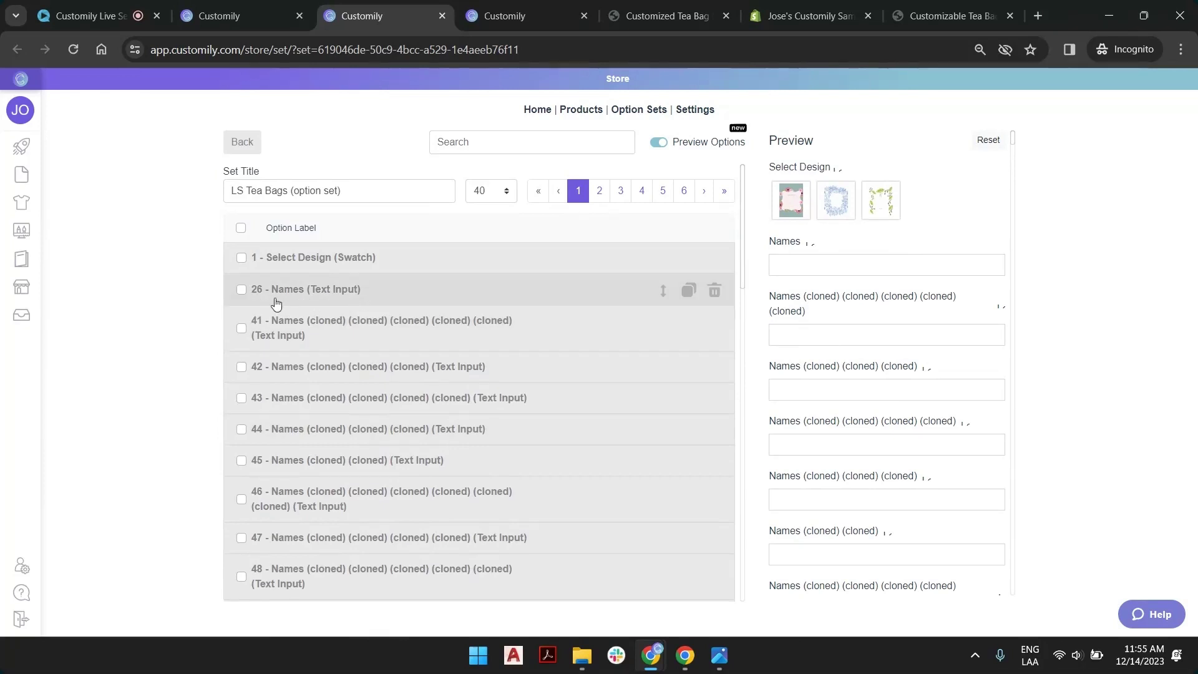
Step: Delete the cloned options in the next batch of 40, keeping Select Design, Names, Names Font and Names Color
click(241, 228)
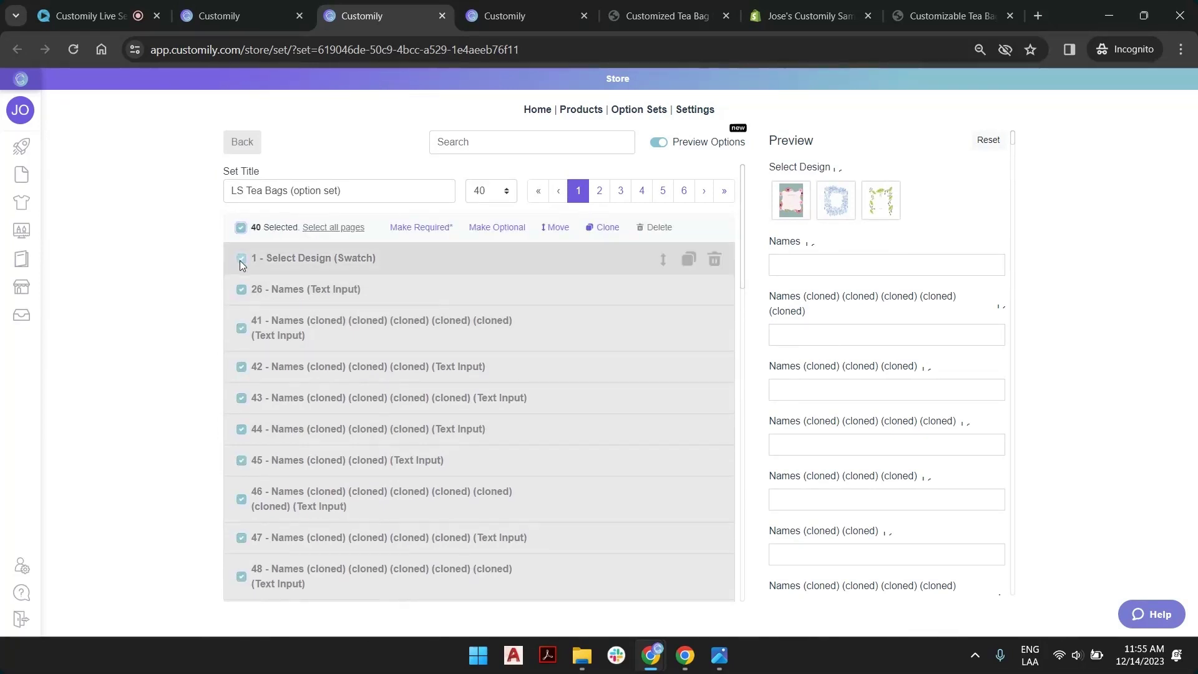
click(242, 258)
click(241, 290)
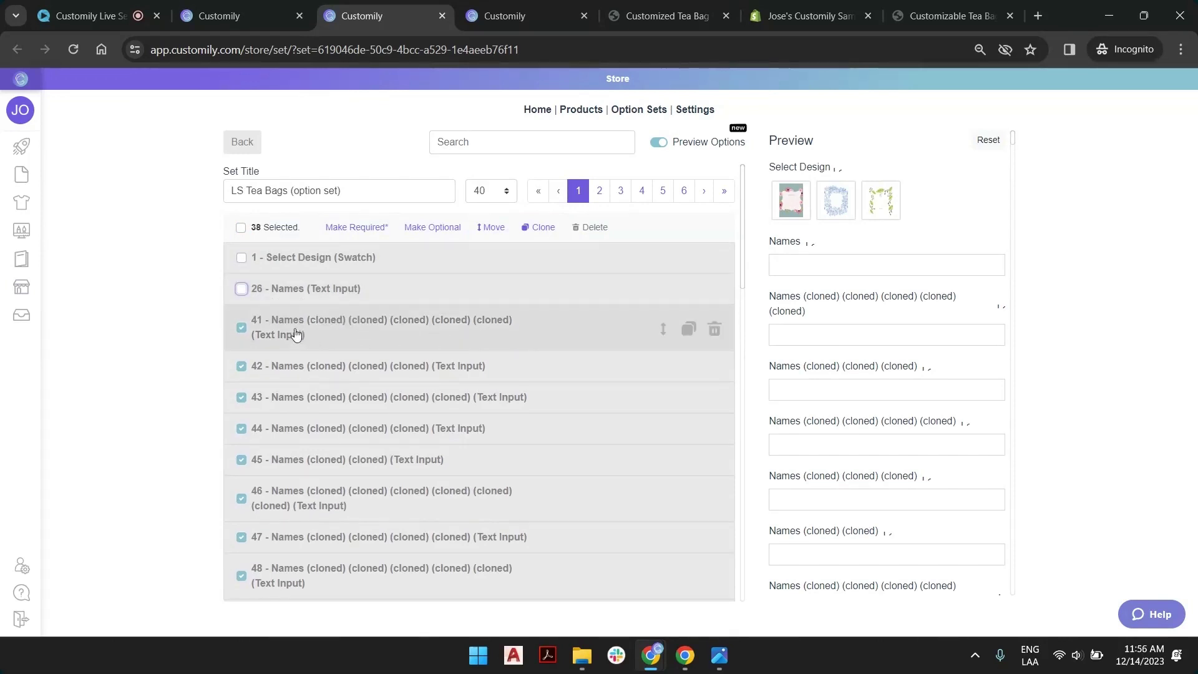
scroll(302, 420, down, 3)
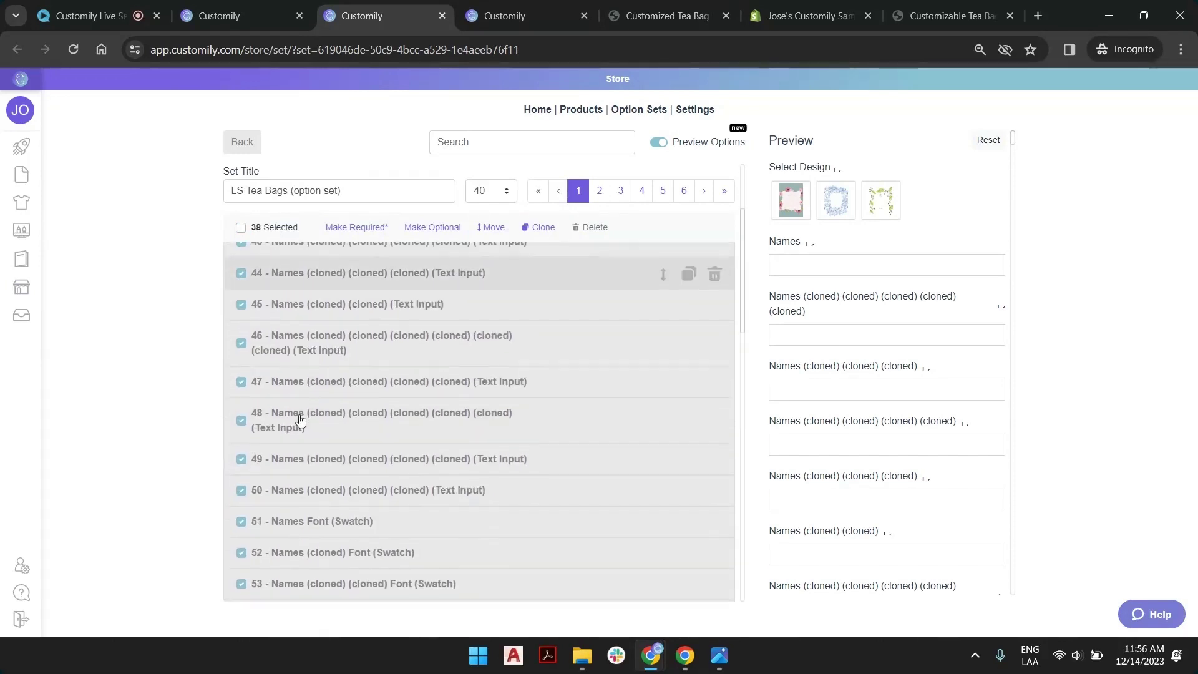
scroll(289, 411, down, 4)
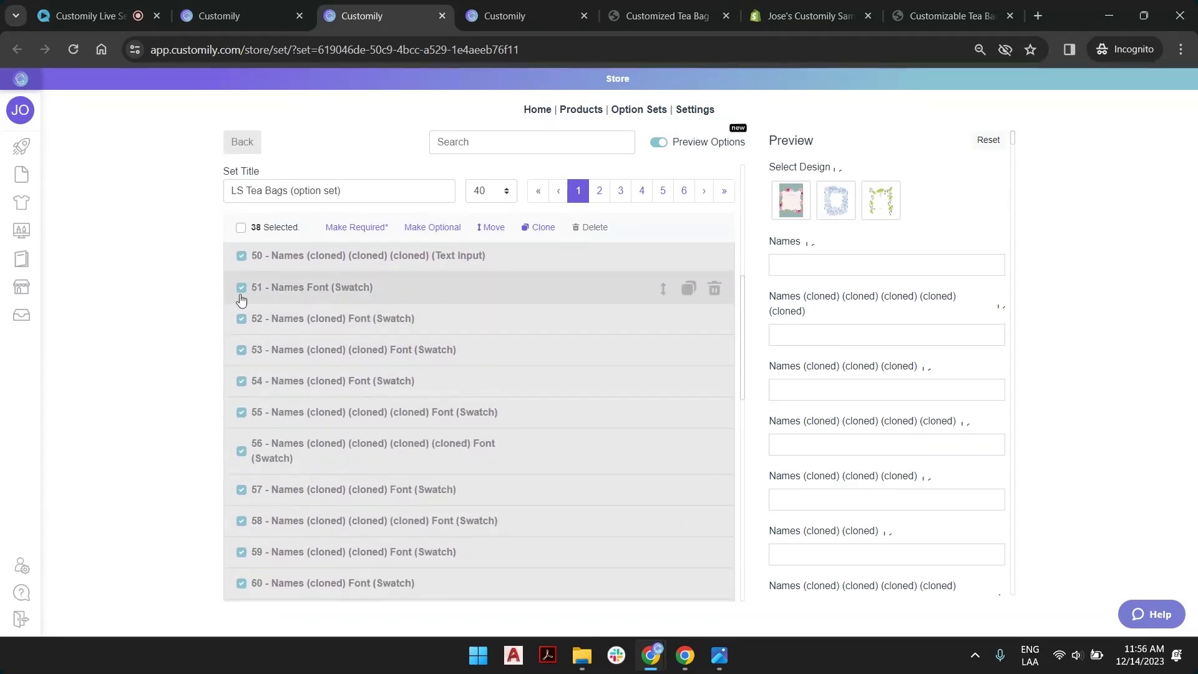
click(241, 288)
scroll(312, 460, down, 6)
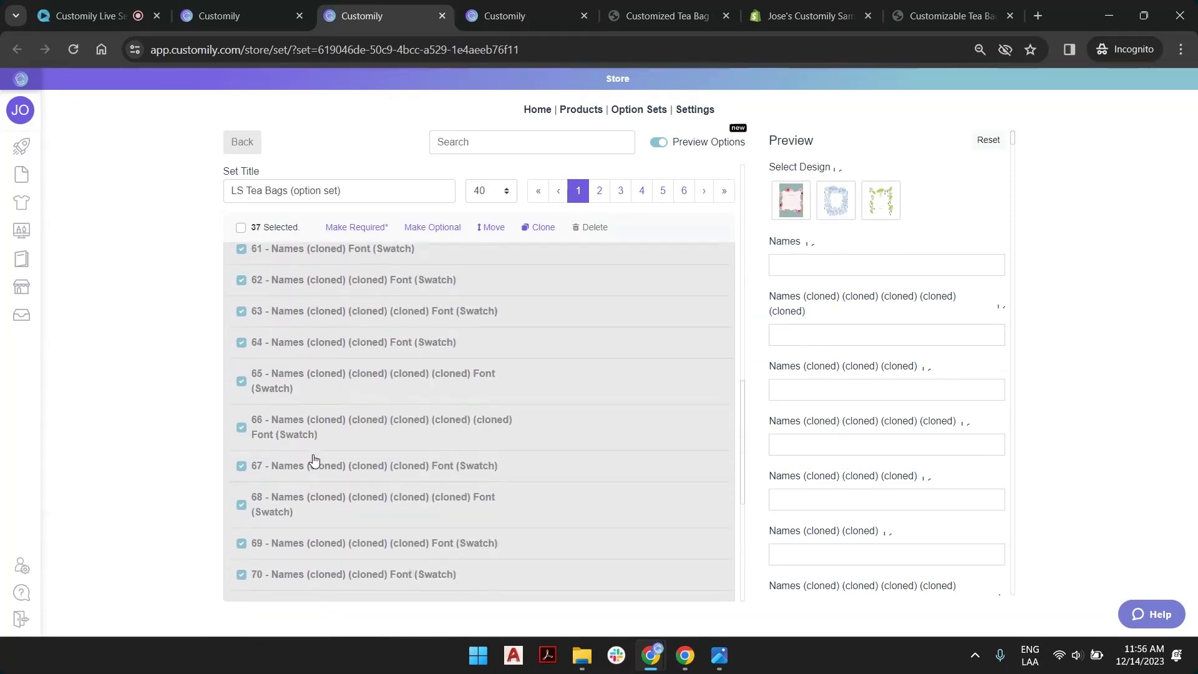
scroll(314, 460, down, 5)
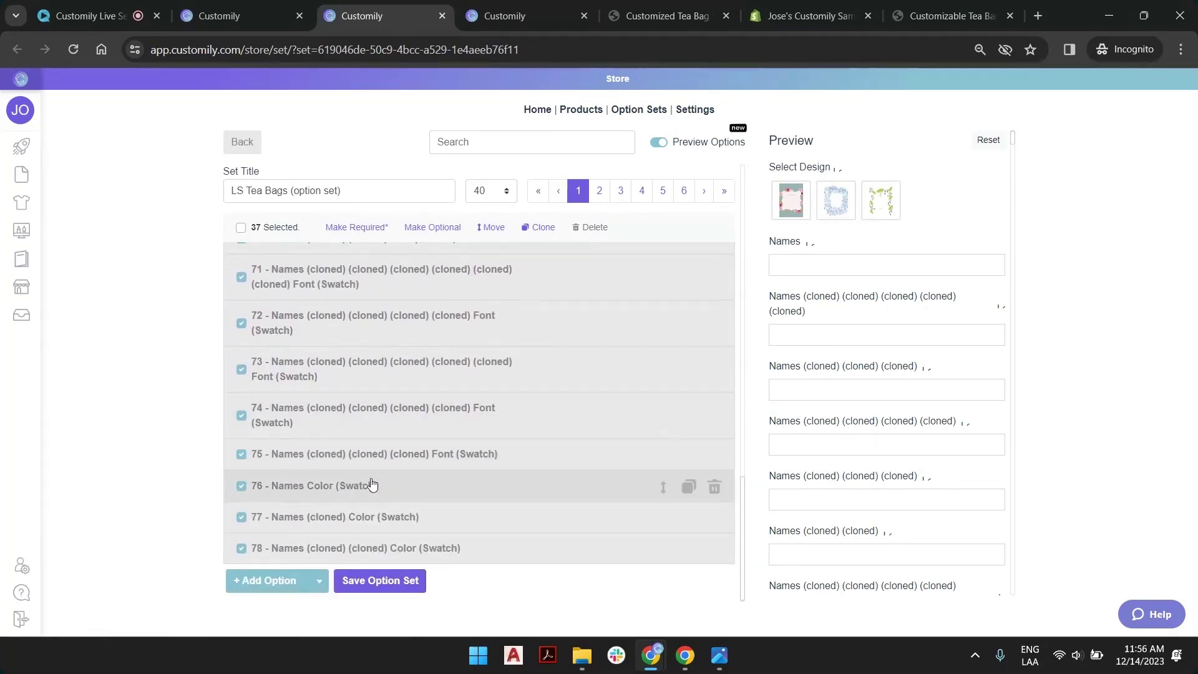
click(242, 489)
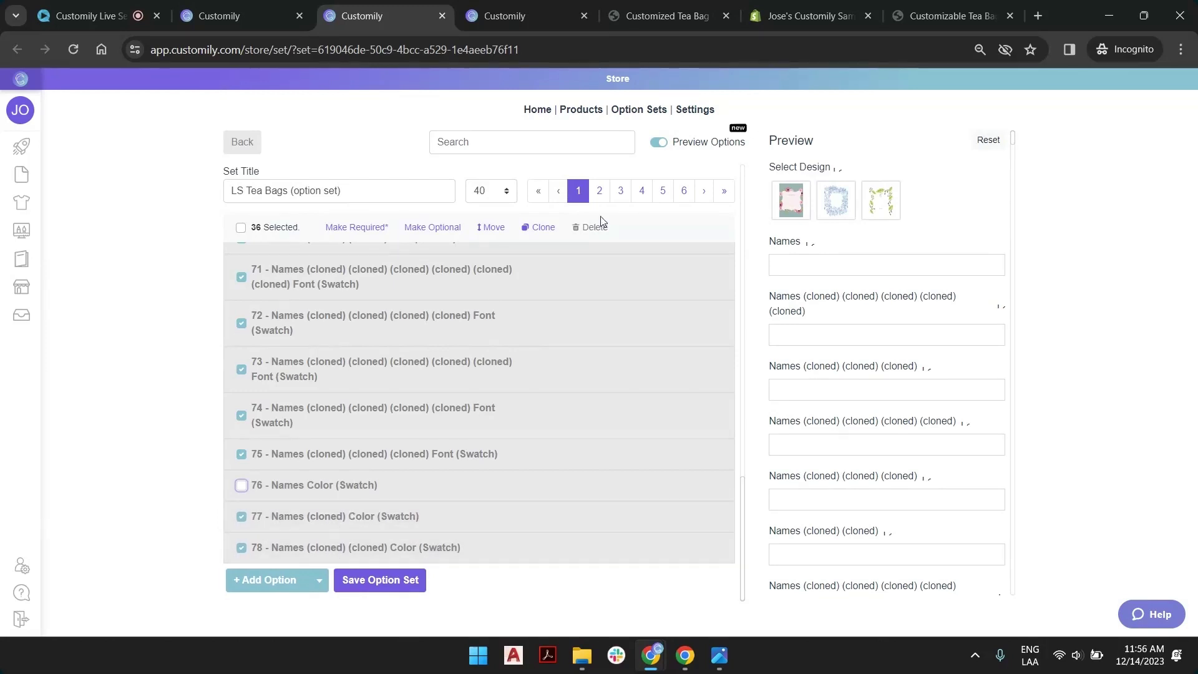
scroll(262, 420, up, 15)
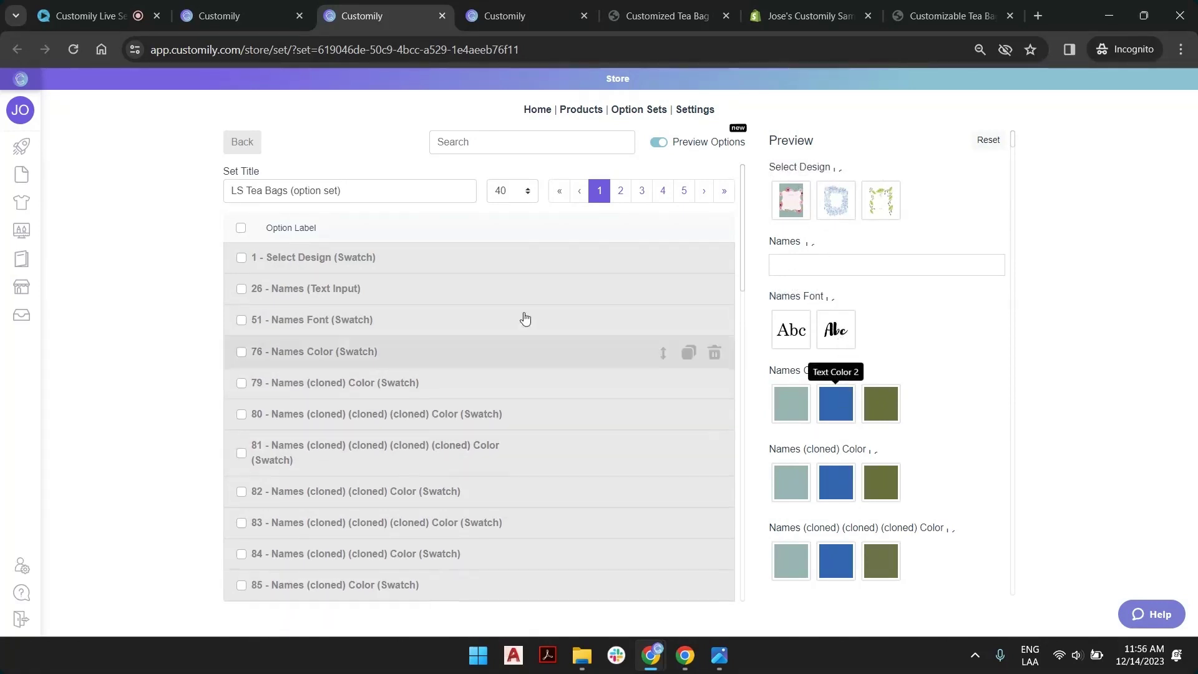
click(241, 228)
click(241, 257)
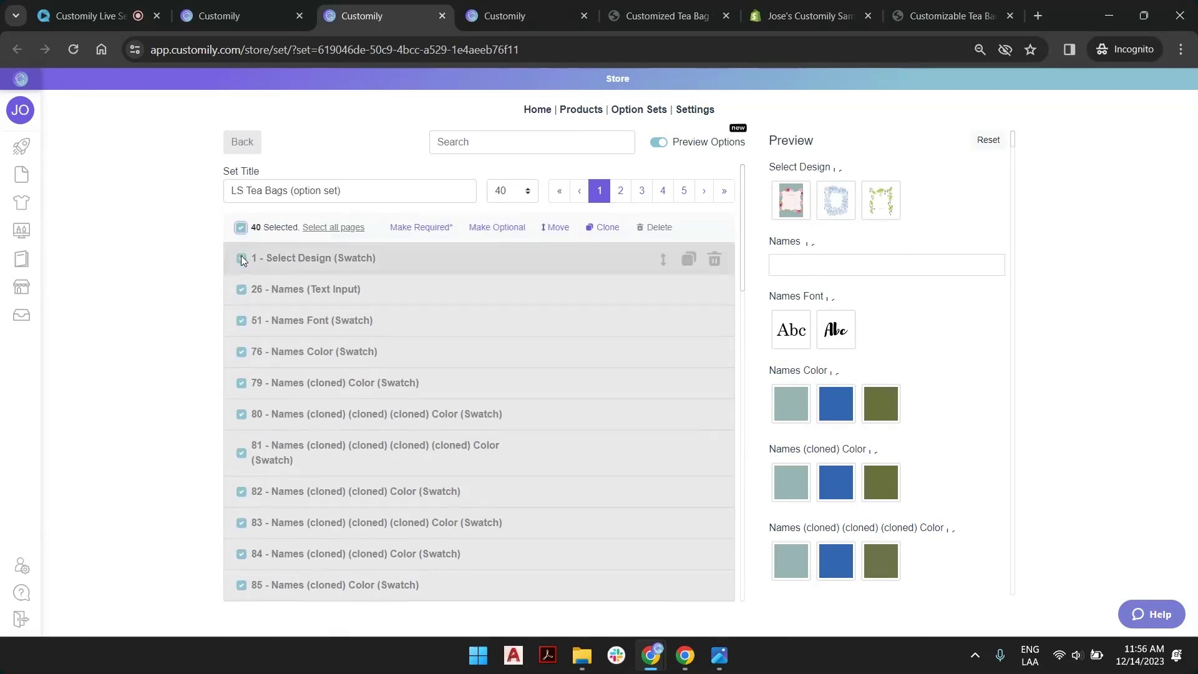
click(242, 289)
click(241, 320)
click(241, 350)
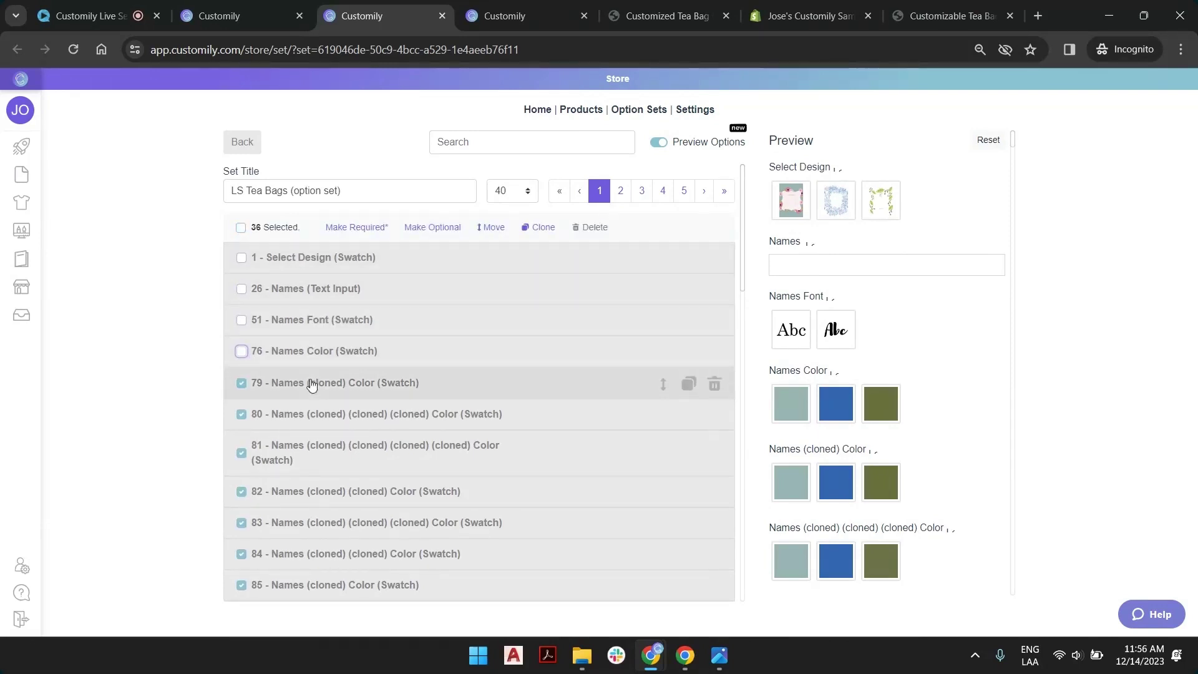
scroll(342, 391, down, 10)
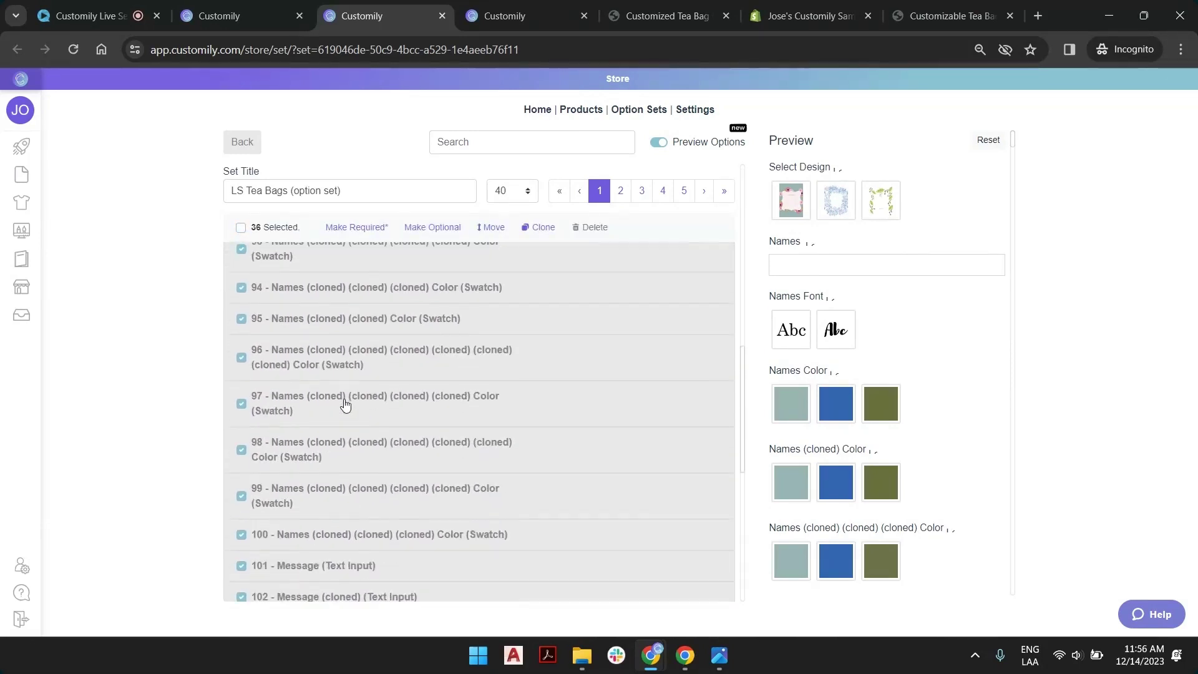
scroll(341, 380, up, 10)
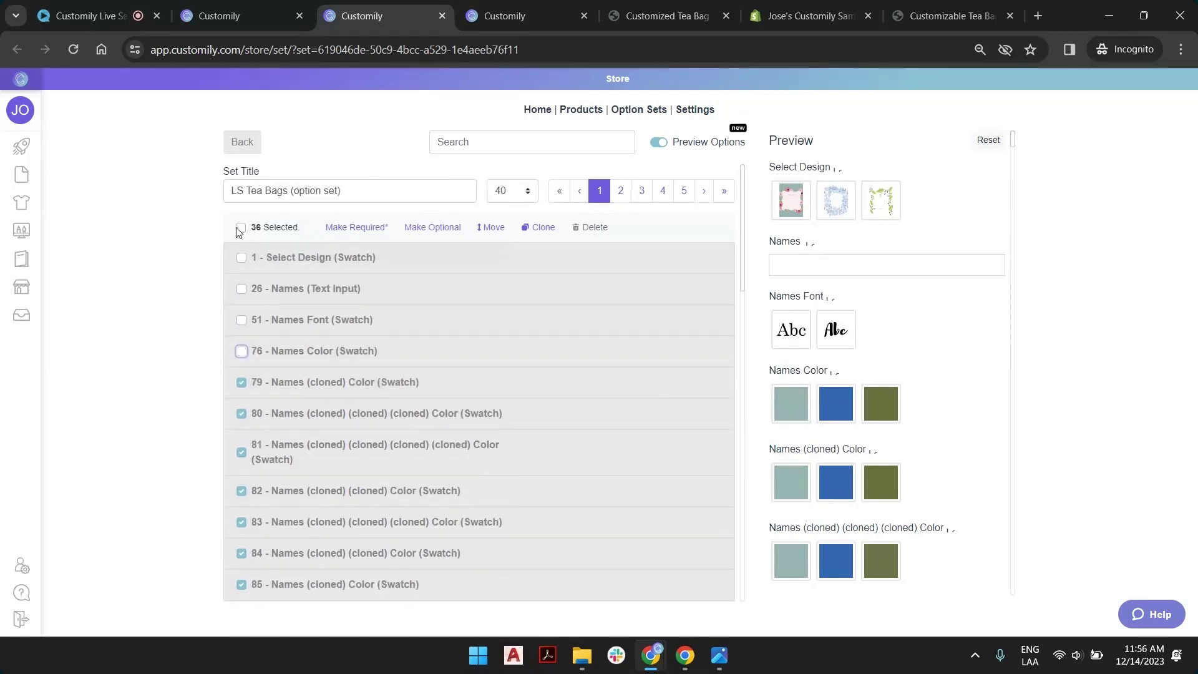
click(240, 228)
click(241, 228)
Step: Filter the option list by "cloned" and delete all 40 matching options on the first page
click(494, 144)
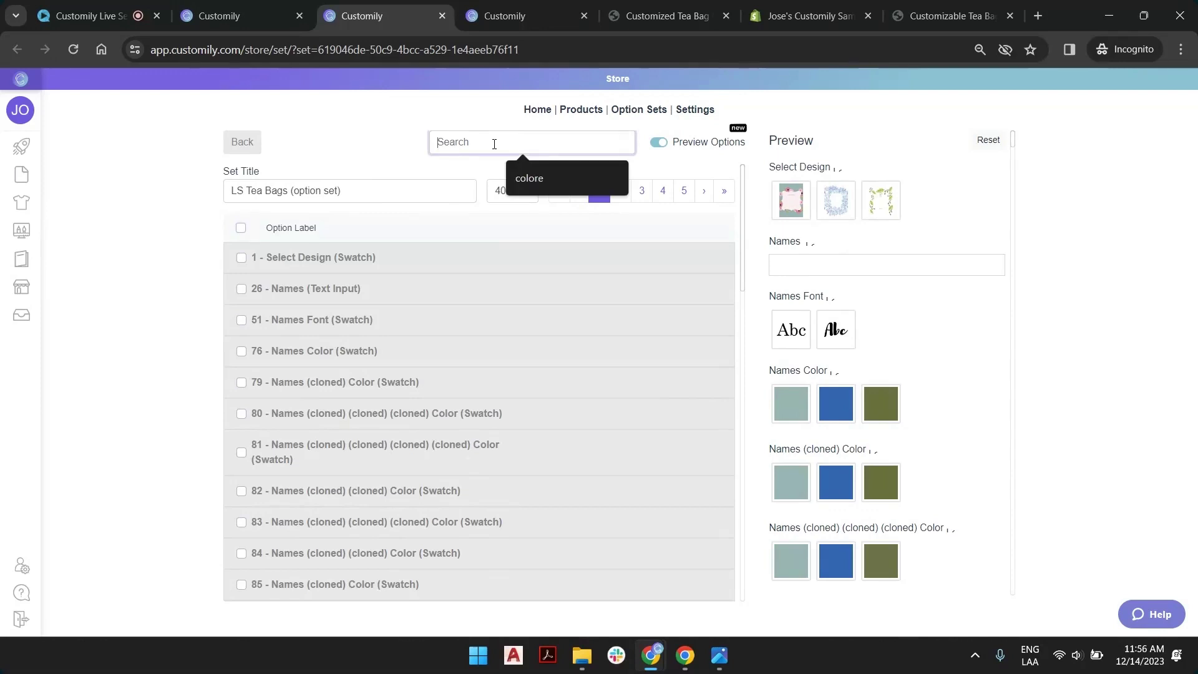
text(cloned)
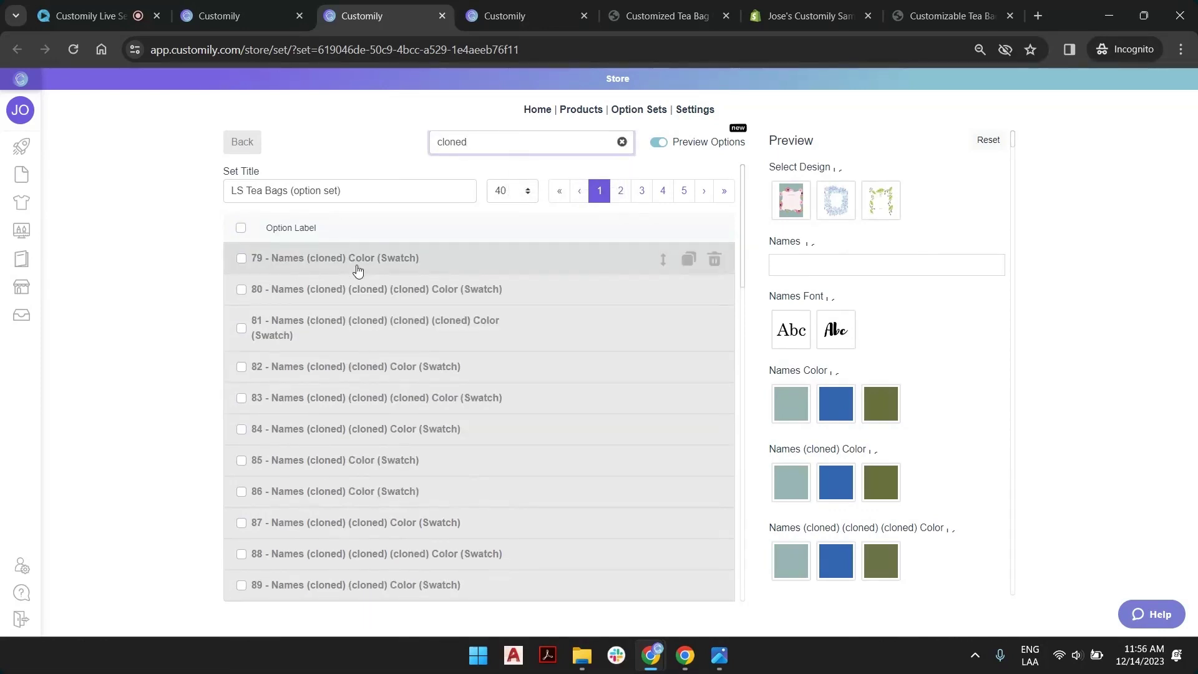
click(241, 229)
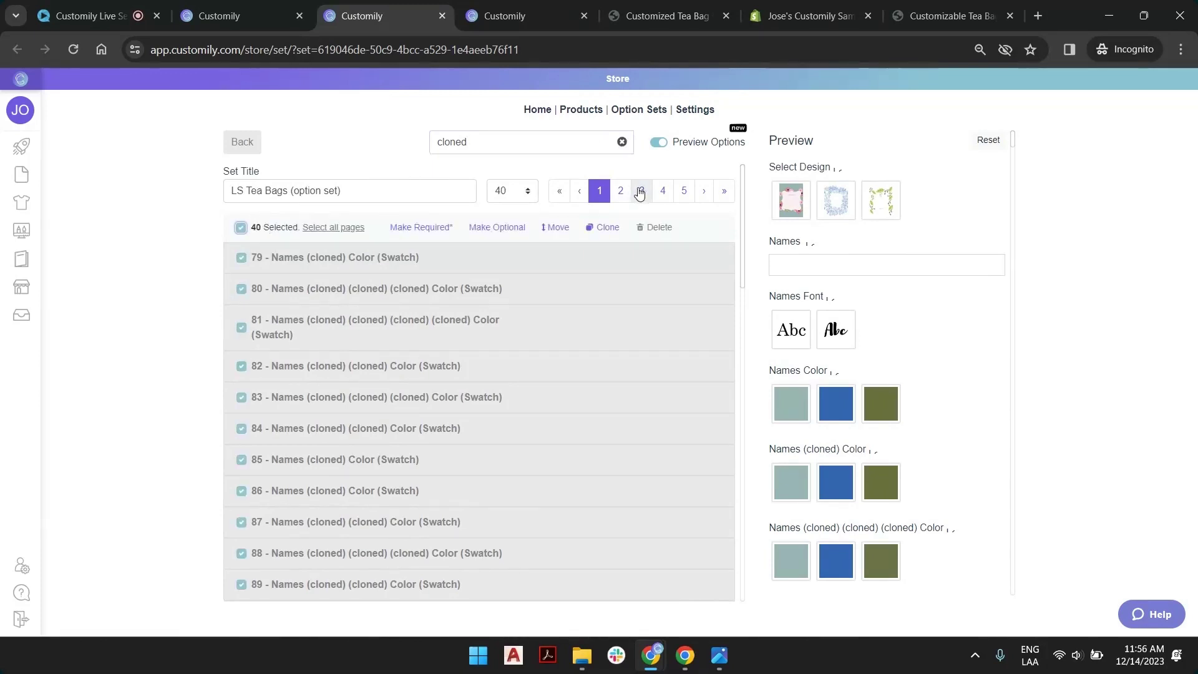
click(659, 229)
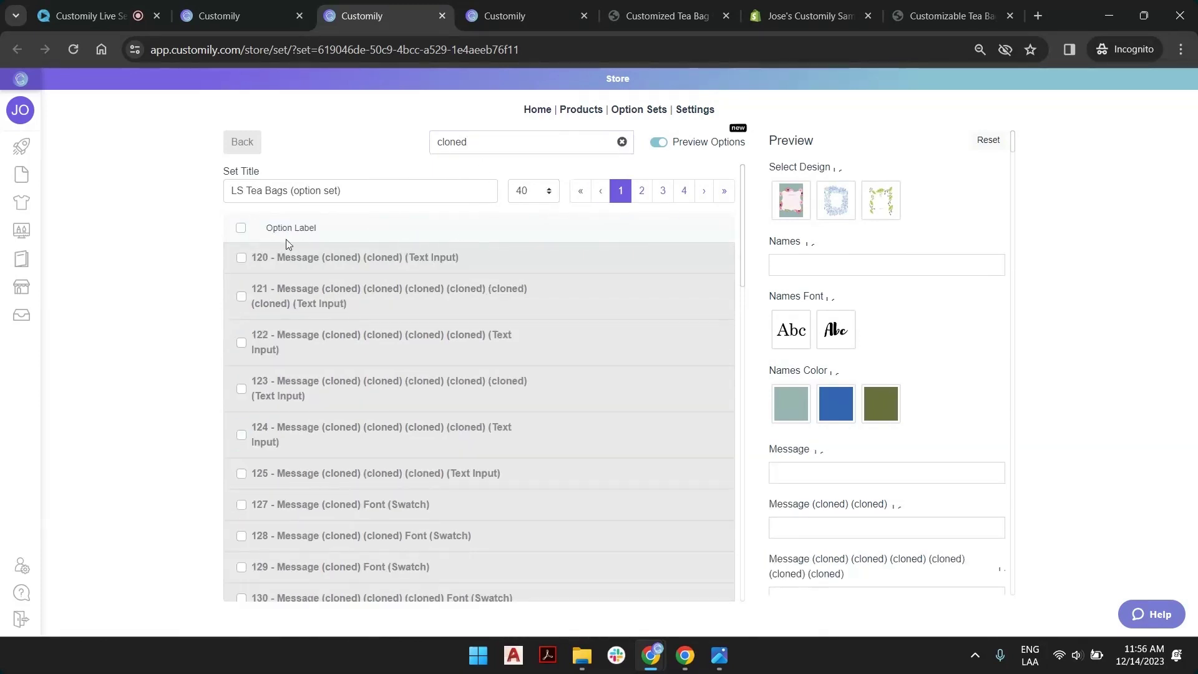
Step: Delete the remaining pages of filtered cloned Message and Date options, one full page at a time
click(241, 228)
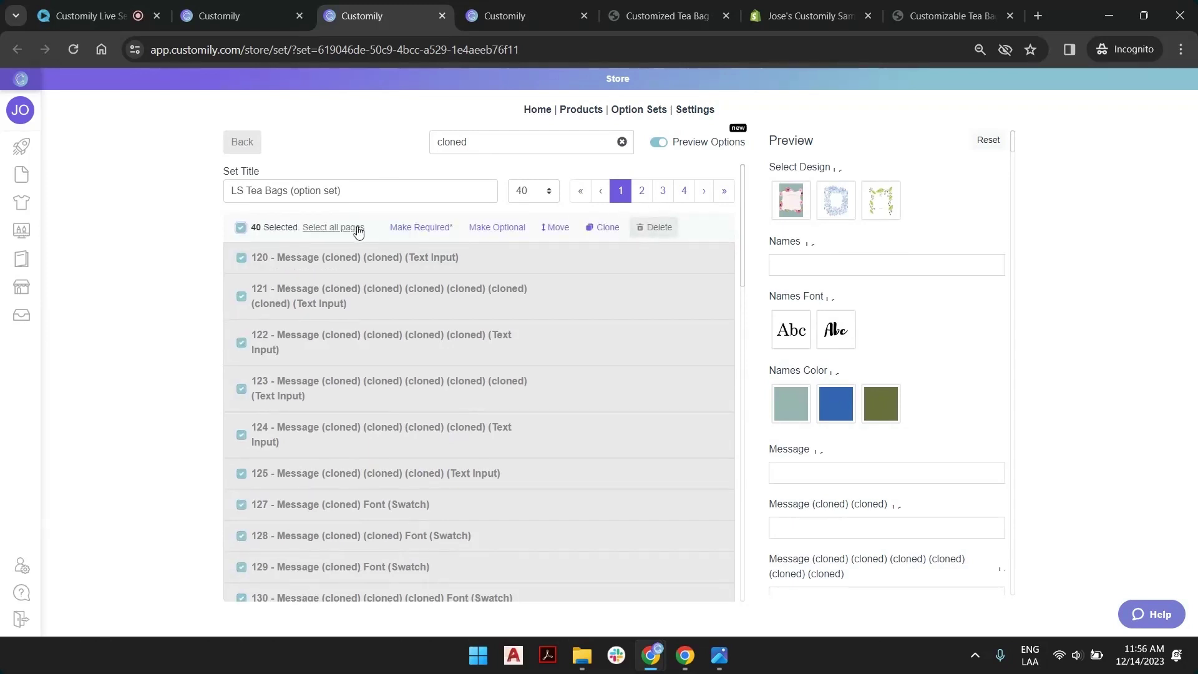
click(655, 228)
click(241, 229)
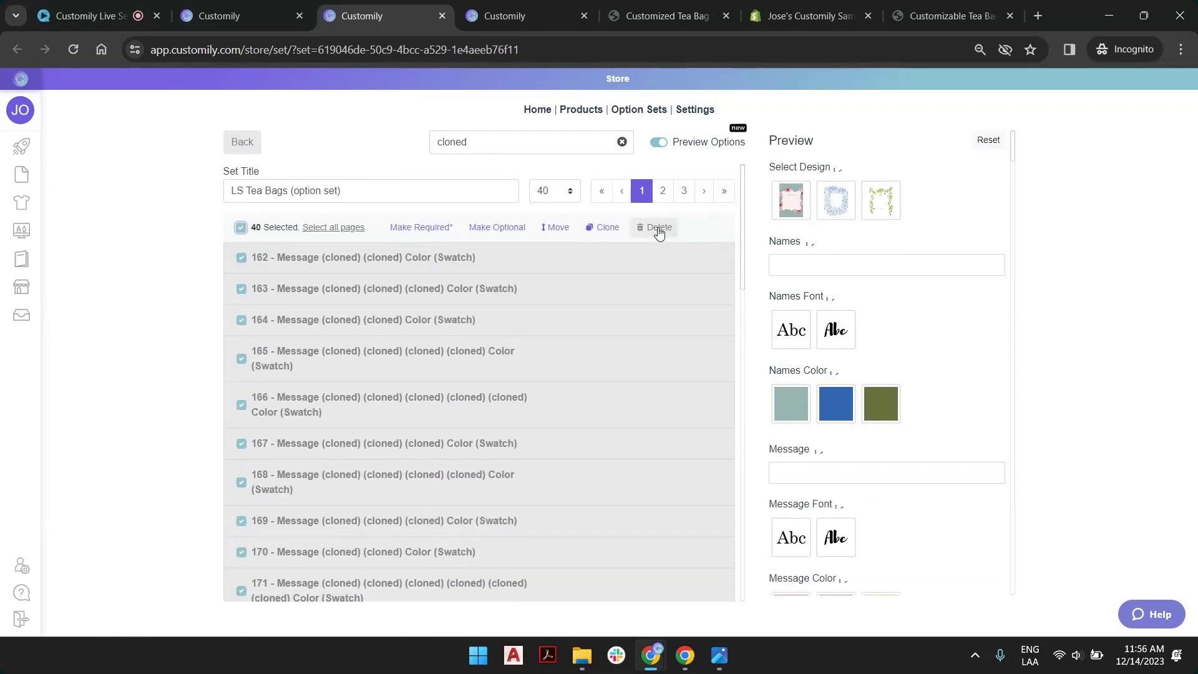
click(655, 228)
click(241, 229)
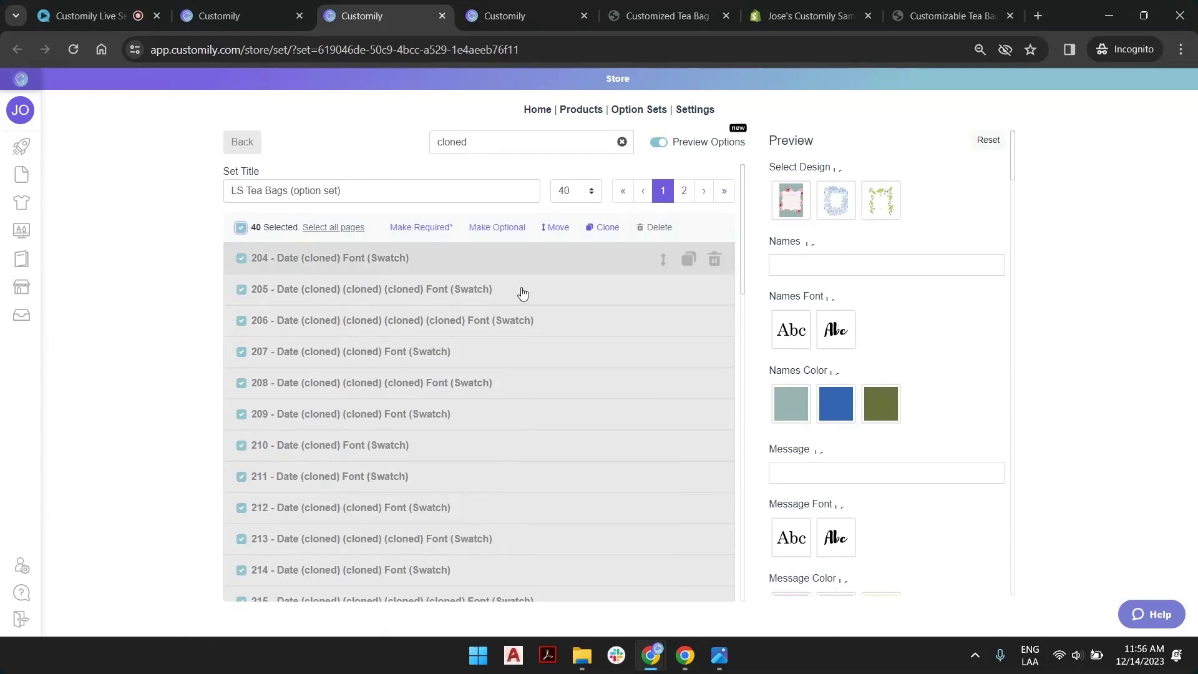
click(659, 229)
click(240, 229)
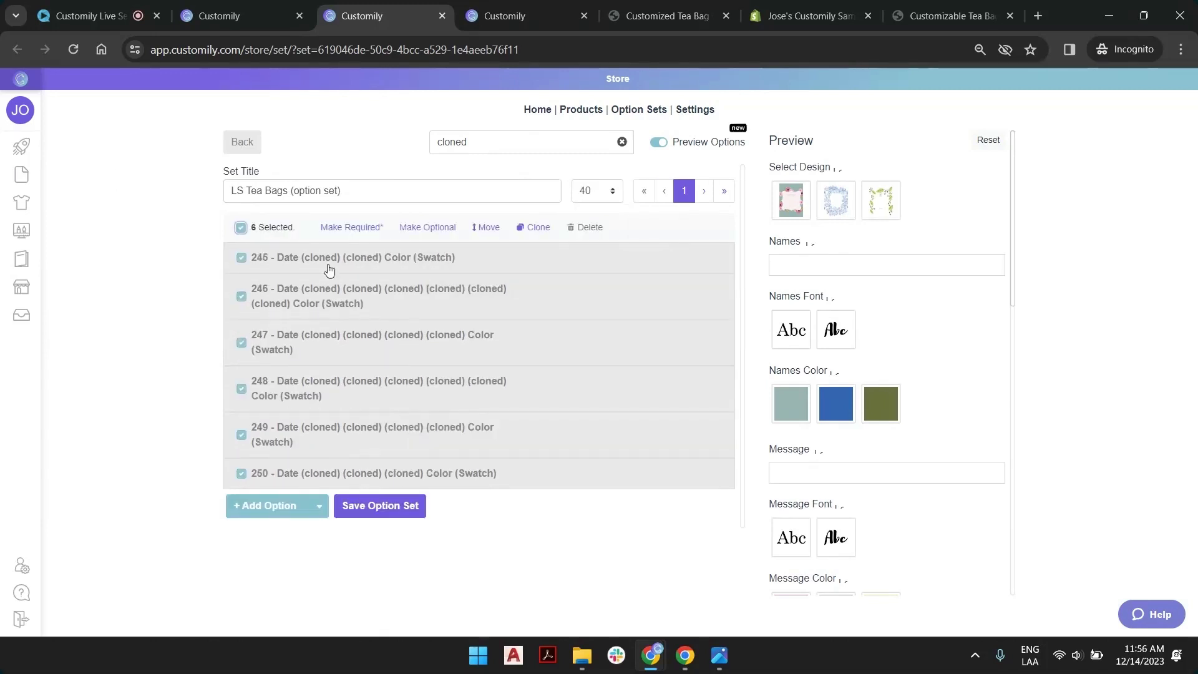
click(588, 229)
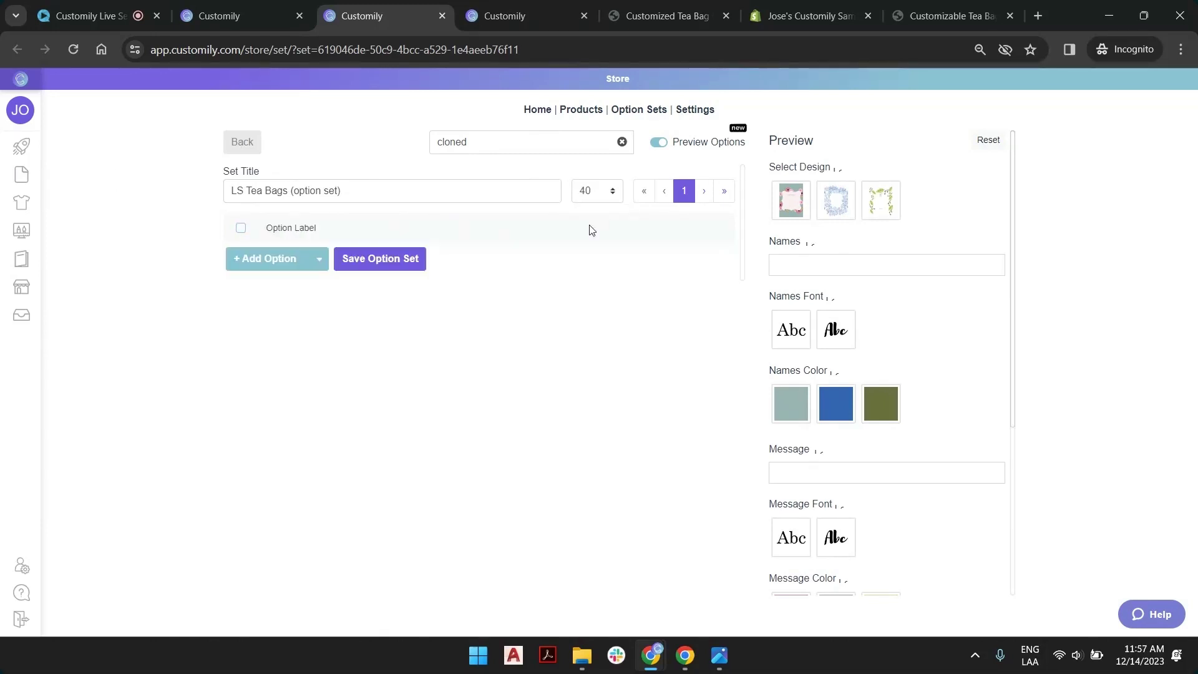
Step: Clear the "cloned" filter, check the remaining options in the preview and save the option set
click(622, 143)
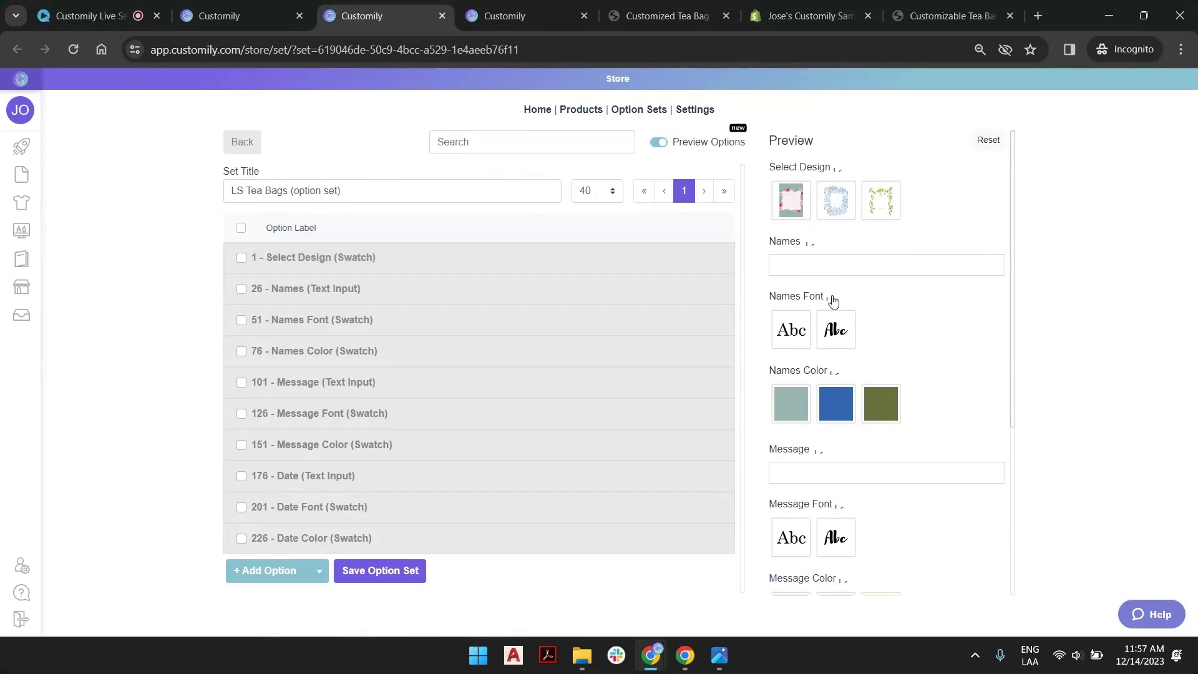
scroll(848, 387, down, 3)
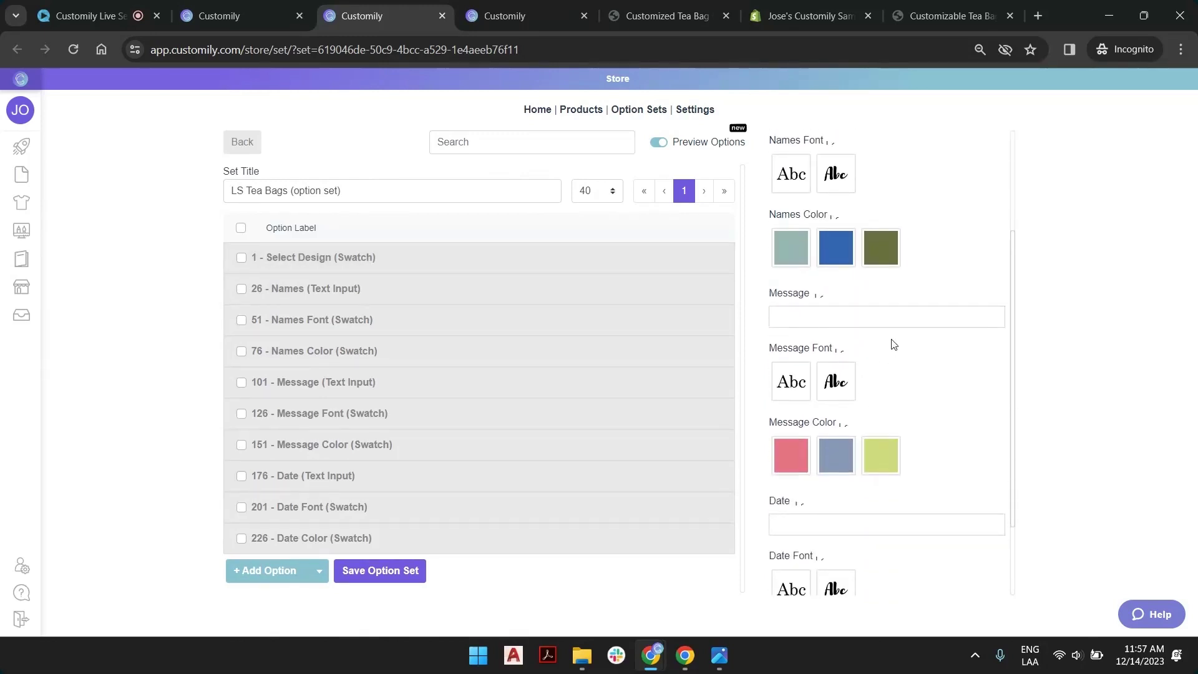
scroll(877, 430, down, 2)
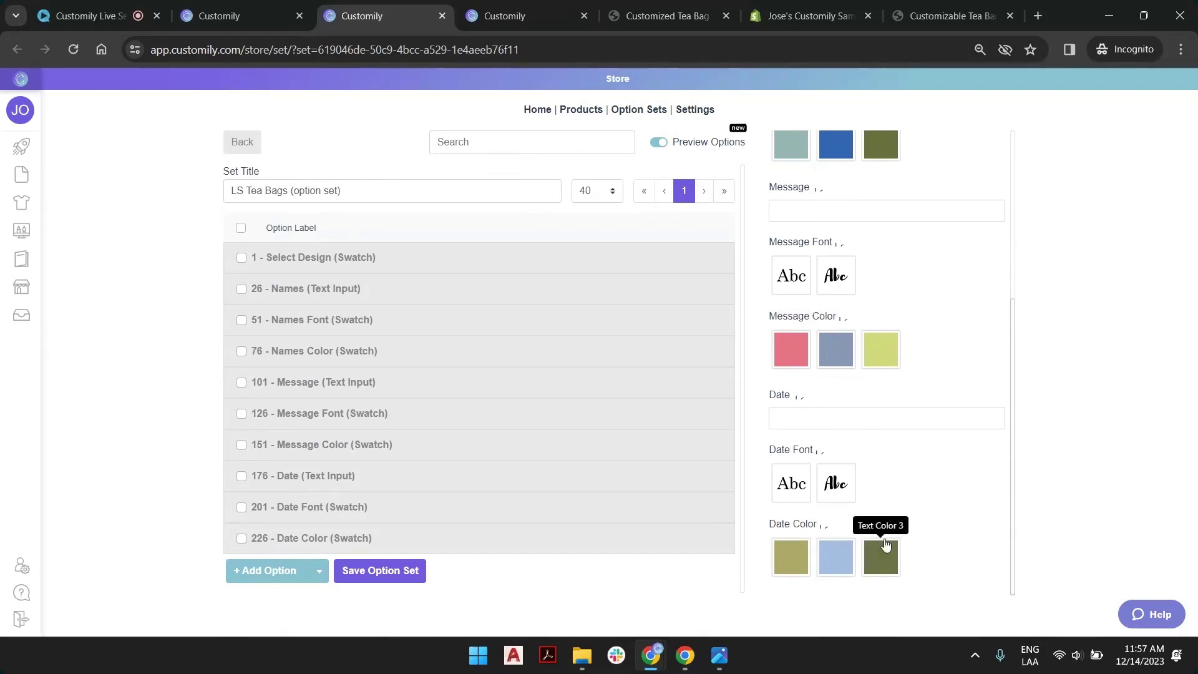
scroll(923, 529, up, 5)
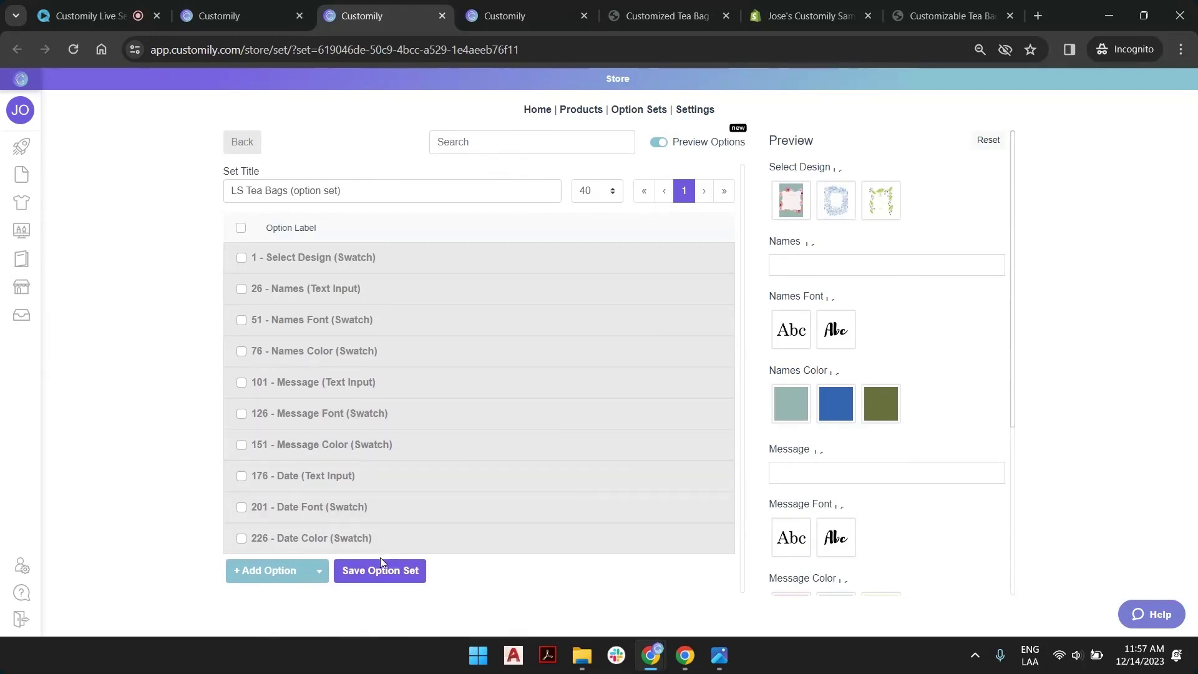
click(390, 572)
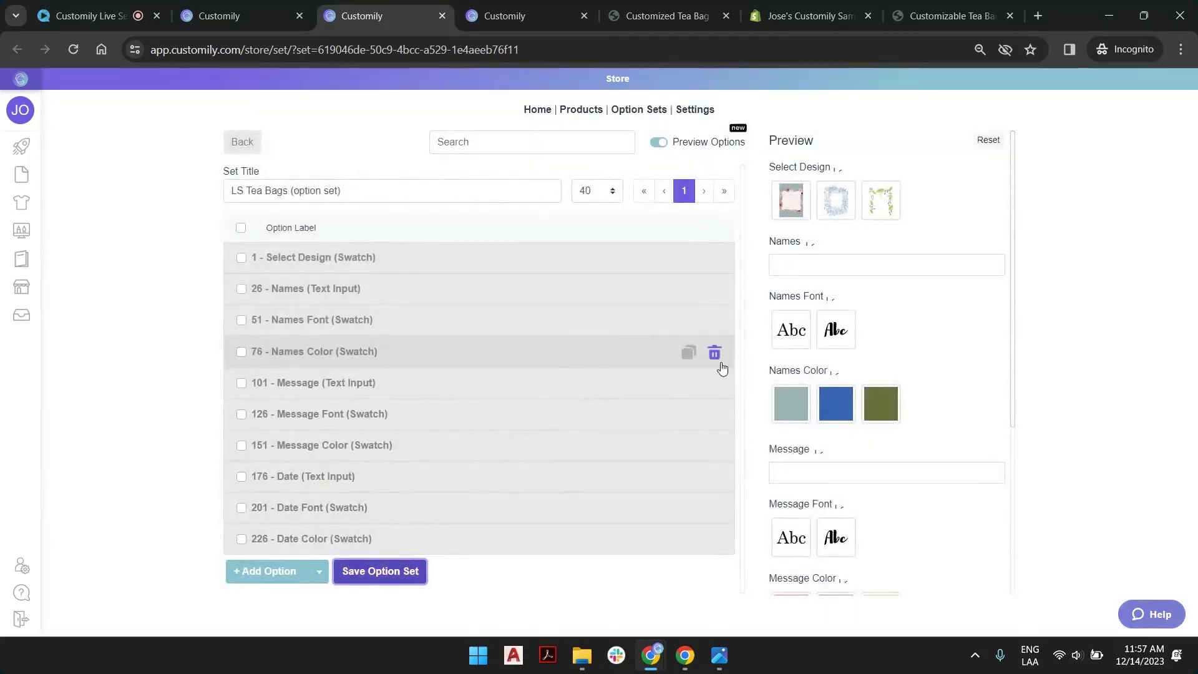
Step: Examine the Names Color option's function and swatch values, and compare the design and color swatches across the preview
click(838, 375)
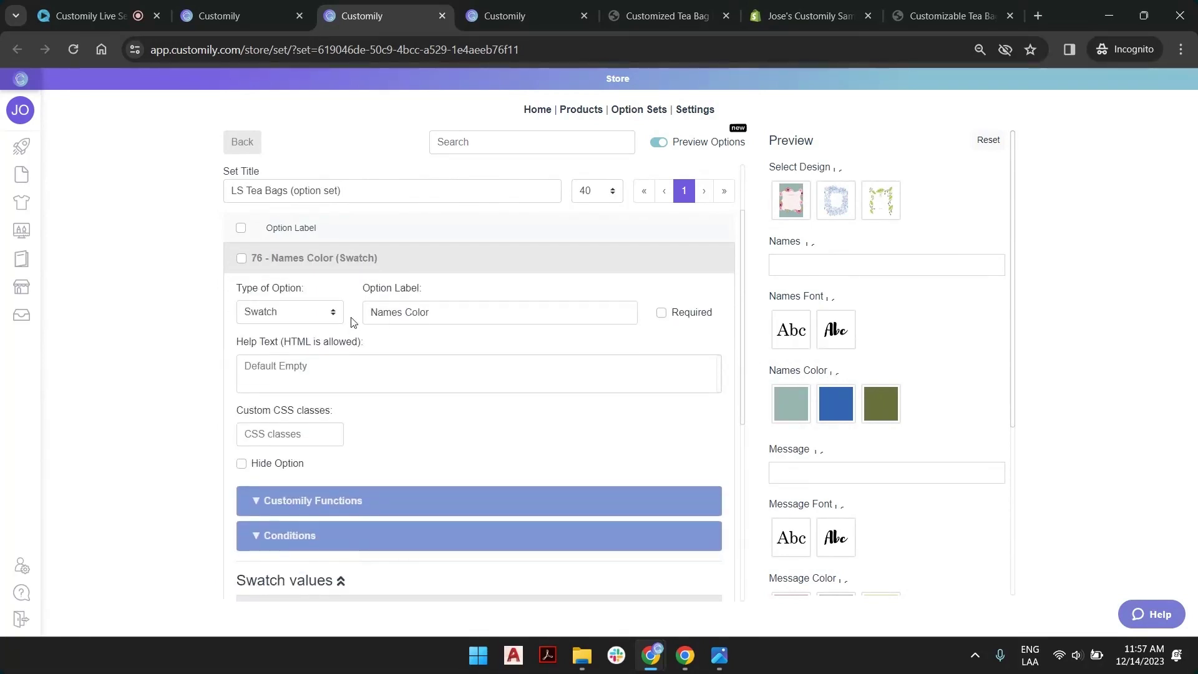
click(371, 505)
scroll(345, 423, down, 3)
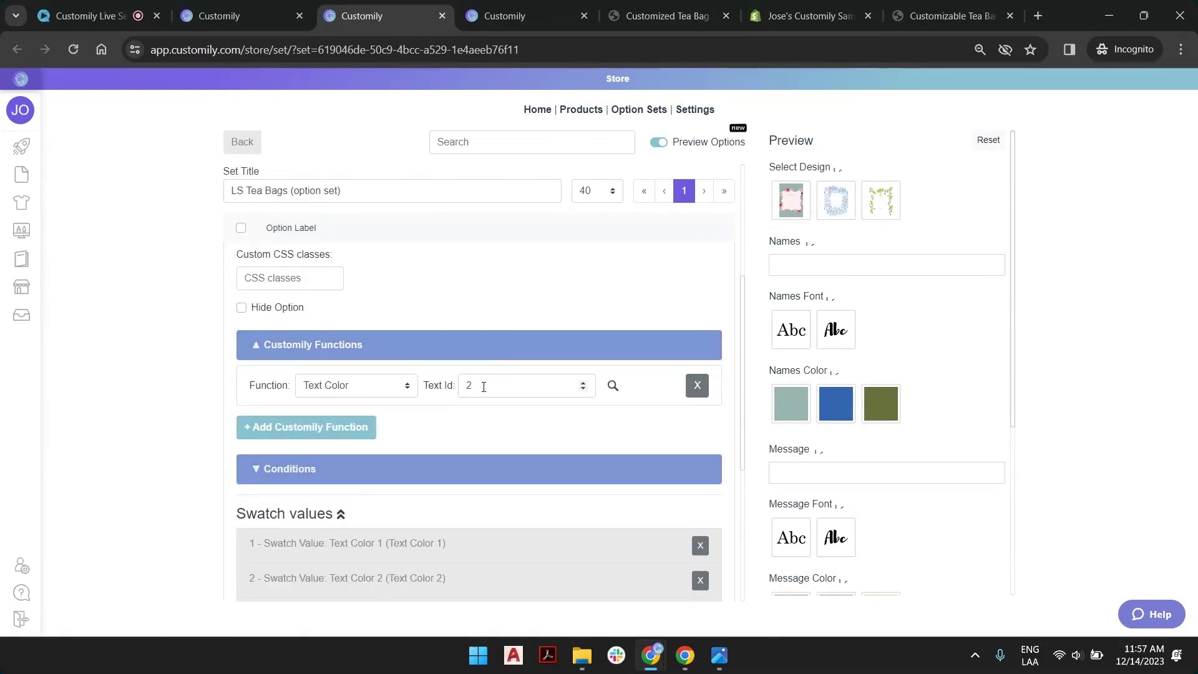
scroll(487, 386, down, 3)
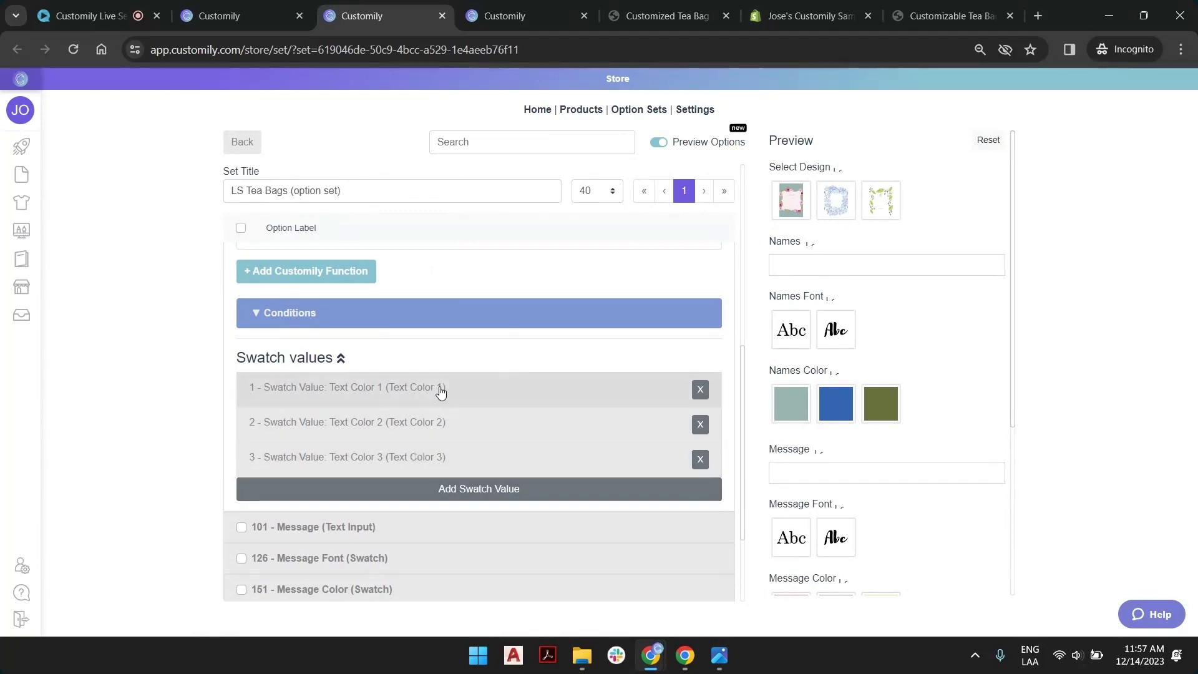
scroll(440, 390, up, 4)
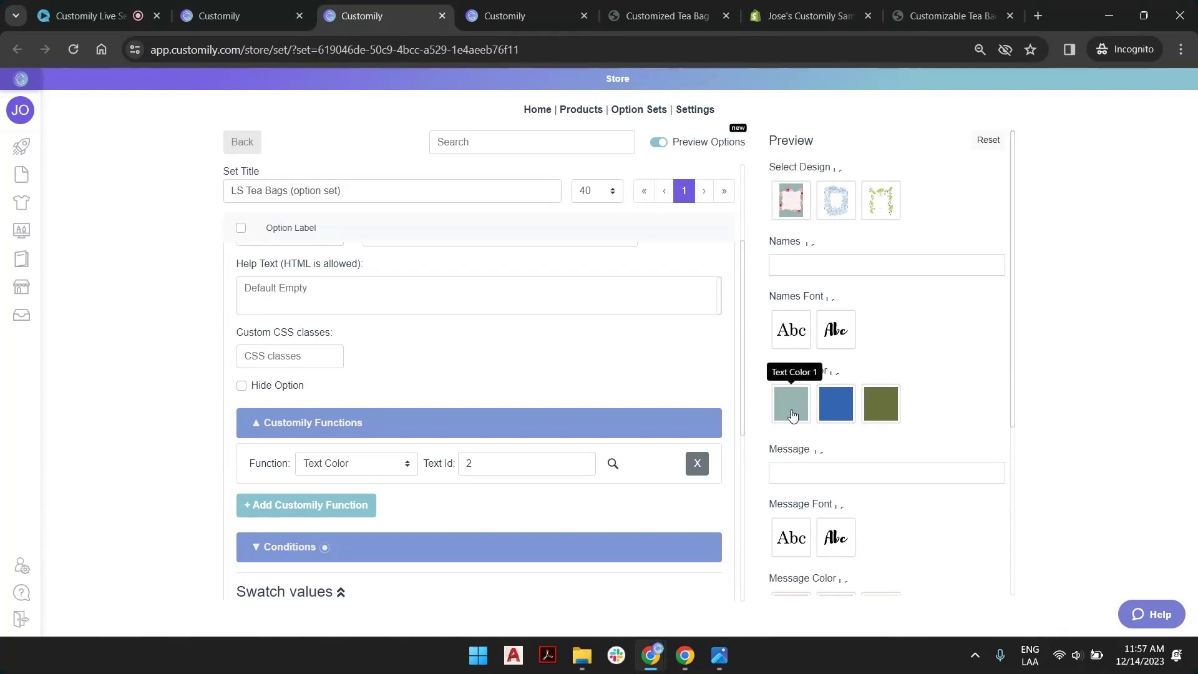
scroll(791, 403, down, 4)
scroll(791, 386, down, 1)
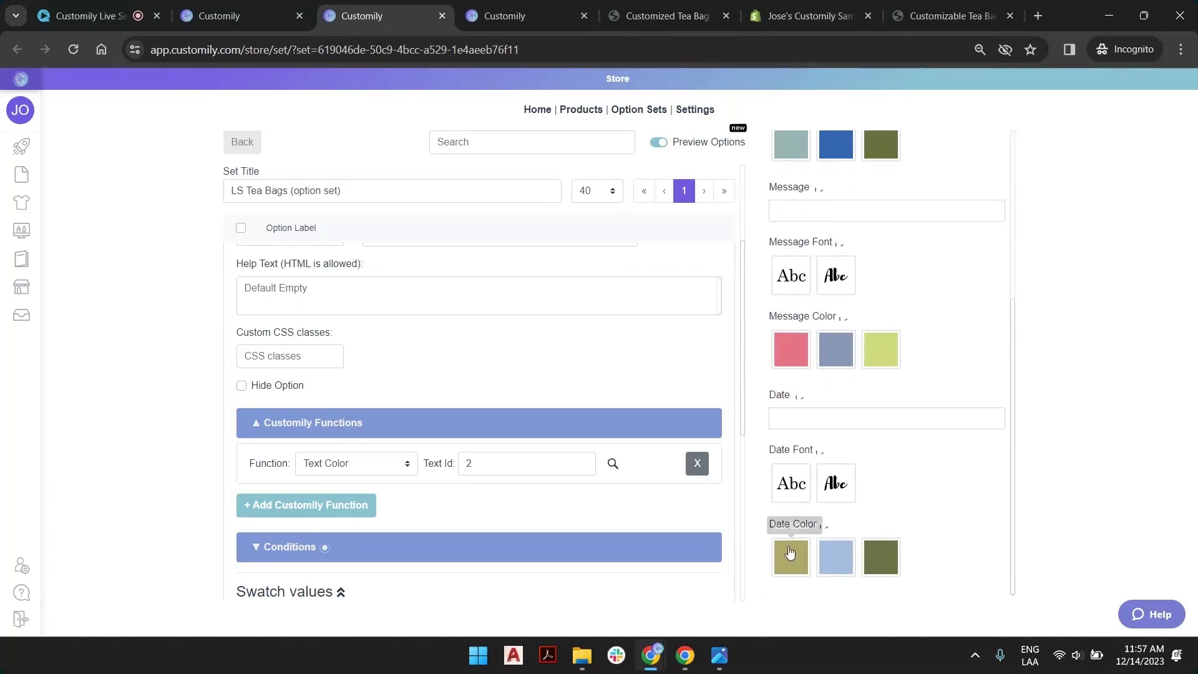
scroll(790, 554, up, 5)
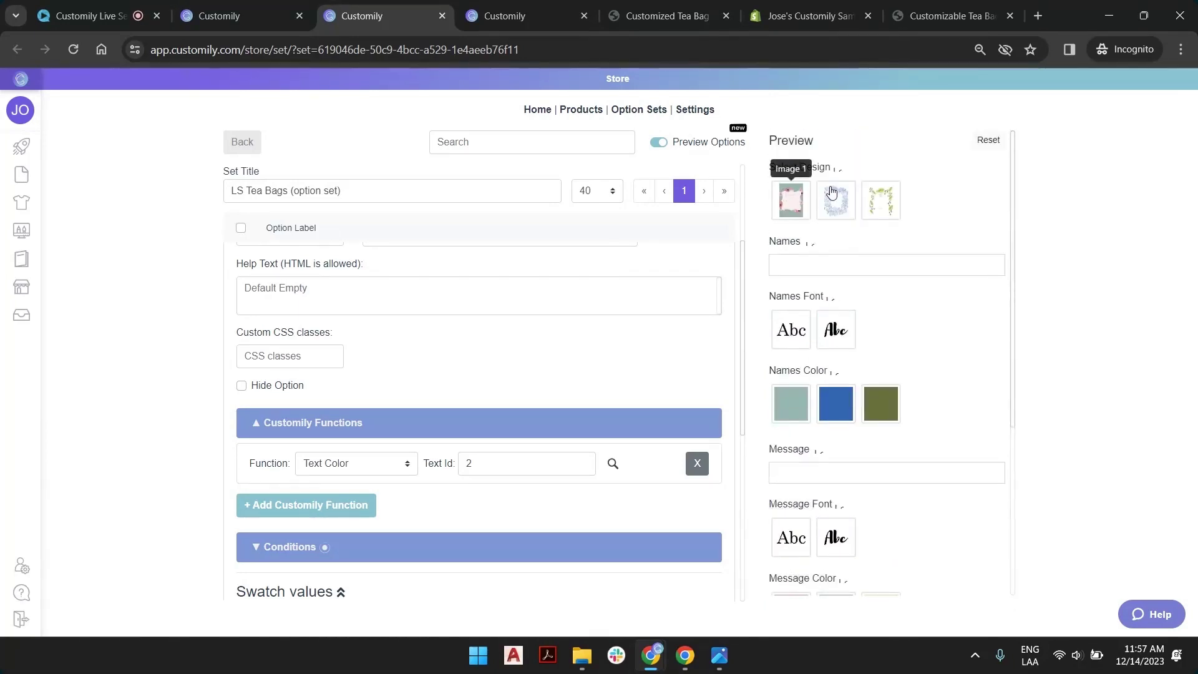
scroll(836, 407, down, 4)
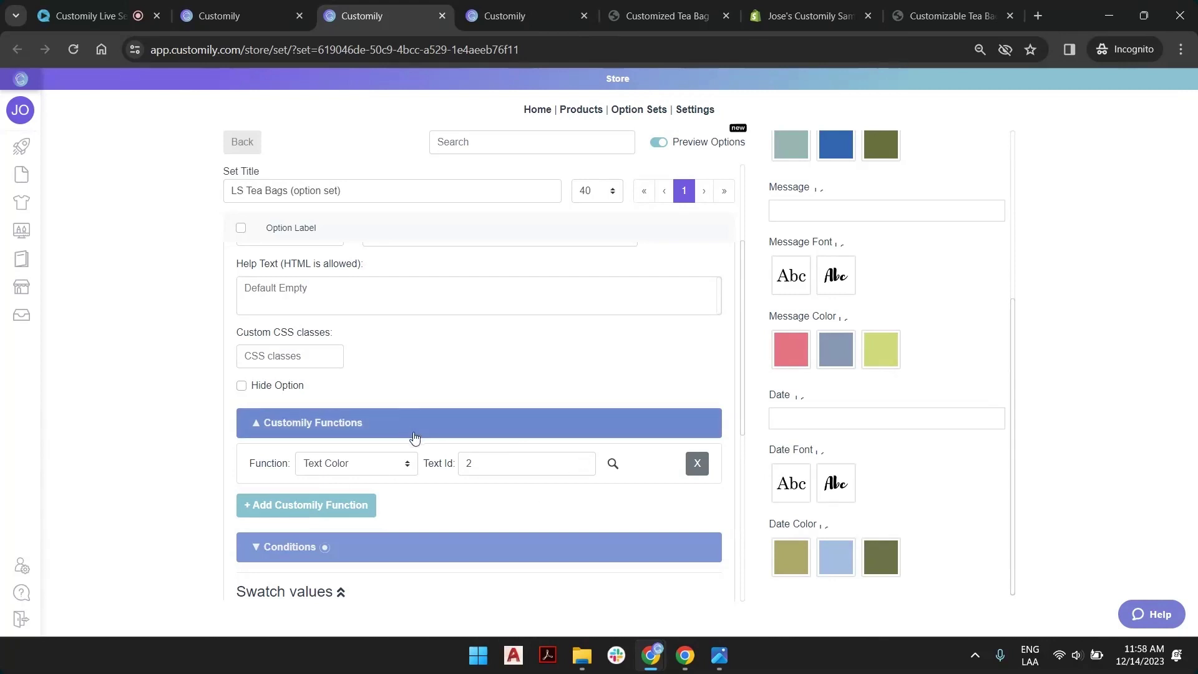
scroll(562, 415, up, 3)
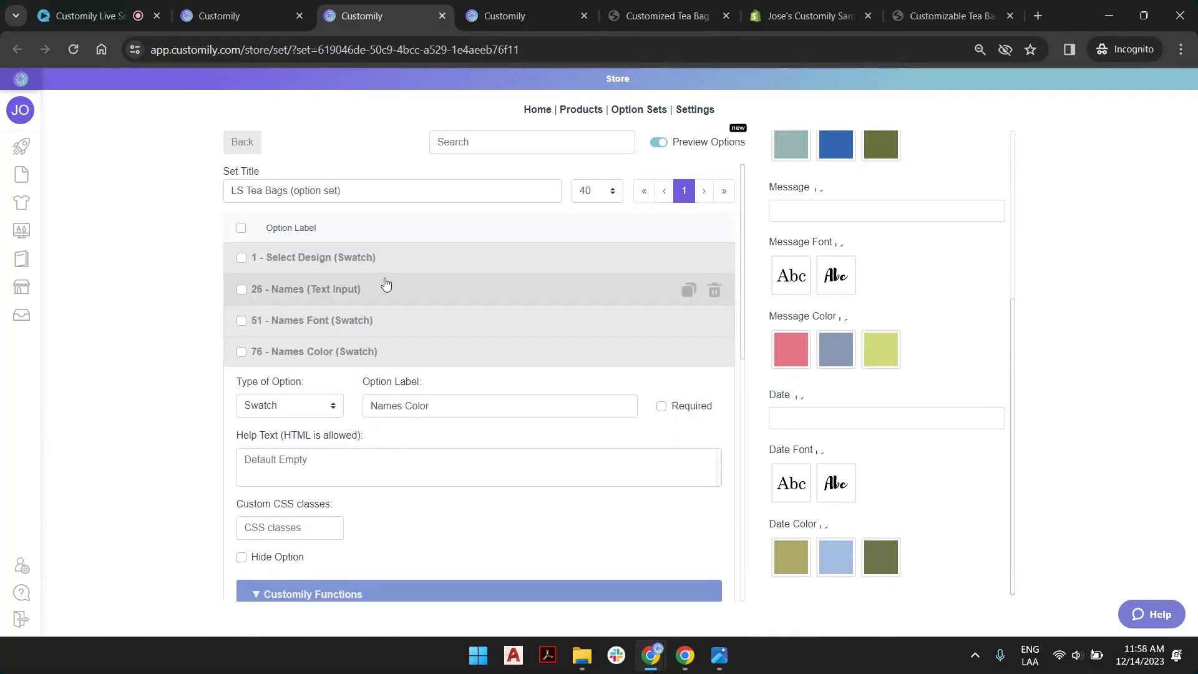
scroll(836, 499, up, 5)
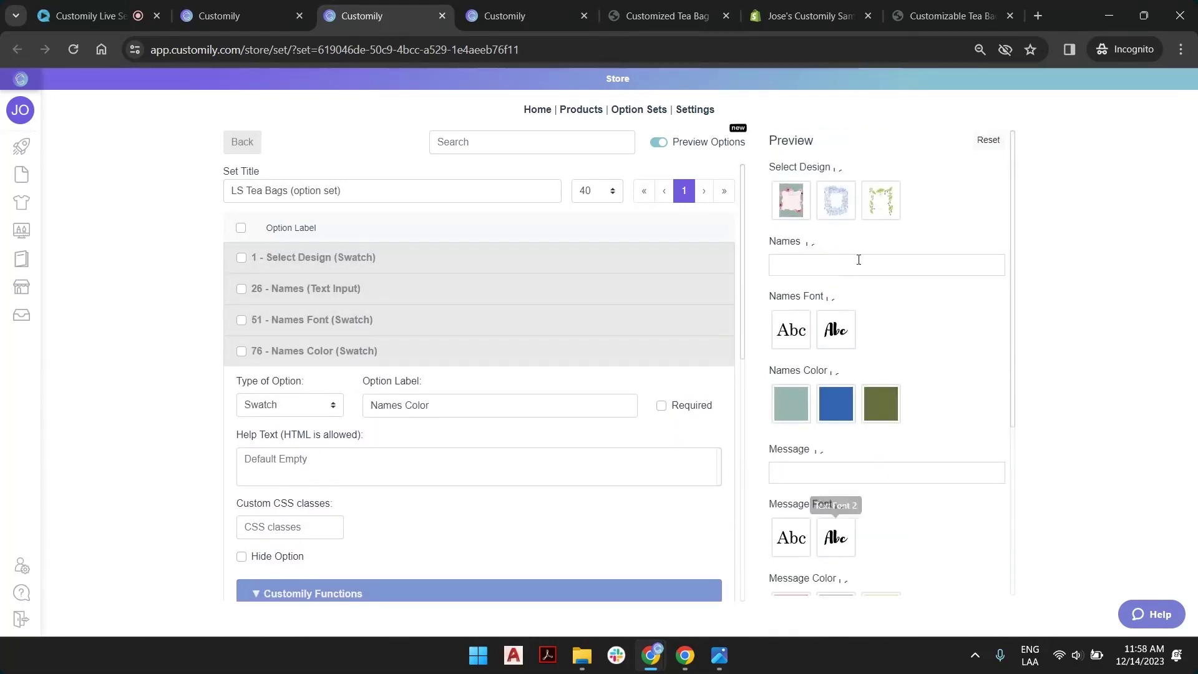
Step: Rename the first swatch value of the Select Design option to Flowers
click(838, 170)
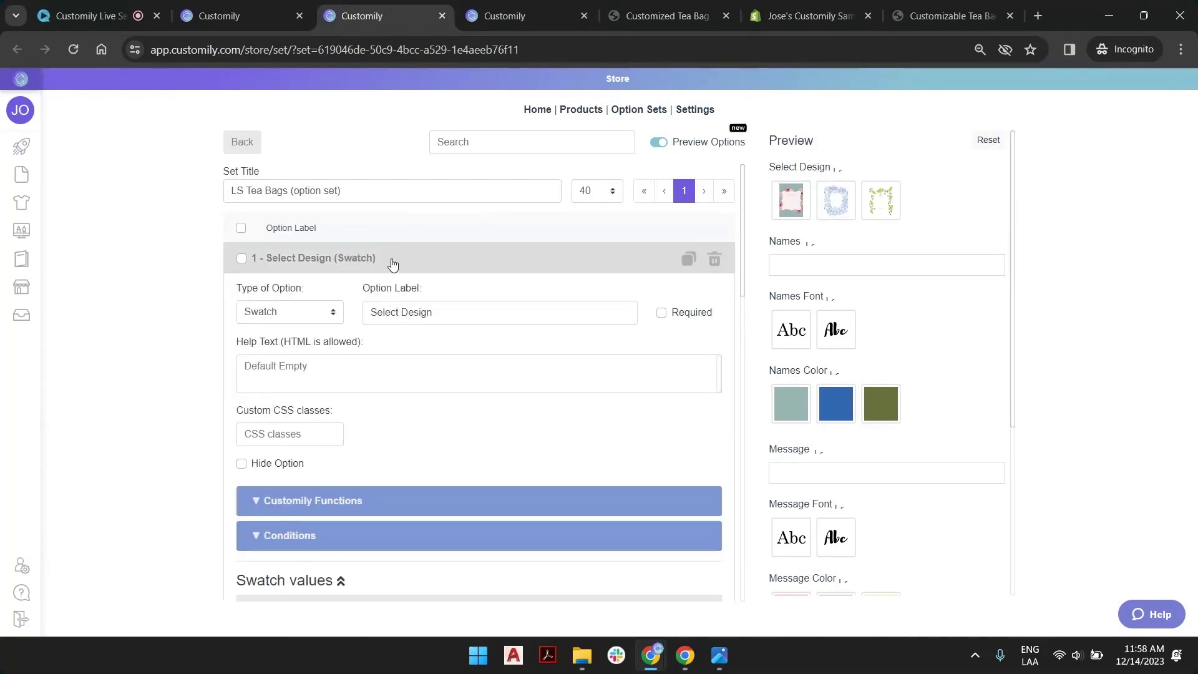
scroll(427, 264, down, 4)
click(359, 376)
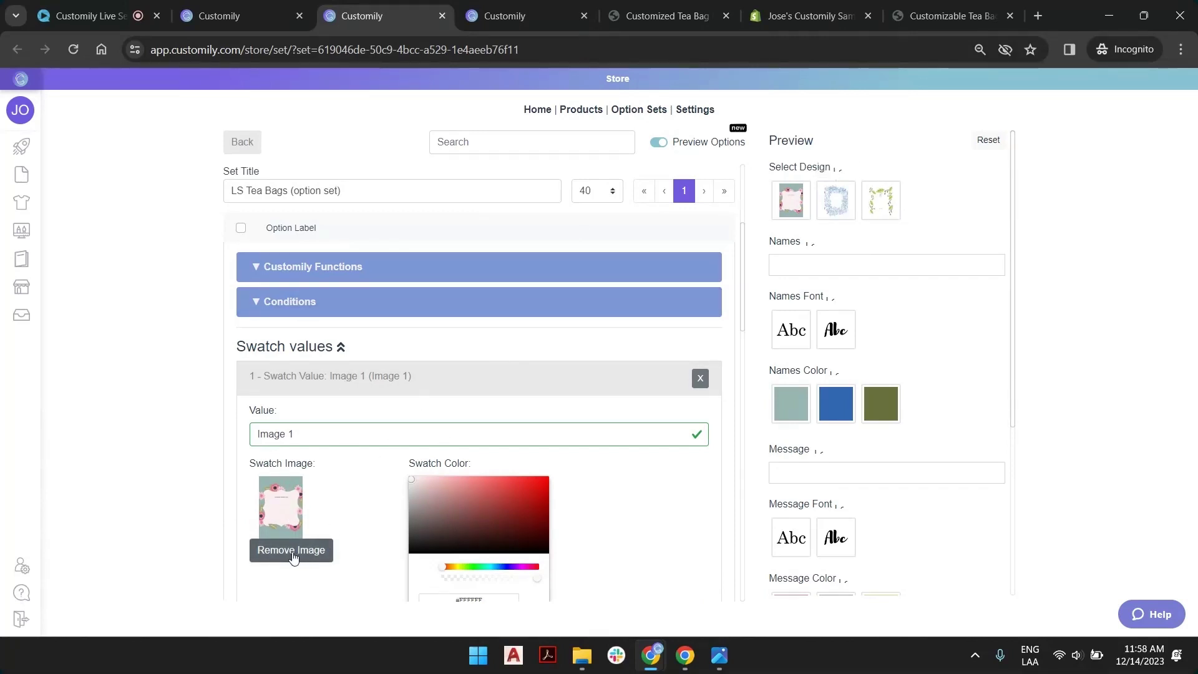
triple_click(312, 429)
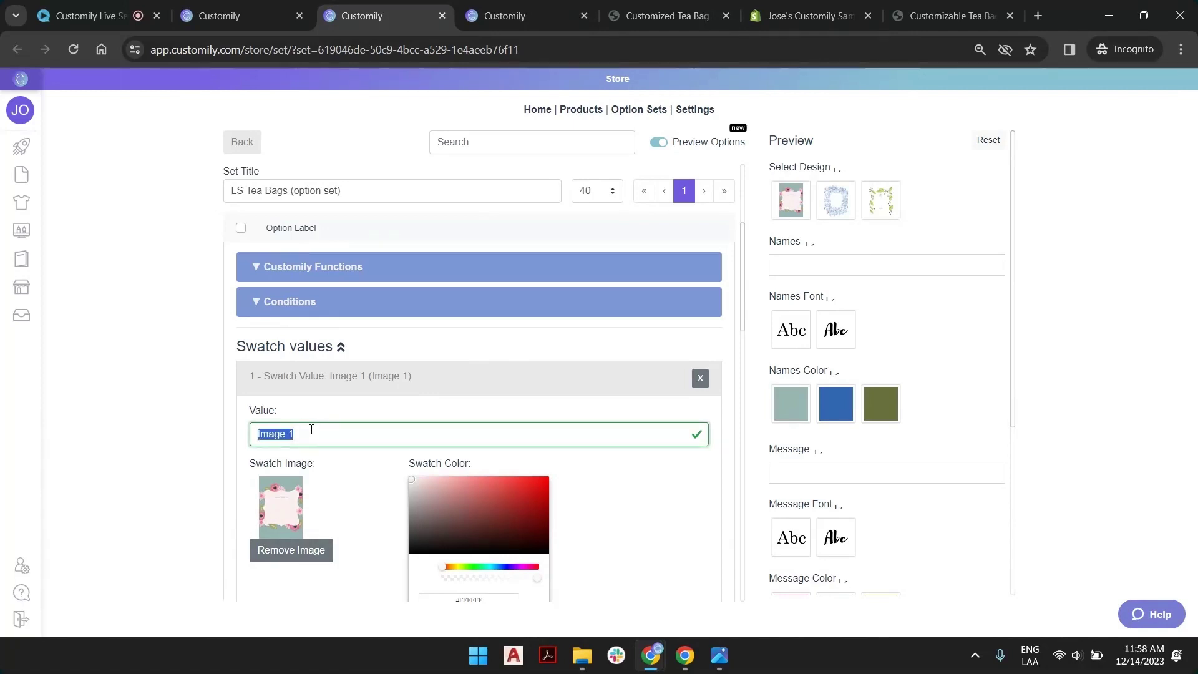
text(Flowers)
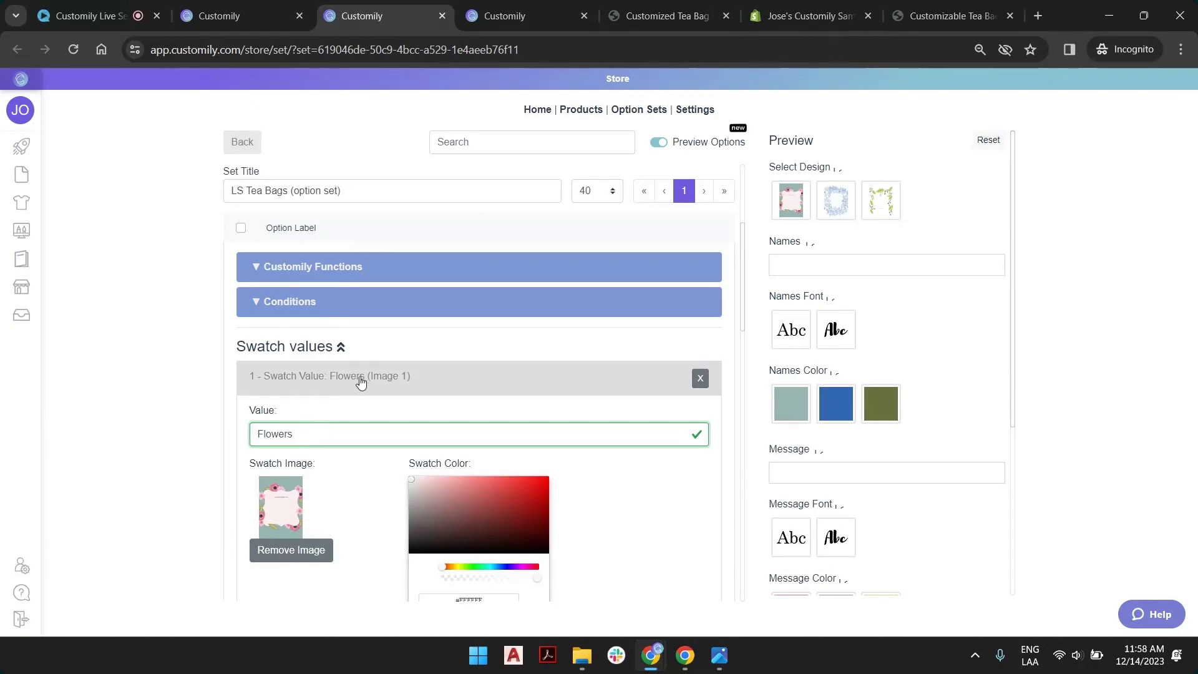
click(361, 382)
Step: Rename the second and third Select Design swatch values to Ice and Leaves
click(329, 408)
triple_click(327, 469)
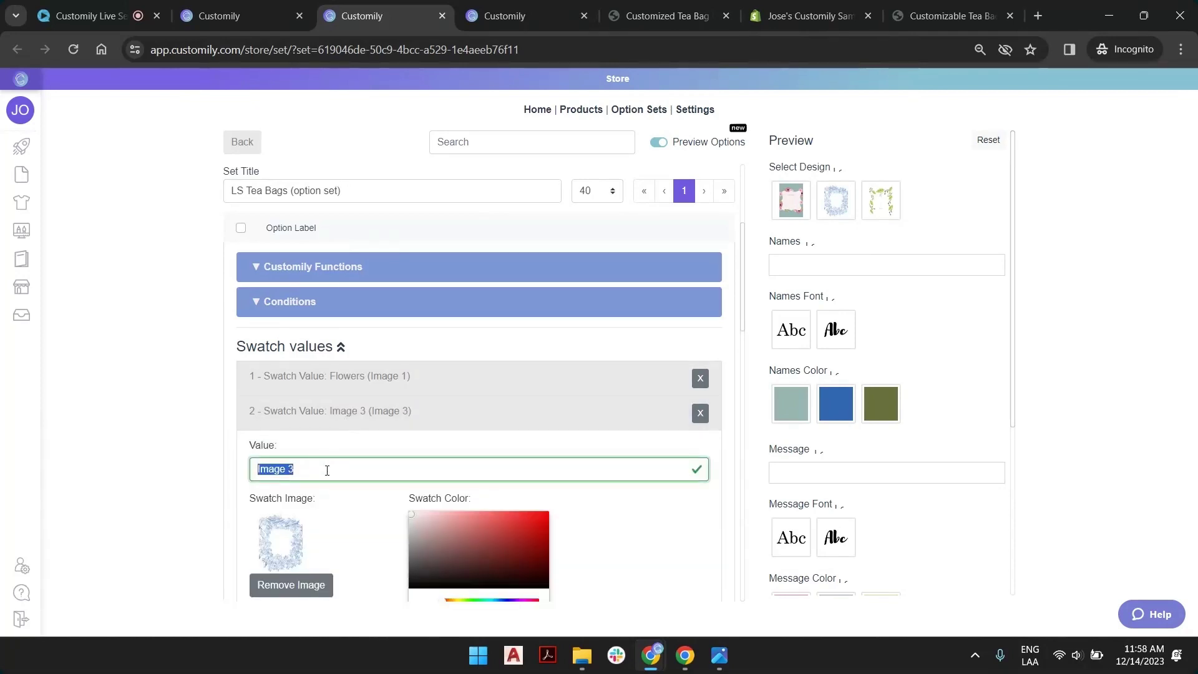
text(Ice)
click(373, 417)
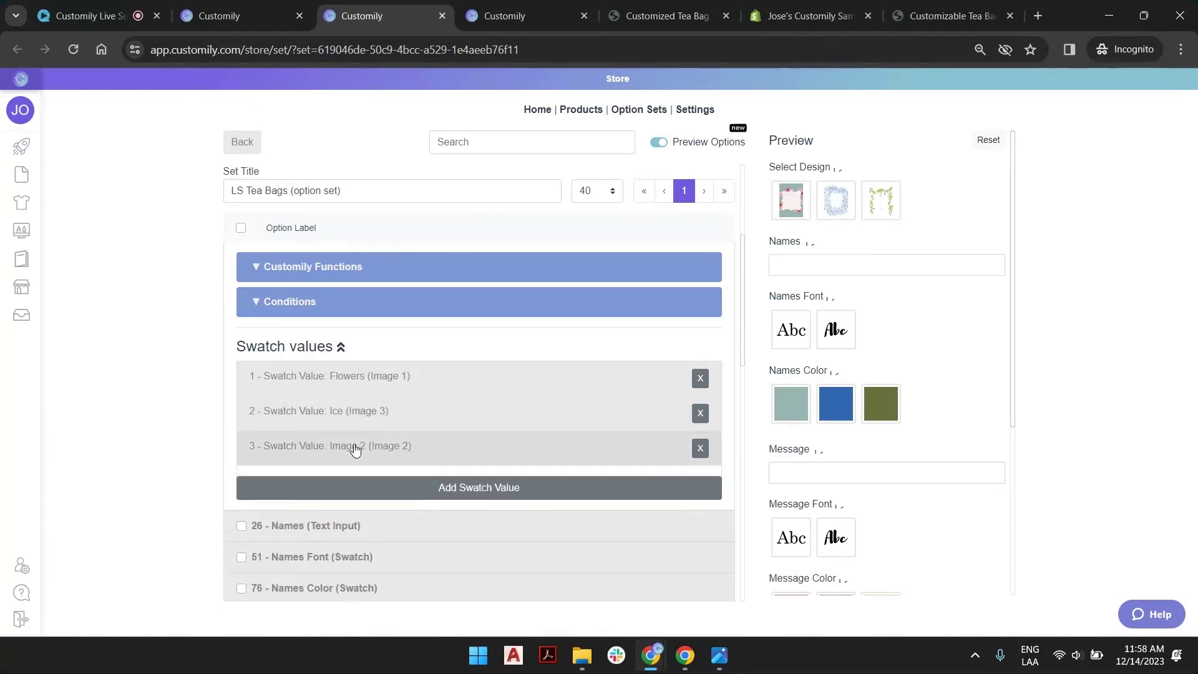
click(355, 449)
triple_click(329, 499)
text(Leaves)
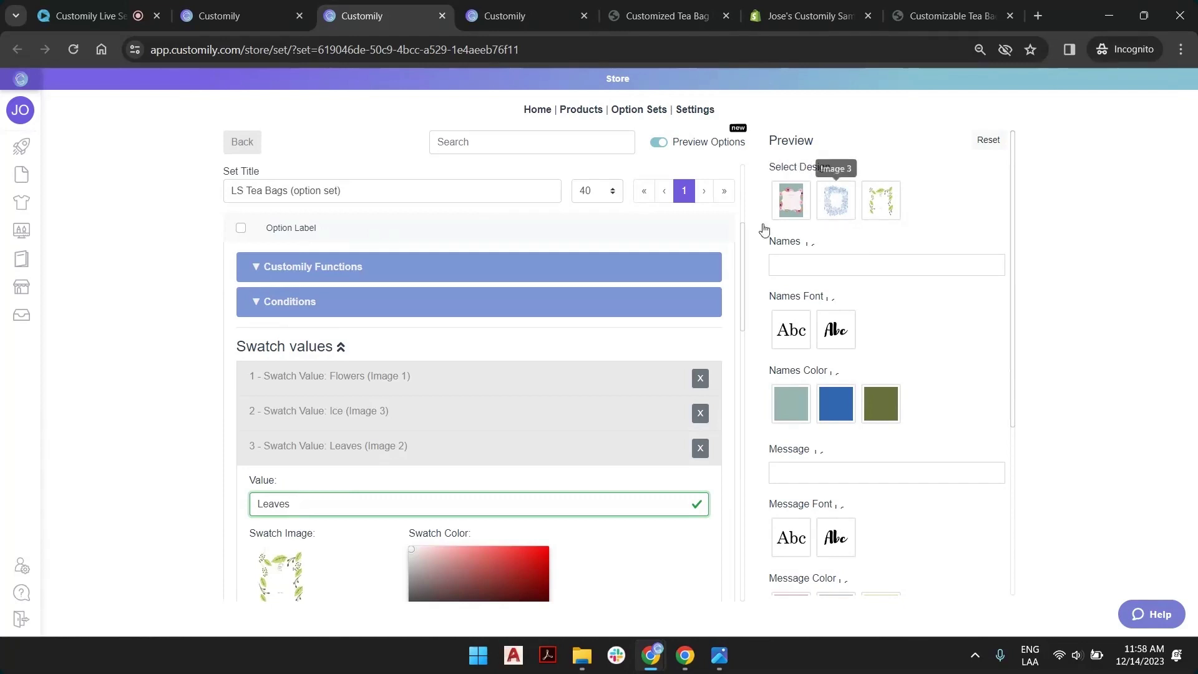
click(366, 447)
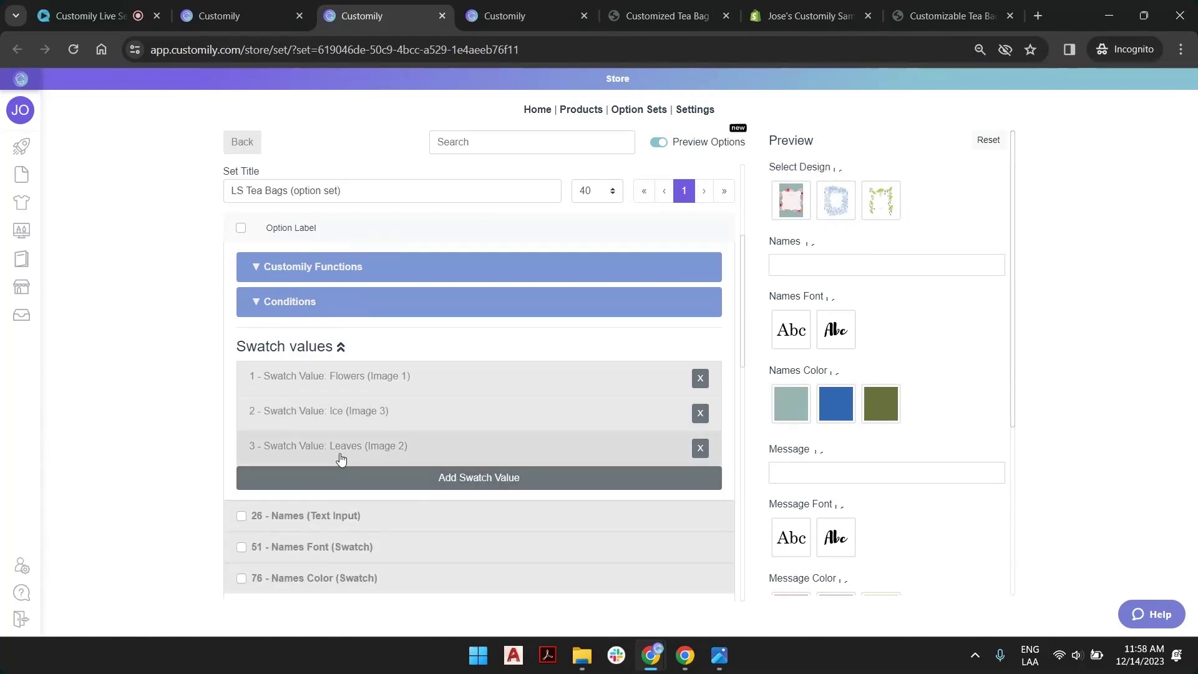
Step: Check the Select Design function's image ID, then view image options 2 and 3 on the top-right label of the LS Tea Bags template
scroll(341, 460, up, 4)
scroll(343, 323, down, 2)
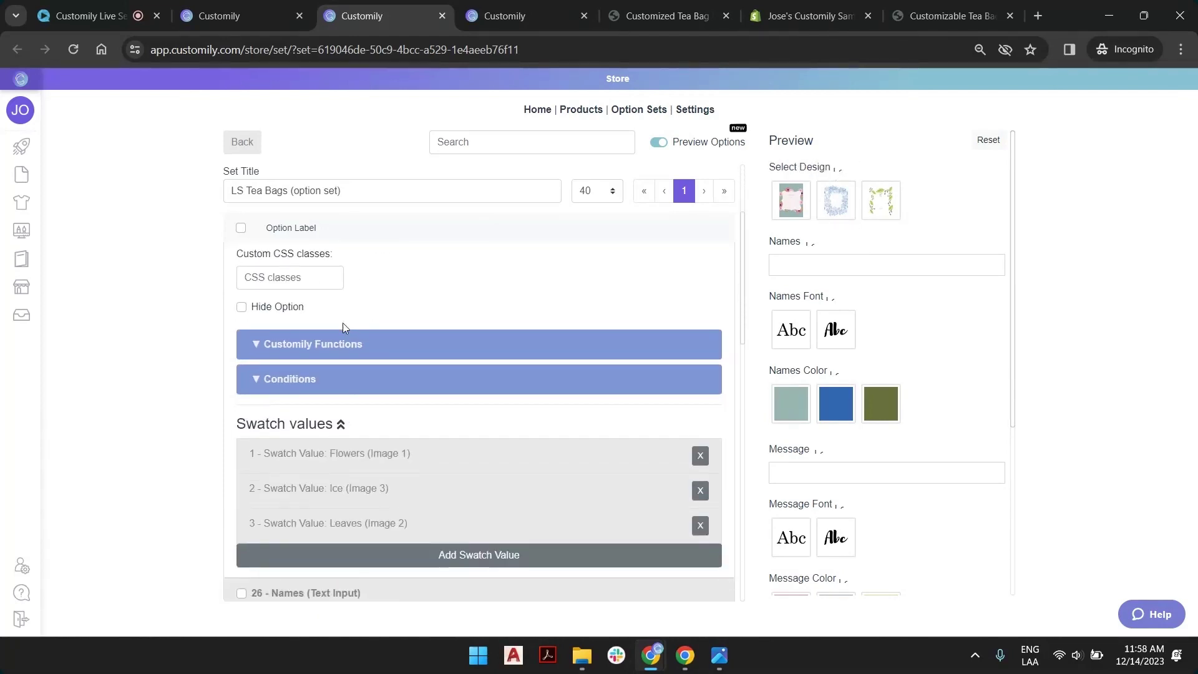
click(343, 344)
scroll(420, 275, down, 1)
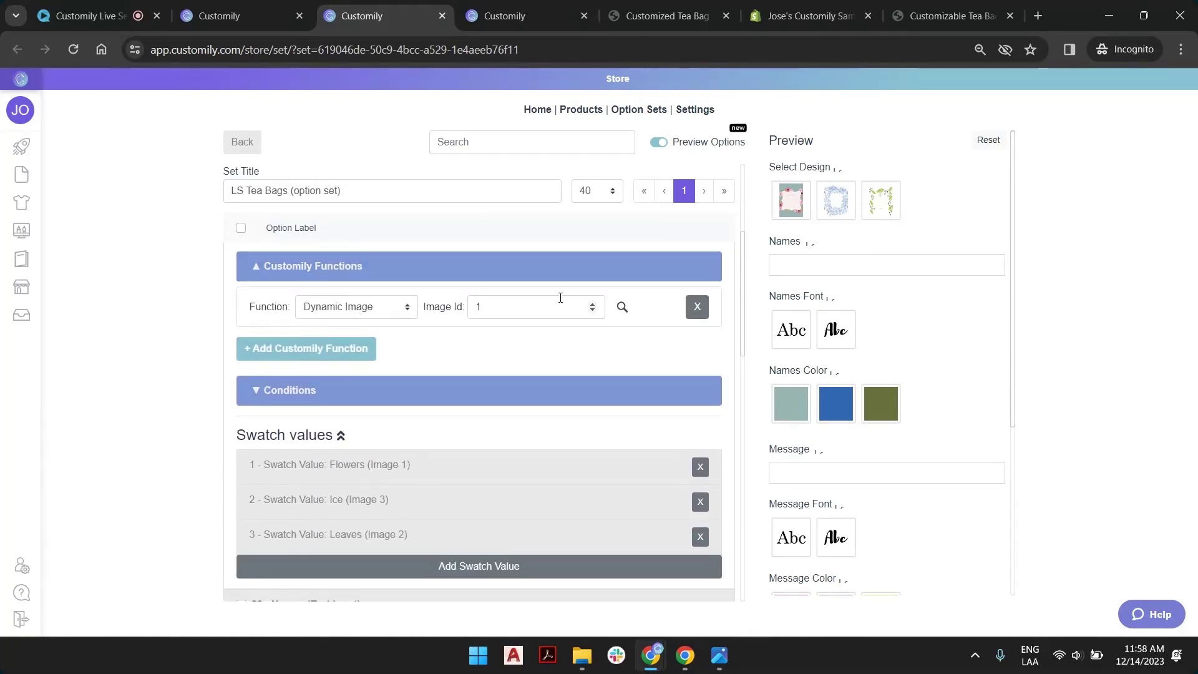
click(517, 17)
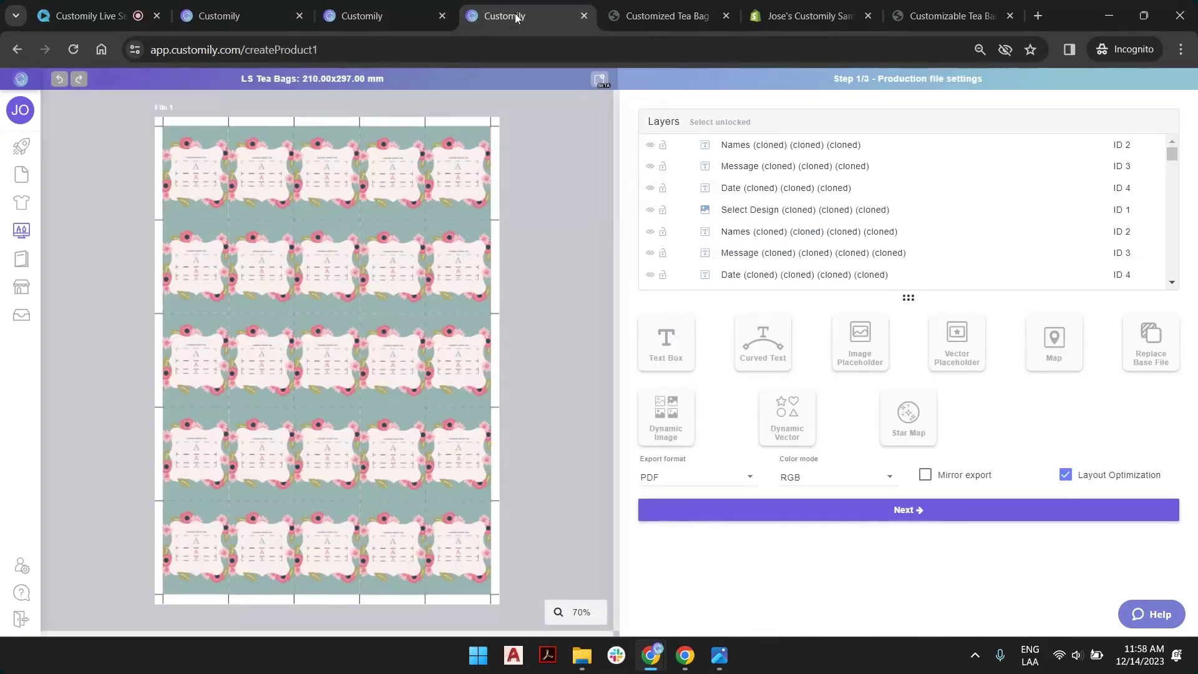
click(463, 133)
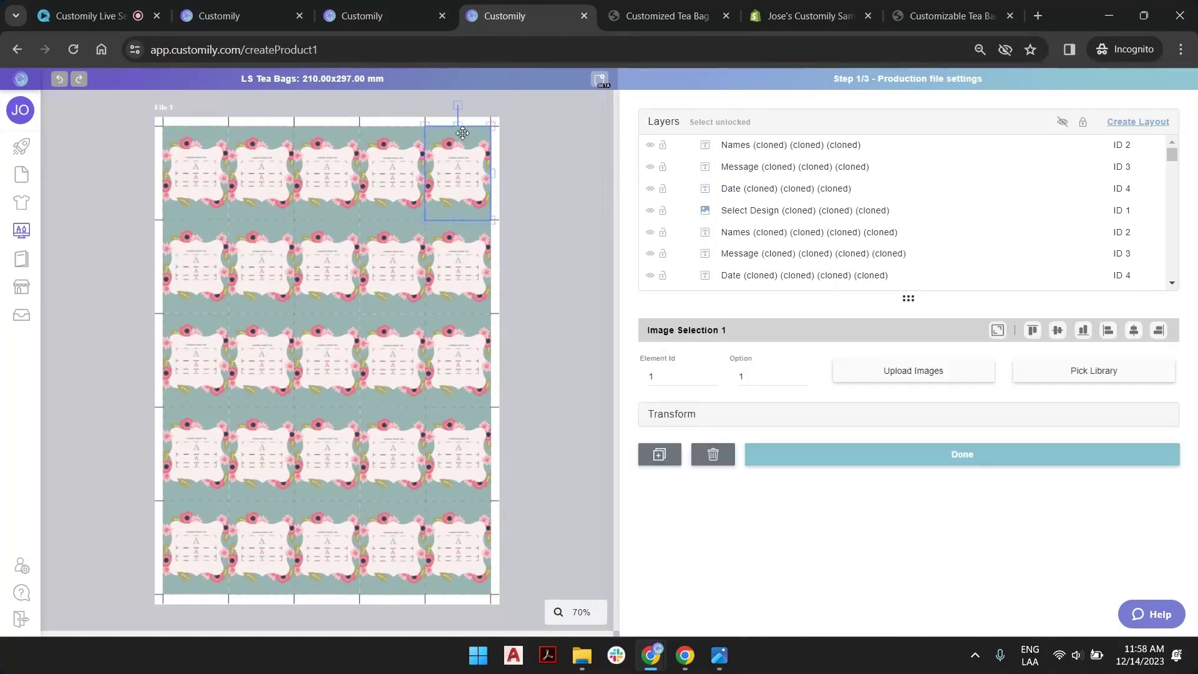
click(803, 376)
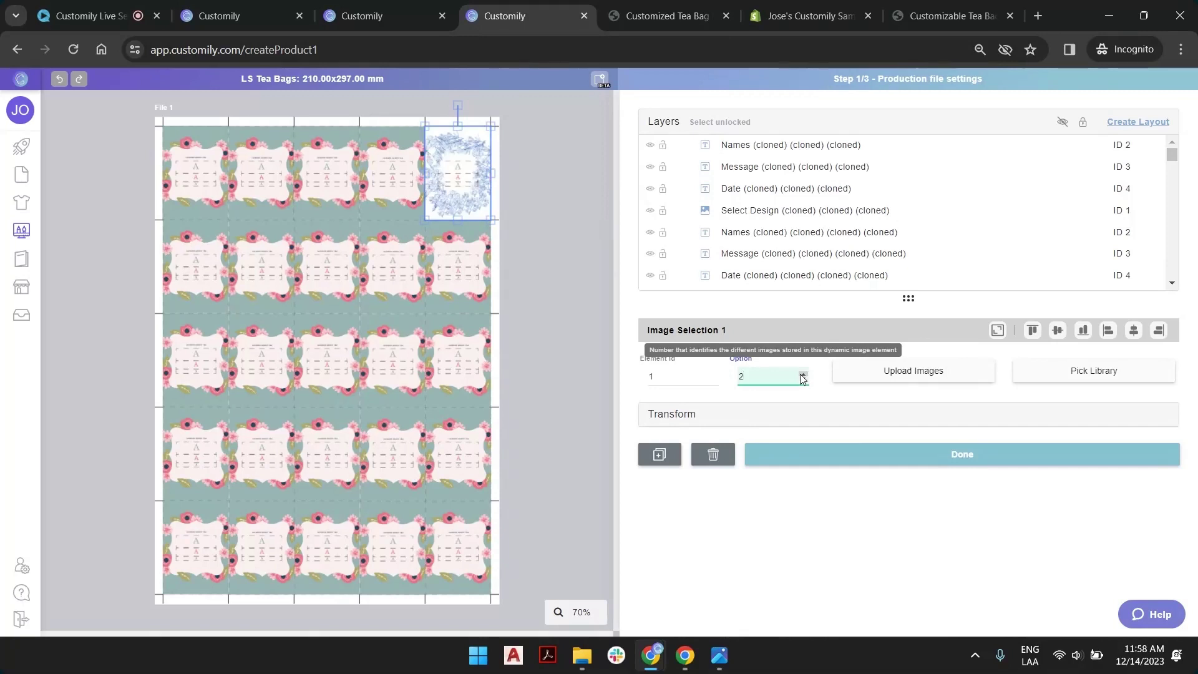
click(802, 375)
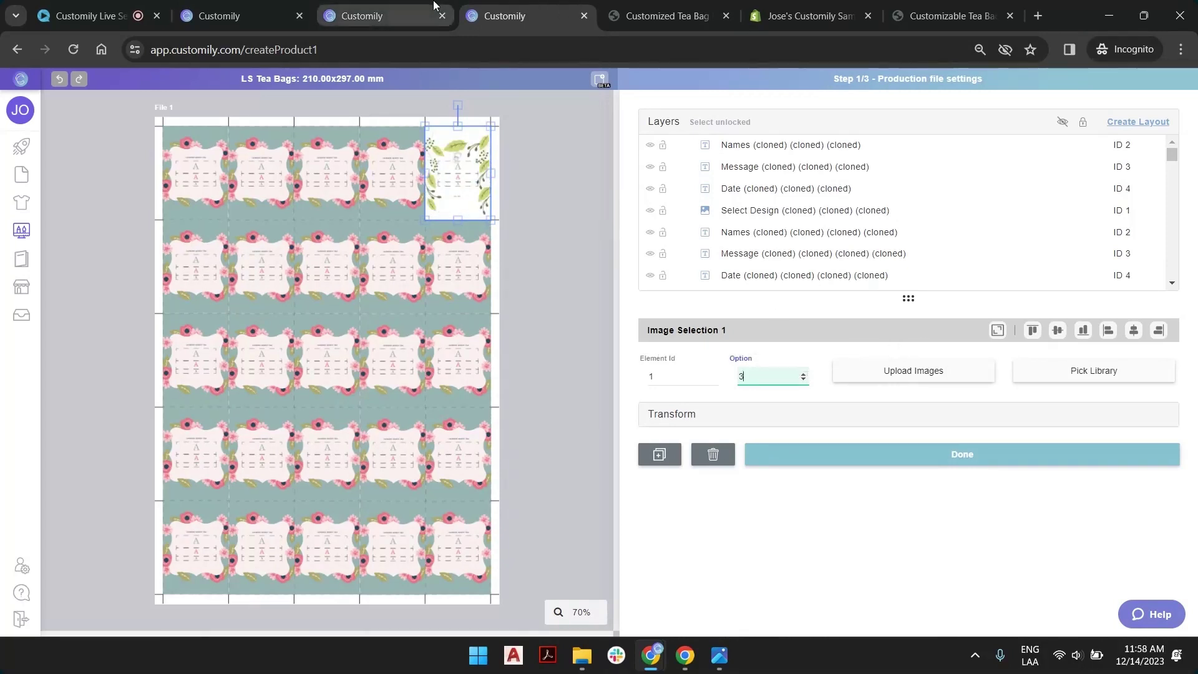
Step: Return to the option set and check the image option numbers of the Ice and Leaves swatch values
click(406, 7)
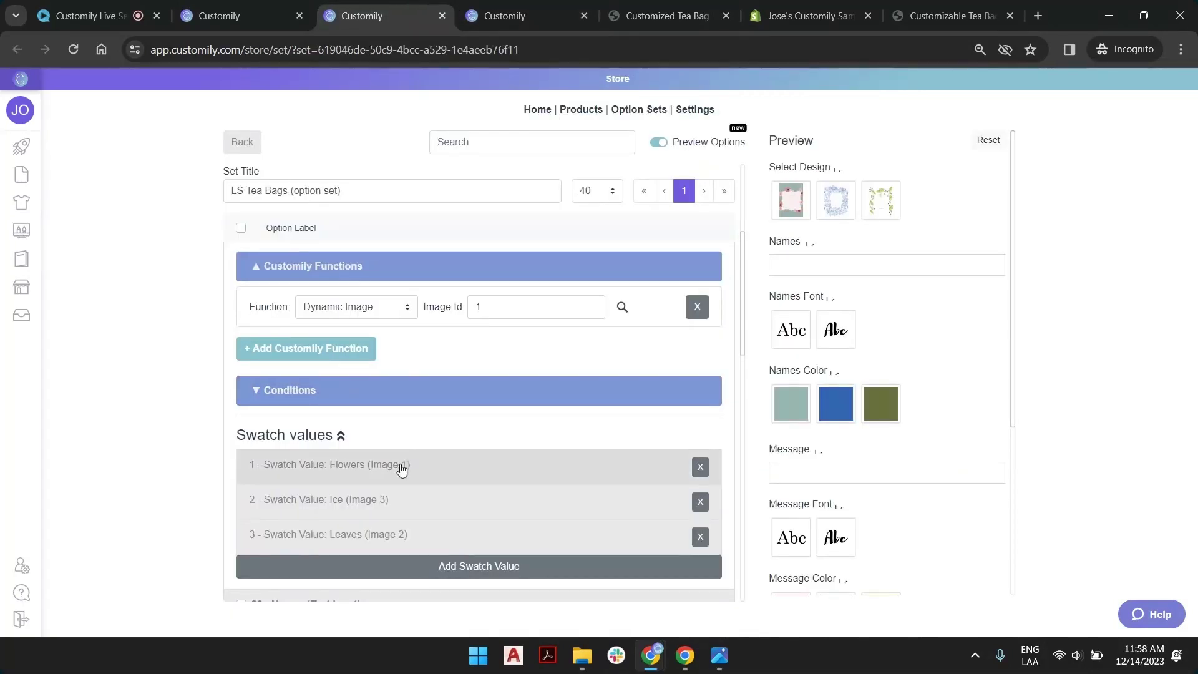
click(332, 500)
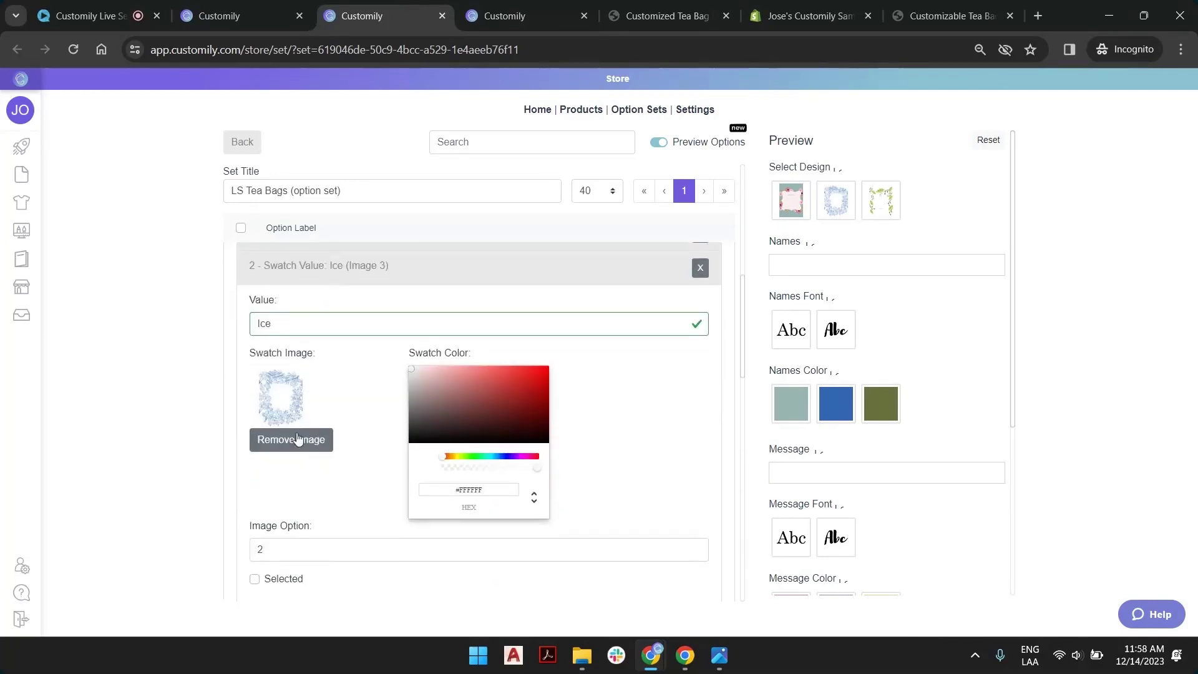
double_click(266, 550)
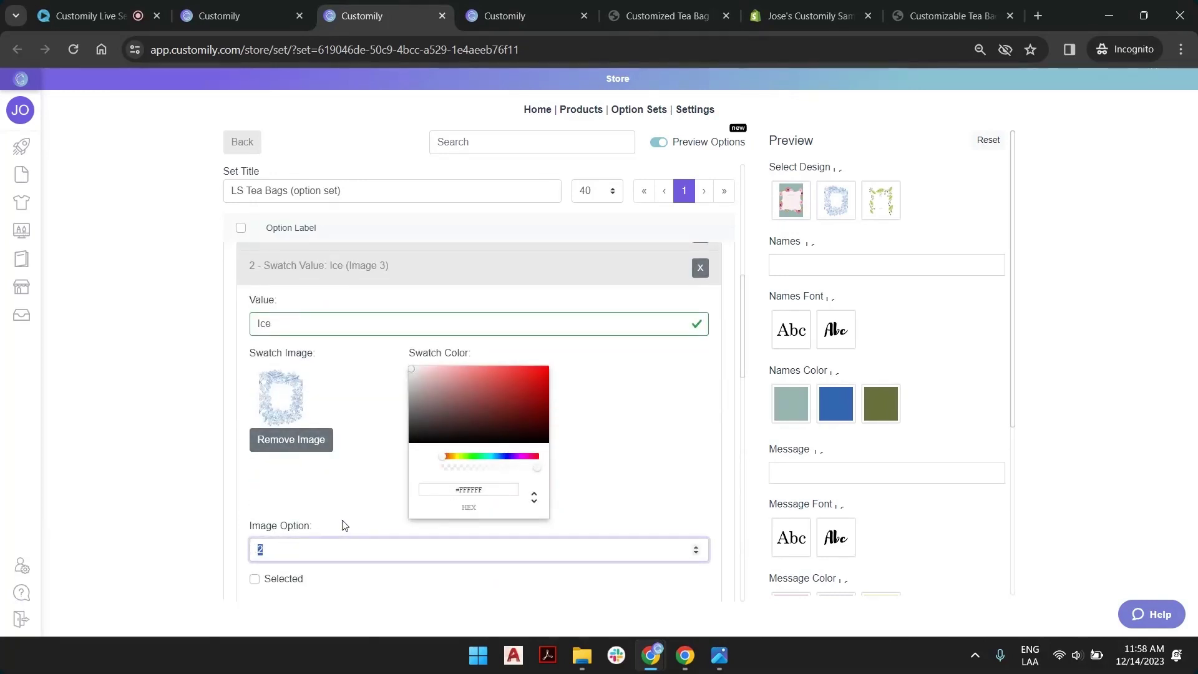
text(3)
scroll(324, 449, down, 4)
click(306, 409)
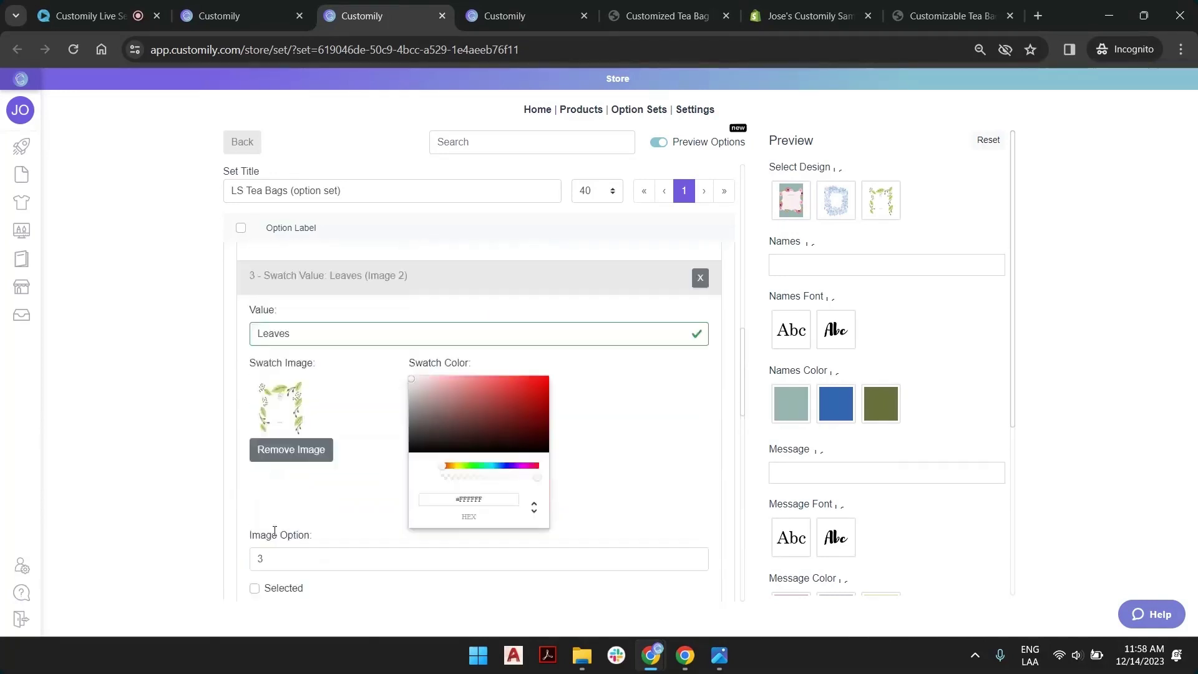
scroll(343, 439, up, 8)
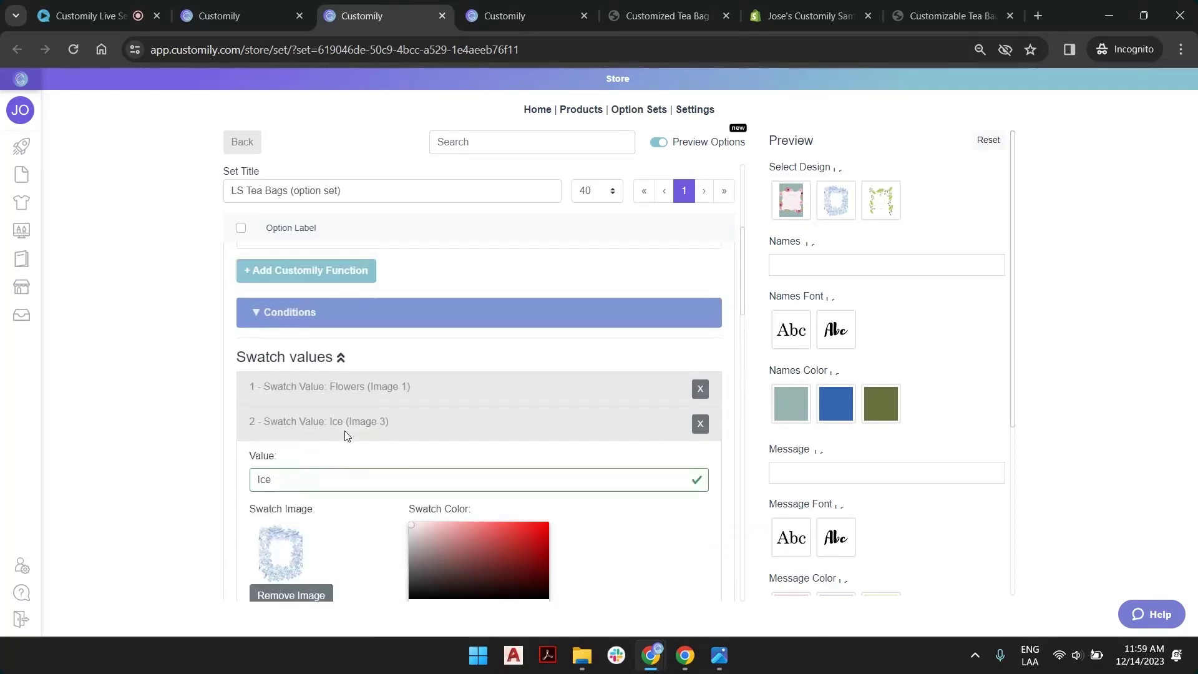
click(379, 421)
click(380, 462)
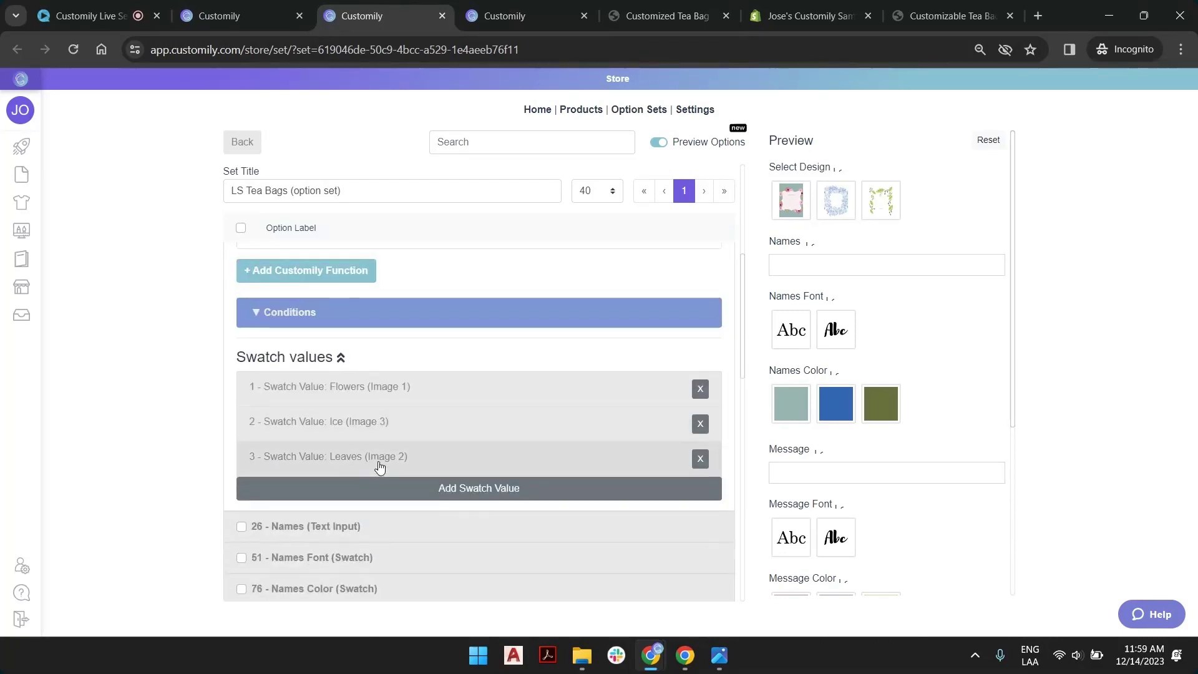
Step: Add a Text Color function with text ID 2 to the Select Design option, checking the layer IDs in the template
scroll(379, 467, up, 1)
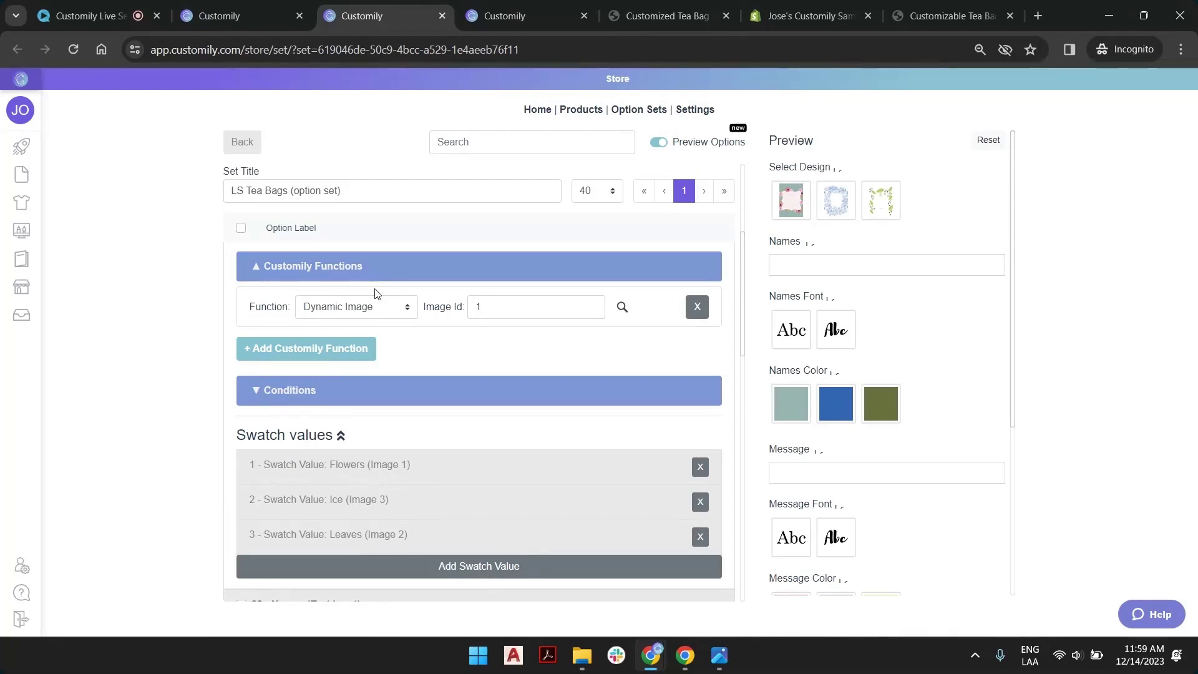
click(364, 356)
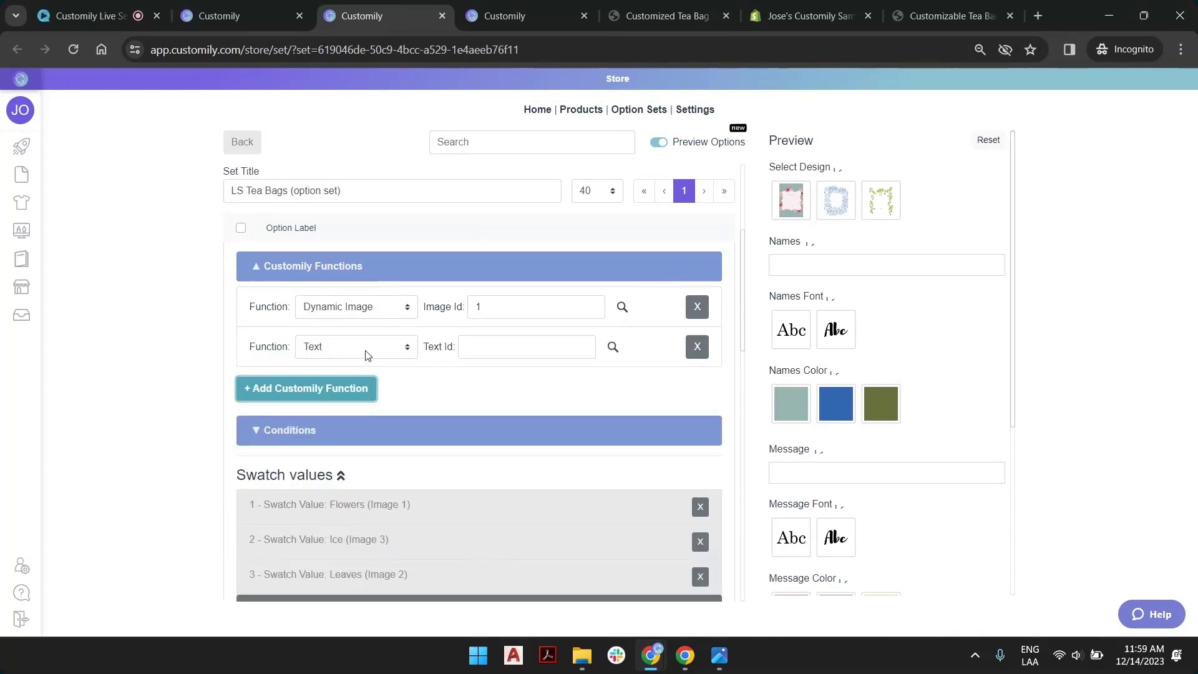
click(367, 354)
click(367, 388)
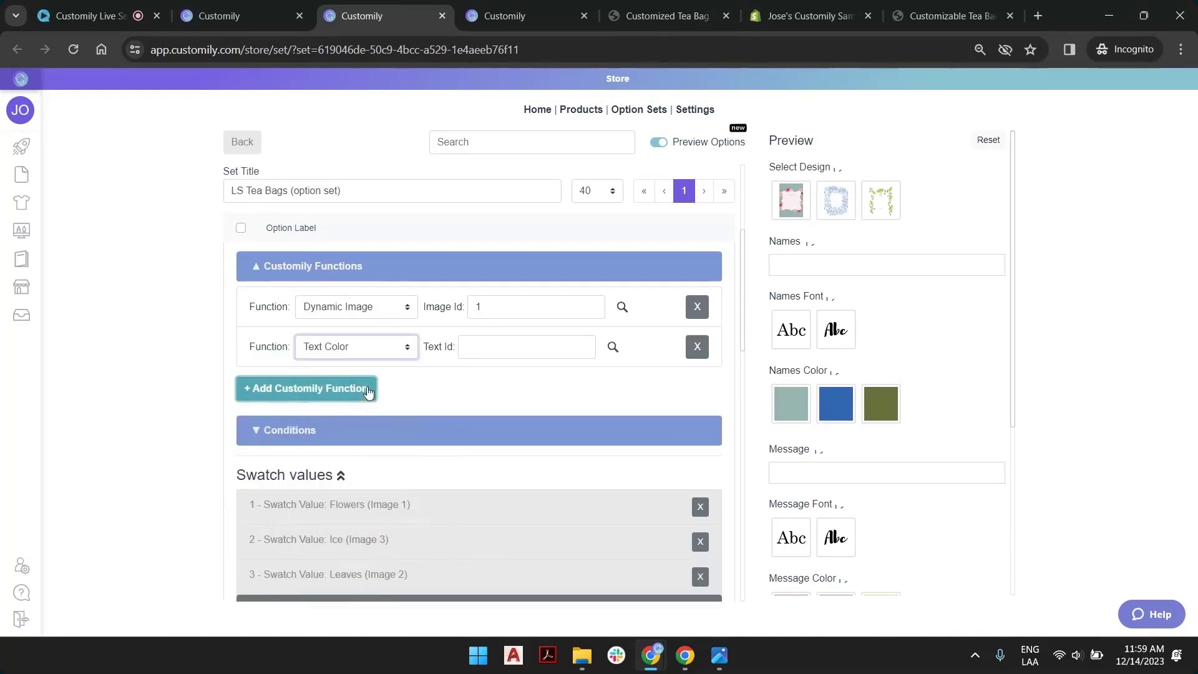
click(489, 8)
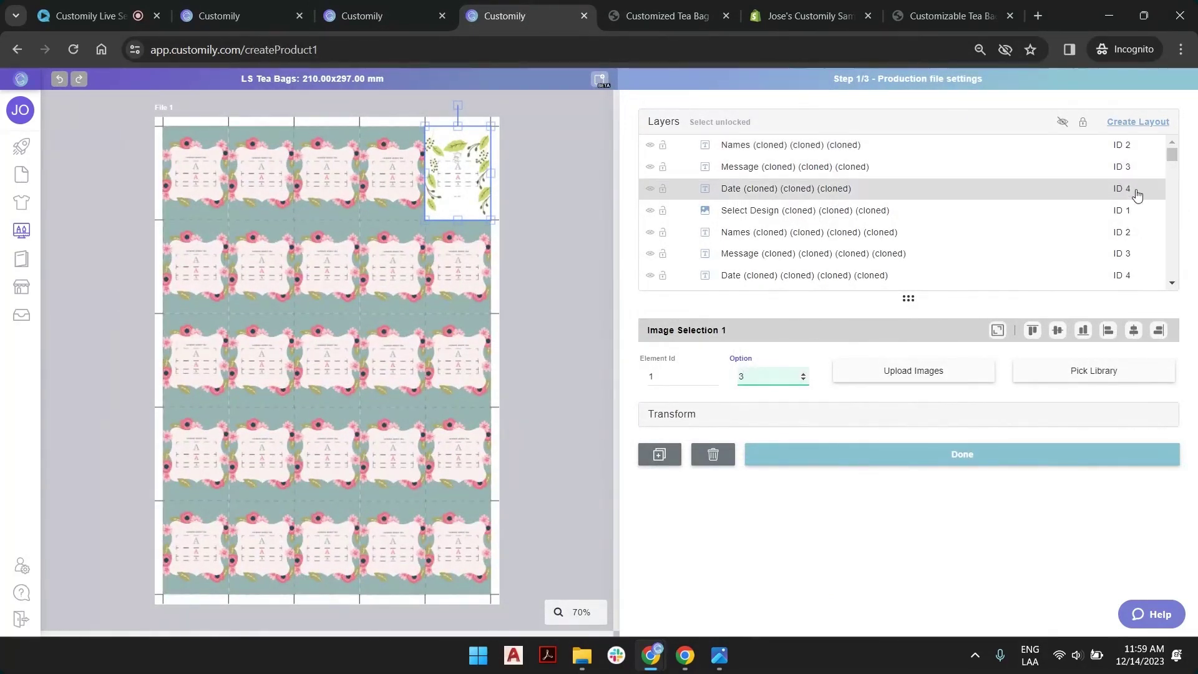
click(368, 16)
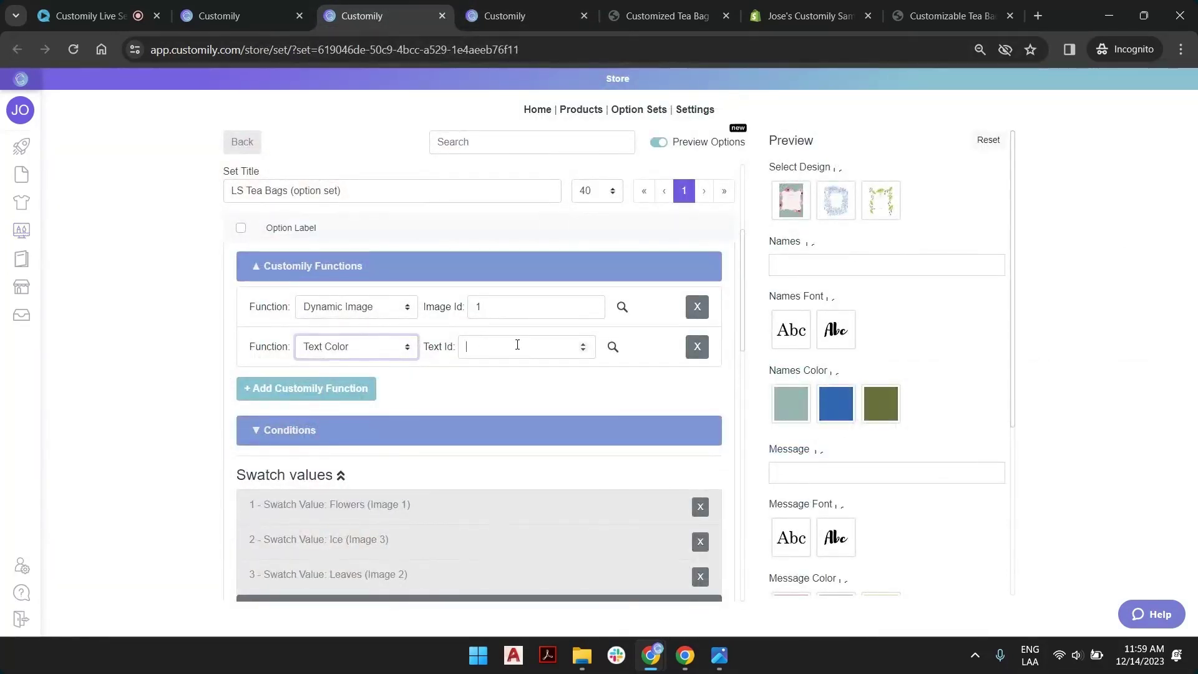
Step: Add a Text Color function with text ID 3 to the Select Design option
click(357, 390)
click(368, 388)
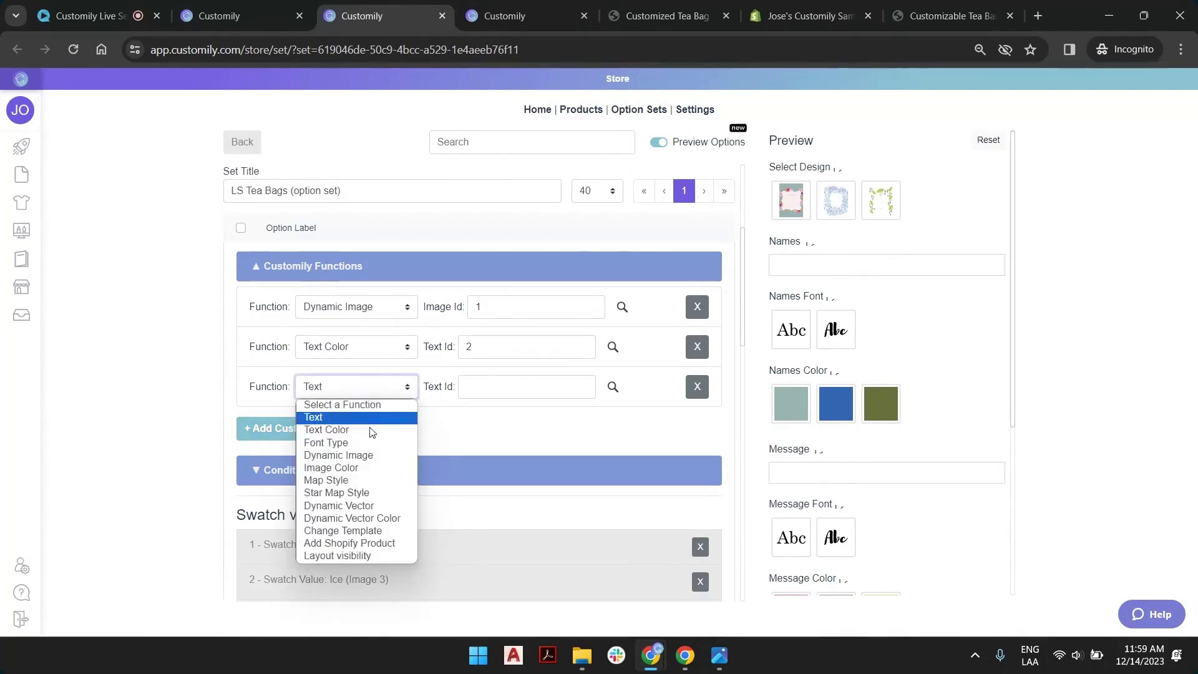
click(371, 417)
click(511, 382)
text(3)
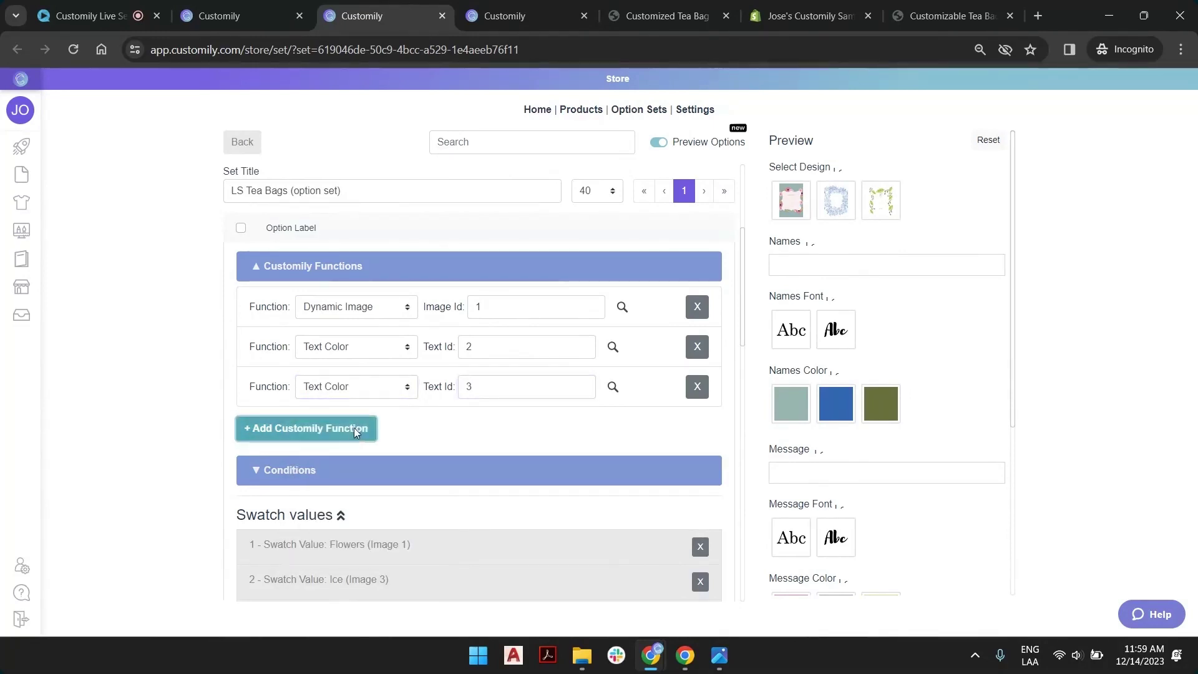
Step: Add another Text Color function to the Select Design option, using text ID 4
click(354, 428)
click(354, 428)
click(366, 469)
click(497, 422)
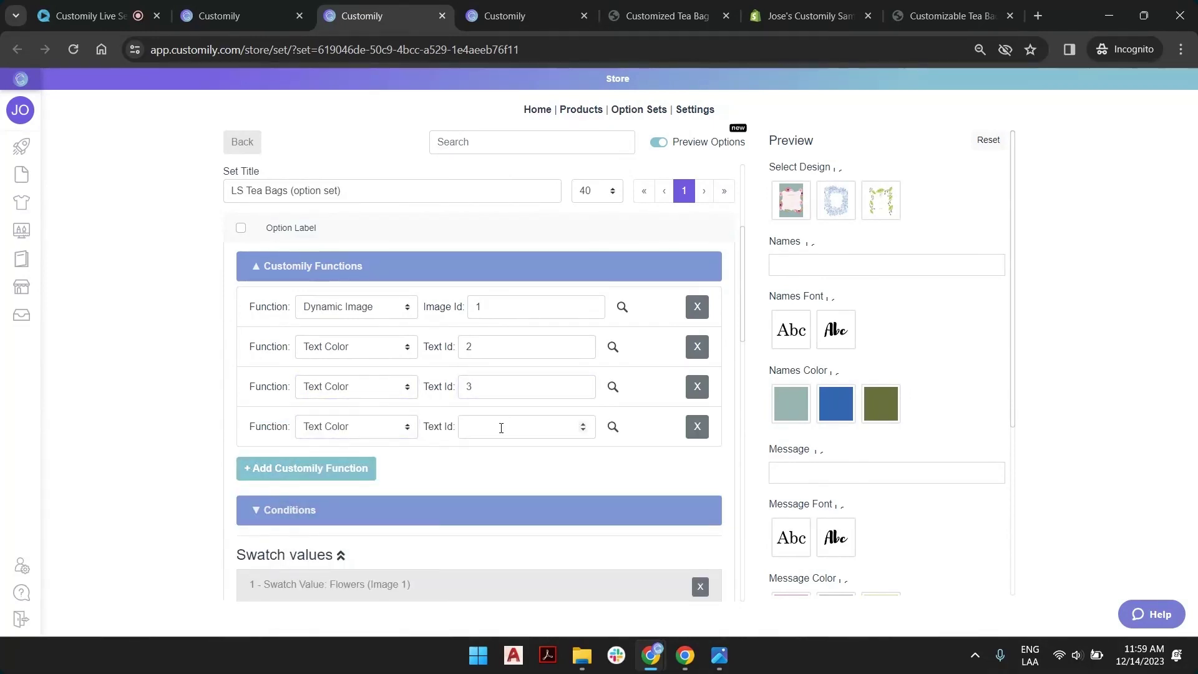
text(4)
scroll(388, 340, down, 2)
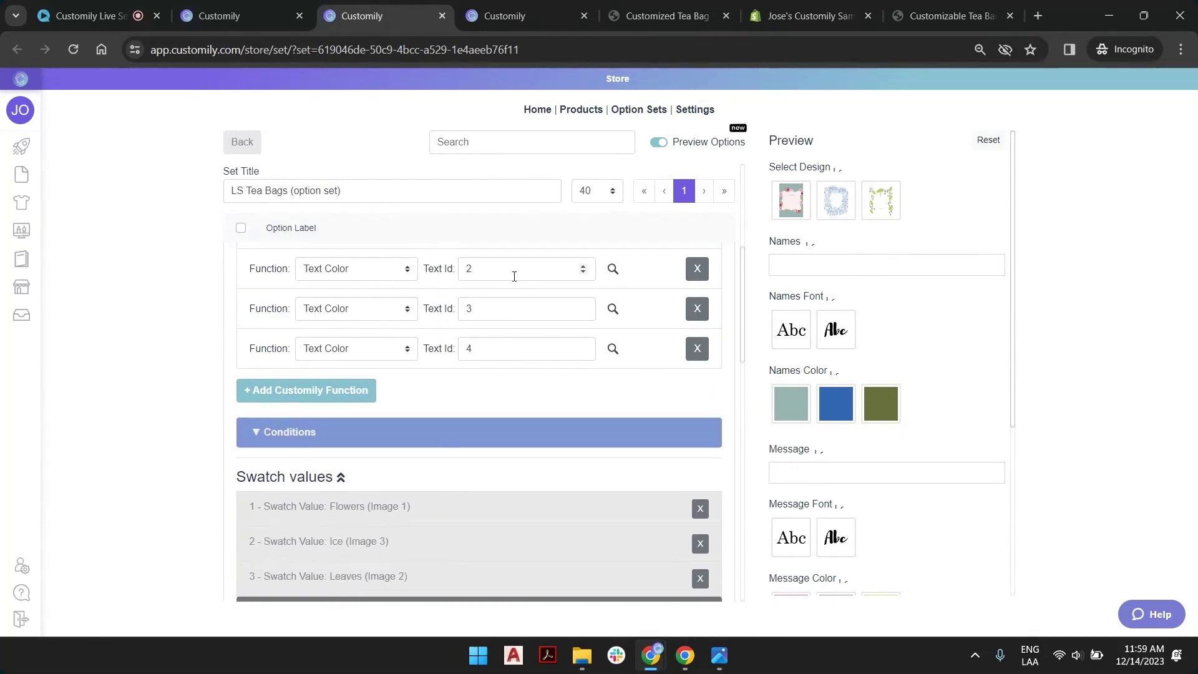
Step: Delete the Names Color, Message Color and Date Color swatch options from the option set
scroll(515, 276, down, 1)
scroll(514, 289, up, 5)
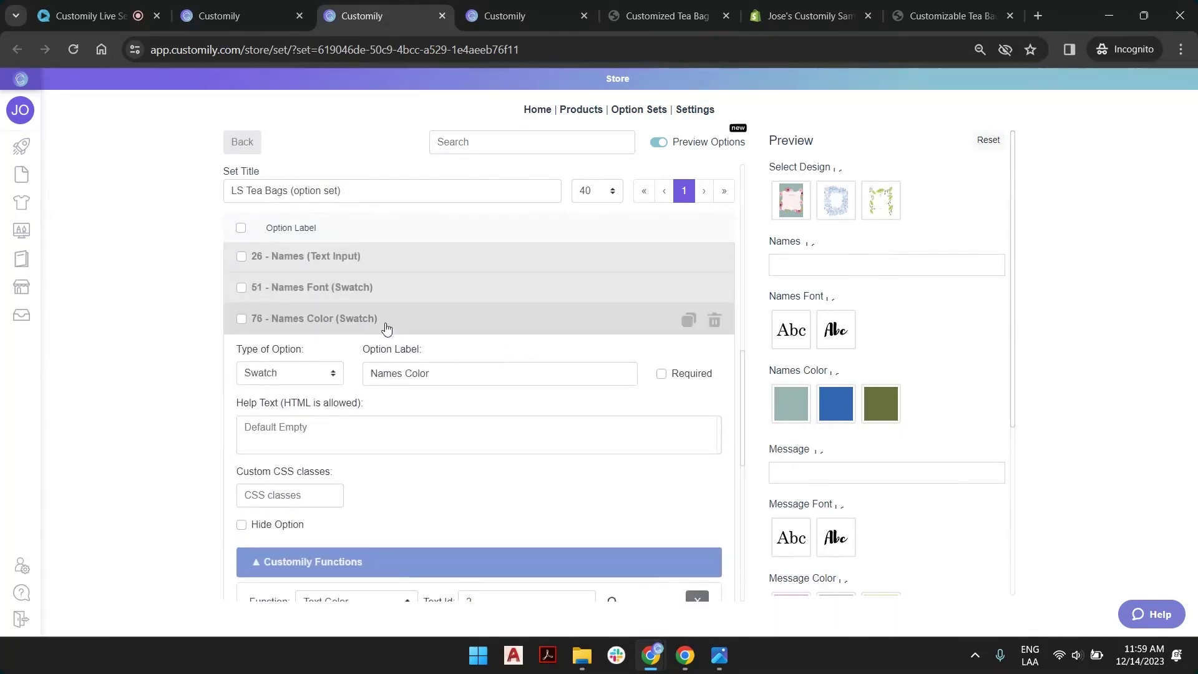
click(387, 328)
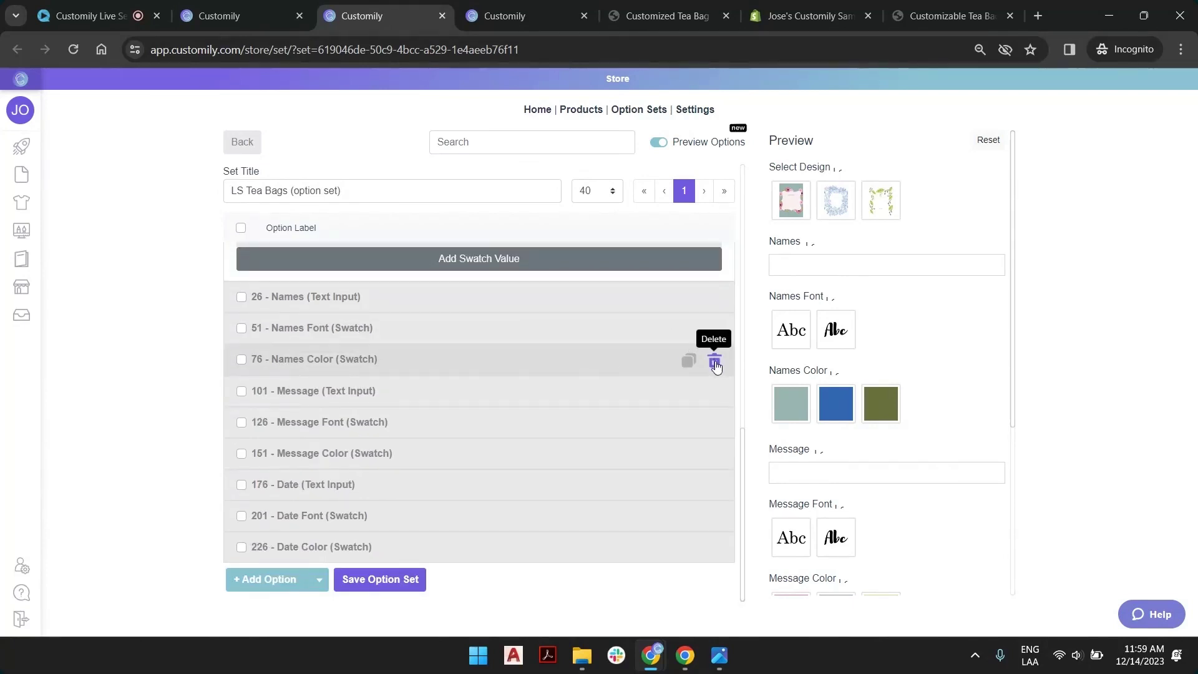
click(715, 362)
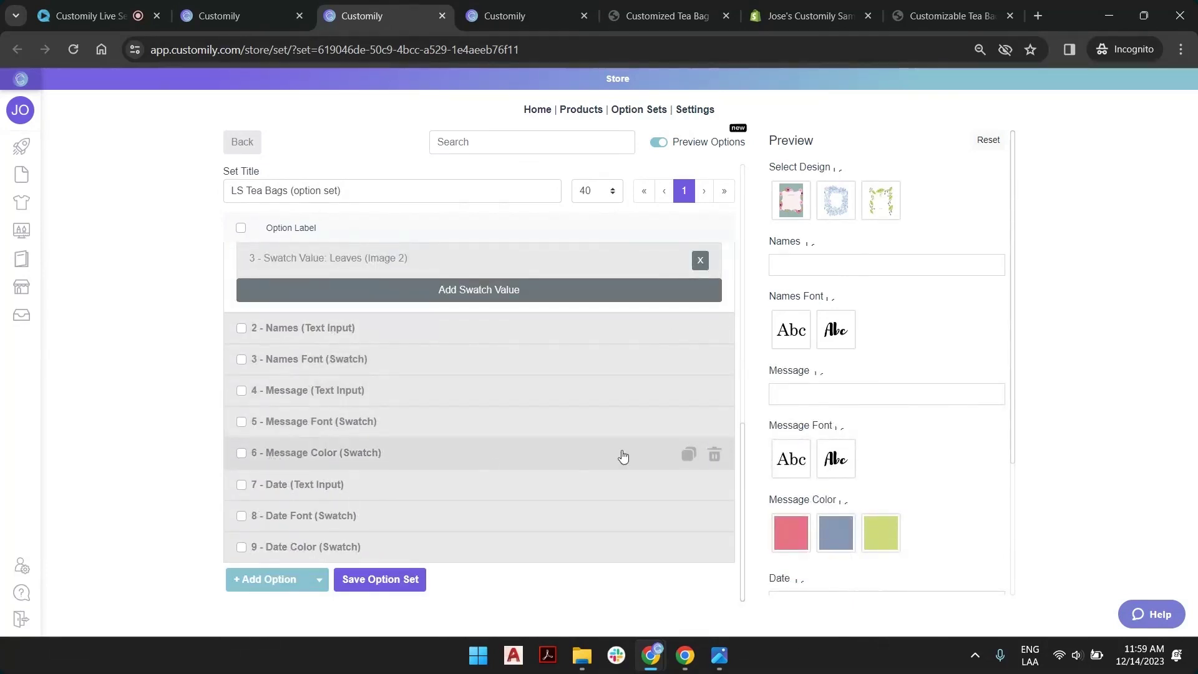
click(715, 455)
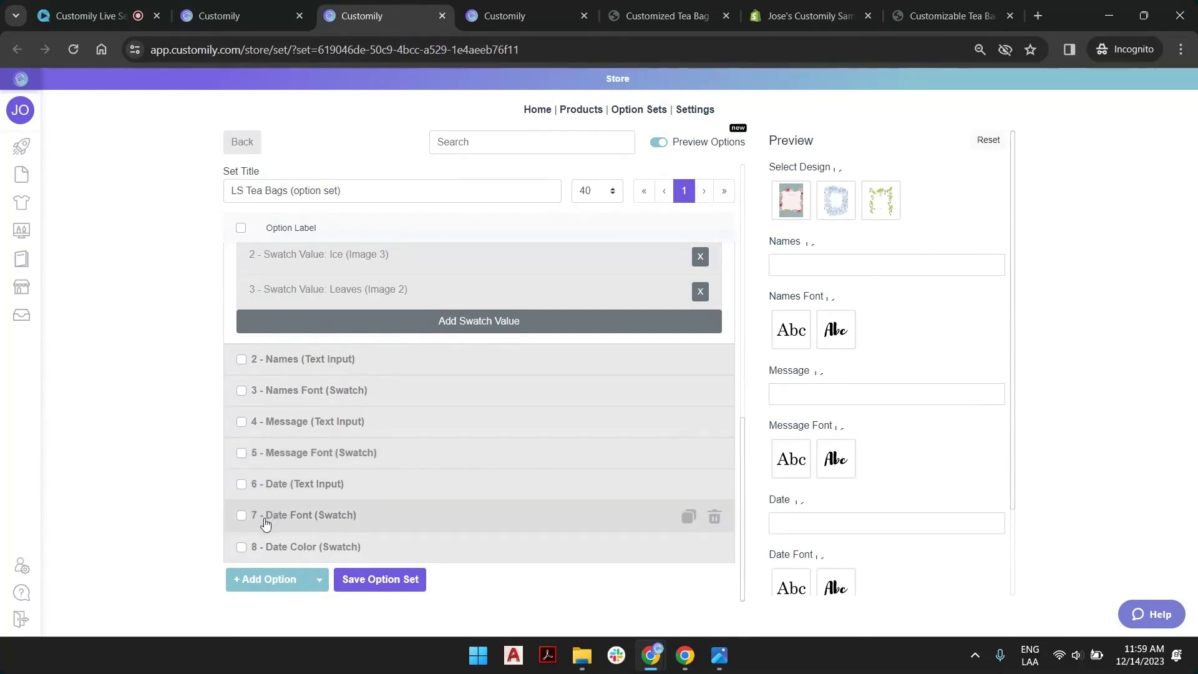
click(715, 548)
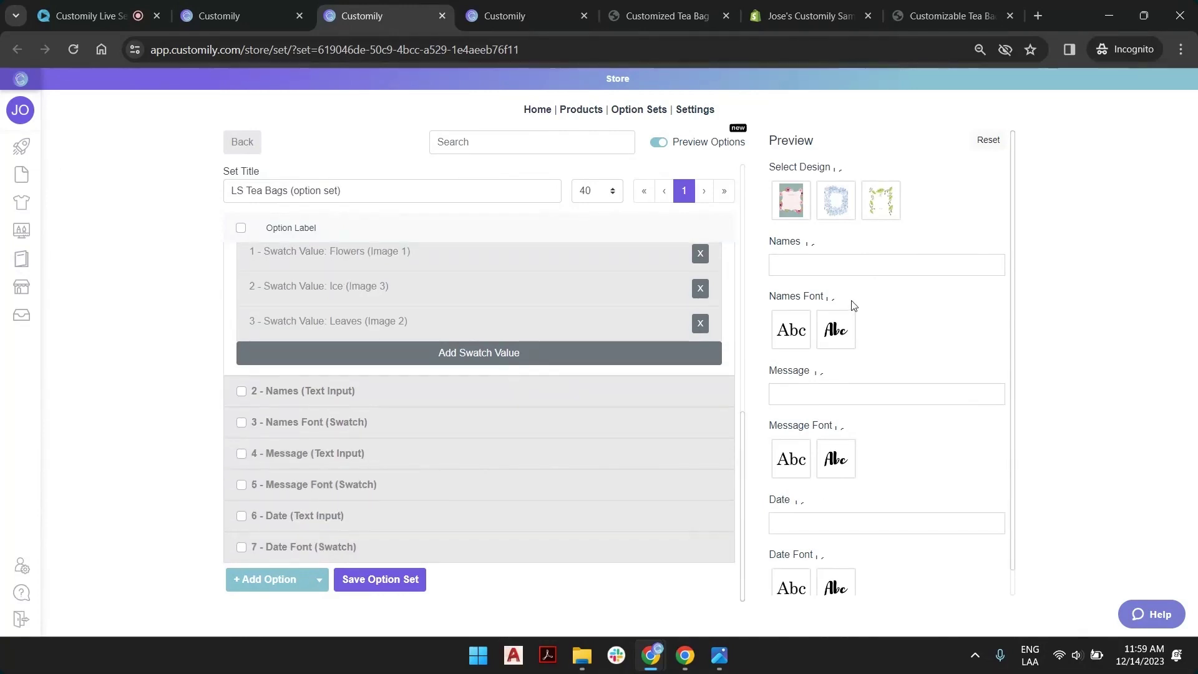
Step: Review the Select Design functions and remaining options, collapse Select Design and save the option set
scroll(853, 305, down, 1)
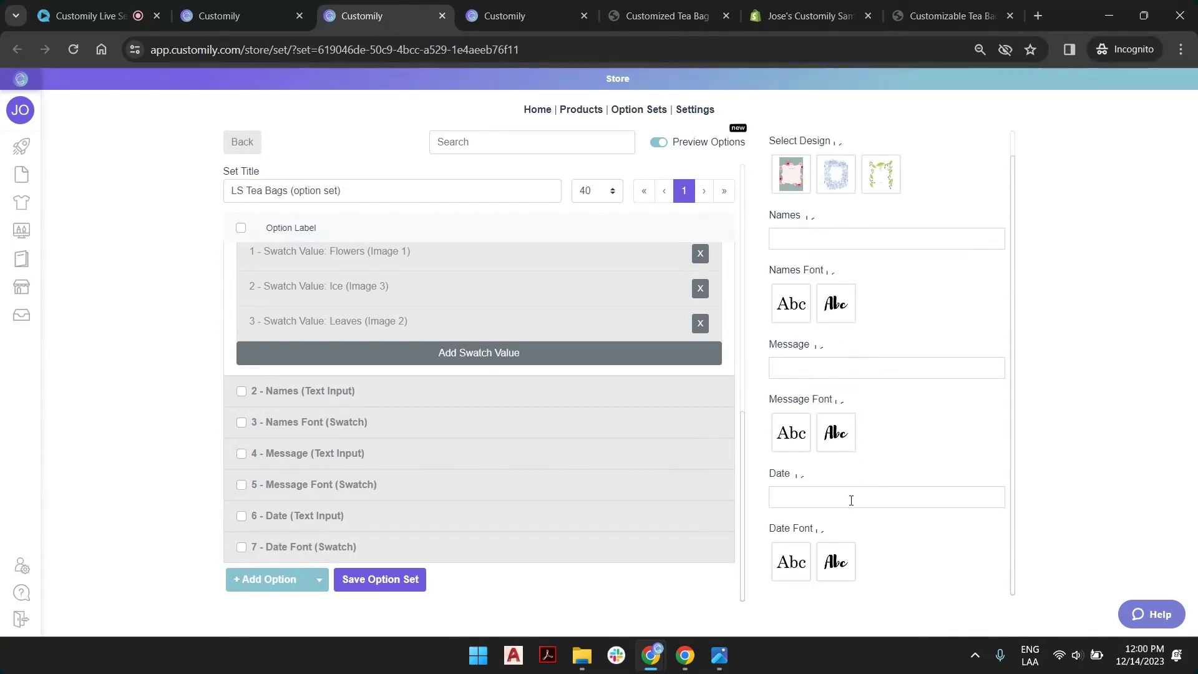
scroll(562, 326, up, 5)
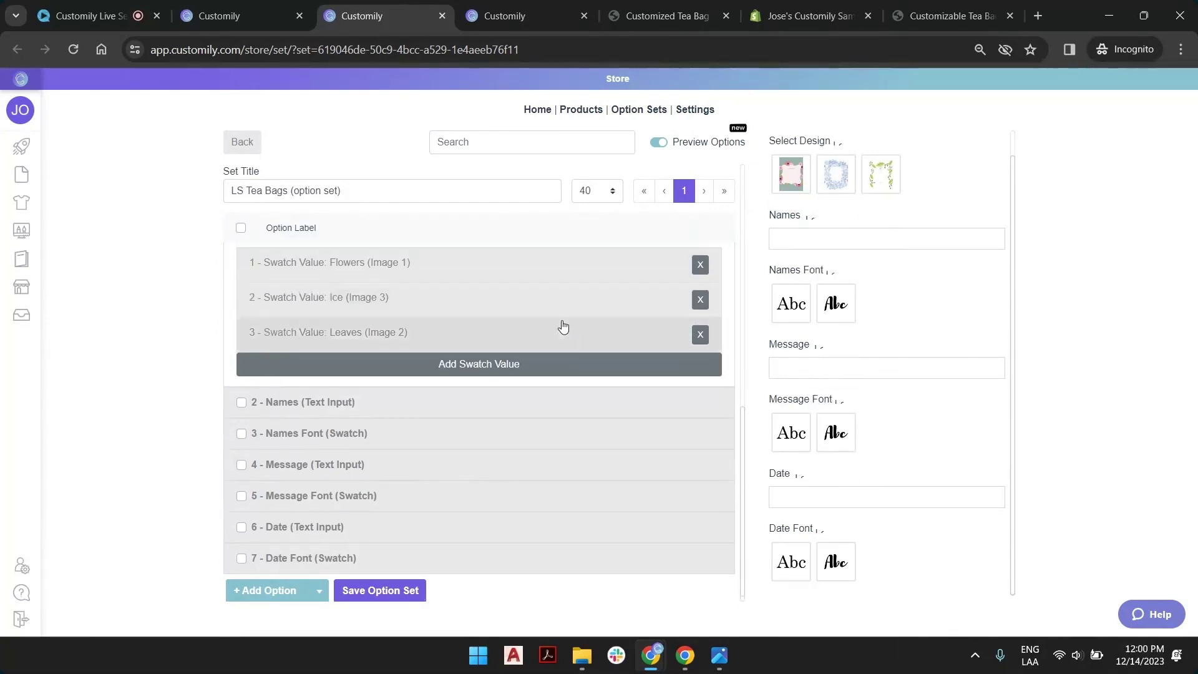
scroll(440, 374, down, 3)
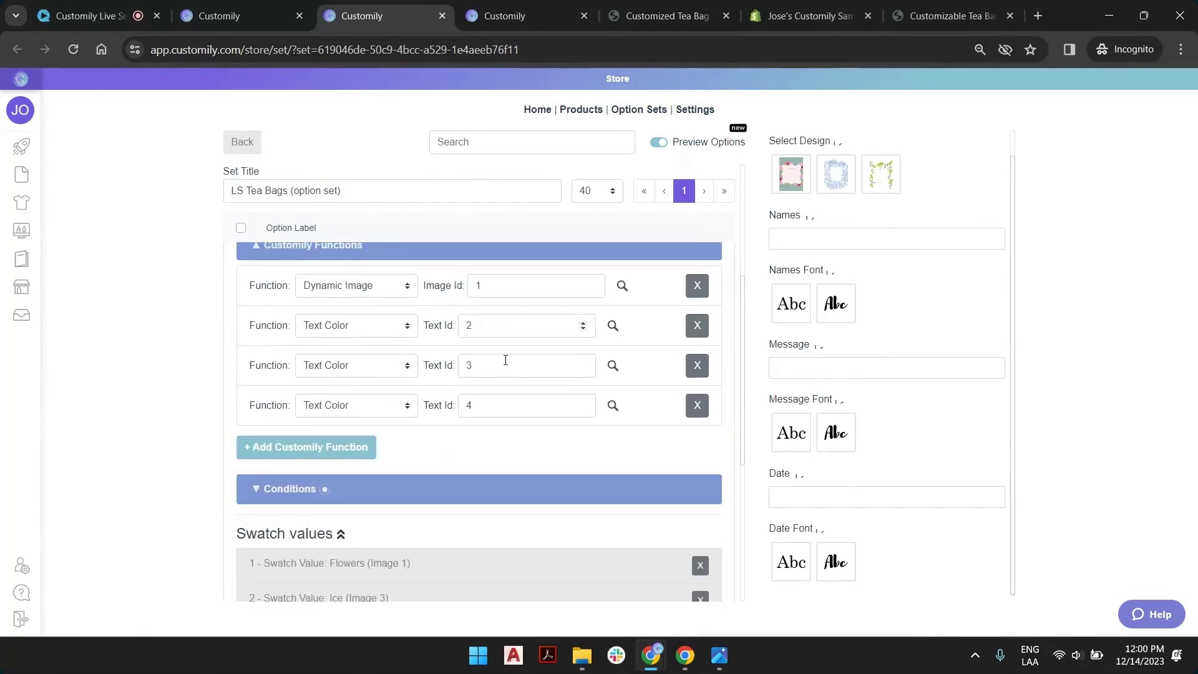
scroll(512, 311, up, 4)
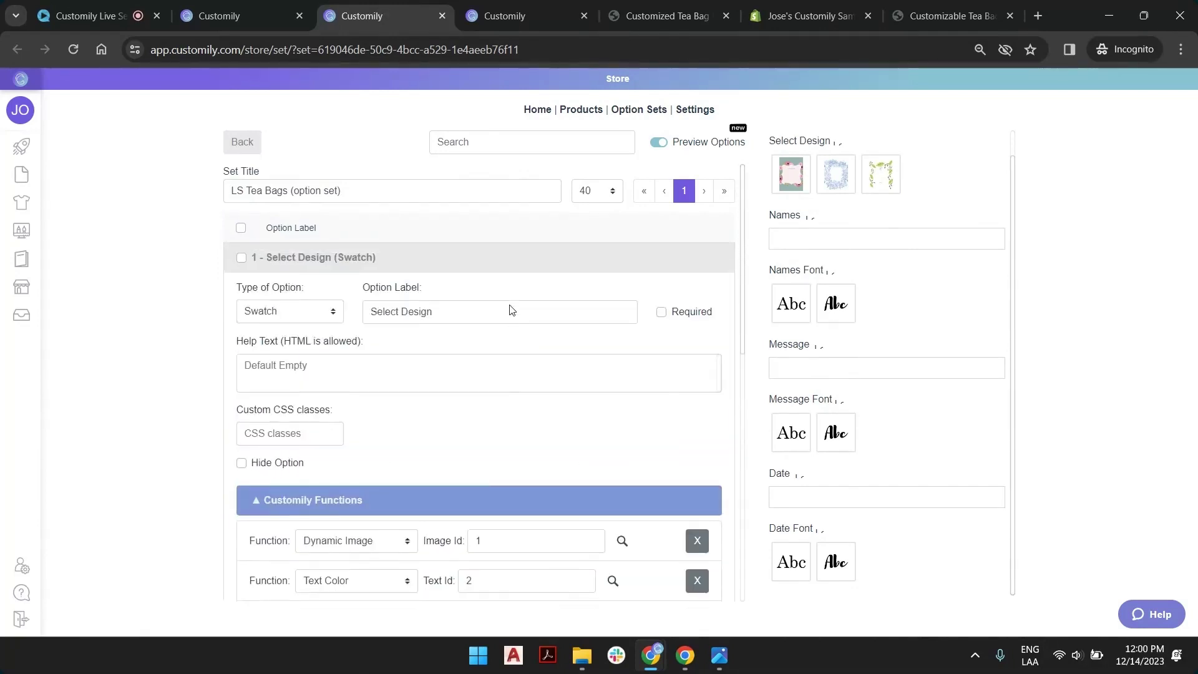
click(406, 266)
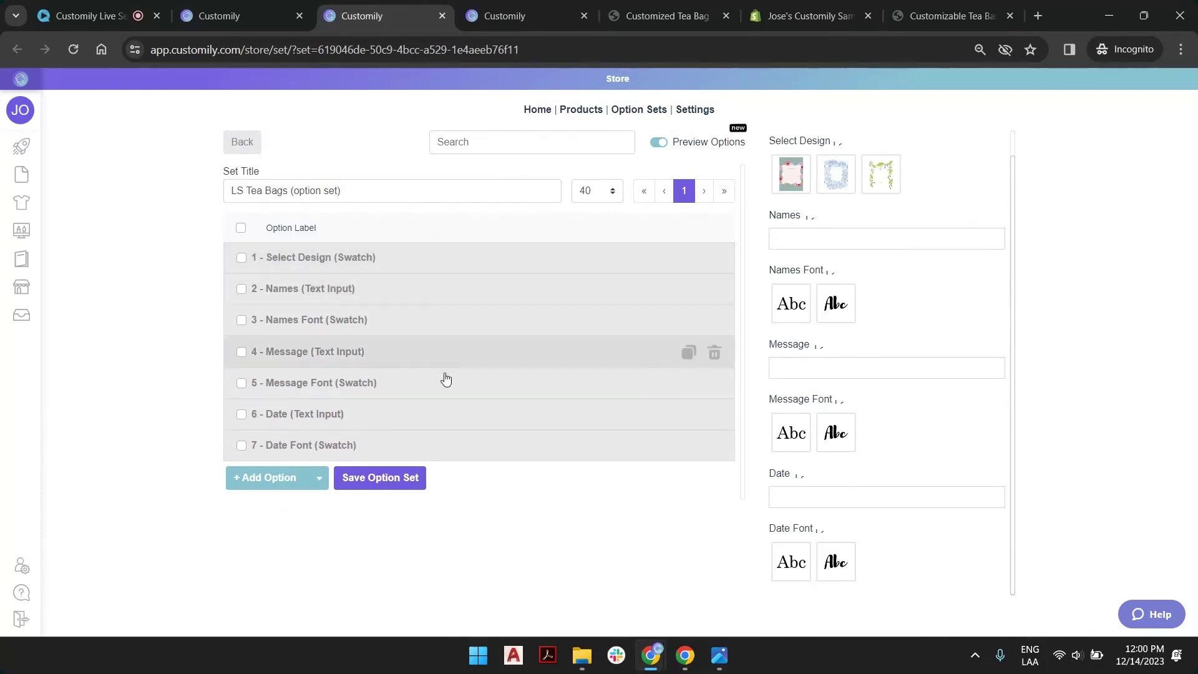
click(393, 479)
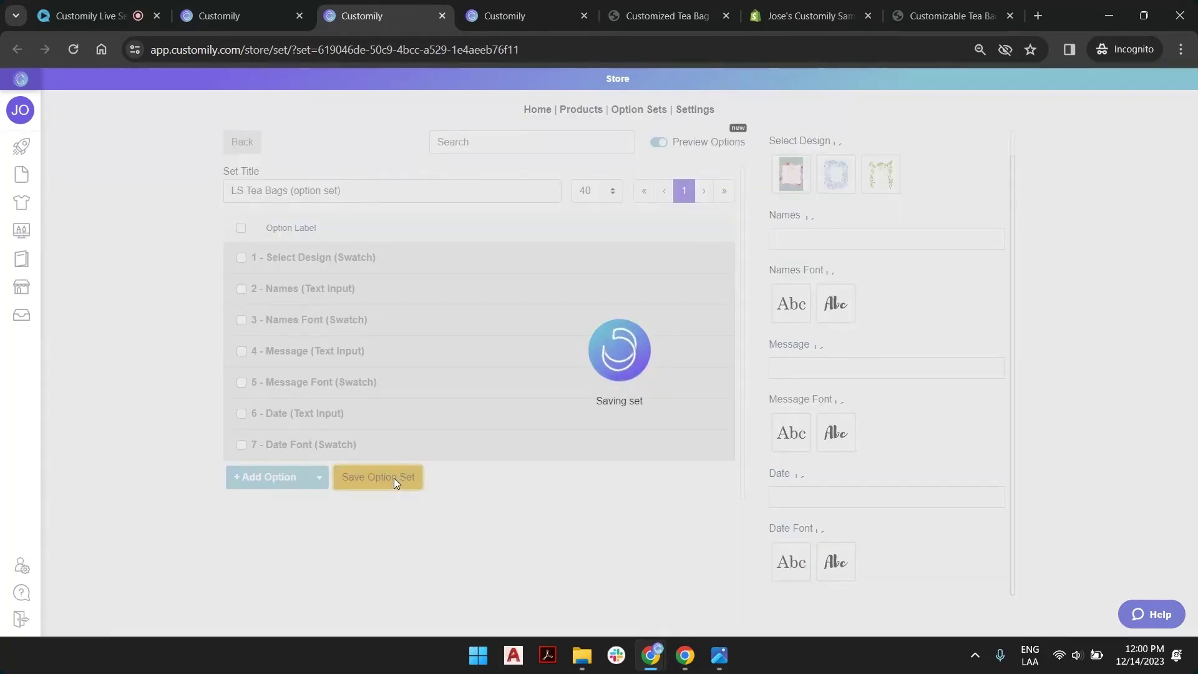
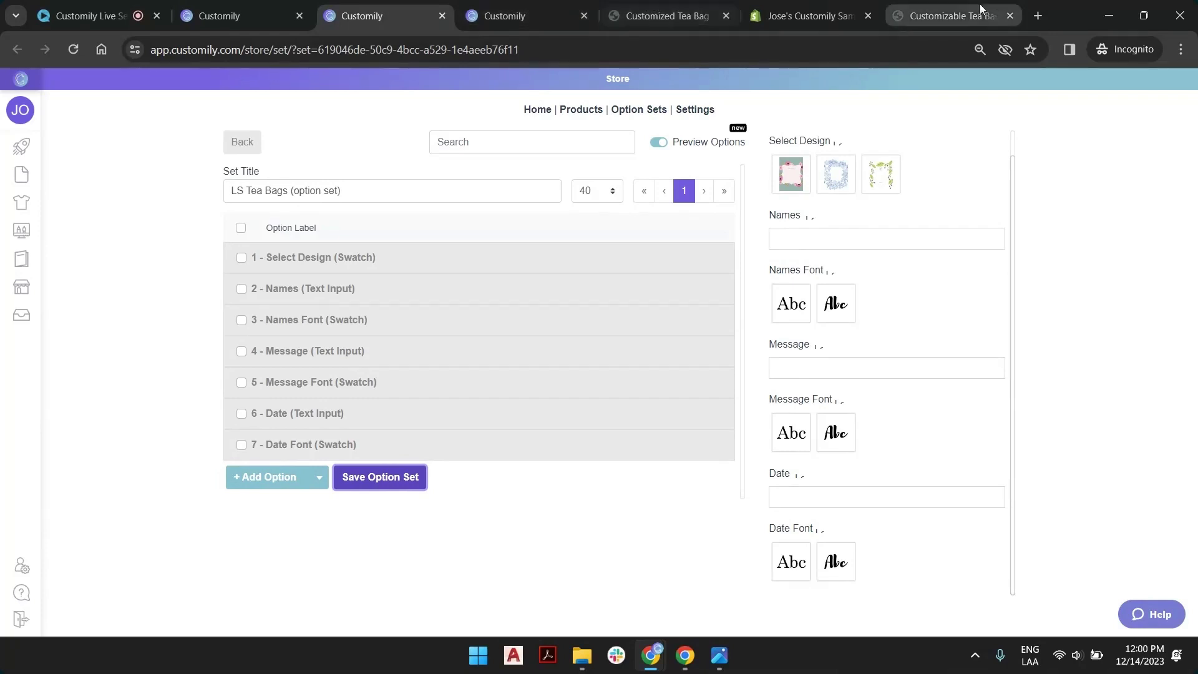
Step: Switch to the Customizable Tea Bag label product preview, reload it and check which personalization options it offers
mouse_move(942, 5)
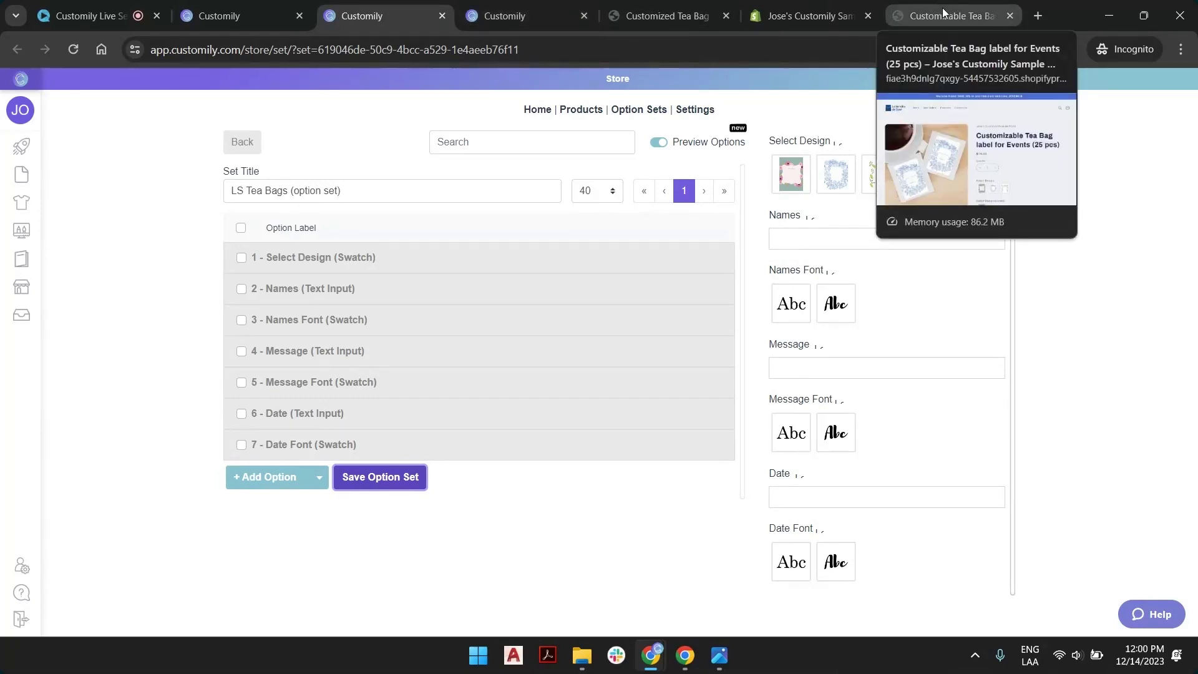
click(942, 12)
scroll(728, 331, down, 5)
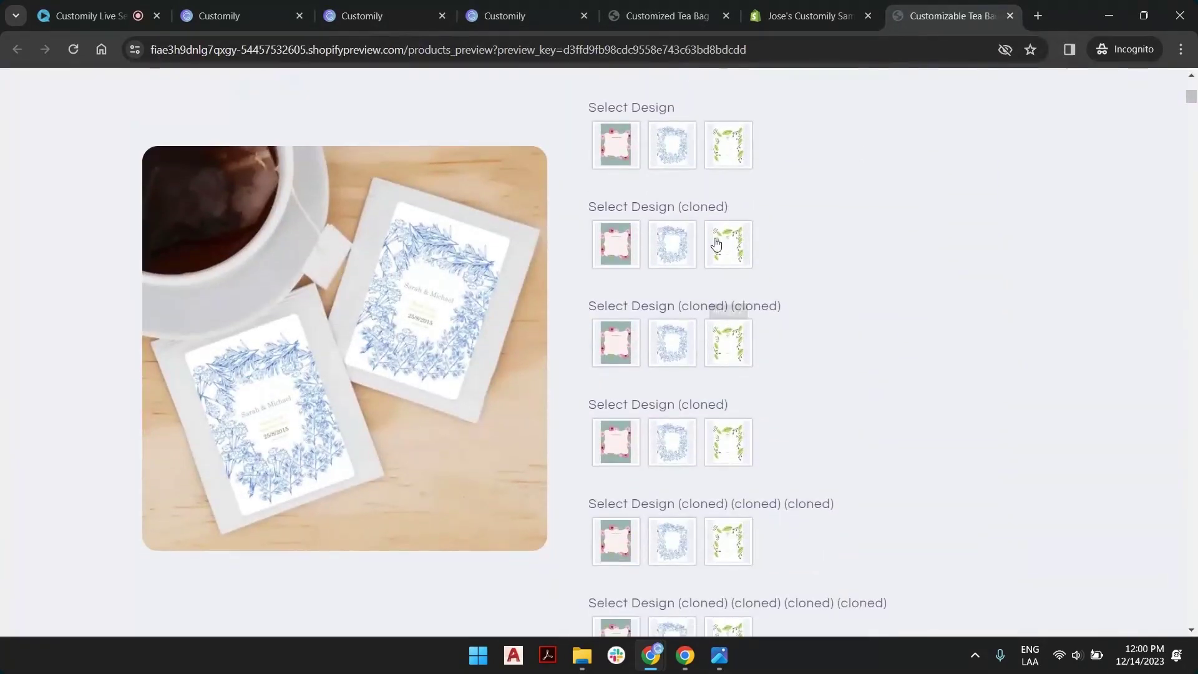
scroll(709, 312, down, 7)
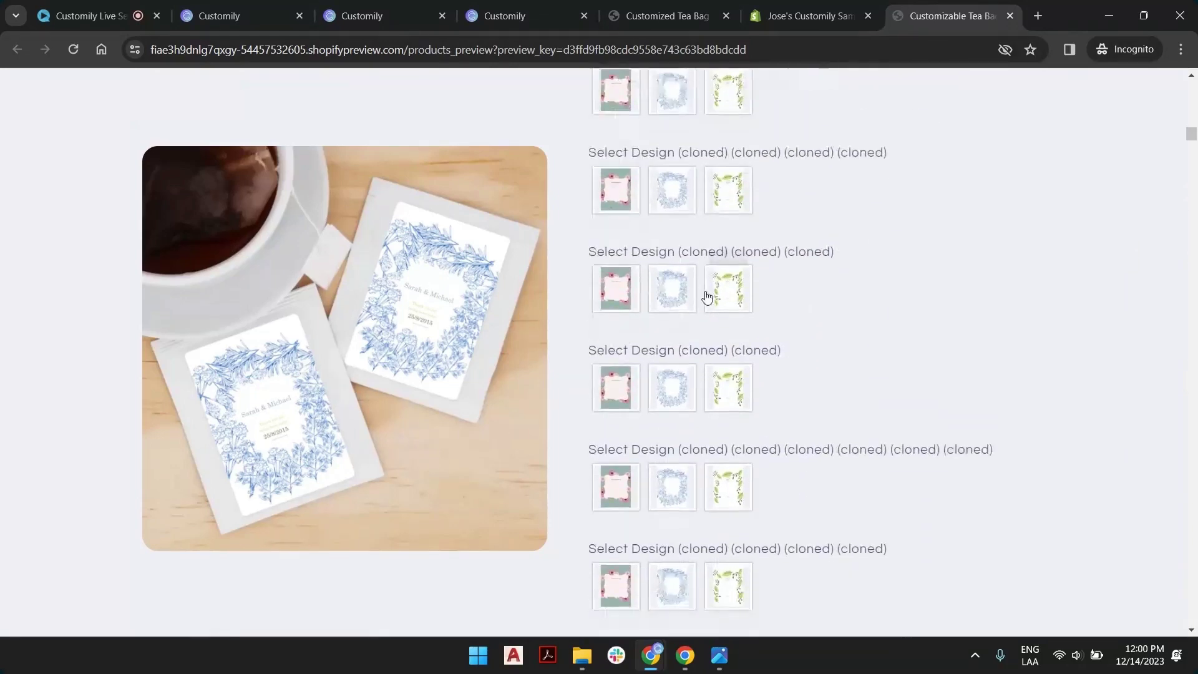
scroll(705, 294, down, 10)
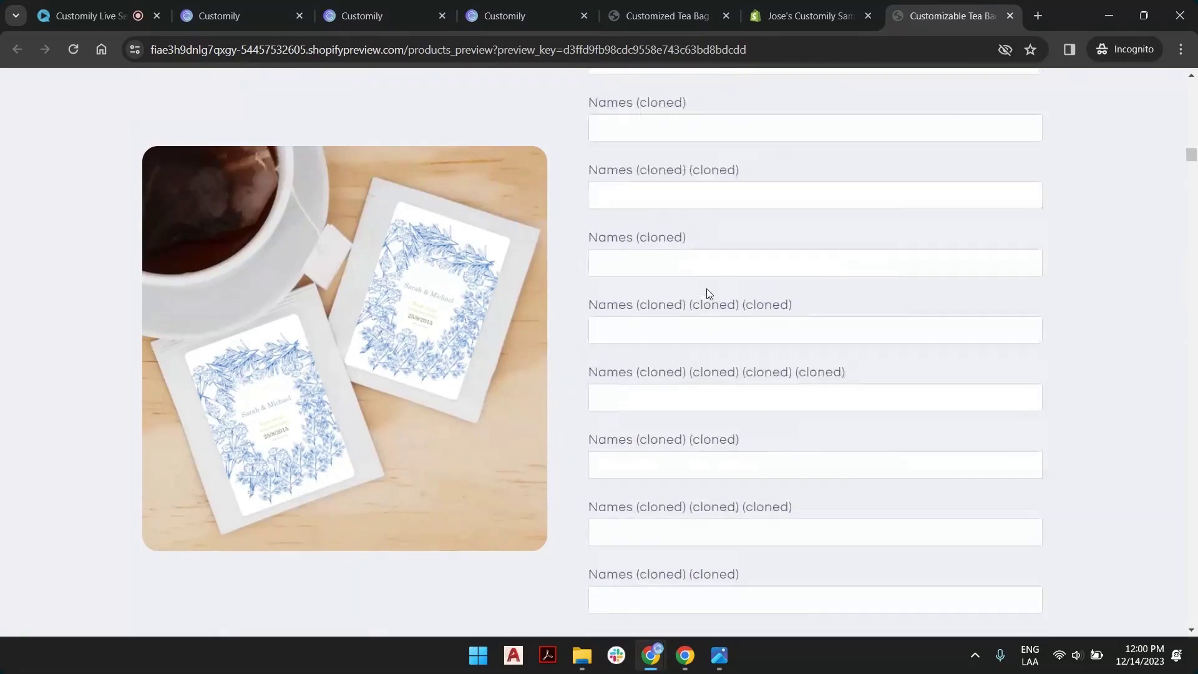
click(73, 51)
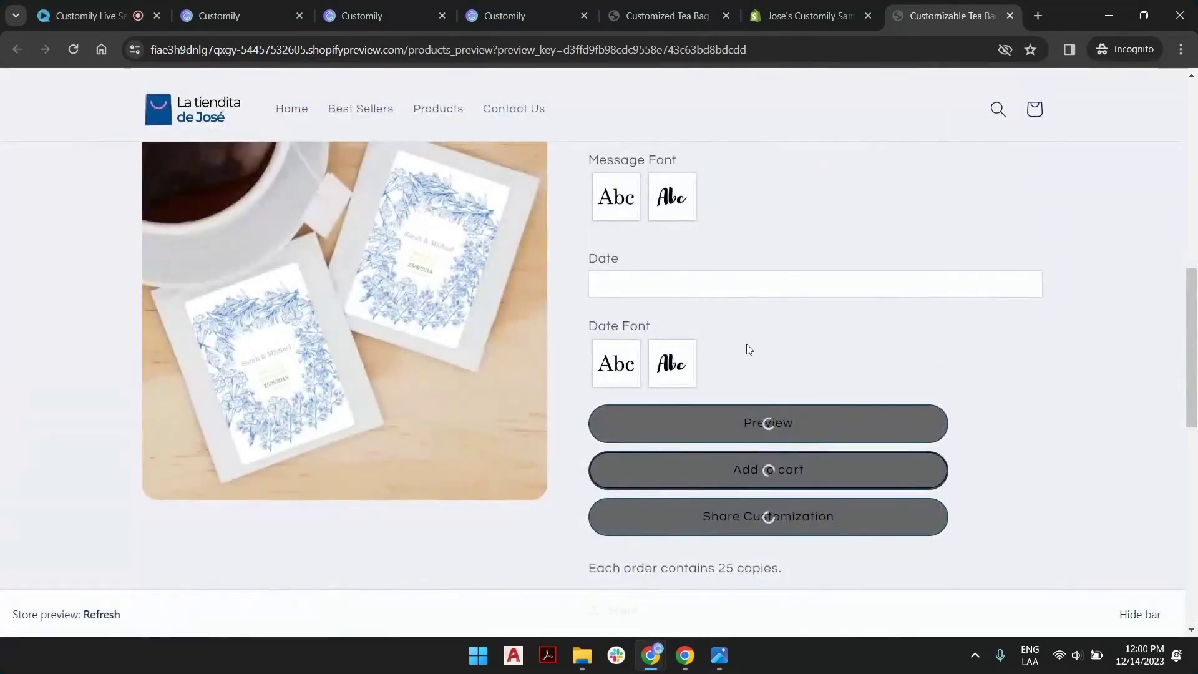
scroll(730, 316, up, 5)
scroll(801, 217, down, 3)
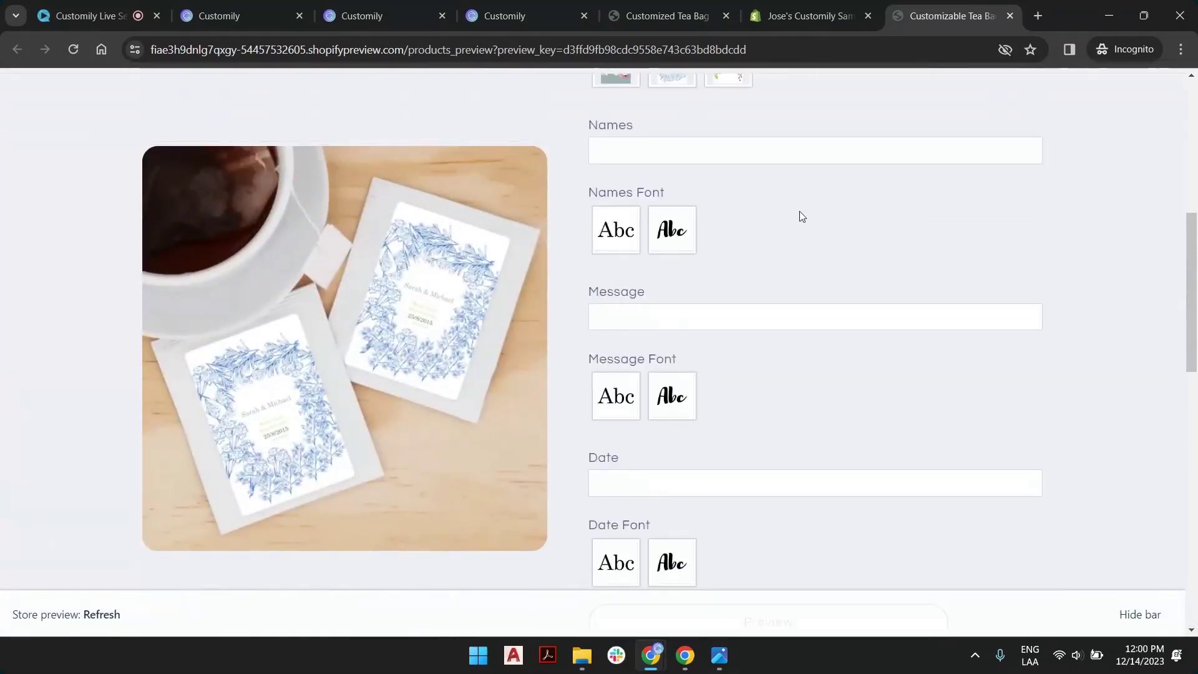
scroll(830, 329, down, 5)
scroll(827, 334, up, 7)
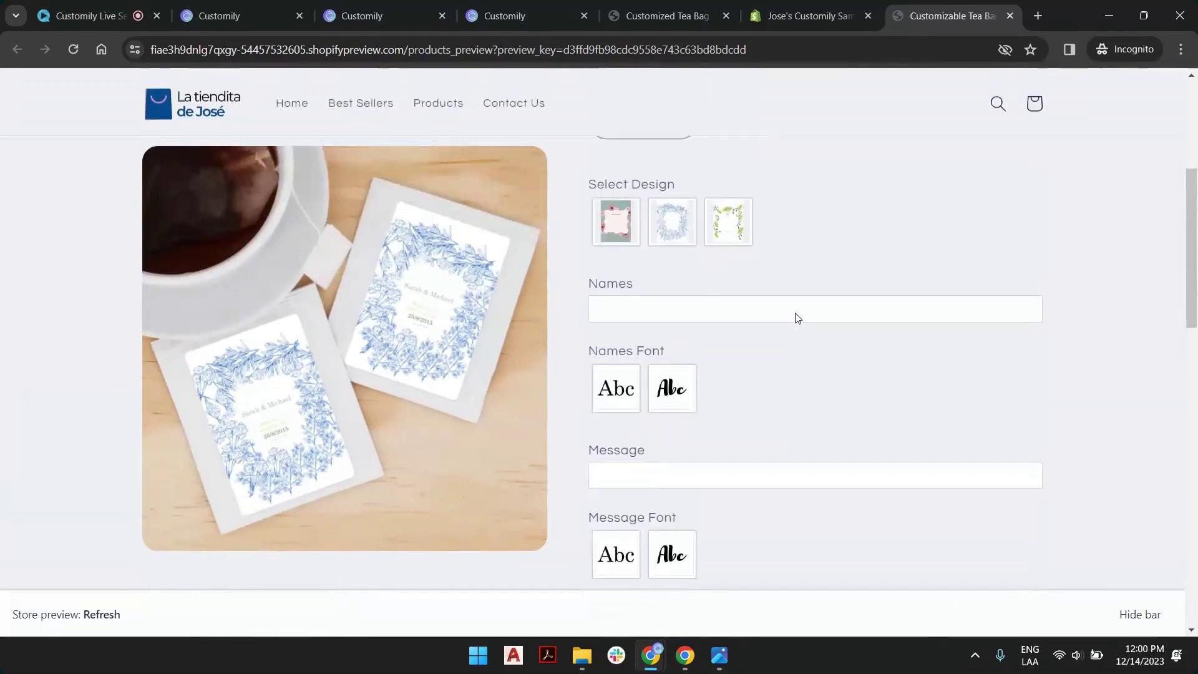
scroll(797, 317, up, 1)
Step: Fill in the label's personalization fields with the couple's names, the message "Thank you!" and the date 25/8/2015
click(686, 341)
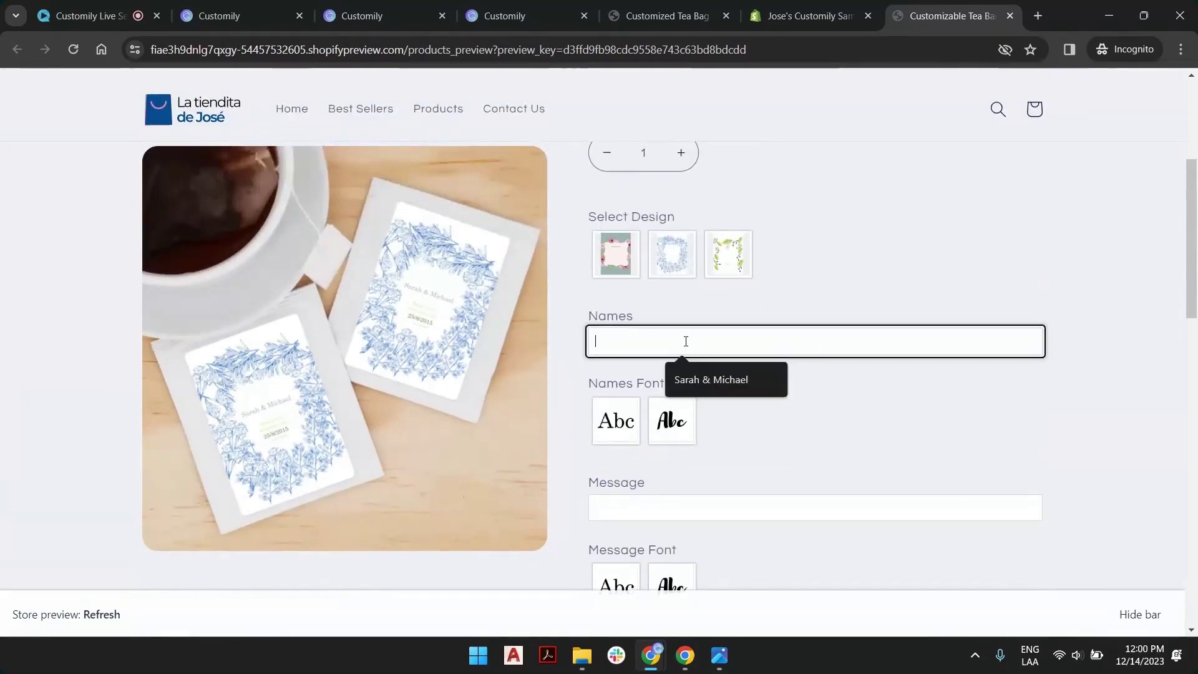
click(709, 380)
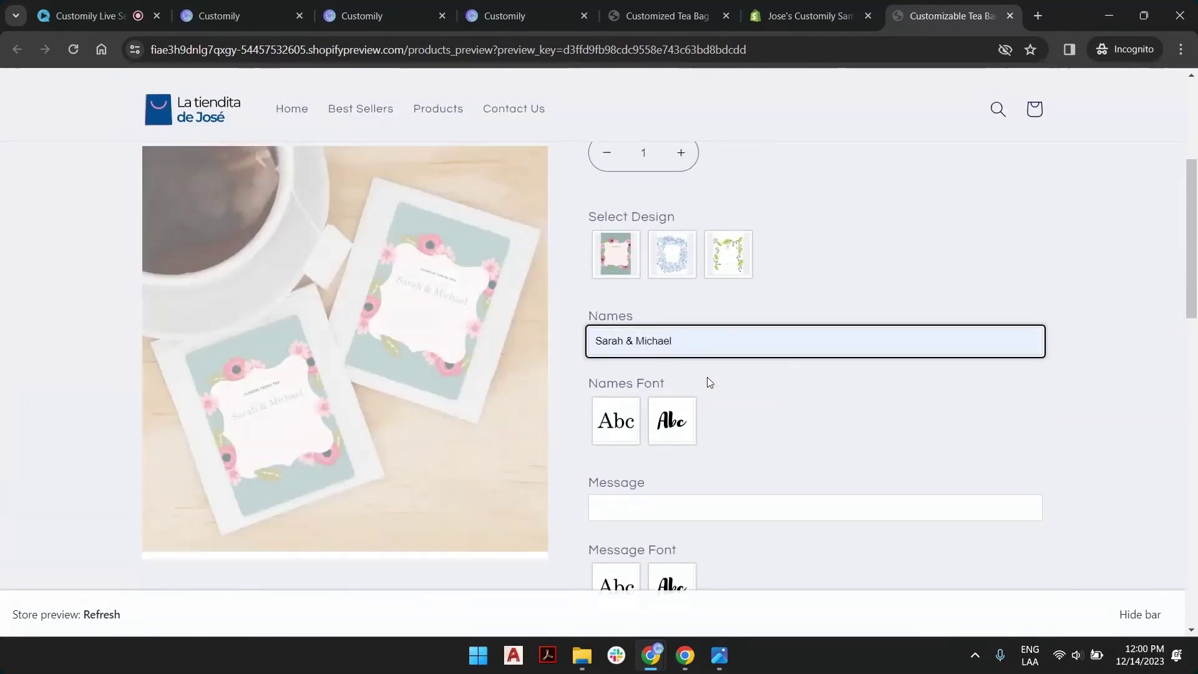
scroll(707, 379, down, 1)
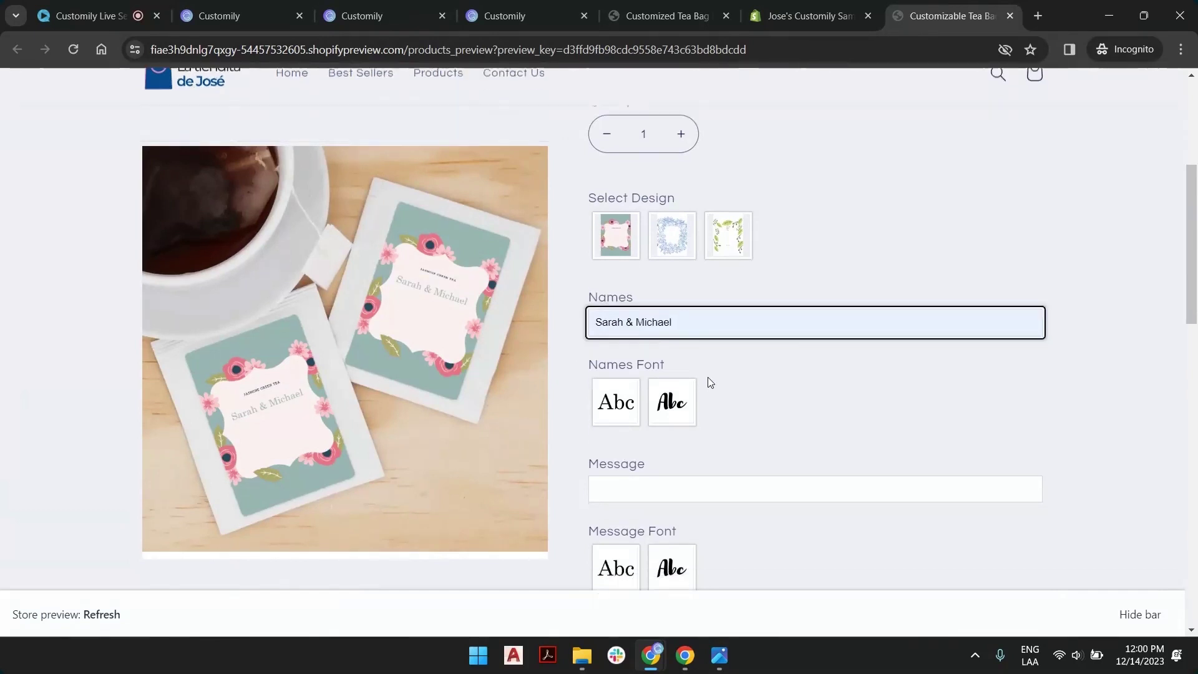
click(683, 431)
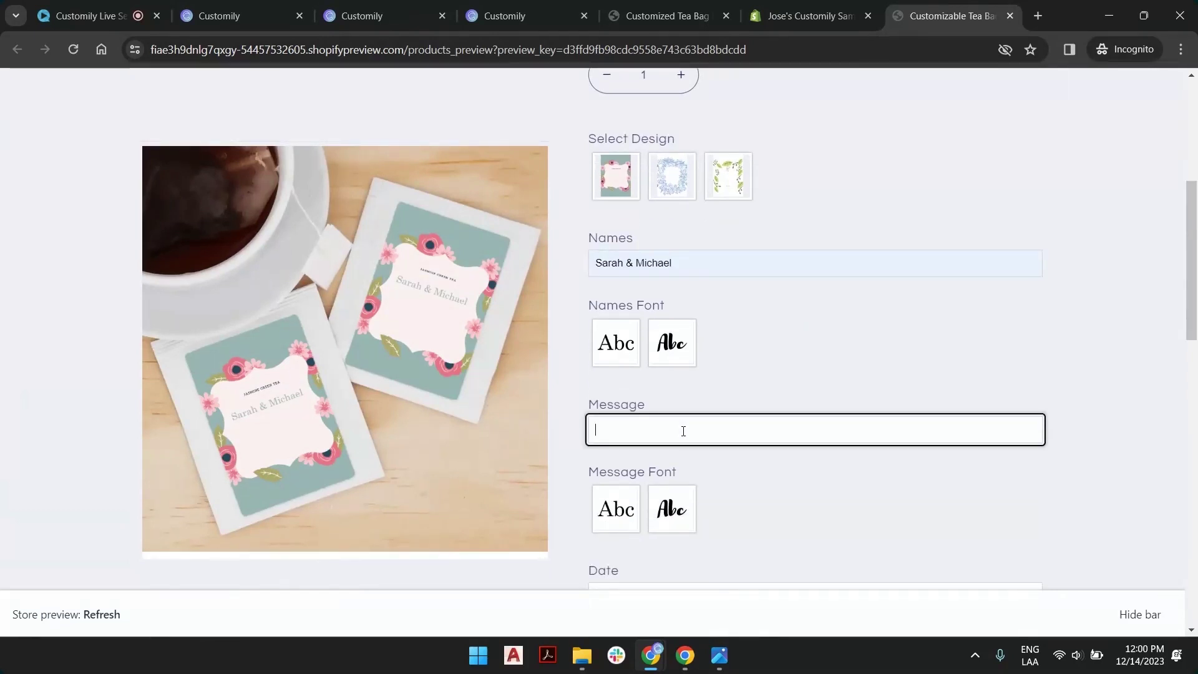
text(Thasnk you!)
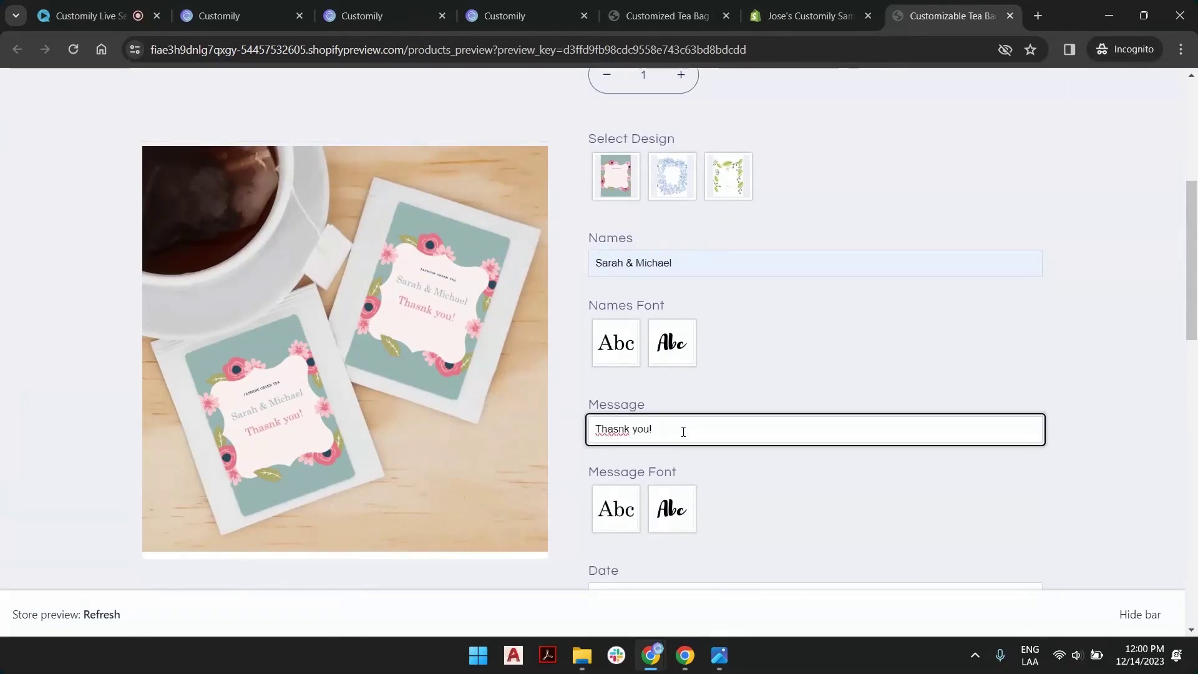
scroll(683, 431, down, 1)
click(619, 350)
key(BackSpace)
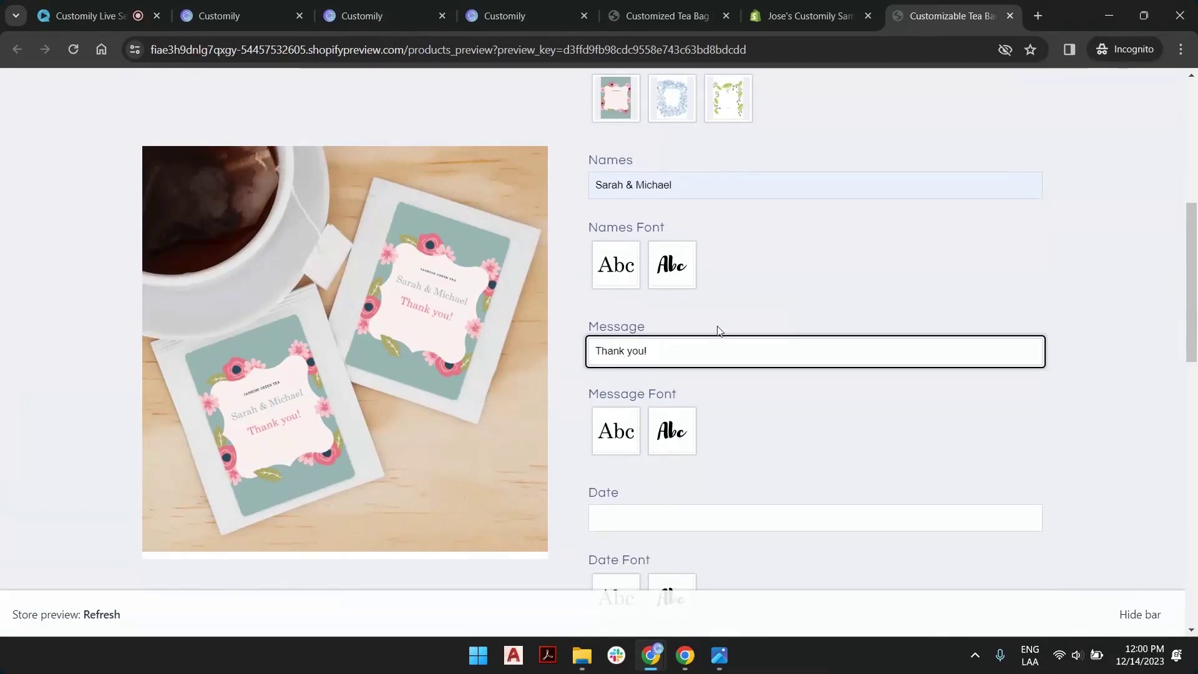
scroll(716, 332, down, 3)
click(702, 278)
click(702, 322)
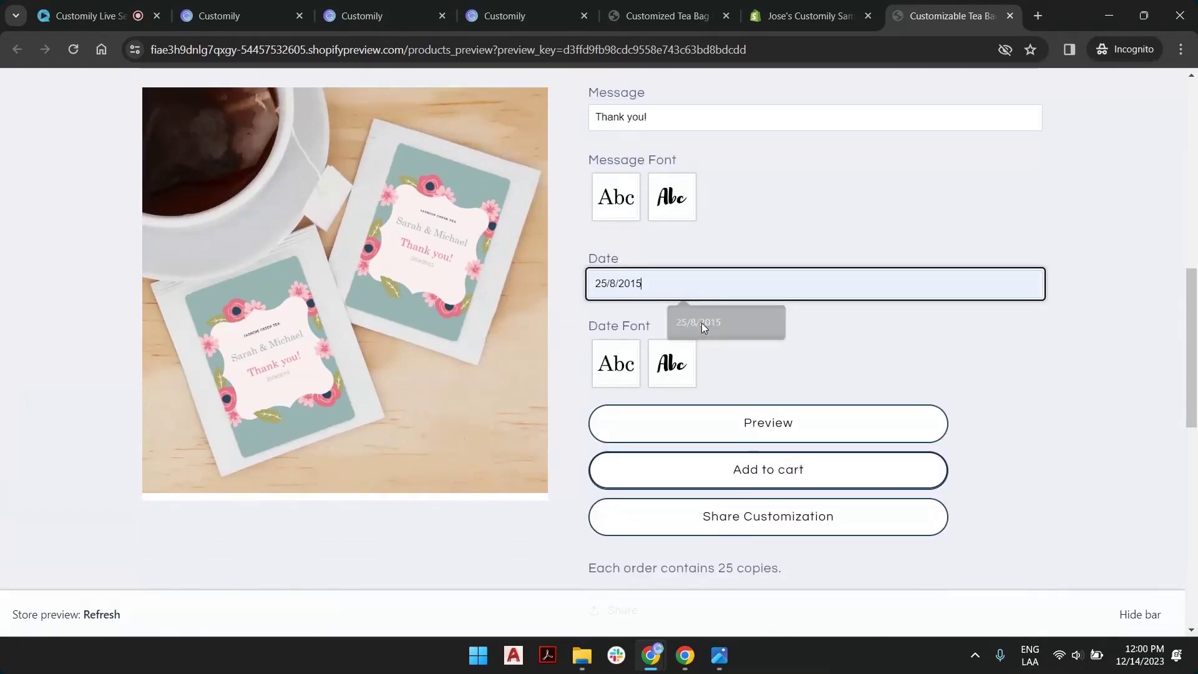
Step: Compare the label's text colors under the Flowers, Ice and Leaves designs, then return to Ice
scroll(694, 320, up, 8)
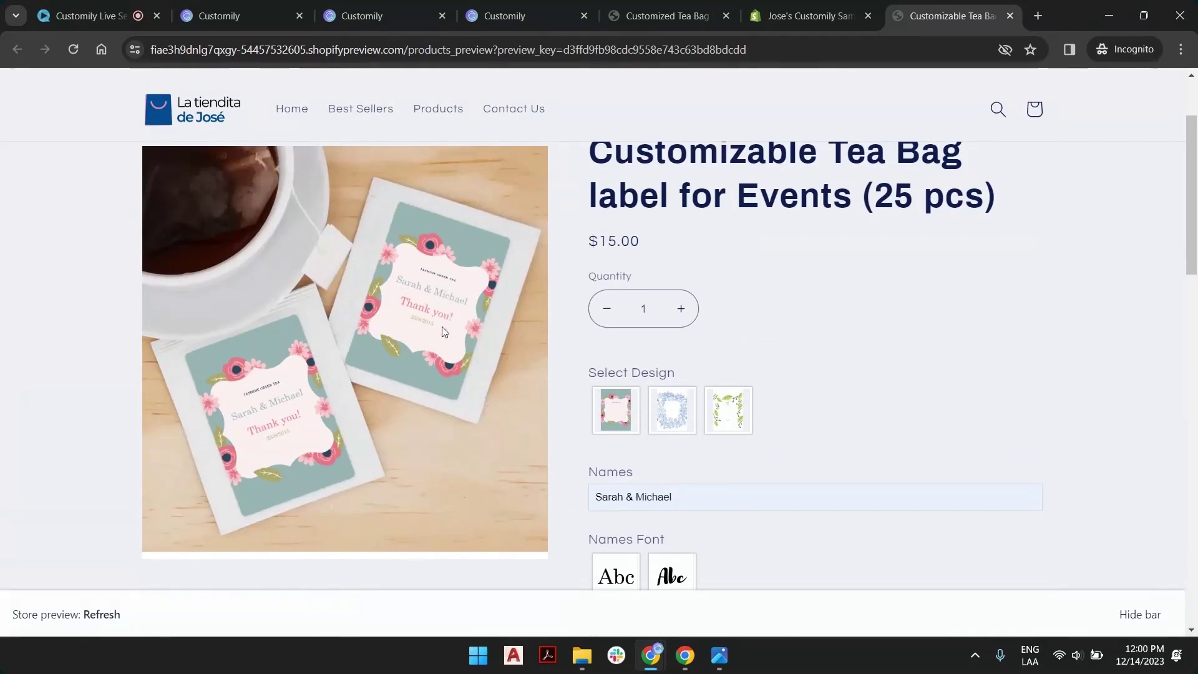
click(623, 411)
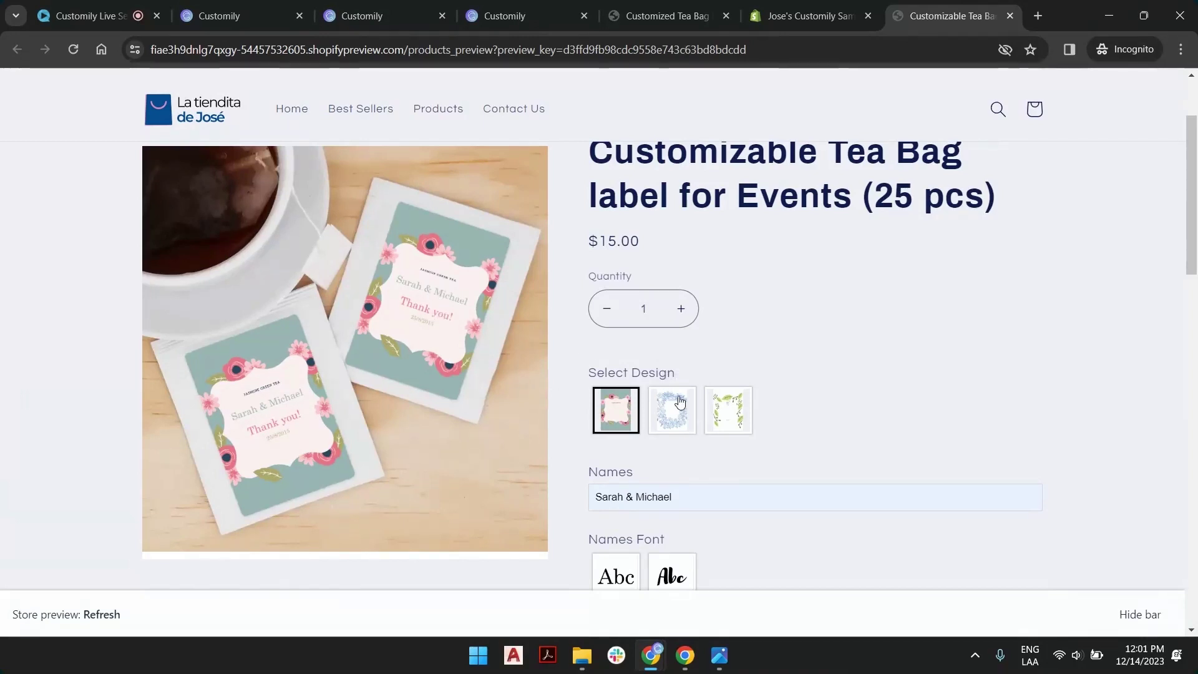
click(684, 428)
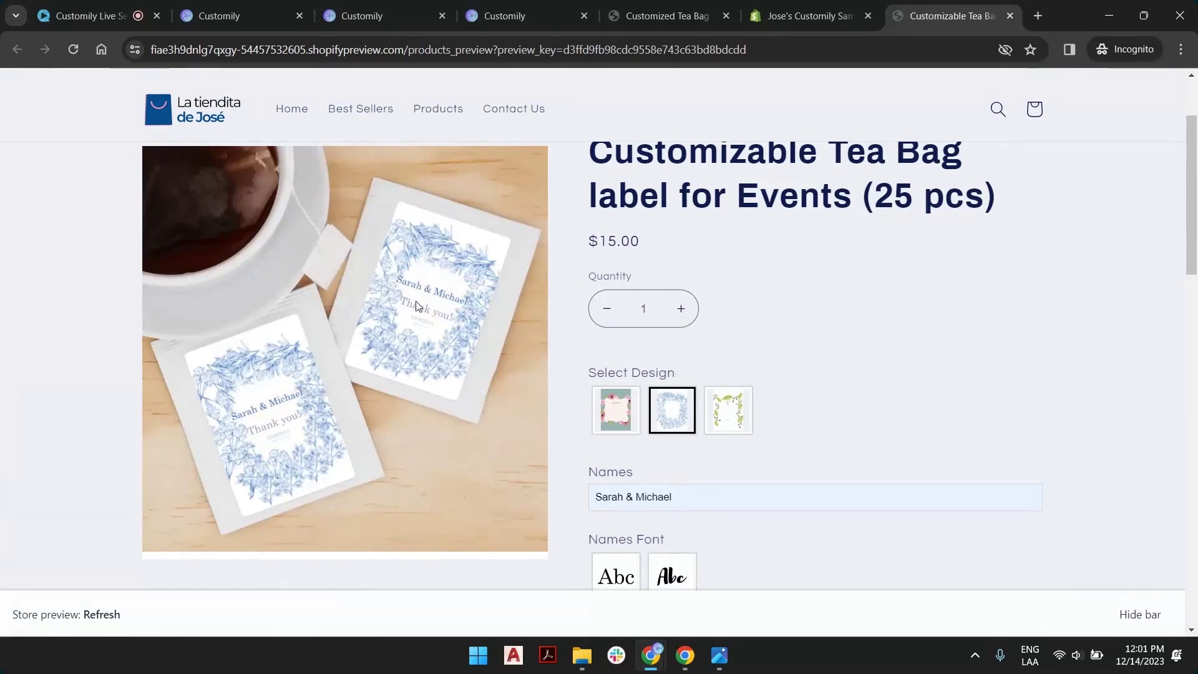
click(736, 413)
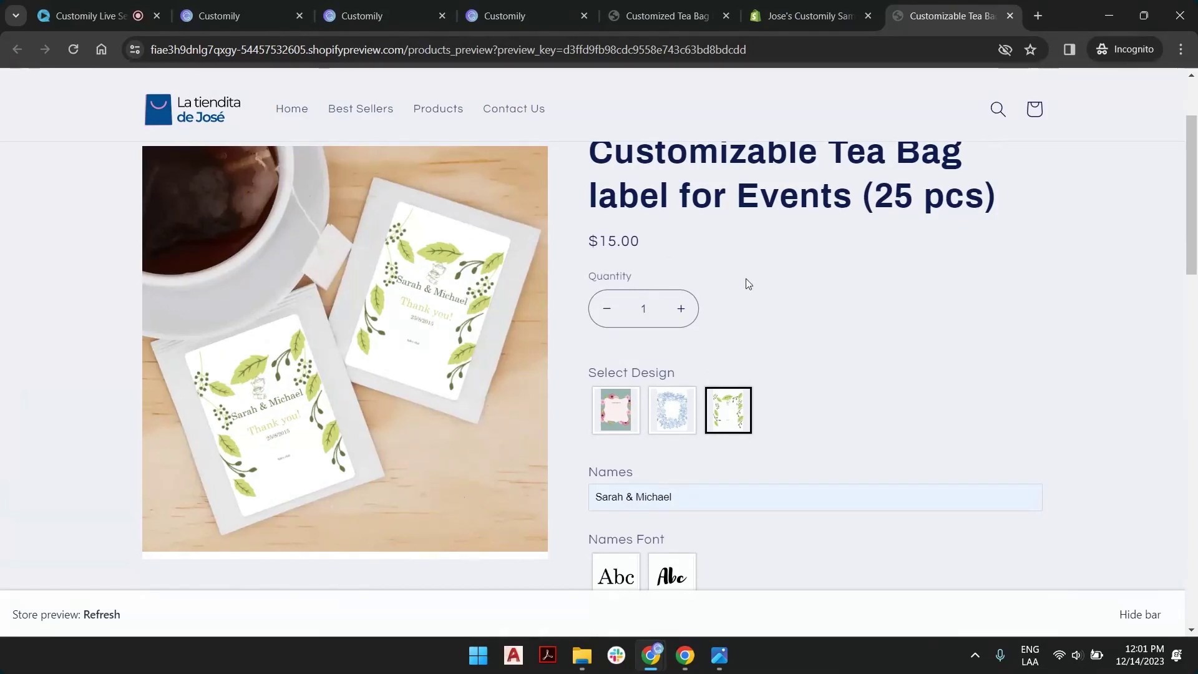
click(670, 409)
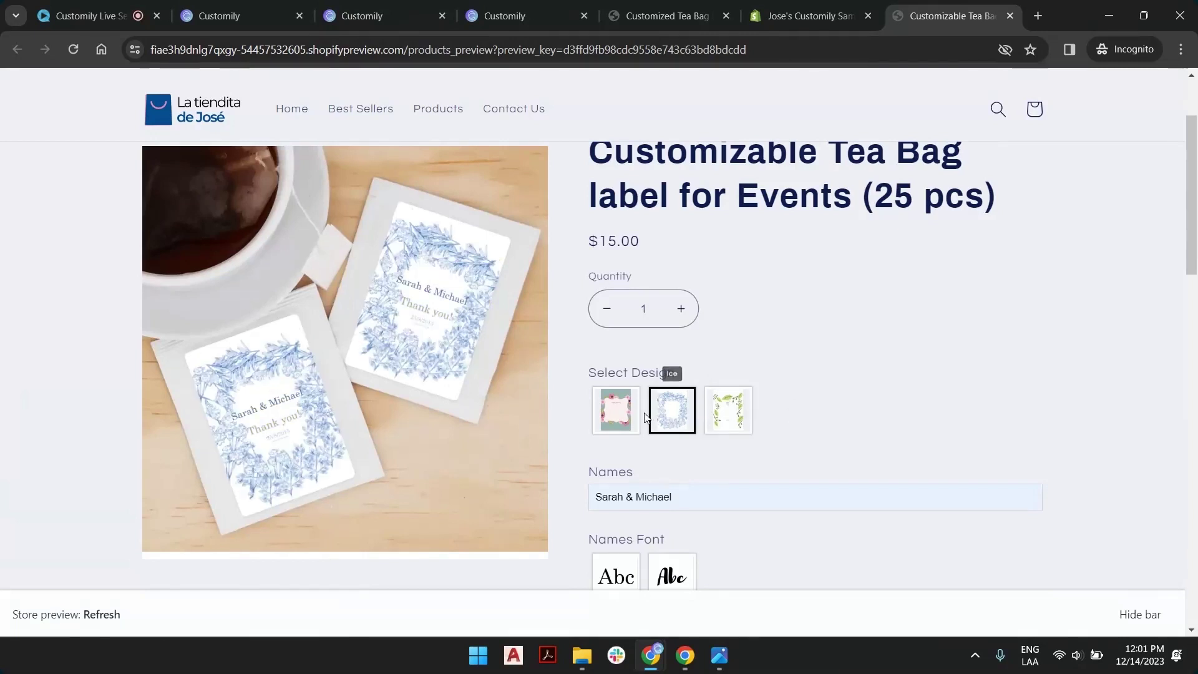
Step: Compare the label's text colors across the Flowers, Ice and Leaves designs, finish on Leaves and look over the remaining personalization options
click(638, 418)
click(655, 415)
click(725, 415)
click(671, 405)
click(616, 408)
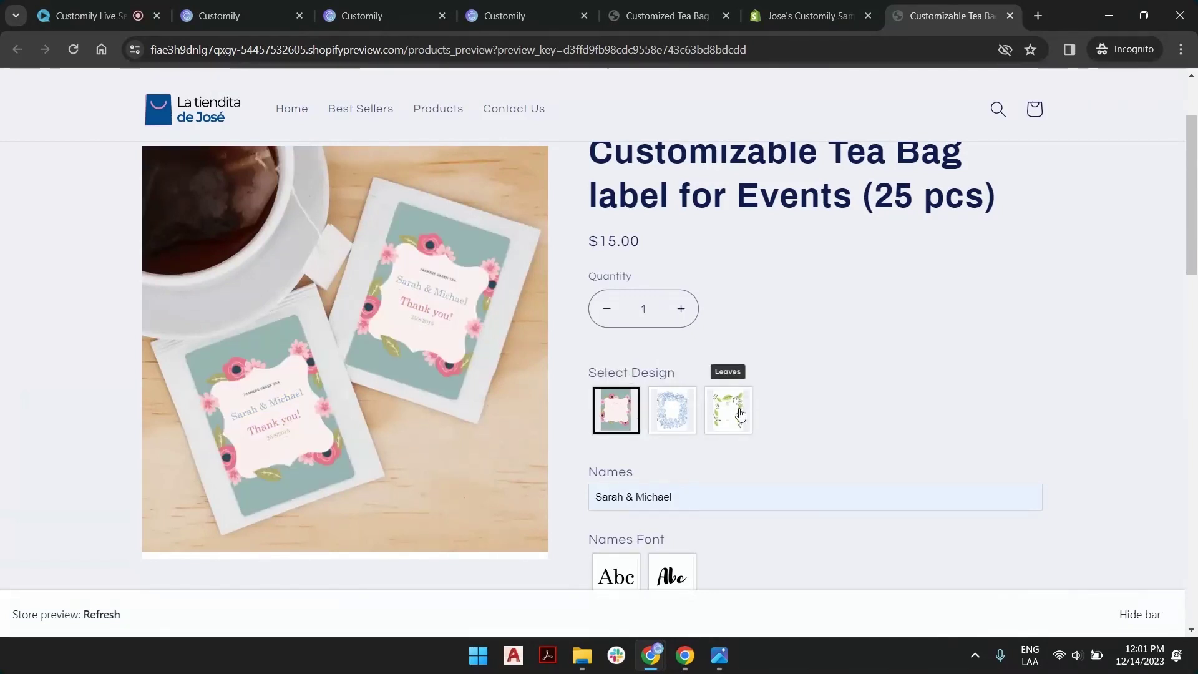
click(740, 415)
click(616, 409)
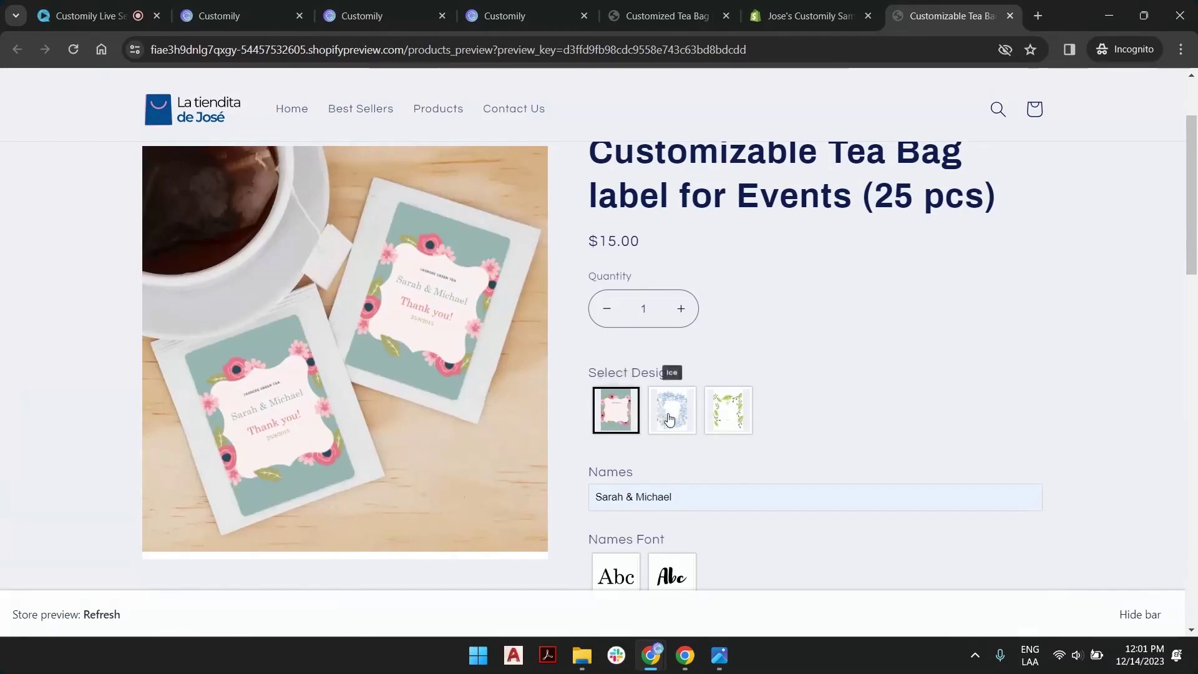
click(690, 405)
click(728, 410)
scroll(748, 330, down, 3)
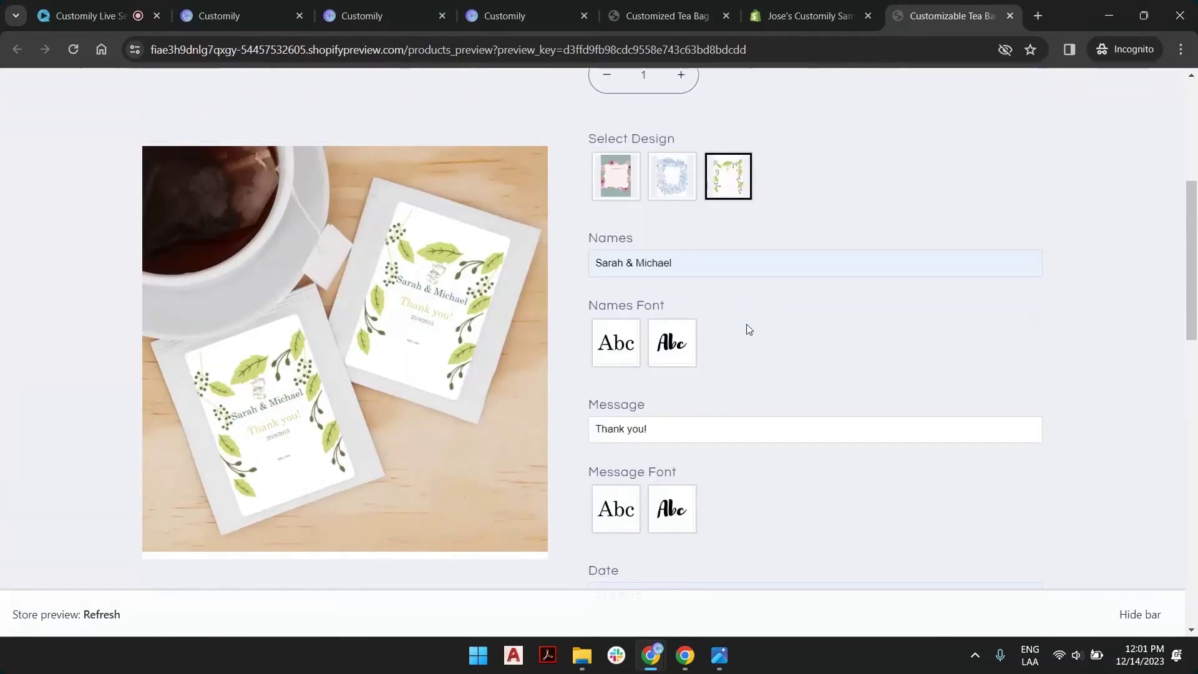
scroll(686, 265, down, 2)
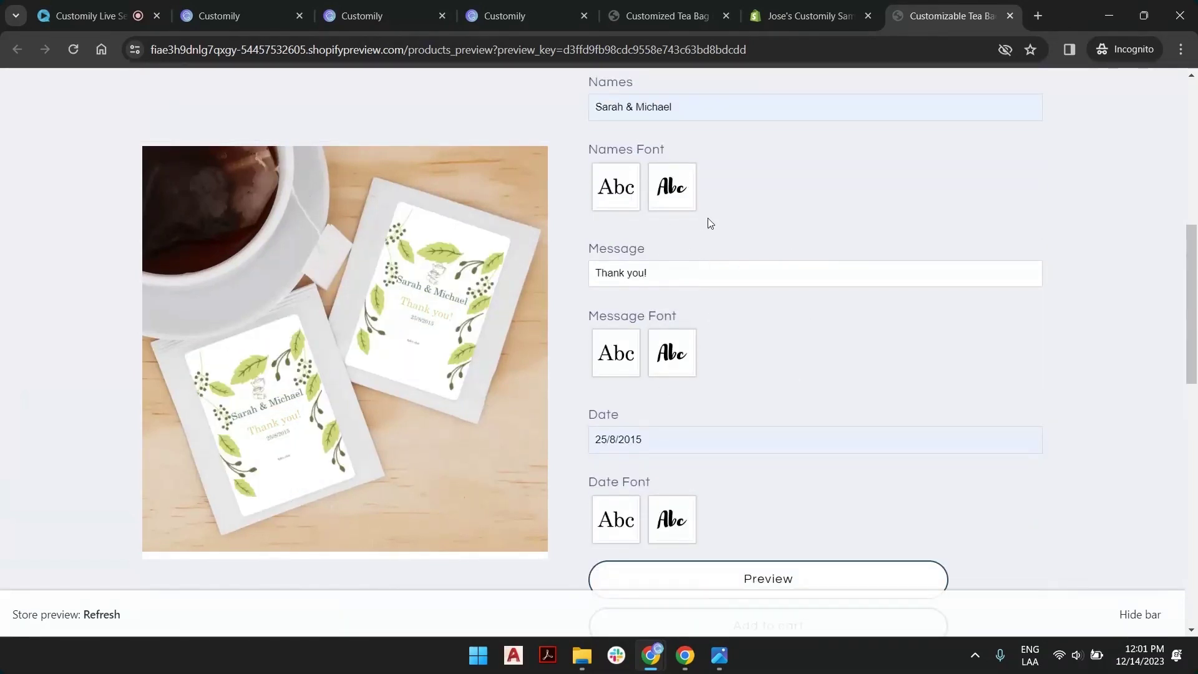
scroll(657, 301, up, 1)
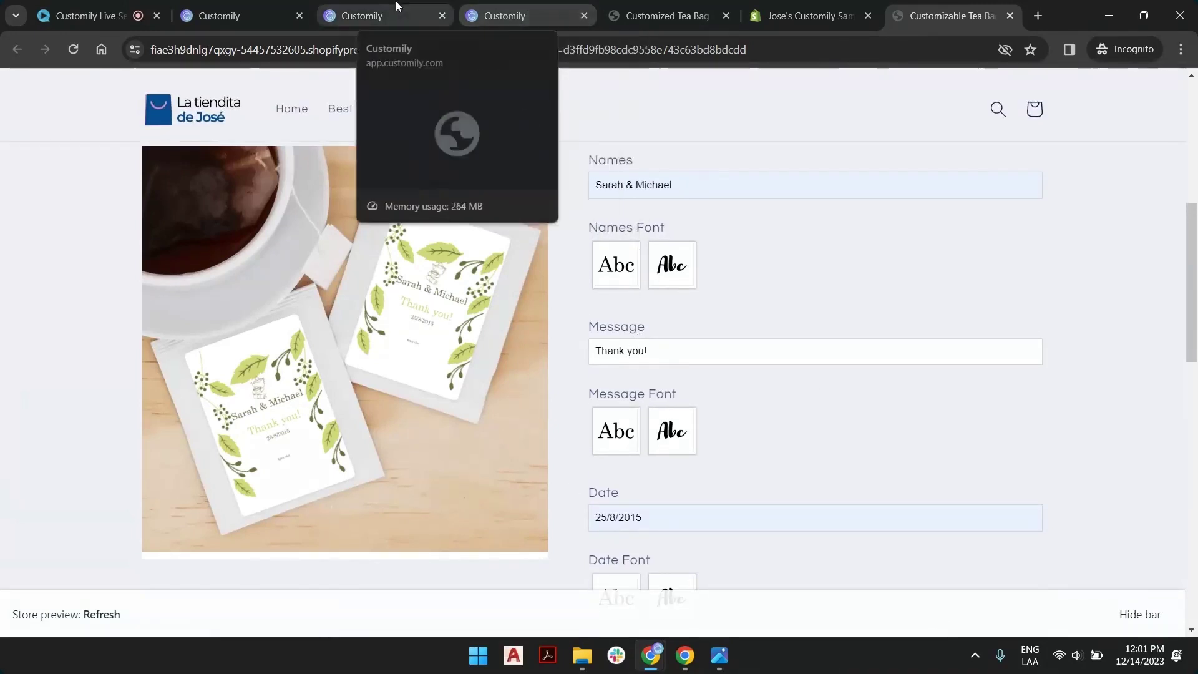
Step: Switch to the LS Tea Bags option set and make the Names text input a textarea
click(362, 8)
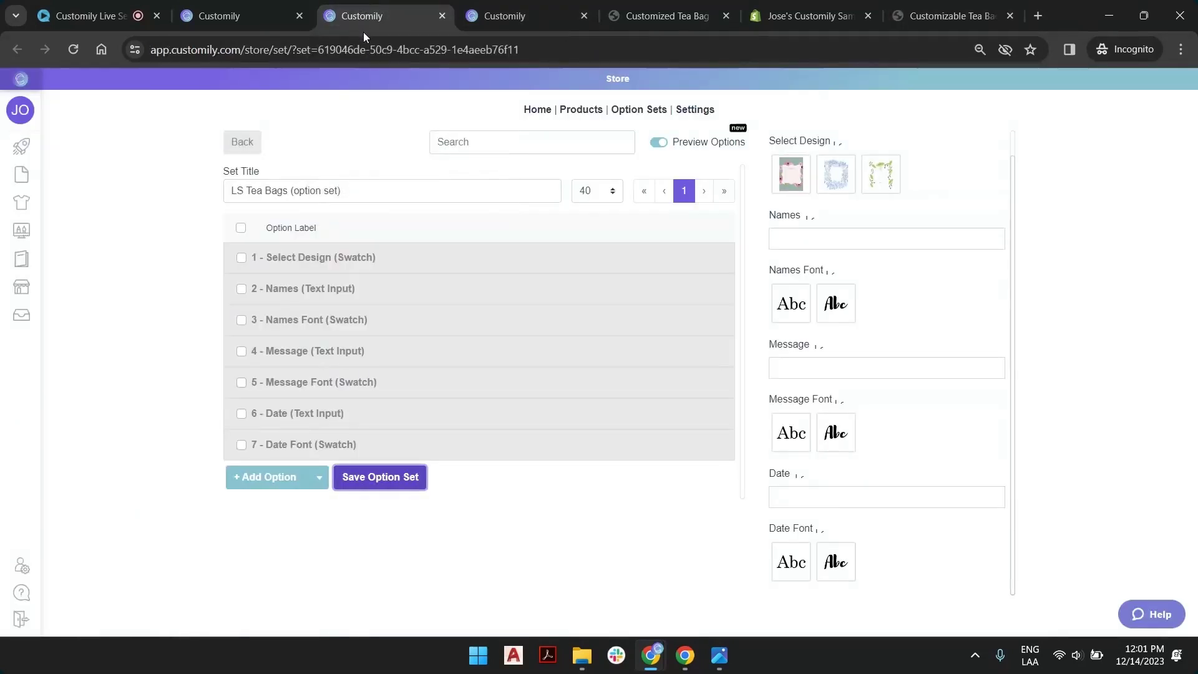
click(348, 297)
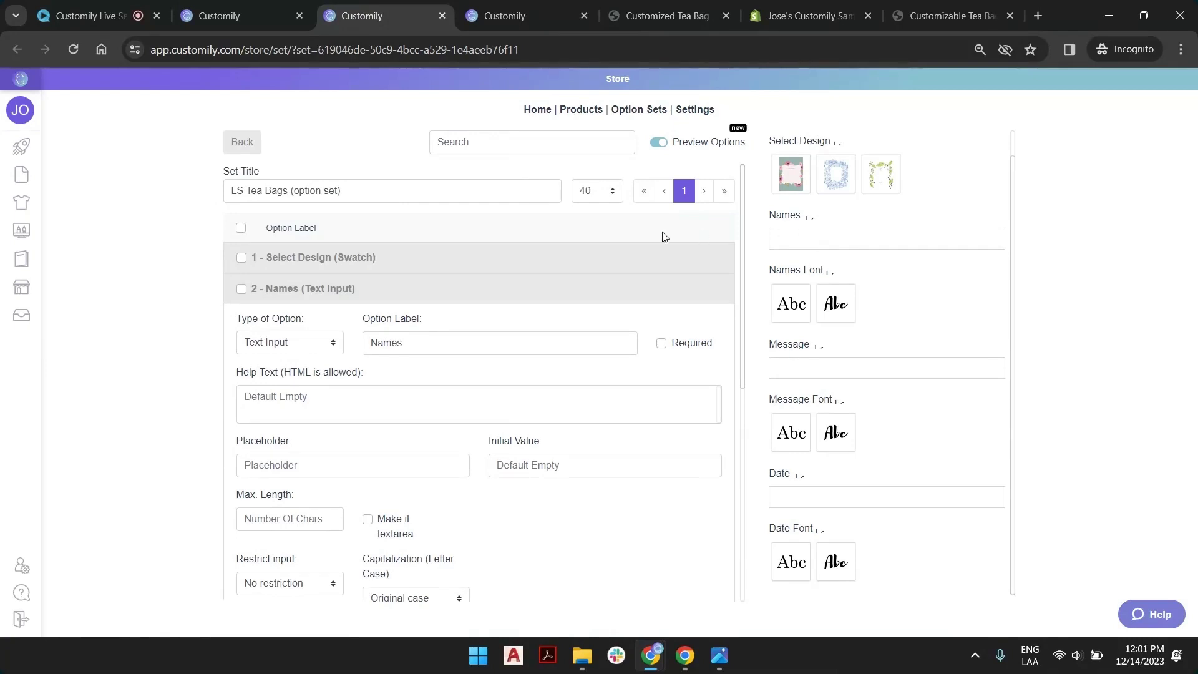
click(368, 520)
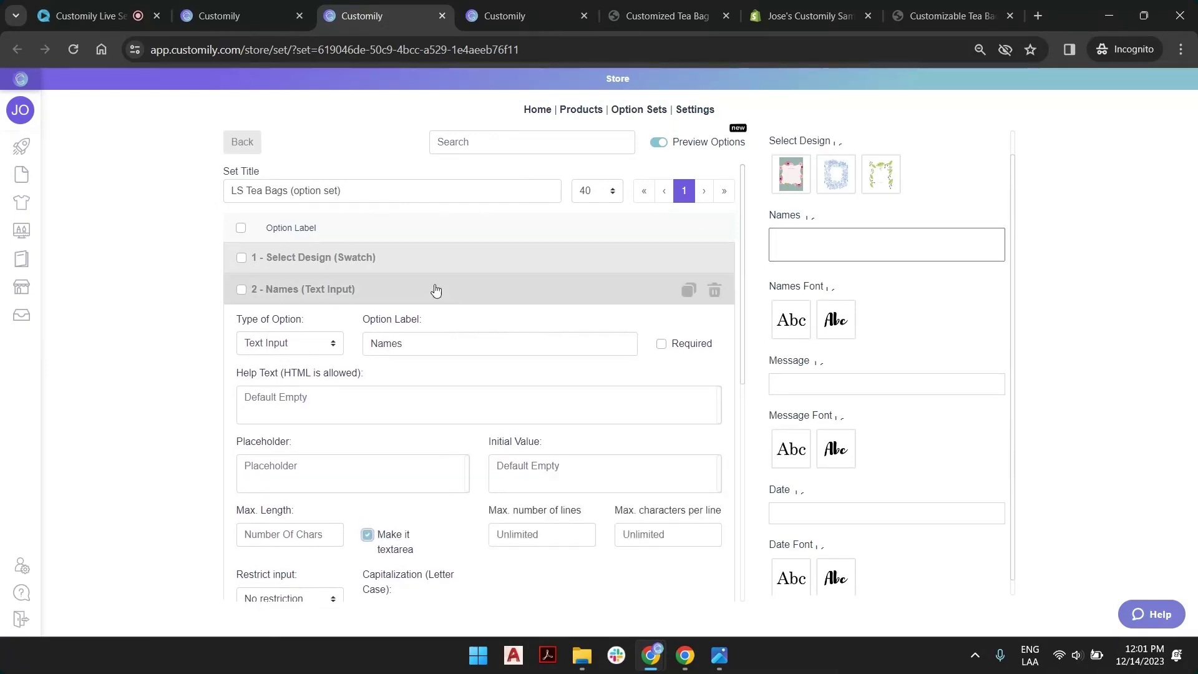
click(404, 293)
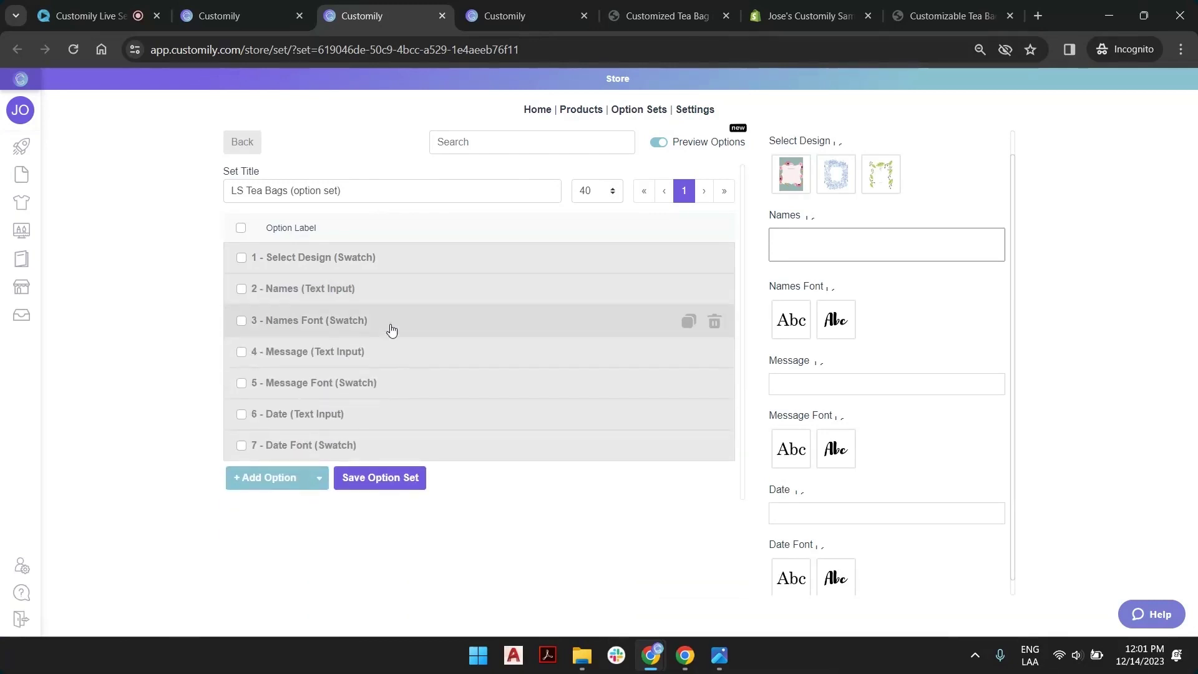
Step: Make the Message text input a textarea as well and save the option set
click(388, 350)
scroll(389, 470, down, 1)
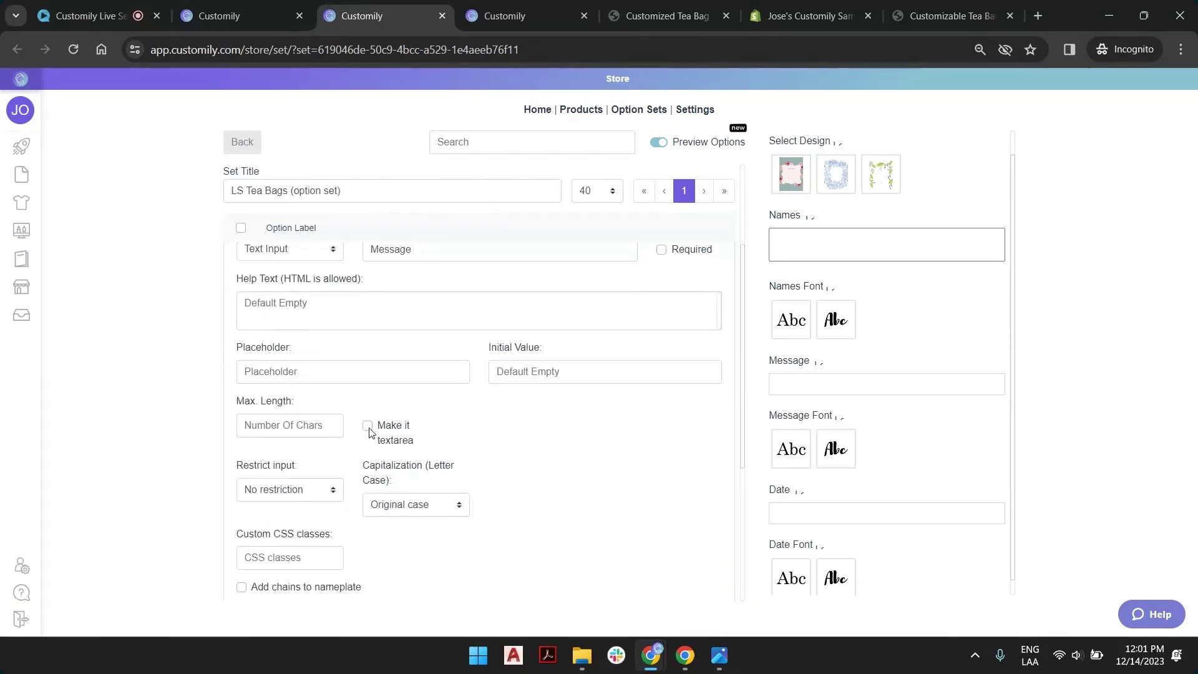
click(369, 427)
scroll(368, 435, down, 4)
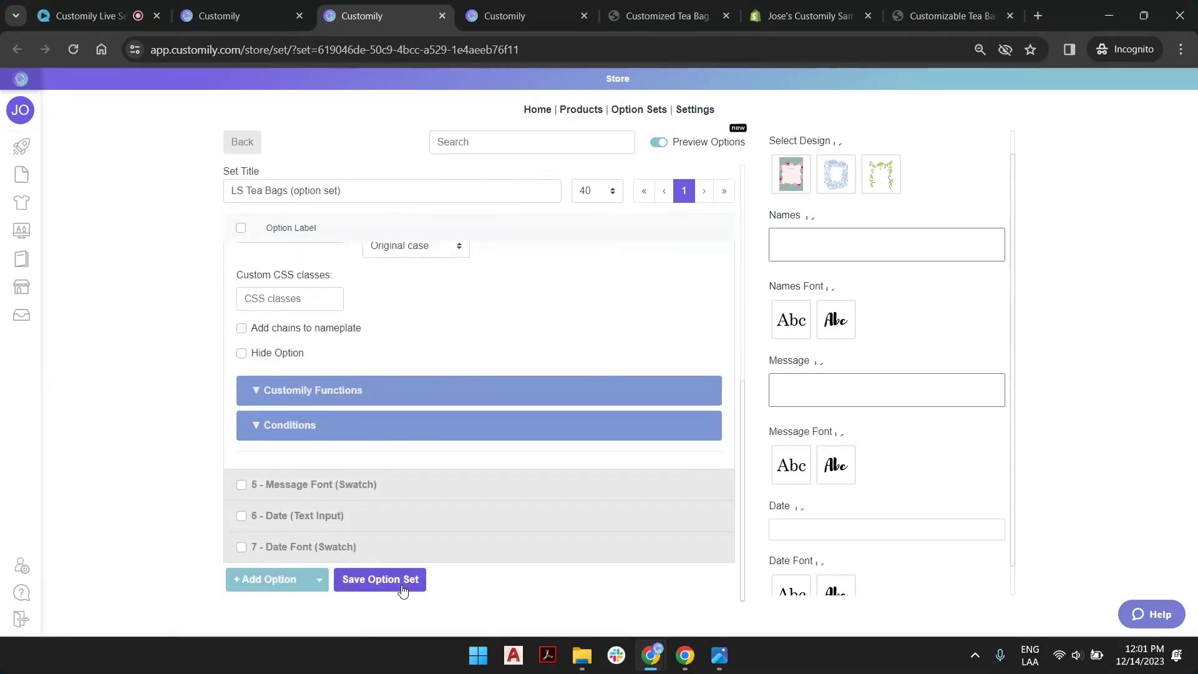
click(399, 579)
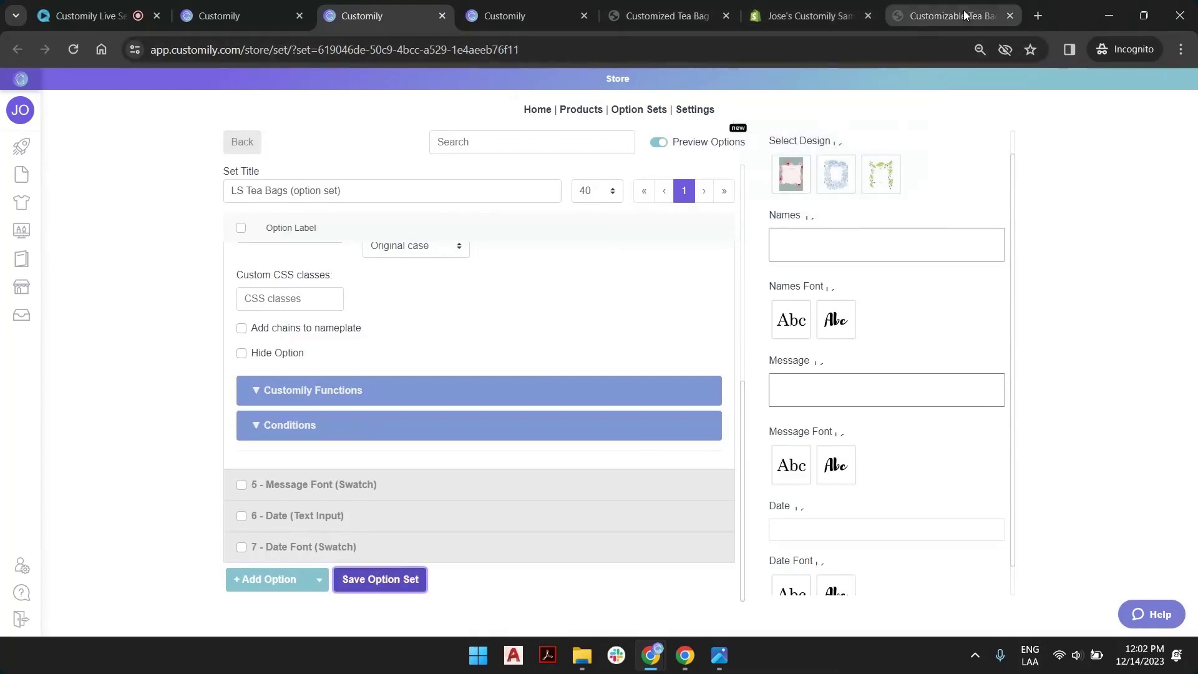
Step: Switch to the tea bag label product preview, reload it and fill in the Names field with the couple's names
click(952, 15)
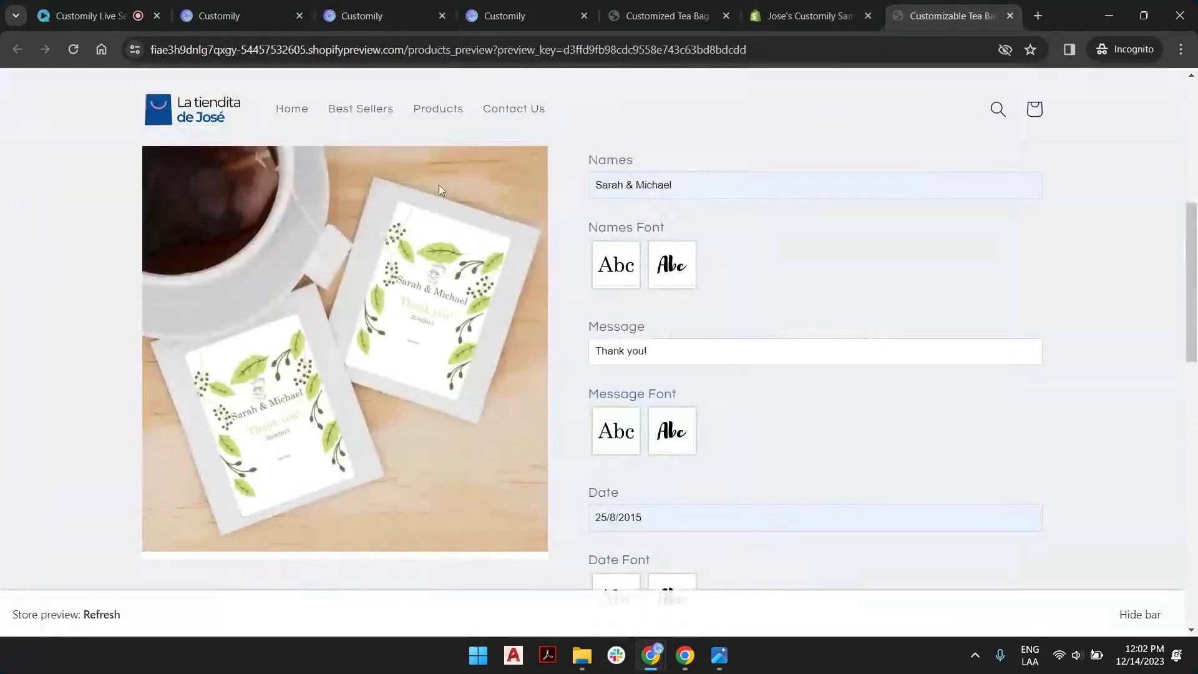
click(73, 49)
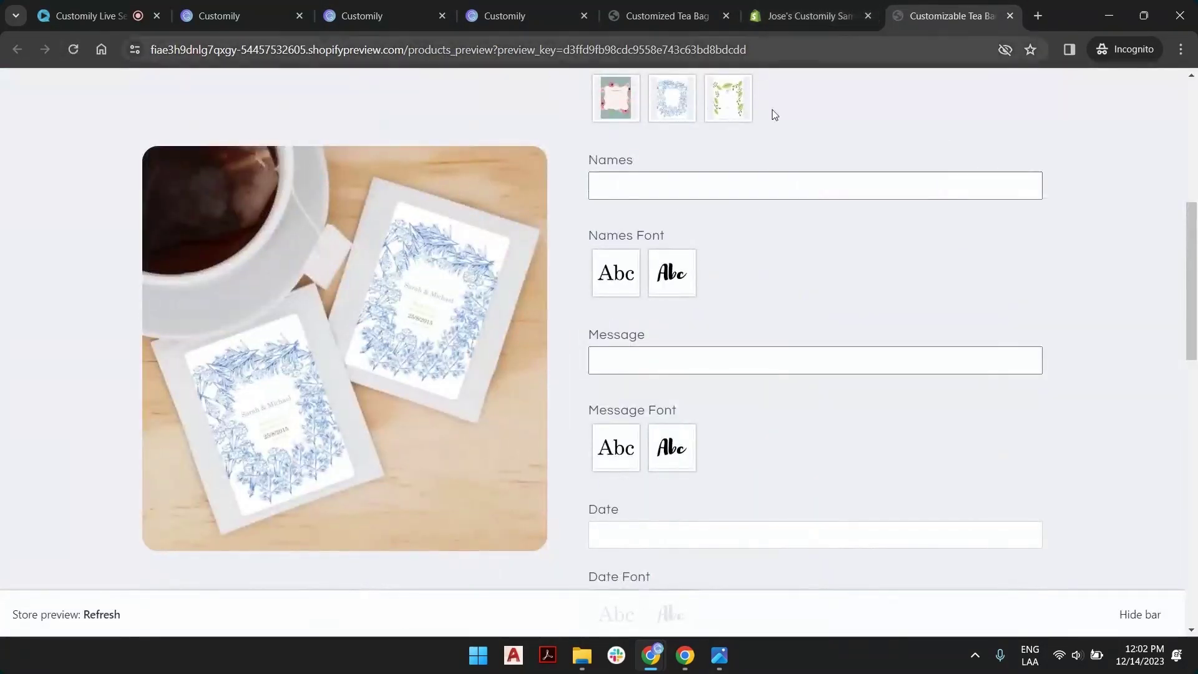
scroll(757, 260, up, 5)
scroll(756, 350, down, 2)
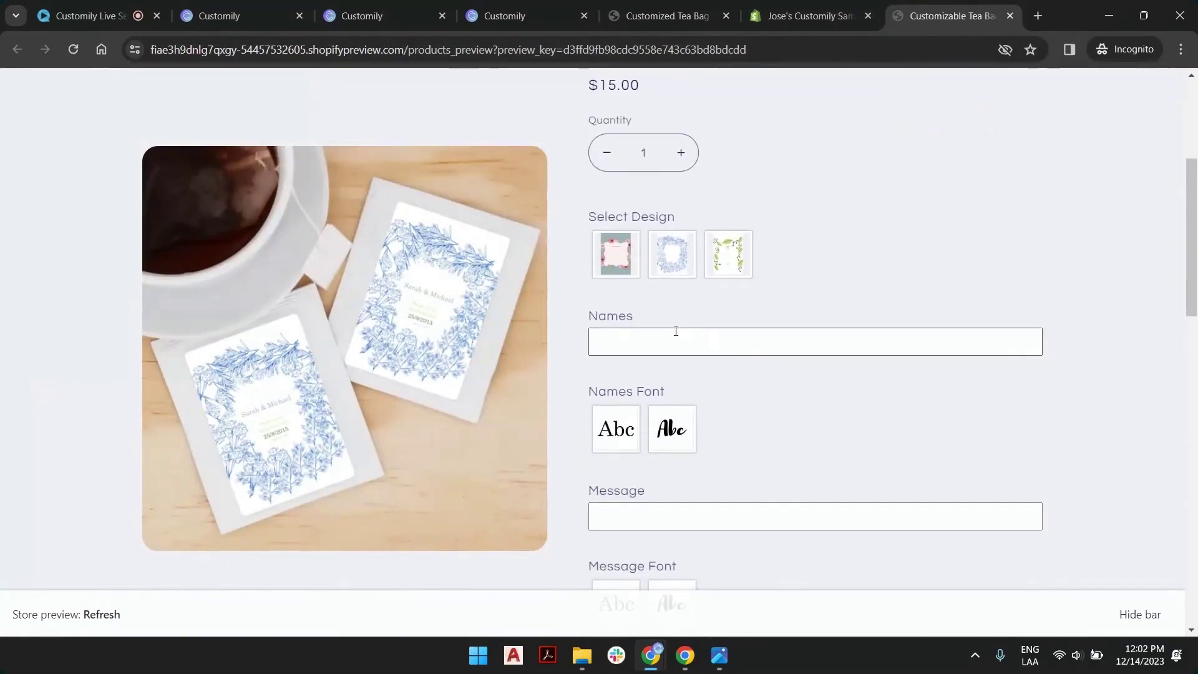
click(676, 334)
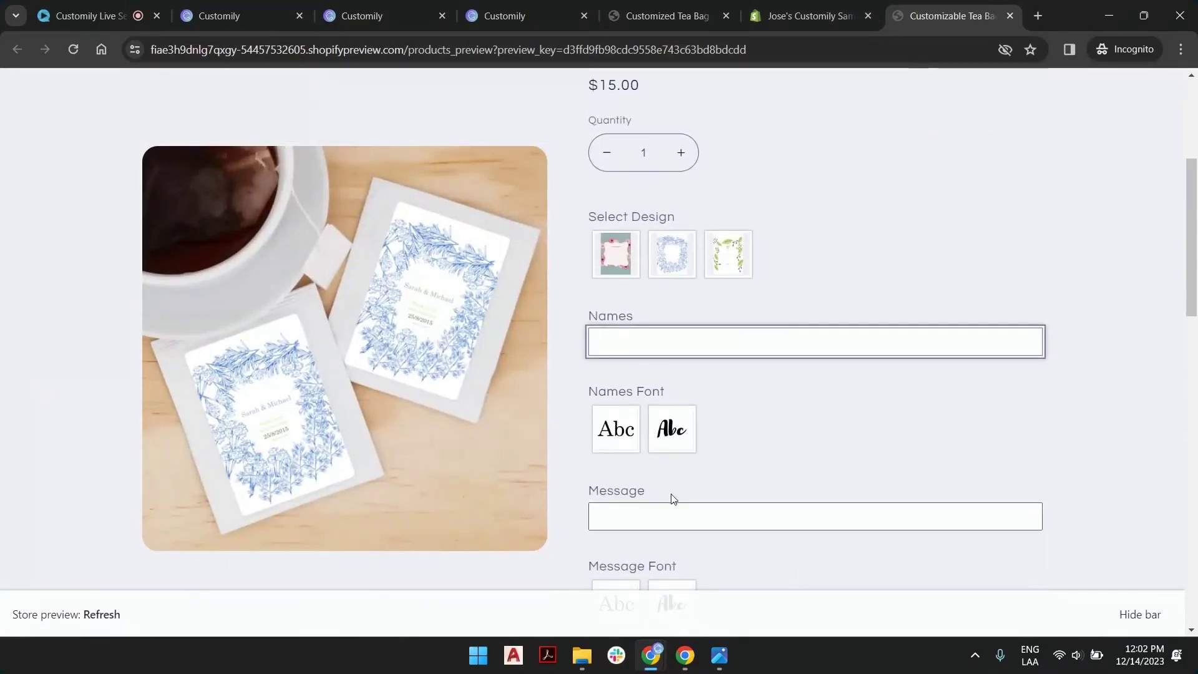
click(672, 507)
click(682, 343)
text(Sa)
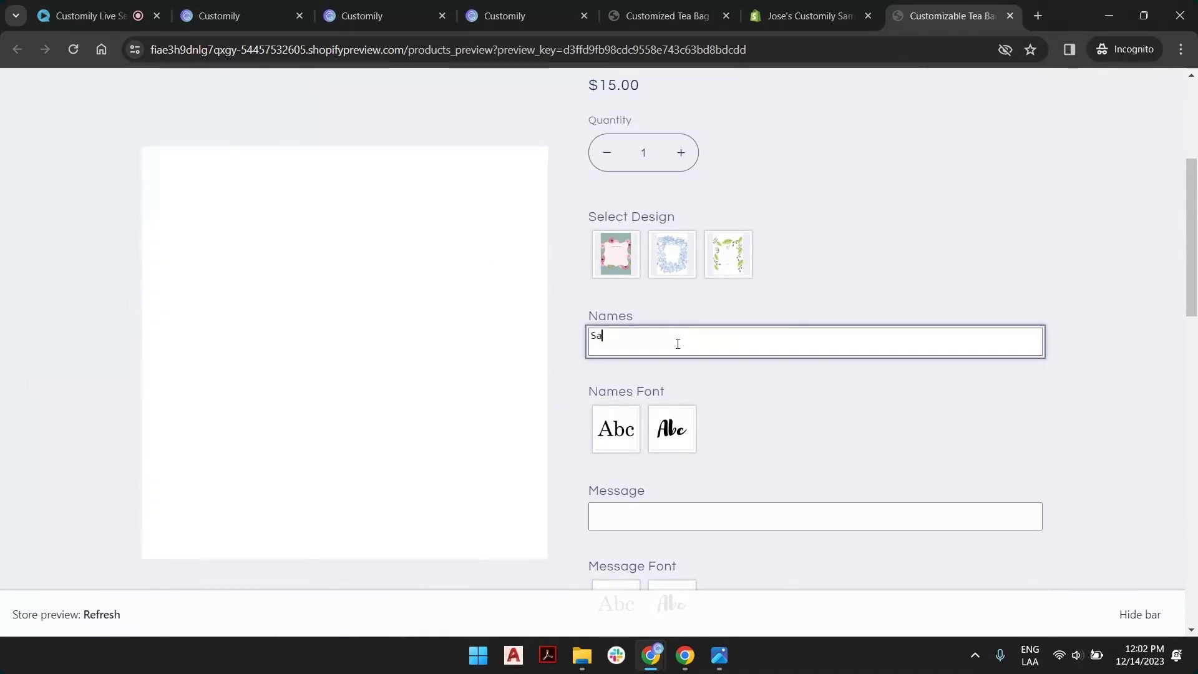
text(rah & Mich)
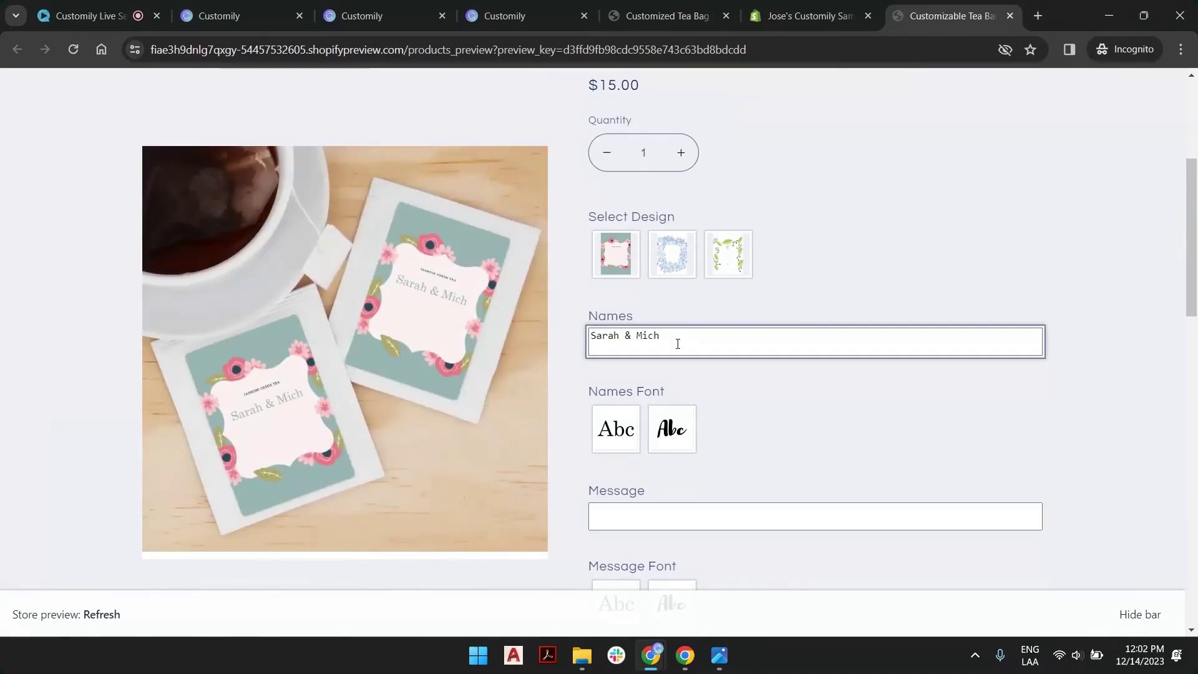
text(ael)
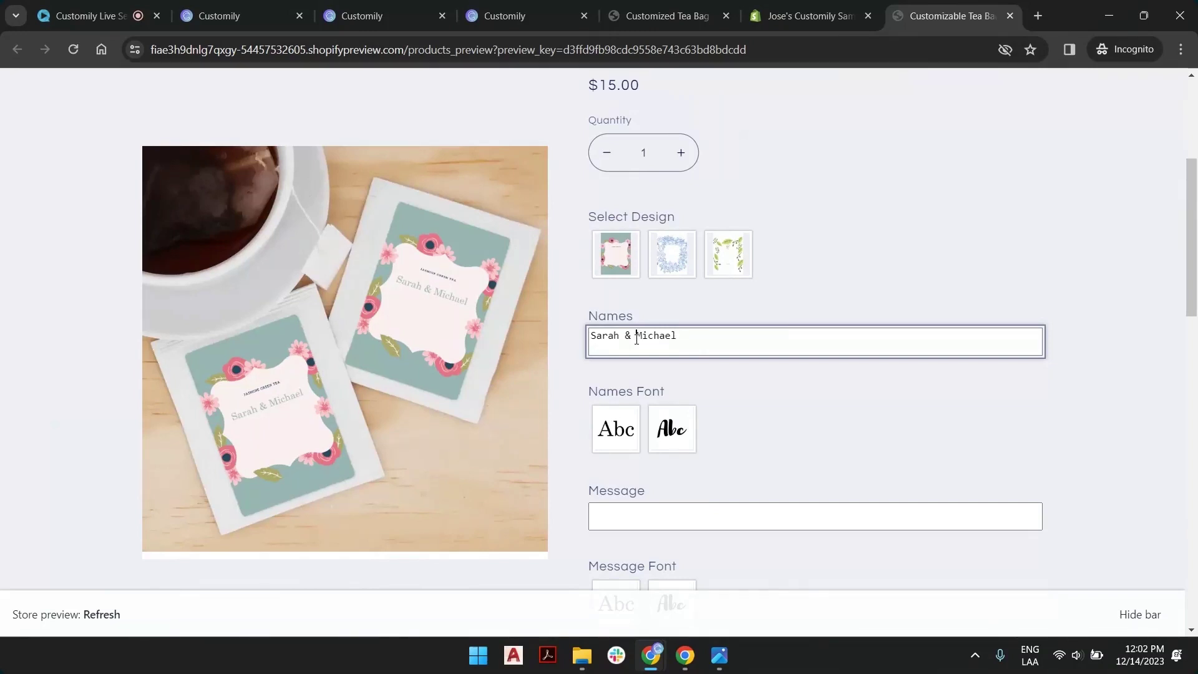
Step: Test a line break between the two names, set the Names Font to Text Font 2 and rejoin the names on one line
click(637, 339)
key(Return)
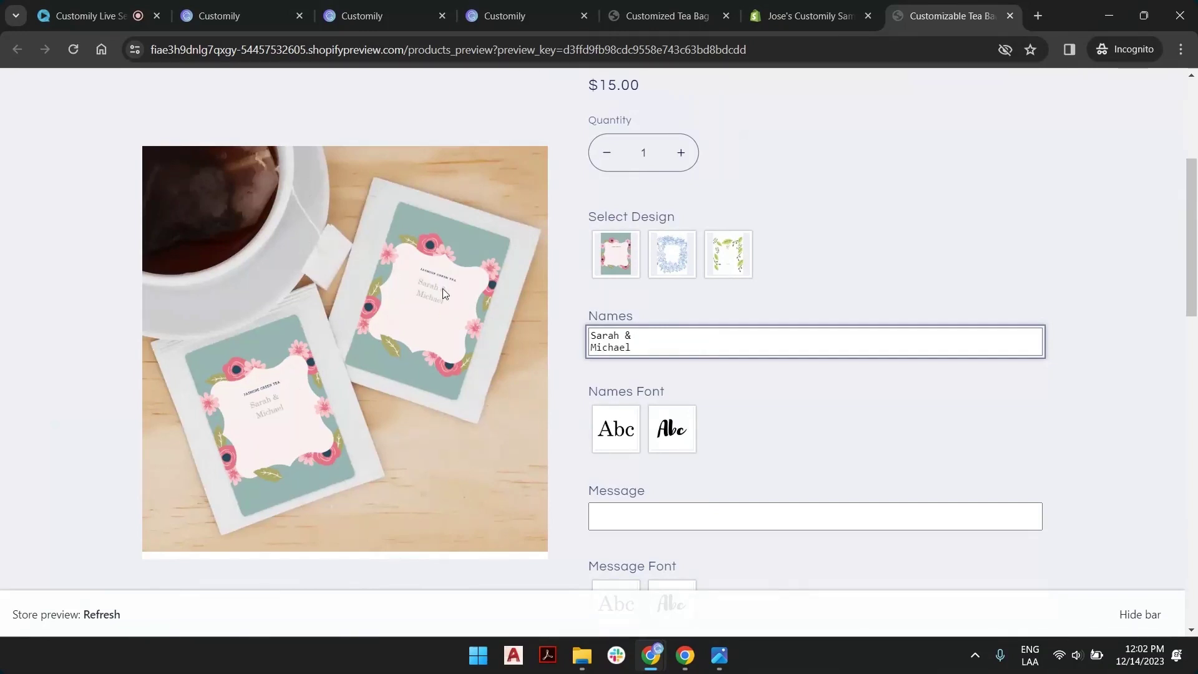
click(668, 440)
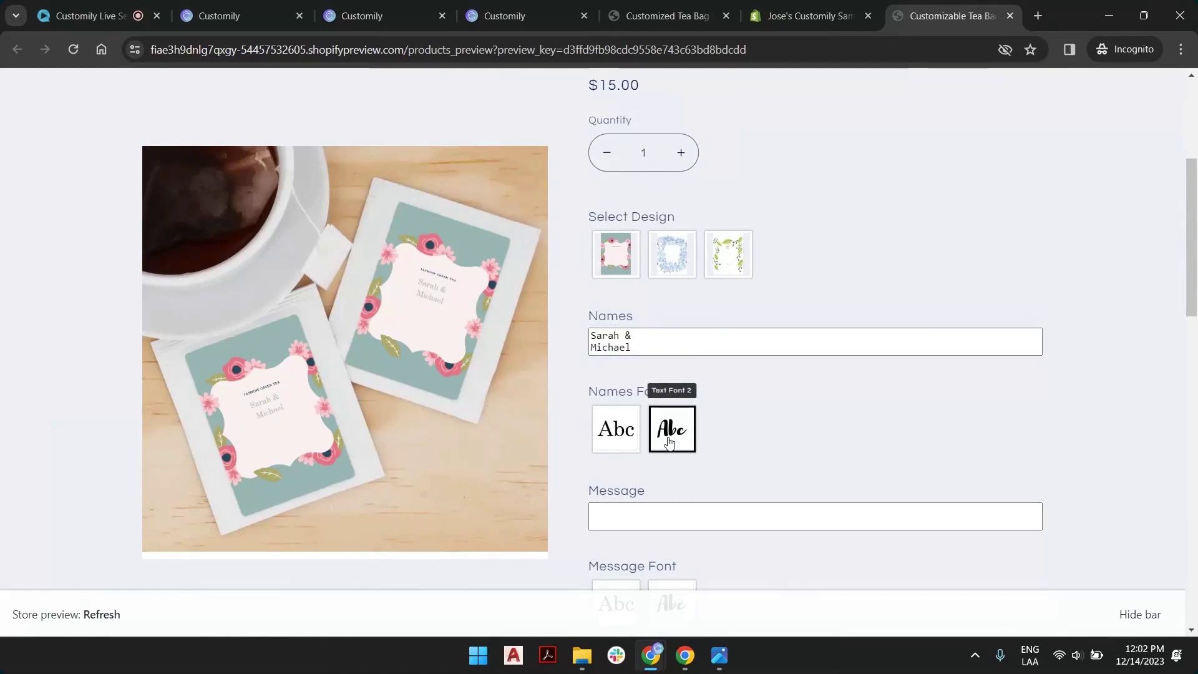
click(593, 347)
key(BackSpace)
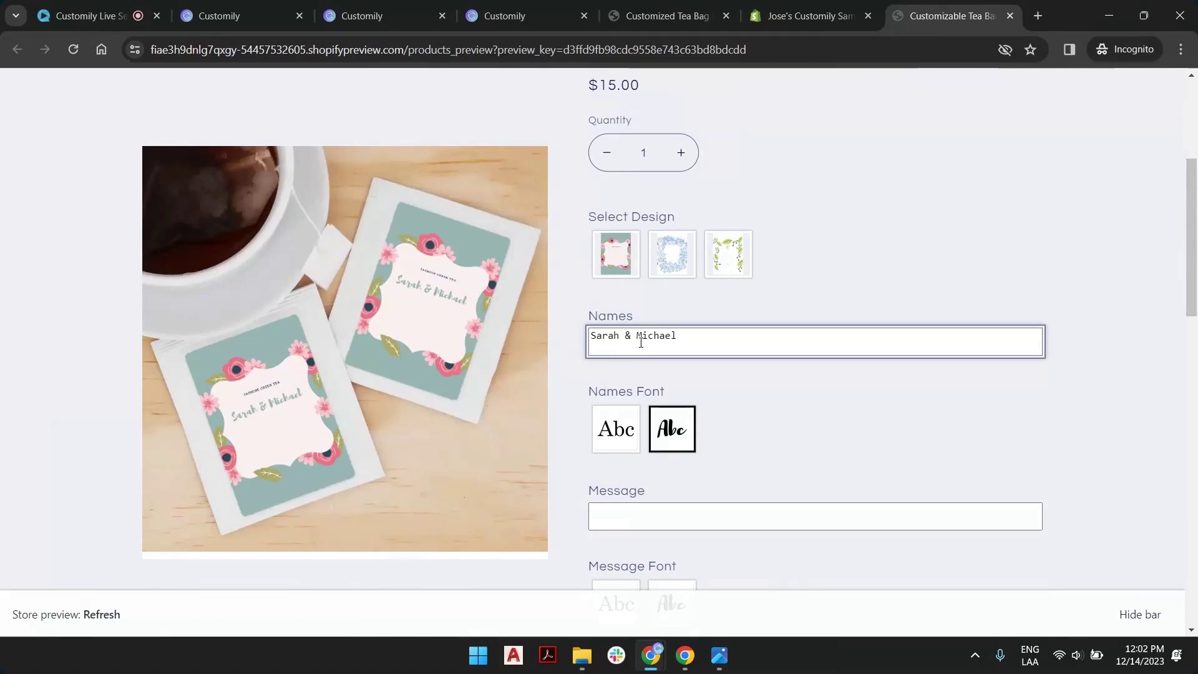
Step: Enter the message "Thank you for your love!" on two lines, breaking after "Thank you"
scroll(643, 342, down, 2)
click(655, 358)
text(Tha)
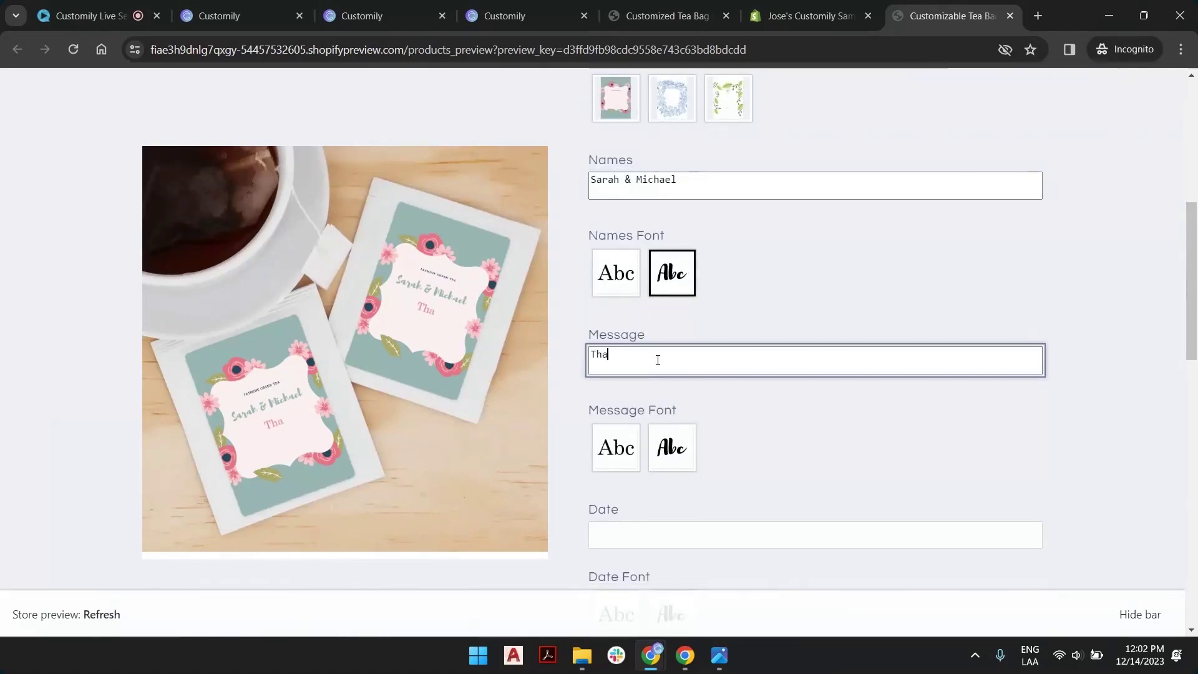
text(nk you)
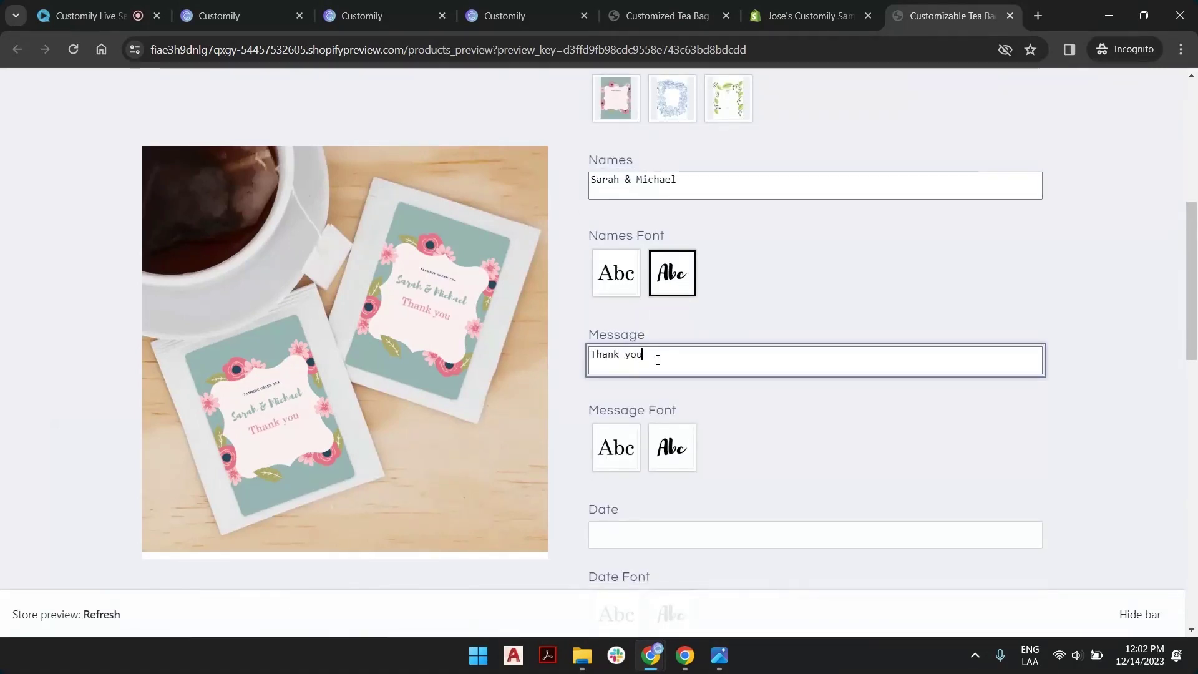
key(Return)
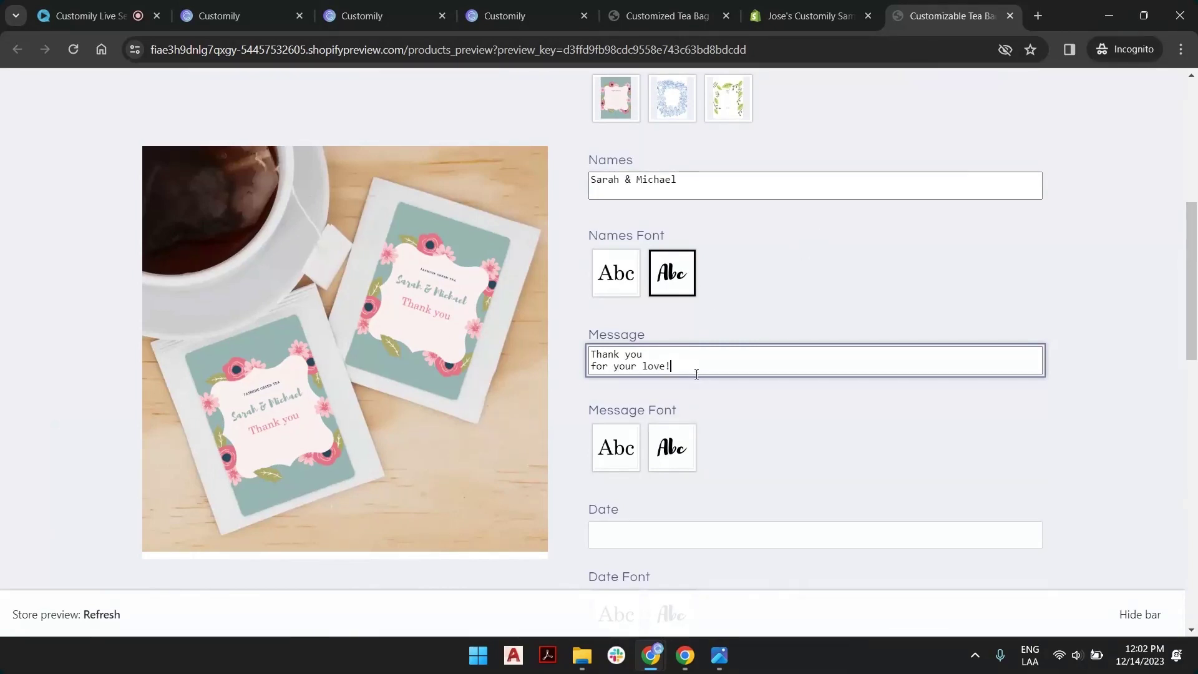
Step: Remove the line break so the message reads "Thank you for your love!" on a single line
scroll(697, 374, down, 3)
click(652, 198)
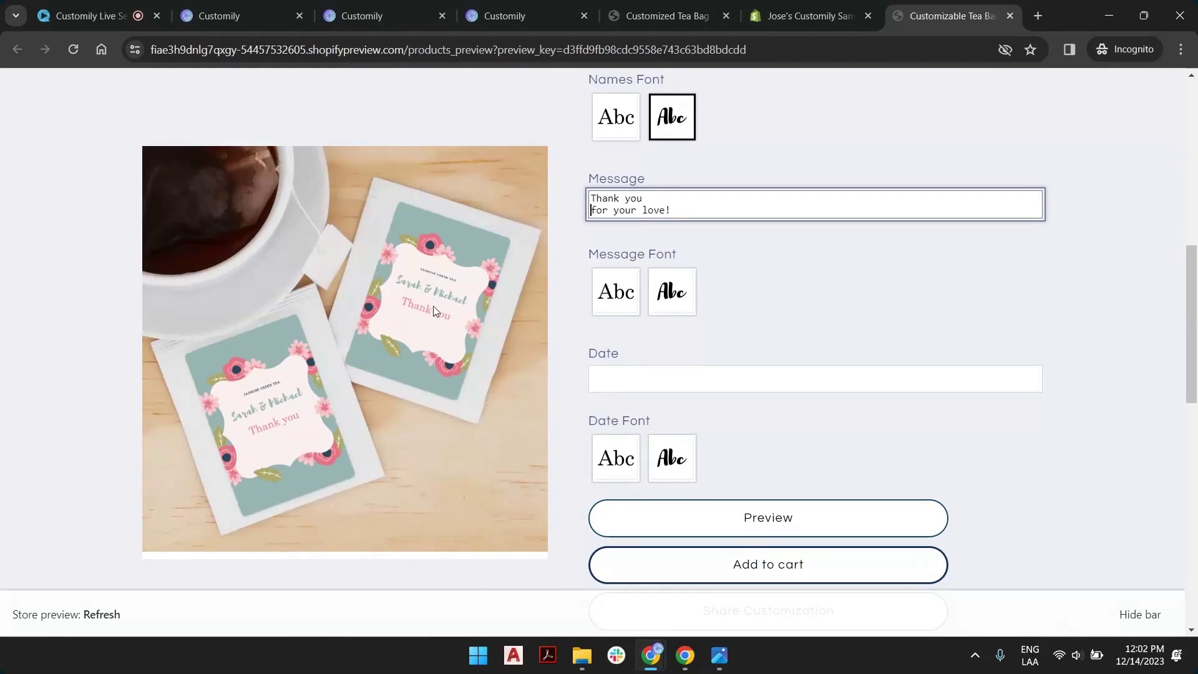
key(Right)
key(BackSpace)
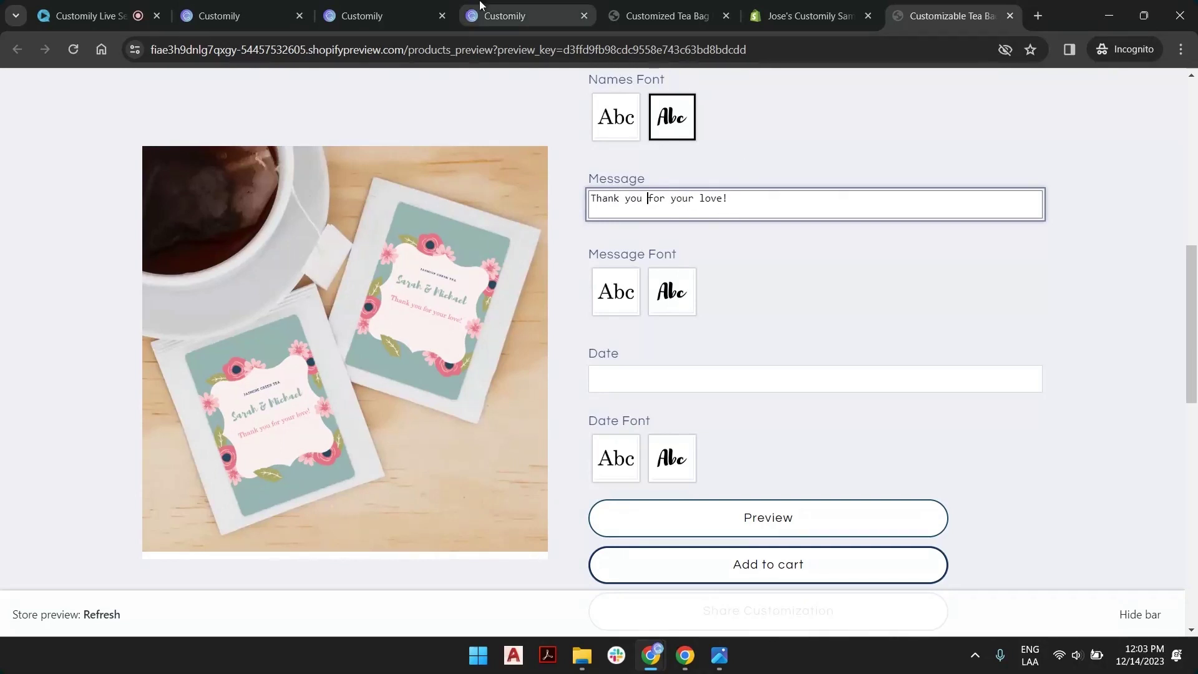
Step: Check the LS Tea Bags production file and the option set, and return to the product preview
click(505, 15)
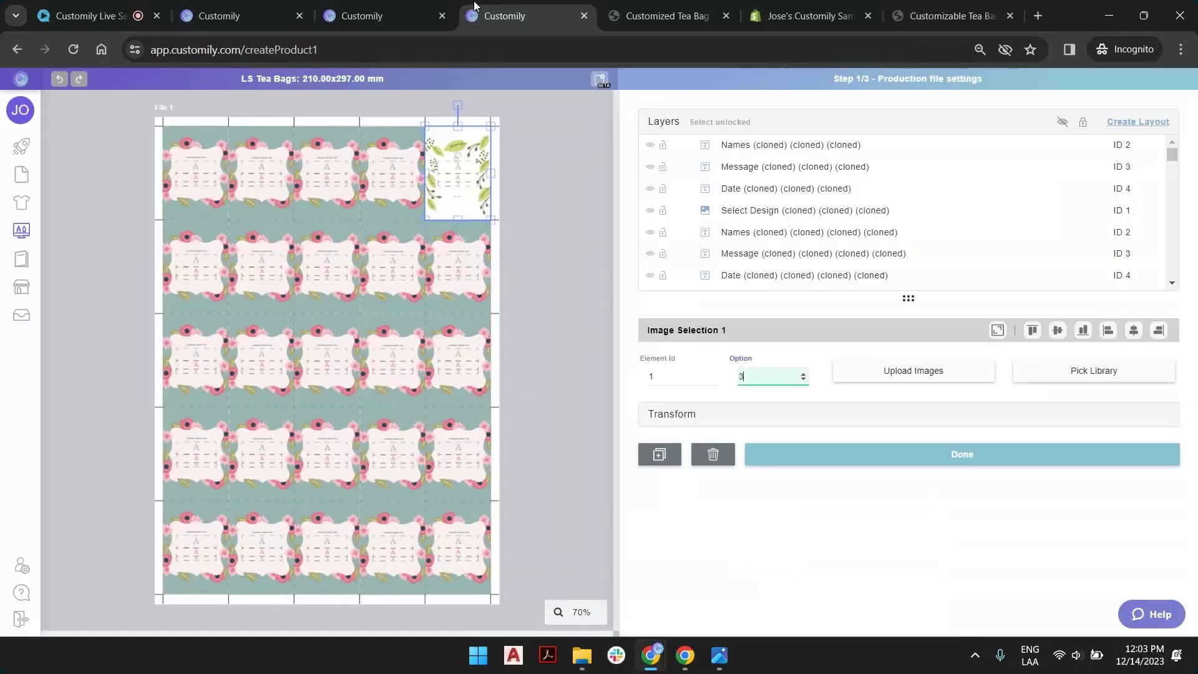
click(530, 195)
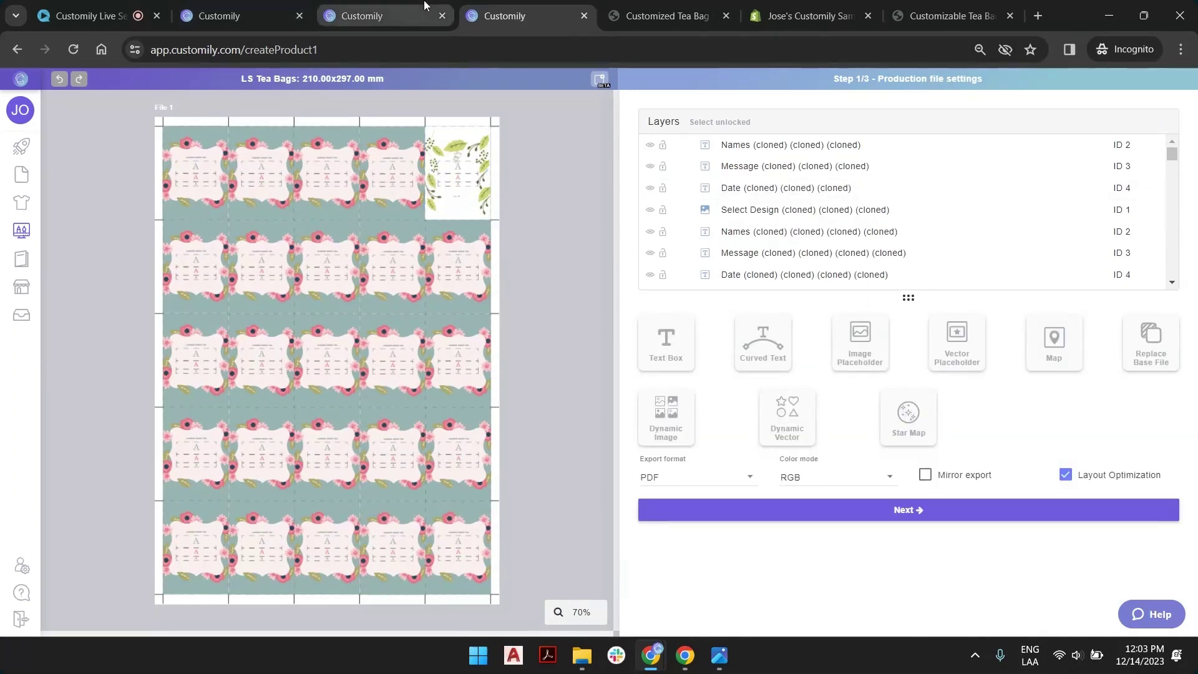
click(393, 12)
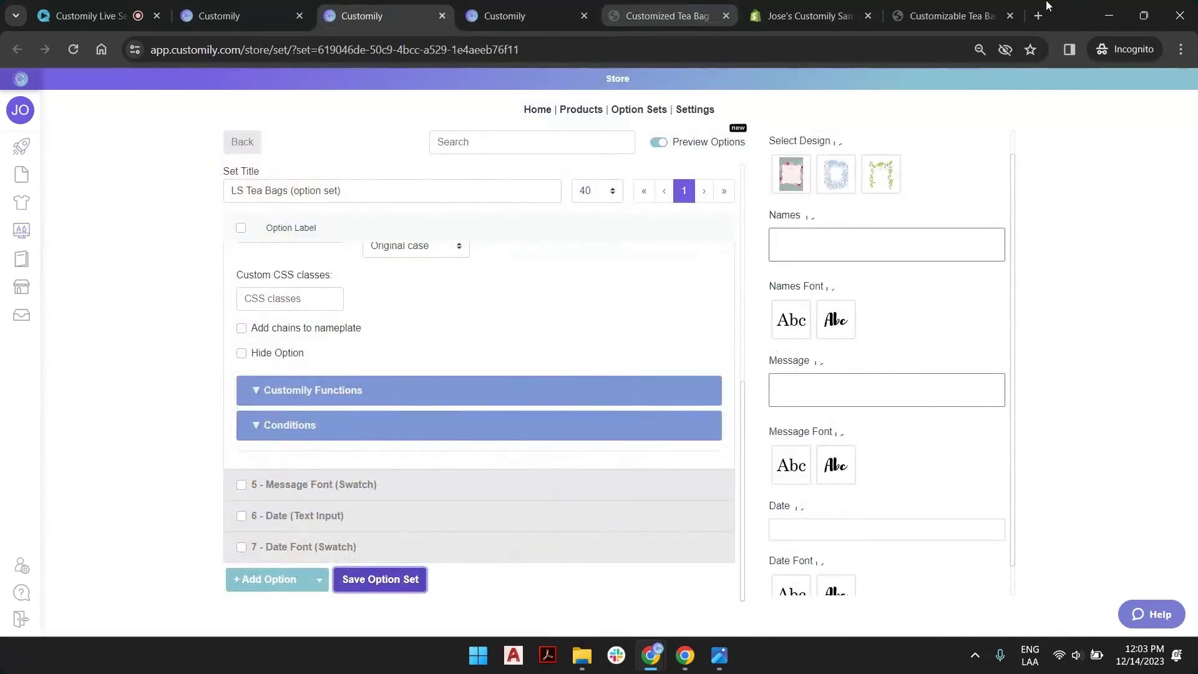
click(955, 16)
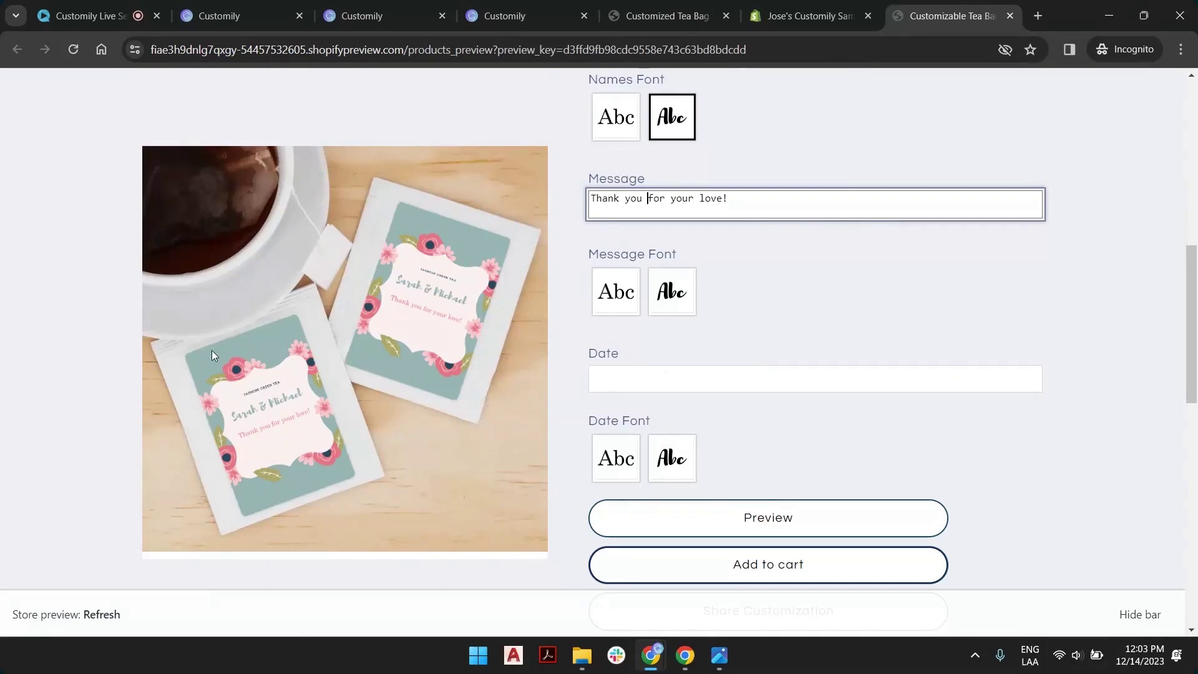
Step: Enter the date 25/8/2015 and compare the personalized label with the label sheet in the production file
click(758, 368)
text(25/8/2015)
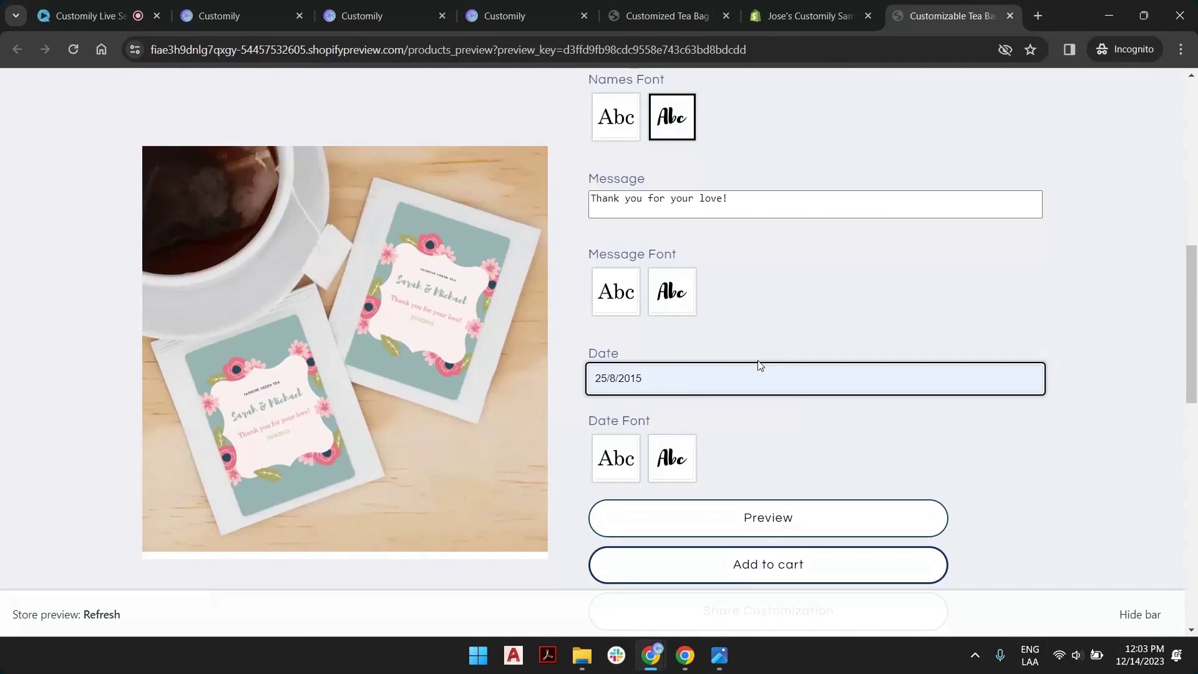
scroll(773, 331, up, 10)
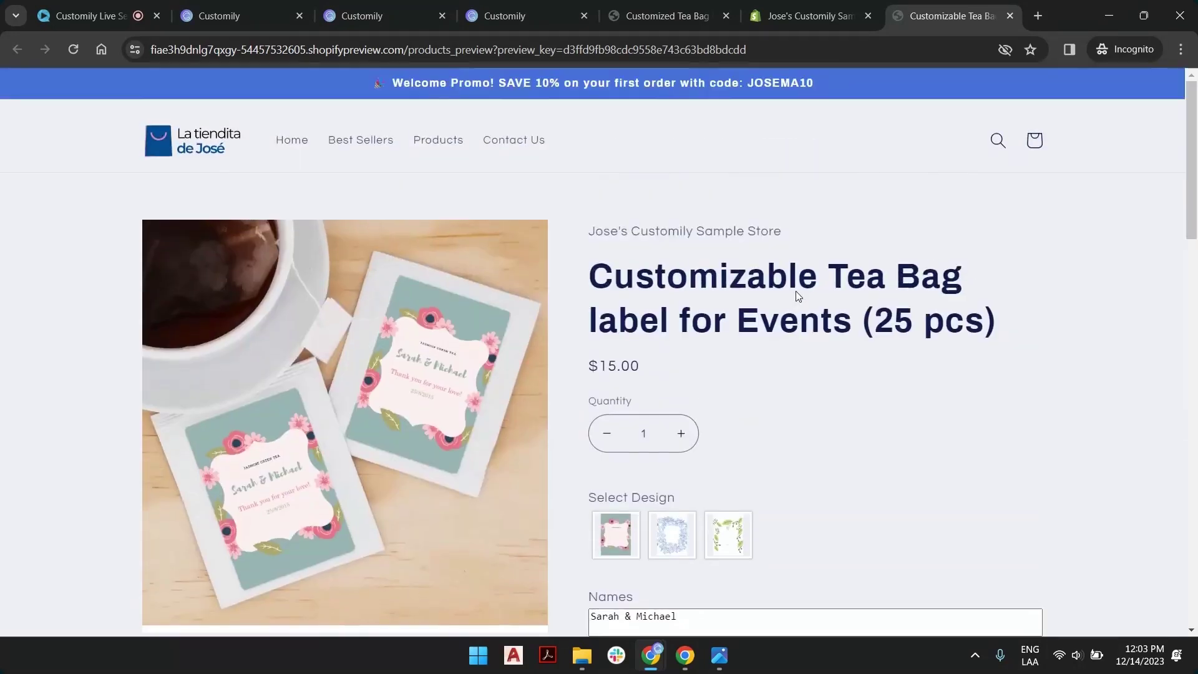
scroll(541, 279, down, 2)
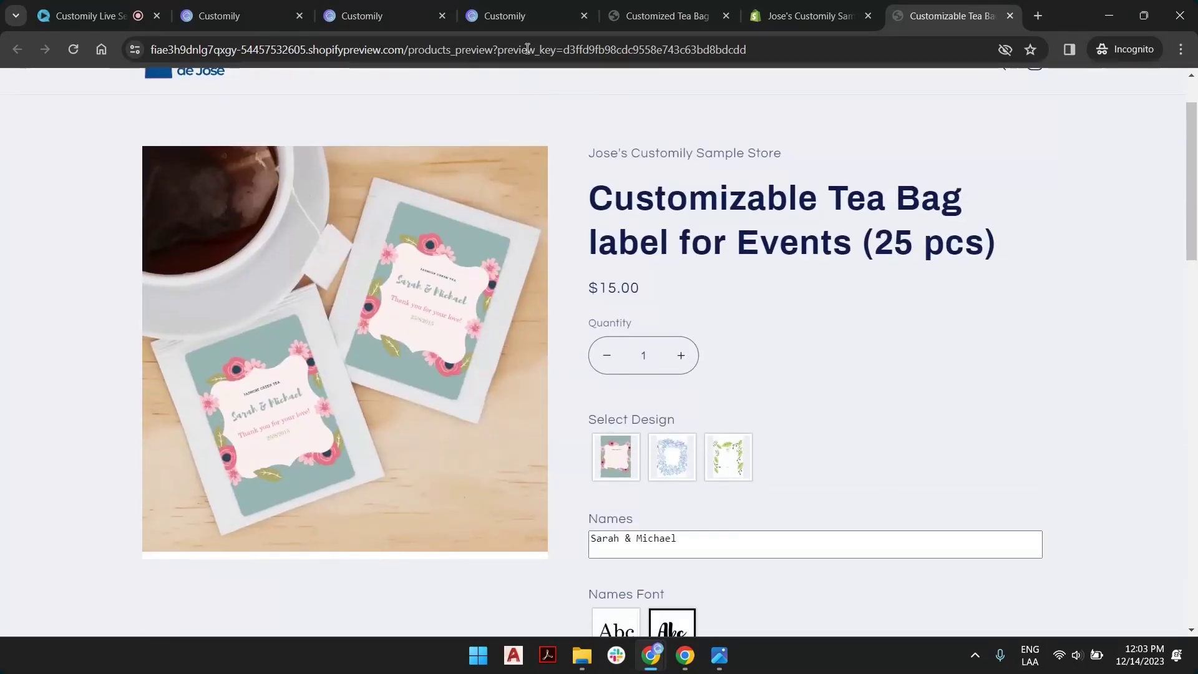
click(526, 17)
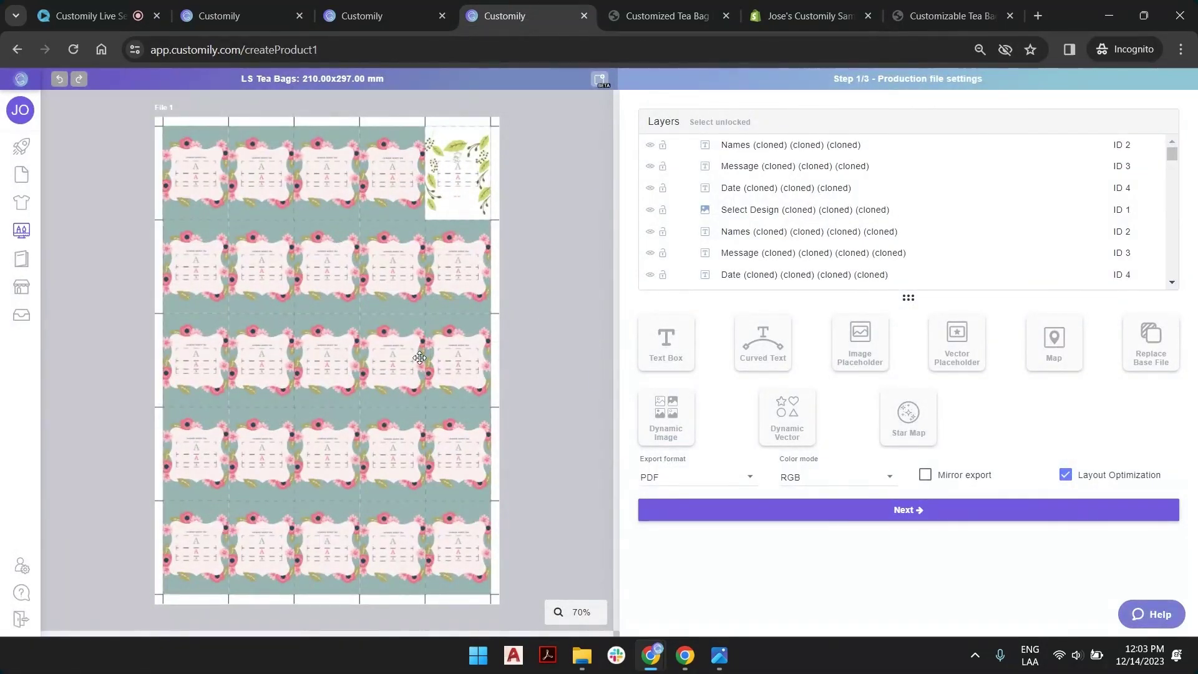
click(952, 10)
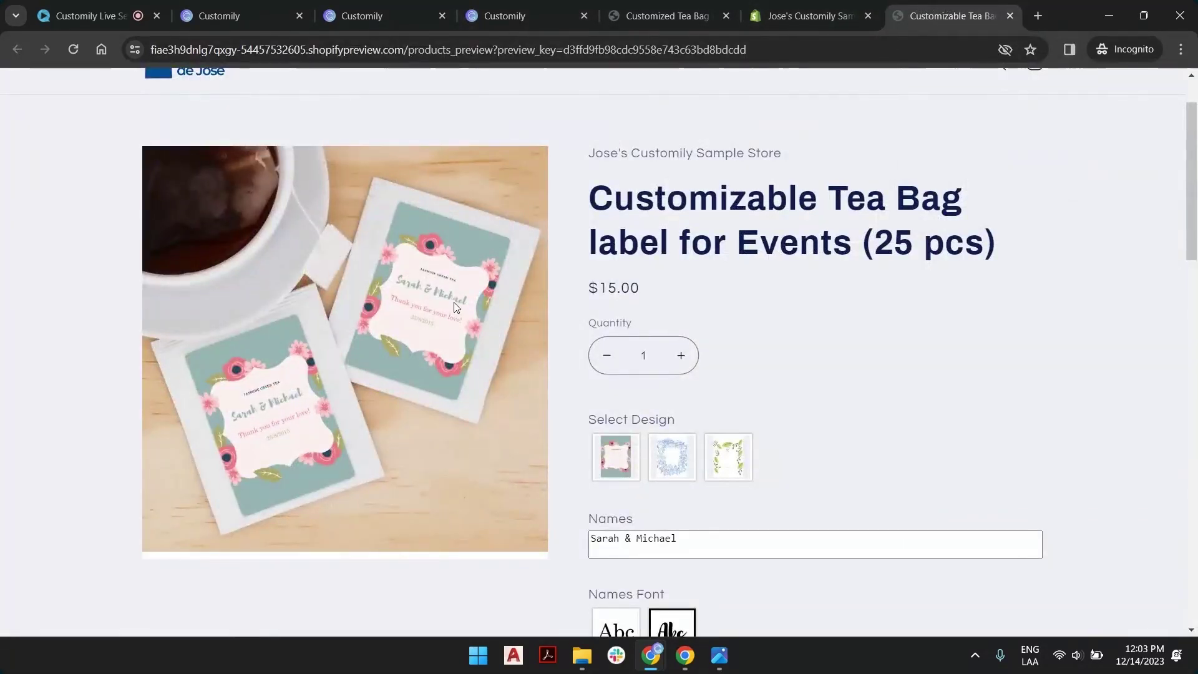